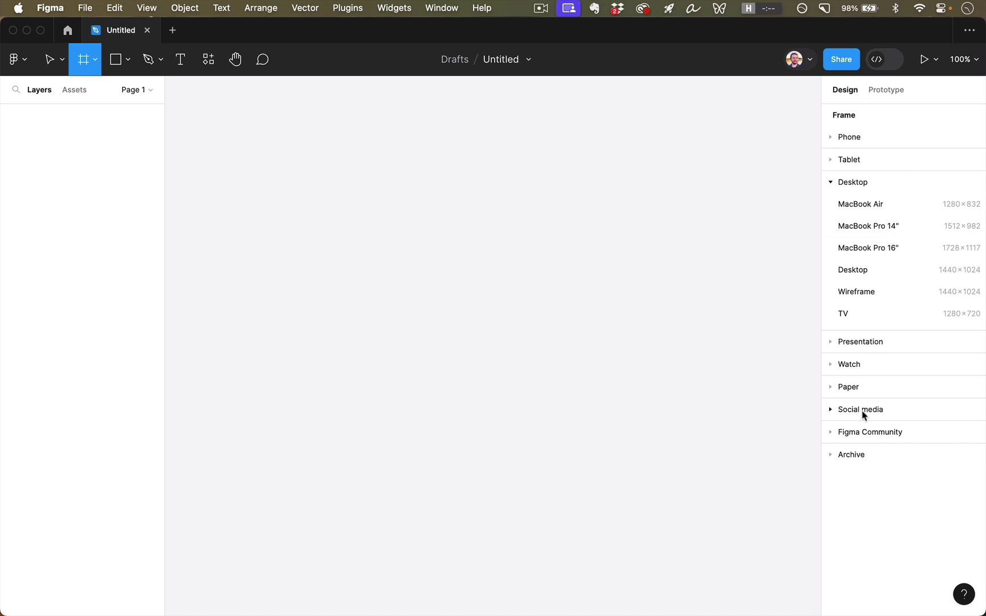
Create a MacBook Air desktop frame of 1280×832 on the empty canvas
left_click(834, 184)
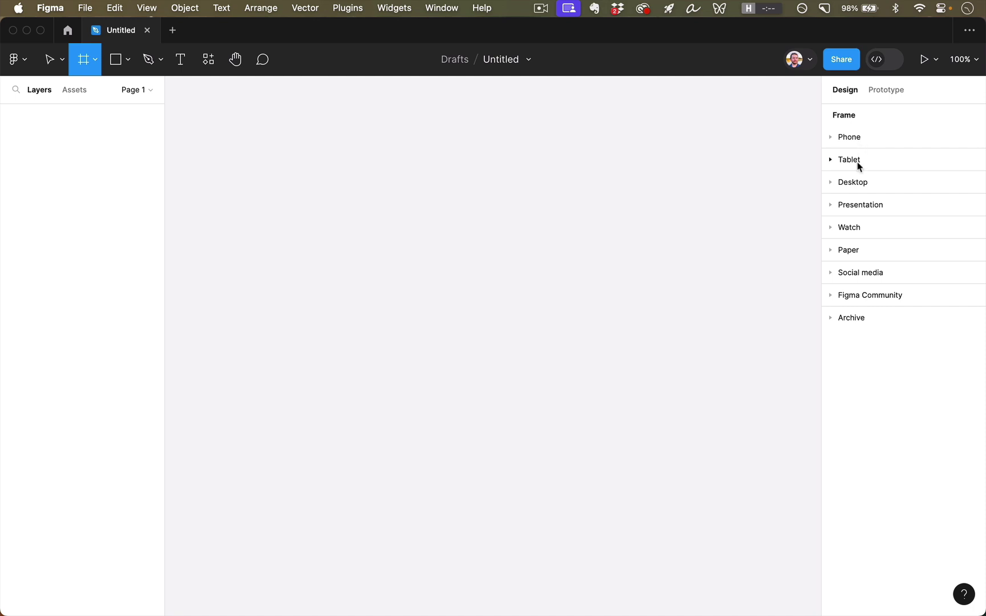
left_click(833, 183)
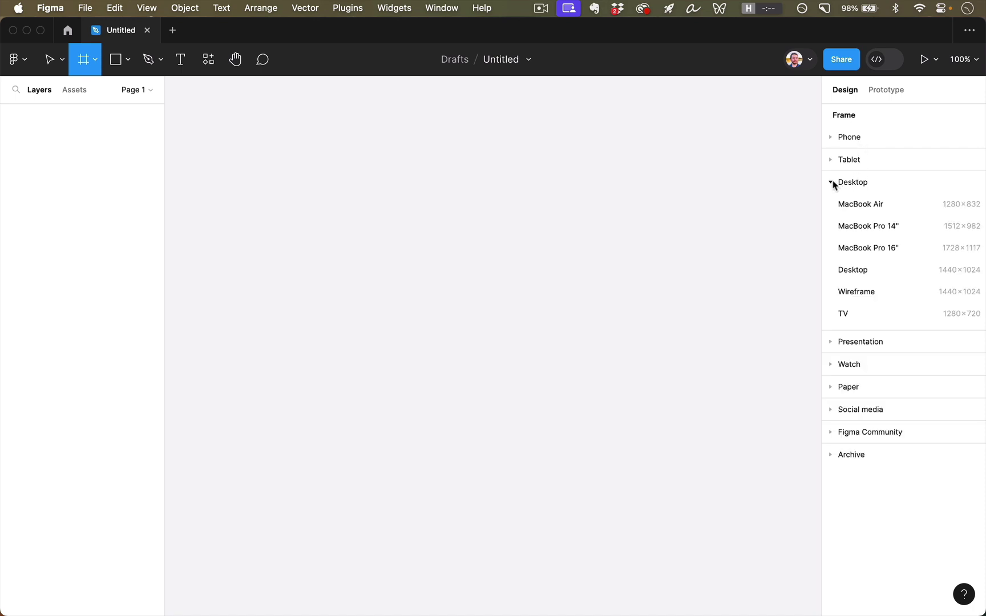
left_click(875, 208)
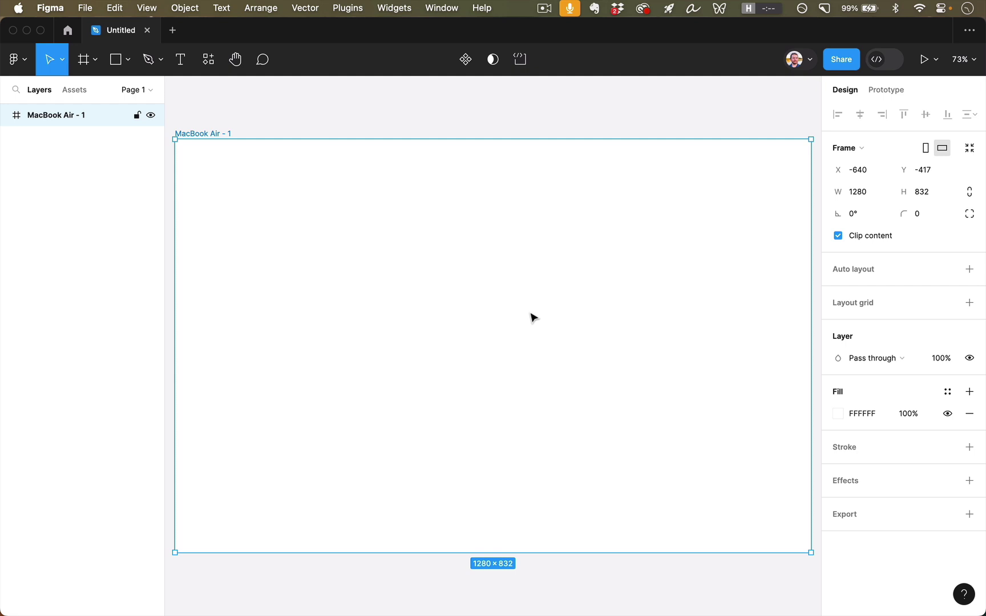
Inspect the new frame on the canvas from several zoom levels and positions
scroll(531, 315, "down", 5)
scroll(530, 316, "up", 5)
scroll(531, 315, "down", 4)
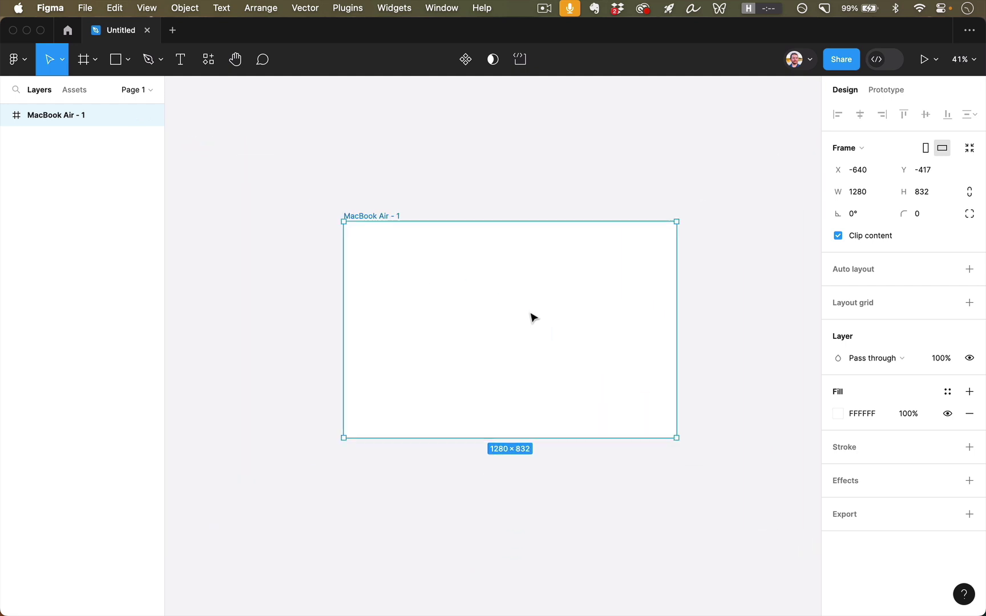
scroll(557, 340, "left", 3)
scroll(556, 340, "right", 2)
scroll(556, 339, "left", 2)
scroll(556, 340, "right", 5)
scroll(555, 336, "left", 3)
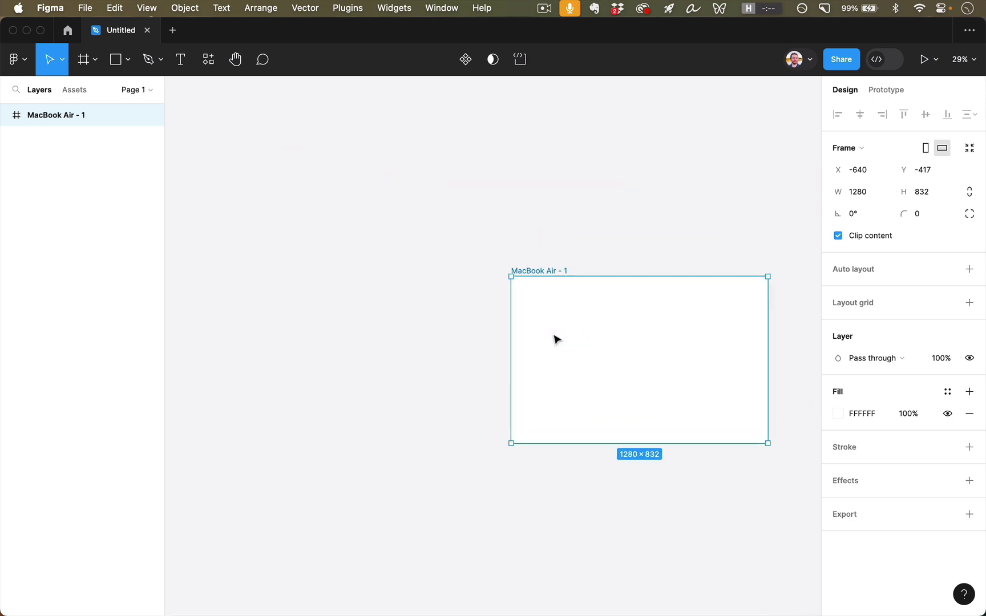
scroll(555, 336, "up", 4)
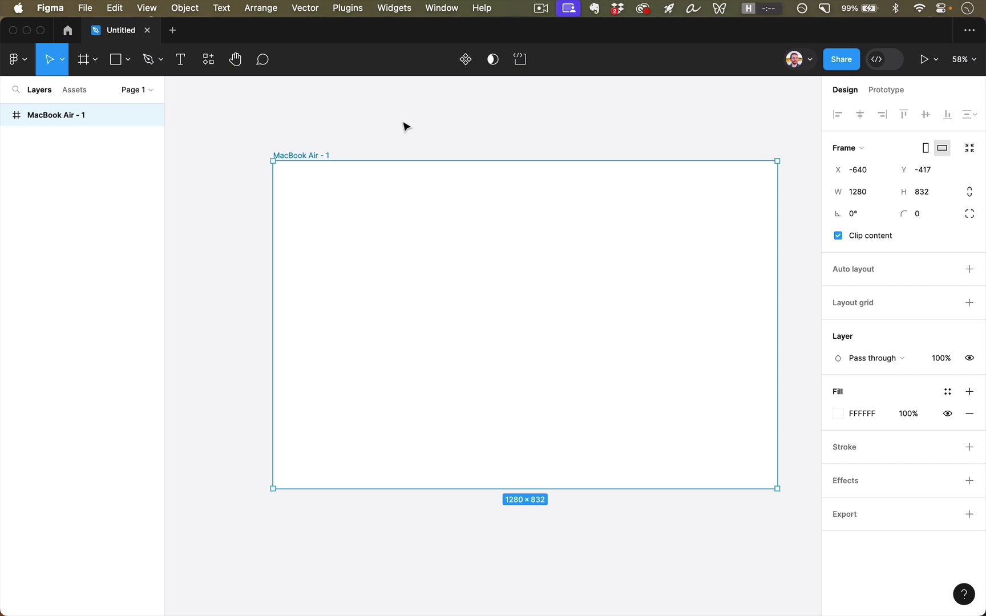
Compare the frame fitted to the view with its 100% zoom, and deselect the frame
key("shift+2")
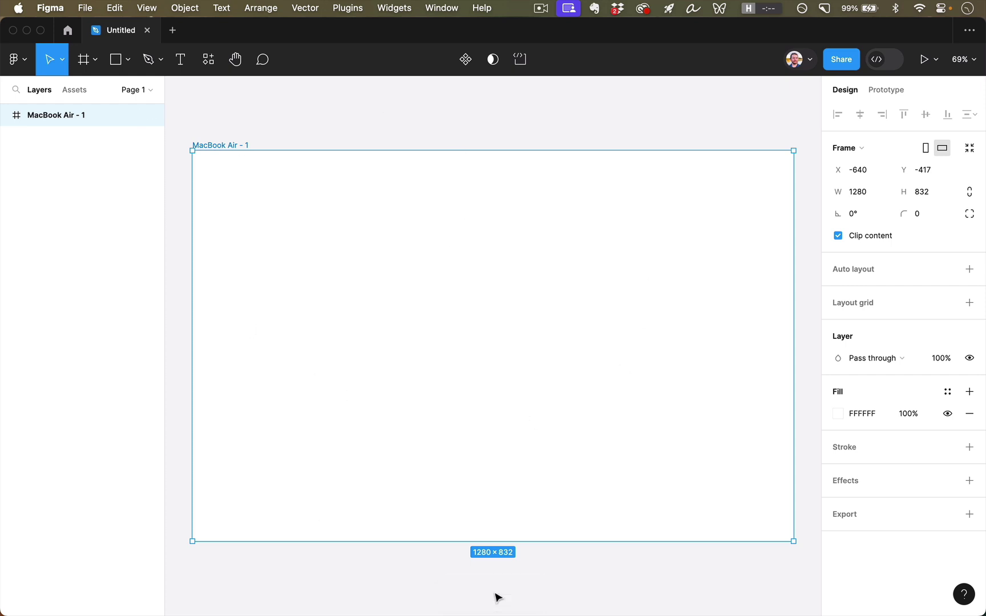
key("shift+0")
key("shift+2")
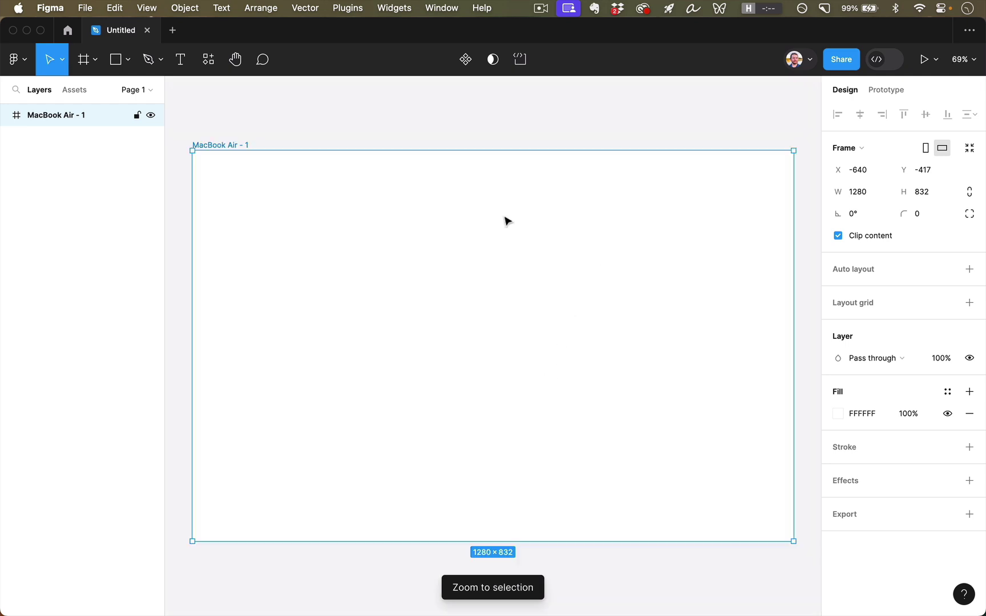
key("shift+0")
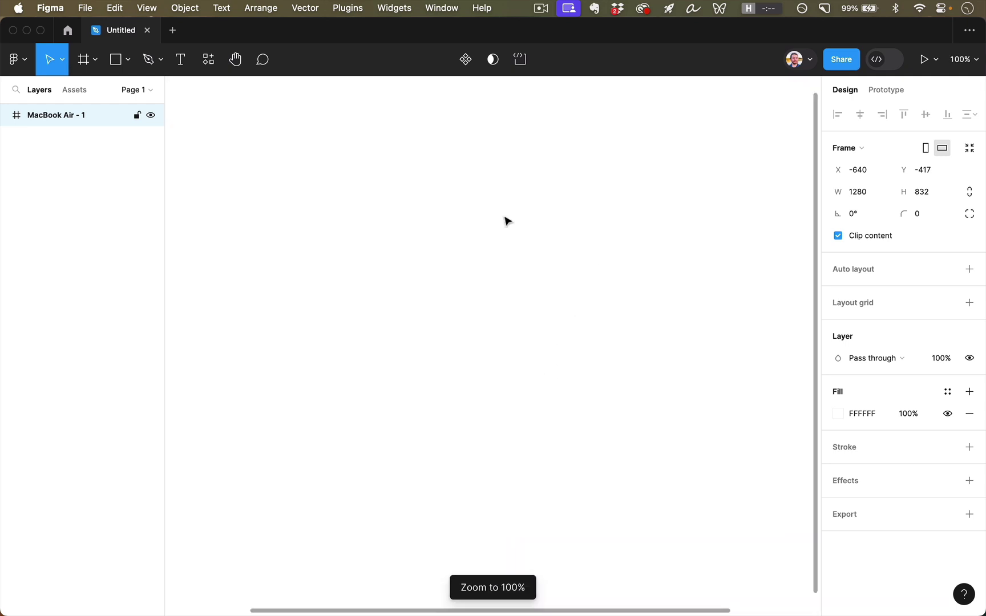
key("shift+2")
key("Escape")
key("shift+2")
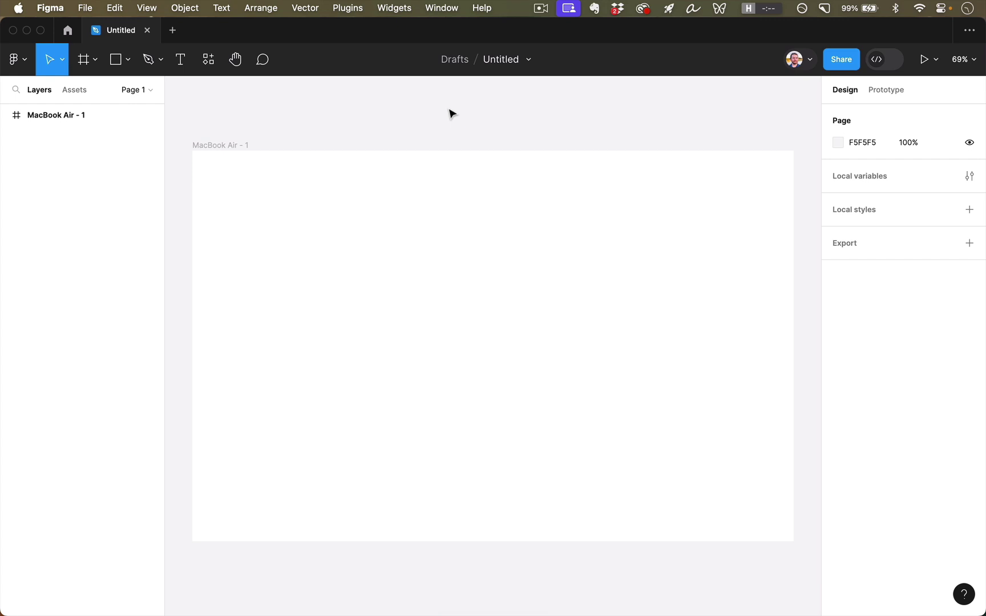
Pick a dark brown, 4B3D3D, as the MacBook Air frame's fill colour
left_click(237, 145)
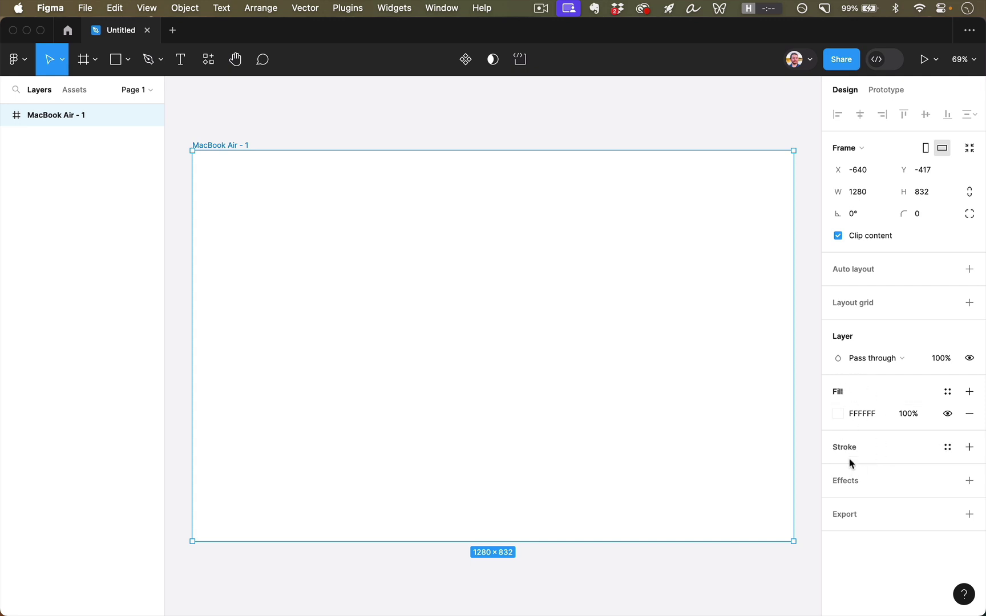
left_click(837, 419)
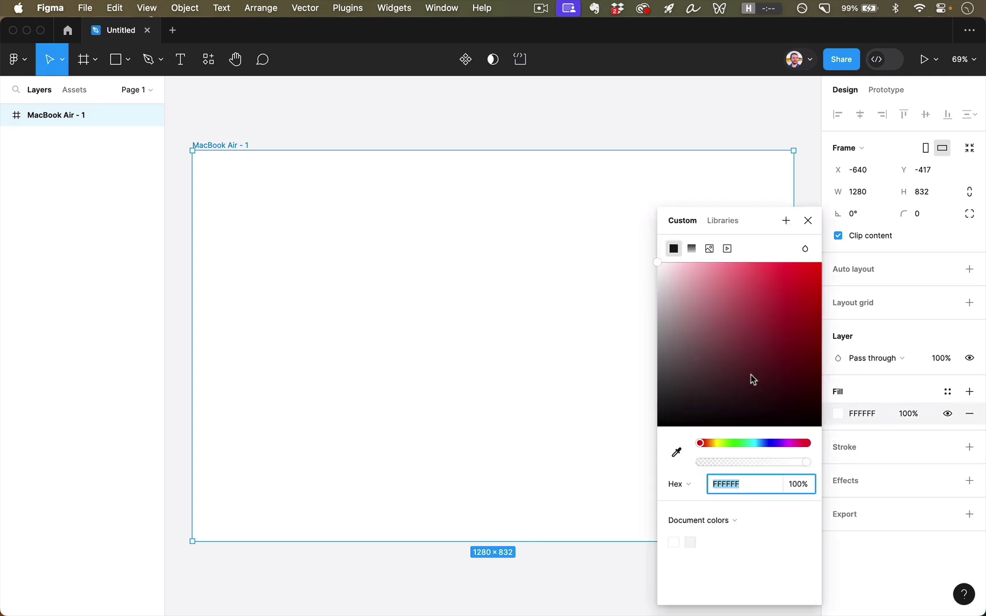
left_click(748, 376)
left_click(689, 379)
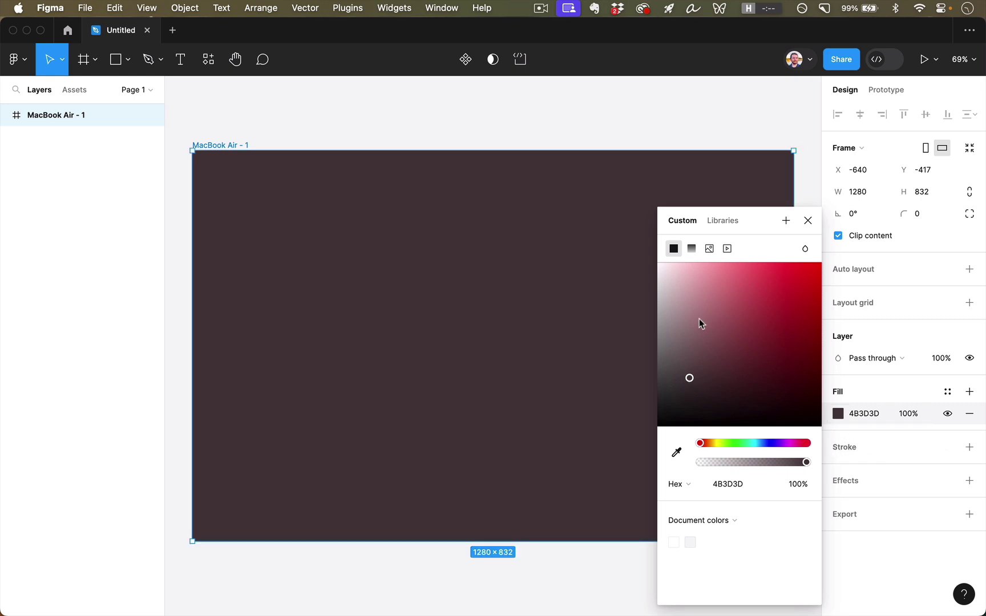
Switch the frame fill's colour model to HSB
left_click(675, 485)
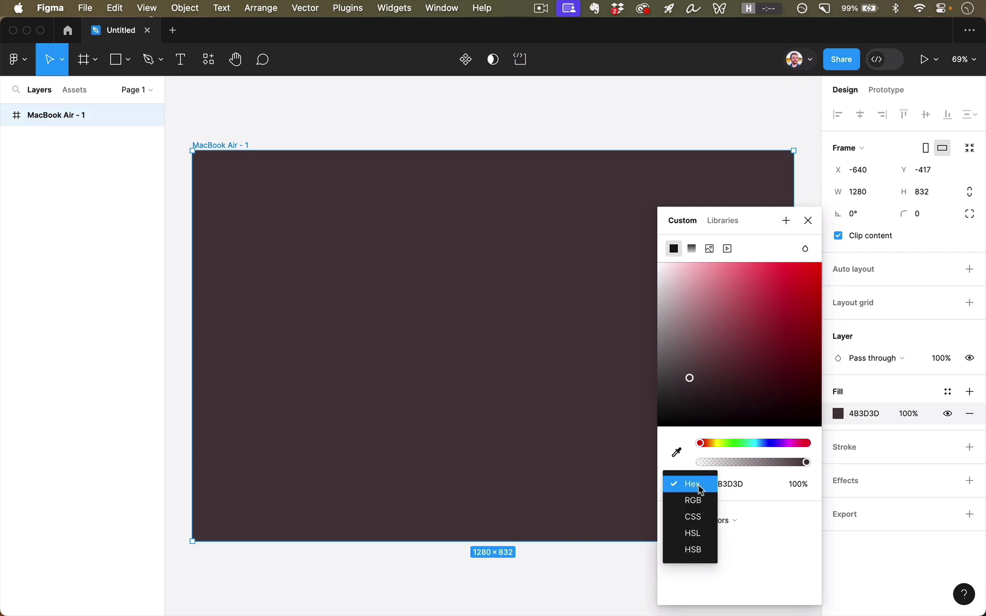
left_click(692, 485)
left_click(739, 484)
left_click(683, 486)
left_click(693, 550)
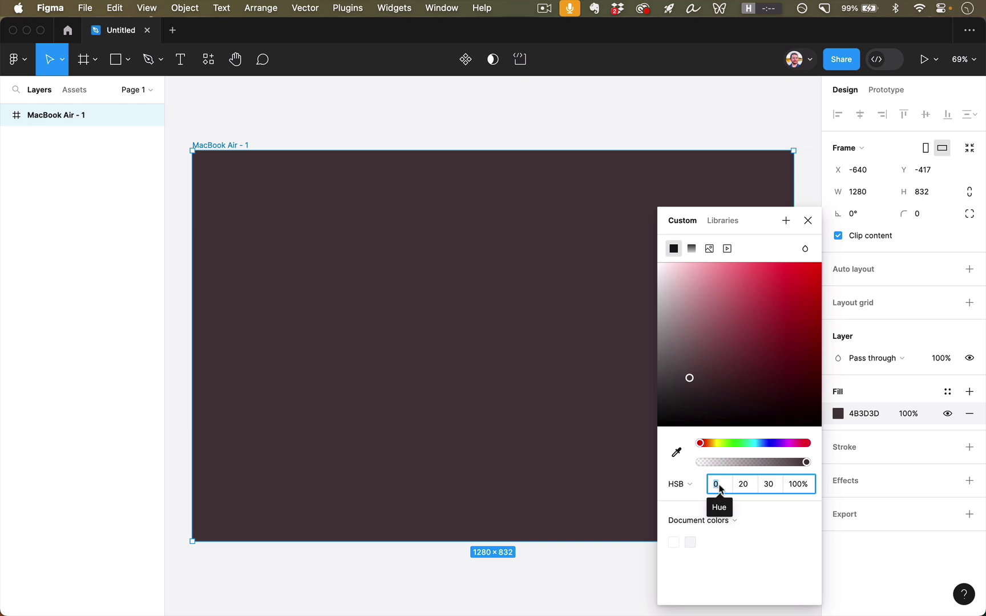
Try 180 as the frame fill's hue and settle on 200
type("180")
key("Return")
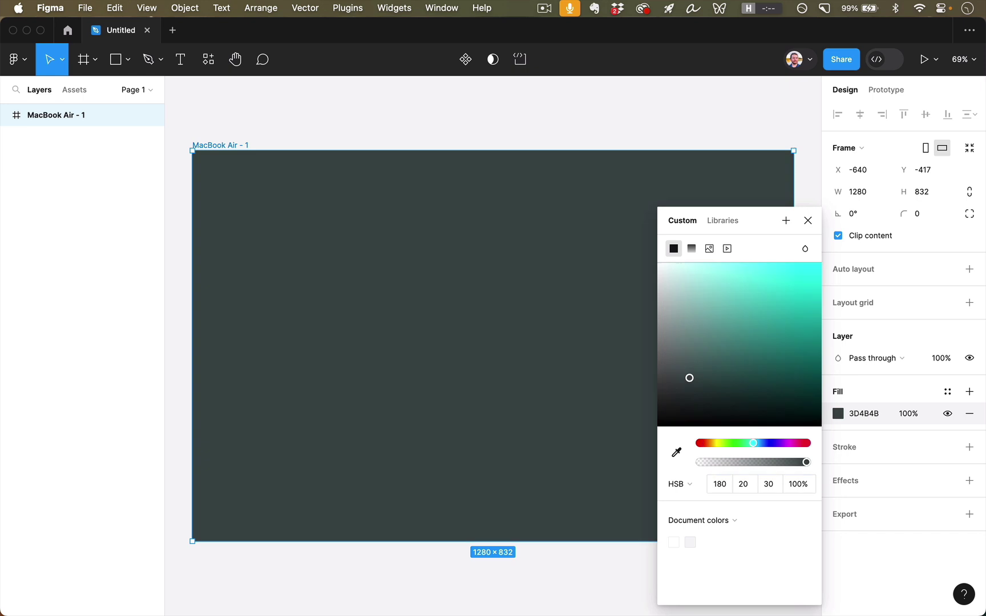
left_click(722, 488)
type("200")
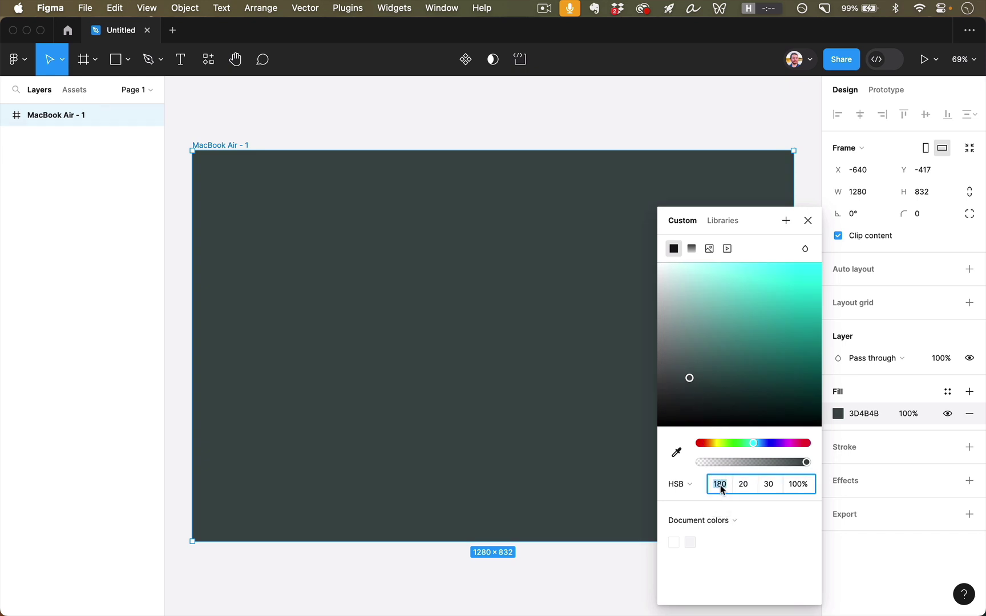
key("Return")
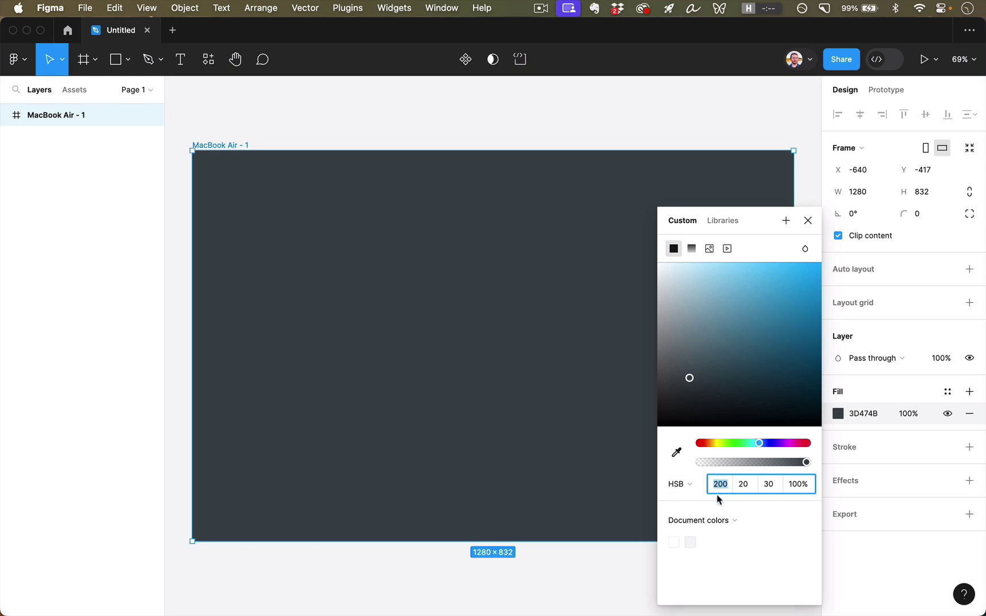
Vary the frame fill's saturation in steps of 10 between 0 and 60, and settle on 50
left_click(754, 486)
key("shift+Up")
key("shift+Up")
key("shift+Up")
key("shift+Up")
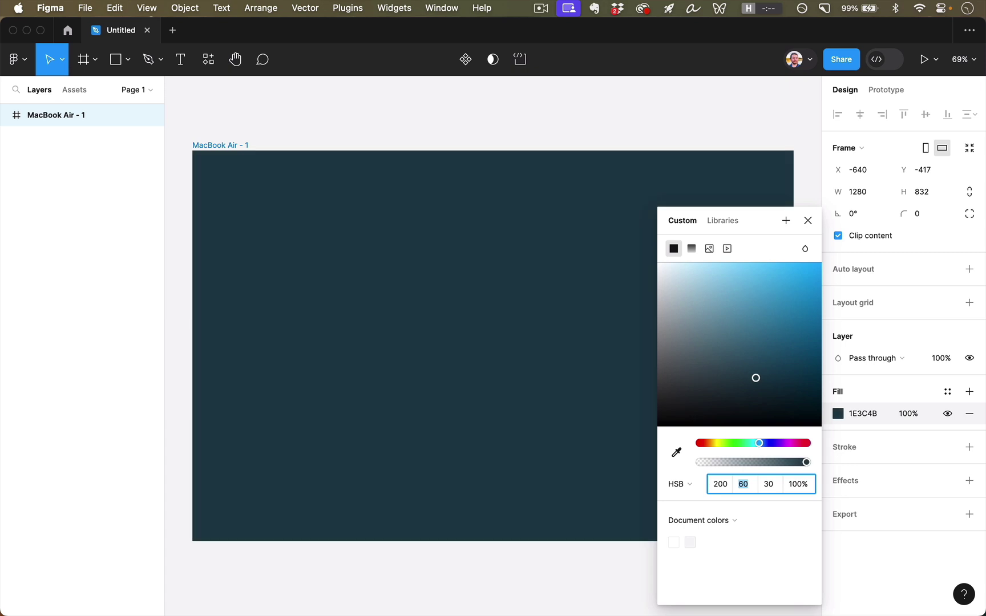
key("shift+Down")
key("shift+Down")
key("shift+Down")
key("shift+Down")
key("shift+Down")
key("shift+Down")
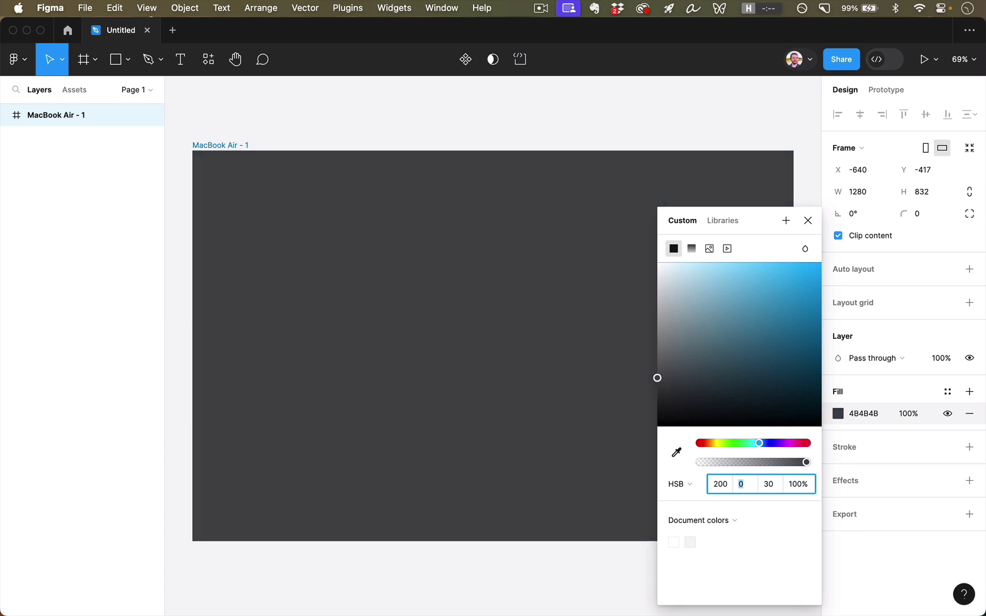
key("shift+Up")
key("shift+Up")
key("shift+Up")
key("shift+Up")
key("shift+Up")
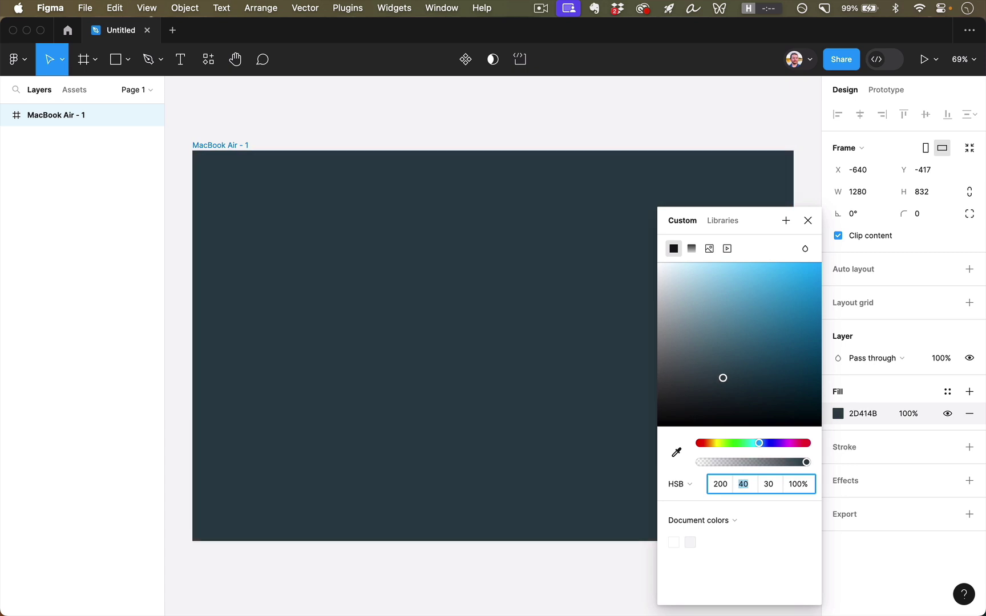
Set the frame fill's brightness to 15, close the colour settings and deselect the frame
left_click(769, 484)
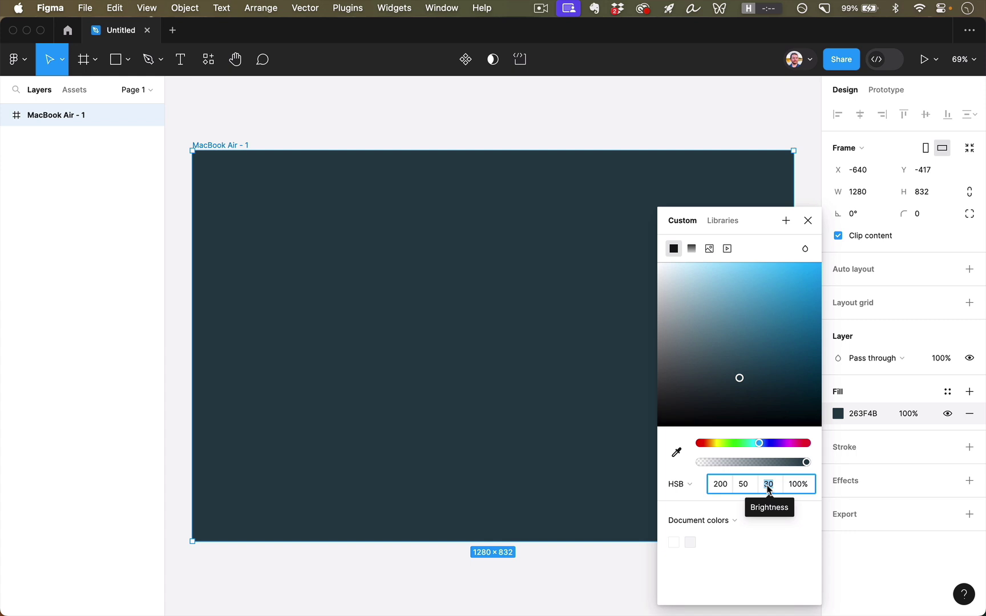
type("16")
key("Return")
key("Down")
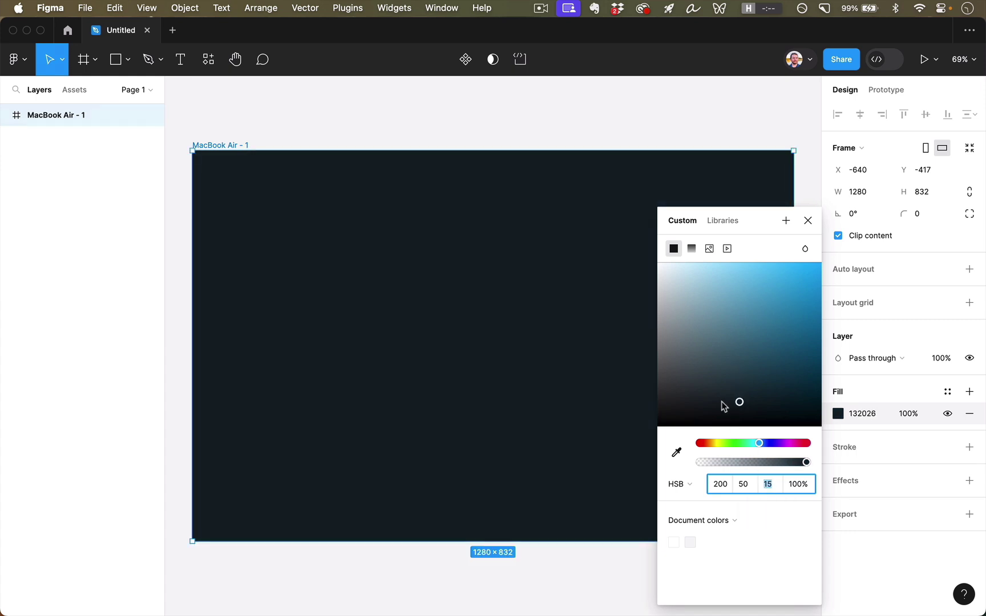
left_click(808, 220)
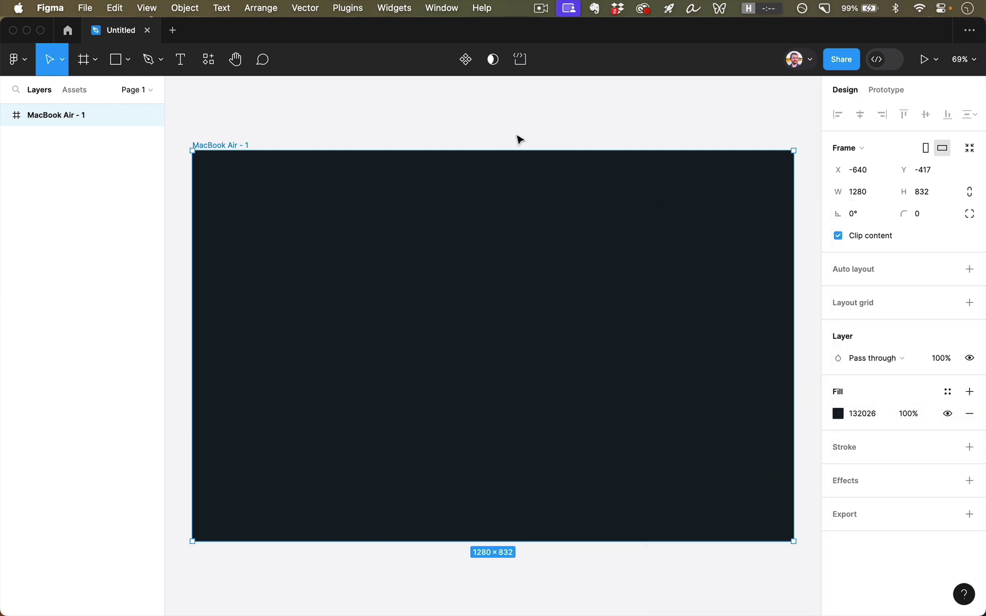
left_click(465, 134)
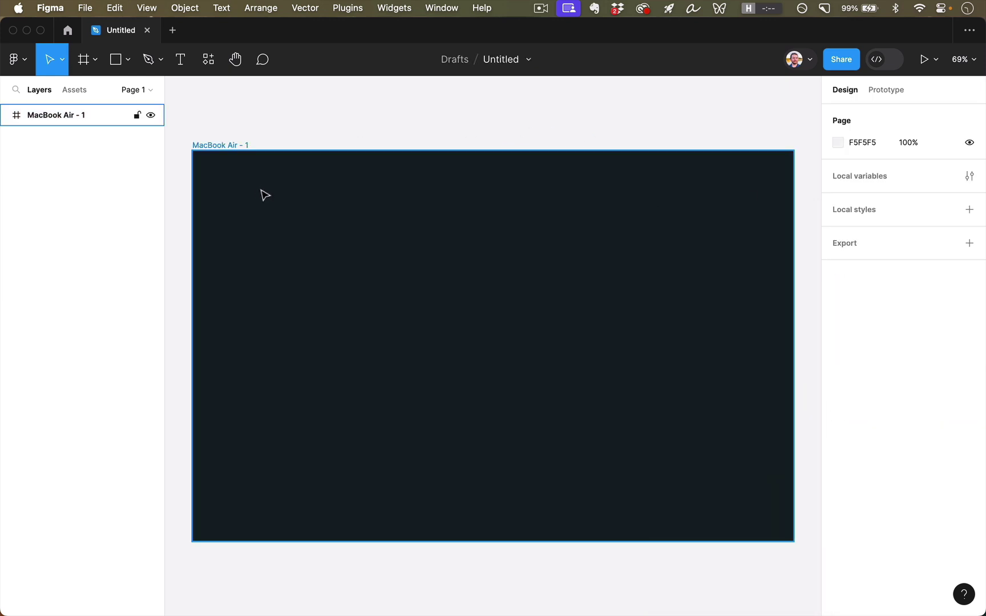
Draw a horizontal line 1280 px wide across the full frame at about Y 73, near its upper edge
left_click(130, 62)
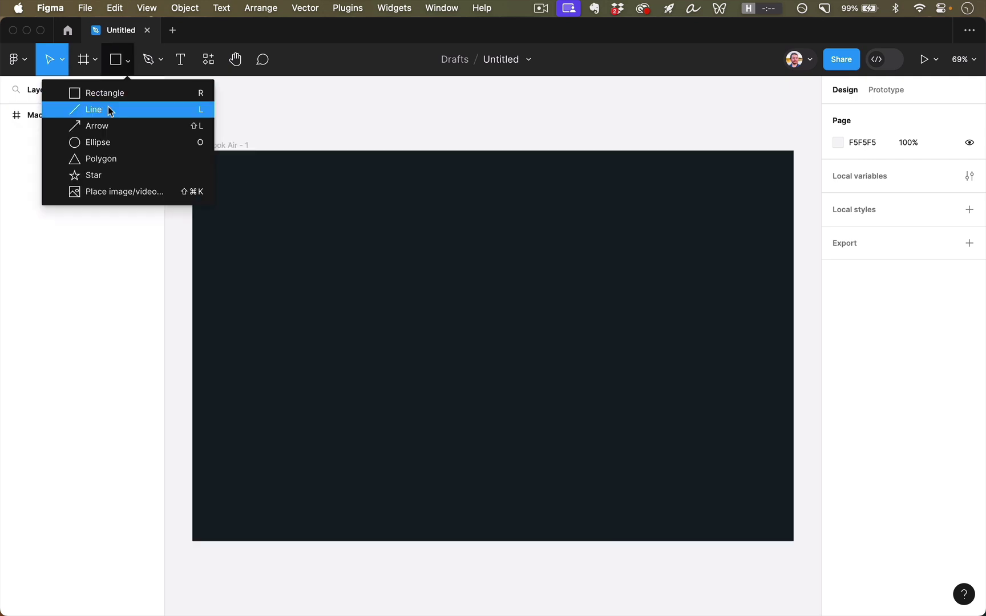
left_click(194, 117)
mouse_move(192, 185)
left_mouse_down()
mouse_move(636, 218)
mouse_move(697, 180)
mouse_move(702, 247)
mouse_move(729, 211)
mouse_move(797, 214)
left_mouse_up()
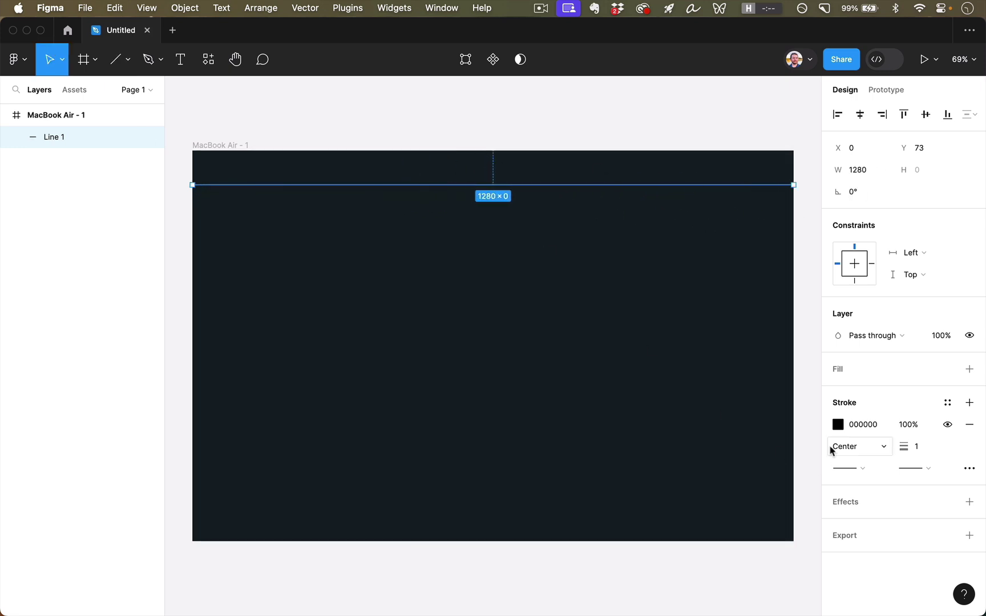
left_click(682, 302)
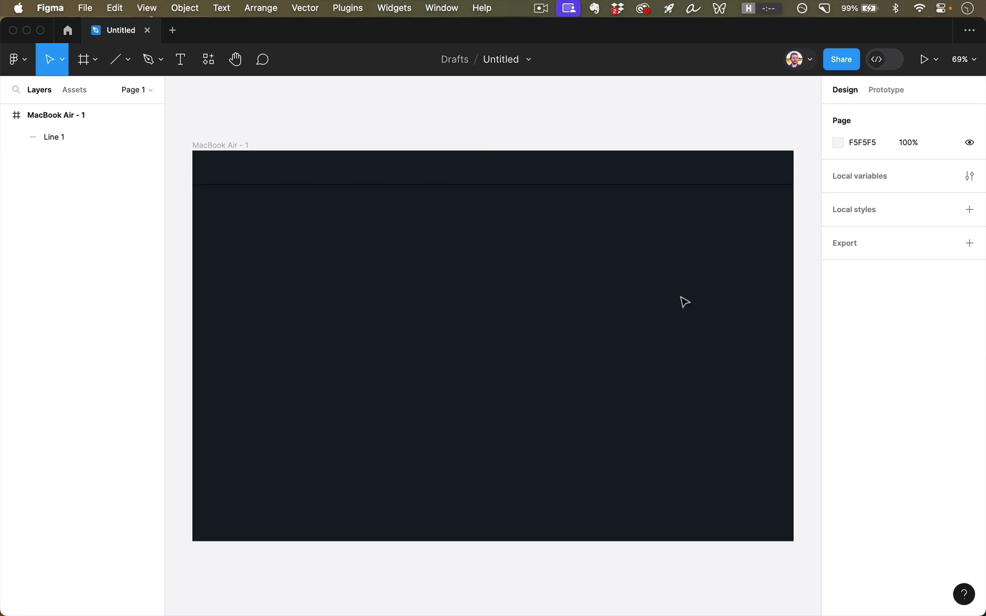
Set the horizontal line's stroke colour to FFFFFF
left_click(629, 191)
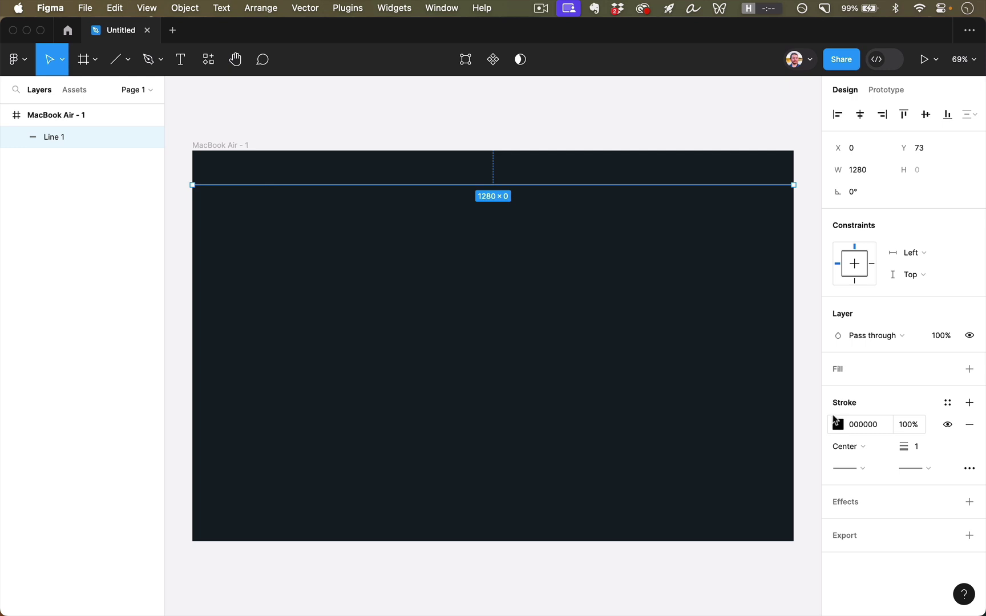
left_click(857, 426)
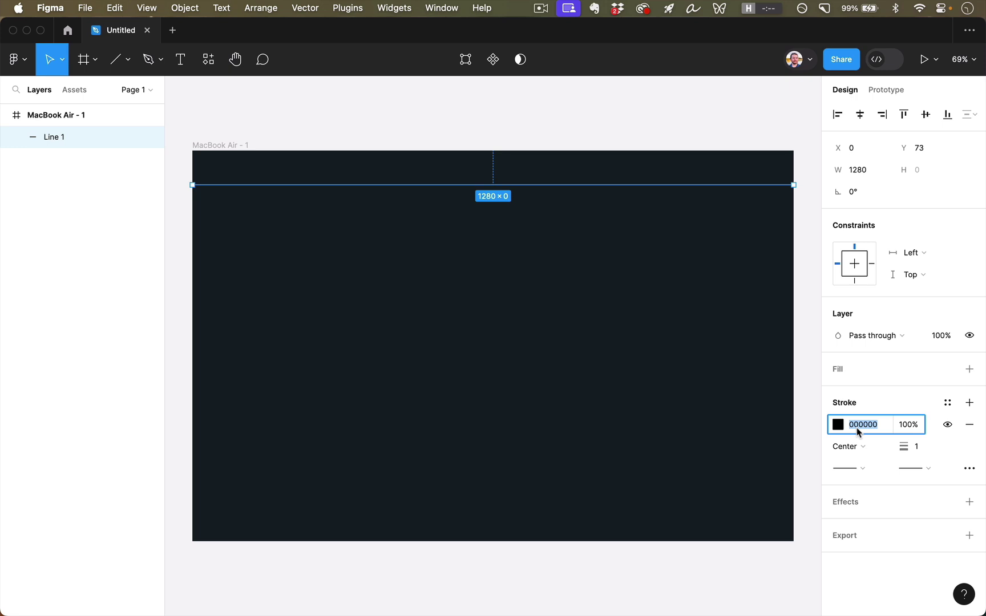
type("ffffff")
key("Return")
Reset the horizontal line's stroke colour to black, 000000
left_click(879, 431)
key("Return")
left_click(872, 432)
type("0")
key("Return")
Change the horizontal line's stroke back to white and deselect the line
left_click(876, 436)
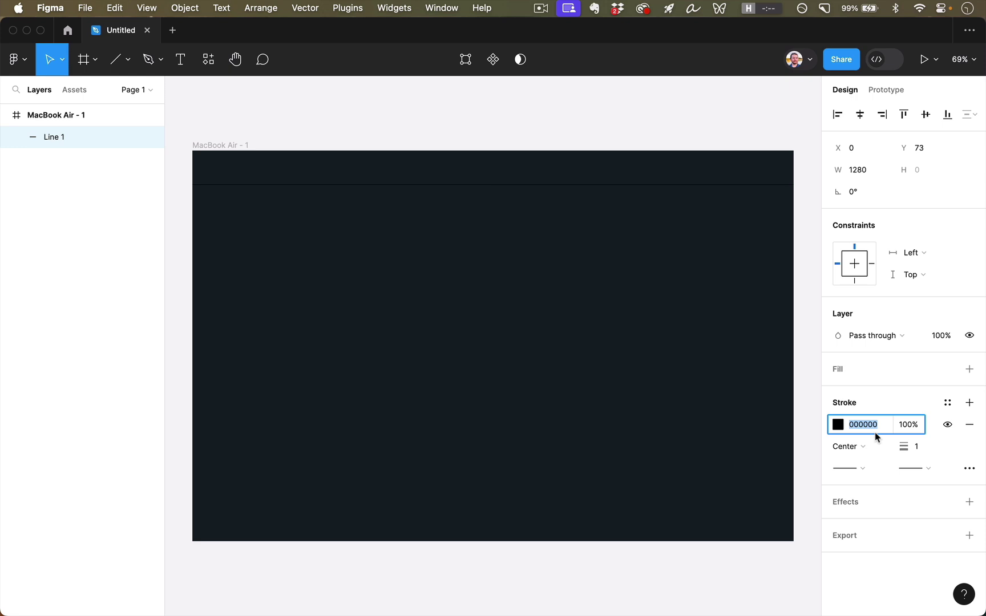
type("f")
key("Return")
left_click(645, 285)
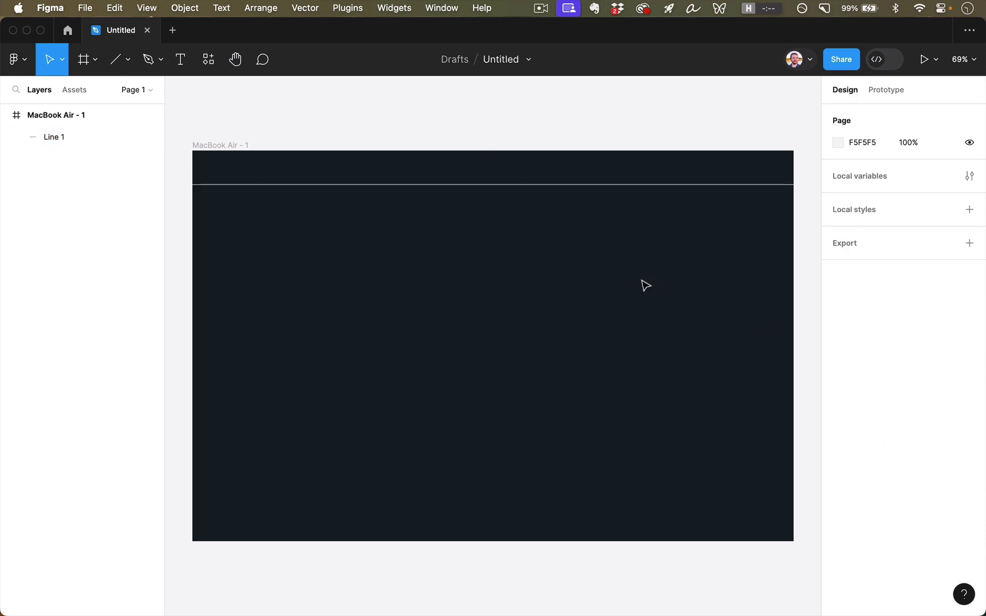
Draw a vertical line 832 px long down the full frame at about X 236 and set its stroke to FFFFFF
key("l")
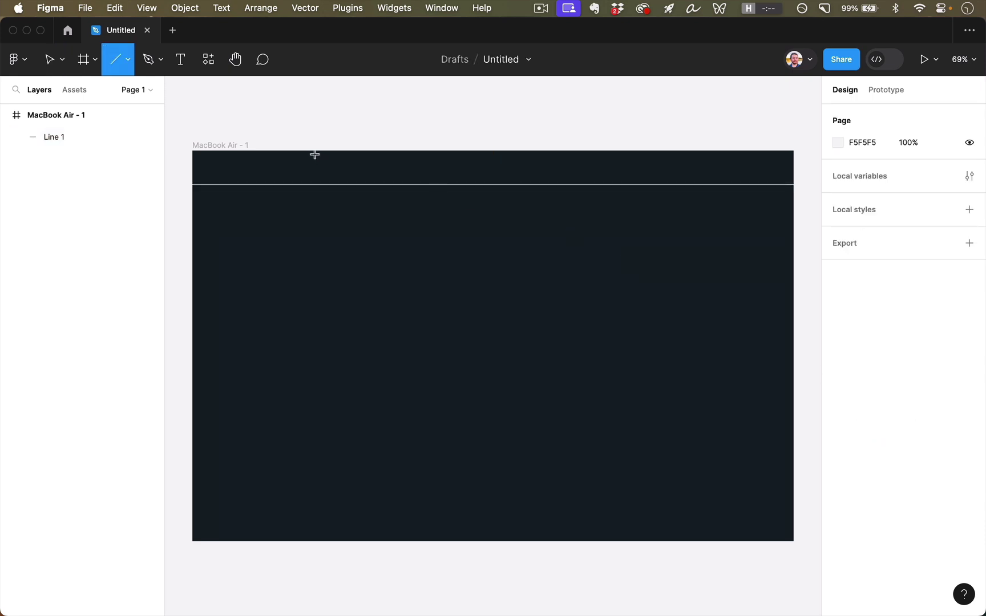
mouse_move(303, 151)
left_mouse_down()
mouse_move(331, 330)
mouse_move(293, 408)
mouse_move(304, 526)
mouse_move(319, 546)
left_mouse_up()
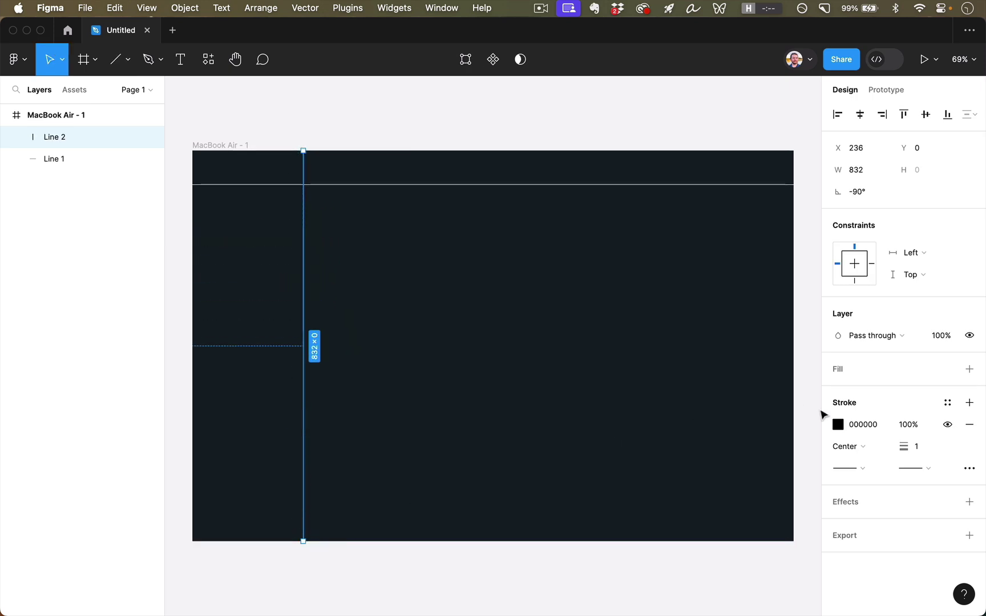
left_click(862, 425)
type("f")
key("Return")
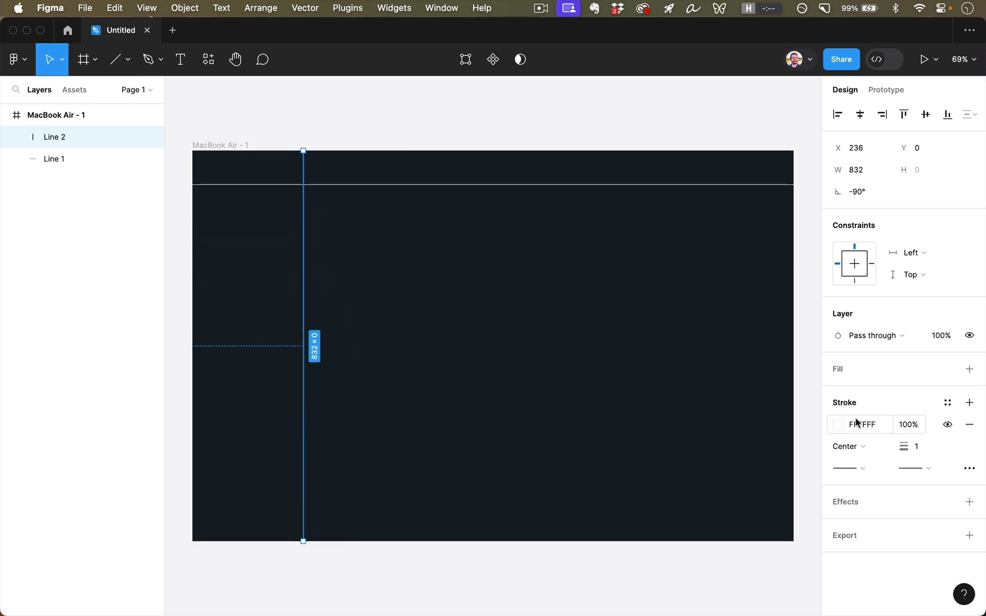
Select the horizontal header line and nudge it to Y 72
left_click(590, 216)
left_click(455, 184)
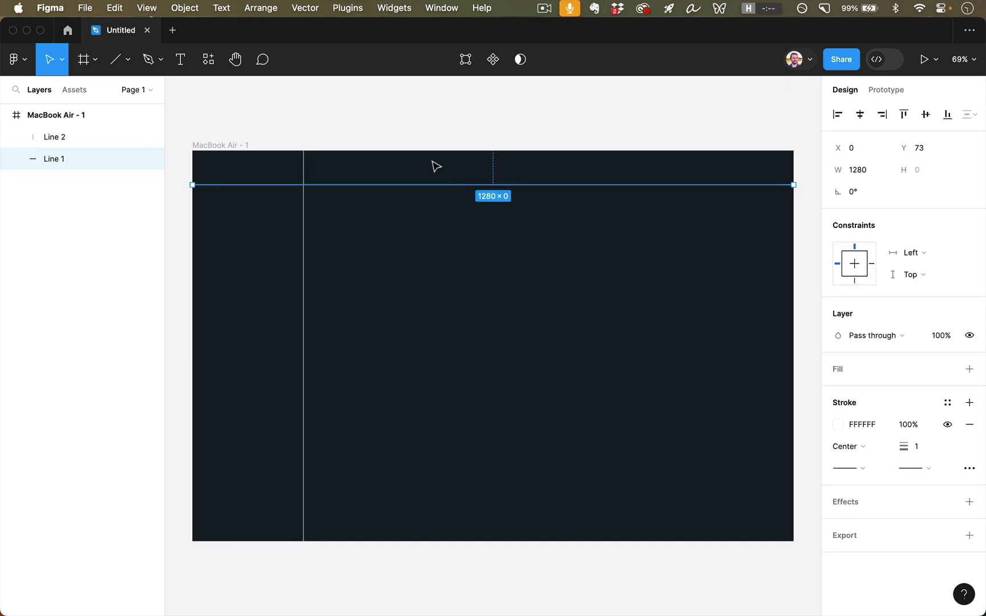
key("Down")
key("Down")
key("Up")
key("Up")
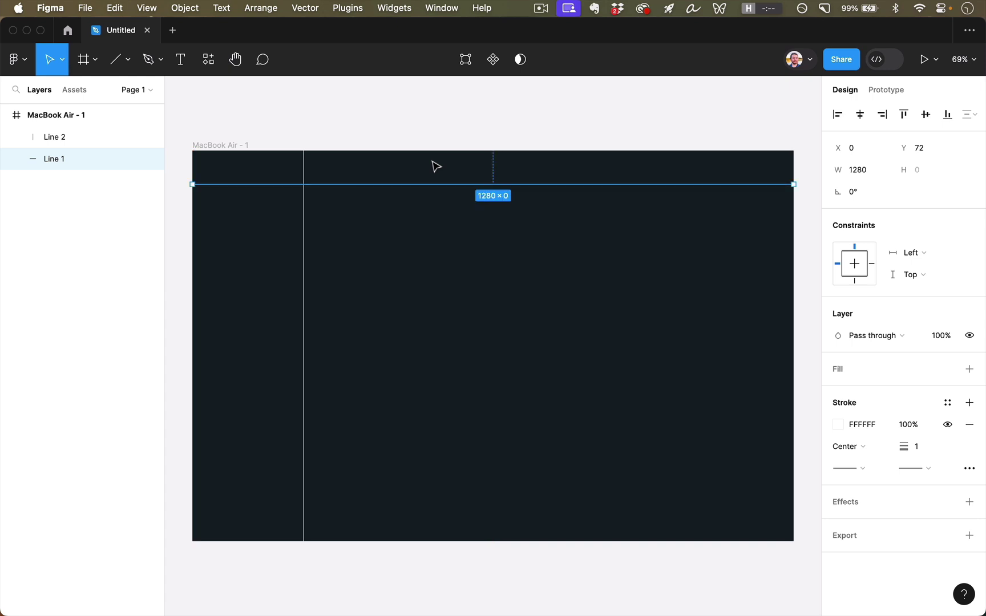
Try moving the horizontal line down and sideways in large nudges, and bring it back to Y 72
key("shift+Down")
key("shift+Down")
key("shift+Down")
key("shift+Right")
key("shift+Right")
key("shift+Left")
key("shift+Left")
key("shift+Up")
key("shift+Up")
key("shift+Up")
Check the horizontal line's distances to the frame edges and move the line up to Y 70
key("alt")
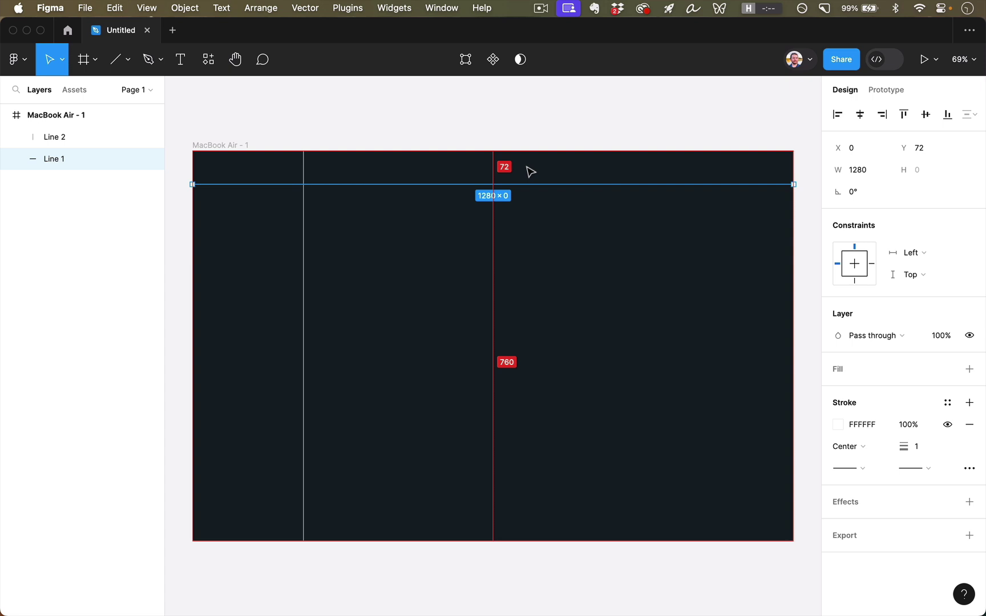
key("Up")
key("Up")
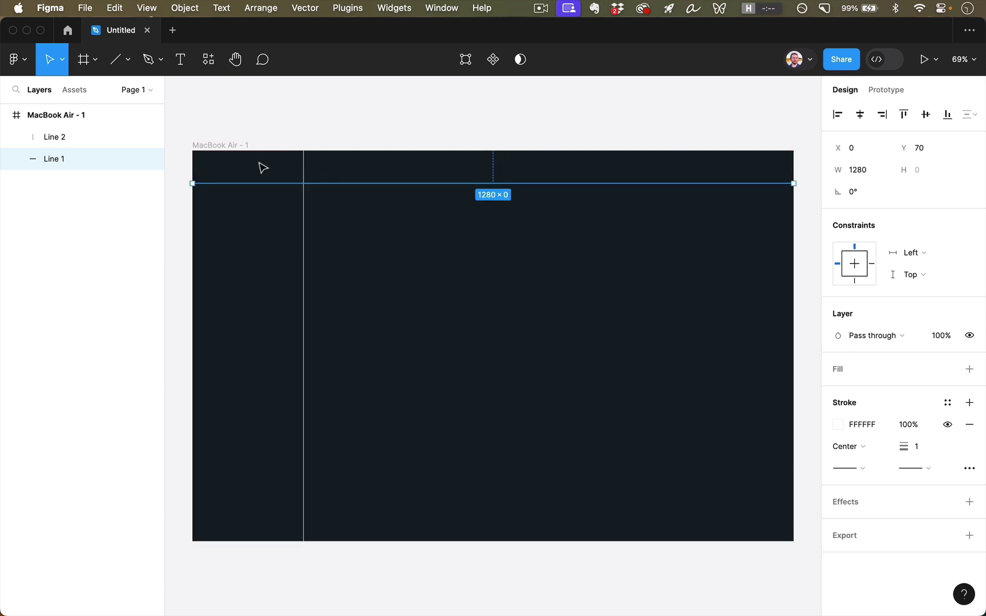
Move the vertical sidebar line to X 220 while checking its distances to the frame edges, and deselect it
left_click(304, 205)
key("alt")
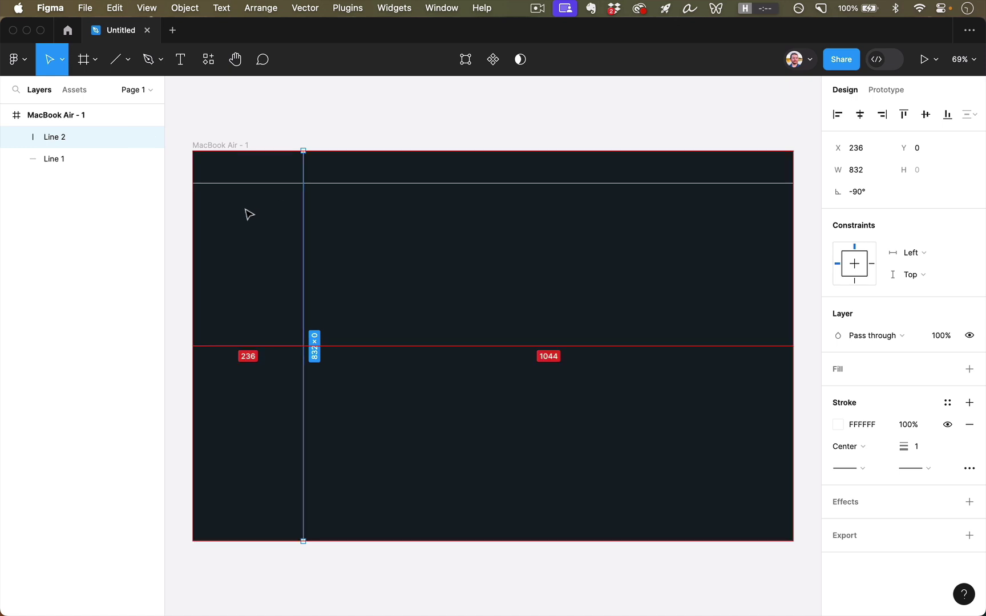
key("Left")
key("Left")
key("Left")
key("Left")
key("Left")
key("Left")
key("Left")
key("Left")
key("Left")
key("Left")
key("Left")
key("Left")
key("Left")
key("Left")
key("Left")
key("Left")
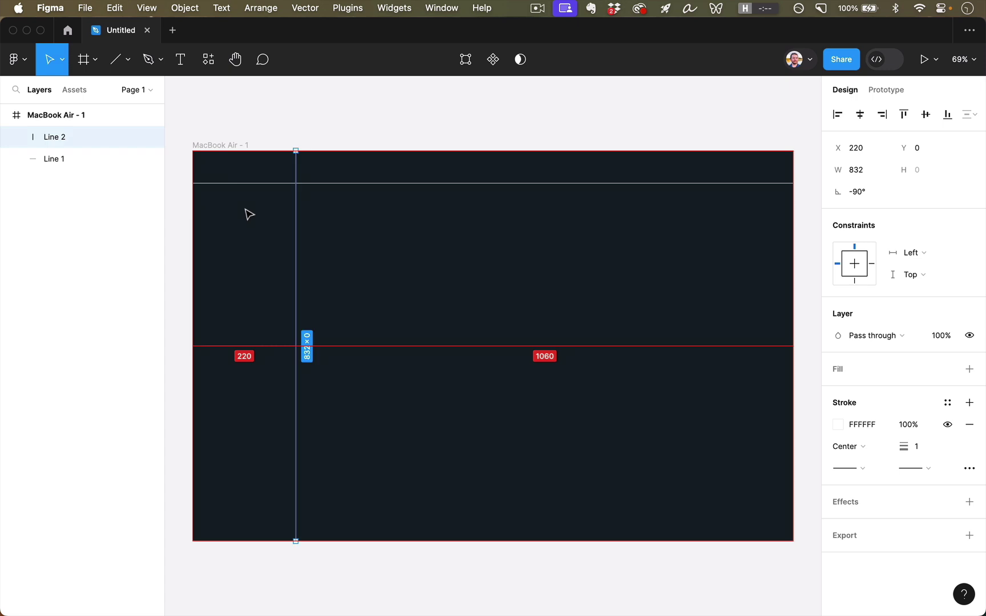
left_click(394, 268)
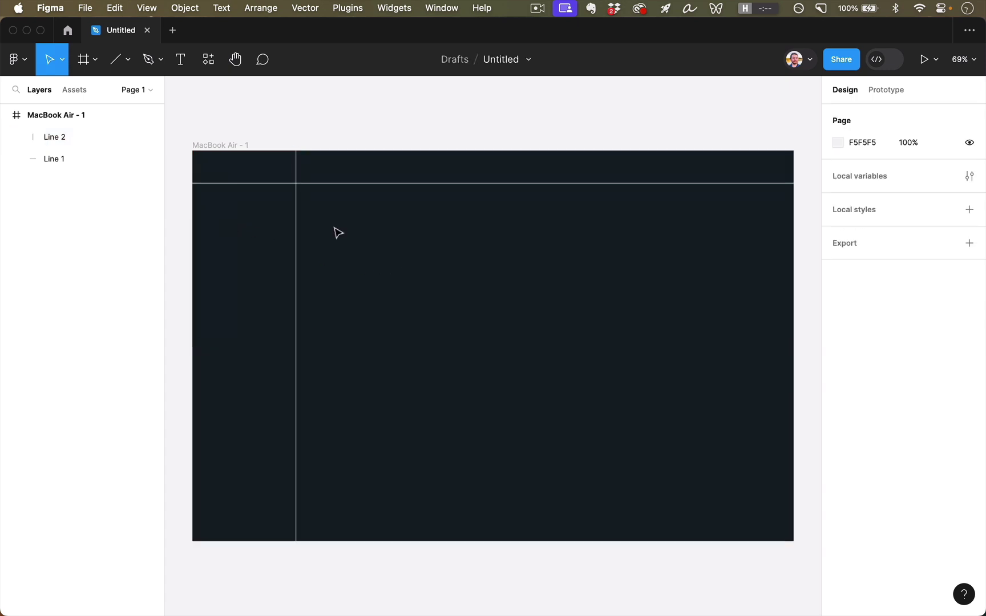
left_click_drag(394, 220, 275, 169)
left_click(326, 93)
left_click_drag(251, 167, 389, 245)
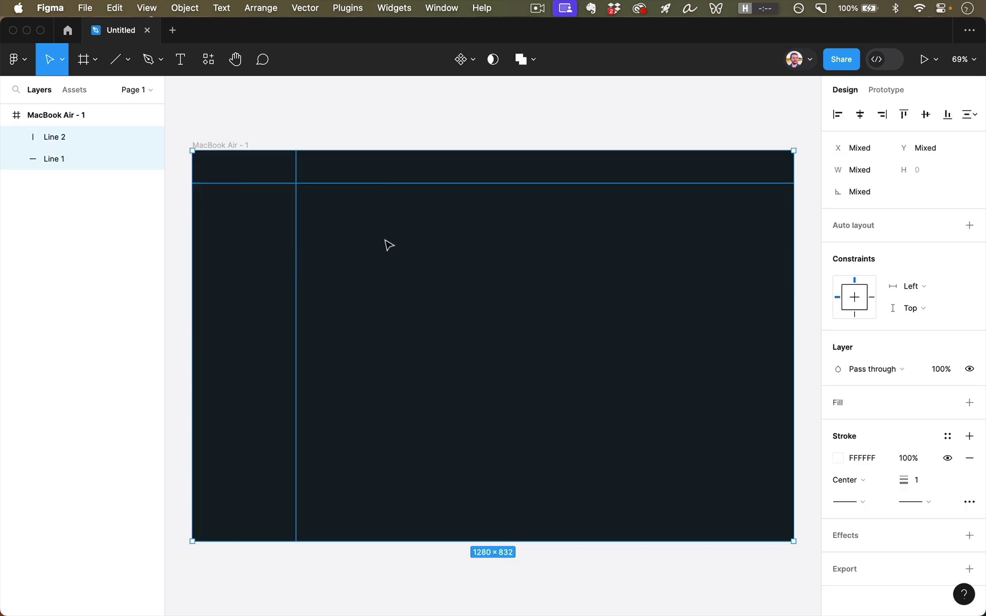
left_click(389, 245)
Set the opacity of both the horizontal and vertical lines to 50% and deselect them
left_click_drag(379, 230, 272, 171)
key("5")
left_click(406, 256)
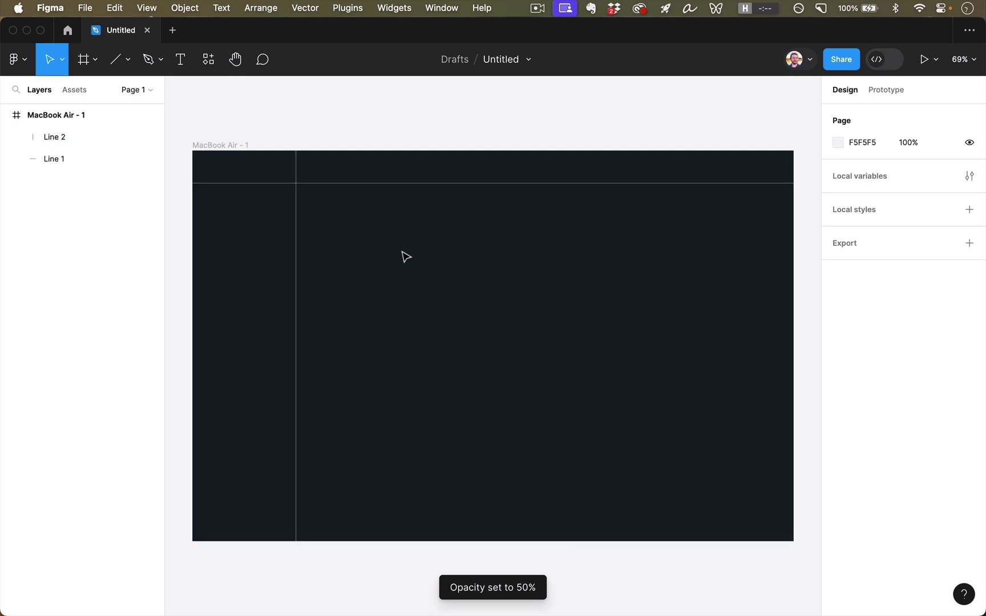
Try both lines at 40% and 30% opacity, restore them to 100% and deselect them
left_click_drag(402, 253, 279, 160)
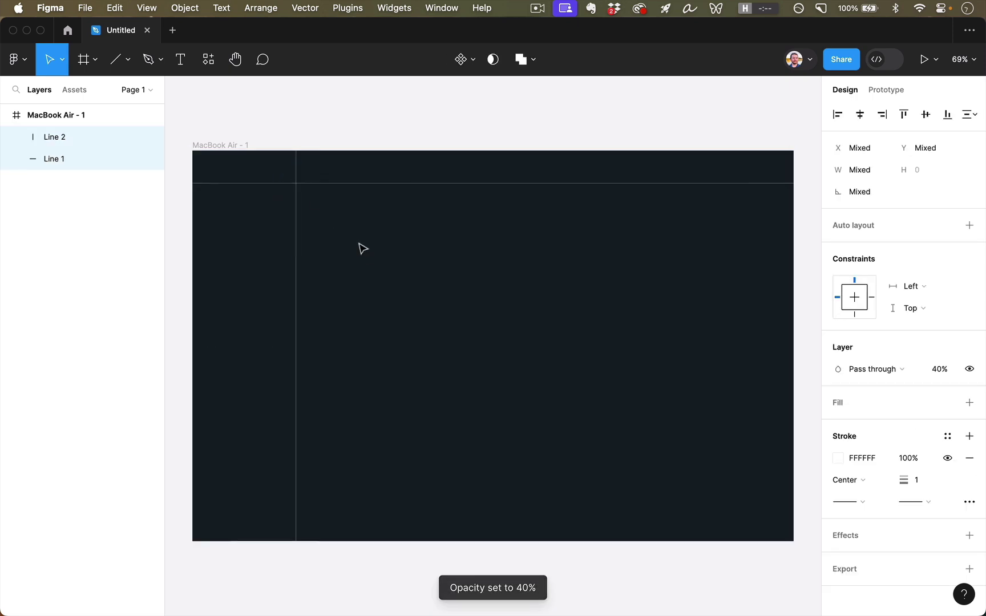
key("3")
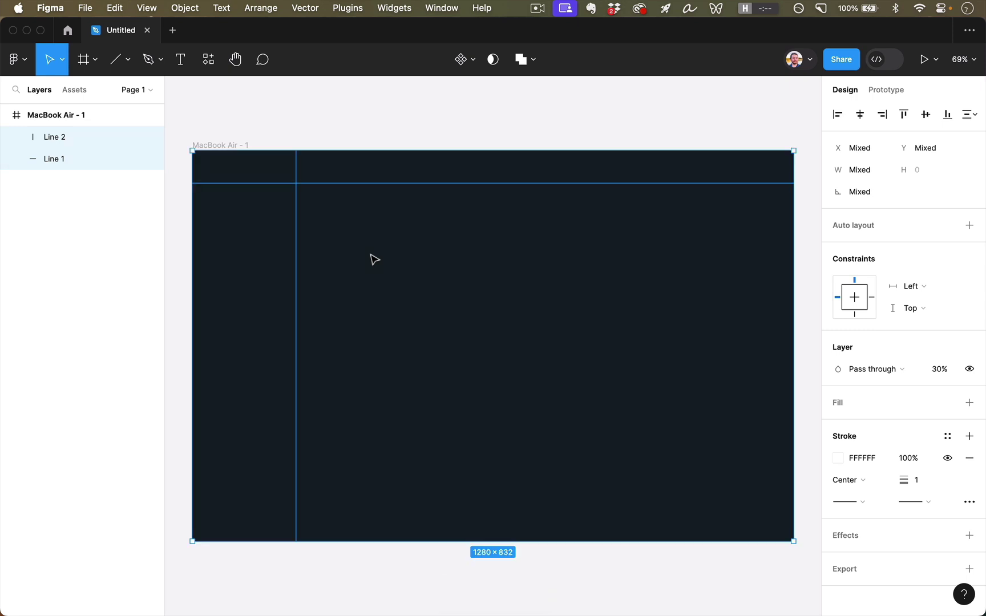
key("0")
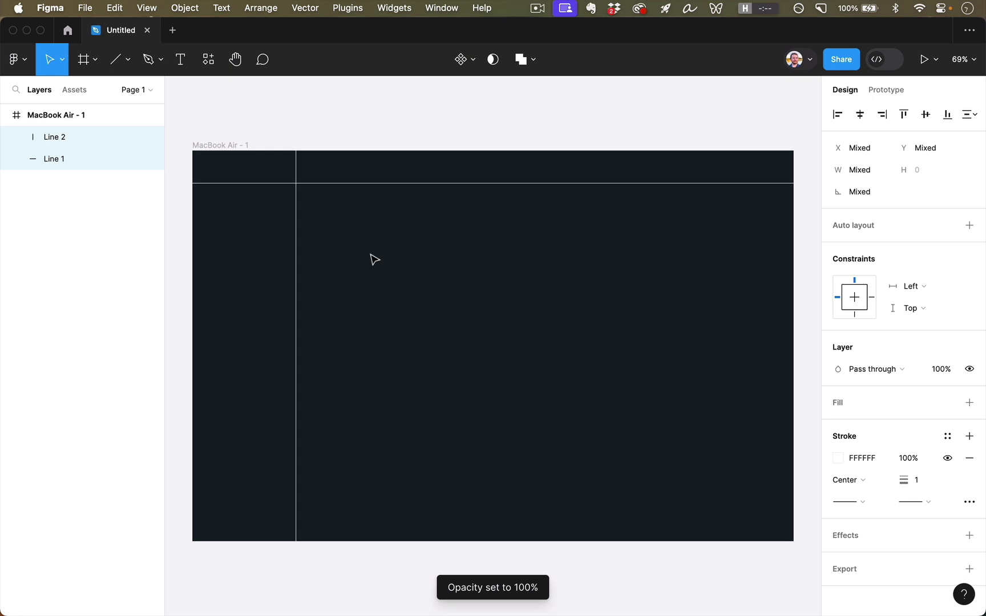
left_click(374, 260)
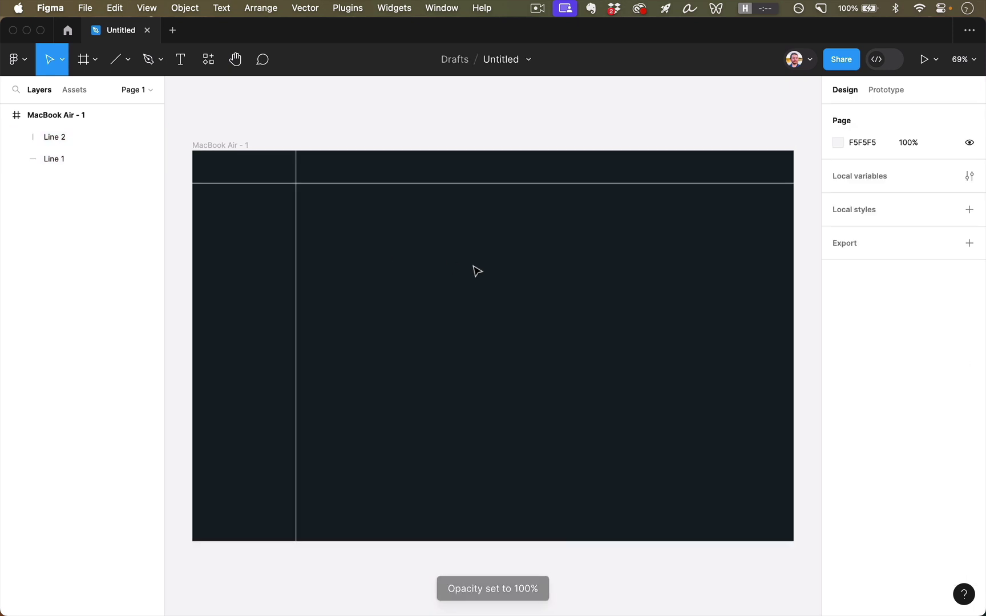
Set the opacity of both the header and sidebar lines to 20% and deselect them
left_click_drag(398, 233, 239, 170)
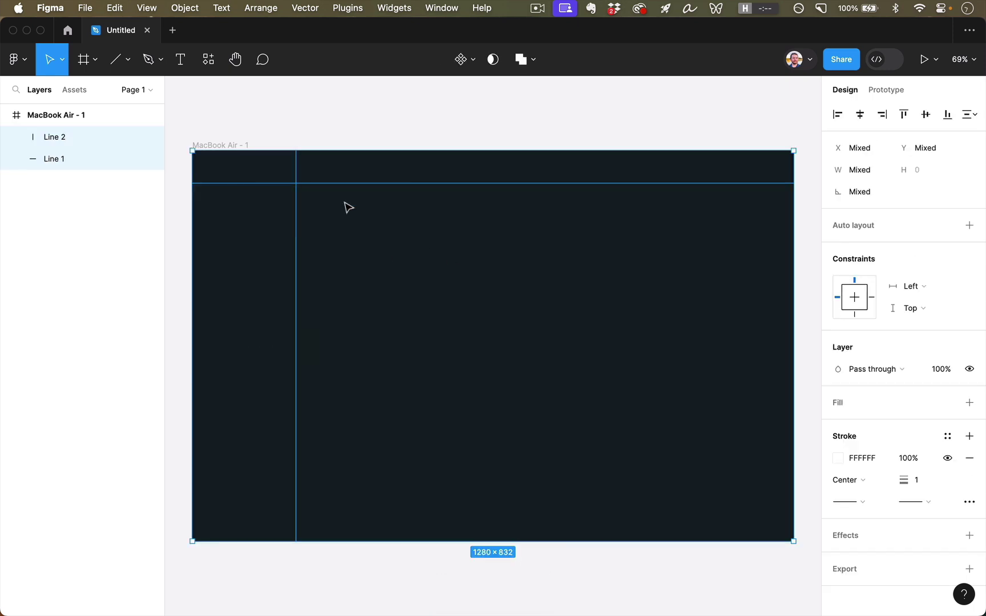
key("0")
key("0")
key("2")
left_click(479, 279)
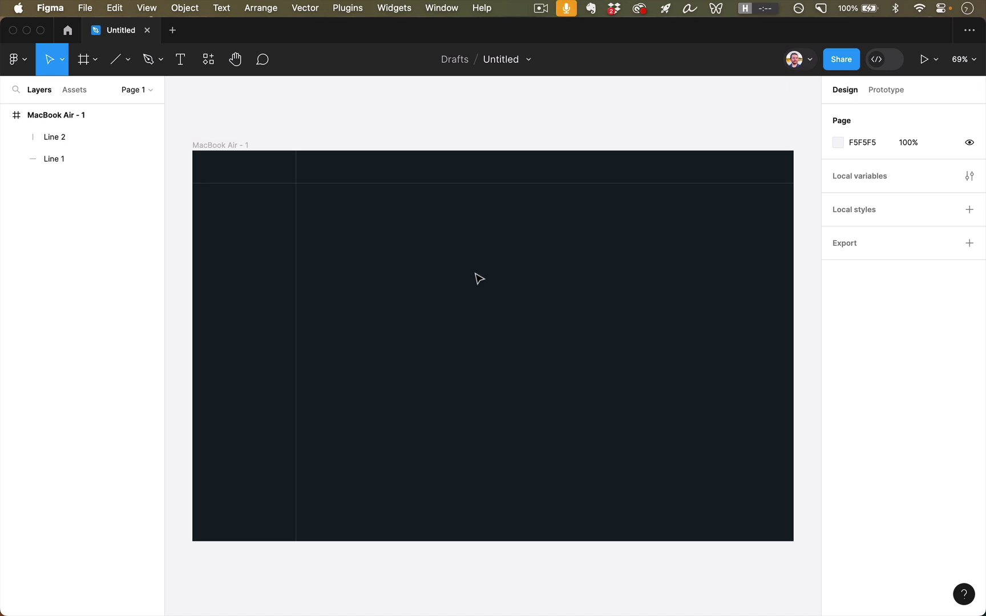
Show the rulers and place a vertical guide at X 280 in the MacBook Air frame
key("shift+r")
scroll(475, 275, "left", 2)
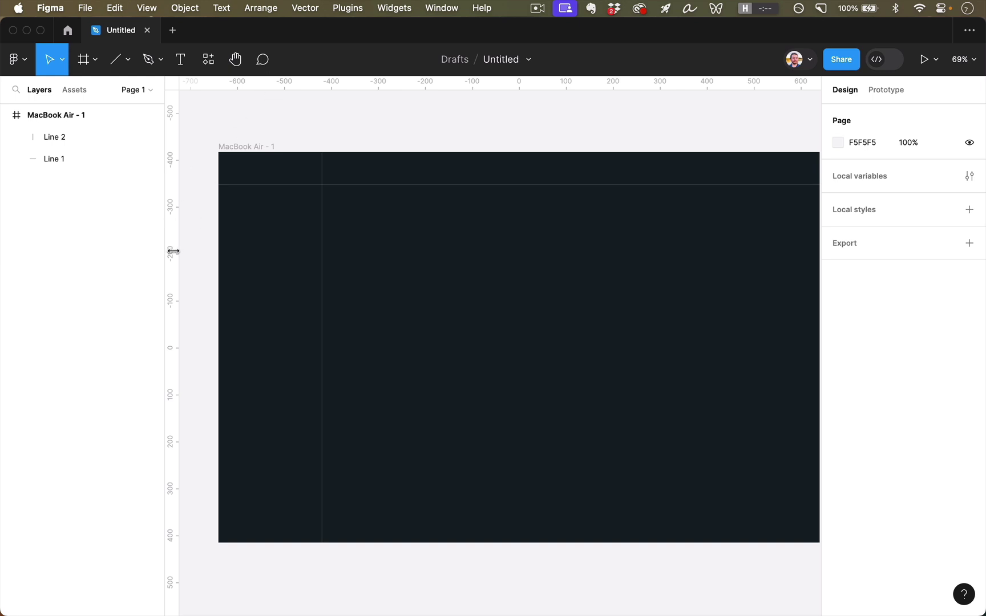
left_click_drag(174, 251, 352, 254)
left_click(323, 258)
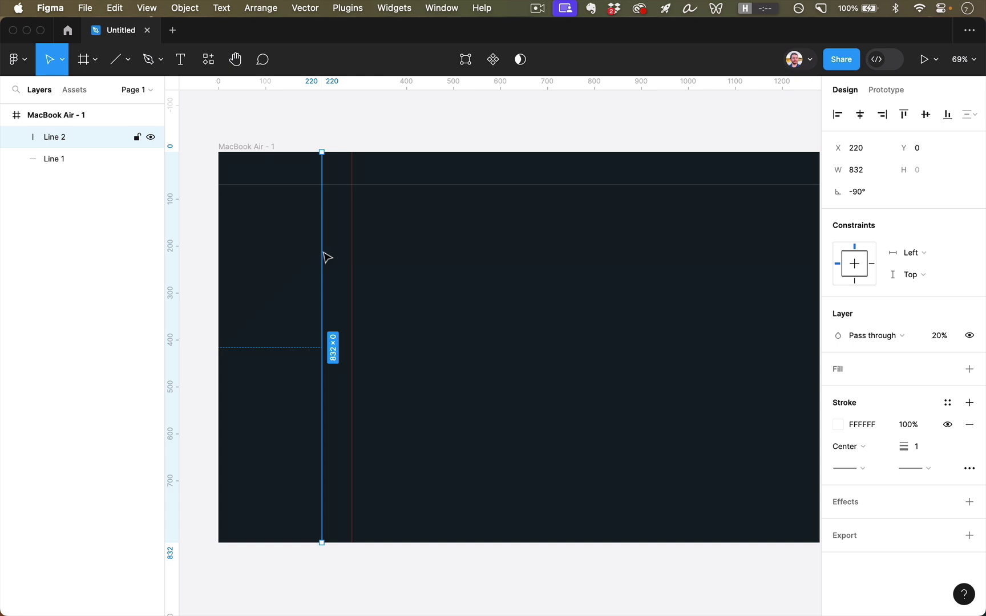
left_click(351, 249)
left_click_drag(352, 248, 350, 249)
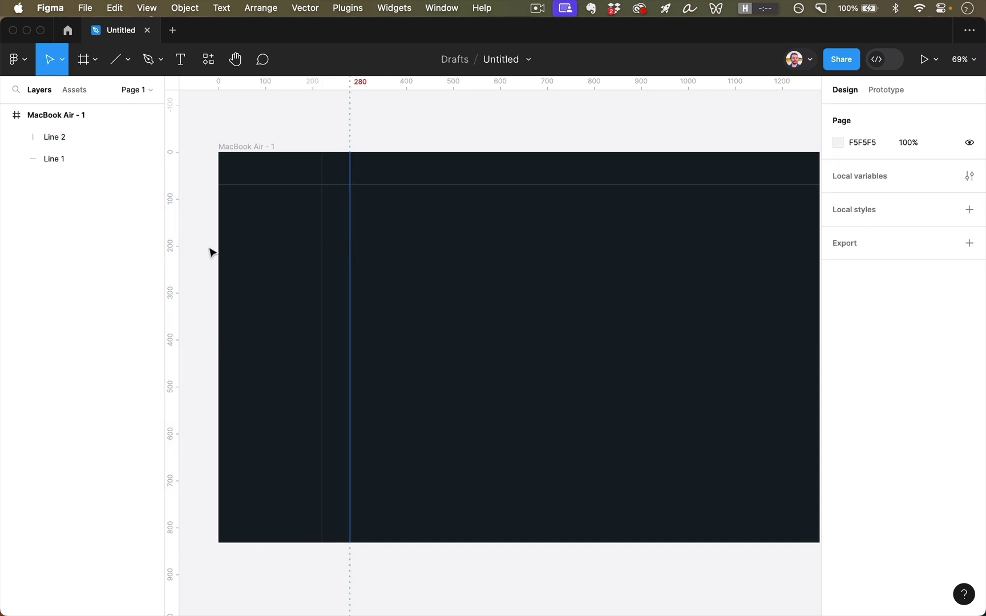
Place a second vertical guide near the frame's right edge, at about X 1220
left_click_drag(174, 246, 713, 229)
scroll(717, 236, "right", 5)
scroll(718, 235, "down", 1)
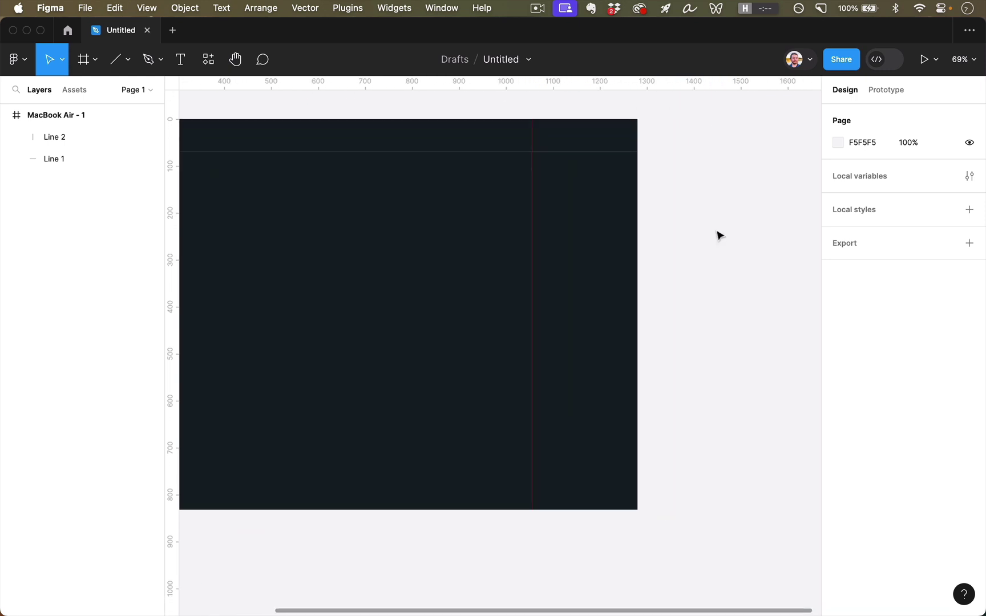
left_click_drag(531, 239, 330, 194)
scroll(321, 194, "left", 3)
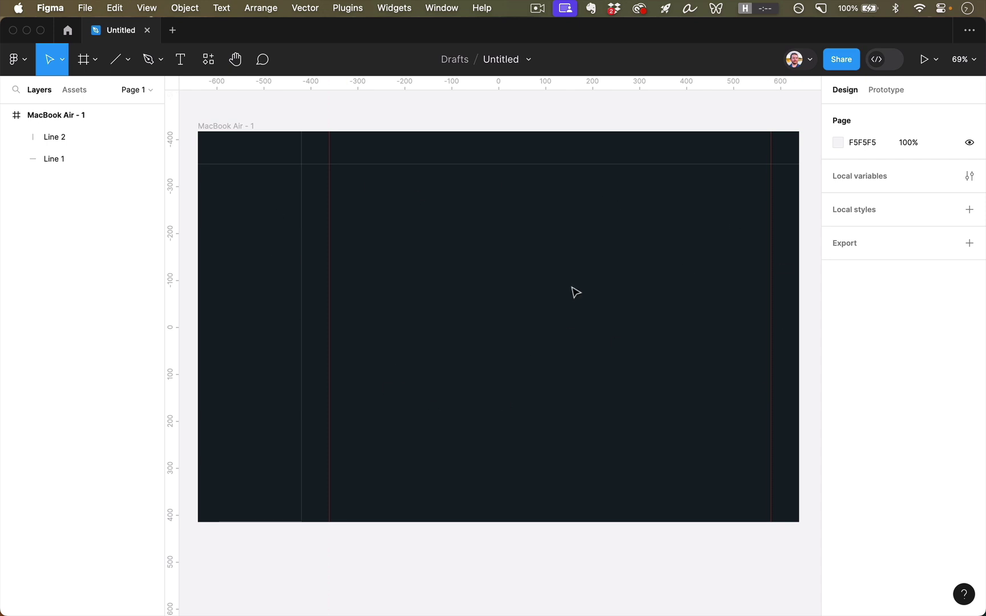
Add a layout grid to the MacBook Air frame and change its type to Columns
left_click(232, 125)
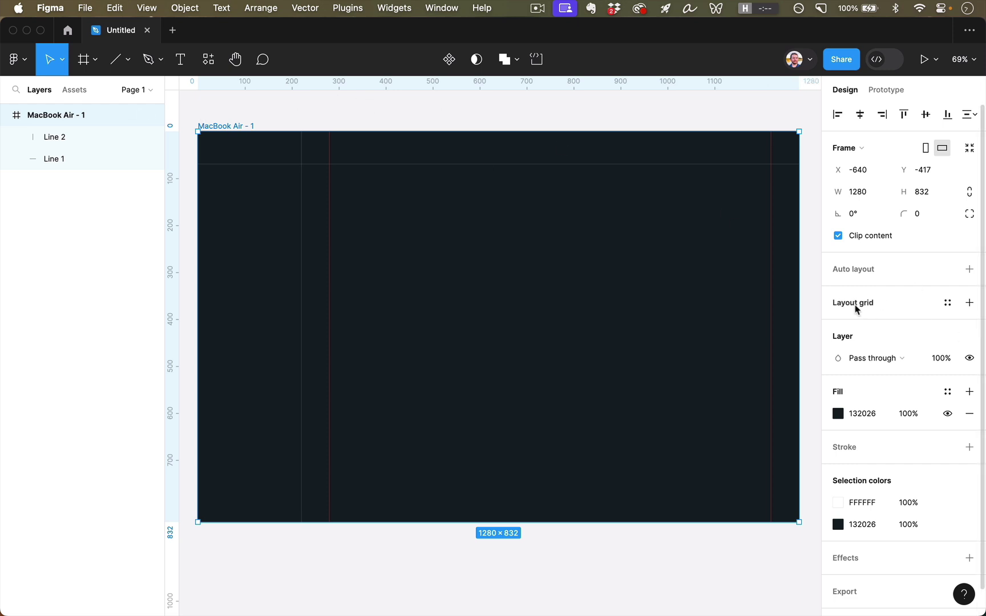
left_click(886, 303)
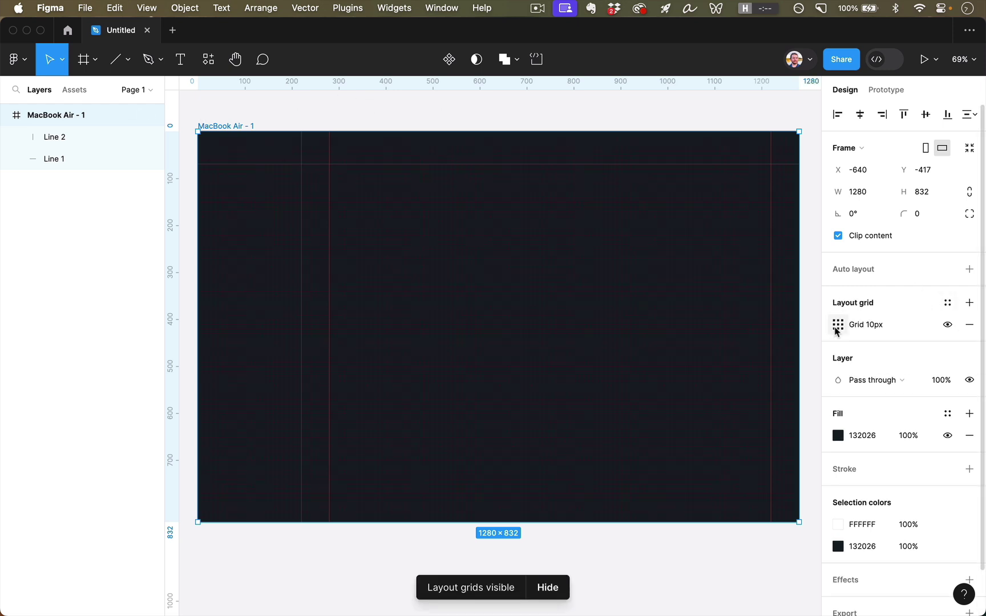
left_click(834, 327)
left_click(689, 329)
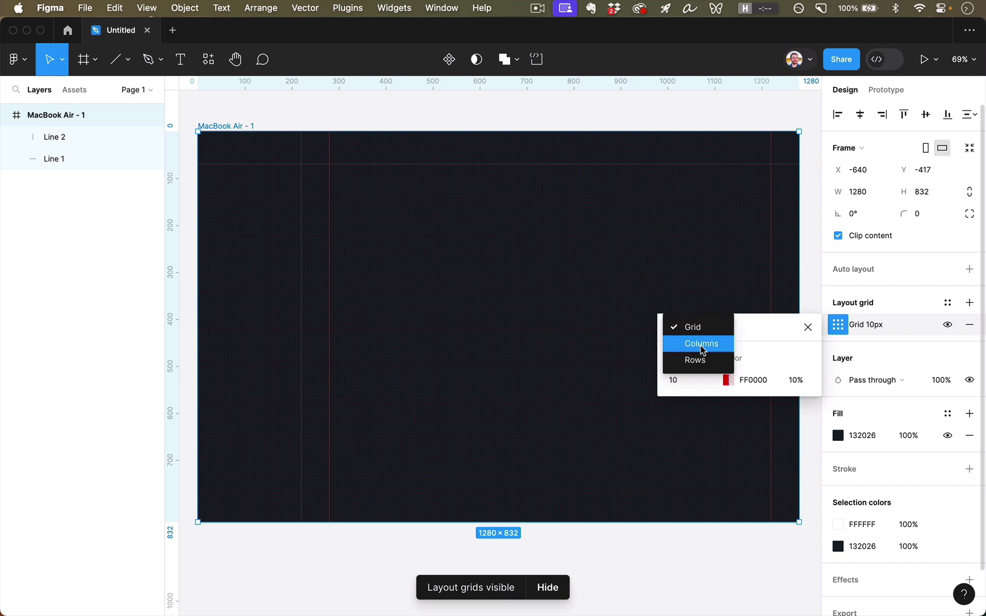
left_click(702, 344)
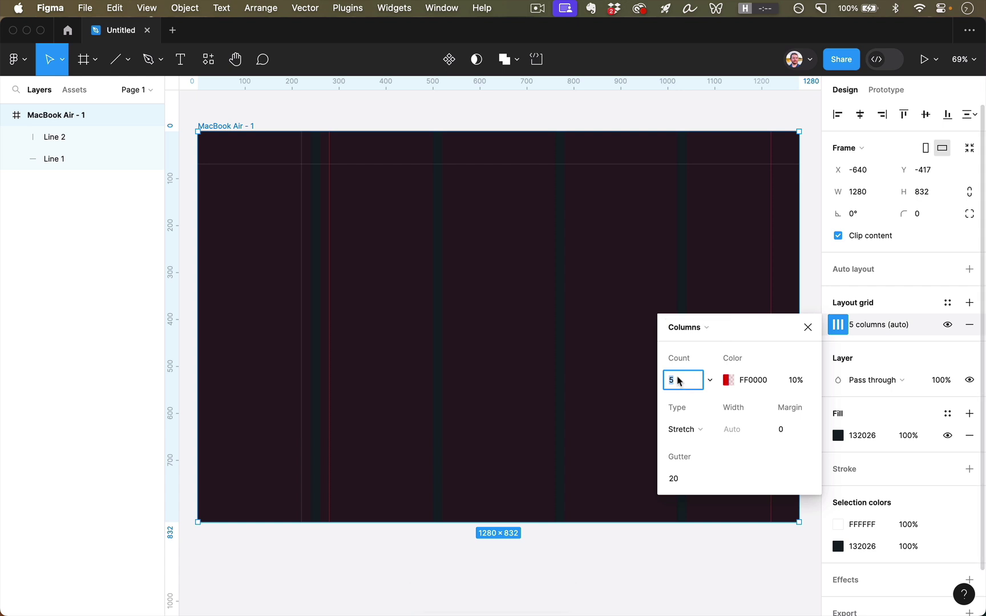
Set the layout grid to 12 columns and raise its colour opacity to 30%
type("12")
key("Return")
left_click(797, 384)
key("shift+Up")
key("shift+Up")
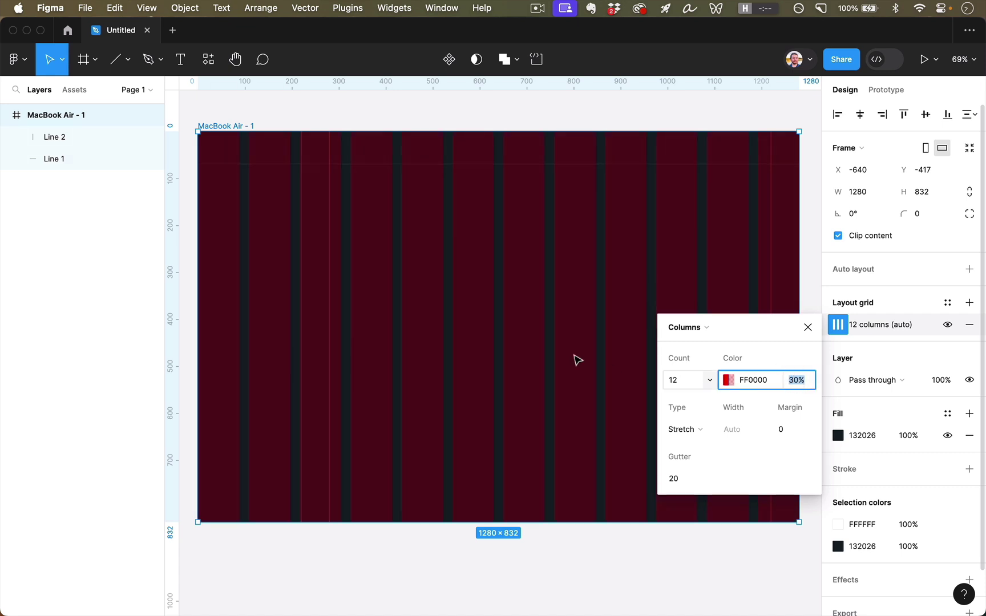
Change the column alignment type to Left and set the offset to 280
left_click(693, 430)
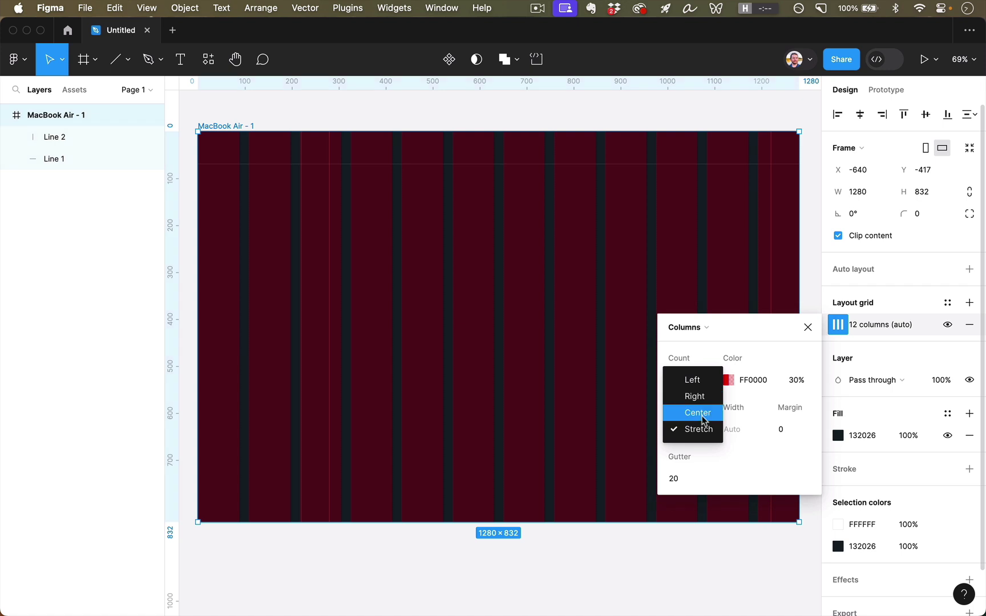
left_click(702, 382)
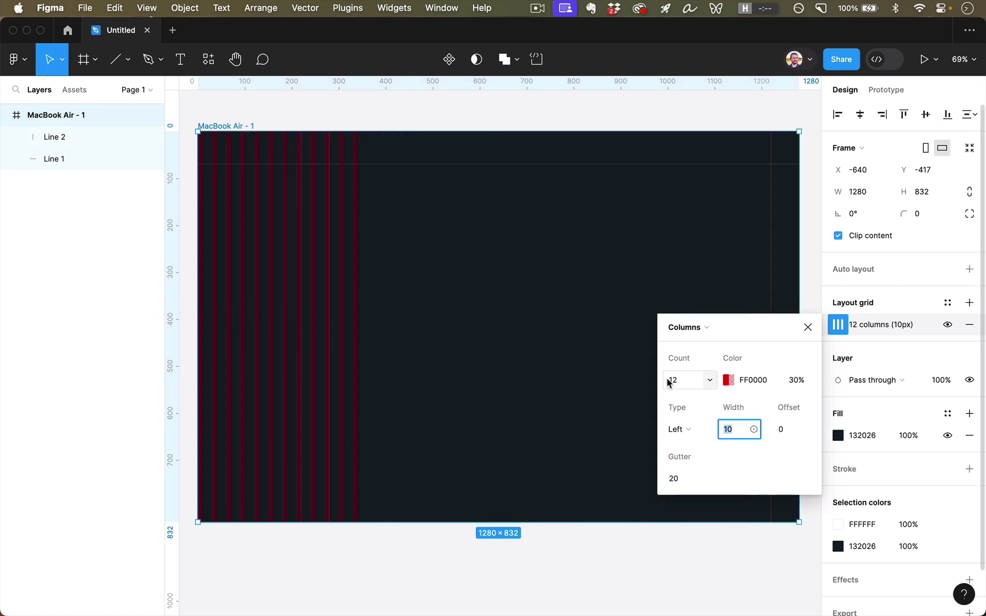
left_click(784, 430)
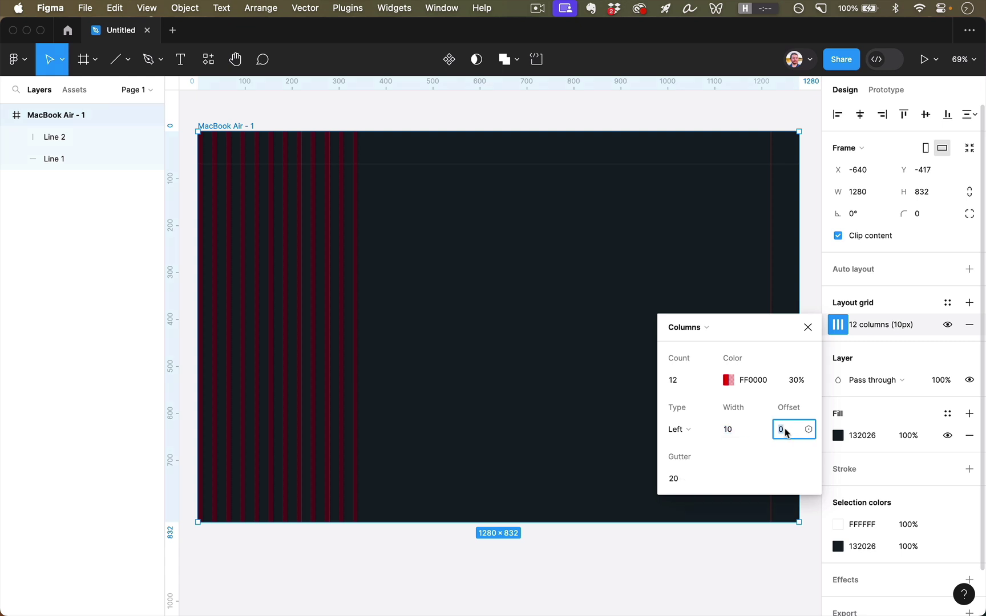
type("280")
key("Return")
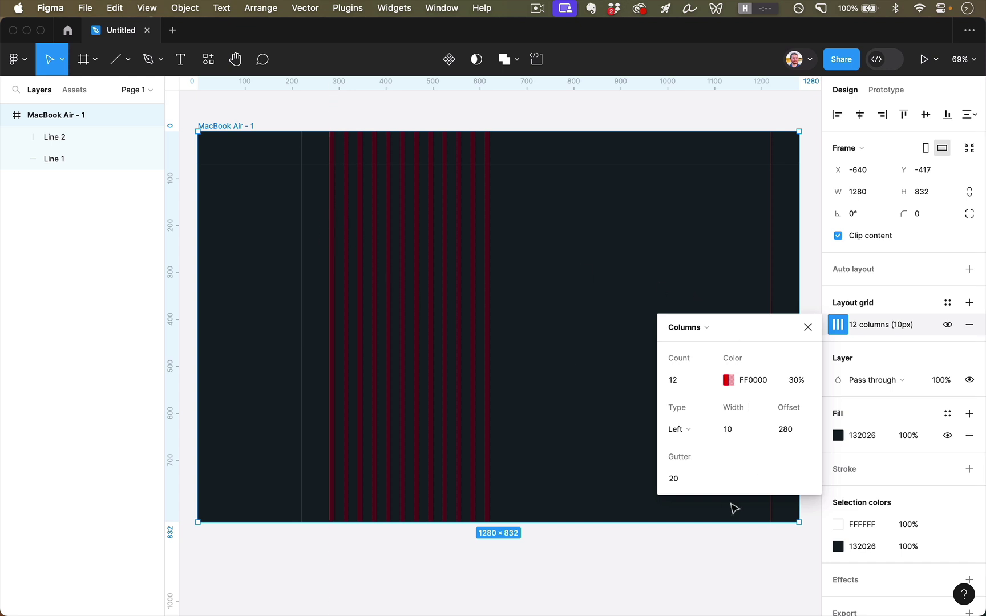
Set the column width to 60, close the grid settings and deselect the frame
left_click(737, 434)
type("30")
key("Return")
key("shift+Up")
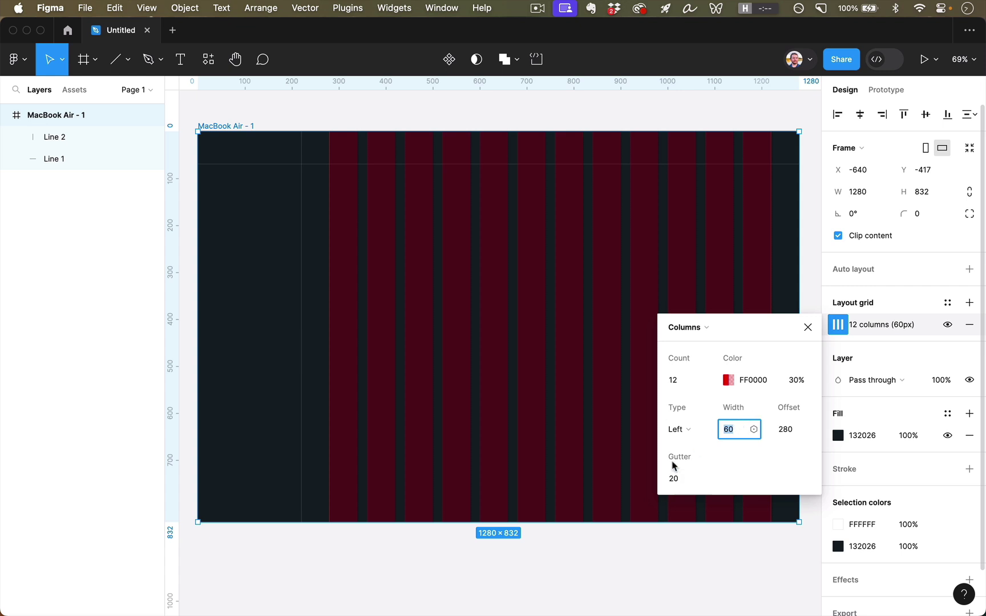
left_click(808, 327)
left_click(810, 335)
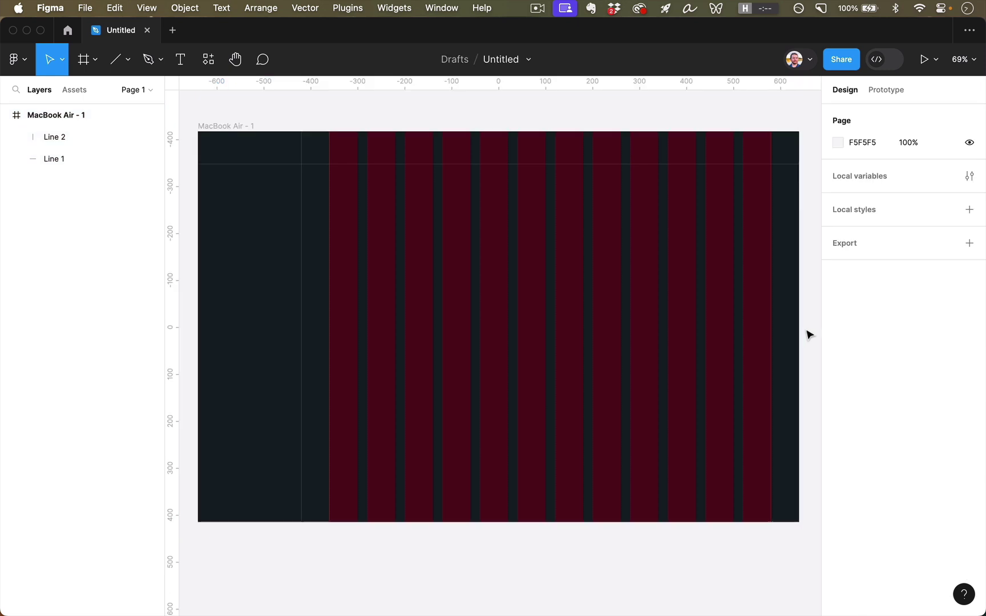
Toggle the layout grid and rulers on and off, leaving the grid hidden and the rulers and guides shown
key("ctrl+g")
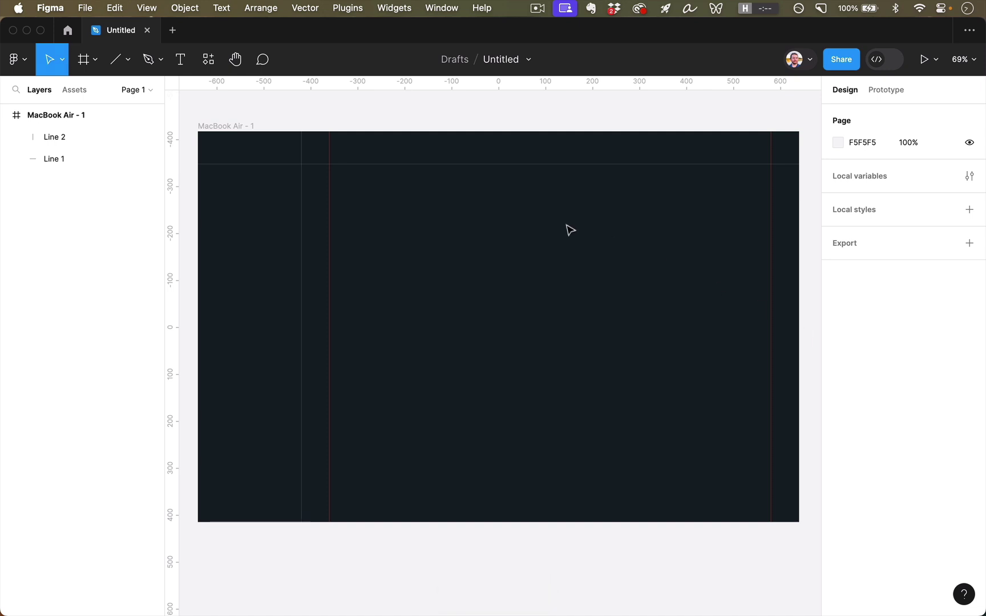
key("shift+r")
key("shift+r")
key("shift+r")
key("shift+r")
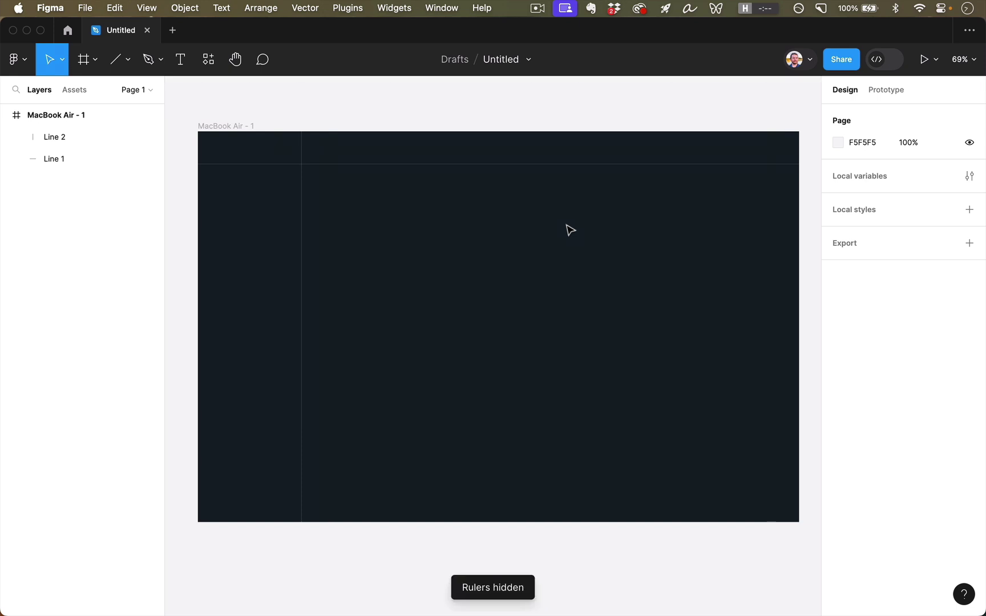
key("ctrl+g")
key("ctrl+g")
key("ctrl+g")
key("shift+r")
key("shift+r")
key("ctrl+g")
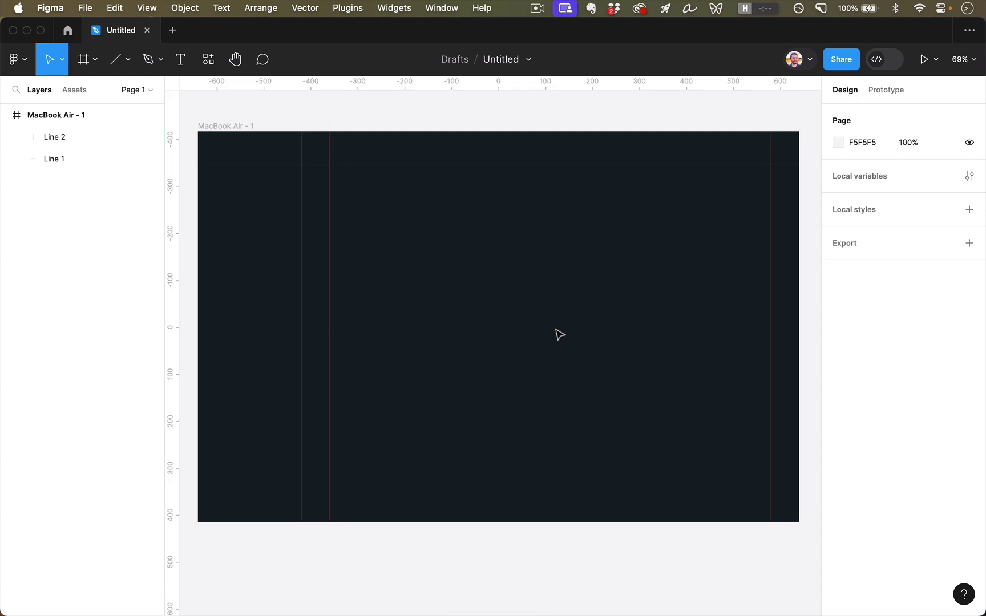
Duplicate the header line into the content area at about Y 223 and fit it between the two guides with a width of 940
left_click(441, 165)
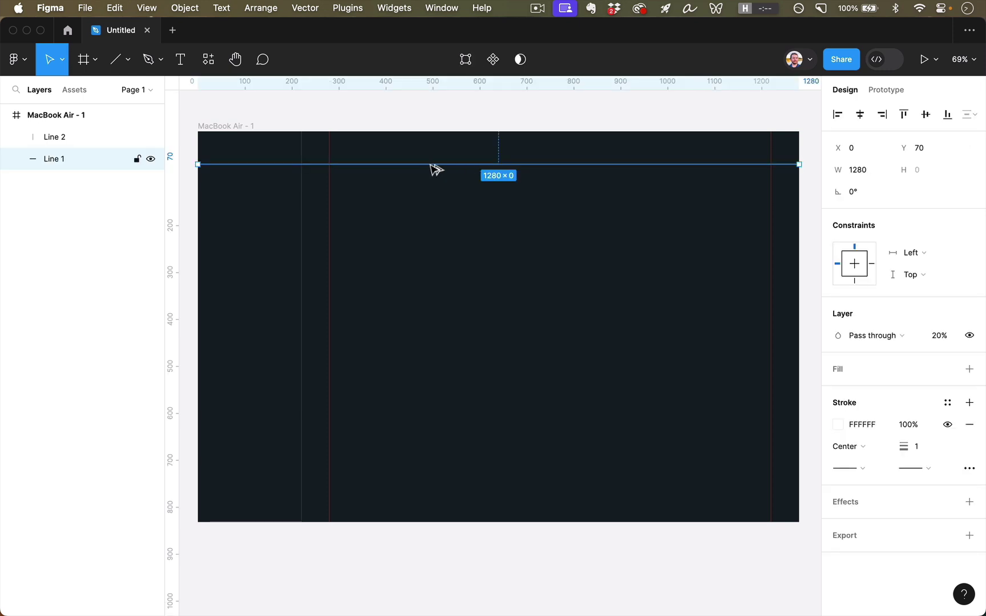
left_click_drag(436, 169, 567, 241)
scroll(548, 229, "right", 5)
left_click_drag(670, 231, 512, 244)
scroll(476, 254, "left", 5)
scroll(471, 255, "right", 1)
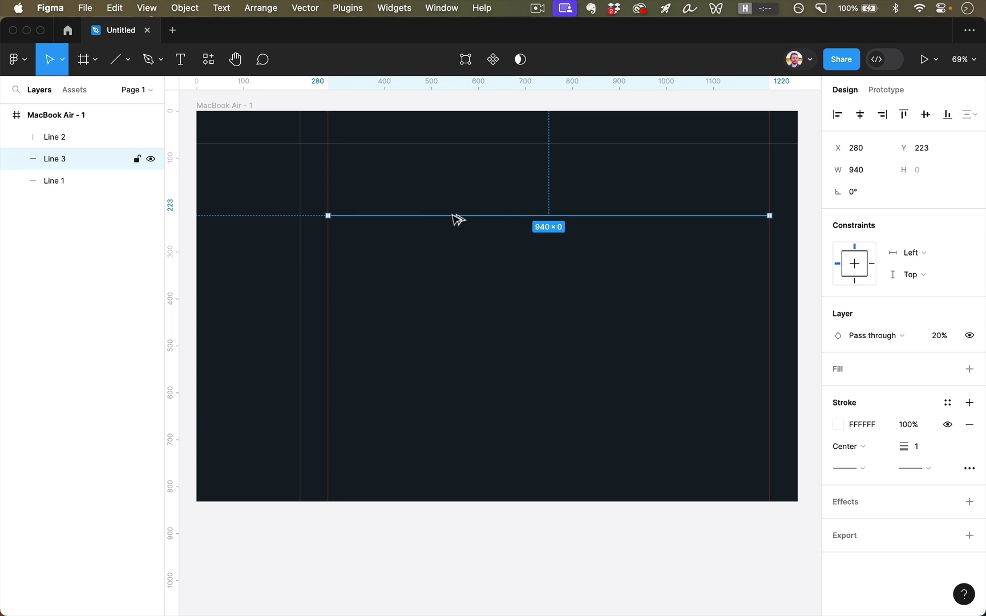
Duplicate the content divider line downward at 60 px spacing until there are five evenly spaced lines
left_click_drag(458, 220, 458, 247)
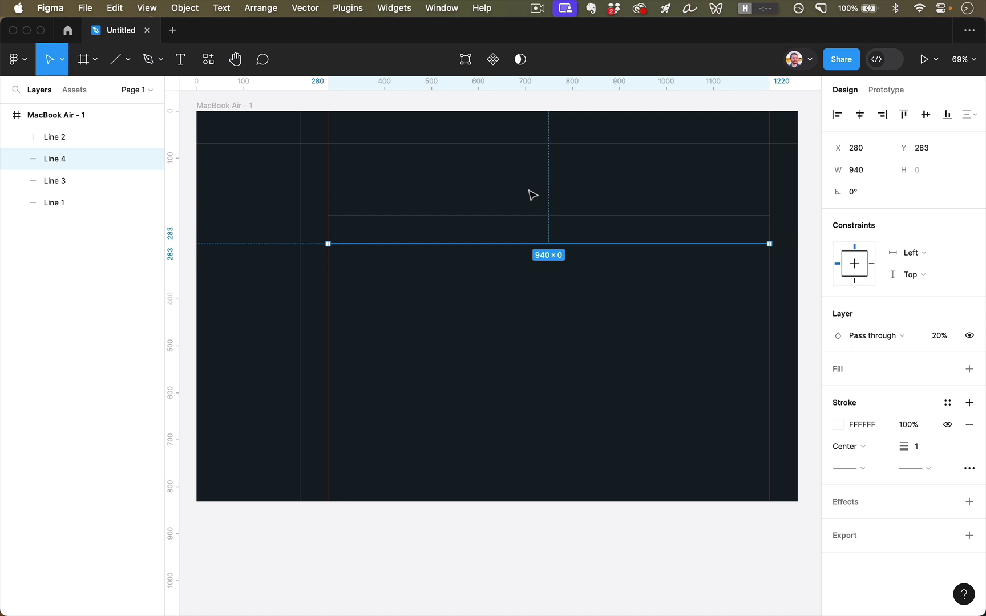
key("super+d")
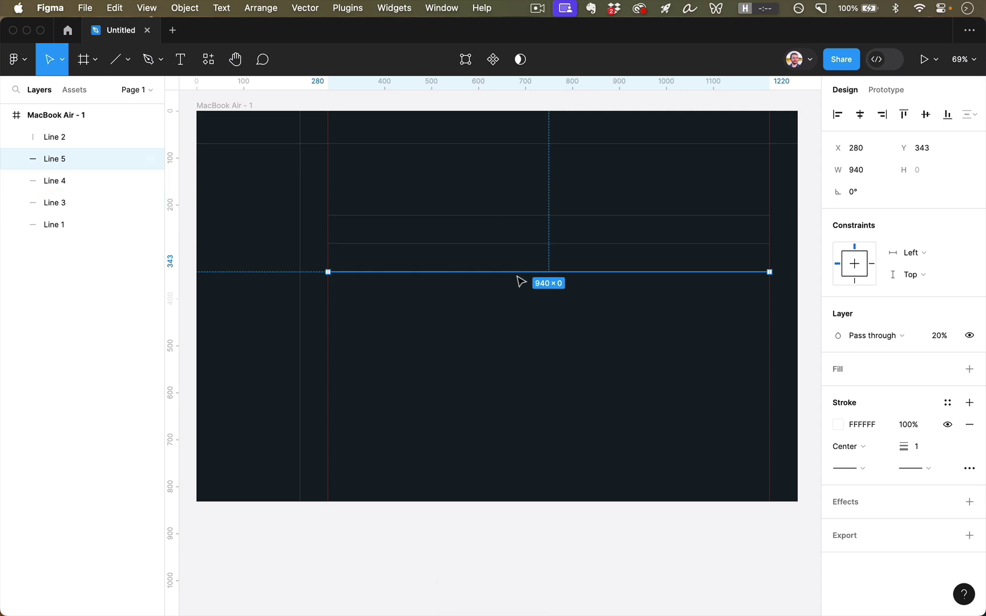
key("super+d")
key("super+d")
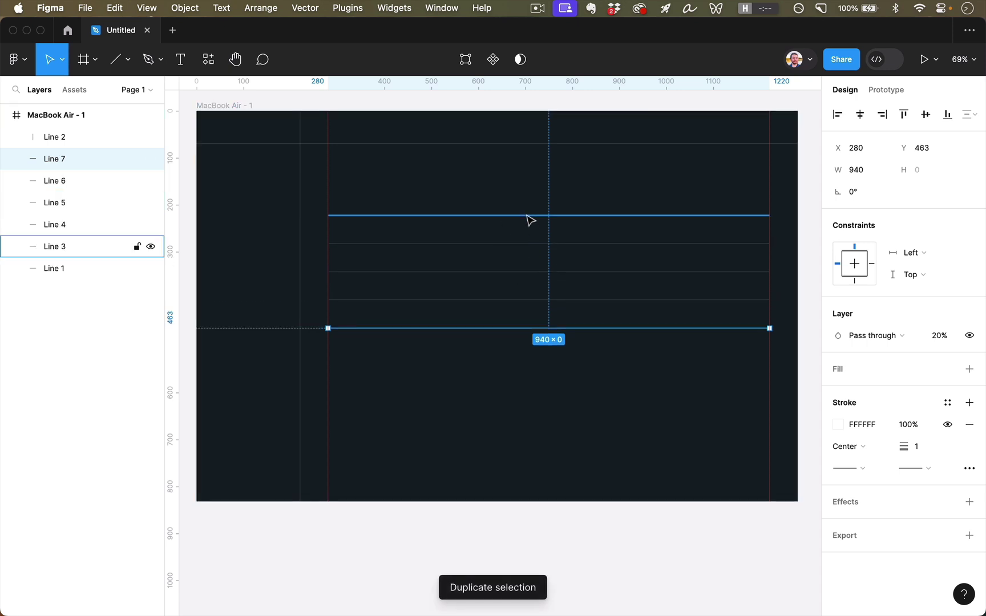
left_click(530, 199)
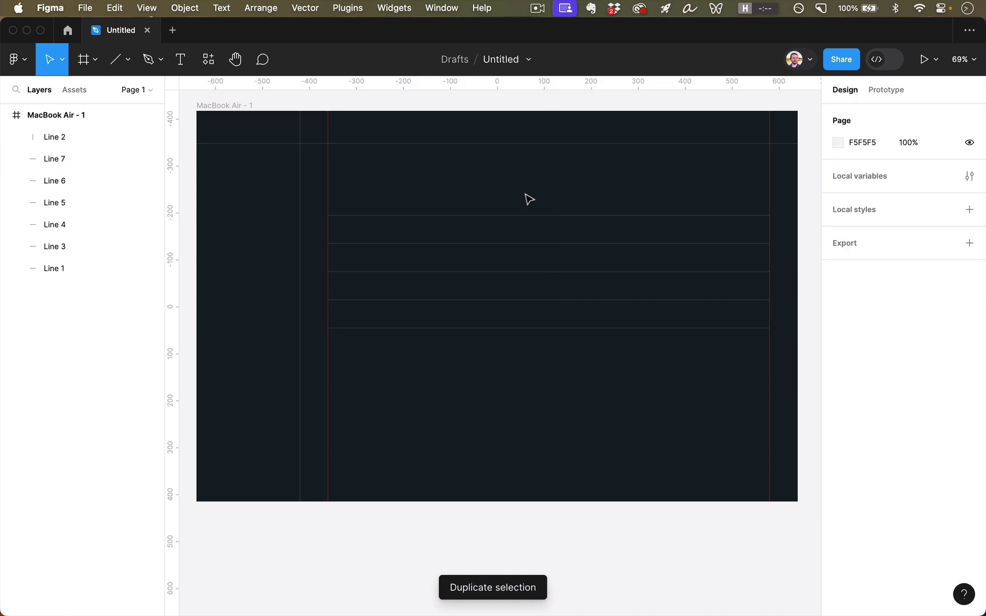
Add a text box about 400 × 87 at the content guide, below the header line, reading "Dashboard"
key("shift+0")
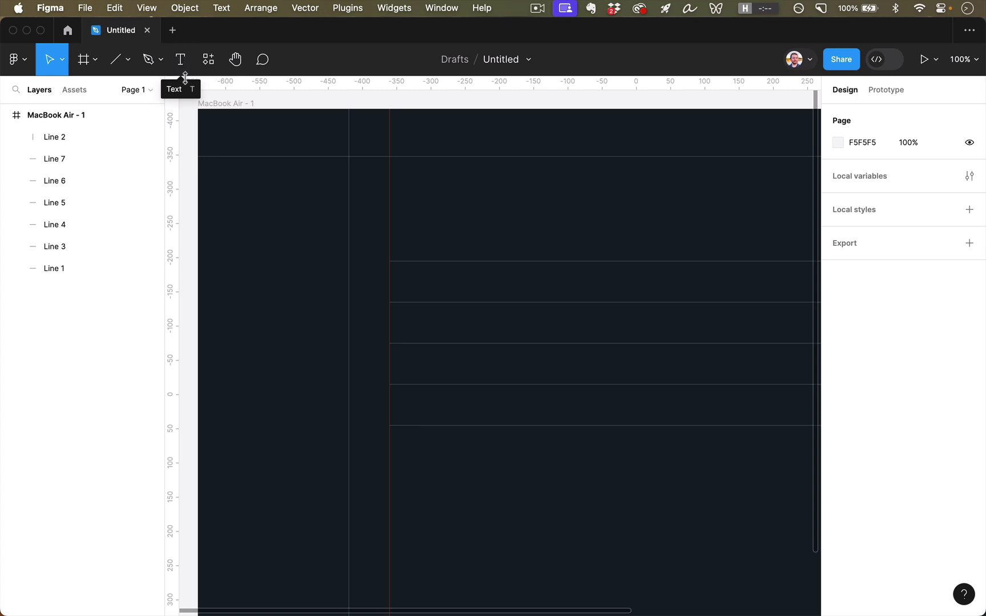
key("t")
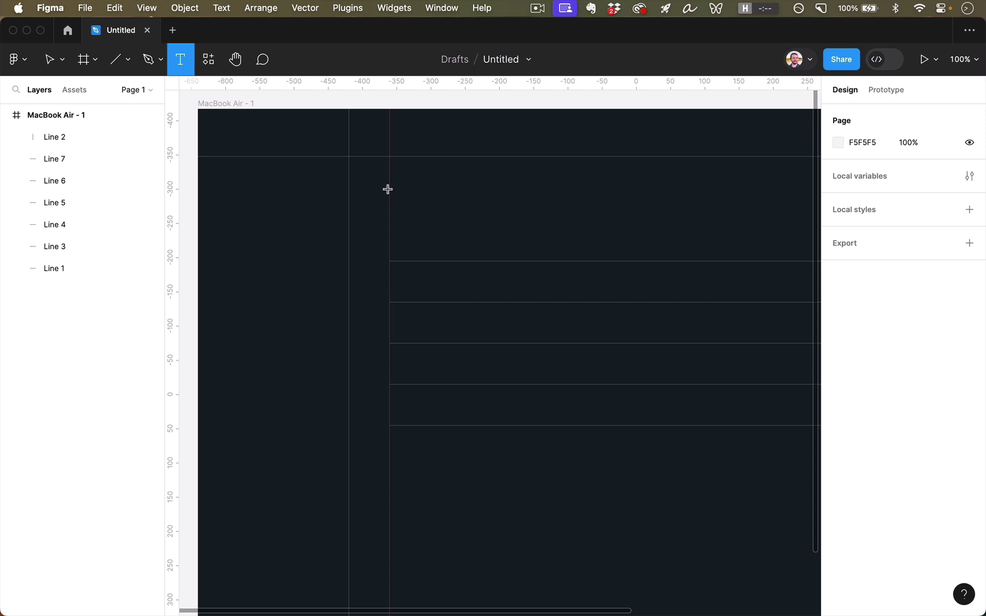
left_click_drag(395, 177, 664, 236)
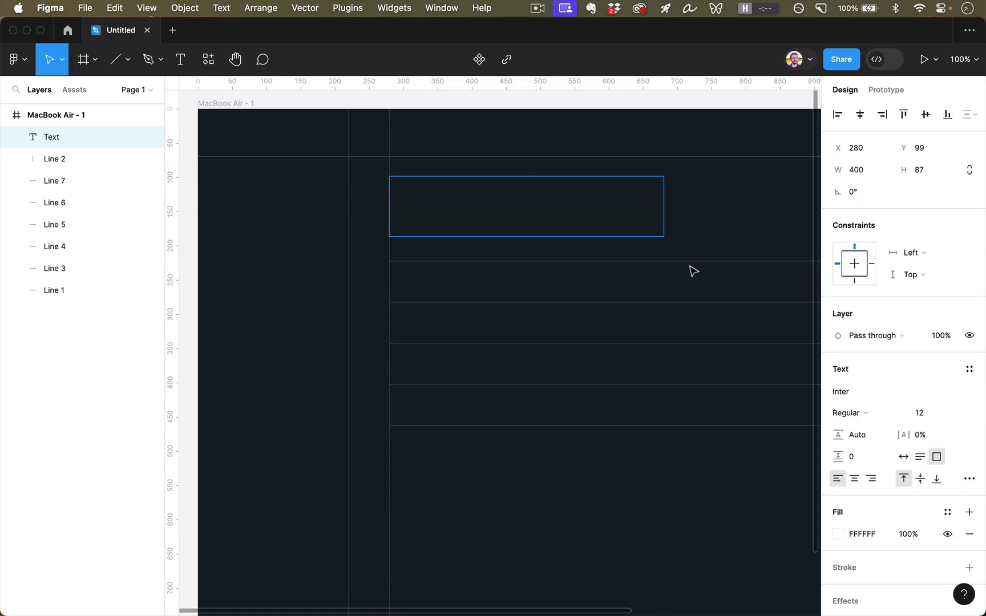
type("Dashboard")
key("Escape")
Browse the fonts available for the Dashboard text, filtering the list to Google fonts
scroll(799, 377, "right", 5)
scroll(714, 344, "left", 2)
left_click(854, 402)
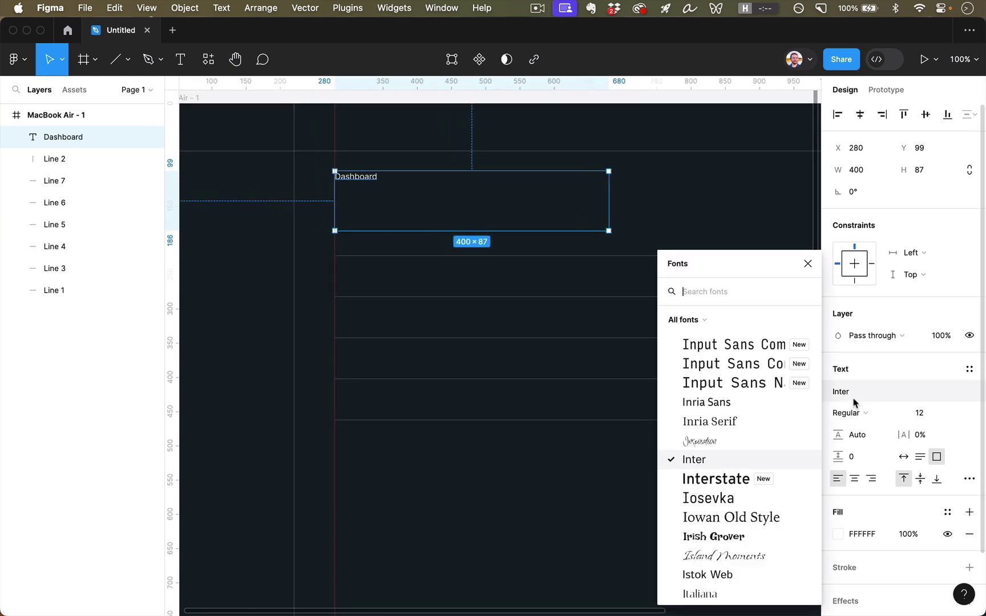
left_click(691, 324)
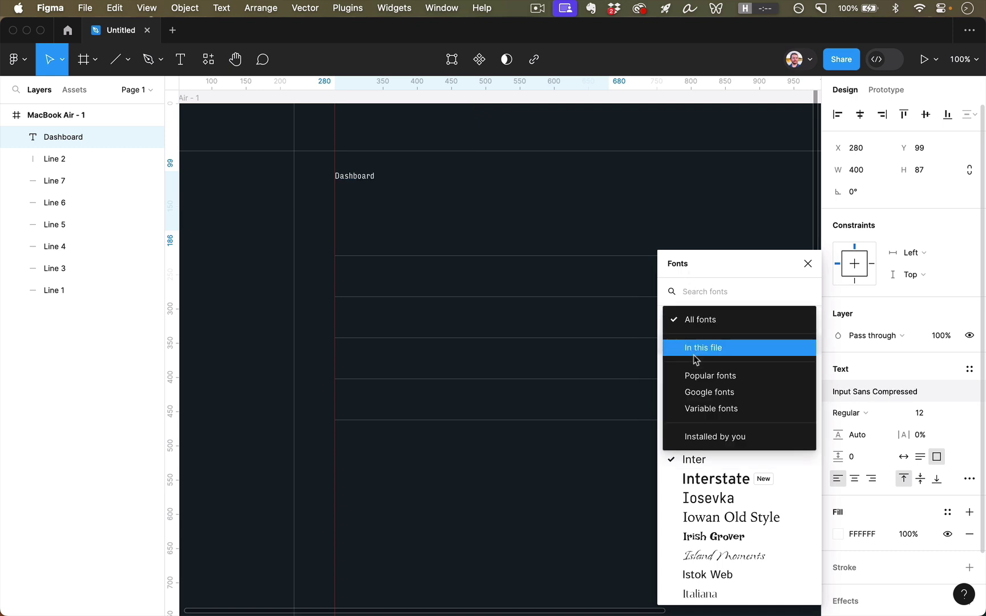
left_click(710, 393)
left_click(808, 265)
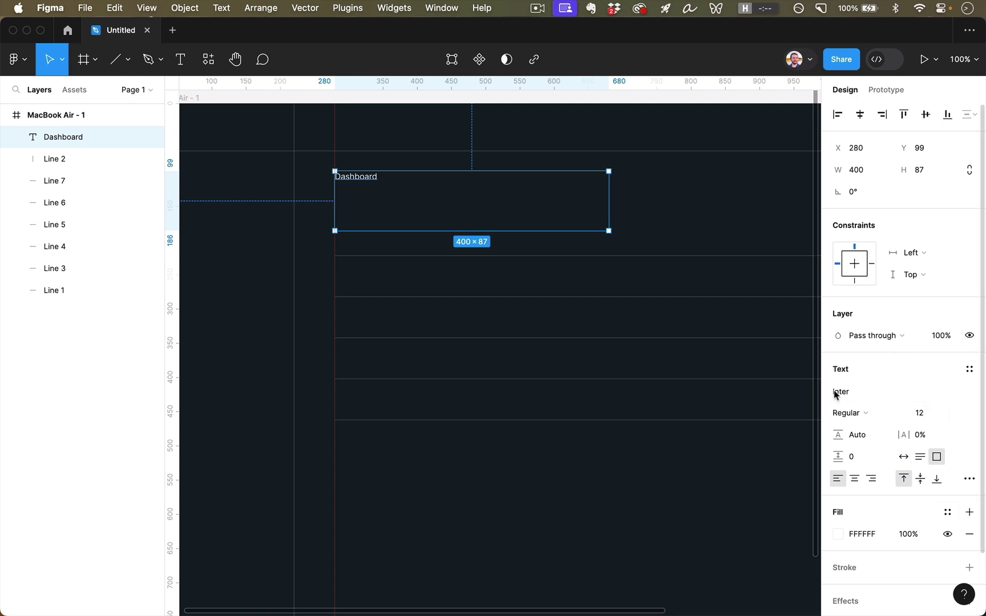
Set the Dashboard text to font size 40 and Bold weight
left_click(929, 416)
type("40")
key("Return")
left_click(849, 411)
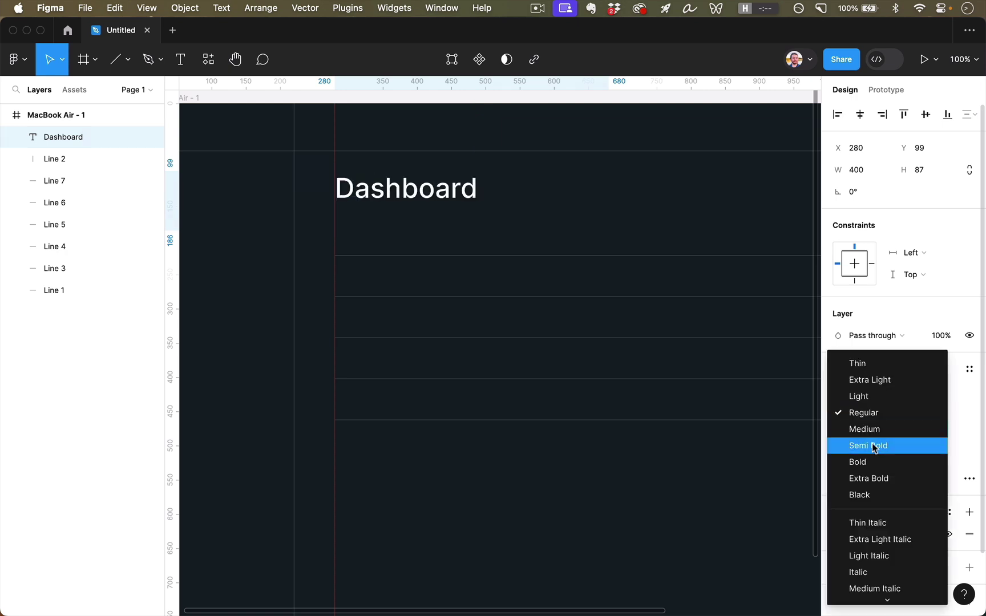
left_click(874, 462)
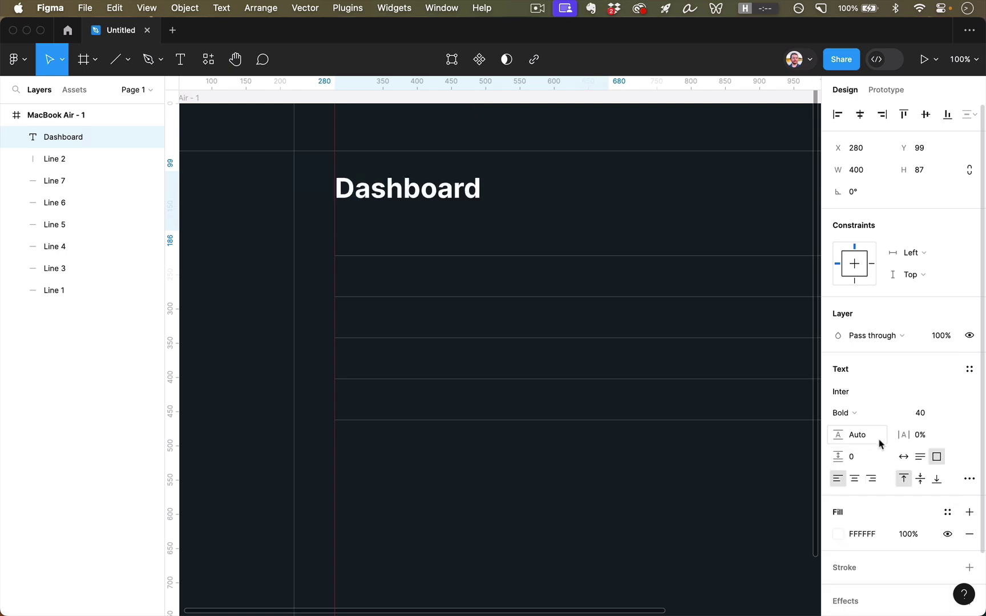
Set the Dashboard heading's letter spacing to -1% and switch its text box to auto width
left_click(928, 437)
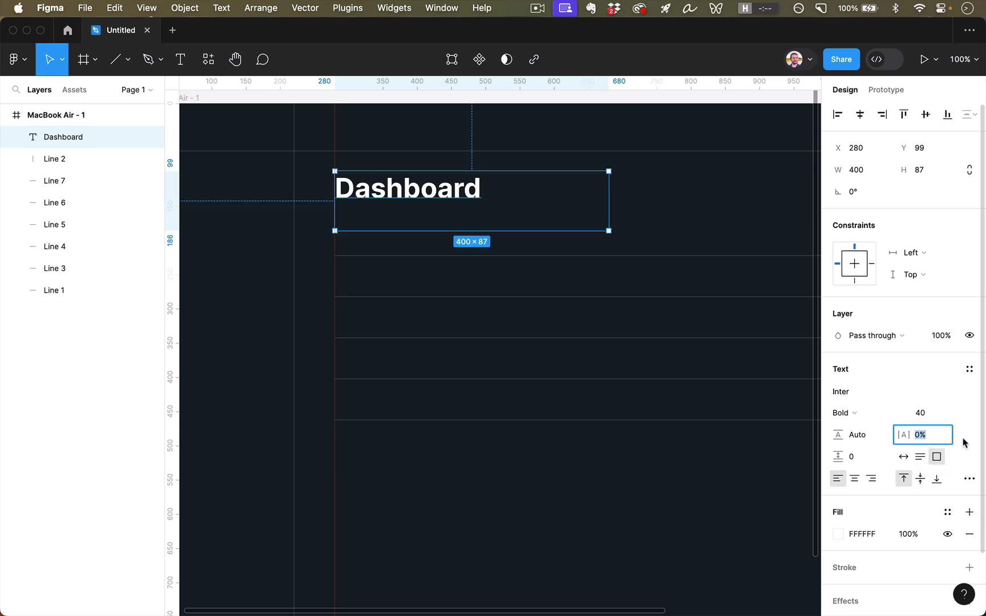
key("Down")
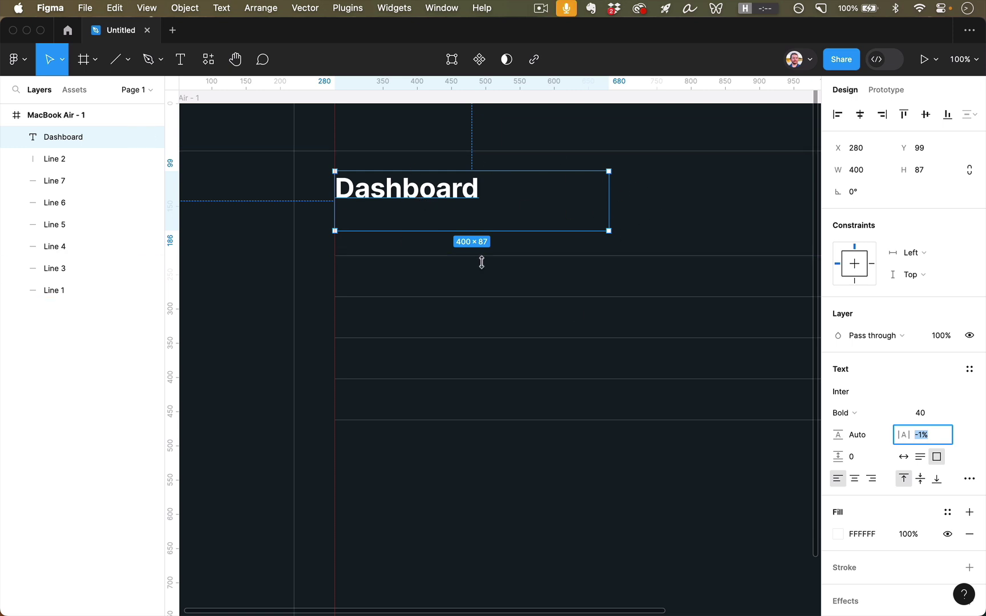
left_click(904, 457)
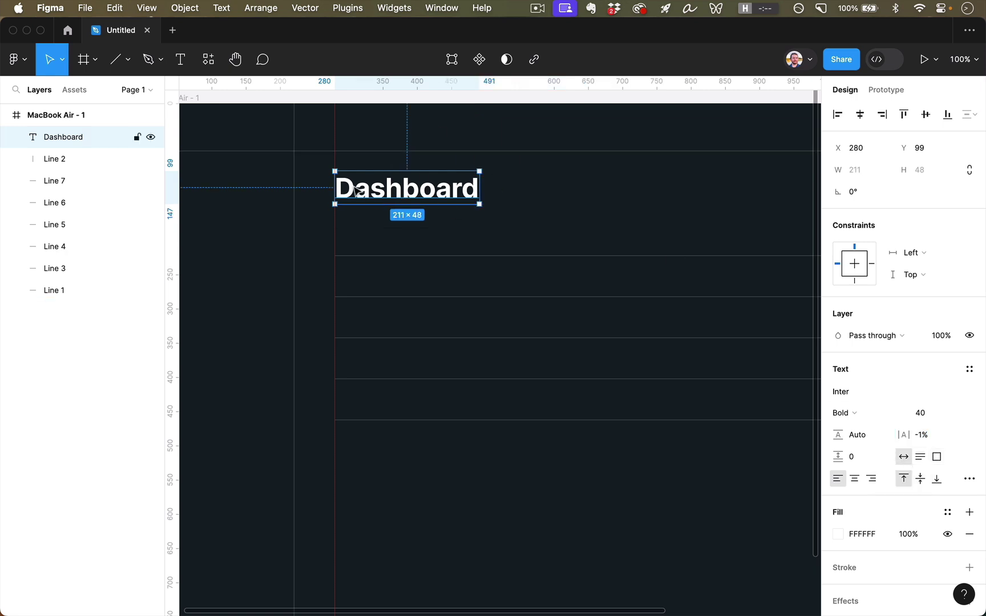
left_click(552, 197)
Duplicate the Dashboard heading into the sidebar at about X 39, Y 170
scroll(556, 197, "down", 2)
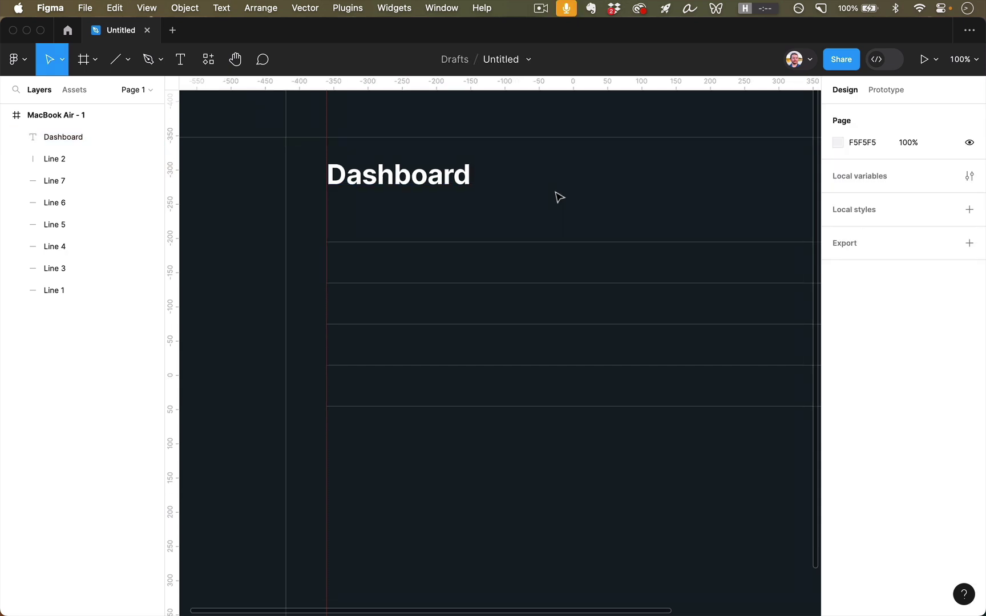
scroll(558, 194, "left", 5)
scroll(558, 190, "right", 2)
left_click(543, 200)
left_click_drag(541, 202, 378, 254)
Set the sidebar copy to font size 17 and Regular weight, and move it level with the large heading
left_click(935, 418)
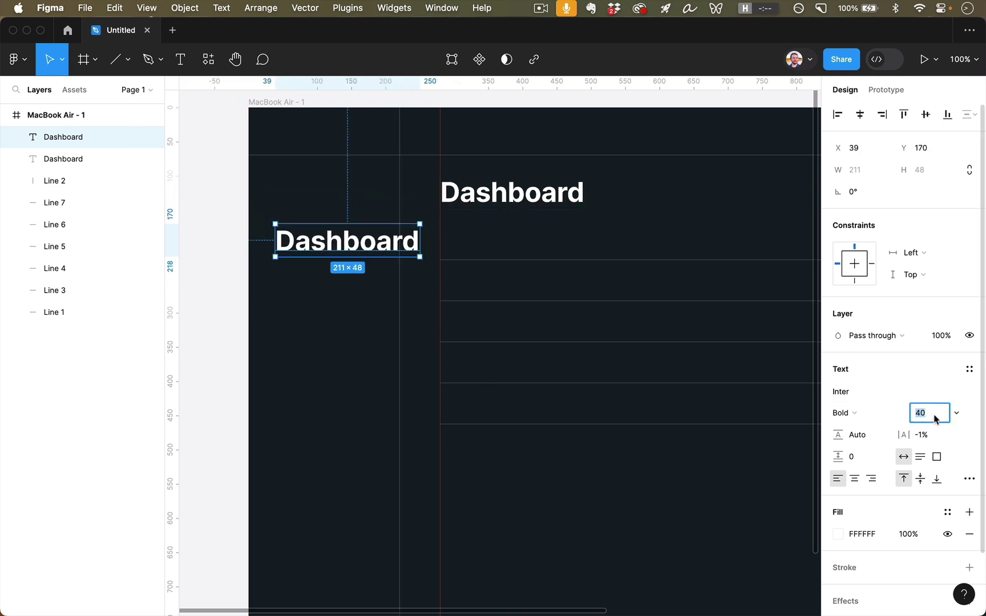
type("16")
key("Return")
key("super+b")
left_click_drag(311, 236, 306, 198)
left_click(930, 420)
key("Up")
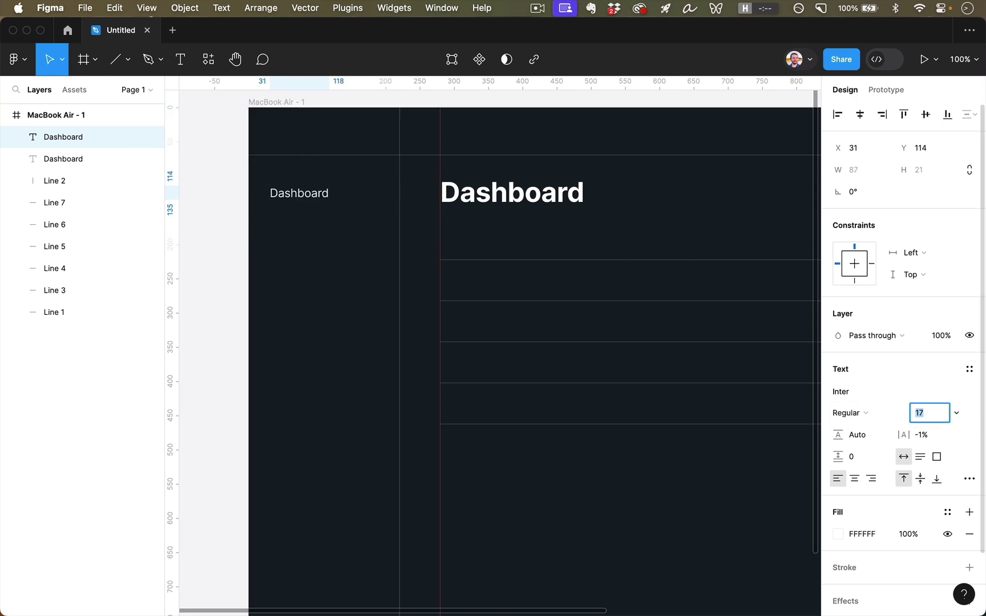
Move the sidebar text to about X 33, Y 99 and replace it with the lines Dashboard, Stress, HRV, Log and Library
key("shift+0")
left_click(301, 269)
left_click_drag(297, 180, 295, 171)
double_click(294, 183)
type("Dashboard Stress HRV Log Library")
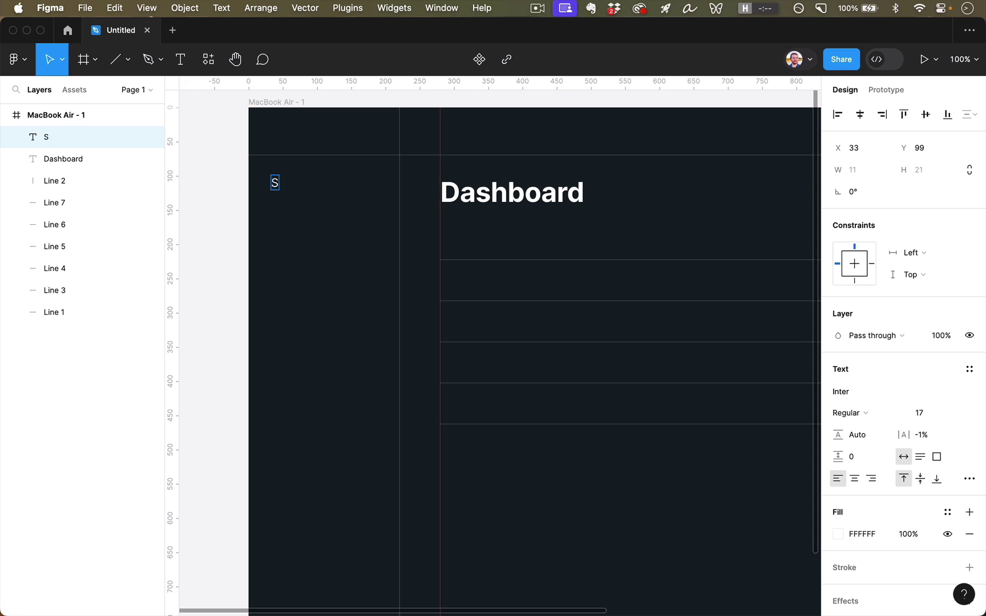
key("Escape")
Set the sidebar menu's paragraph spacing to 22 and shift the menu to about X 39
left_click(856, 457)
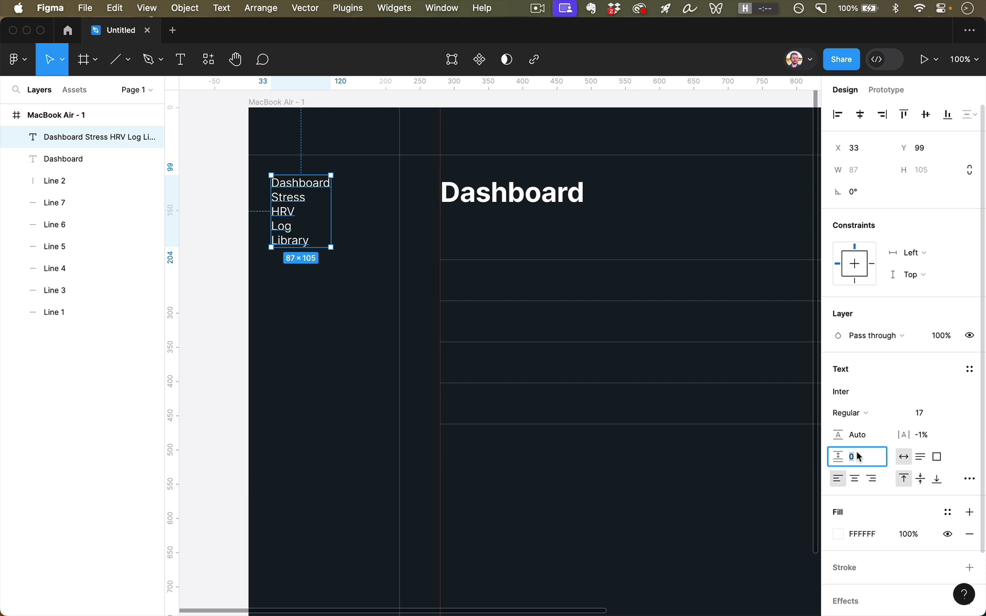
type("10")
key("Return")
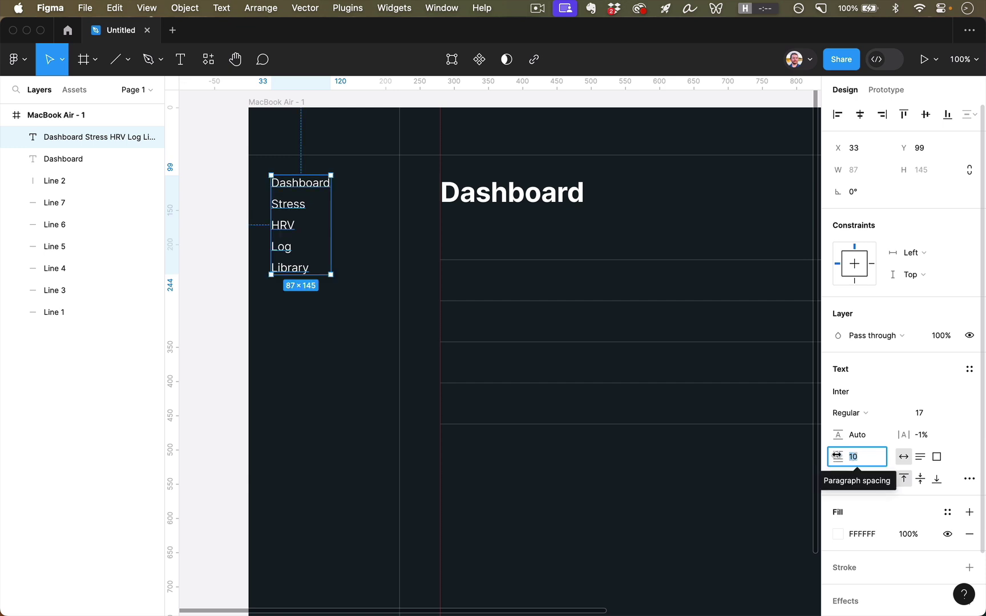
type("20")
key("Return")
key("Up")
key("Up")
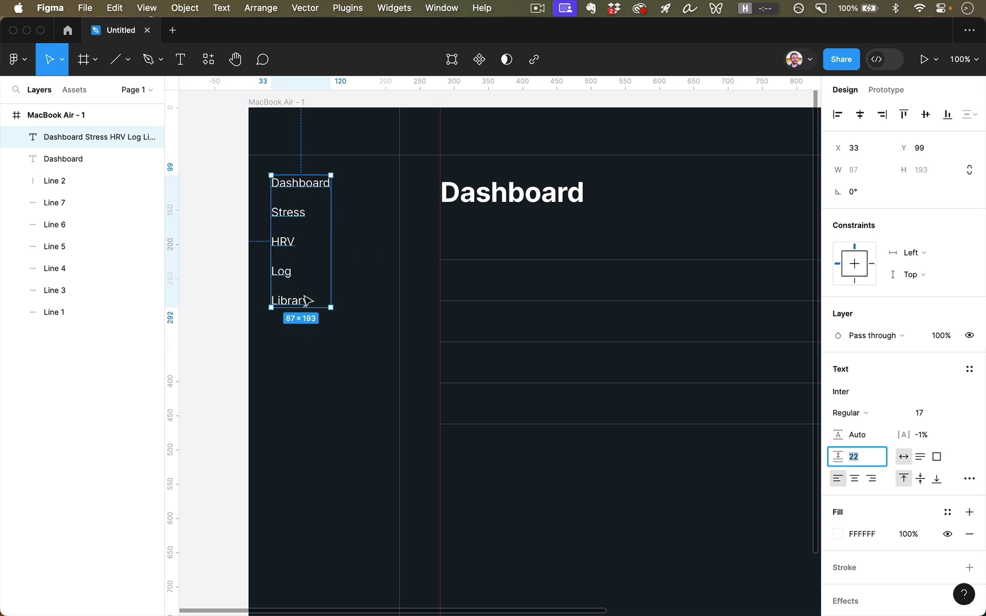
left_click(348, 401)
mouse_move(284, 223)
left_mouse_down()
mouse_move(298, 220)
mouse_move(289, 224)
left_mouse_up()
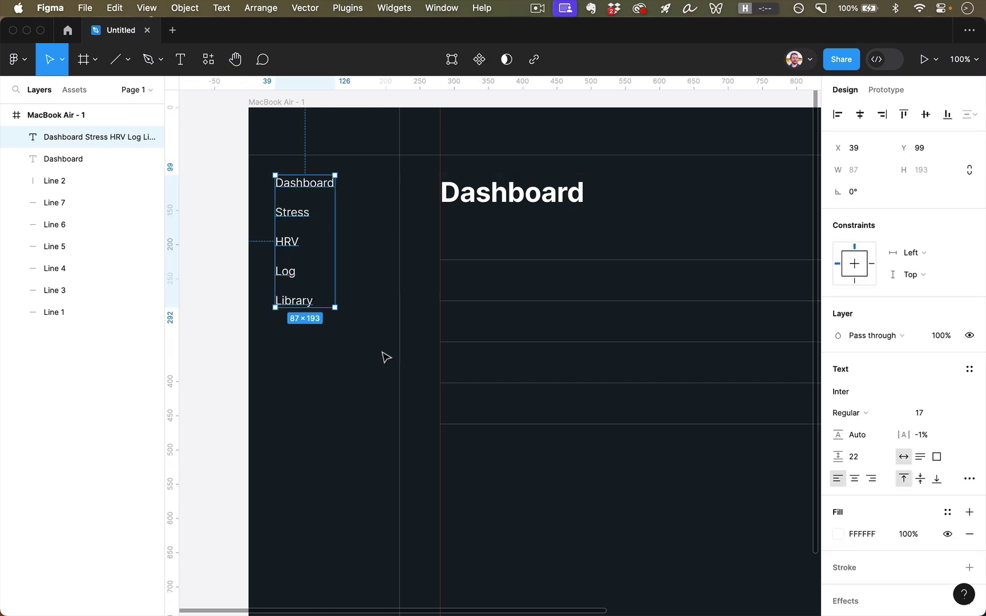
left_click(386, 374)
Try larger paragraph spacings such as 32 and 42 on the sidebar menu, and set it back to 22
left_click(304, 303)
left_click(853, 457)
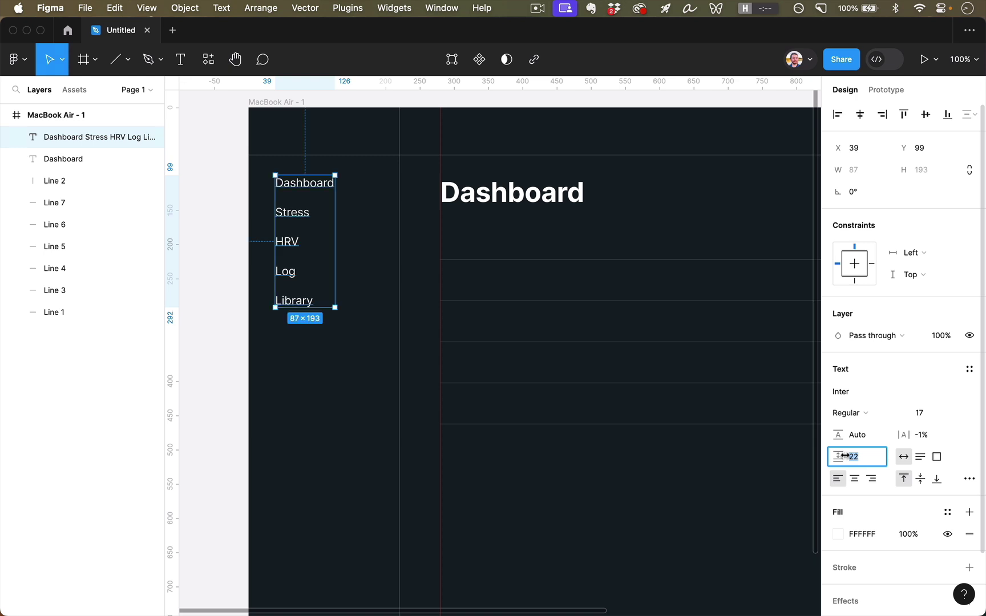
type("32")
key("Return")
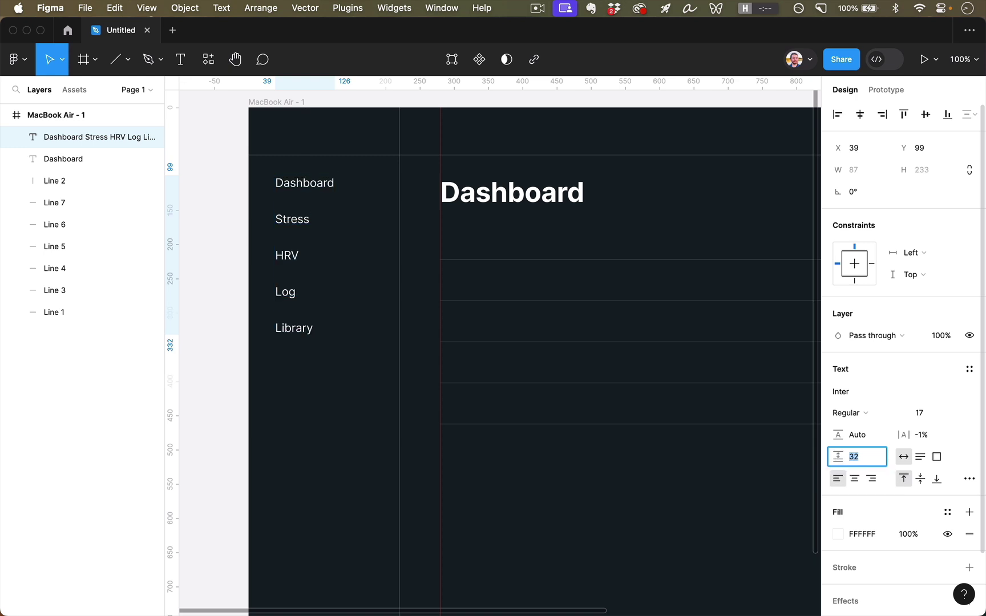
key("shift+Up")
key("shift+Up")
key("shift+Up")
key("shift+Down")
key("shift+Down")
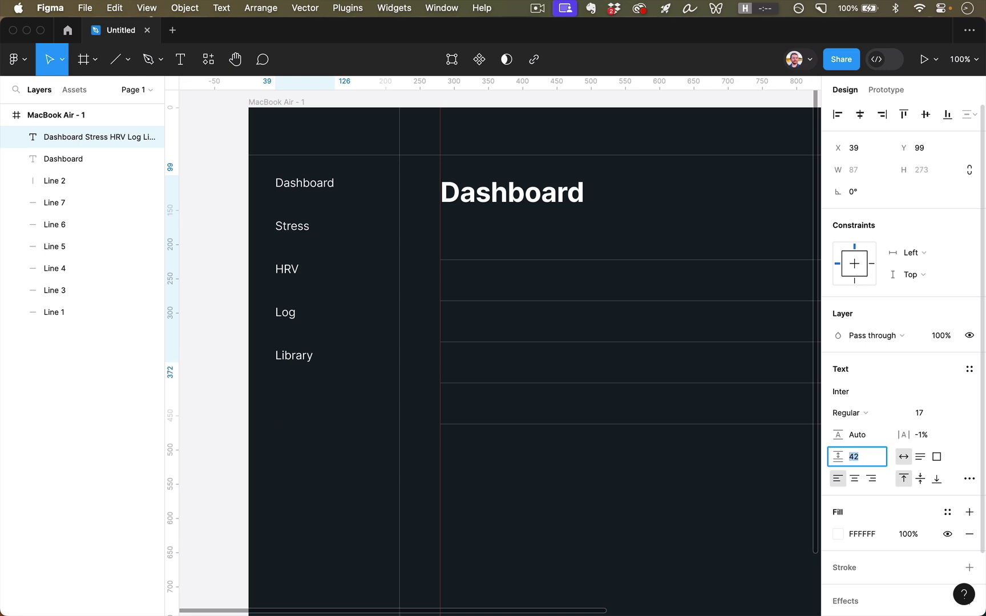
key("shift+Down")
type("22")
key("Return")
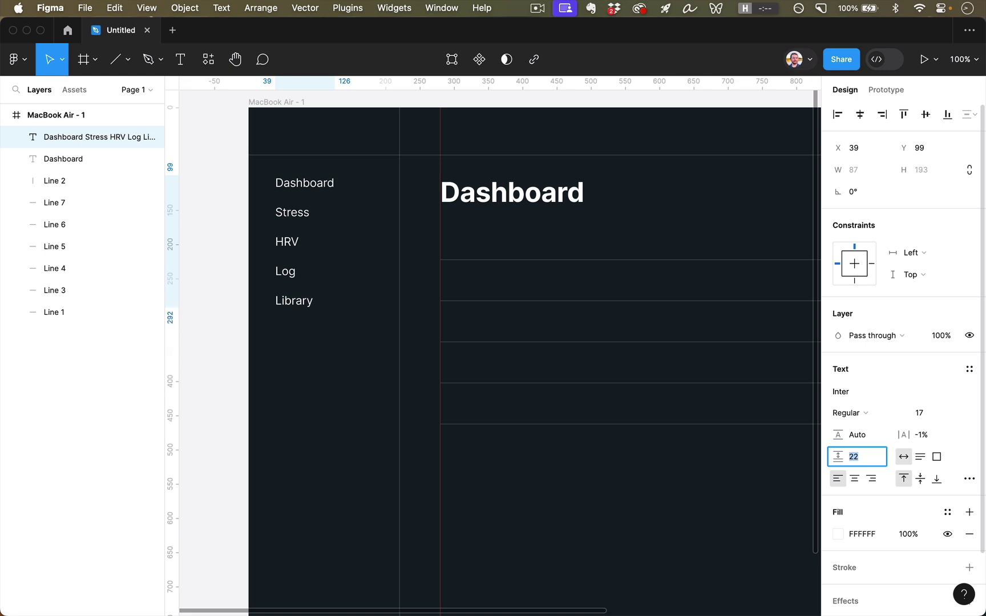
left_click(352, 424)
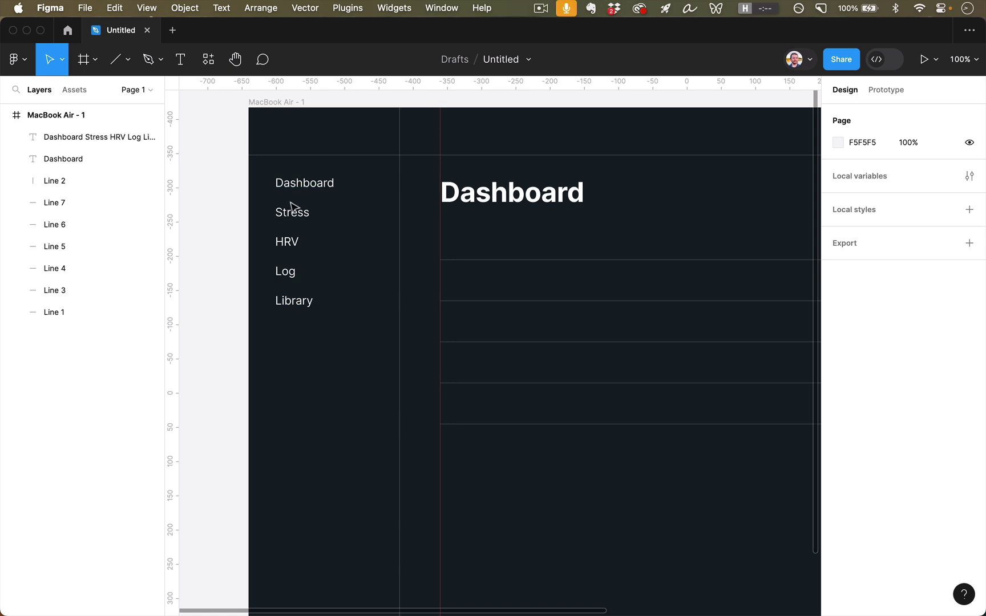
Duplicate the sidebar menu text into the right end of the header area at about X 1071, Y 20
left_click(299, 218)
scroll(352, 308, "up", 1)
scroll(353, 308, "right", 3)
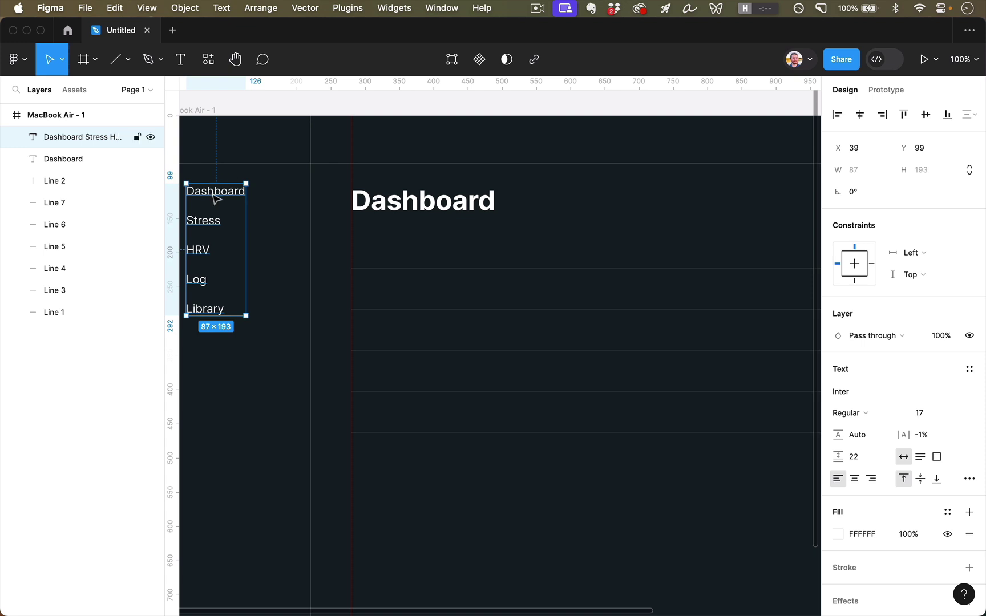
left_click_drag(215, 199, 830, 141, "alt")
scroll(681, 163, "right", 10)
scroll(537, 150, "left", 3)
scroll(536, 150, "left", 2)
Replace the duplicated header text with "Search" and move it to about X 1041, Y 23
double_click(520, 137)
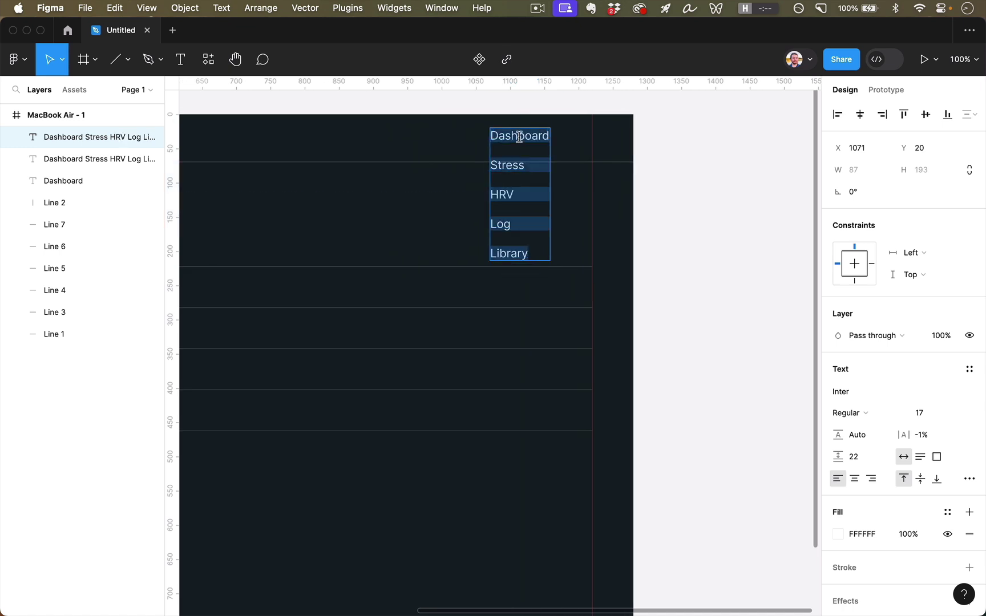
type("search")
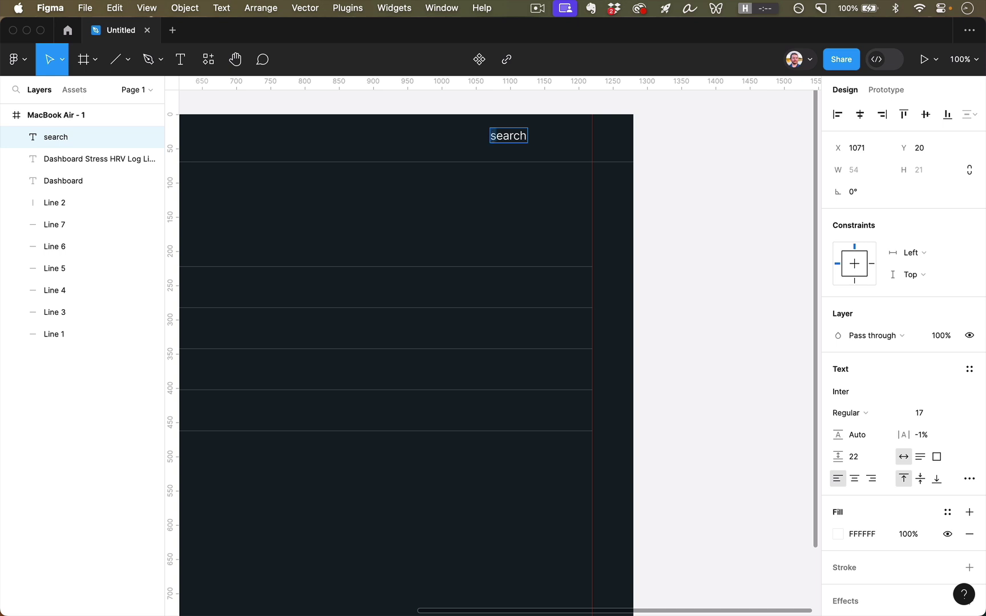
type("S")
key("Escape")
left_click_drag(515, 129, 494, 131)
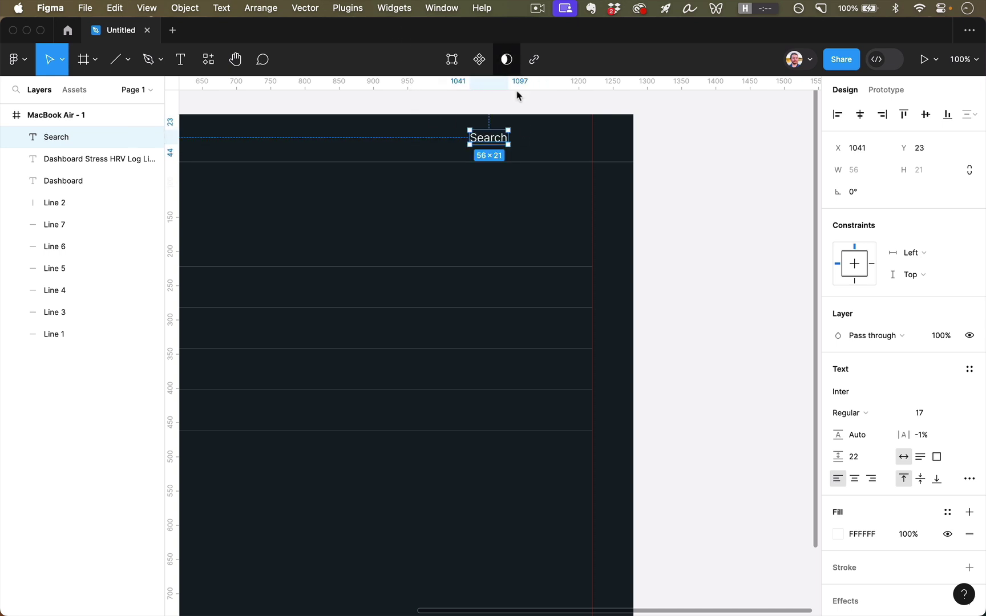
Duplicate the Search label to the content guide below the Dashboard heading and change its text to "Current"
scroll(524, 128, "left", 5)
left_click_drag(797, 140, 270, 234)
double_click(270, 233)
type("Current")
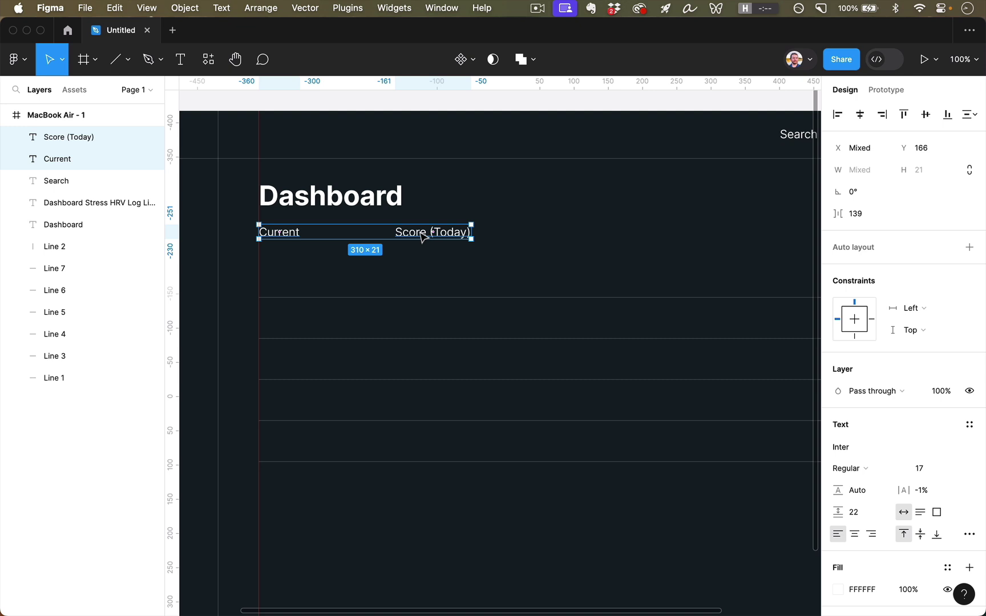
Duplicate the Current and Score (Today) labels directly below at Y 200 and change the copies to "110" and "90"
left_click_drag(425, 236, 430, 260)
left_click(328, 264)
double_click(268, 254)
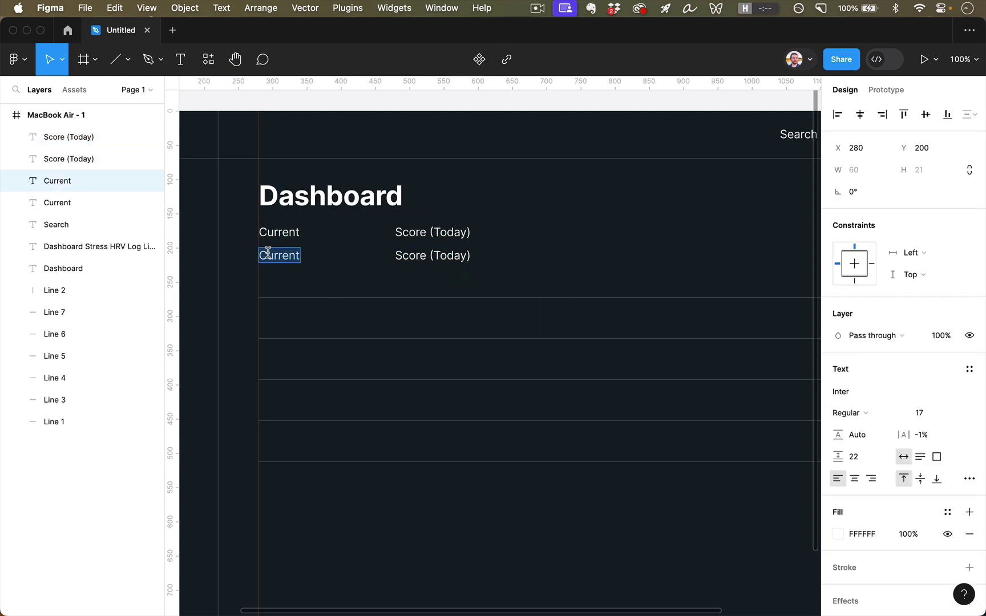
type("110")
key("Escape")
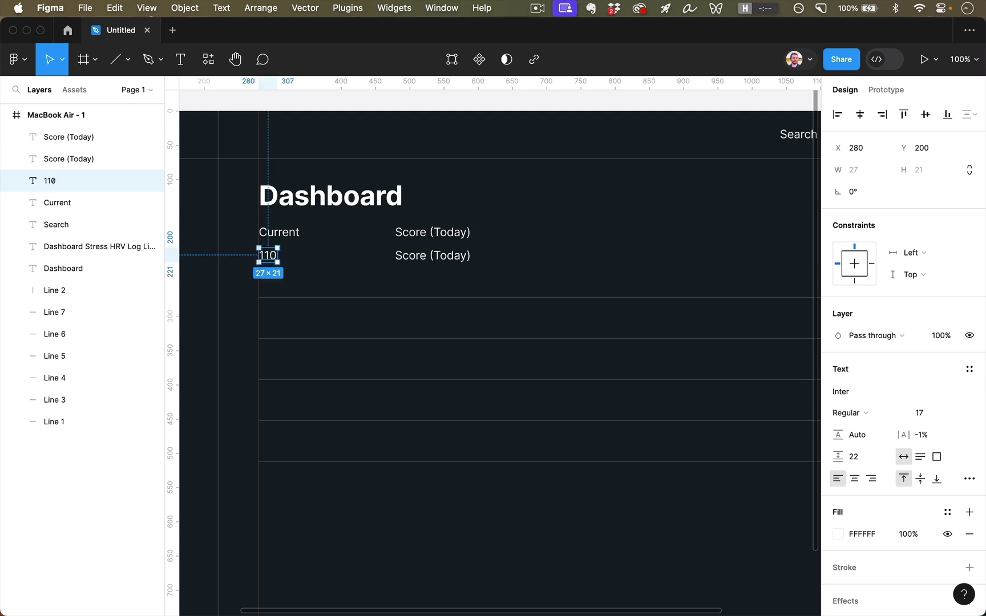
double_click(429, 255)
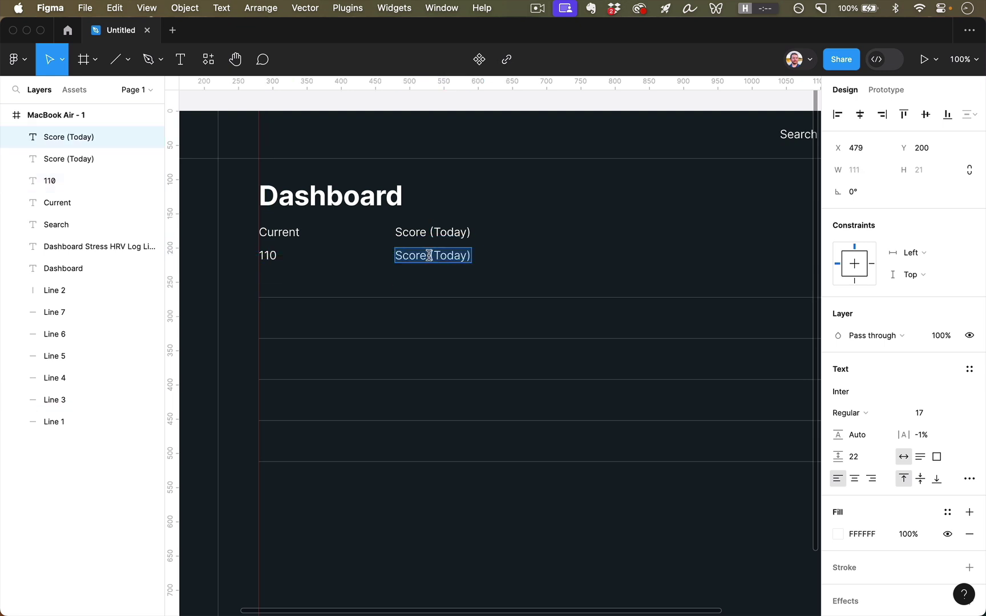
type("90")
key("Escape")
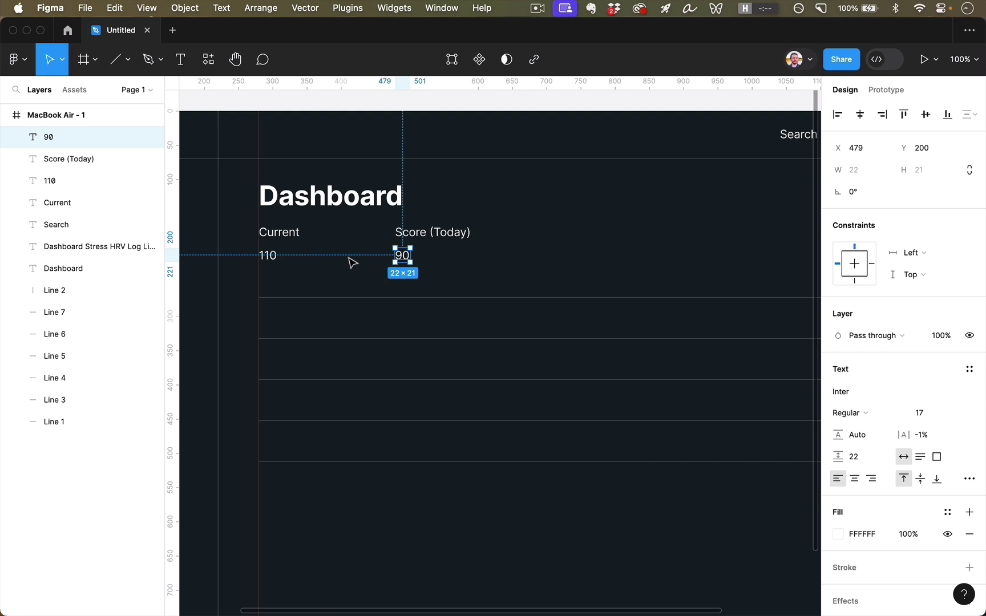
key("Escape")
Duplicate the 110 and 90 values together and shift the copies 50 px to the right
left_click(279, 261)
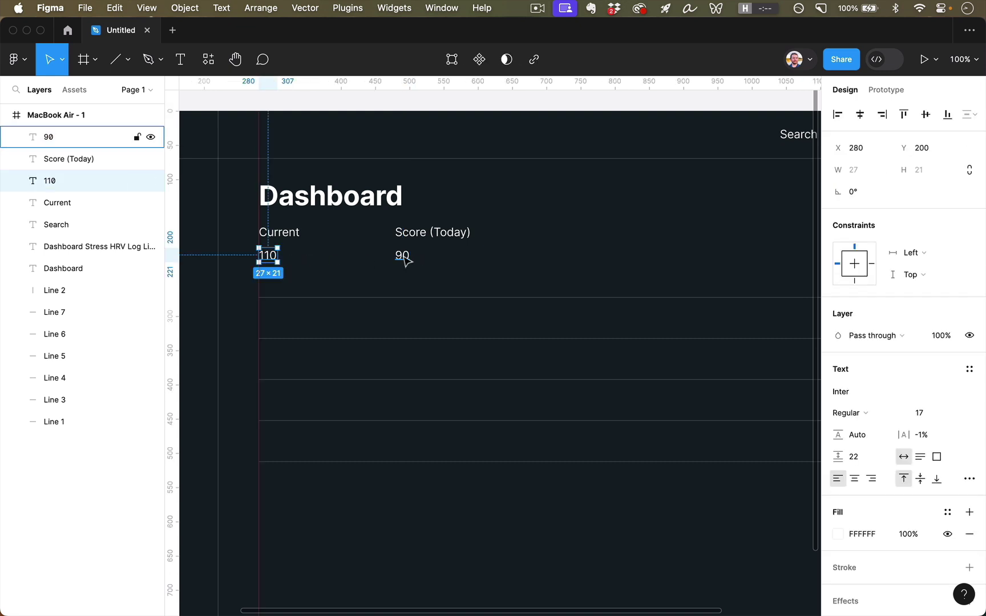
left_click(403, 258, "shift")
key("super+d")
key("shift+Right")
key("shift+Right")
key("shift+Right")
key("shift+Right")
key("shift+Right")
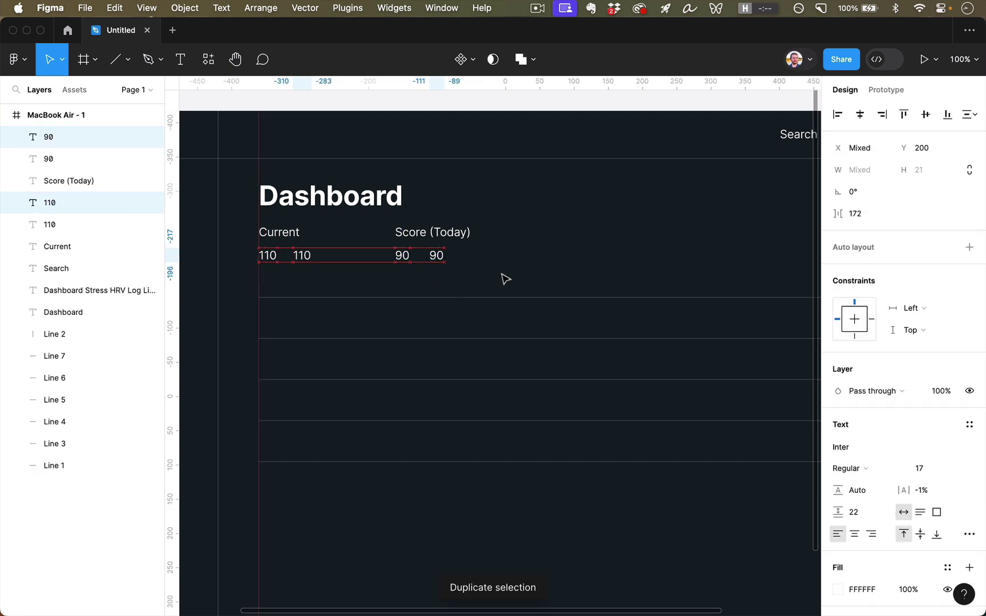
Change the duplicated 110 text to "mg/dl" and the duplicated 90 text to "points"
key("Escape")
left_click(303, 258)
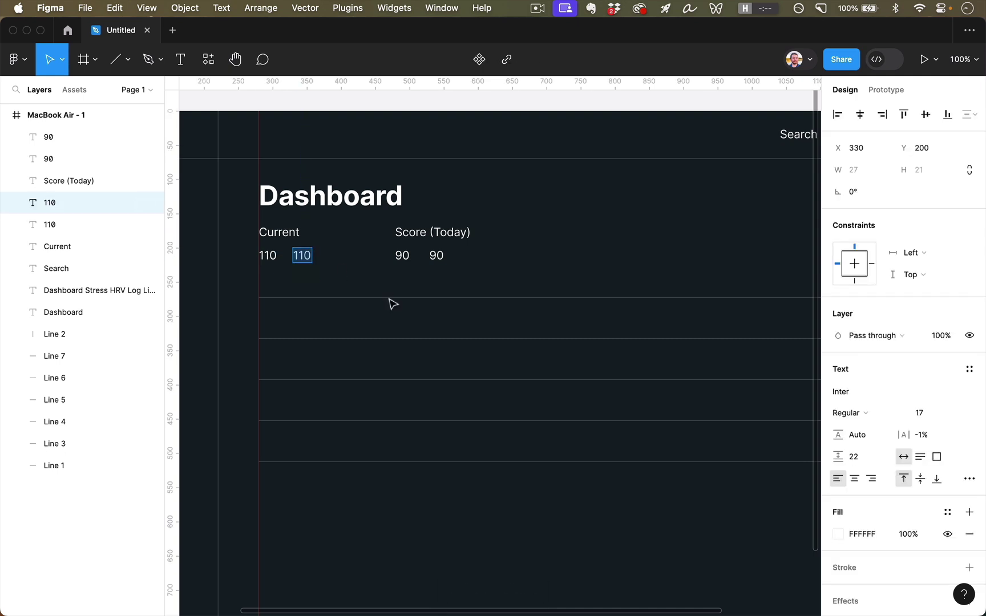
type("mg/dl")
key("Escape")
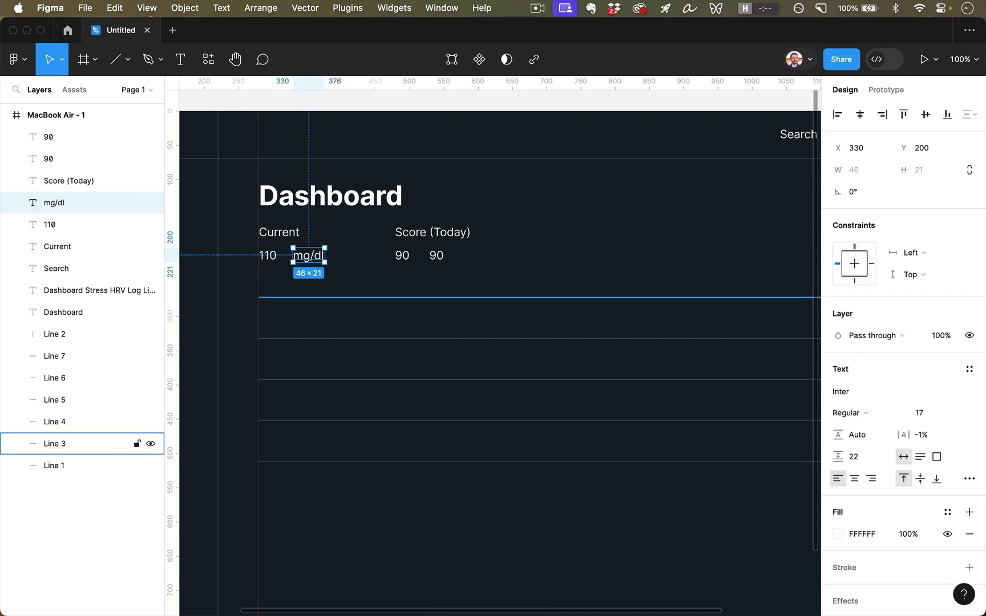
double_click(435, 257)
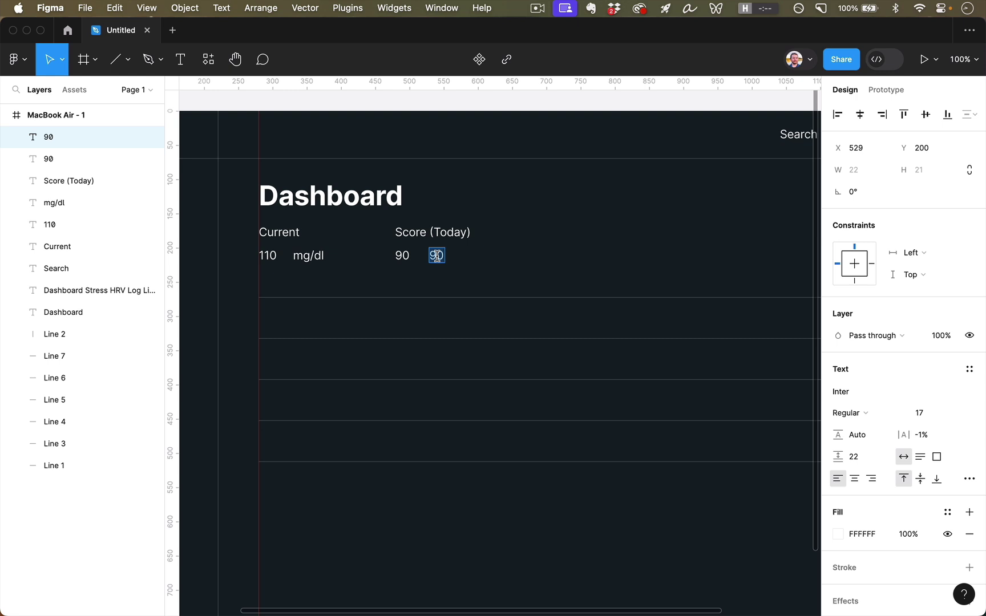
type("points")
key("Escape")
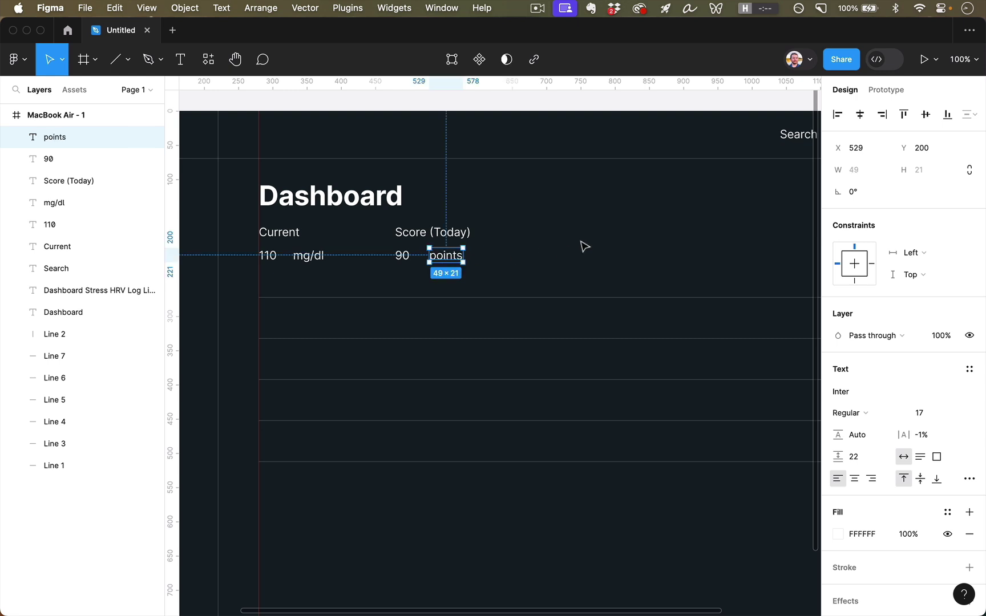
key("Escape")
Duplicate the Dashboard heading below the divider lines at X 280, Y 625 and change its text to "Related Articles"
scroll(583, 245, "down", 3)
scroll(584, 246, "left", 2)
left_click(420, 135)
scroll(433, 223, "left", 5)
scroll(433, 222, "up", 2)
scroll(430, 221, "right", 3)
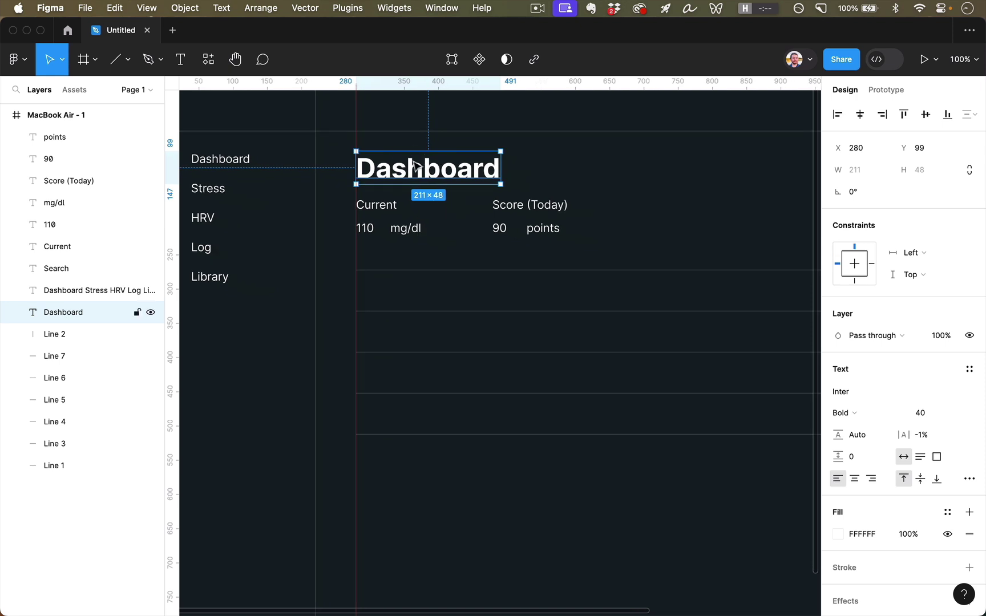
left_click_drag(430, 171, 405, 534)
scroll(404, 536, "down", 3)
scroll(406, 531, "up", 1)
key("Return")
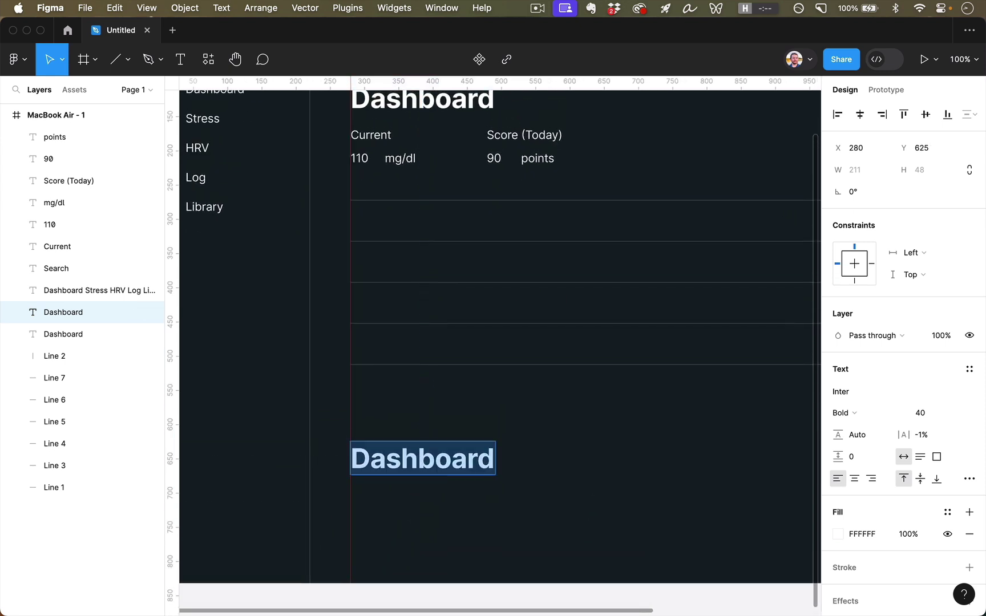
type("Related Articles")
key("Escape")
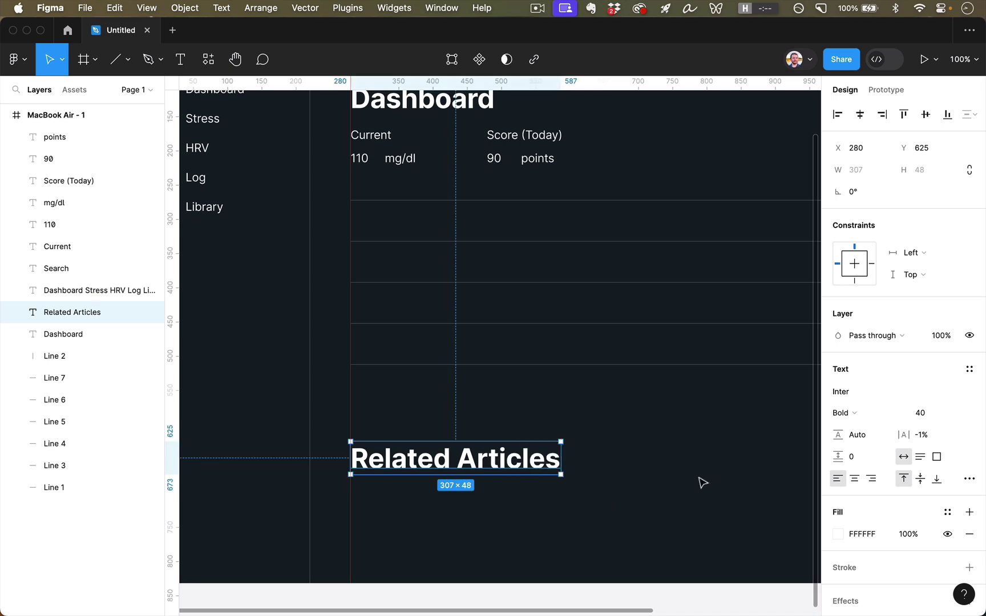
Set the font size of the Related Articles heading to 30
left_click(935, 419)
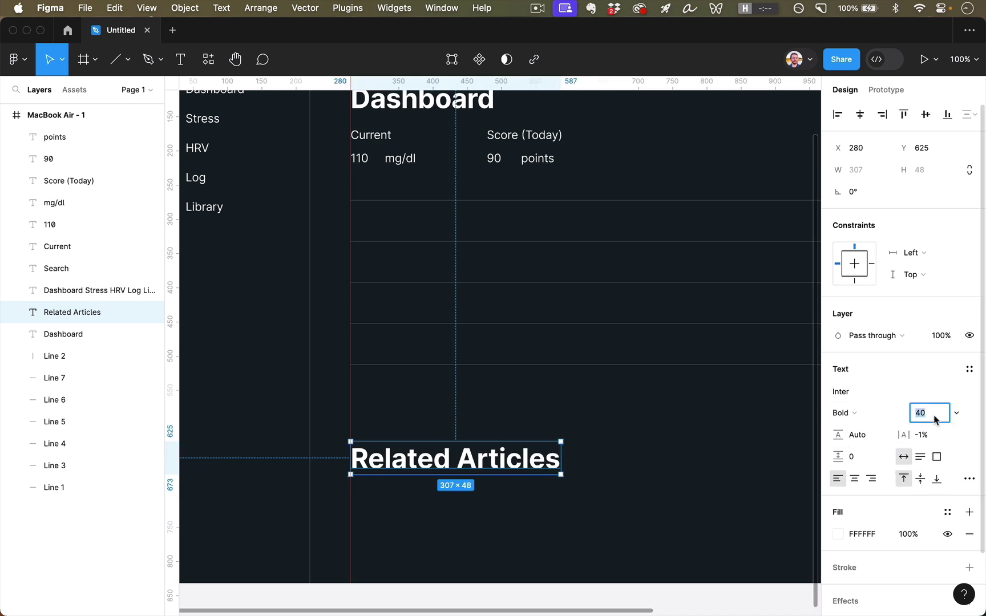
type("30")
key("Return")
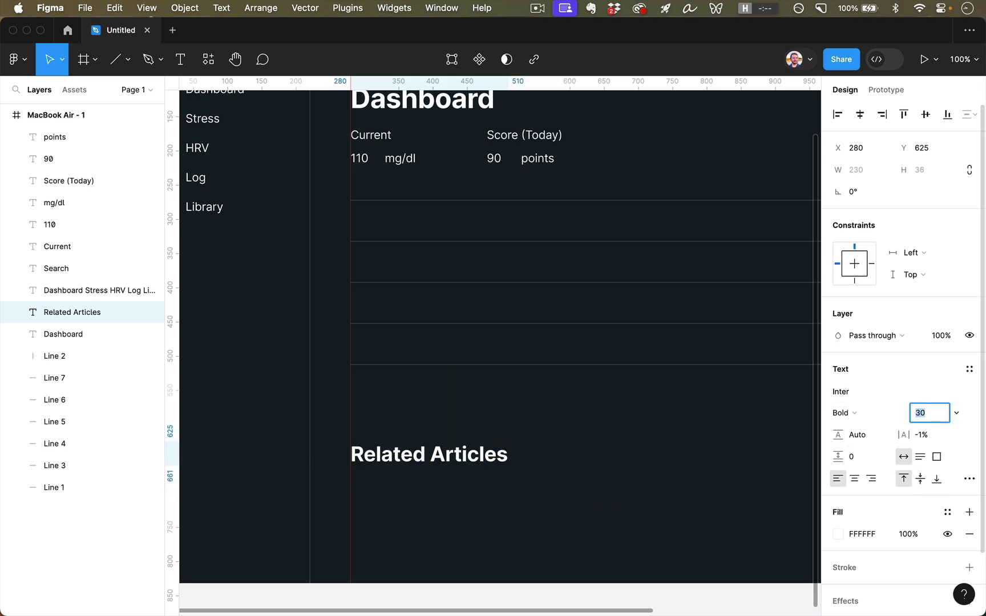
left_click(618, 502)
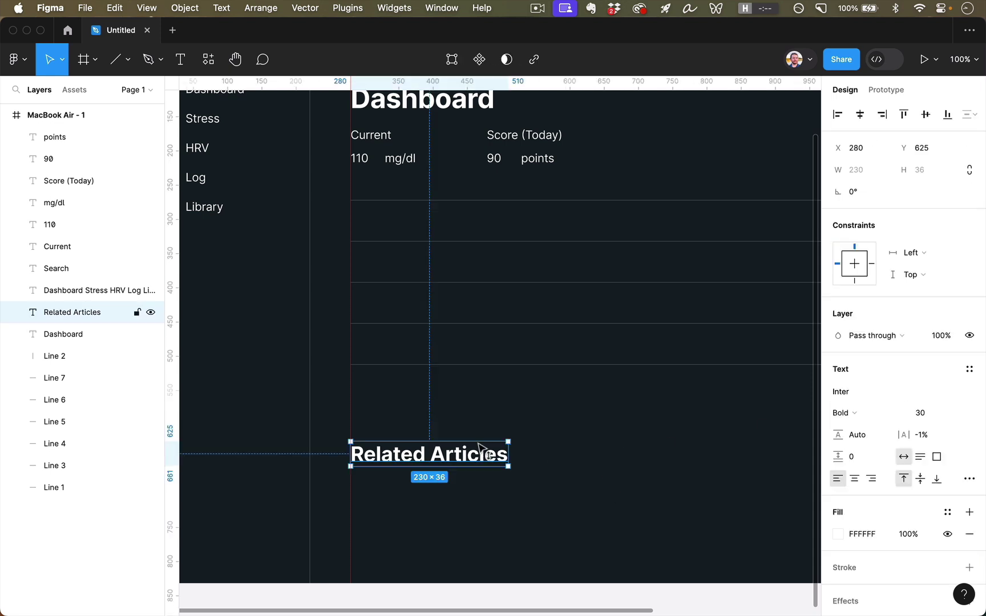
Move the Related Articles heading up to Y 585, keeping it on the content guide
left_click(480, 452)
left_click(601, 434)
scroll(601, 433, "up", 5)
scroll(601, 434, "left", 2)
scroll(602, 434, "down", 1)
left_click(517, 531)
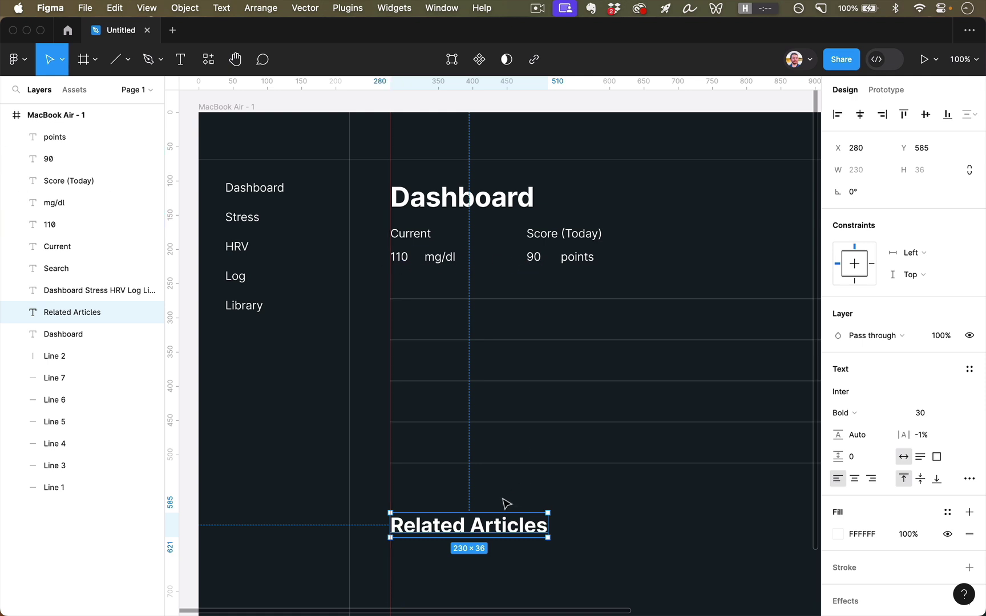
Copy the properties of the Related Articles heading and paste them onto the 110 and 90 values
right_click(501, 530)
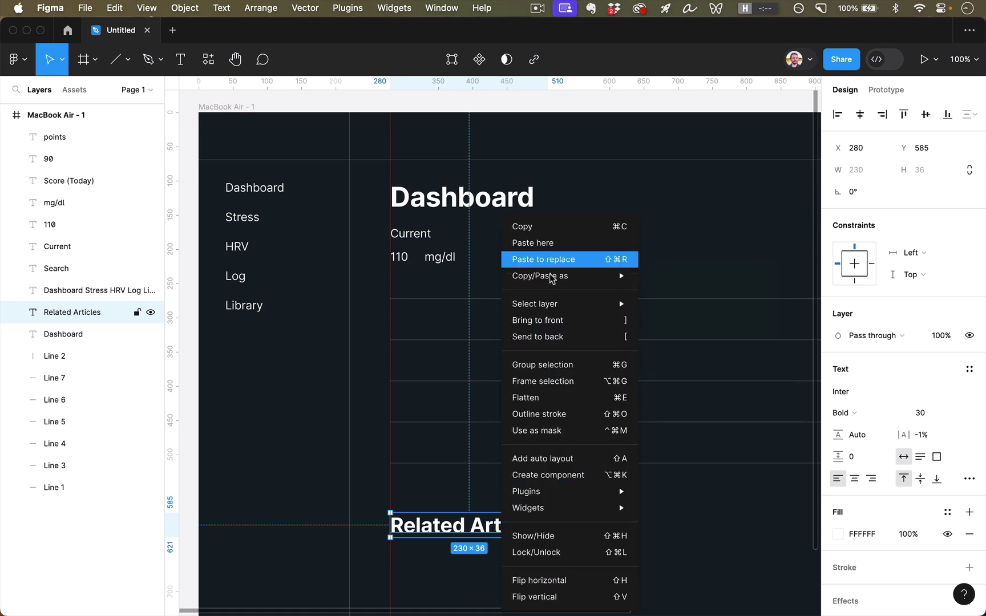
mouse_move(565, 278)
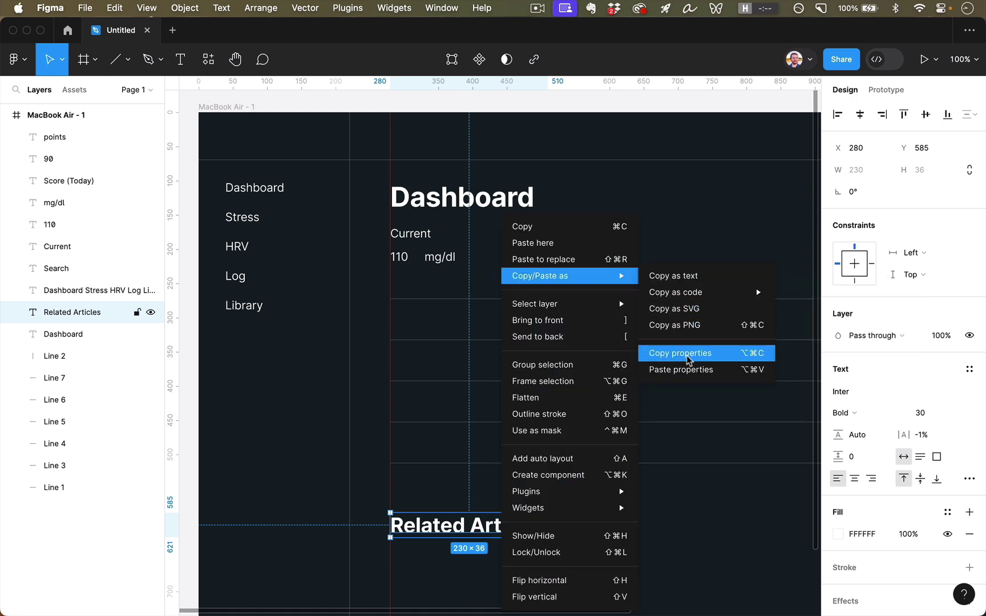
left_click(738, 356)
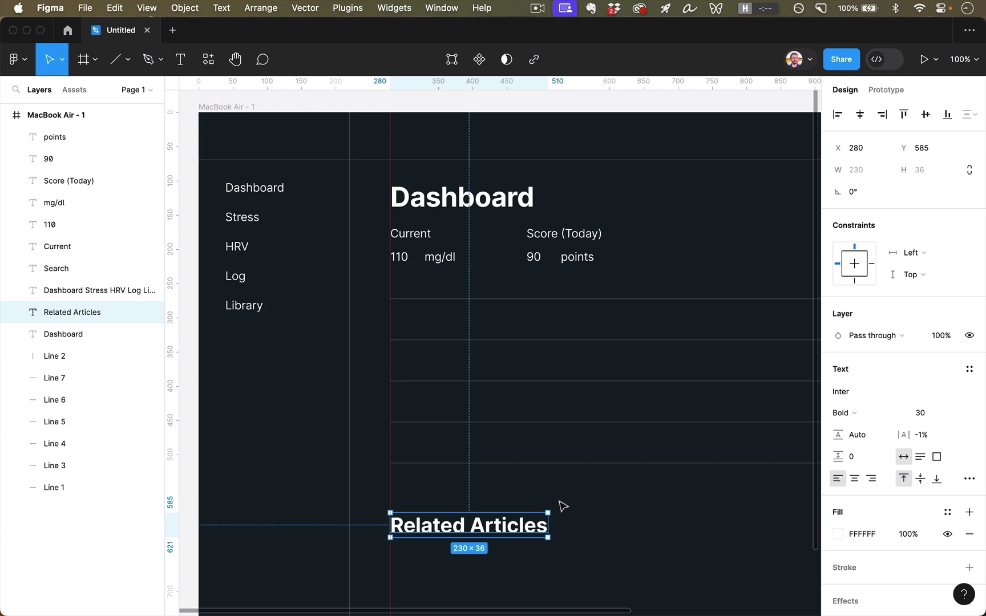
left_click(402, 261)
left_click(530, 262, "shift")
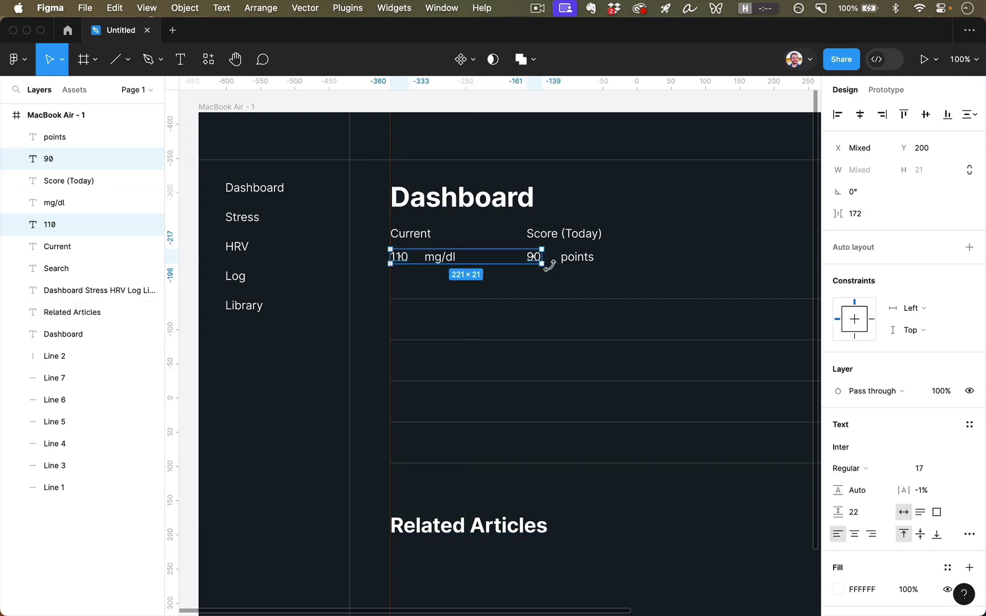
key("super+alt+v")
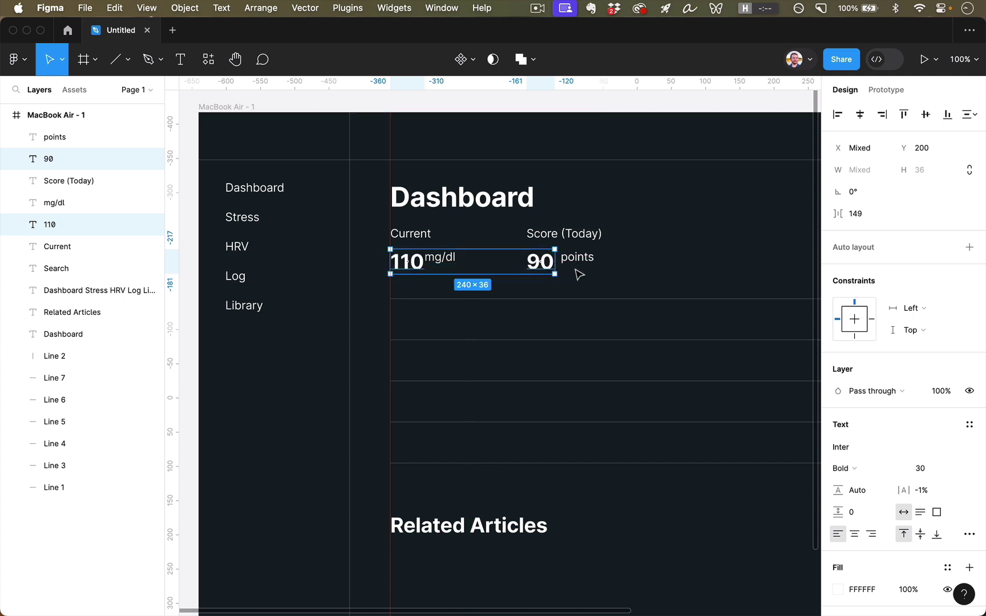
left_click(489, 266)
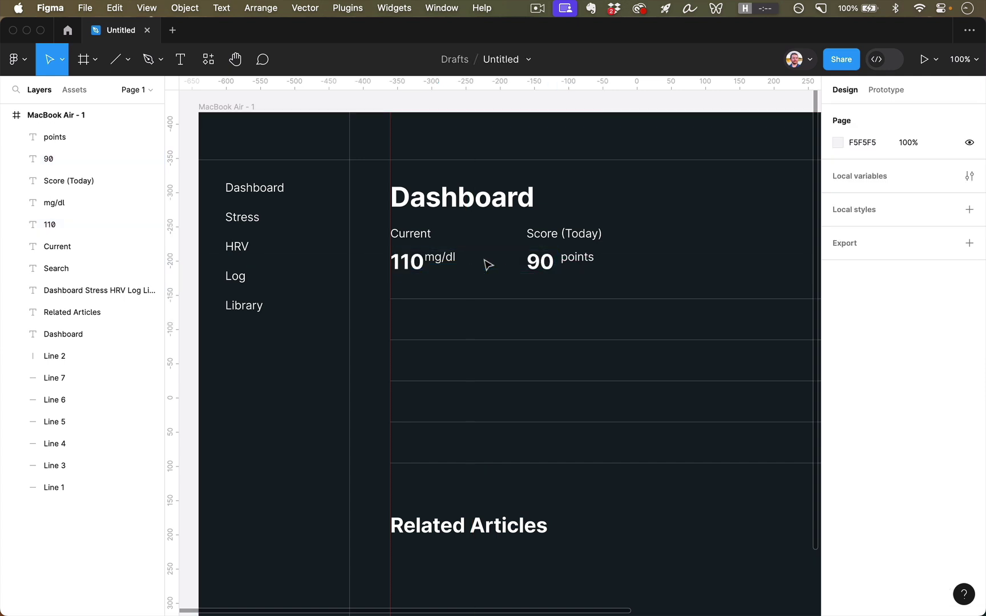
Move the mg/dl and points unit labels together slightly down and right, to Y 211, beside their numbers
left_click(450, 260)
left_click(584, 259, "shift")
left_click_drag(594, 264, 594, 270)
left_click(434, 271)
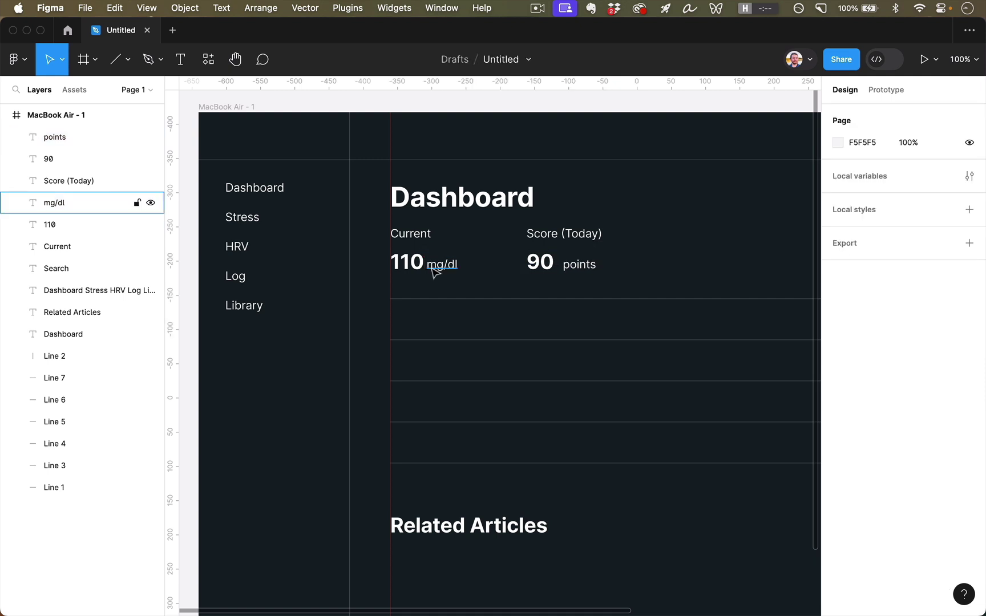
Set the font size of the mg/dl and points unit labels to 15
left_click(437, 267)
left_click(580, 269, "shift")
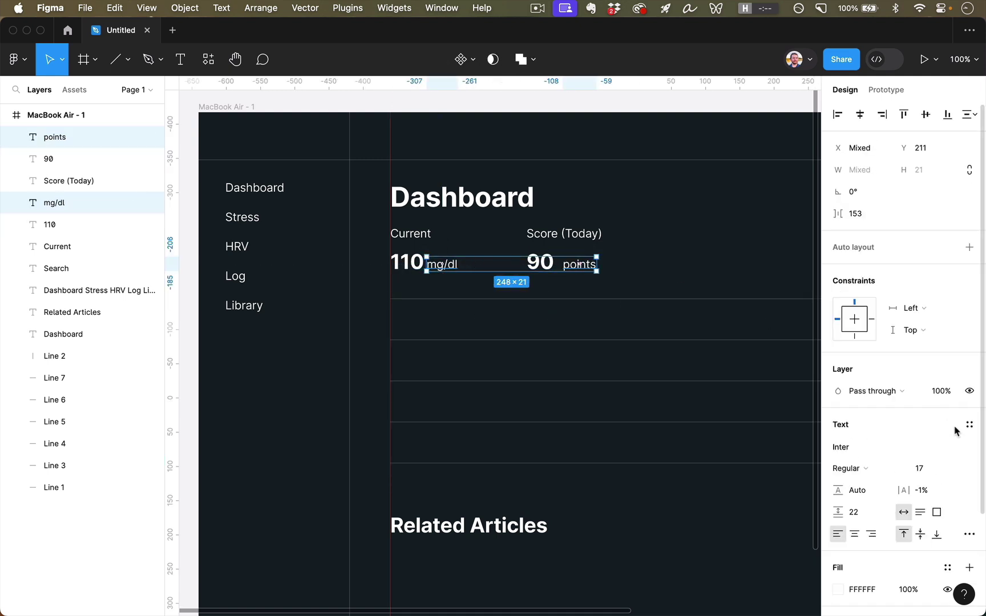
left_click(941, 469)
type("15")
key("Return")
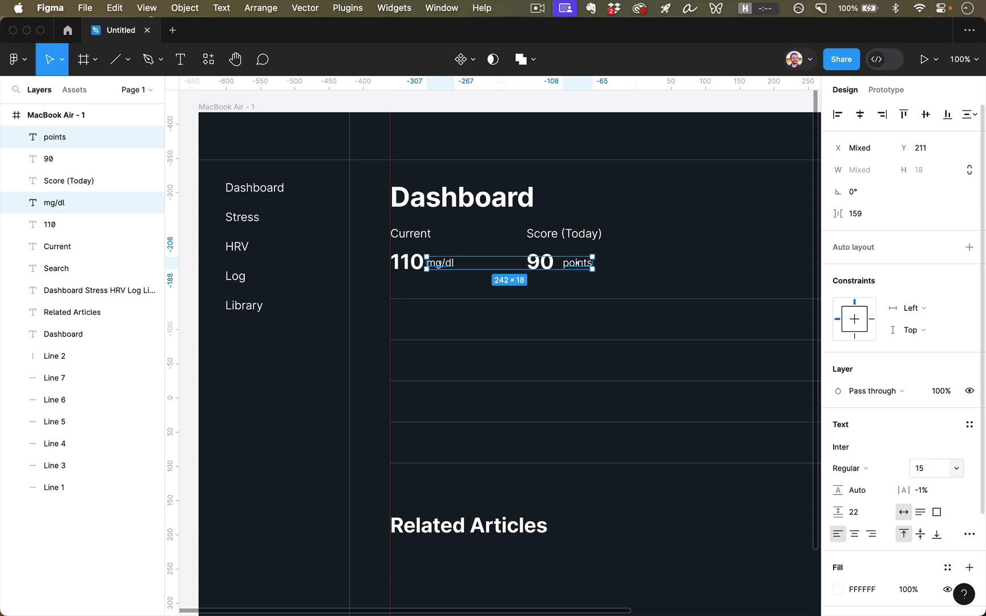
Set the letter spacing to 0% on the sidebar menu, Current, Score (Today), mg/dl, points and Search texts
left_click(933, 493)
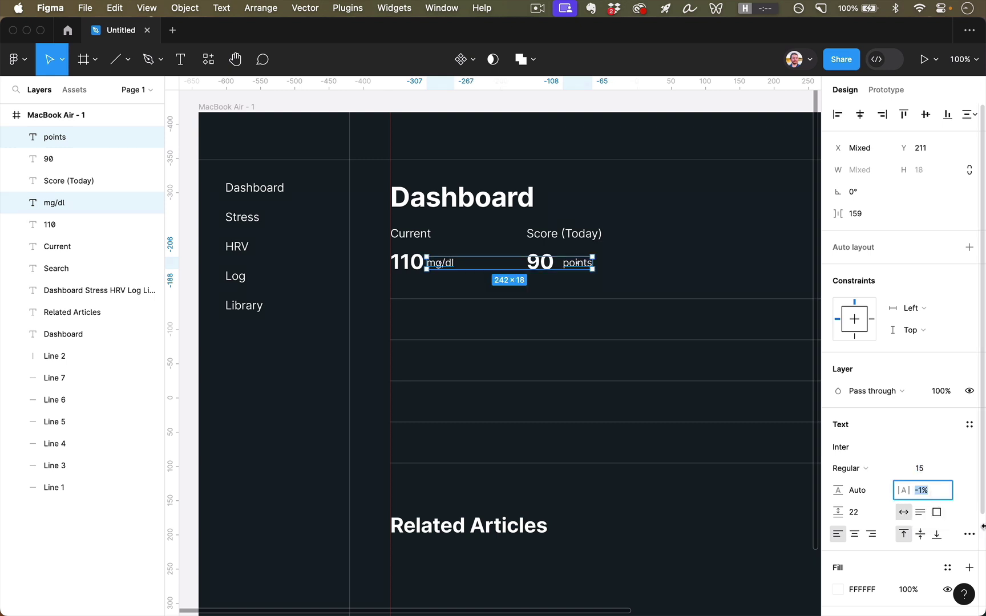
left_click(265, 199)
left_click(443, 267, "shift")
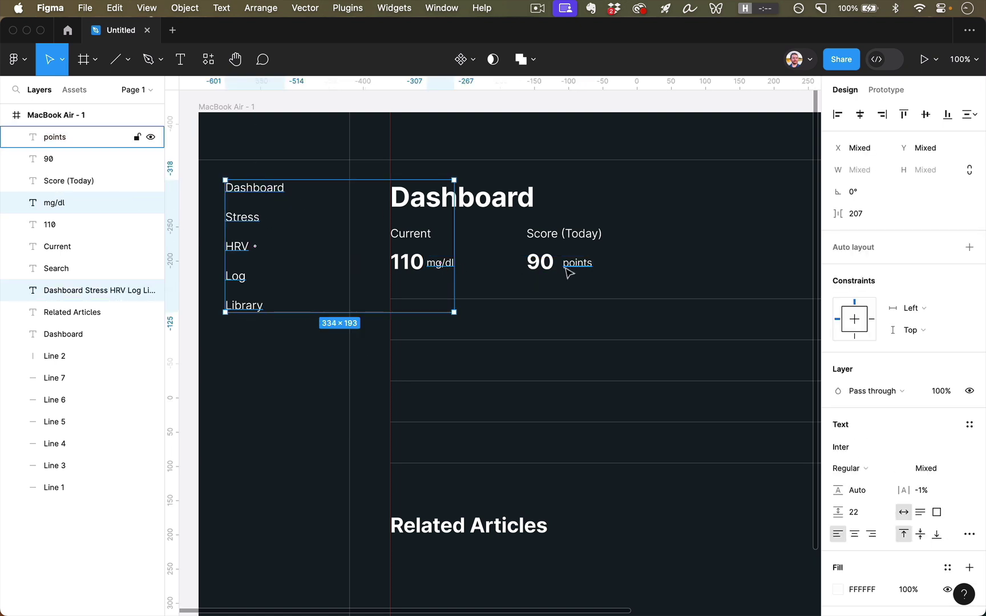
left_click(567, 271, "shift")
left_click(422, 234, "shift")
left_click(573, 242, "shift")
scroll(565, 315, "right", 5)
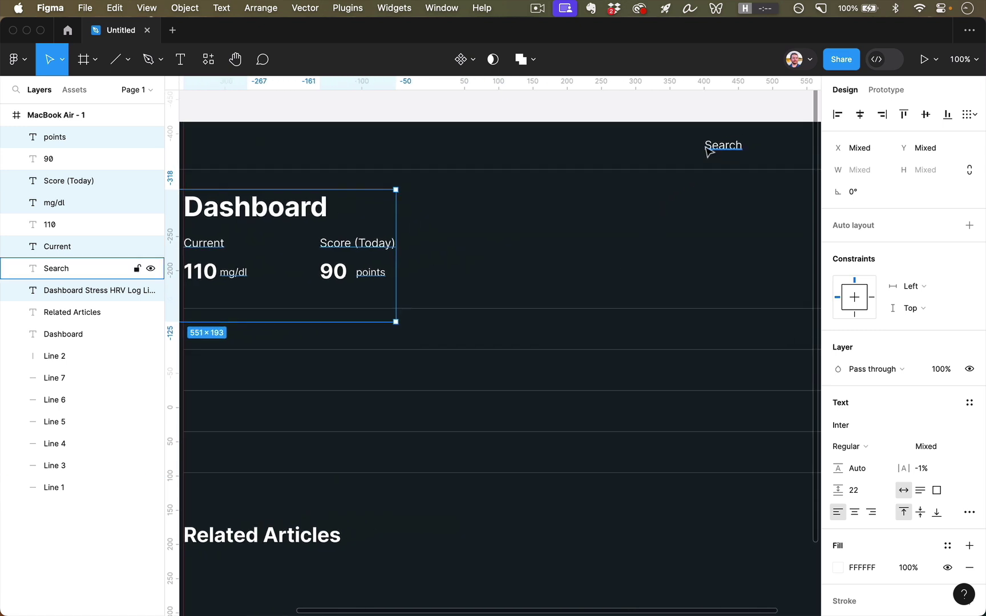
left_click(711, 148, "shift")
left_click(947, 469)
type("0")
key("Return")
scroll(461, 351, "left", 5)
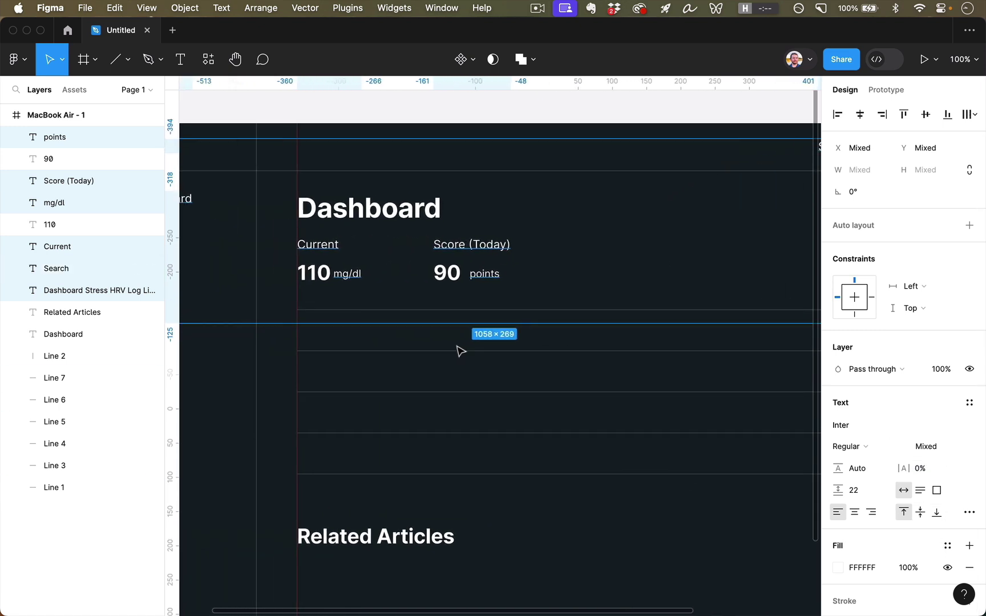
left_click(630, 236)
Set the layer opacity of the mg/dl and points unit labels to 70%
scroll(392, 315, "left", 2)
scroll(392, 315, "up", 1)
left_click(390, 290)
left_click(508, 290, "shift")
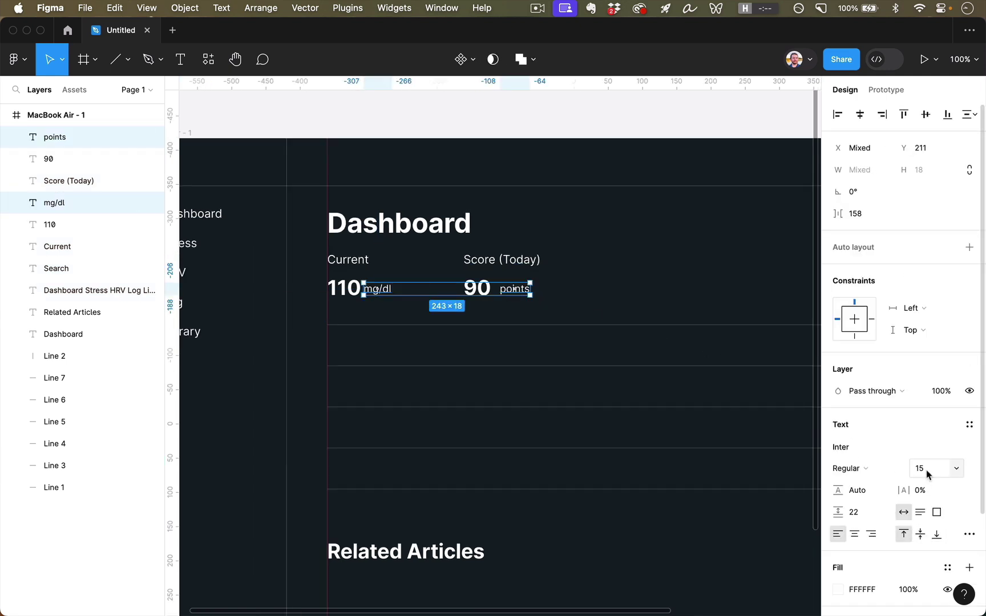
scroll(616, 452, "left", 1)
scroll(616, 452, "left", 1)
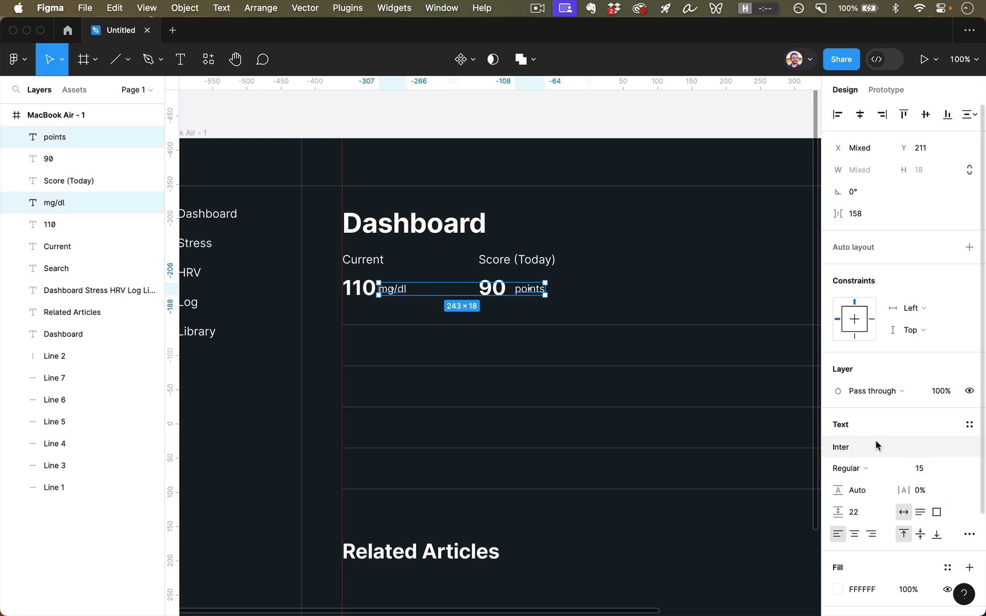
key("7")
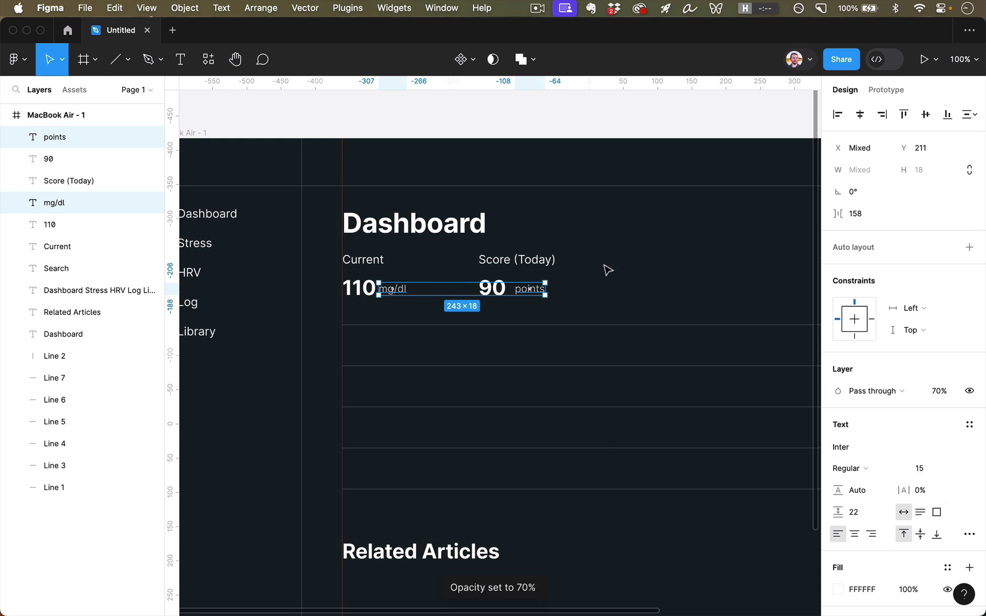
left_click(617, 284)
Duplicate the points label to the content guide just below the first divider line, at X 280, Y 274
scroll(617, 283, "left", 5)
scroll(616, 284, "down", 2)
scroll(617, 284, "down", 2)
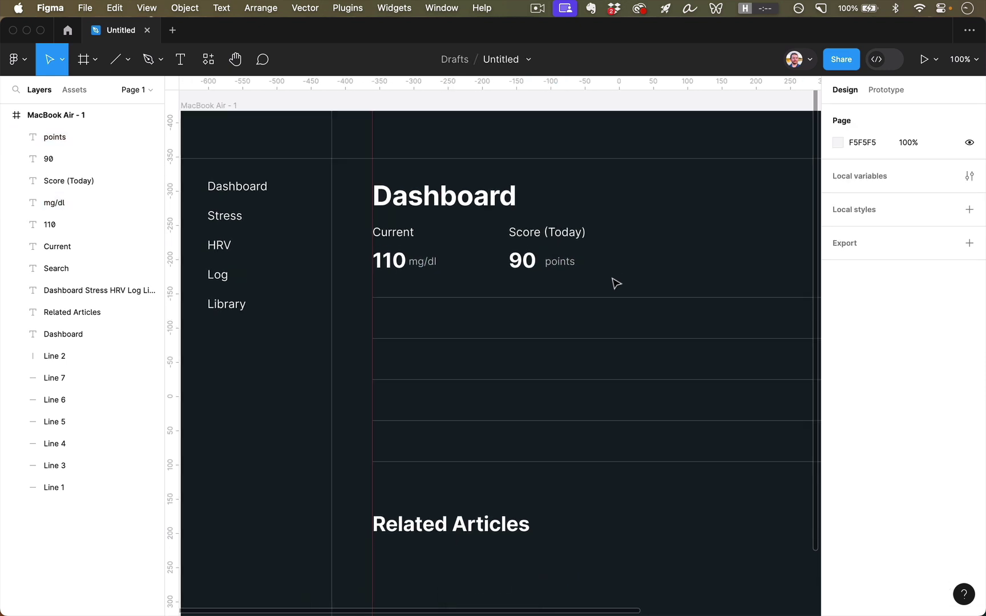
left_click_drag(563, 263, 393, 305)
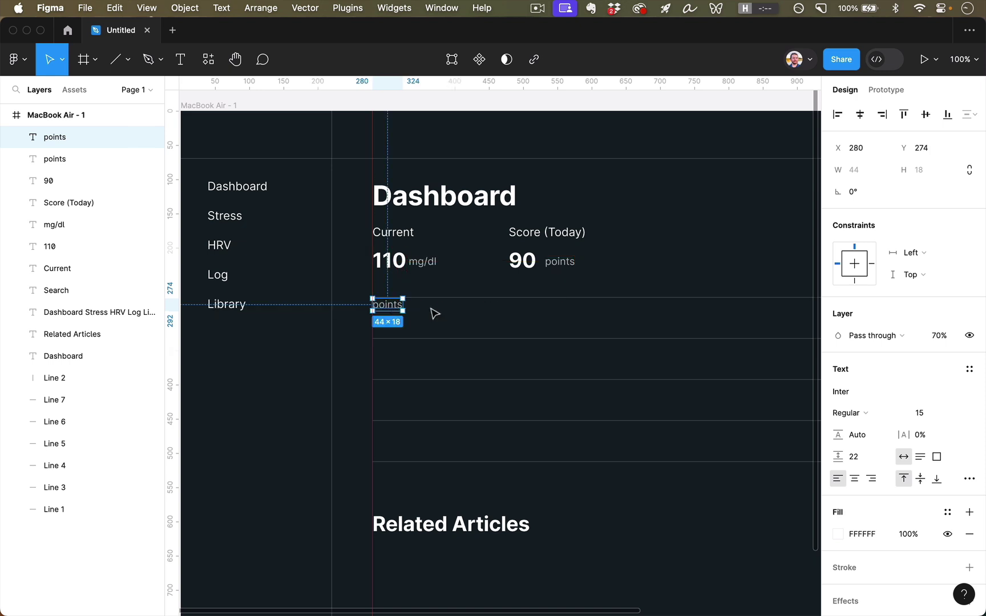
Change the text of the copied points label just below the first chart line to 140
key("Return")
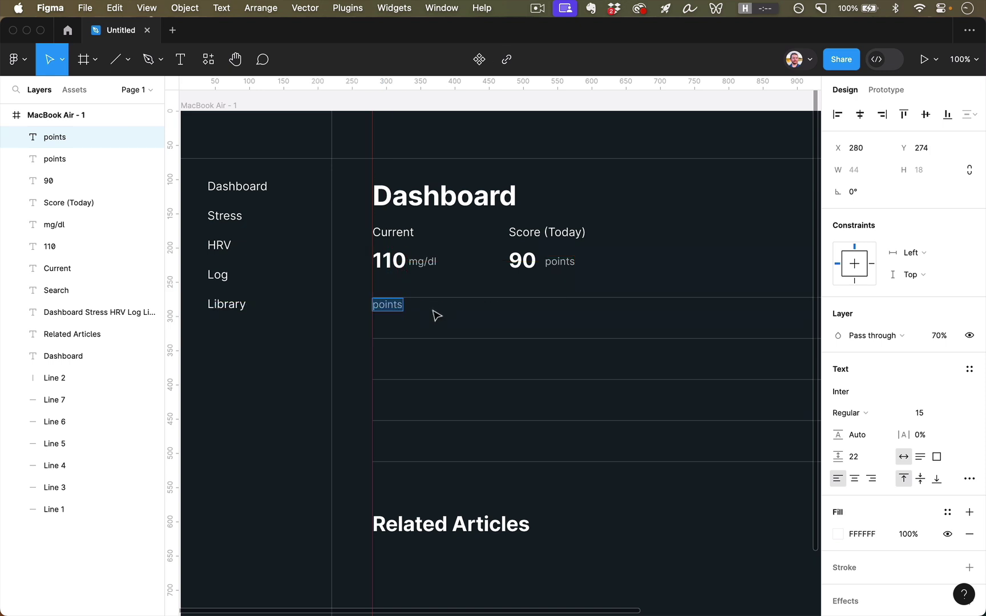
type("140")
key("Escape")
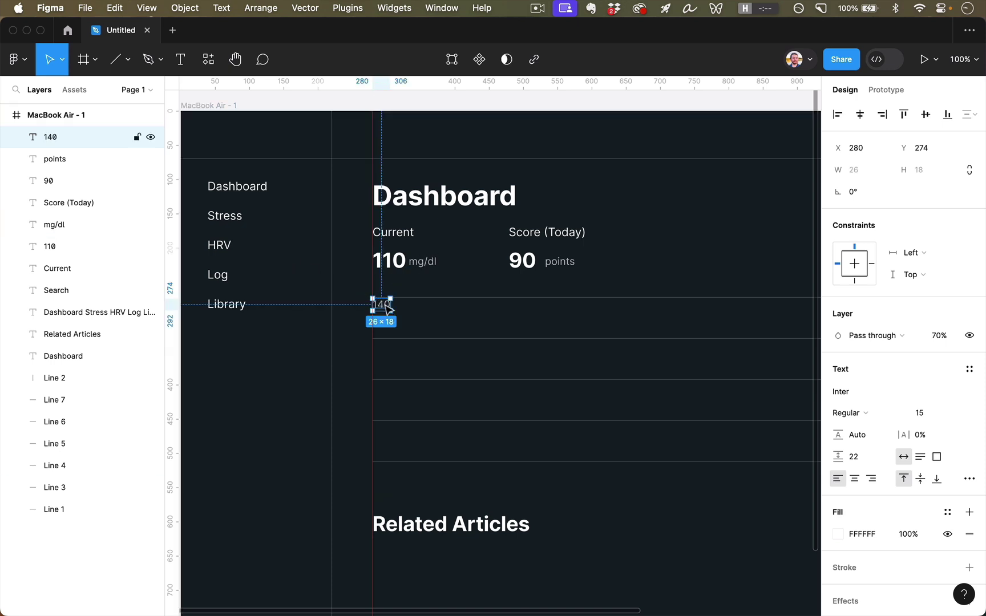
Duplicate the 140 label just below the second chart line at X 280, Y 333, and change the copy's text to 120
key("super+d")
left_click_drag(384, 323, 385, 347)
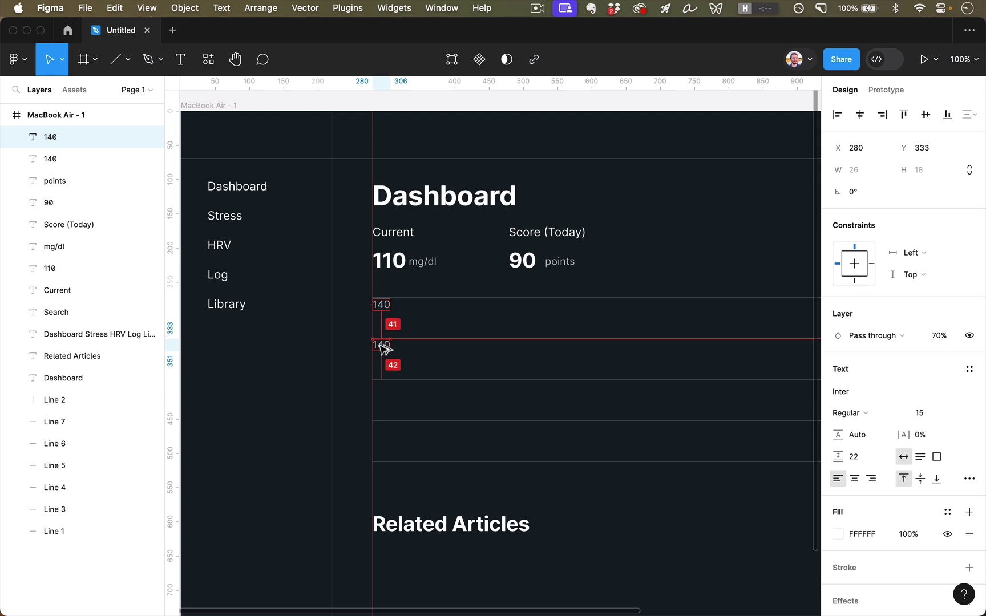
double_click(382, 347)
left_click(383, 346)
key("BackSpace")
type("2")
key("Escape")
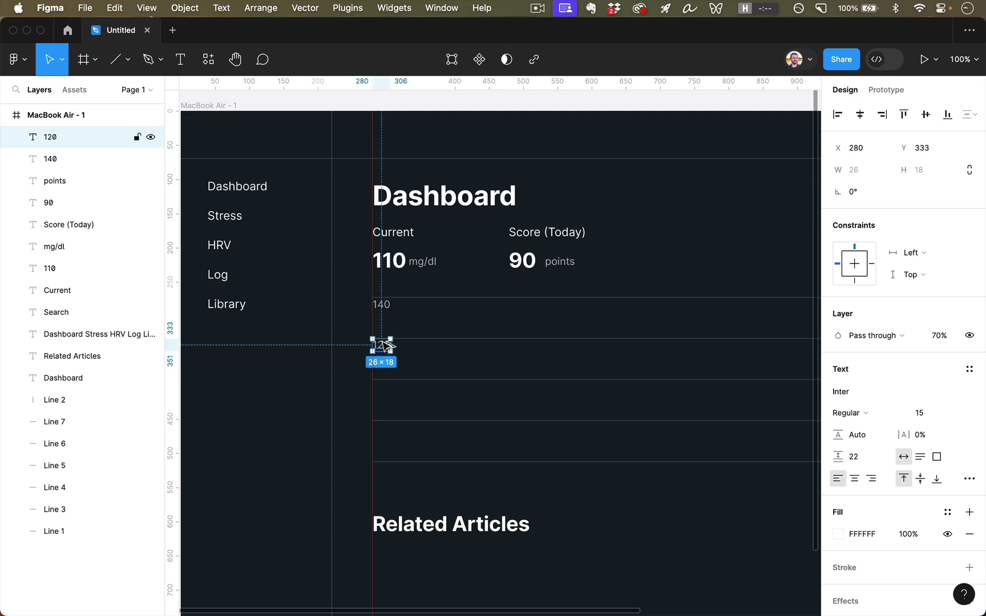
Duplicate the 120 label just below the third chart line at X 280, Y 394, and change the copy's text to 100
left_click_drag(388, 345, 383, 388)
double_click(389, 393)
left_click(383, 386)
key("BackSpace")
type("0")
key("Escape")
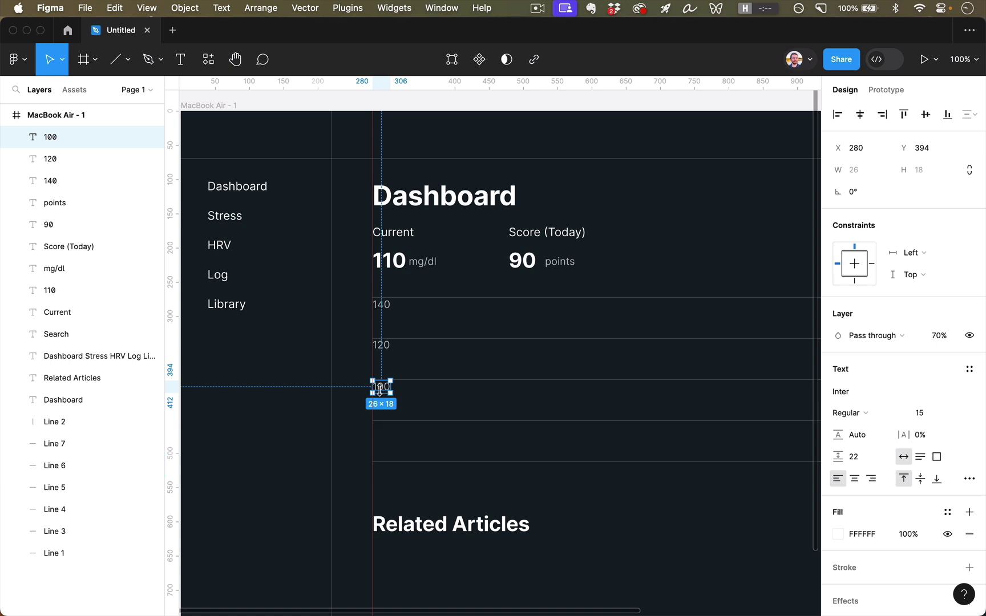
Duplicate the 100 label below the two remaining chart lines and set the copies' texts to 80 and 60
left_click_drag(389, 398, 386, 468)
key("Return")
type("80")
key("Escape")
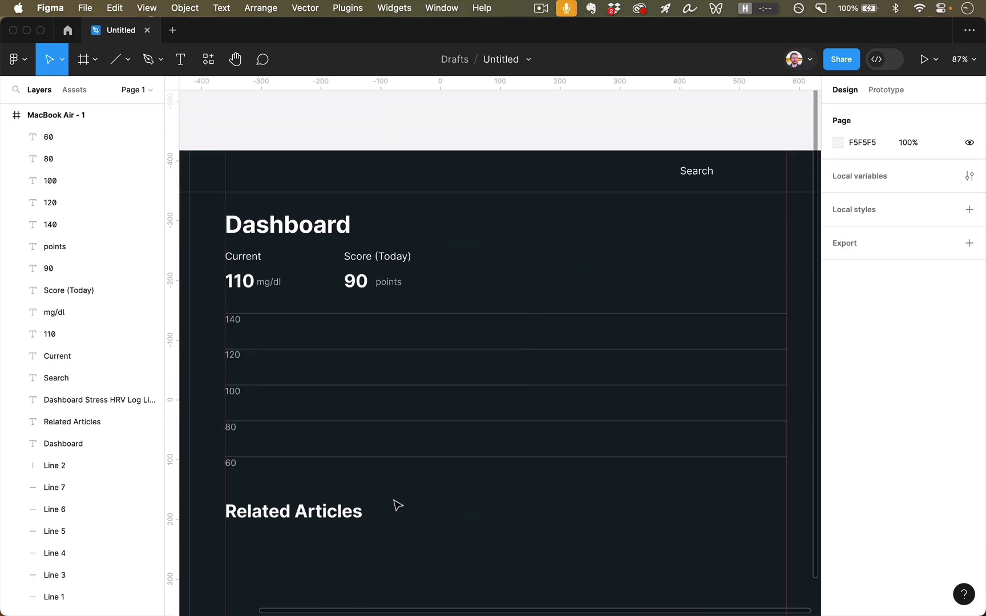
Add five evenly spaced time labels in a row under the lowest chart line, reading 12am, 4am, 8am, 12pm and 4pm
left_click_drag(308, 467, 286, 468)
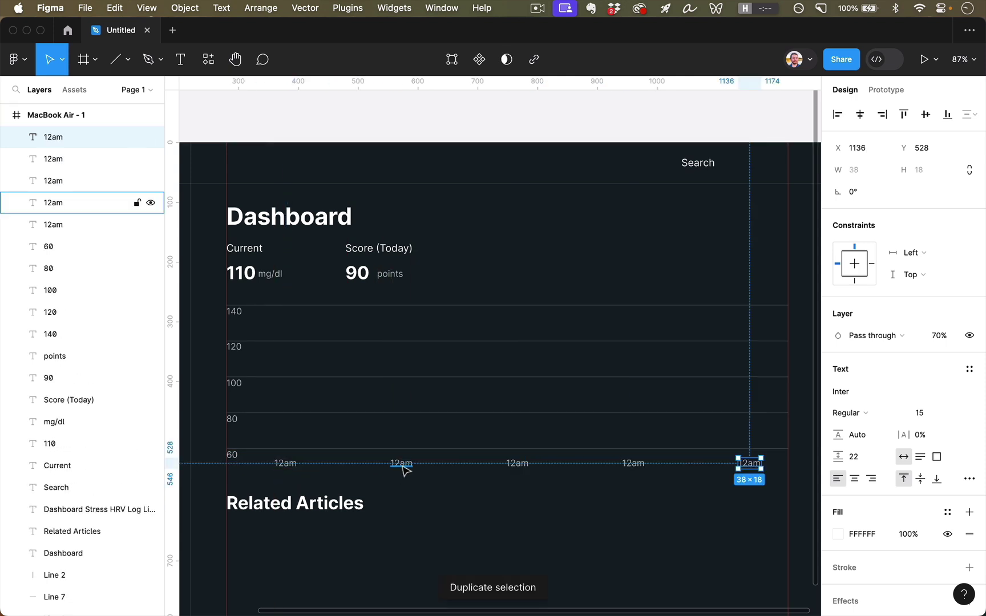
double_click(399, 463)
type("4am")
double_click(515, 463)
type("8am")
key("Escape")
double_click(633, 463)
type("12pm")
double_click(749, 464)
type("4pm")
key("Escape")
key("Escape")
Move the Current and Score (Today) labels down to Y 176 and set their text case to uppercase
scroll(571, 399, "left", 3)
left_click(315, 244)
left_click(450, 244, "shift")
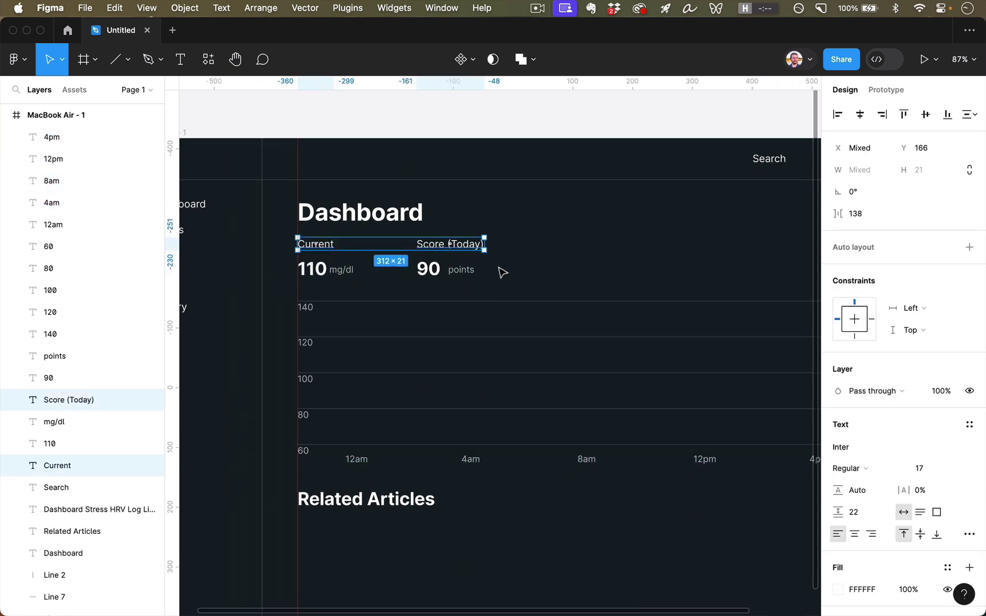
key("shift+Down")
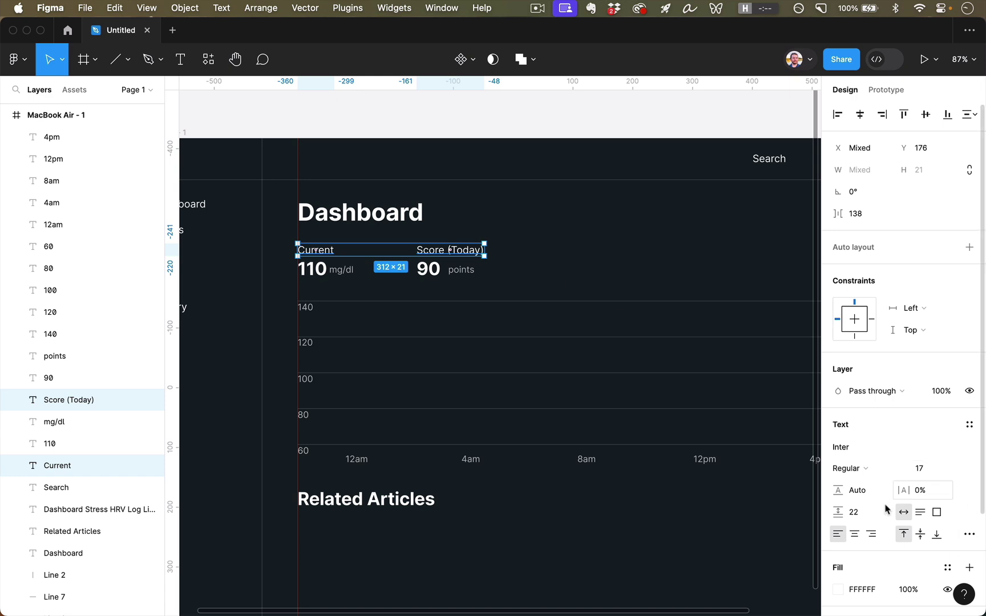
left_click(970, 536)
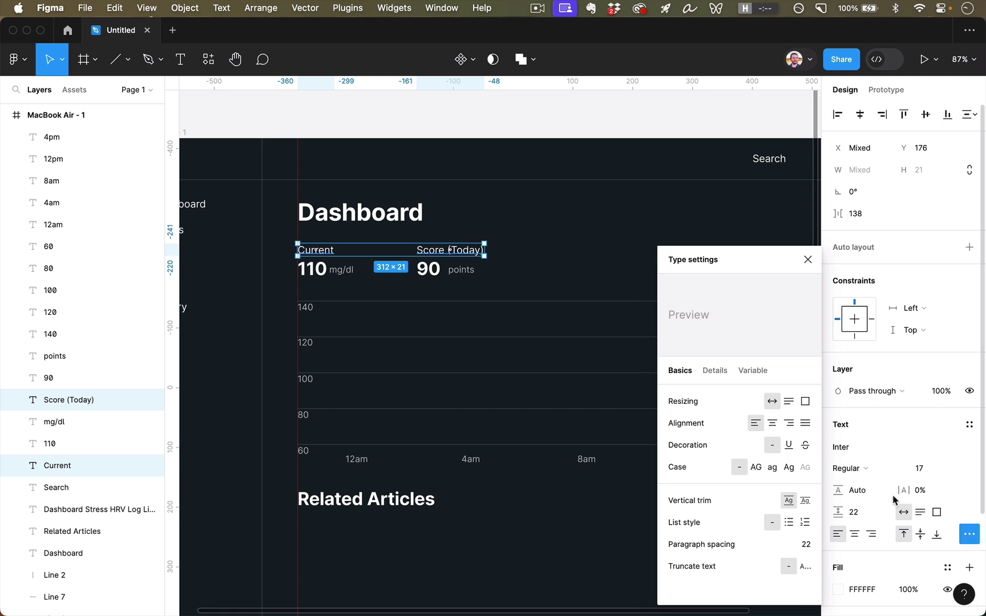
left_click(758, 470)
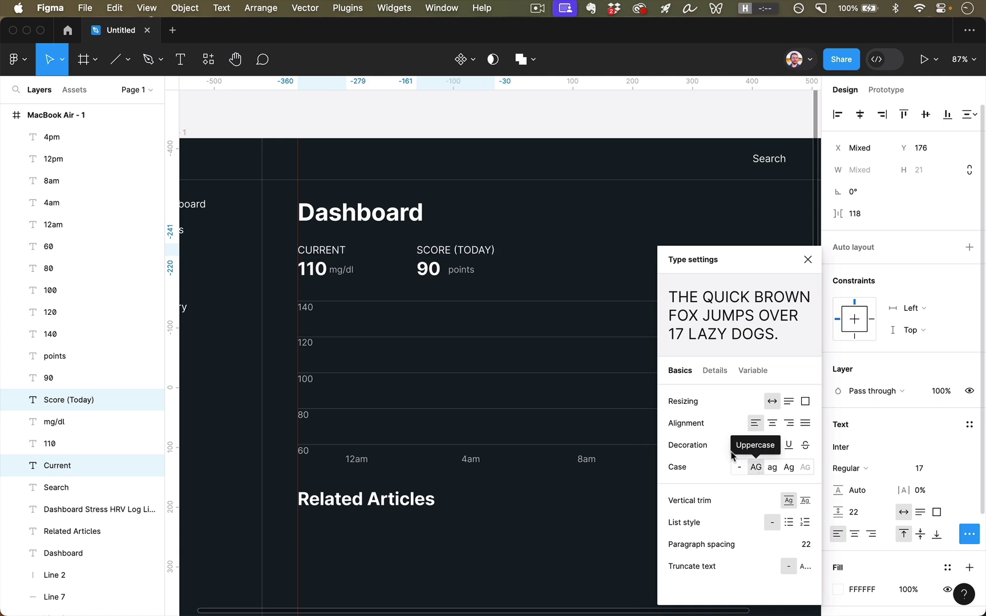
left_click(808, 260)
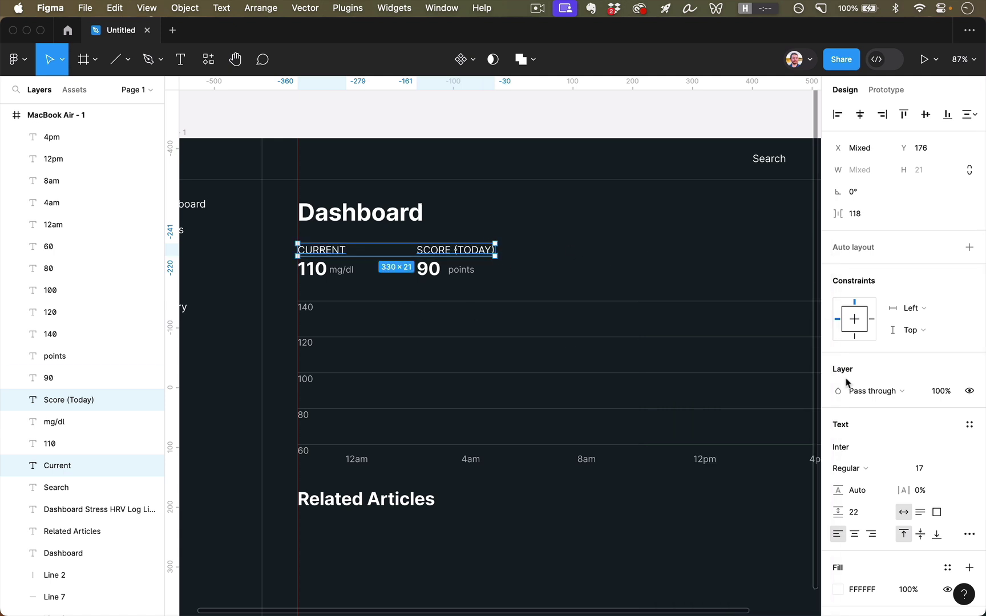
Set the CURRENT and SCORE (TODAY) labels to Medium weight and font size 16
left_click(849, 469)
left_click(866, 485)
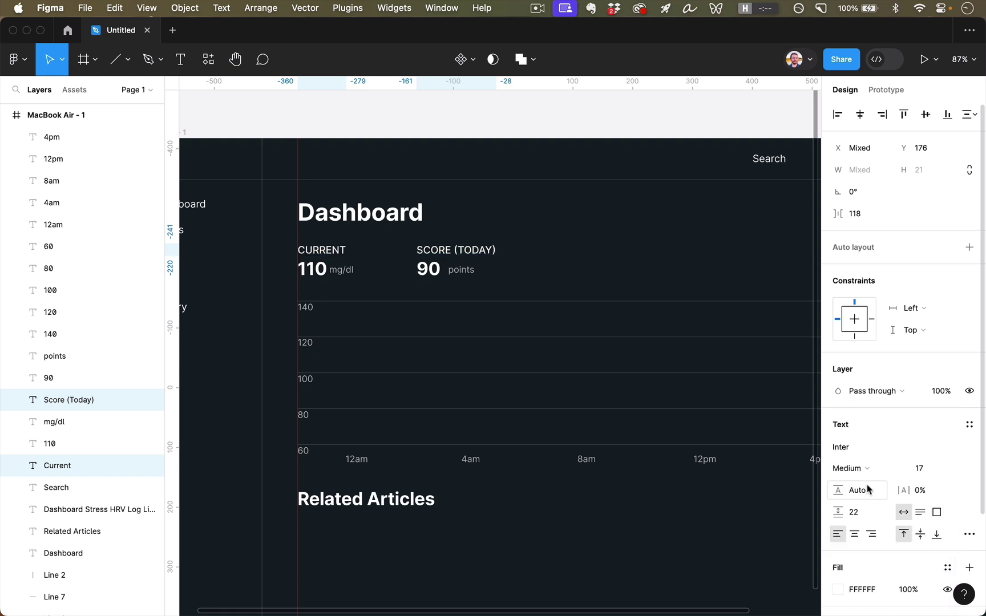
left_click(927, 469)
key("Down")
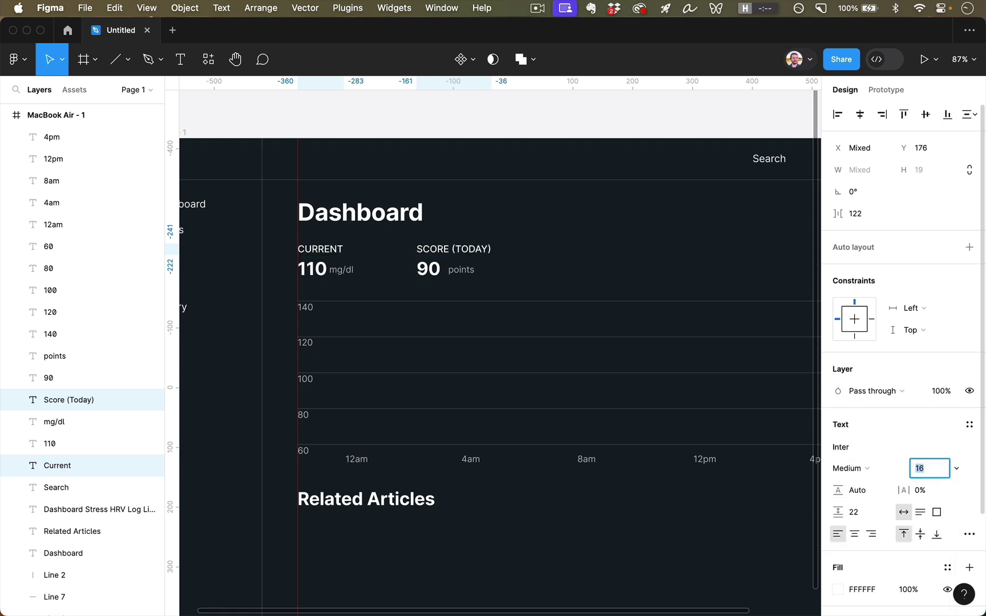
Set the letter spacing of the CURRENT and SCORE (TODAY) labels to 2% and move both labels down to Y 181
left_click(932, 494)
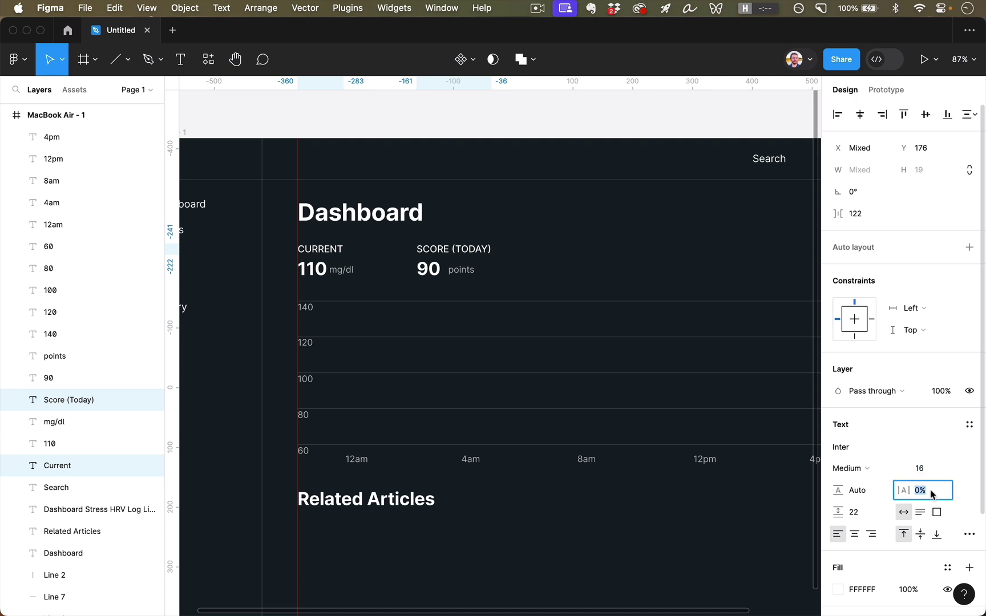
key("Up")
key("Up")
key("Escape")
key("Down")
key("Down")
key("Down")
key("Down")
key("Down")
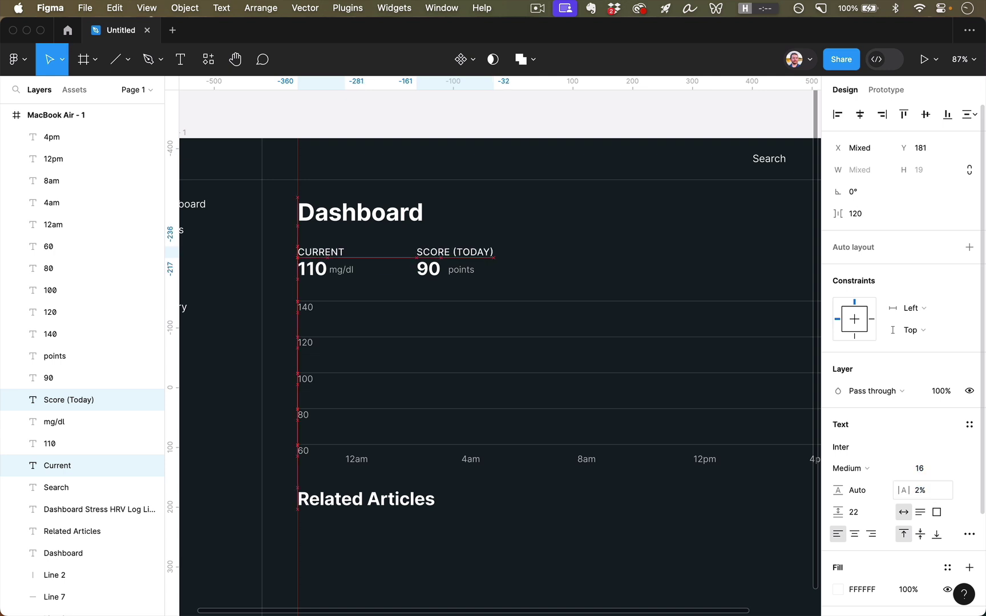
left_click(609, 268)
Set the layer opacity of the CURRENT and SCORE (TODAY) labels to 80%
scroll(609, 268, "left", 3)
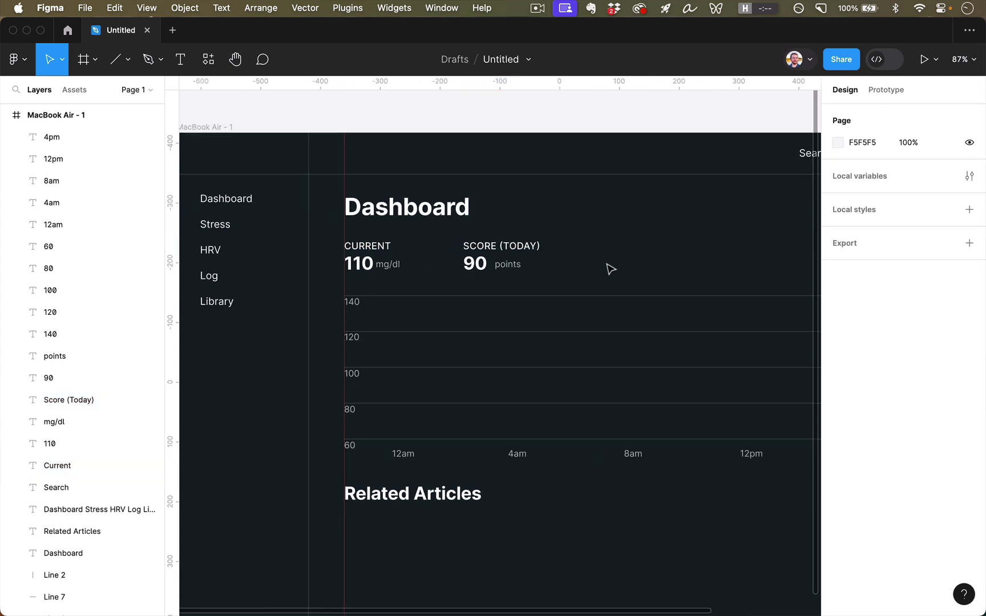
left_click(400, 240)
left_click(517, 239)
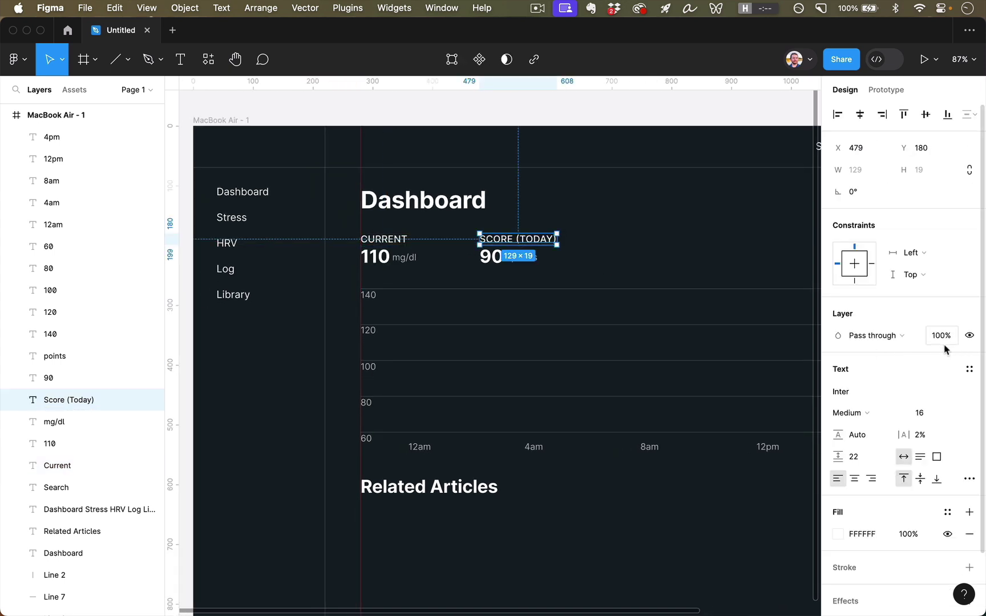
key("8")
left_click(641, 260)
Draw a 180 × 45 rectangle over the Search label in the header, at X 1029, Y 11
scroll(640, 260, "down", 1)
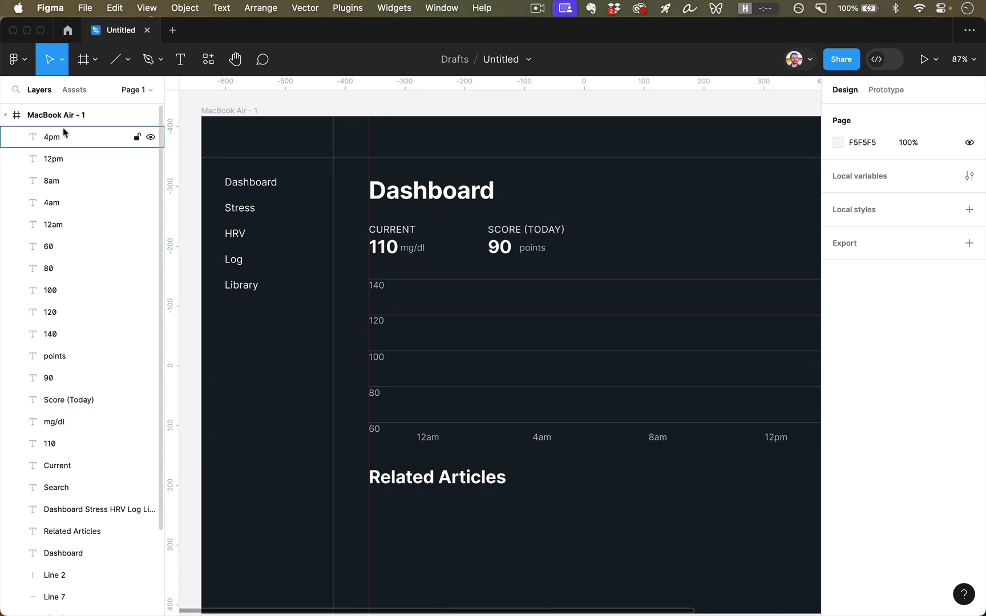
left_click(129, 60)
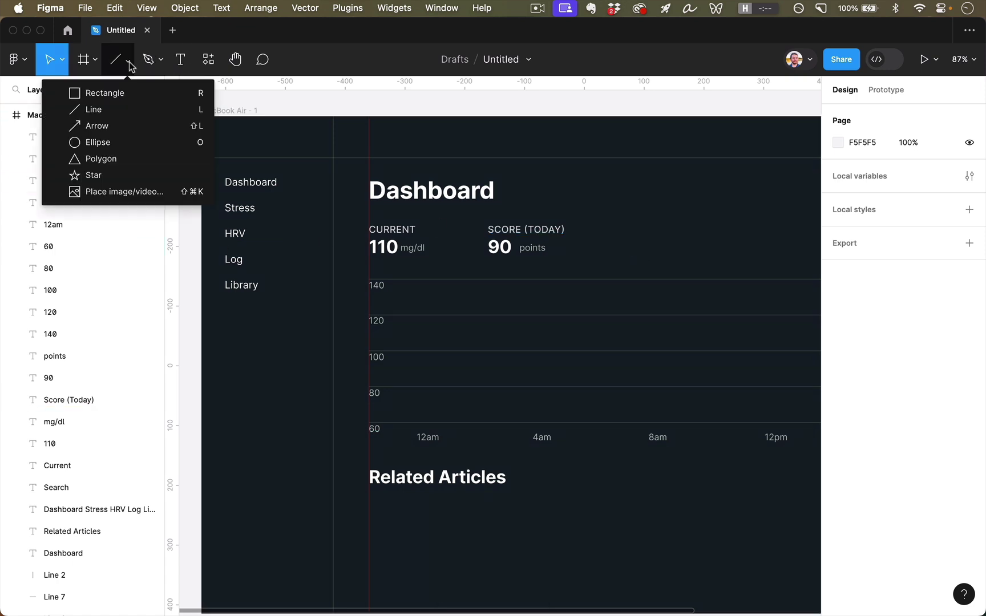
left_click(203, 96)
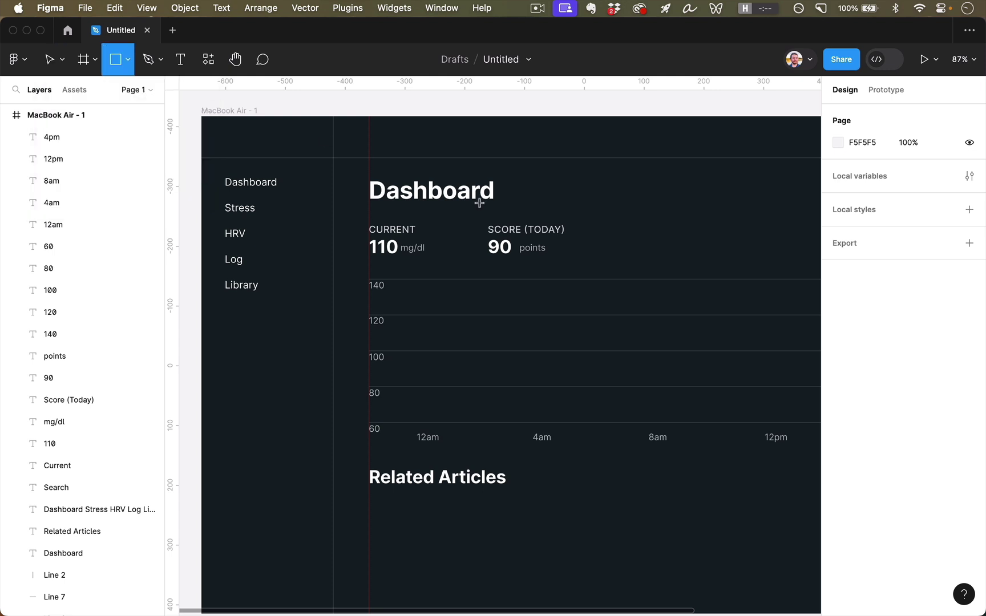
scroll(480, 201, "right", 10)
left_click_drag(424, 131, 500, 149)
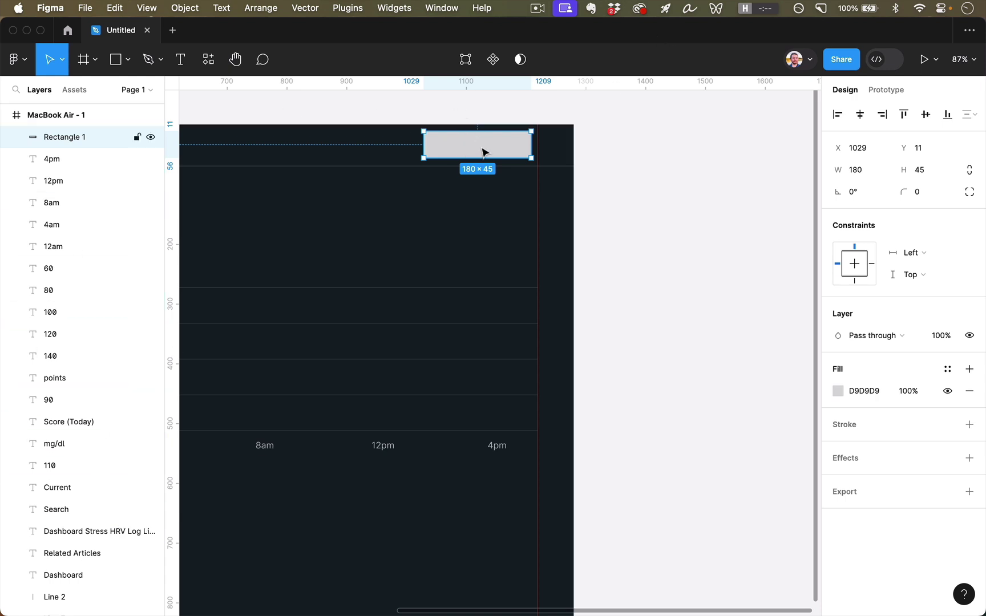
Reorder the Search text layer above the rectangle in the layer stack
left_click(65, 509)
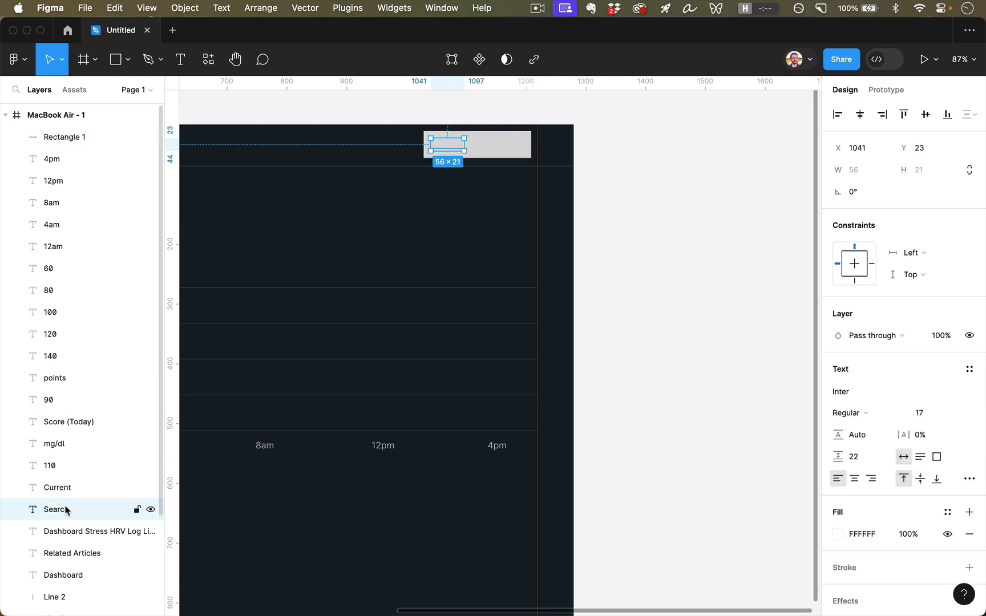
left_click_drag(67, 511, 103, 130)
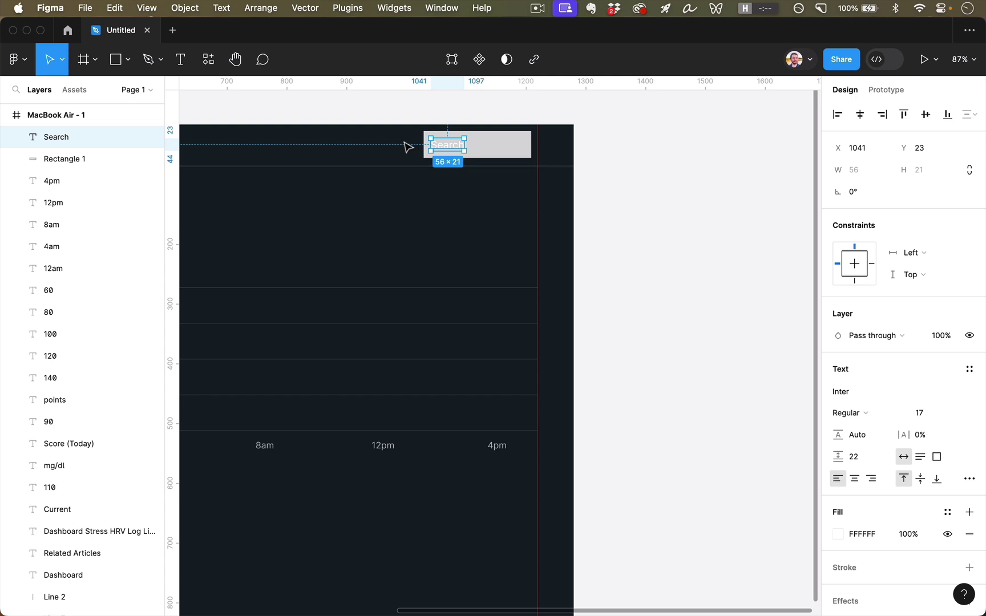
left_click(407, 147)
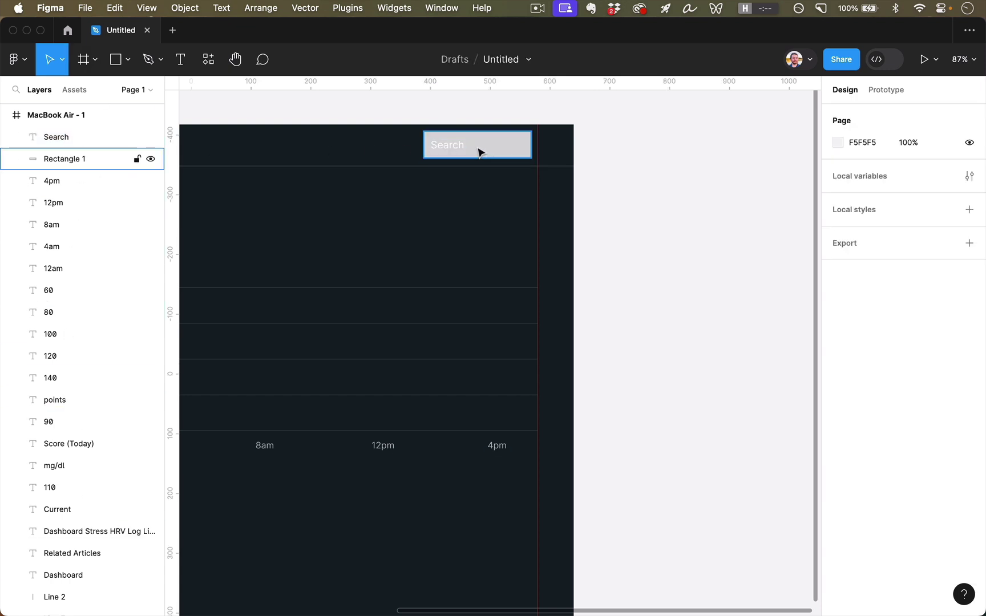
Send the search rectangle behind all other layers in the frame and bring it back to the front
left_click(448, 152)
left_click(503, 147)
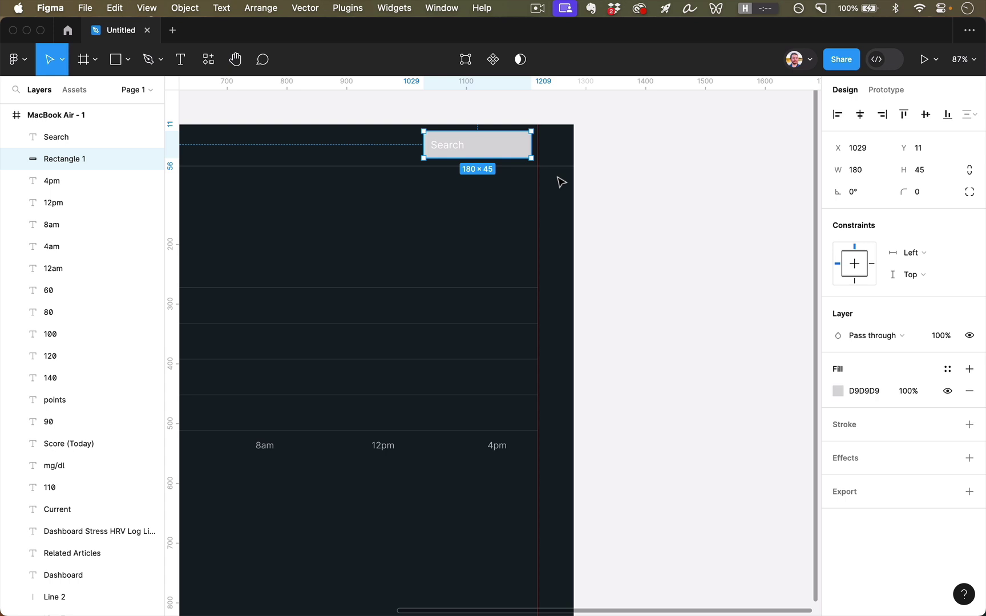
key("super+alt+bracketleft")
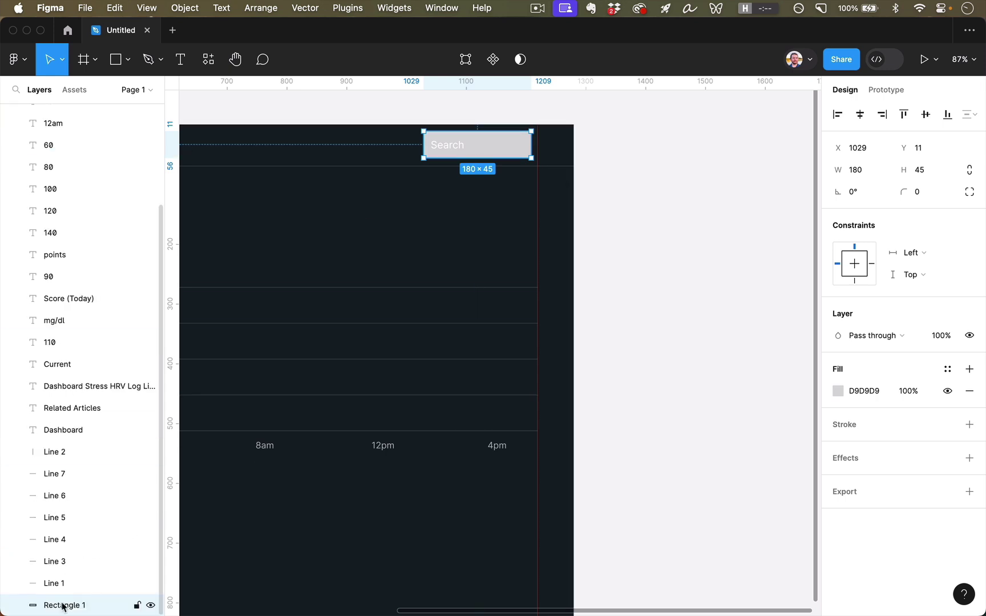
key("alt")
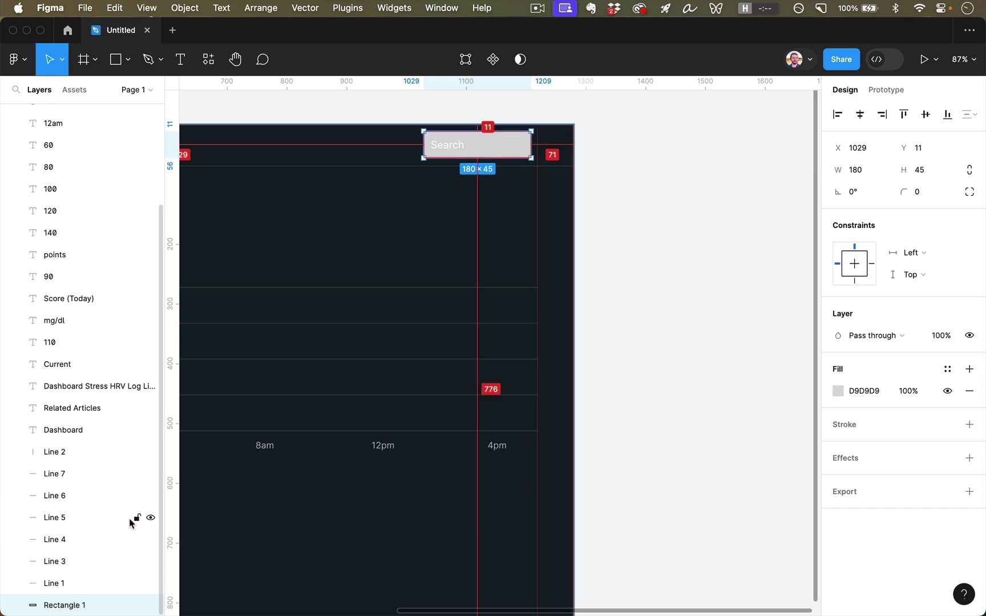
key("super+alt+bracketright")
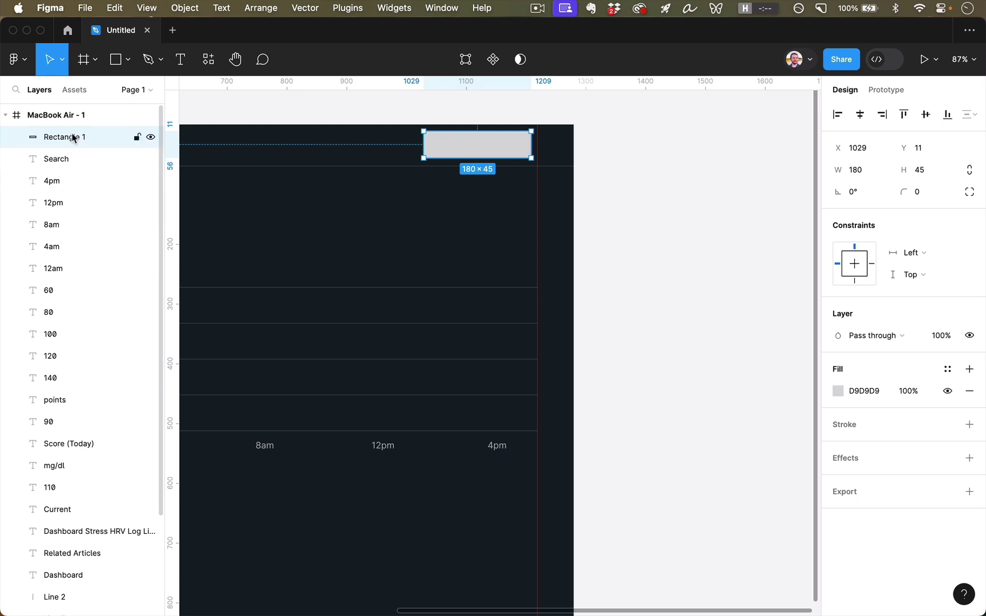
Shift the search rectangle backward and forward one layer at a time, ending directly beneath the Search text
key("super+bracketleft")
key("super+bracketleft")
key("super+bracketleft")
key("super+bracketleft")
key("super+bracketleft")
key("super+bracketleft")
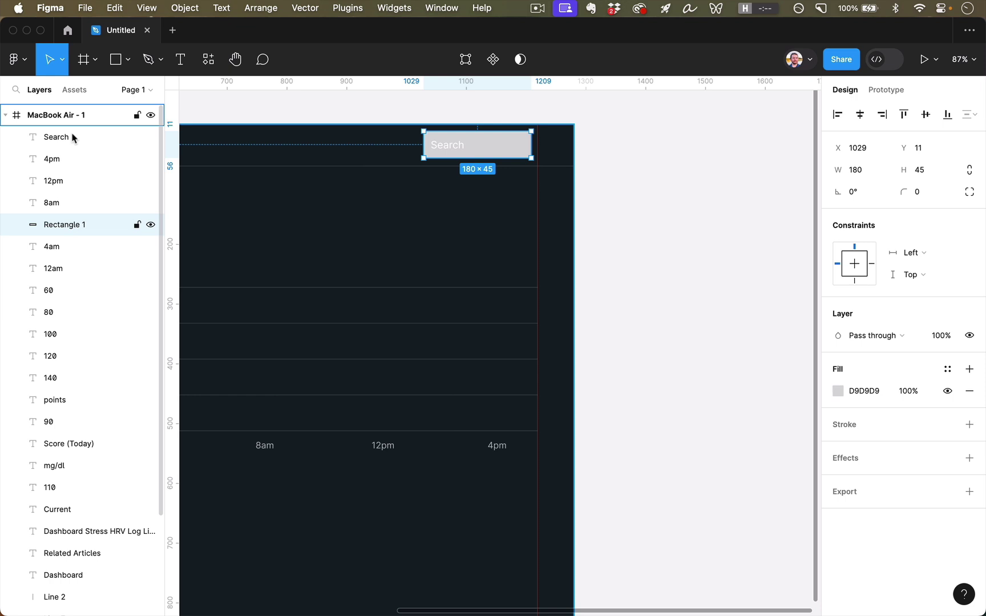
key("super+bracketright")
key("super+bracketright")
key("super+bracketright")
key("super+bracketright")
key("super+bracketright")
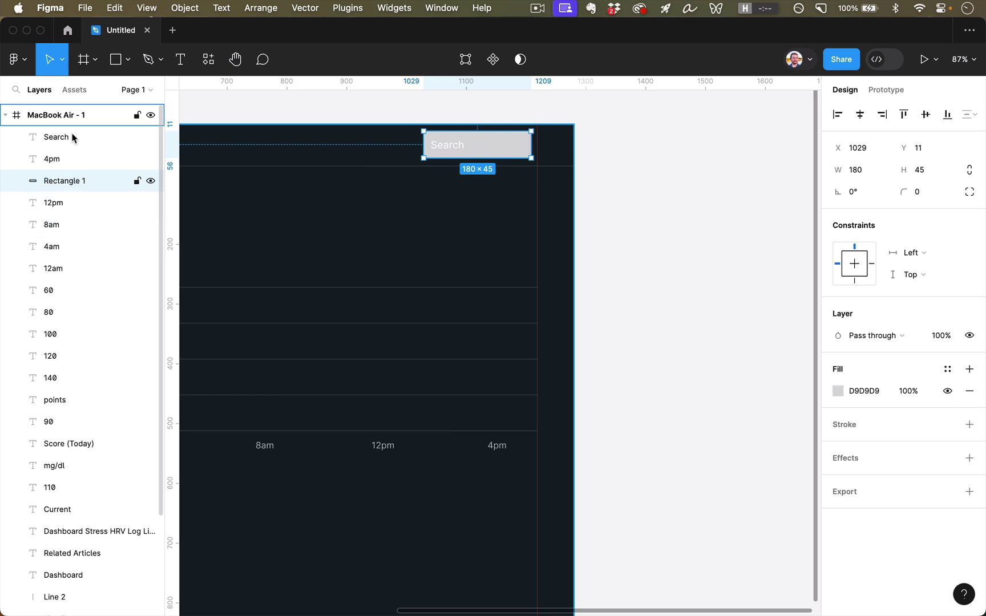
key("super+bracketright")
key("super+bracketleft")
left_click(309, 220)
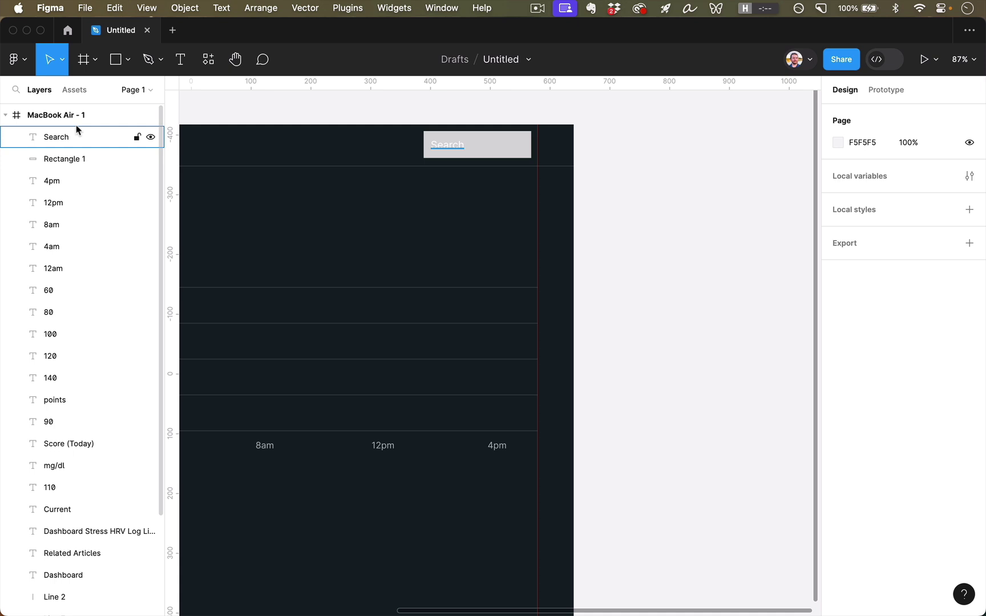
Hide the layer list to give the canvas more room
key("super+backslash")
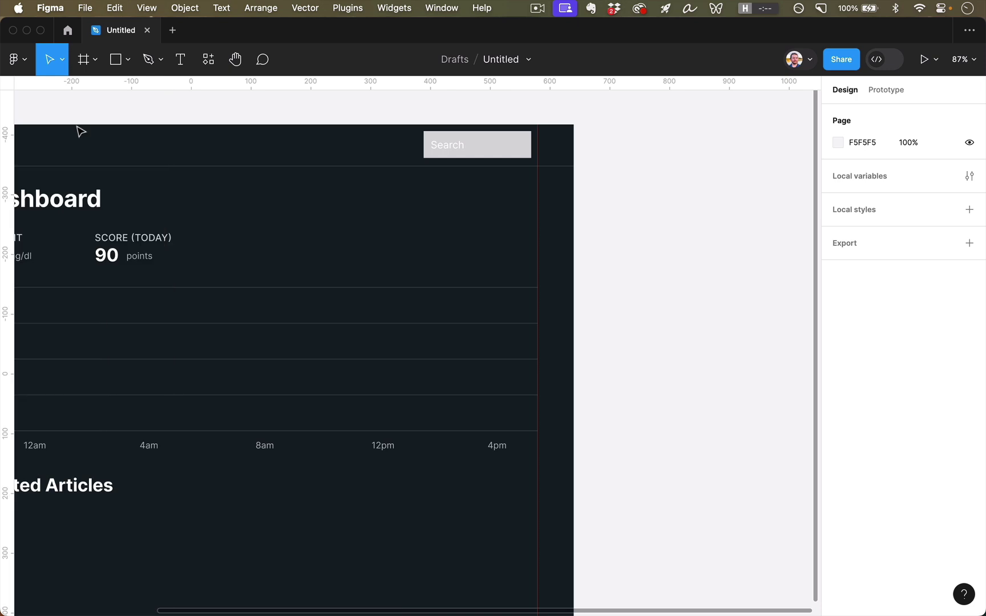
left_click(147, 8)
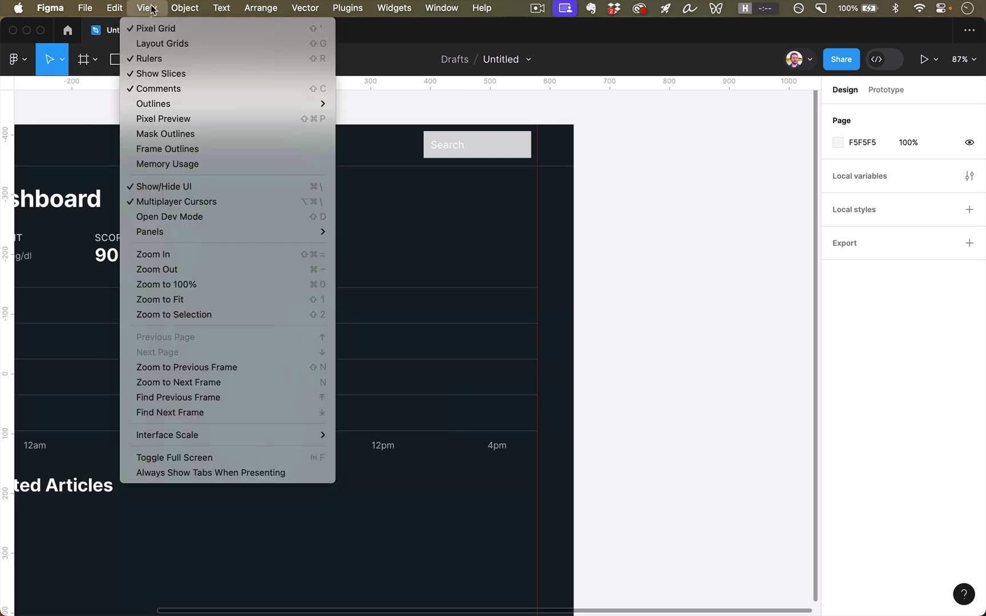
left_click(150, 9)
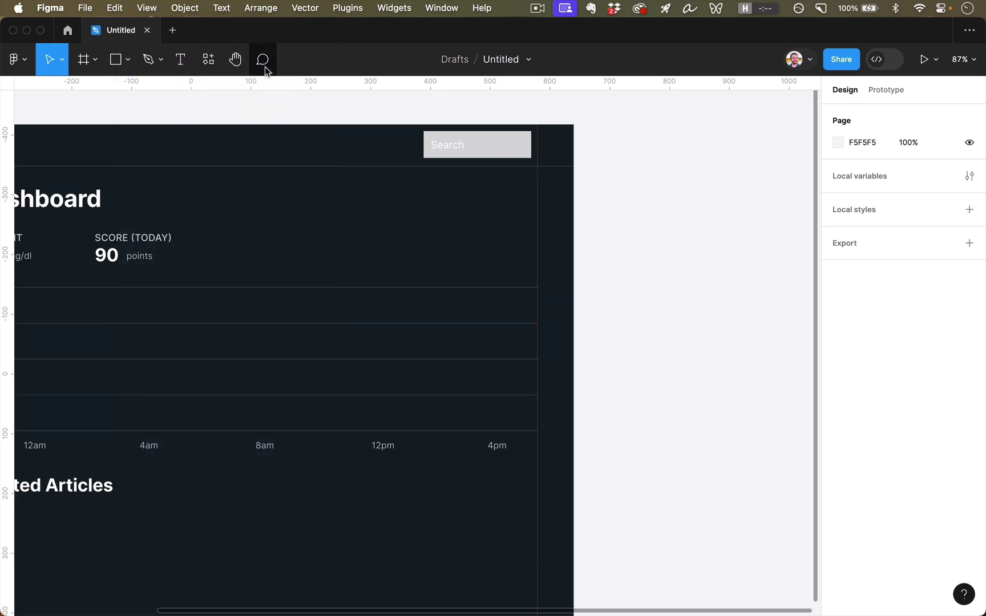
Set the search rectangle's fill to FFFFFF and its layer opacity to 10%
key("shift+1")
left_click(649, 120)
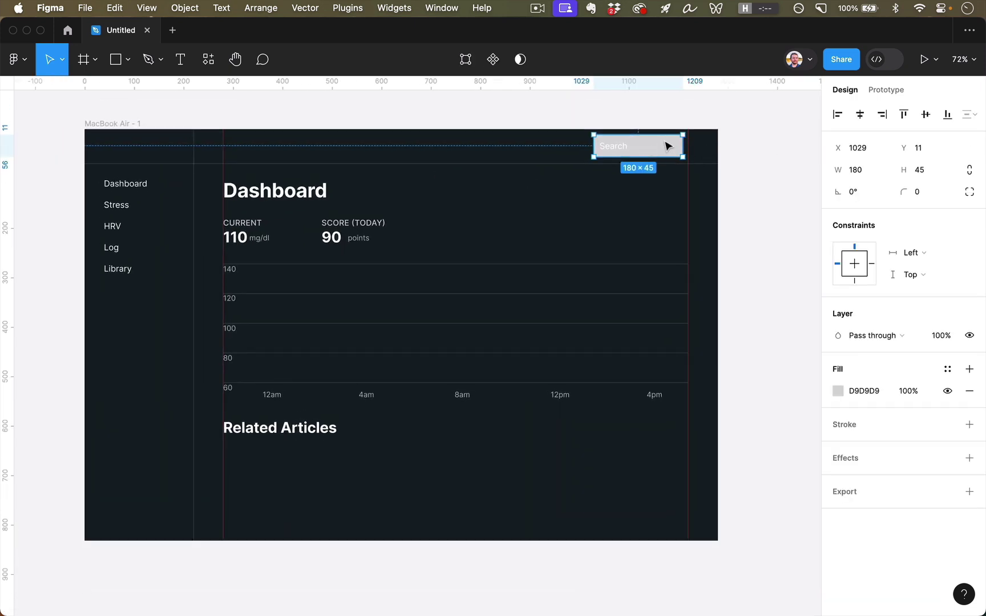
left_click(866, 393)
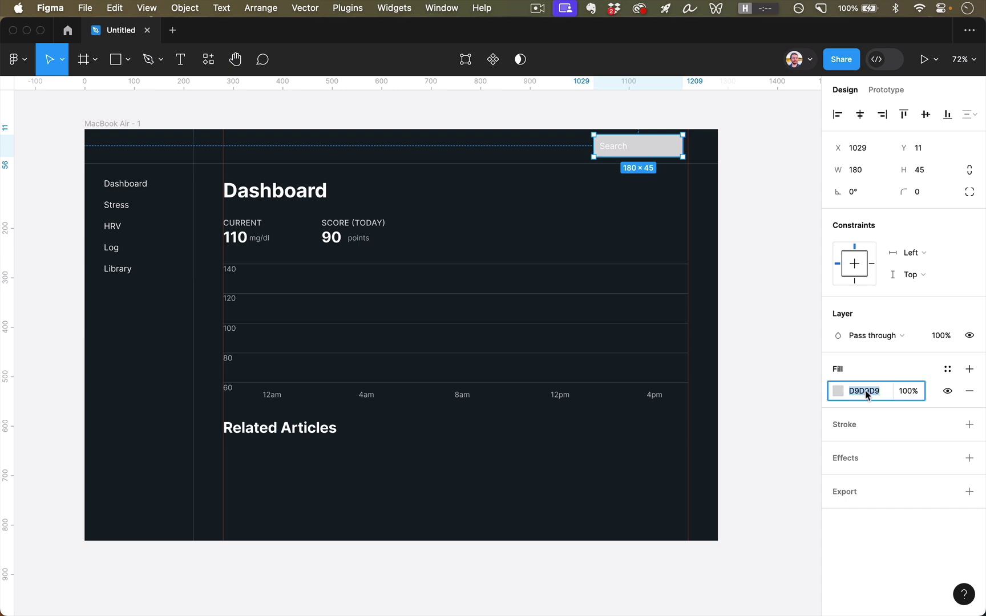
type("FFFFFF")
key("Return")
key("1")
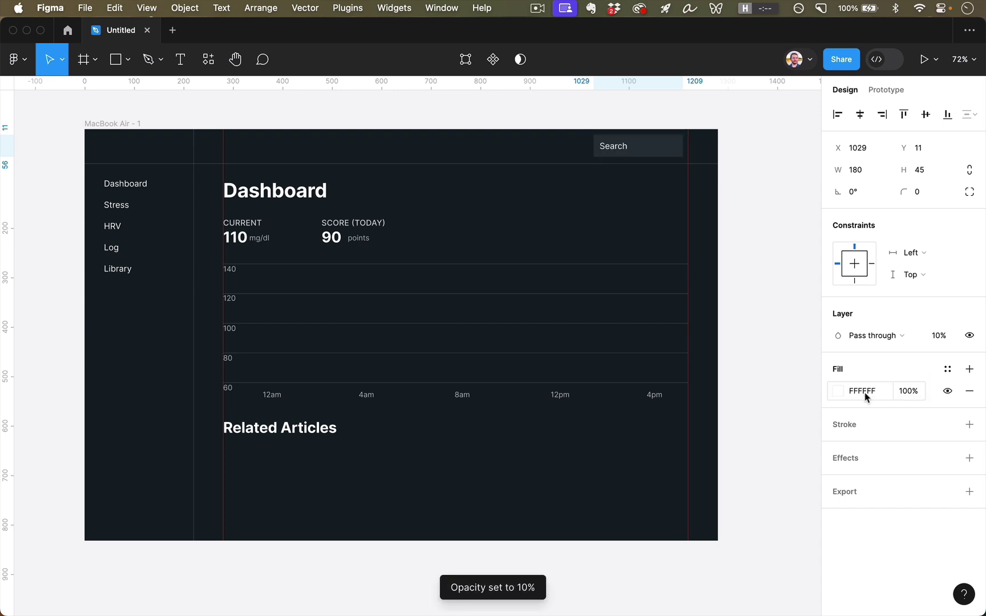
key("2")
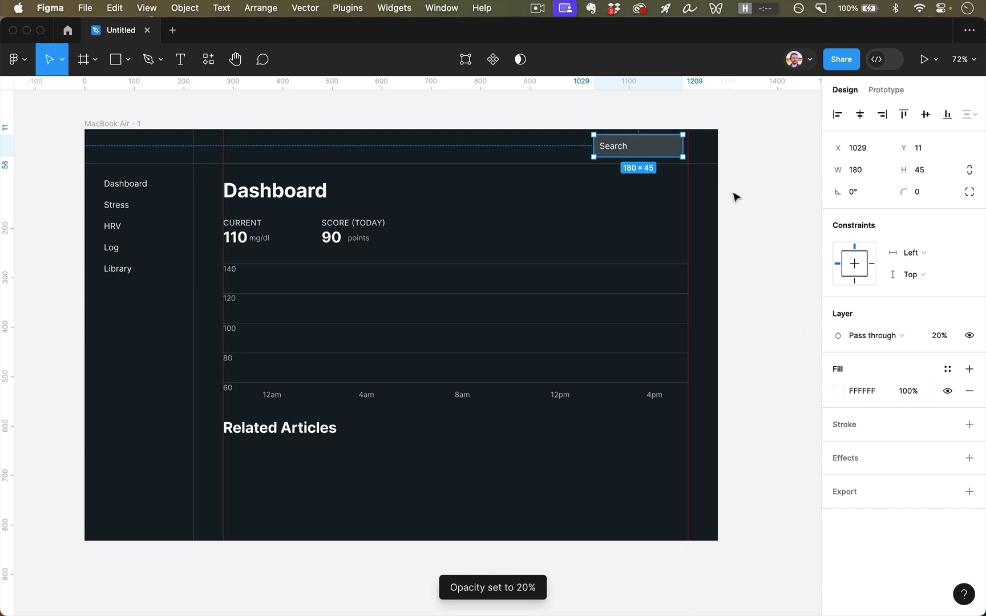
key("1")
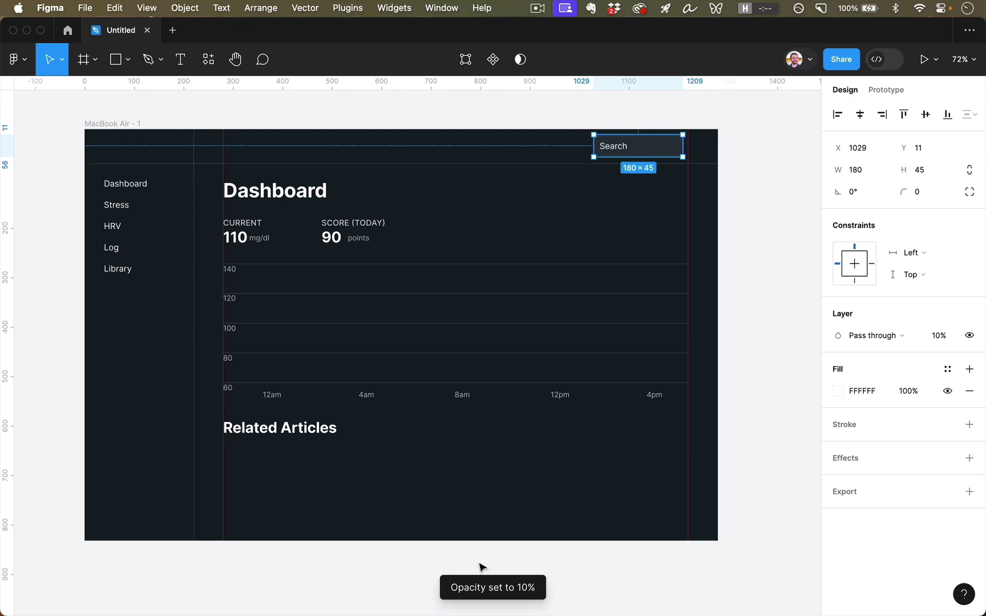
Place three copies of the search rectangle in a row below Related Articles, each 300 px wide and aligned to the layout grid columns
left_click_drag(666, 150, 295, 464)
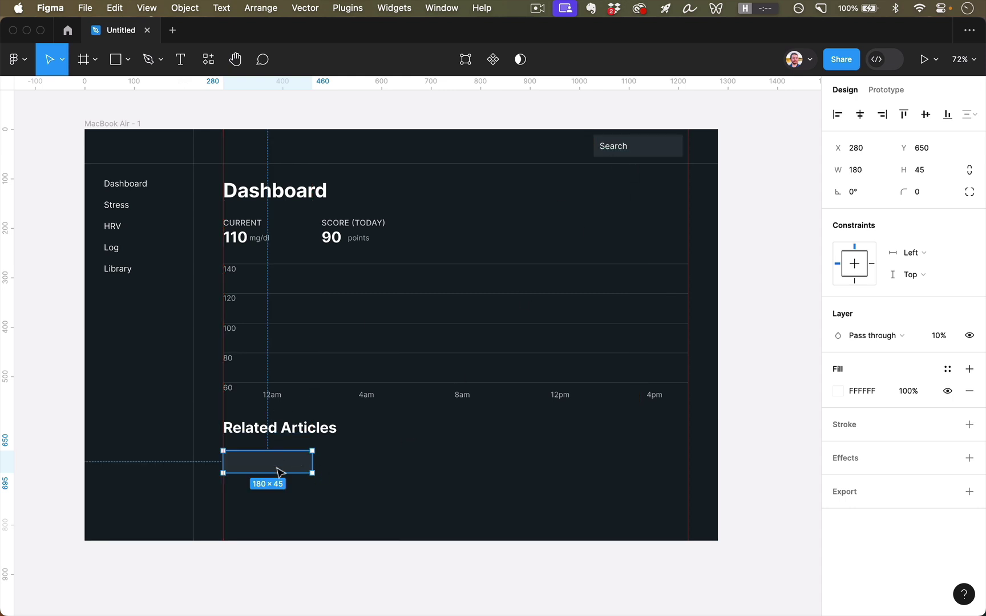
key("ctrl+g")
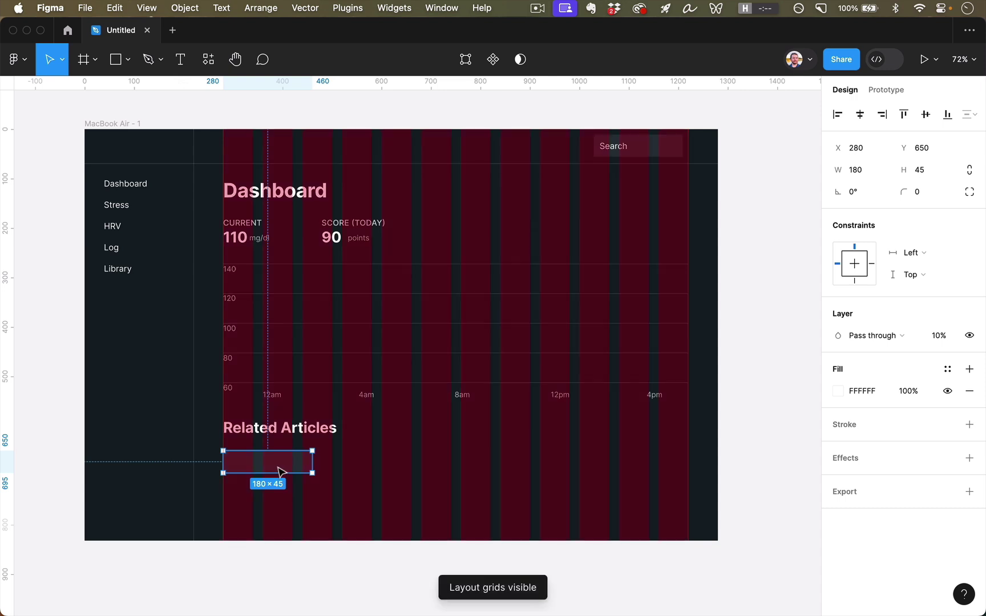
left_click_drag(313, 462, 494, 468)
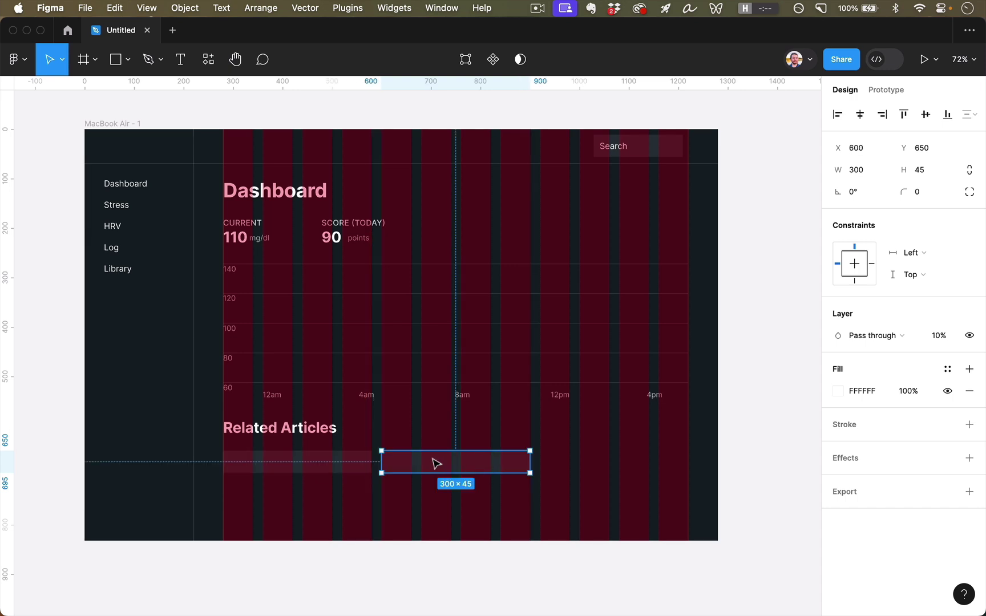
key("super+d")
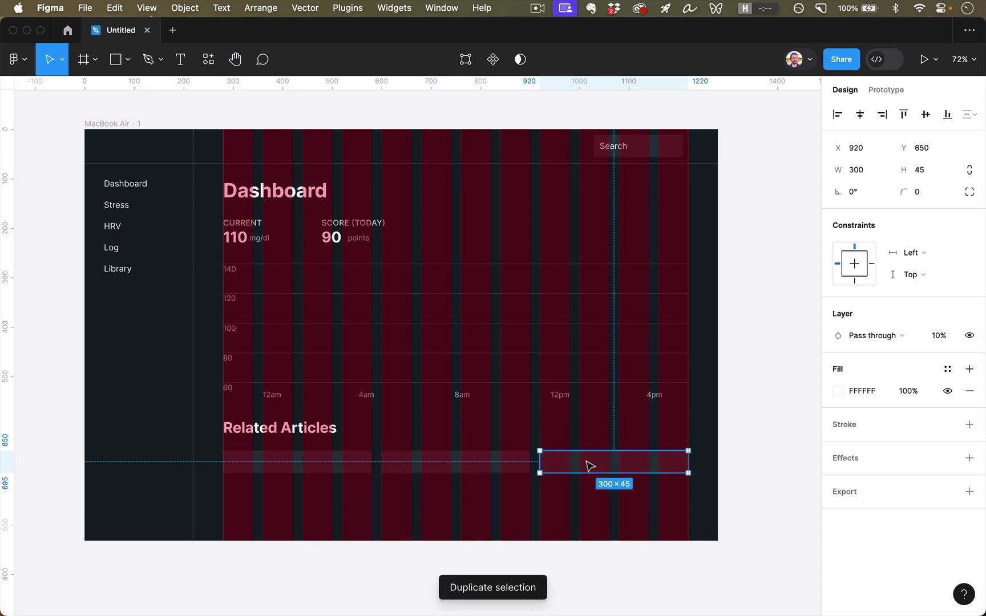
Make the three Related Articles rectangles taller together and hide the layout grid
left_click_drag(626, 507, 331, 514)
left_click(209, 495)
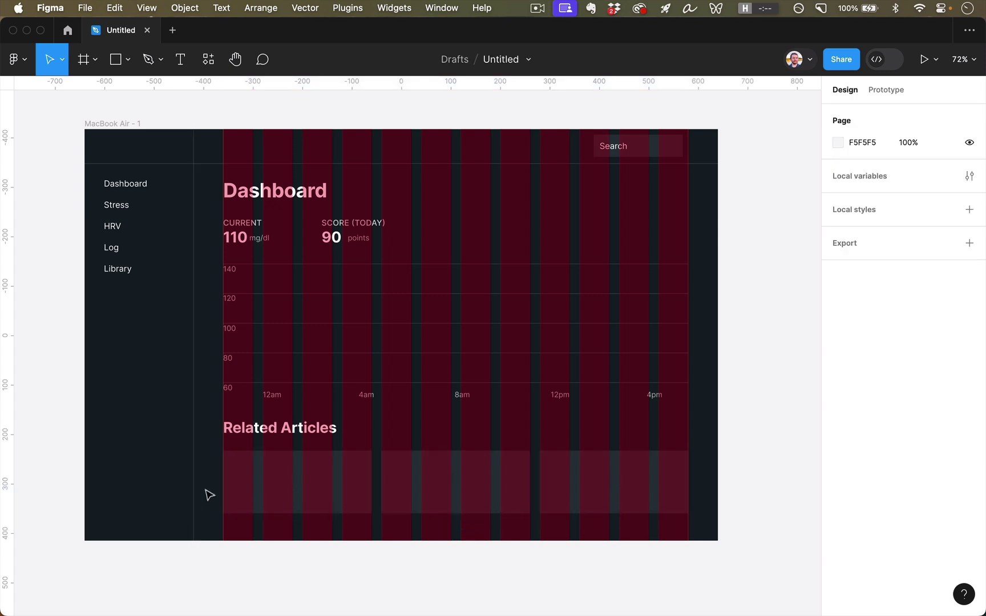
key("ctrl+g")
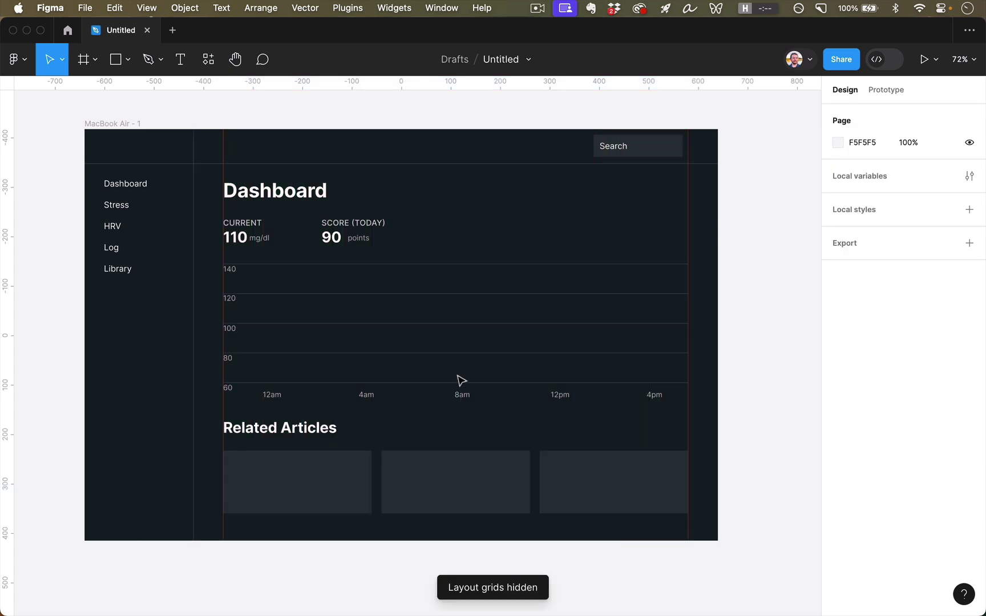
Hide the rulers and the interface and review the whole dashboard at 100% zoom
key("shift+0")
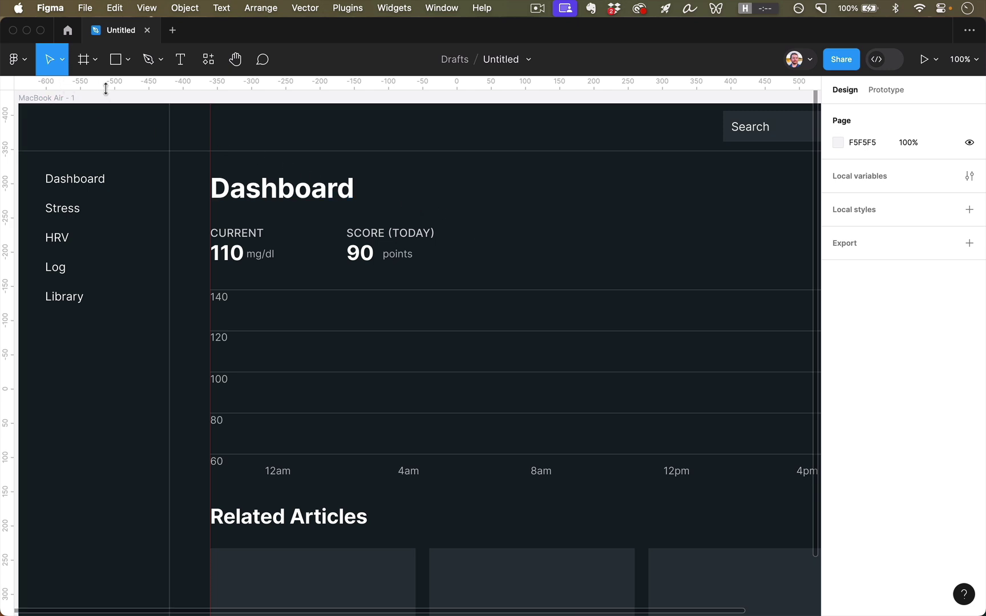
key("shift+r")
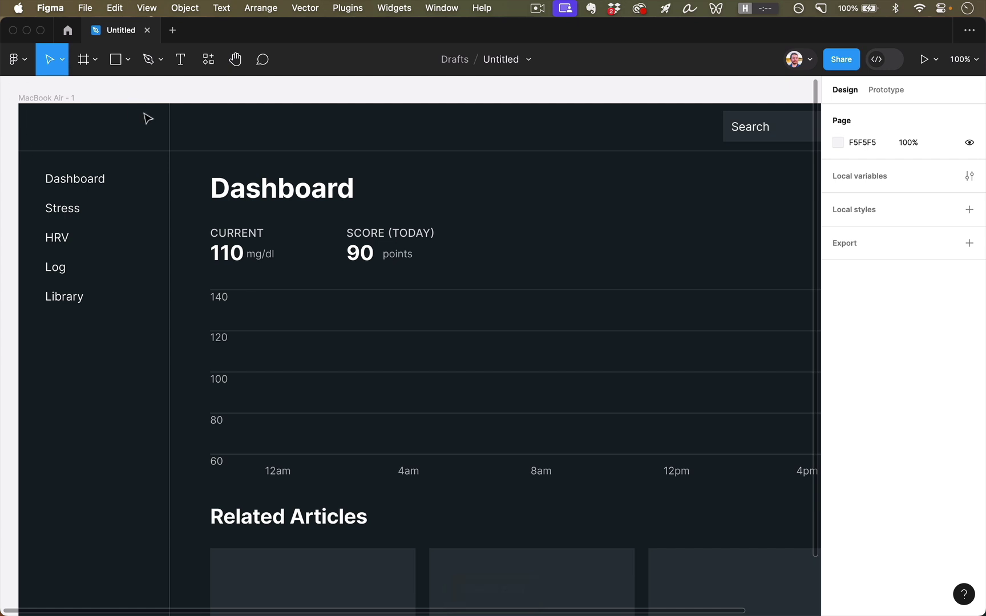
key("super+backslash")
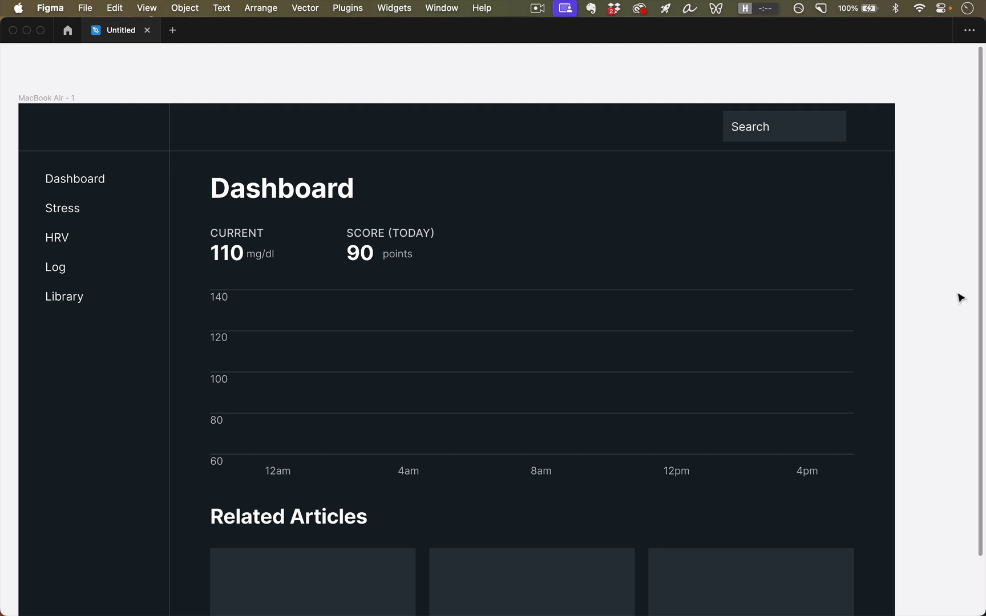
scroll(960, 297, "down", 2)
scroll(960, 298, "left", 3)
key("shift+0")
scroll(960, 297, "down", 1)
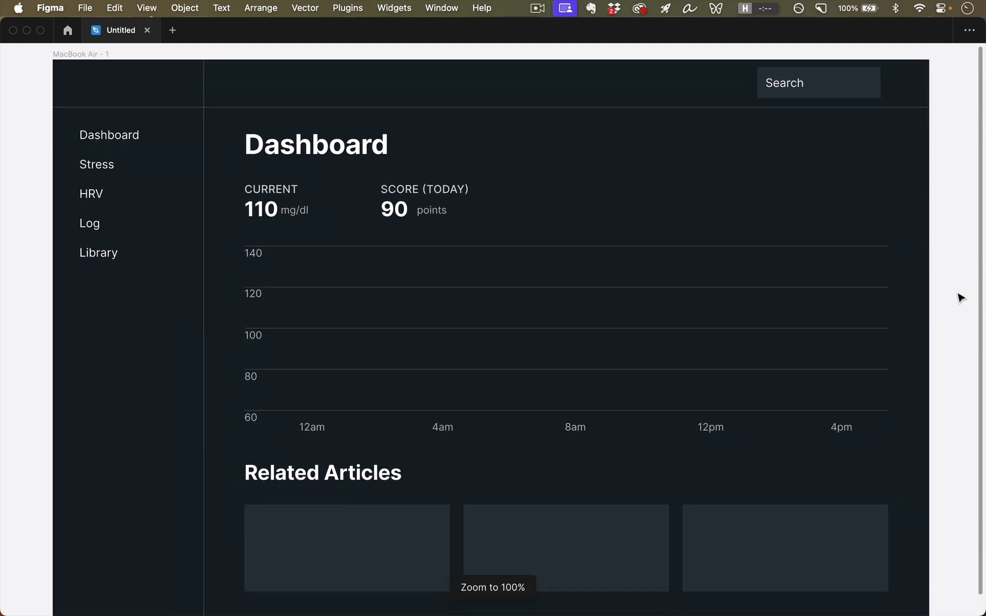
scroll(379, 271, "down", 1)
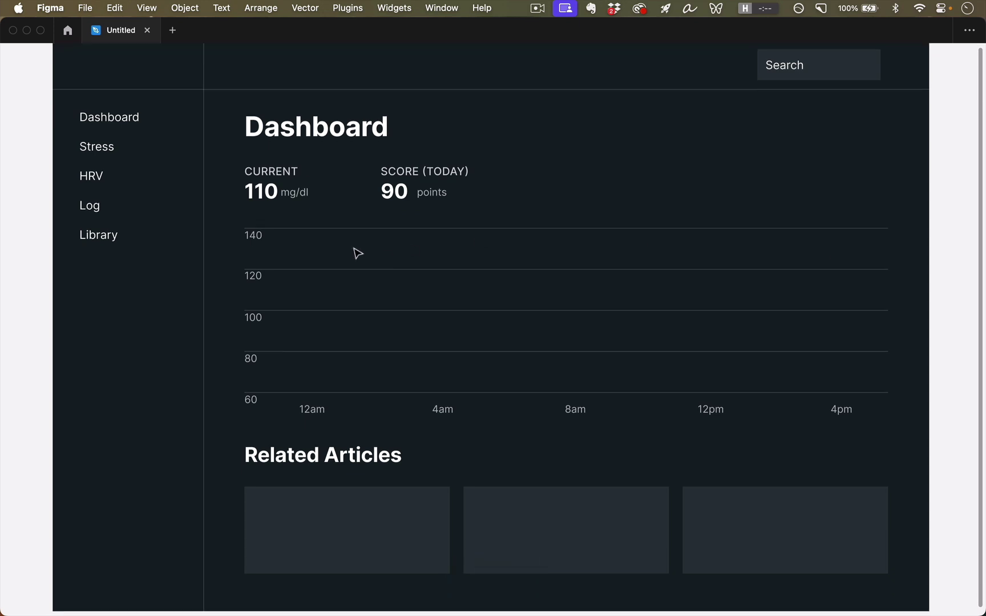
Move the Dashboard heading, metrics and chart down, and the Related Articles section farther down for more spacing
left_click_drag(222, 117, 869, 431)
left_click(233, 460)
left_click_drag(233, 459, 696, 577)
key("shift+Down")
key("shift+Down")
key("shift+Down")
key("shift+Down")
key("shift+Down")
key("shift+Down")
key("shift+Down")
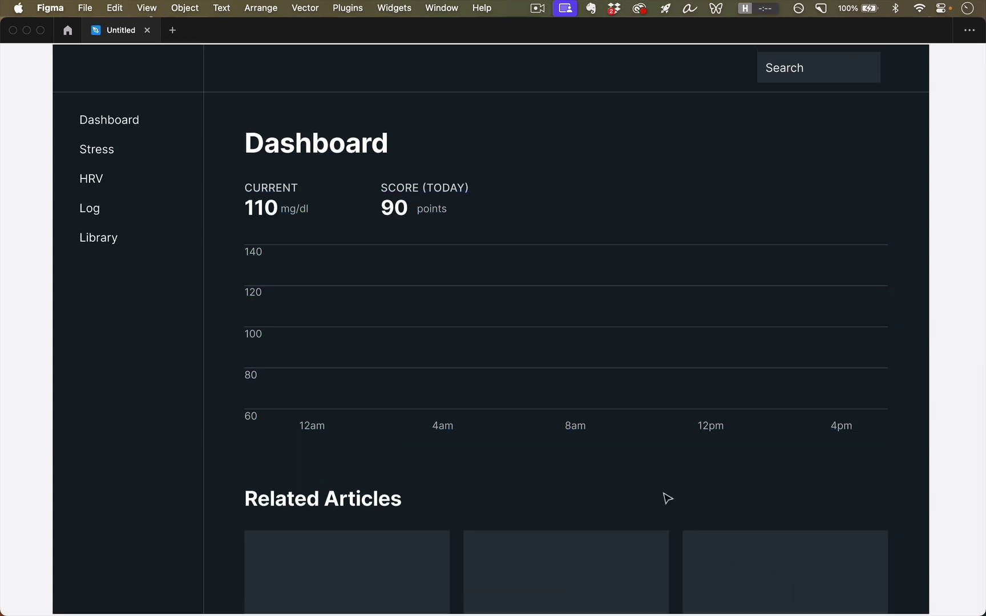
Restore the interface and draw a circle of about 47 × 47 px beside the search box in the header
scroll(667, 499, "up", 3)
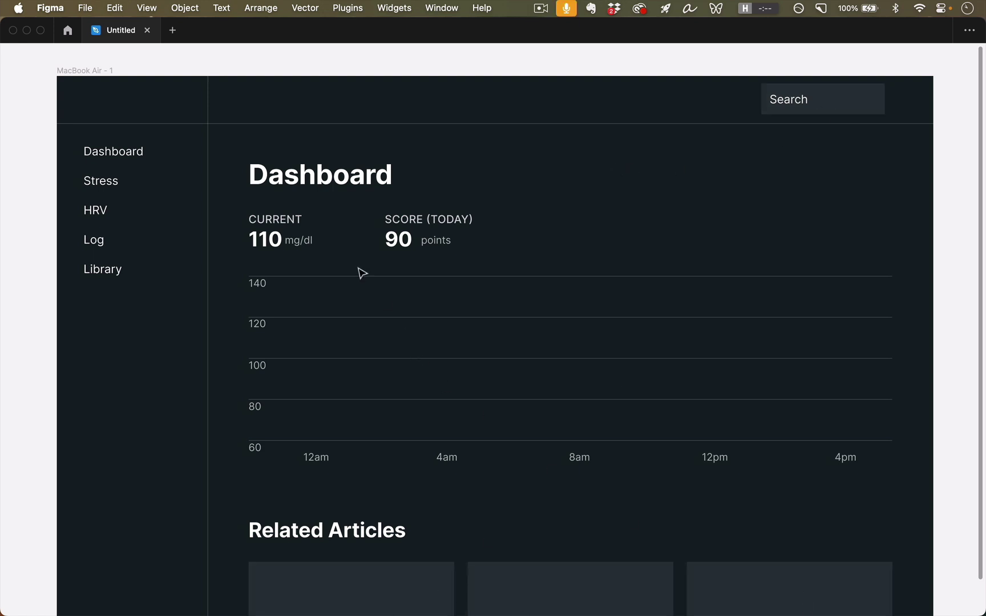
key("super+backslash")
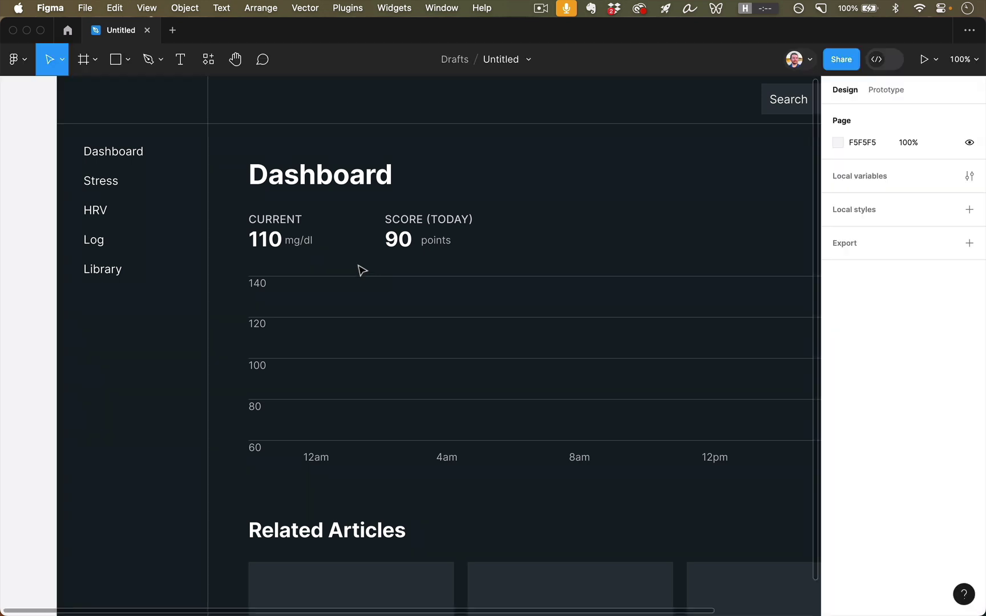
left_click(128, 61)
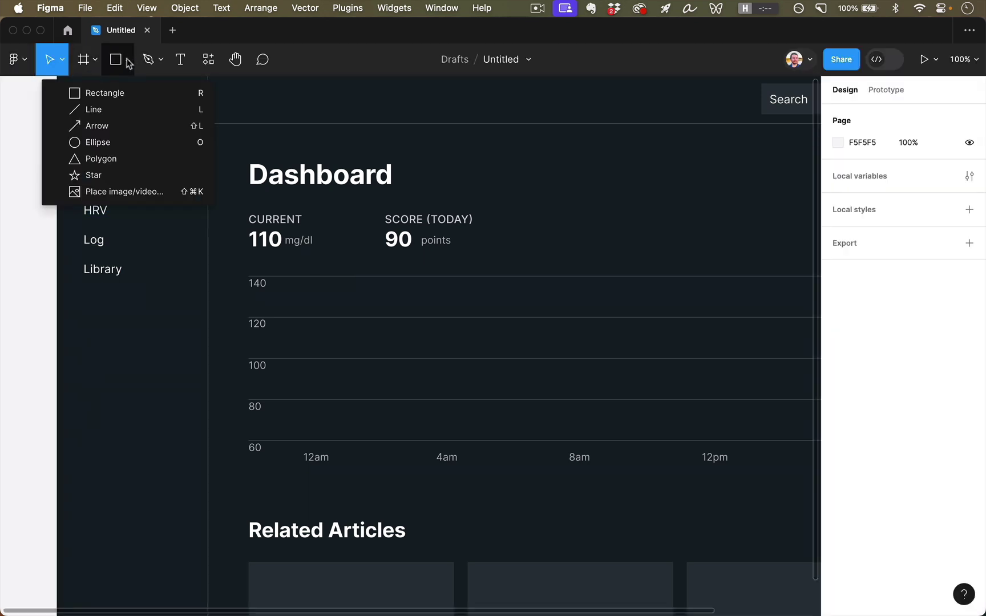
left_click(100, 148)
scroll(493, 125, "right", 10)
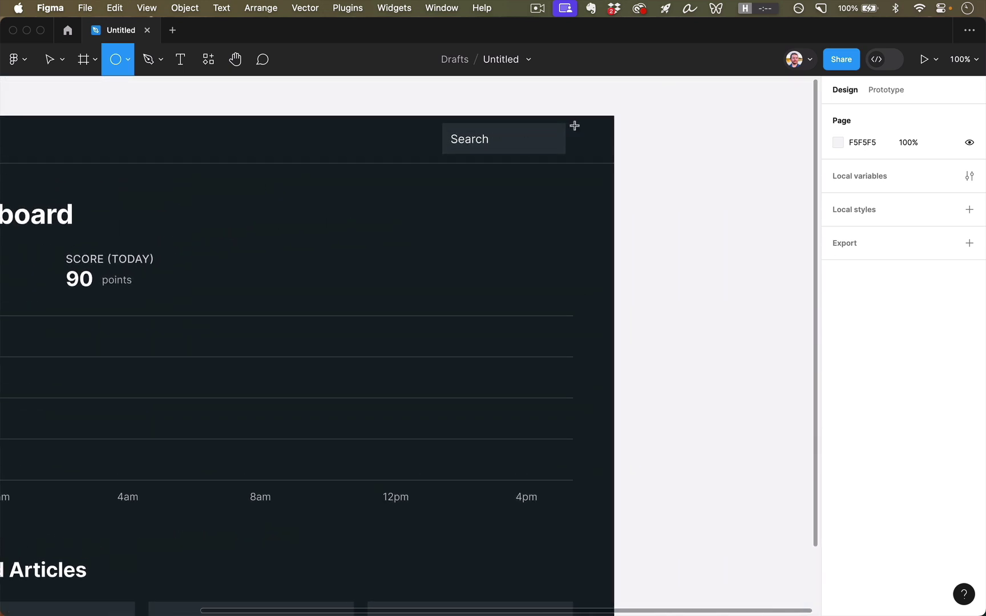
left_click_drag(578, 125, 607, 155)
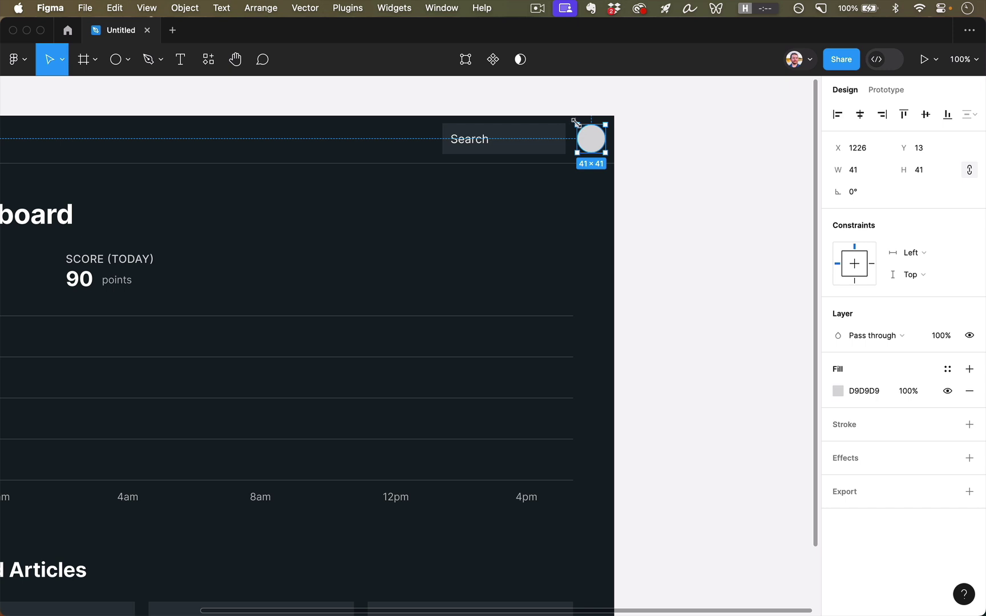
left_click_drag(576, 122, 573, 118)
left_click(668, 159)
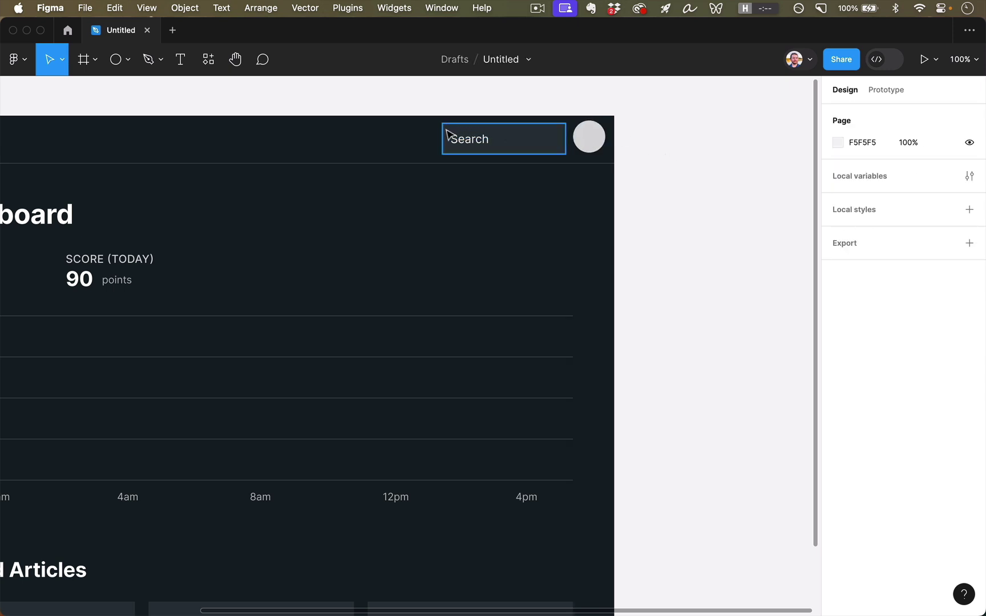
Show the rulers and shift the search box, its text and the circle so the circle's outer edge meets the right margin guide
left_click_drag(426, 134, 632, 148)
key("shift+Left")
key("shift+Left")
key("Left")
key("Left")
key("Left")
key("Left")
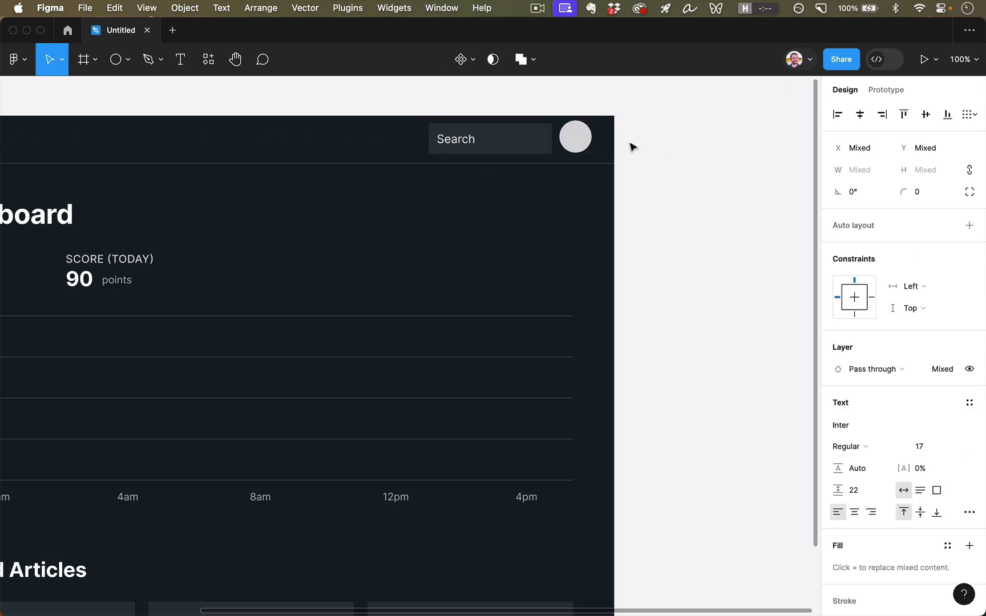
key("shift+r")
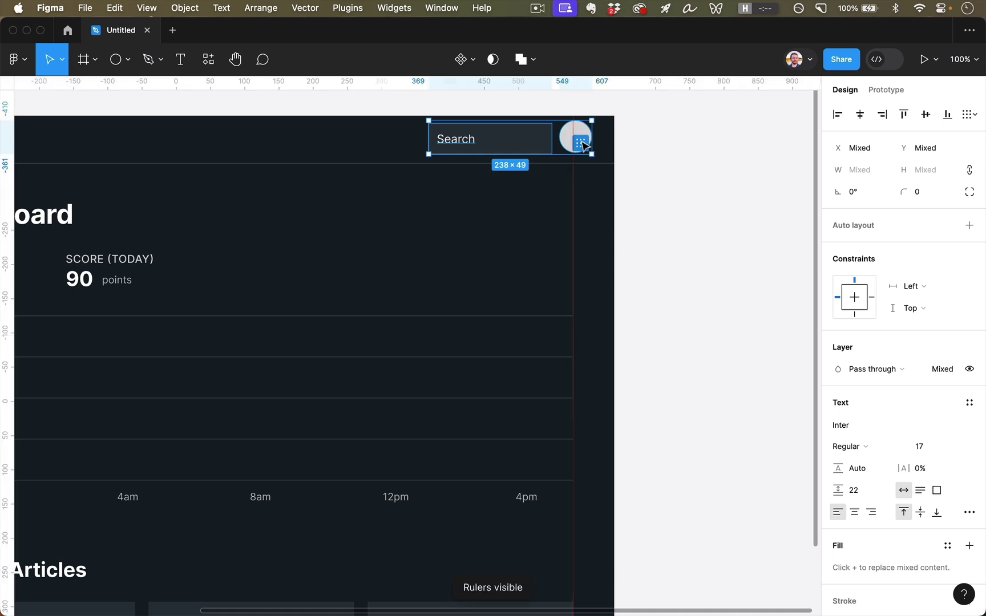
left_click_drag(537, 142, 518, 144)
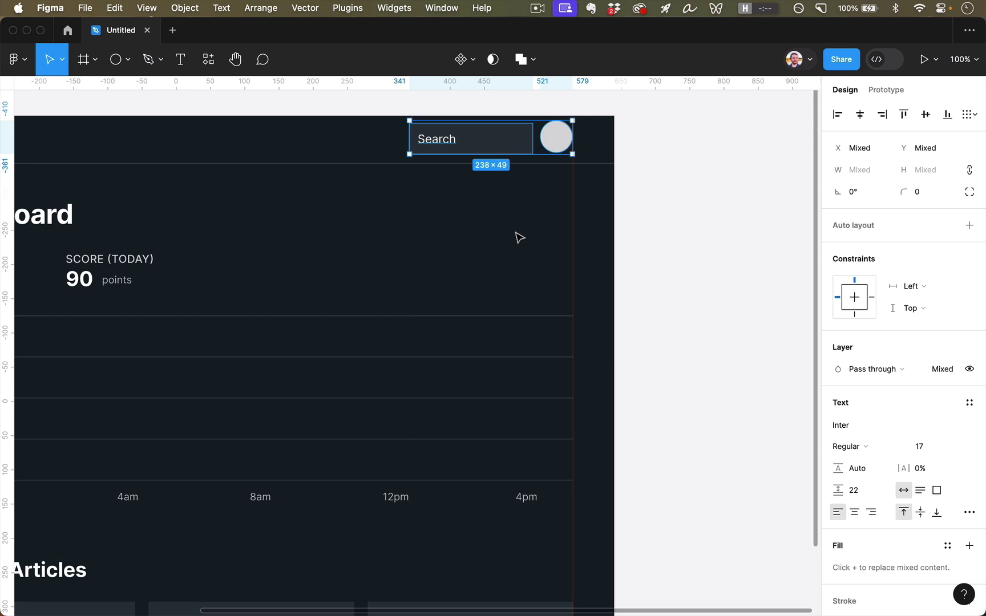
Move the search rectangle to Y 12 and reduce its height to 44 px
left_click(520, 238)
left_click(528, 140)
scroll(542, 143, "up", 5)
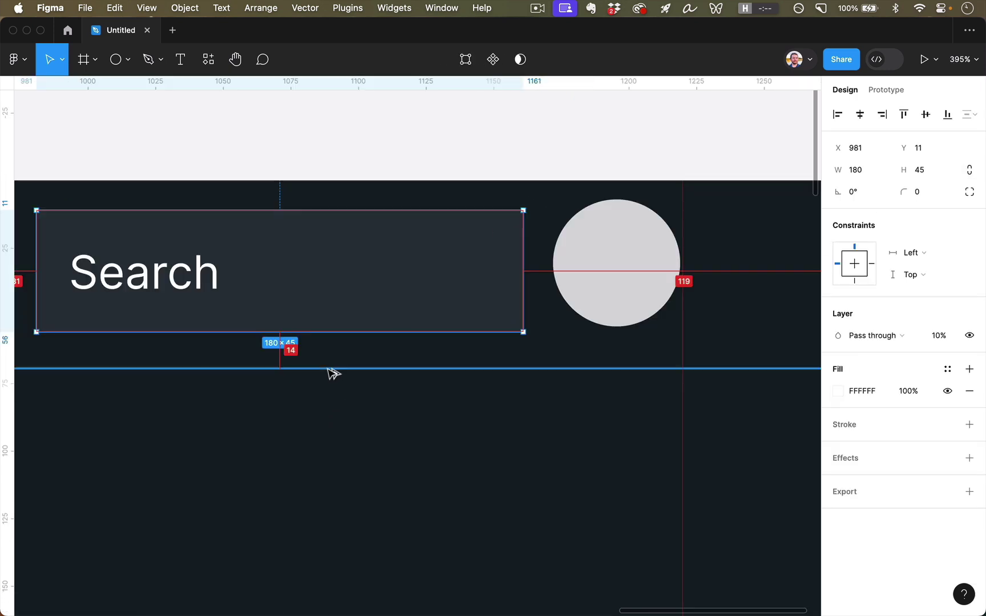
key("Down")
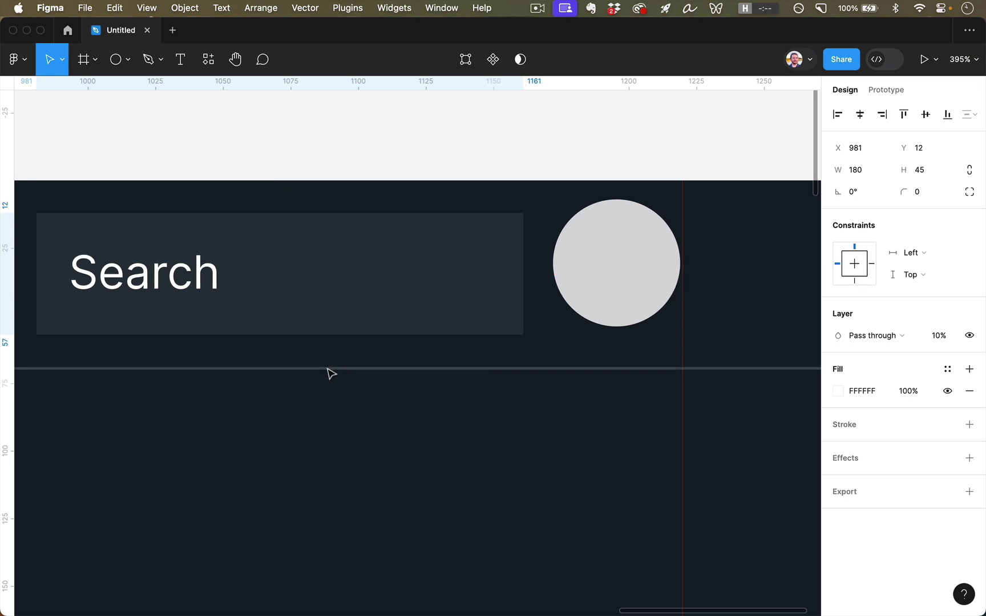
key("super+Up")
Resize the header circle to 44 × 44 px and place it at X 1176, Y 12, level with the search rectangle
left_click(636, 268)
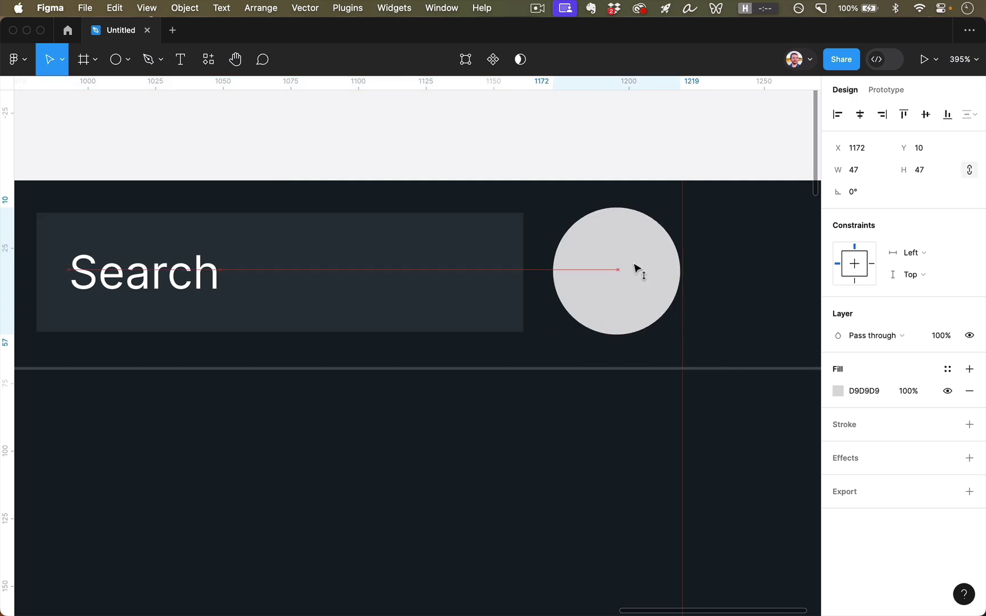
left_click_drag(678, 341, 666, 337)
left_click_drag(634, 293, 639, 293)
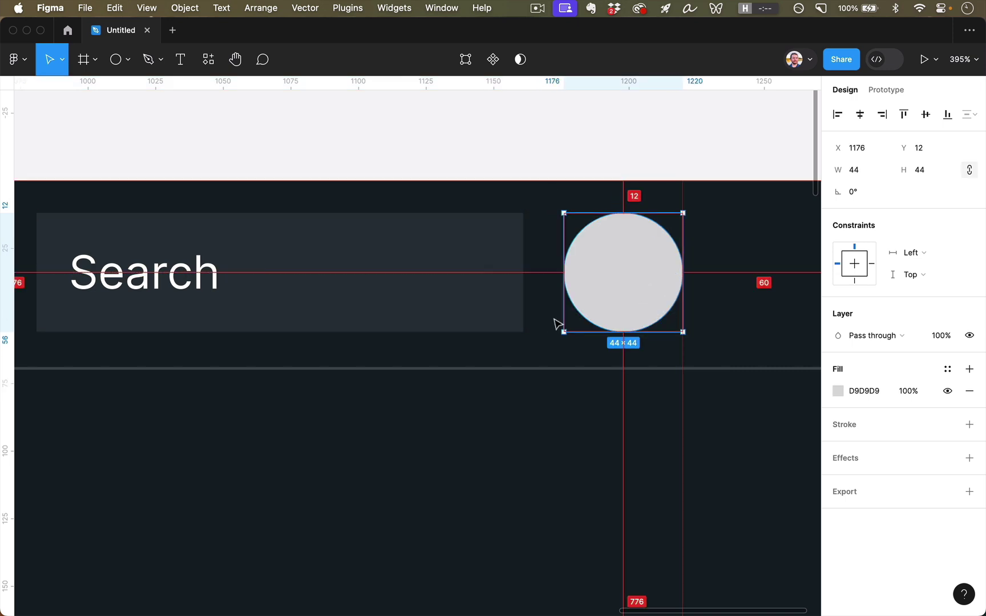
left_click(504, 330)
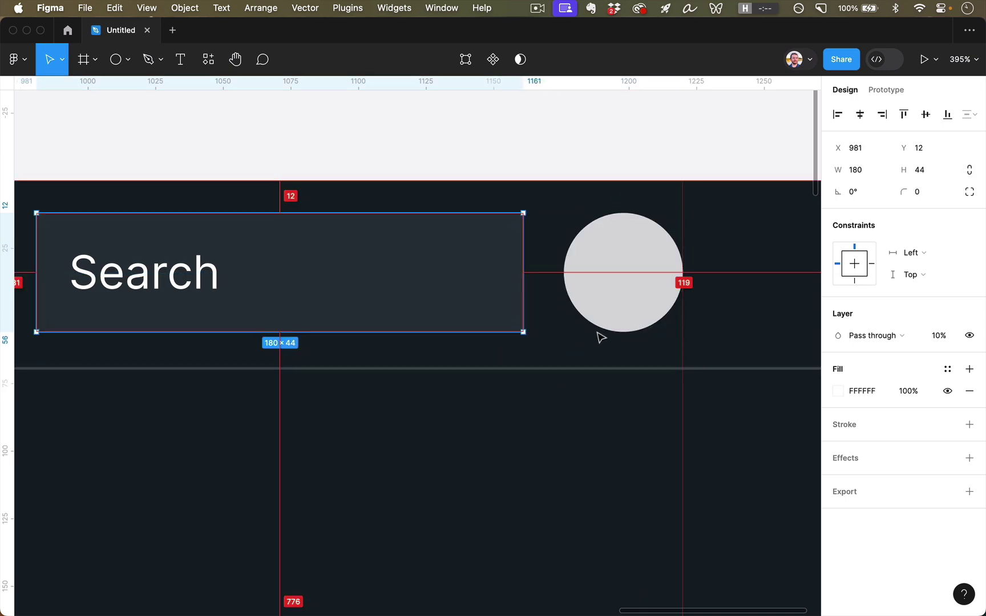
Nudge the search rectangle, its text and the circle slightly down together, and return to 100% zoom
left_click_drag(39, 194, 634, 333)
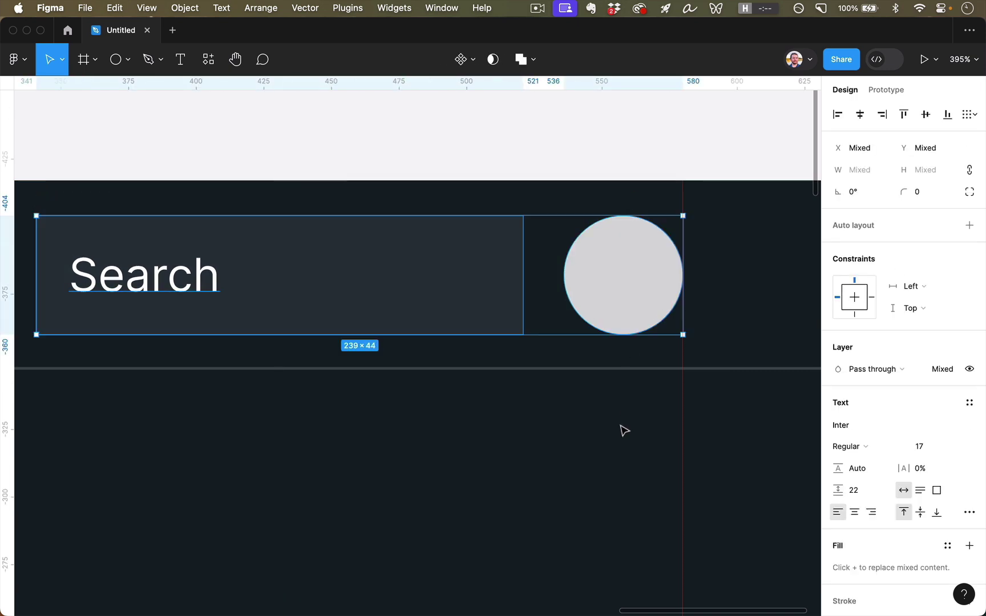
key("Escape")
key("shift+0")
scroll(428, 420, "down", 5)
scroll(429, 420, "left", 5)
scroll(414, 421, "down", 2)
scroll(414, 422, "right", 1)
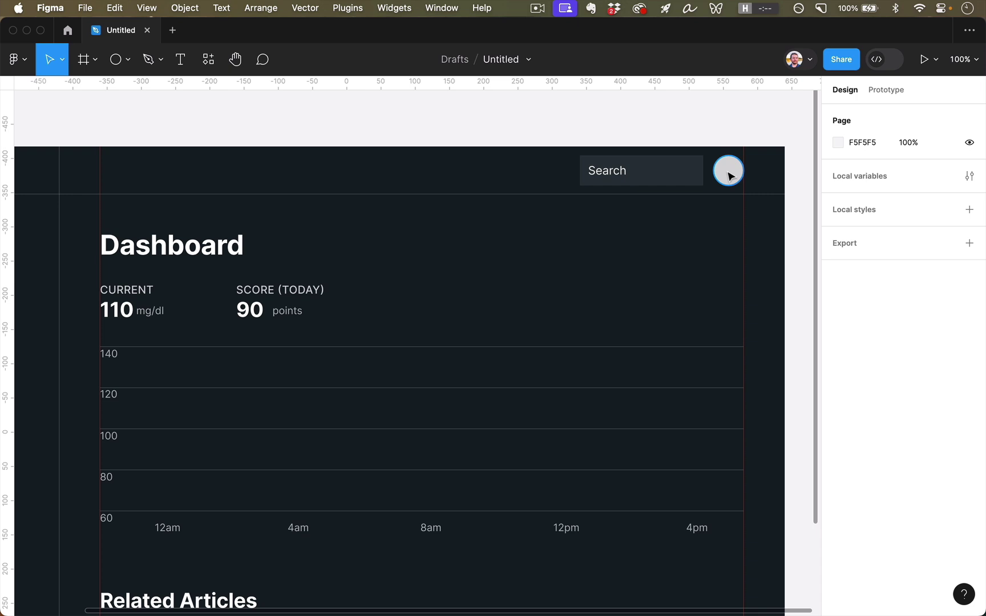
Open the Figma Community from the plugin browser and search it for "material design icons"
left_click(207, 59)
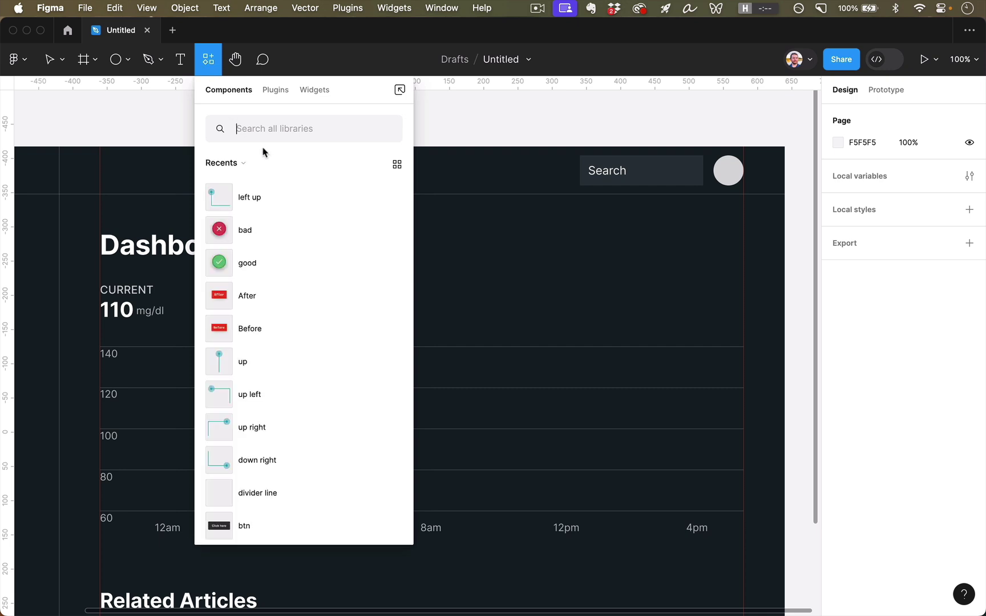
scroll(351, 249, "down", 1)
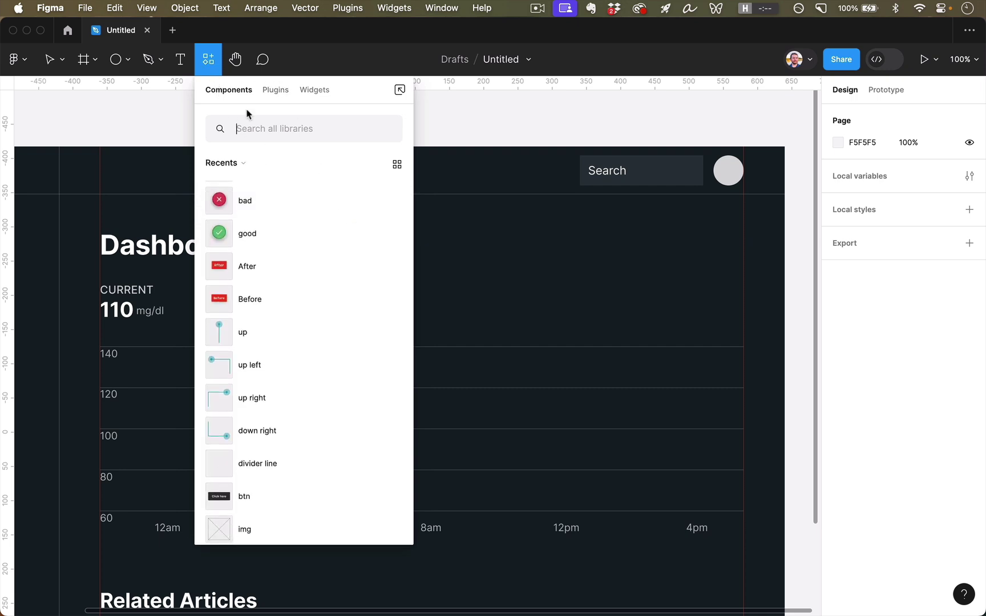
left_click(281, 90)
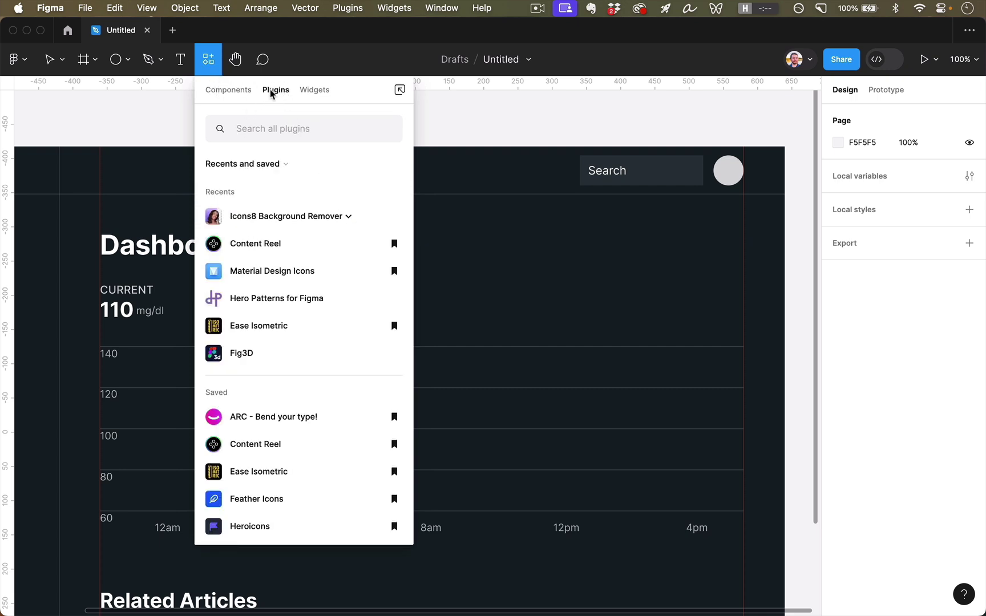
scroll(335, 260, "down", 10)
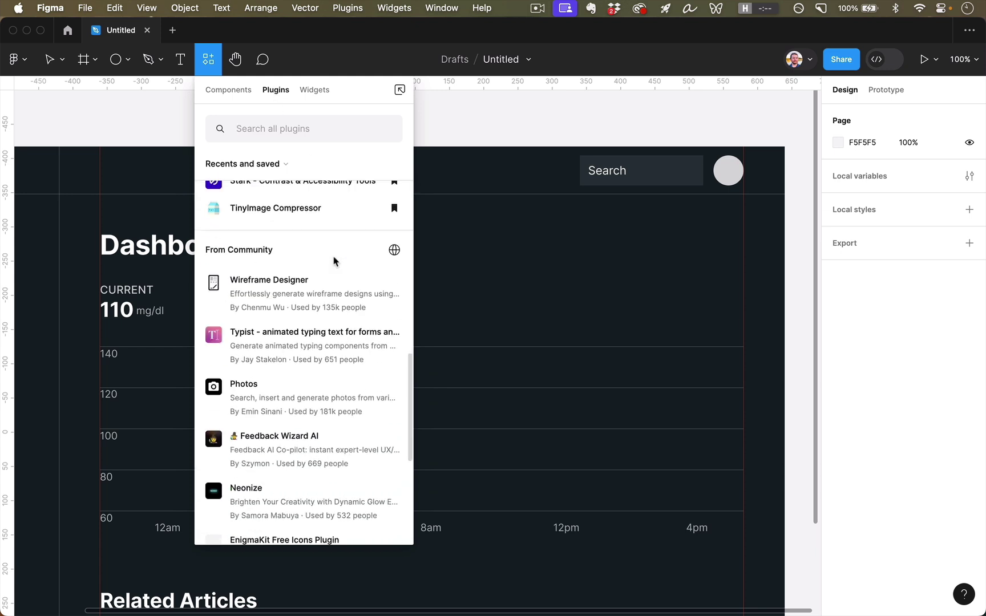
left_click(394, 251)
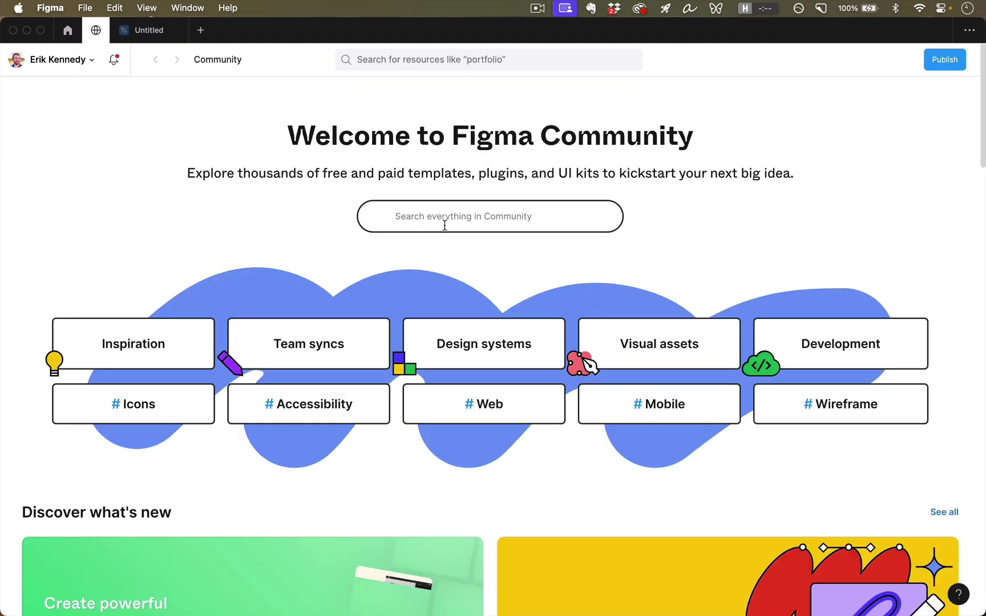
left_click(444, 217)
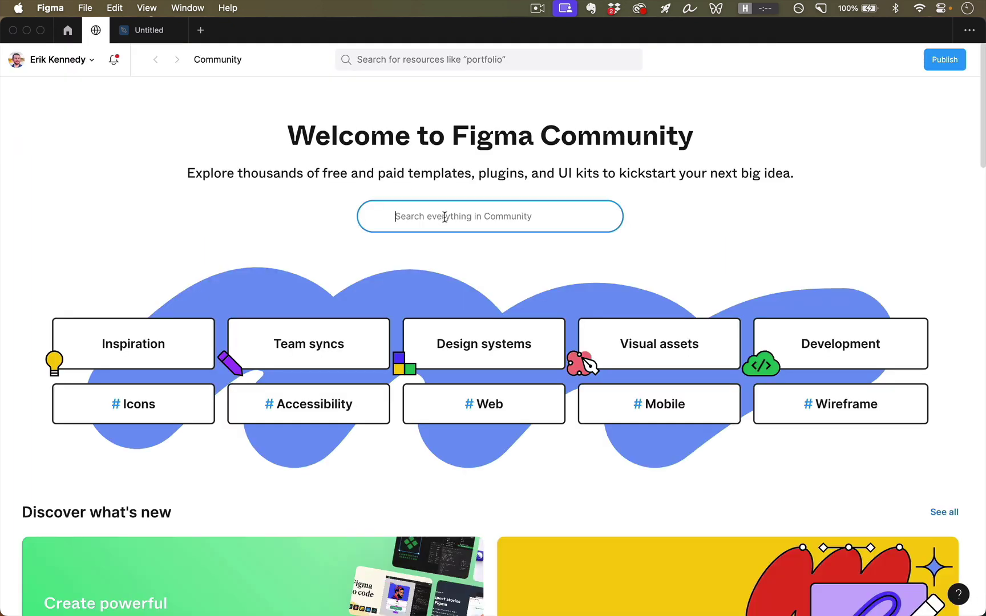
type("material design icons")
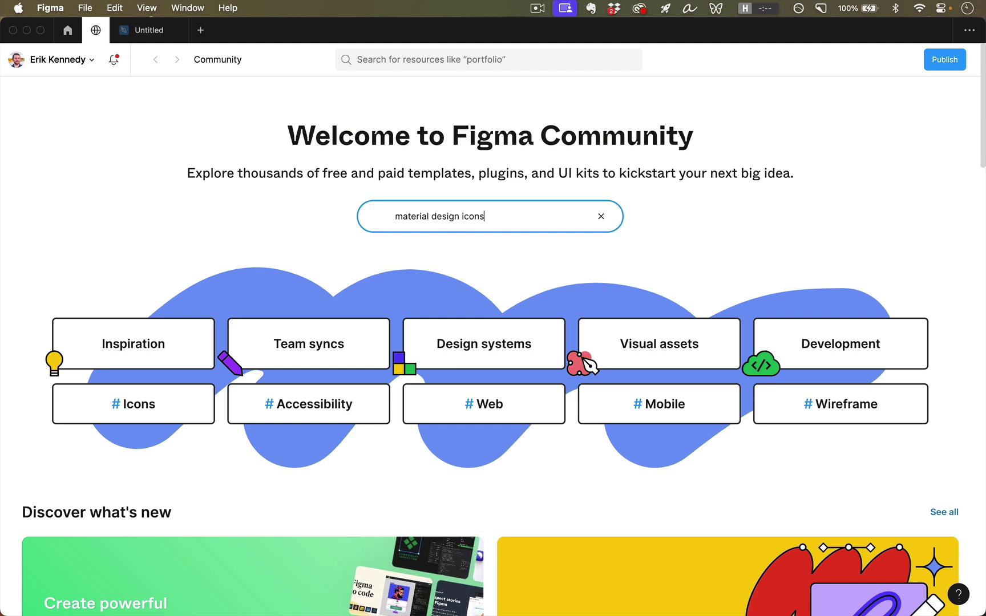
key("Return")
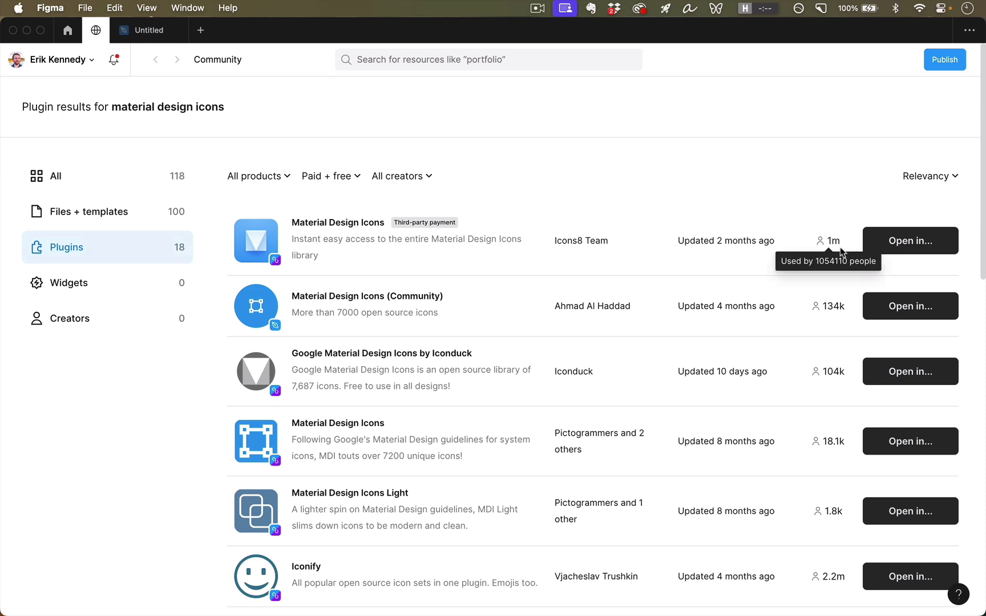
Run the Icons8 Team's Material Design Icons plugin in the Untitled file and move its window clear of the sidebar menu
left_click(907, 245)
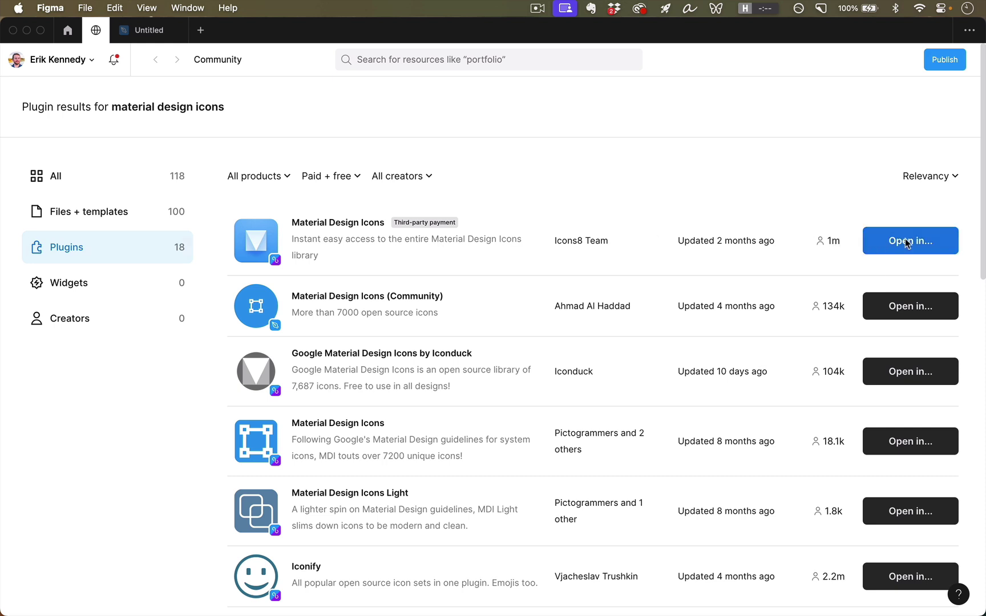
left_click(892, 244)
left_click(844, 304)
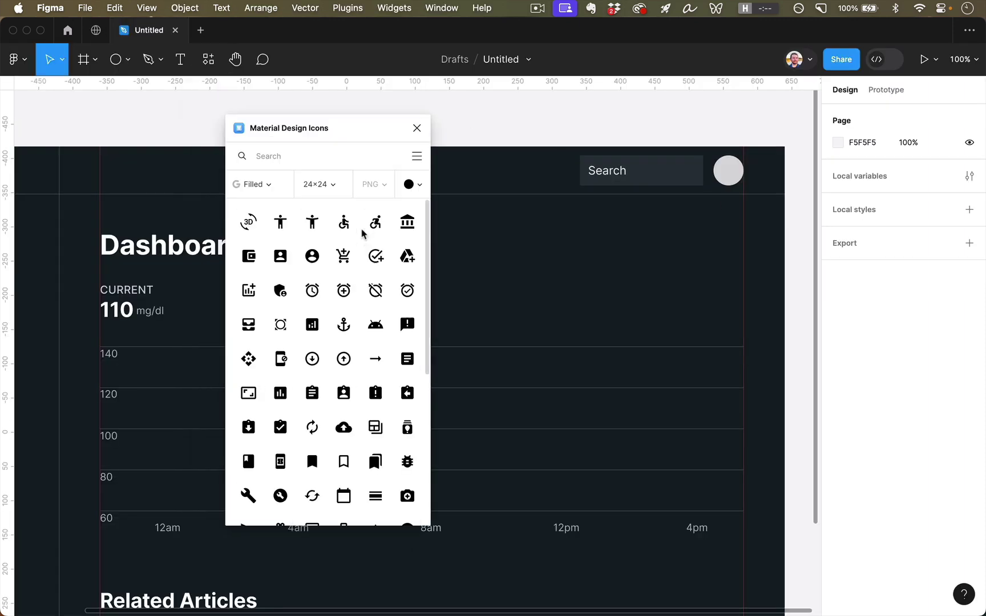
mouse_move(360, 131)
left_mouse_down()
mouse_move(440, 132)
mouse_move(366, 137)
left_mouse_up()
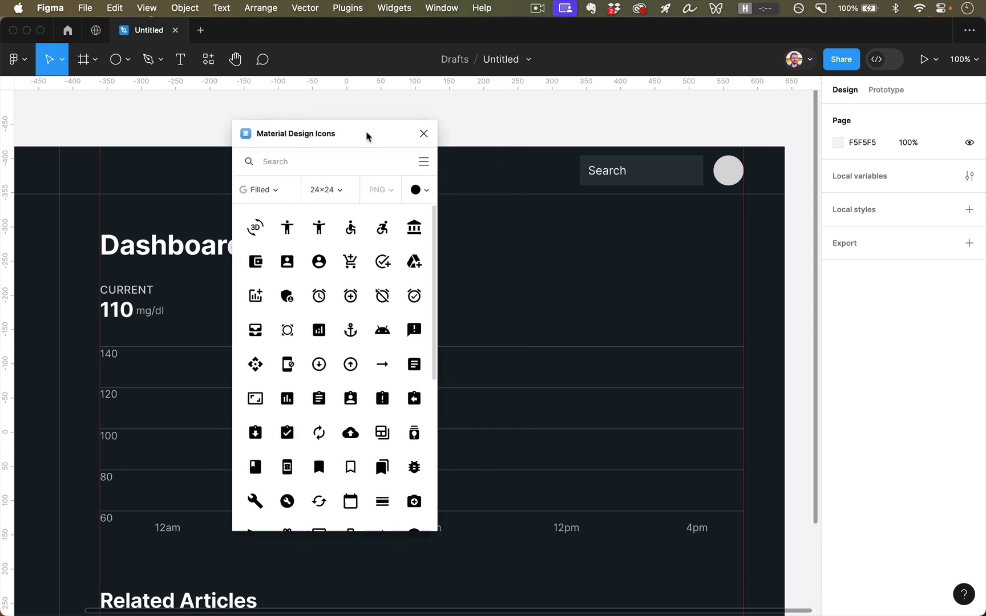
scroll(147, 277, "left", 3)
scroll(148, 277, "left", 3)
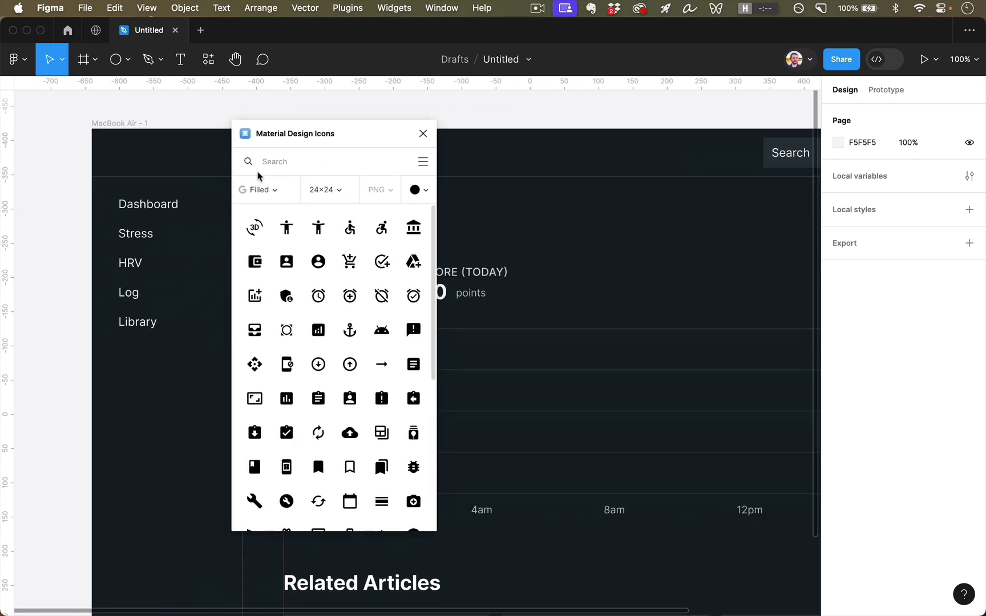
left_click_drag(279, 128, 326, 130)
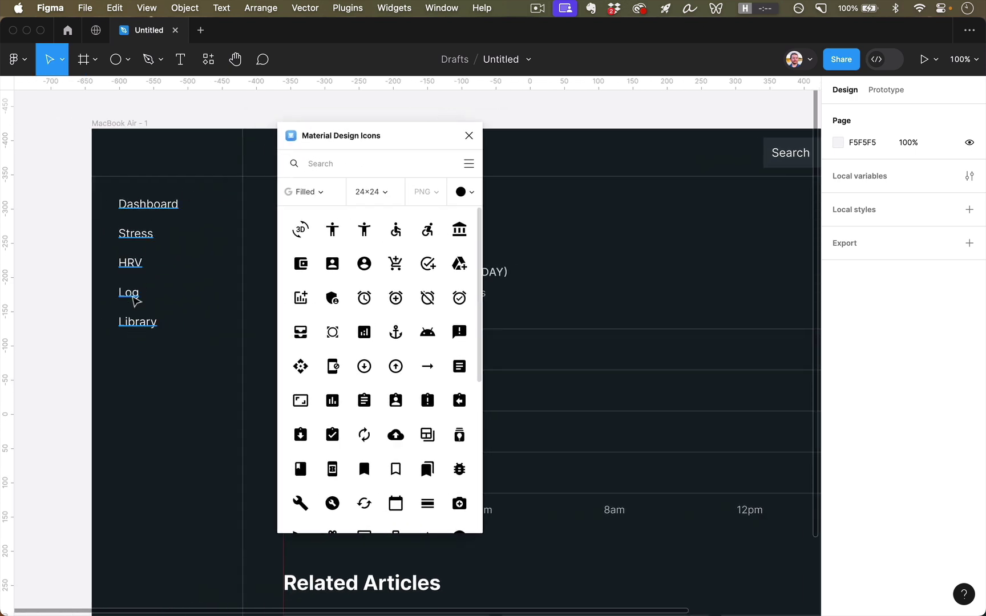
Find "chart" and "favorite" icons and place a line-chart icon and the filled Favorite heart on the canvas beside the frame
left_click(362, 161)
type("chart")
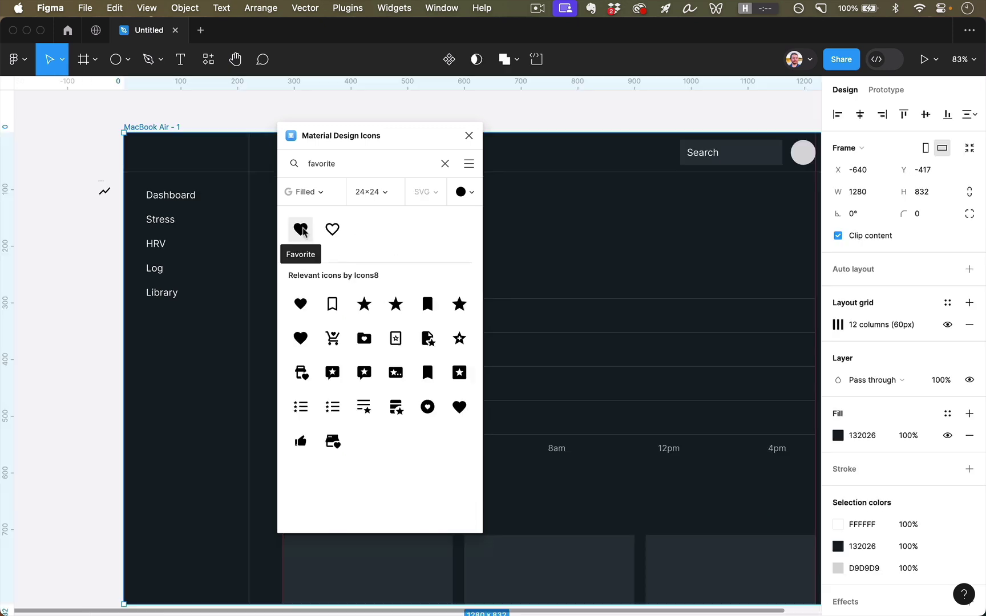
left_click_drag(300, 229, 101, 225)
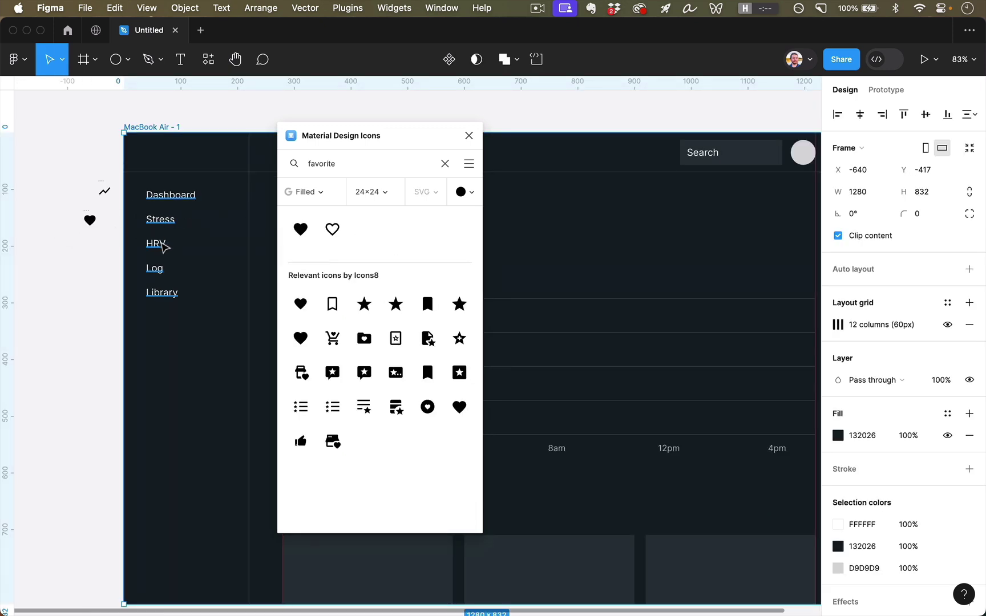
Search for "notifications" and place the filled bell icon beneath the heart outside the frame
double_click(315, 165)
type("notifications")
left_click_drag(332, 230, 89, 259)
Search for "list" and "bookmark" and place the List icon and the outlined bookmark icon beneath the other icons
double_click(344, 162)
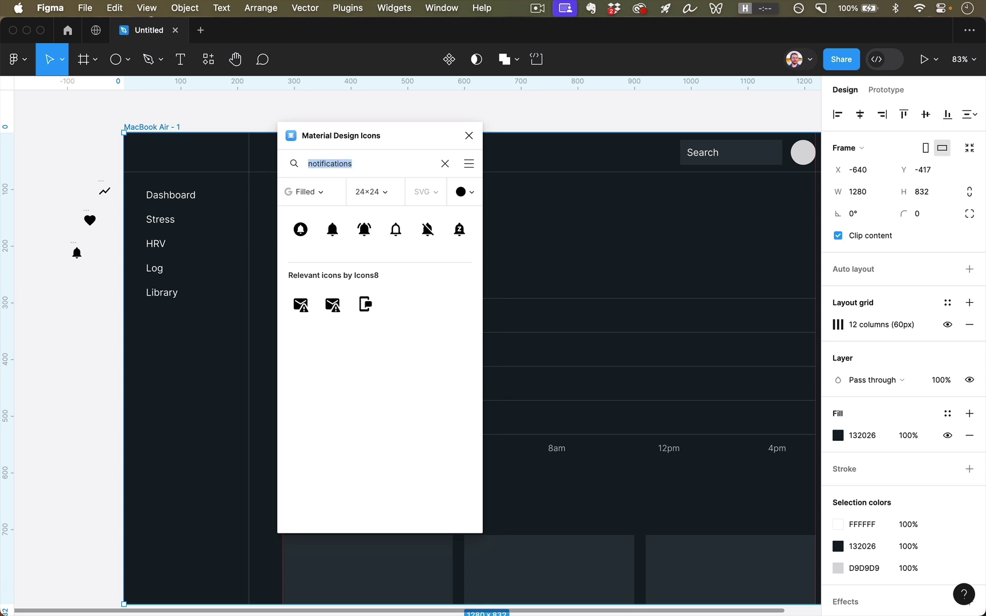
type("list")
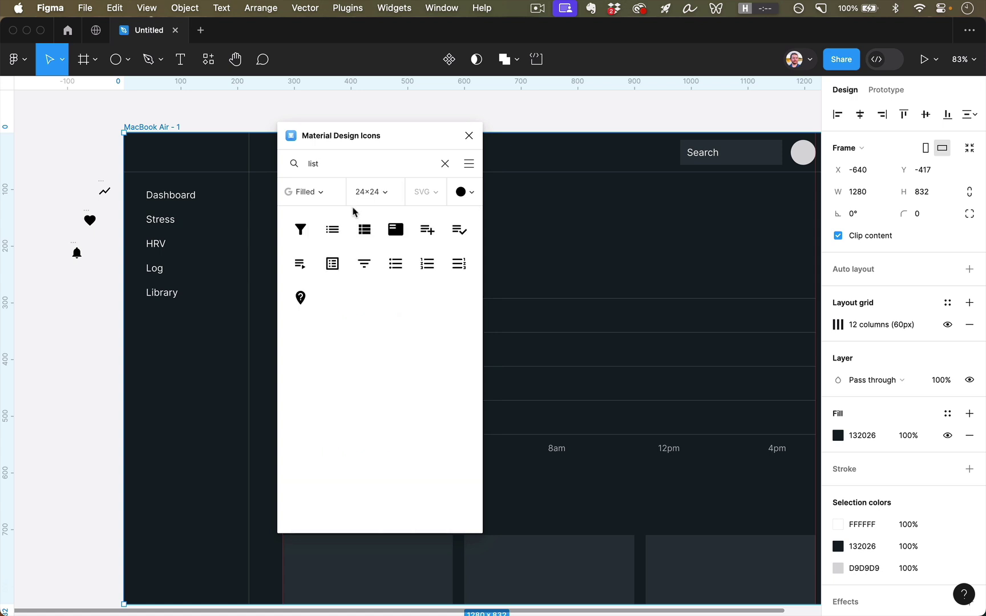
left_click_drag(331, 229, 122, 299)
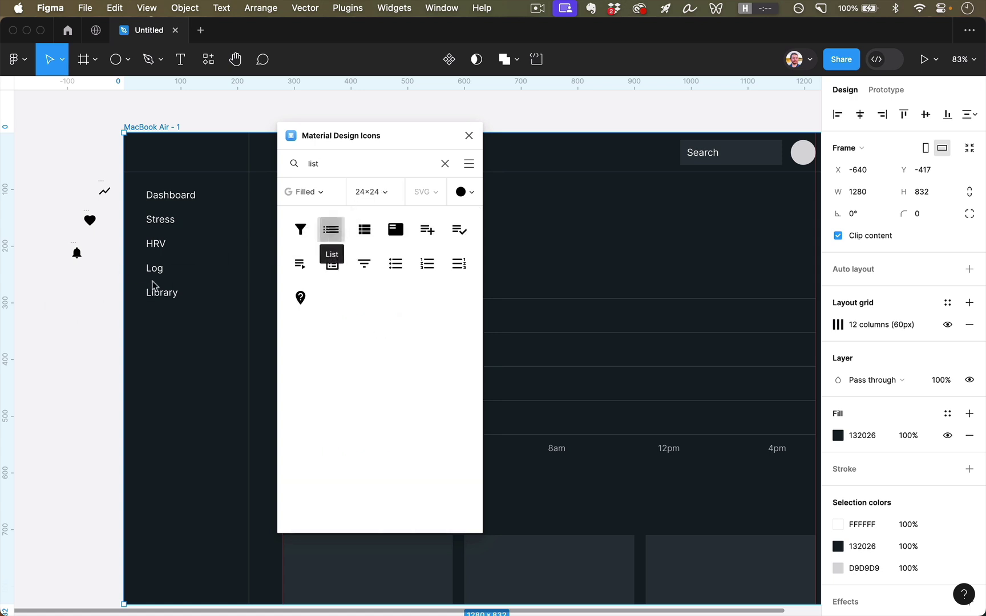
double_click(313, 164)
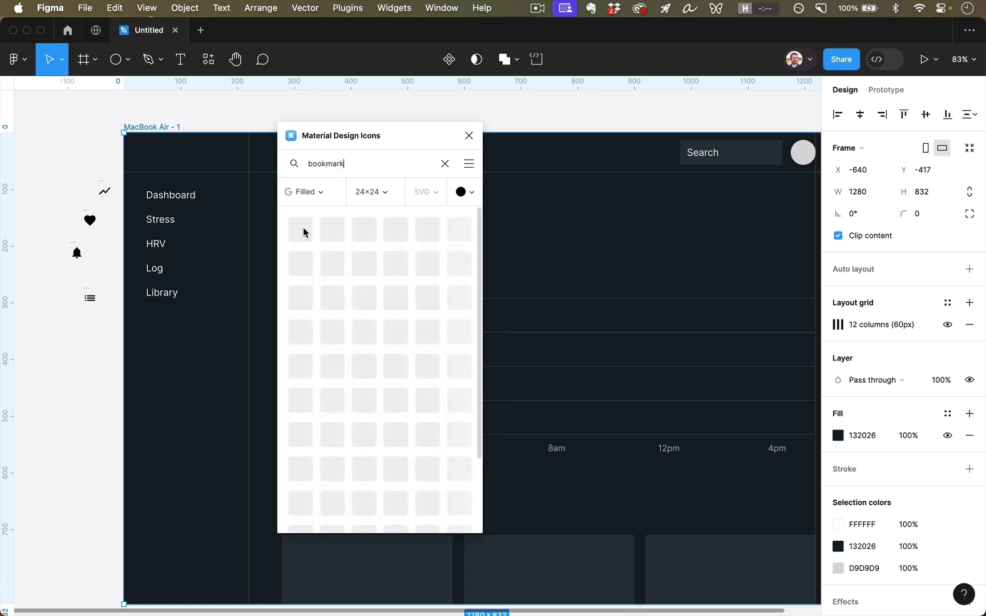
left_click_drag(332, 229, 99, 334)
left_click(103, 254)
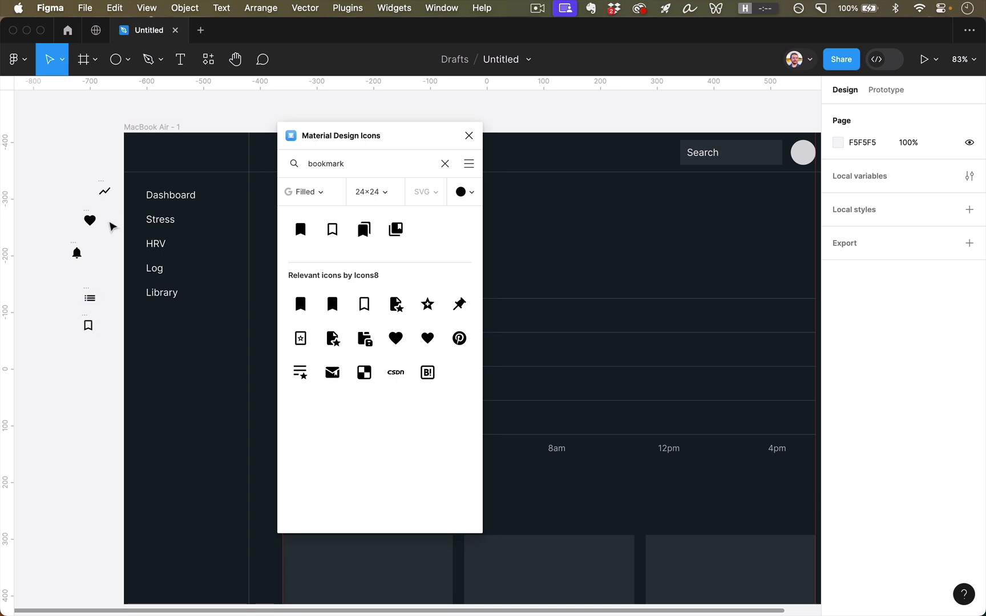
Delete the filled heart and bell icons and place the outlined Favorite border heart from a "favorite" search
double_click(313, 162)
type("favorite")
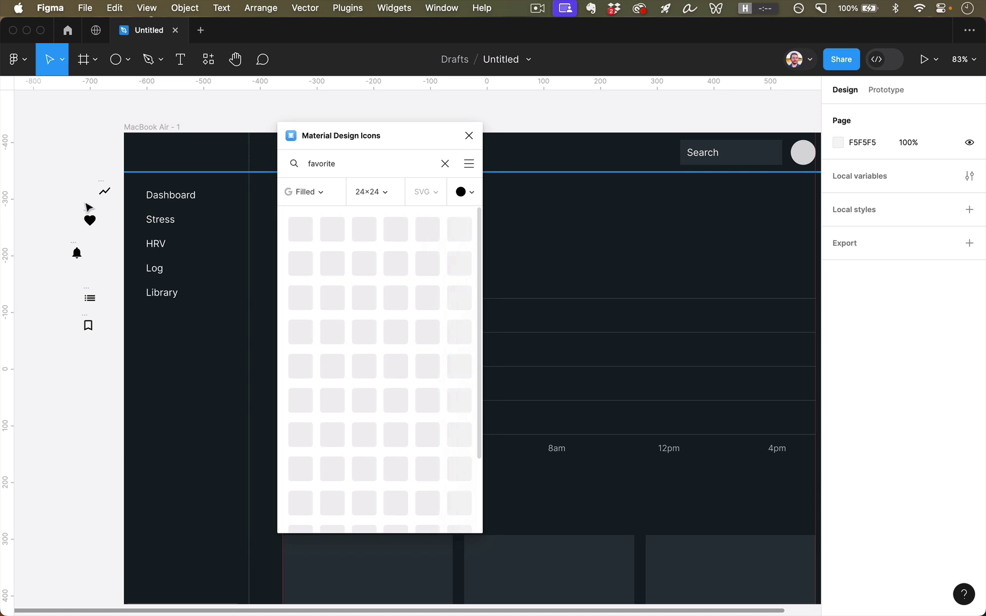
left_click_drag(98, 251, 125, 281)
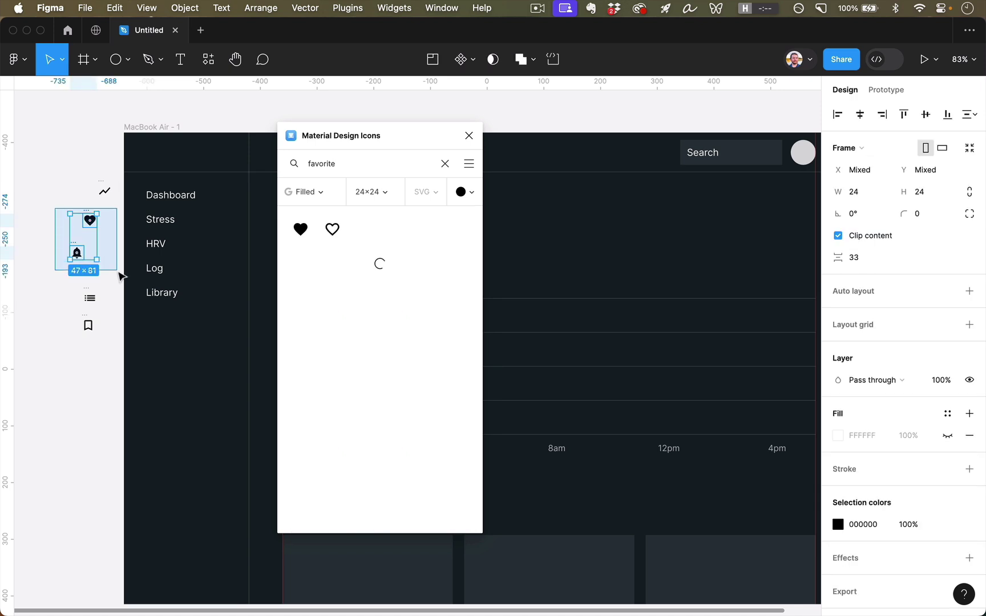
key("Delete")
left_click_drag(333, 228, 86, 212)
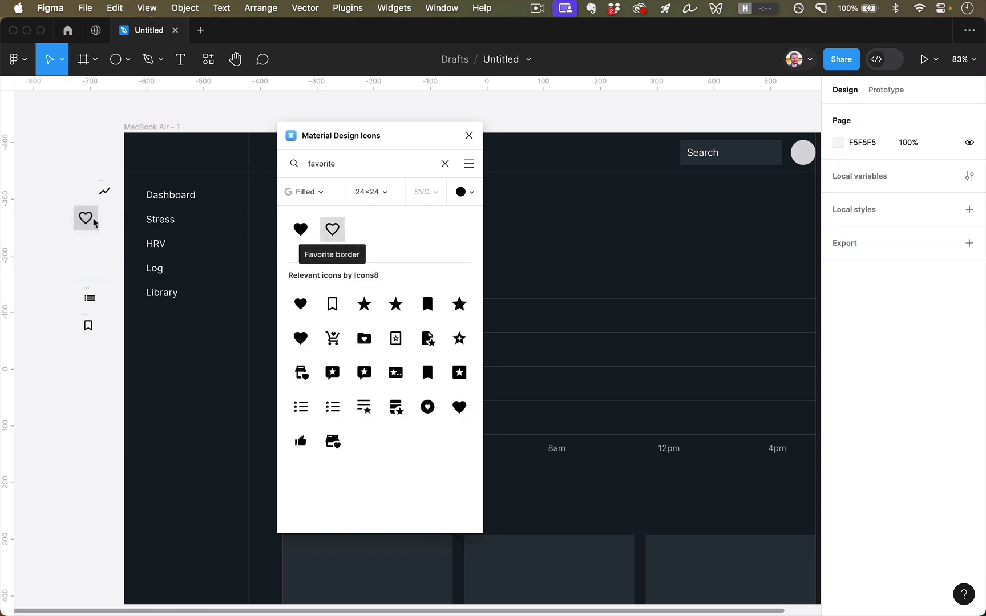
Search for "notification", place the outlined bell between the heart and list icons, and close the icon plugin
double_click(324, 166)
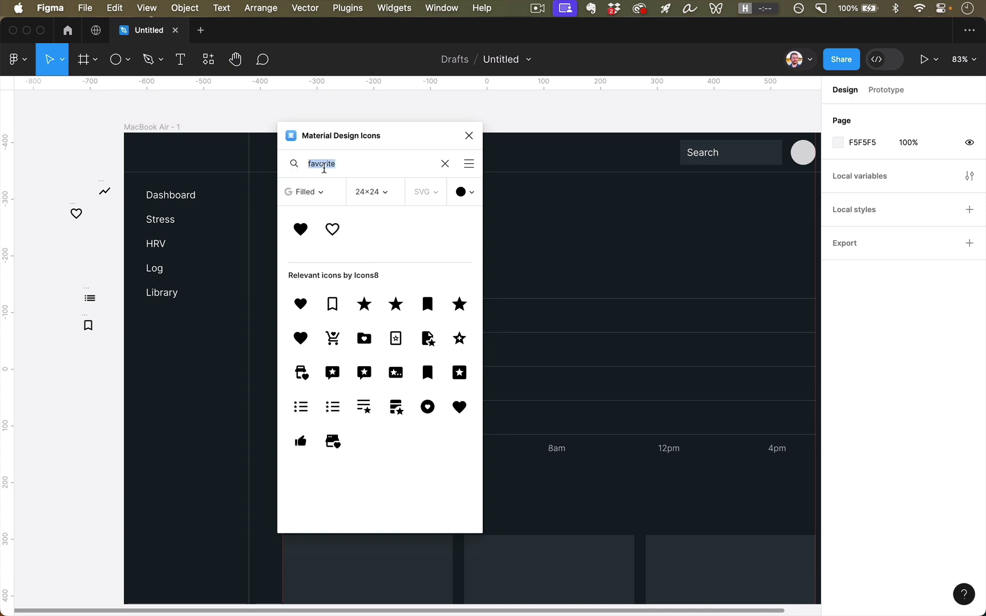
type("notification")
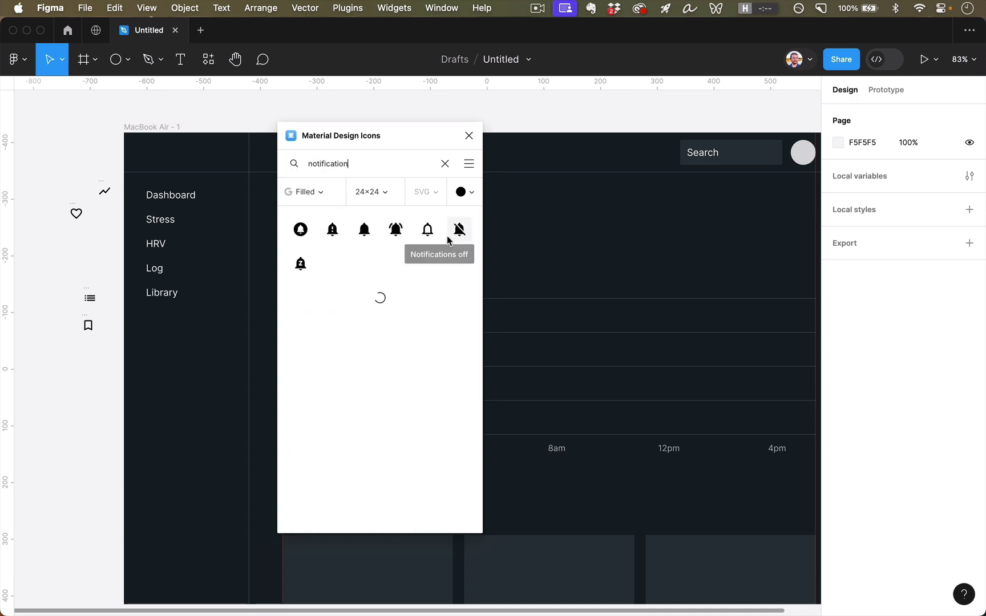
left_click_drag(94, 260, 93, 258)
left_click(469, 135)
Left-align the five icons outside the frame and set their color to FFFFFF
left_click_drag(53, 155, 94, 321)
left_click_drag(104, 384, 116, 389)
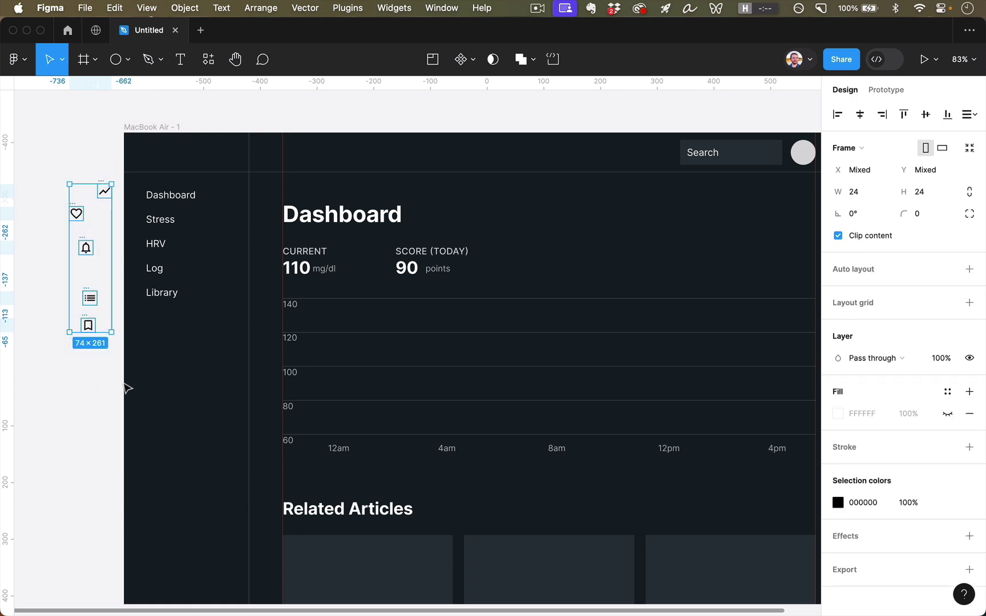
left_click(837, 115)
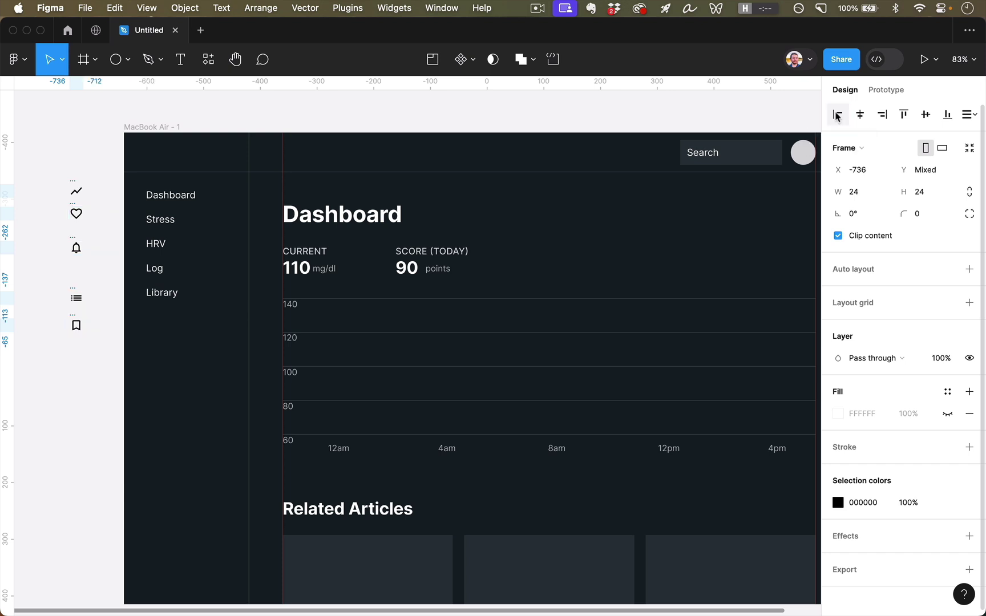
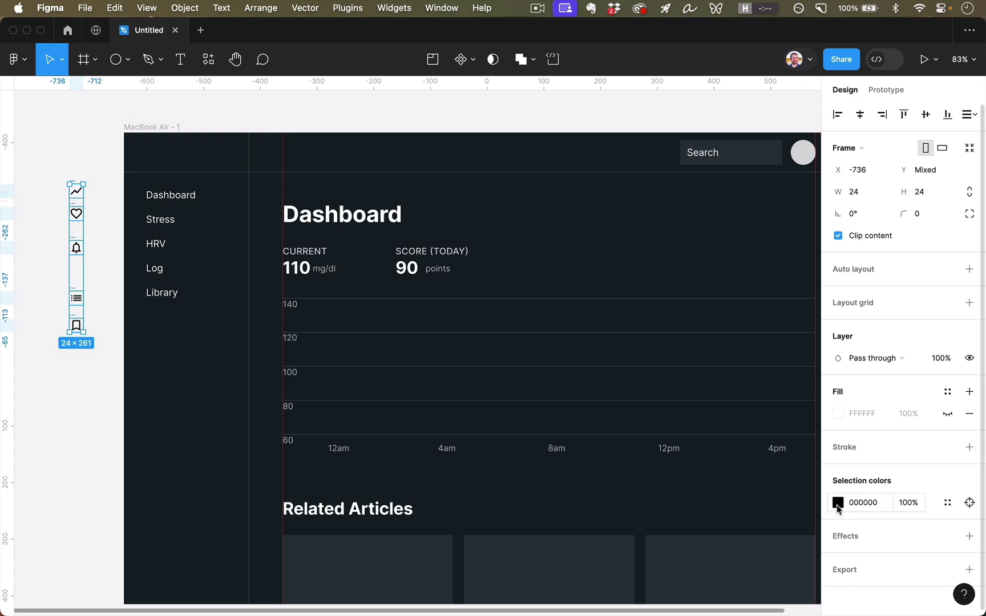
left_click(860, 503)
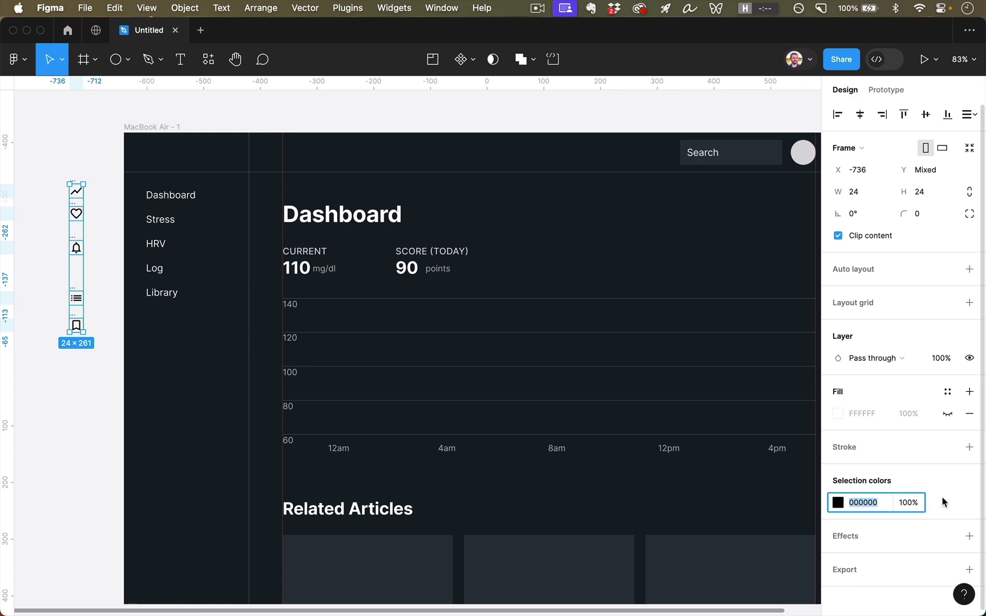
type("f")
key("Return")
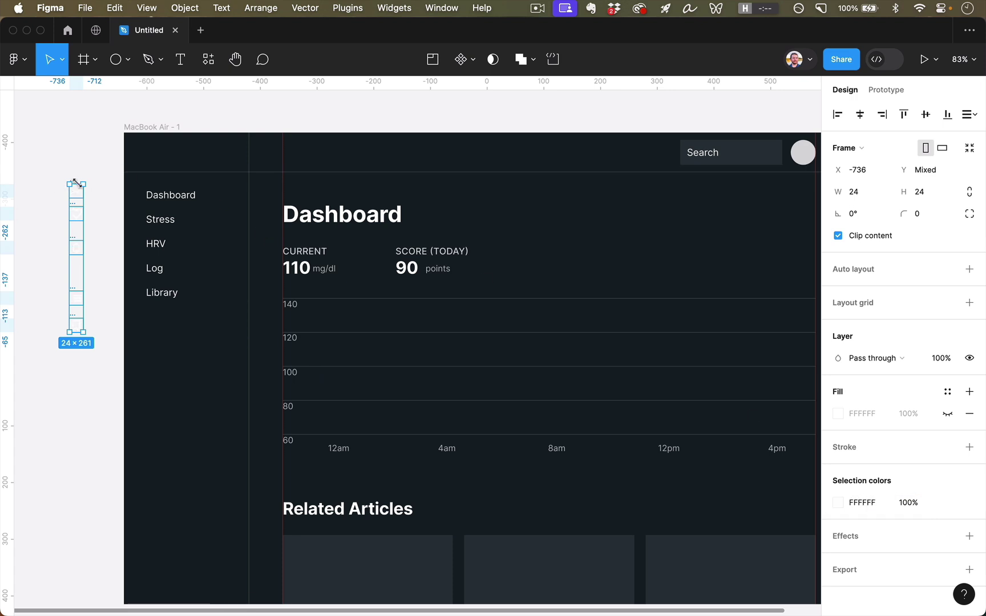
Move the icon column into the sidebar at X 15 and shift the menu text to X 72
left_click_drag(82, 184, 198, 195)
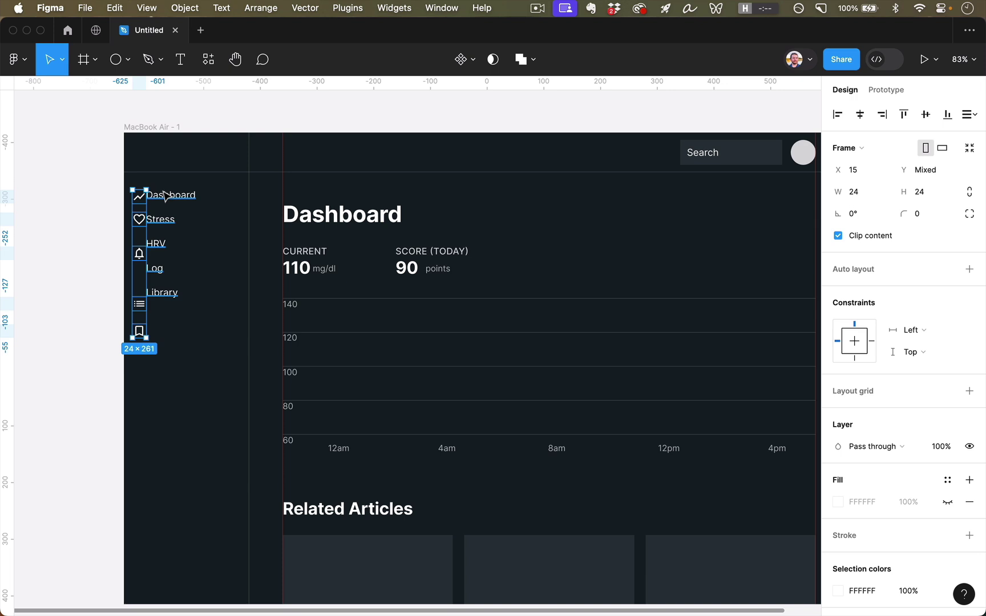
left_click(181, 200)
left_click_drag(181, 200, 199, 200)
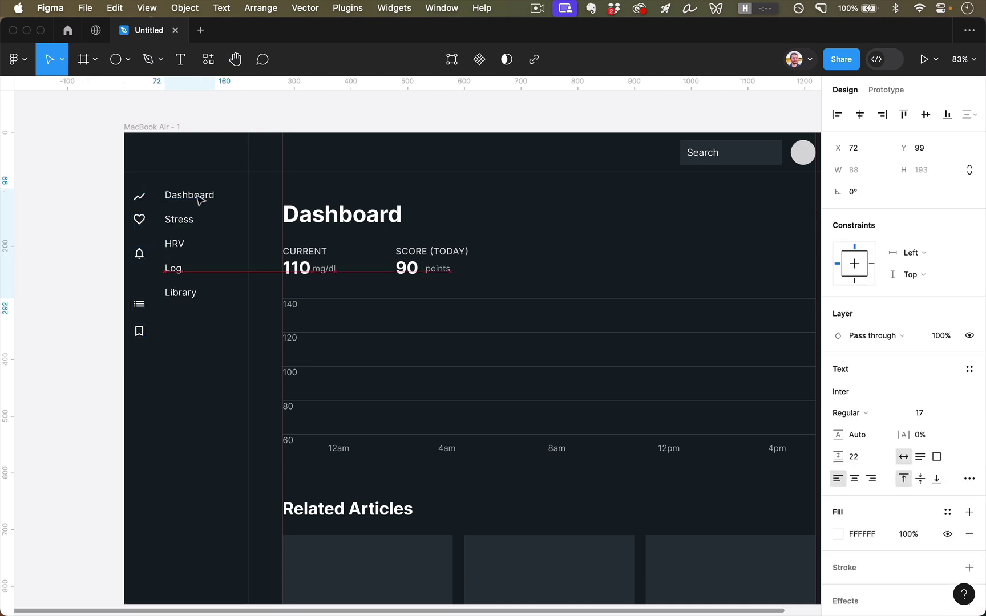
Set the line height of the sidebar menu text to 20
left_click(864, 440)
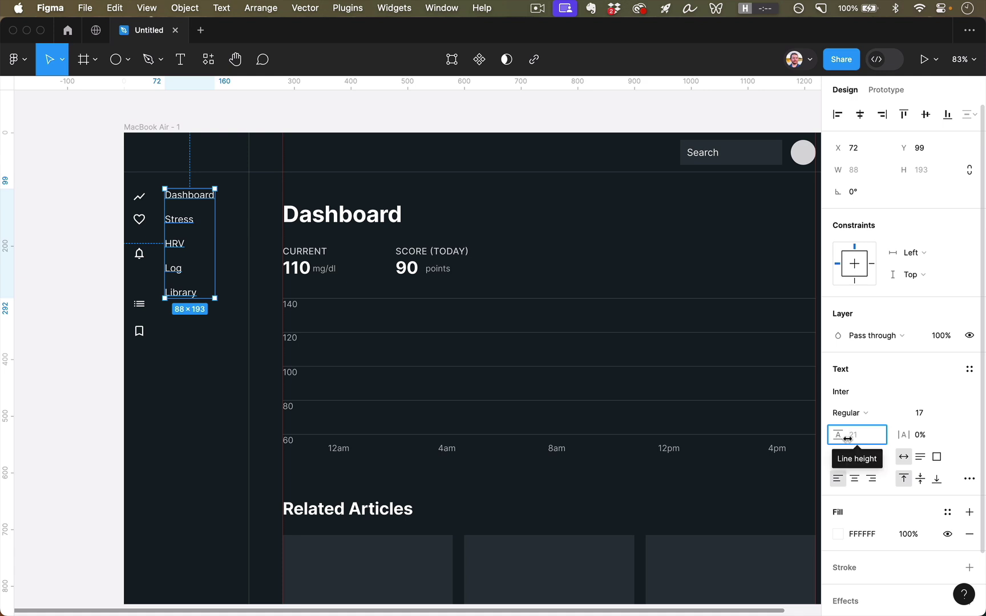
type("20")
left_click(857, 460)
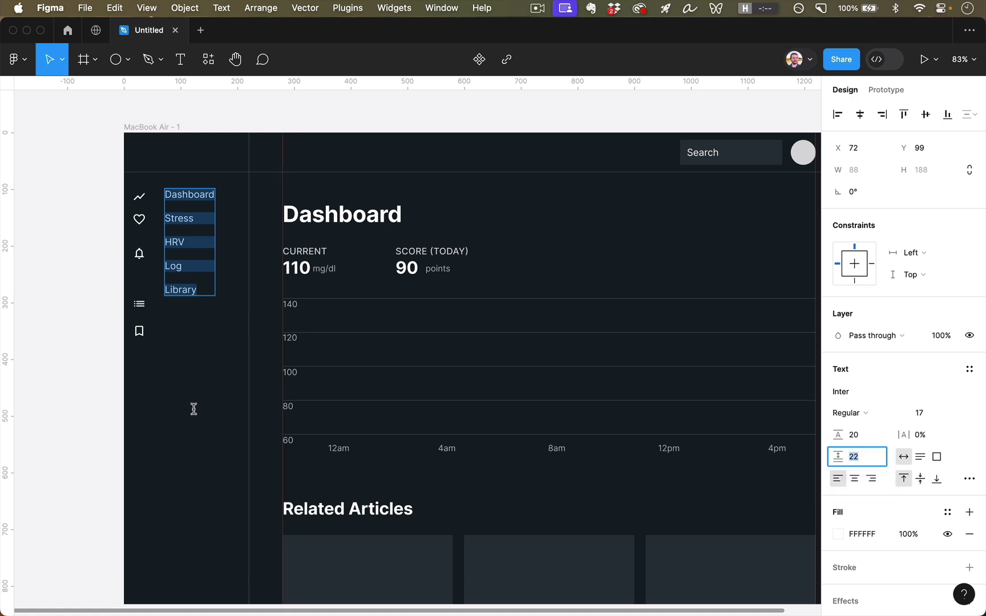
Select the five sidebar icons and tidy them up into an evenly spaced vertical column
left_click(145, 204)
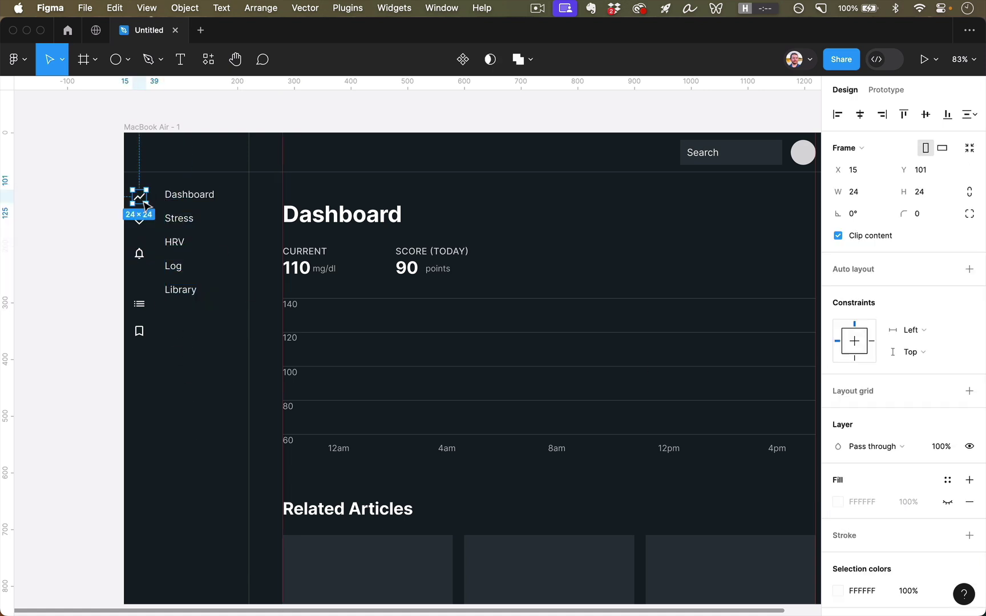
key("Escape")
left_click_drag(149, 182, 139, 359)
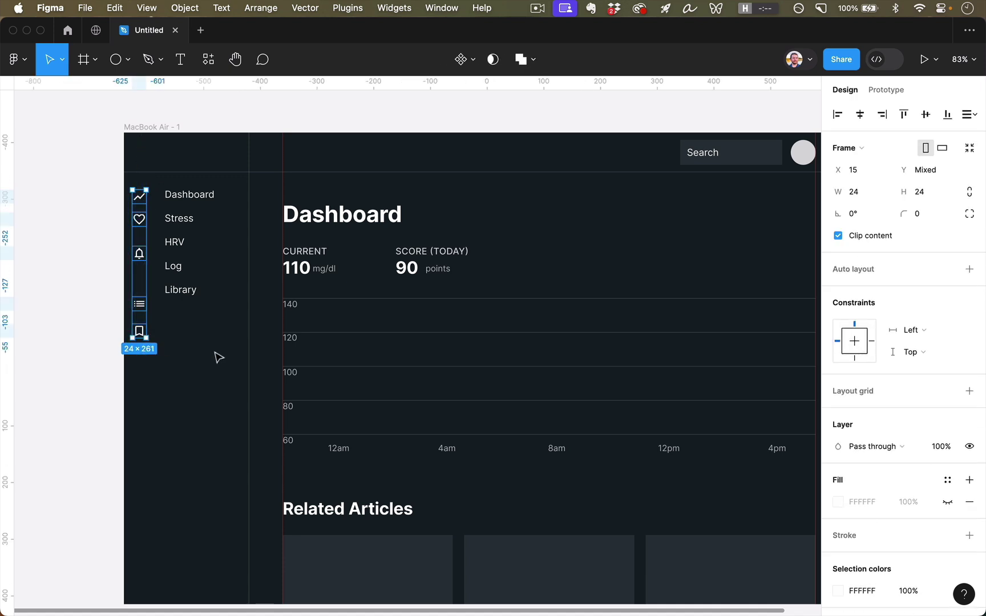
left_click(963, 118)
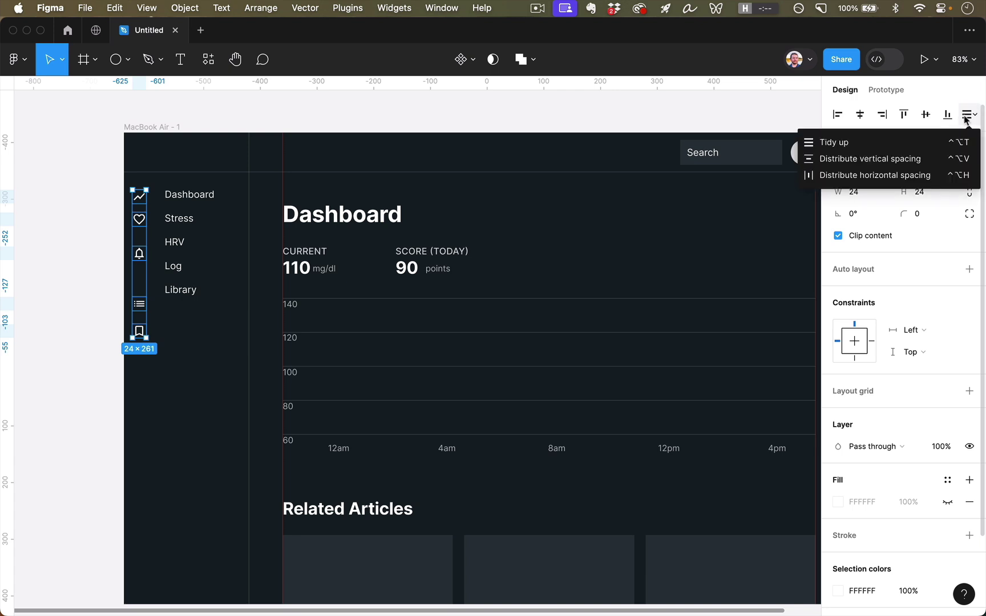
left_click(918, 141)
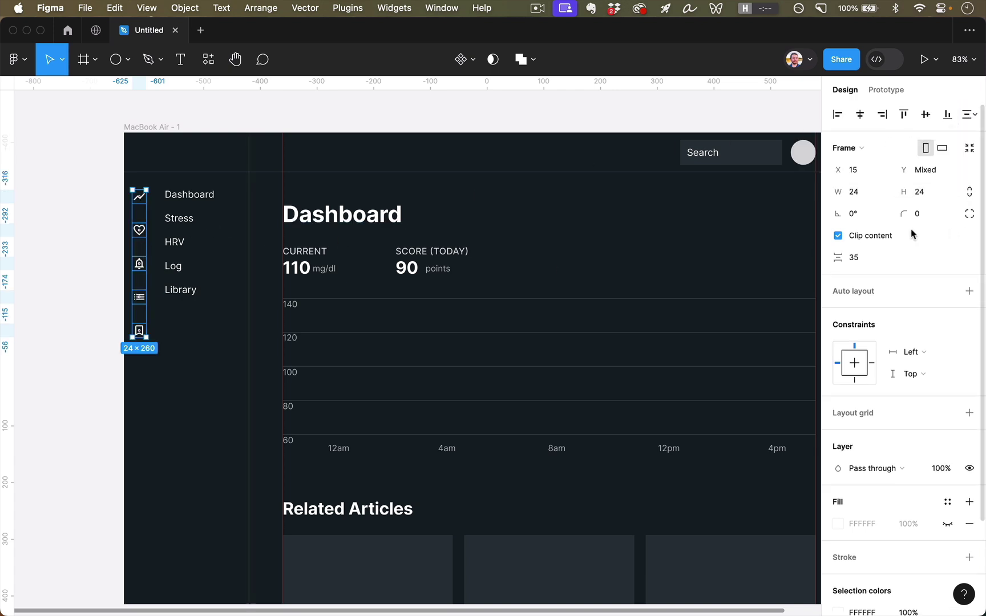
Set the vertical spacing between the five sidebar icons to 18
left_click(857, 261)
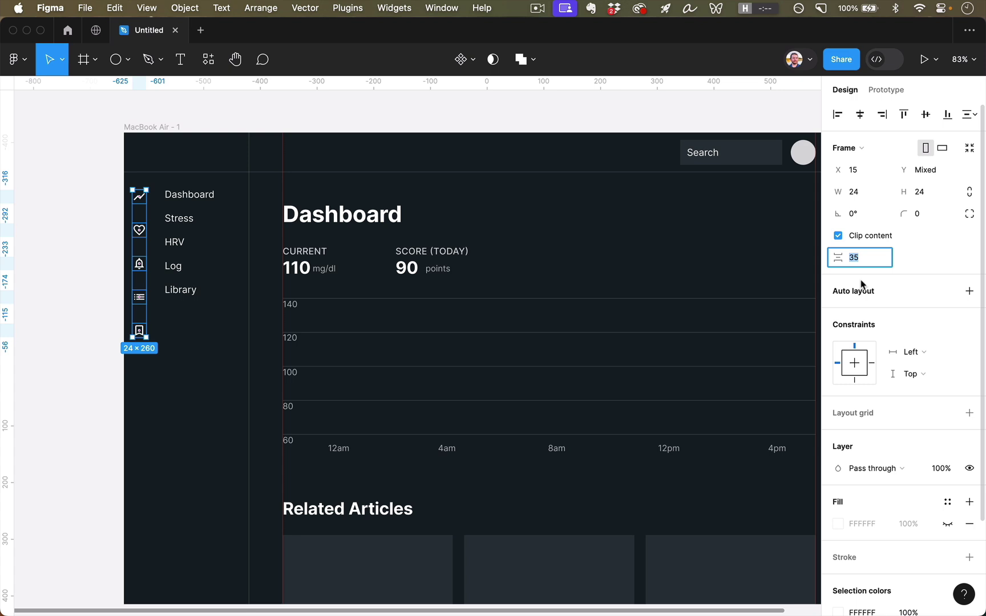
key("Down")
key("Down")
key("Down")
key("Down")
key("Down")
key("Down")
key("Down")
key("Down")
key("Down")
key("Down")
key("Down")
key("Down")
key("Down")
key("Down")
key("Down")
key("Down")
key("Down")
key("Down")
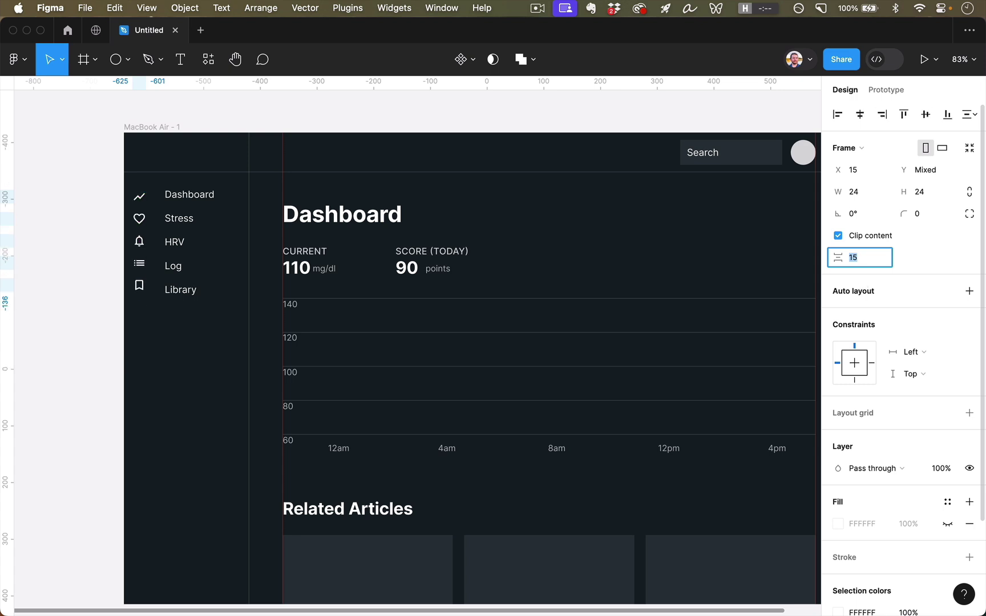
key("Up")
key("Return")
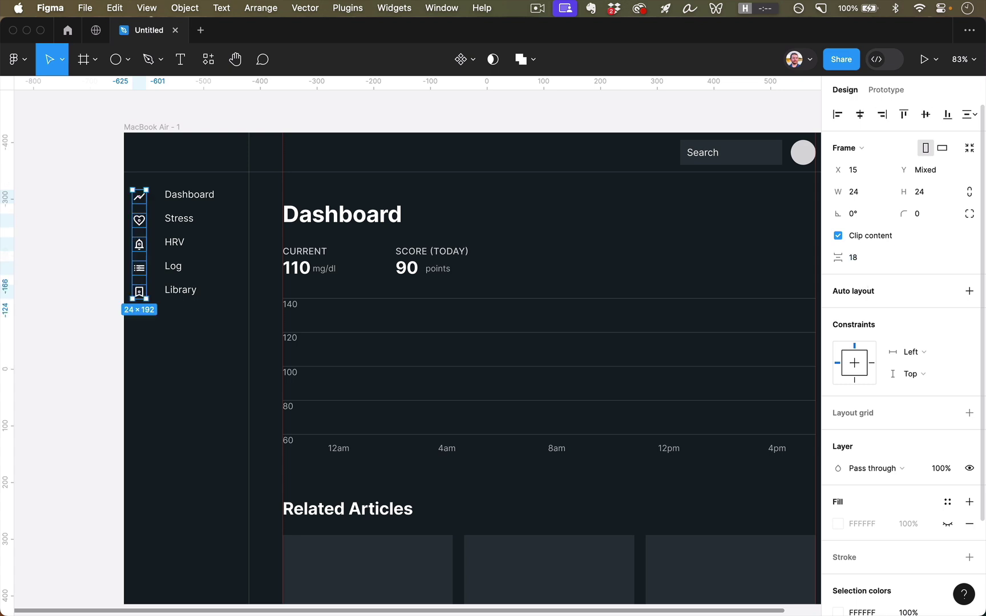
Nudge the icon column to about X 24 and slightly up so each icon lines up with its menu label
key("shift+Right")
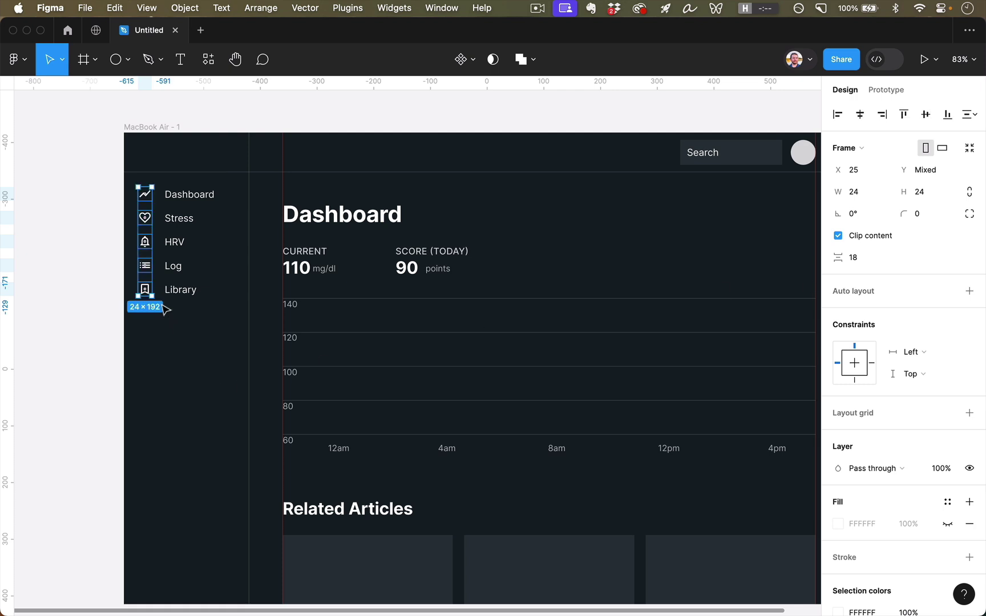
key("alt")
key("Left")
left_click(188, 205)
left_click(190, 380)
scroll(171, 257, "right", 3)
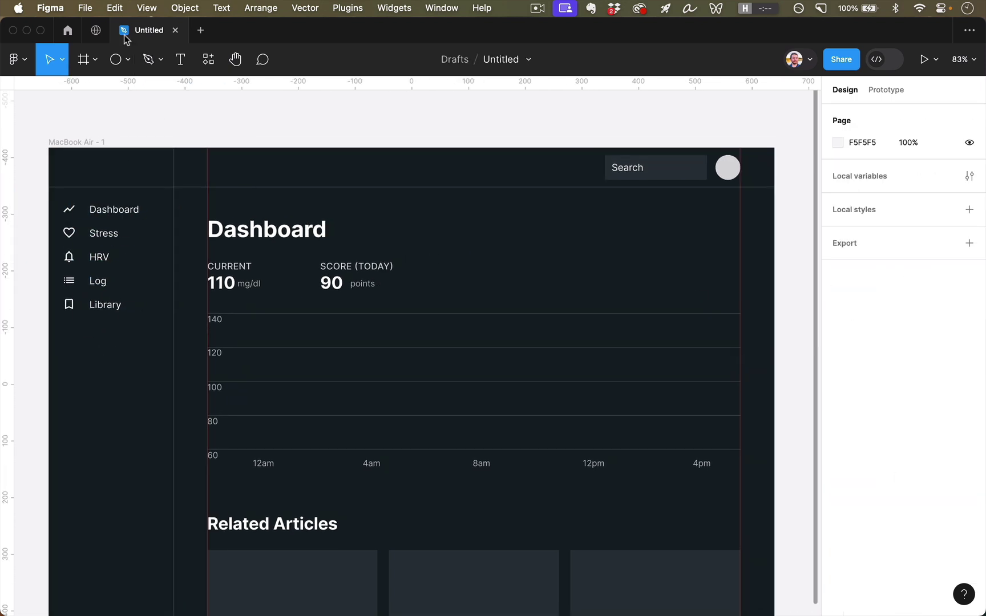
Search the Community plugins for "content reel", run Content Reel in the Untitled file, and move its window off the sidebar
left_click(95, 30)
left_click(417, 58)
type("content reel")
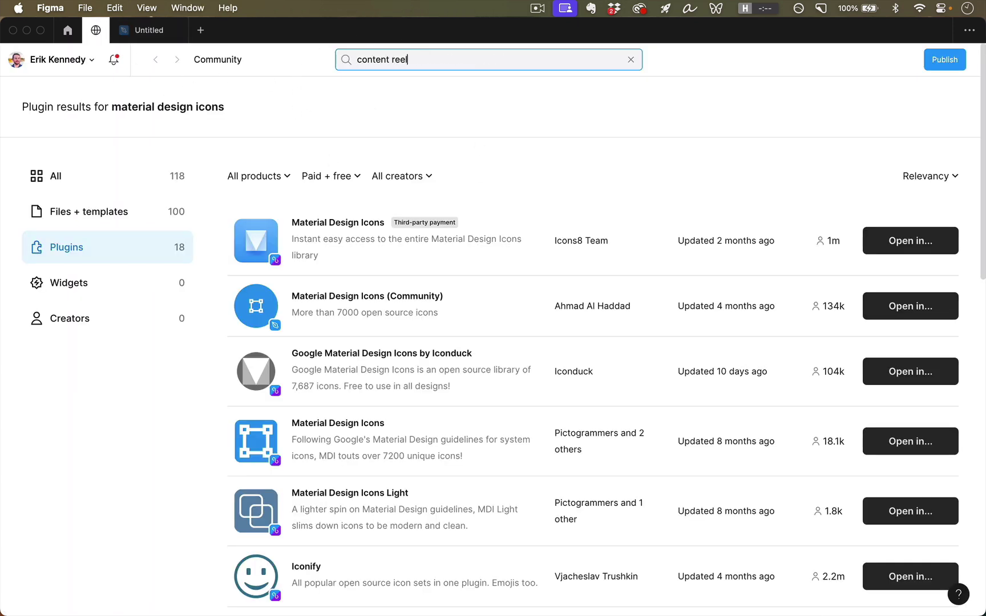
key("Return")
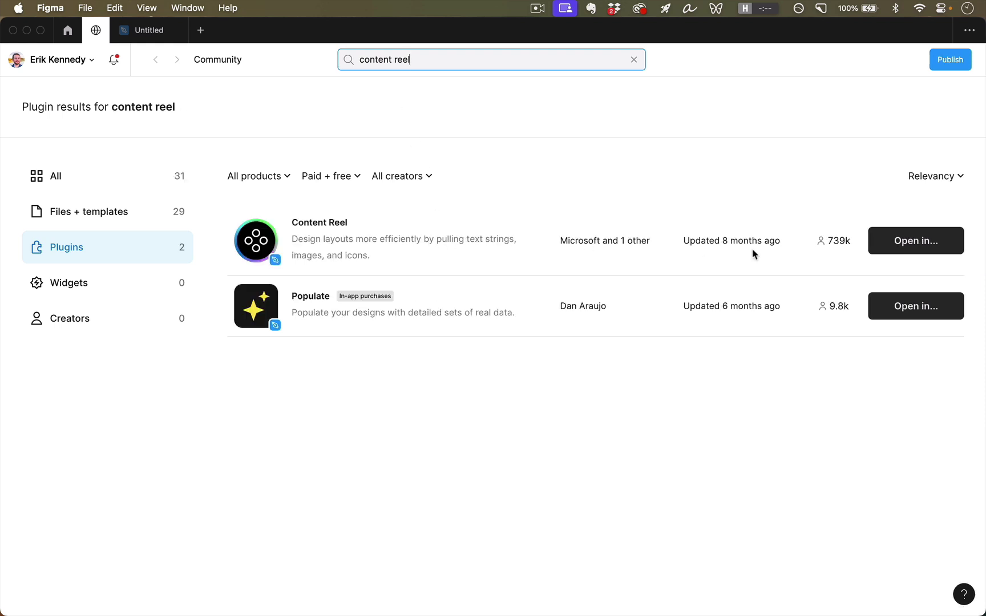
left_click(881, 246)
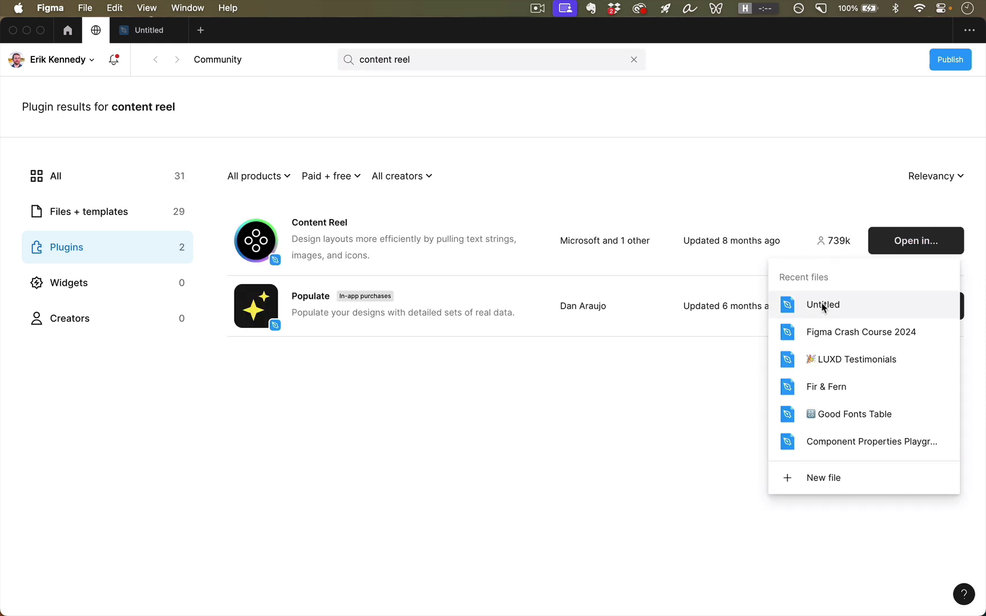
left_click(821, 304)
left_click(304, 282)
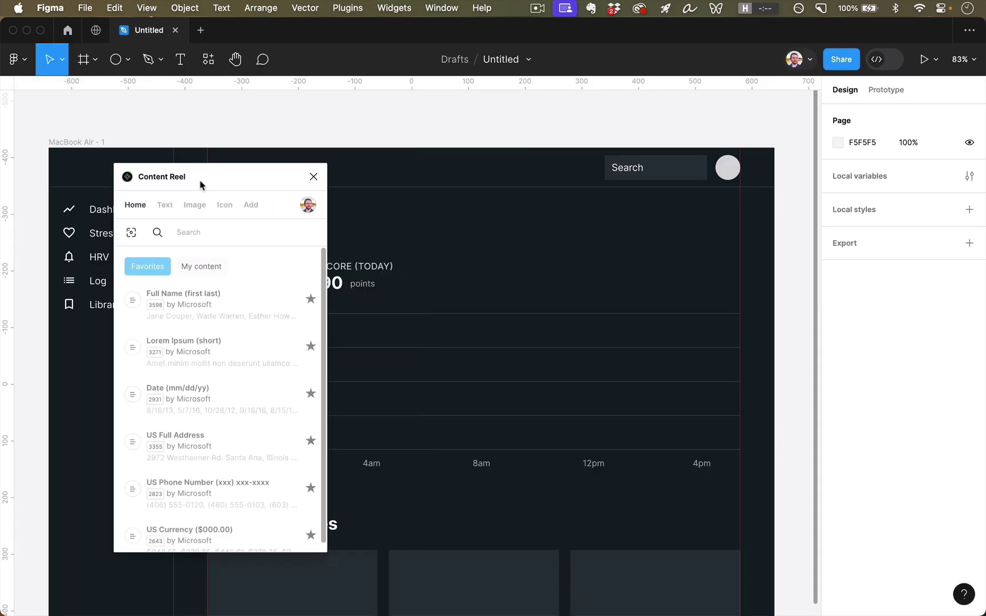
left_click_drag(213, 180, 443, 181)
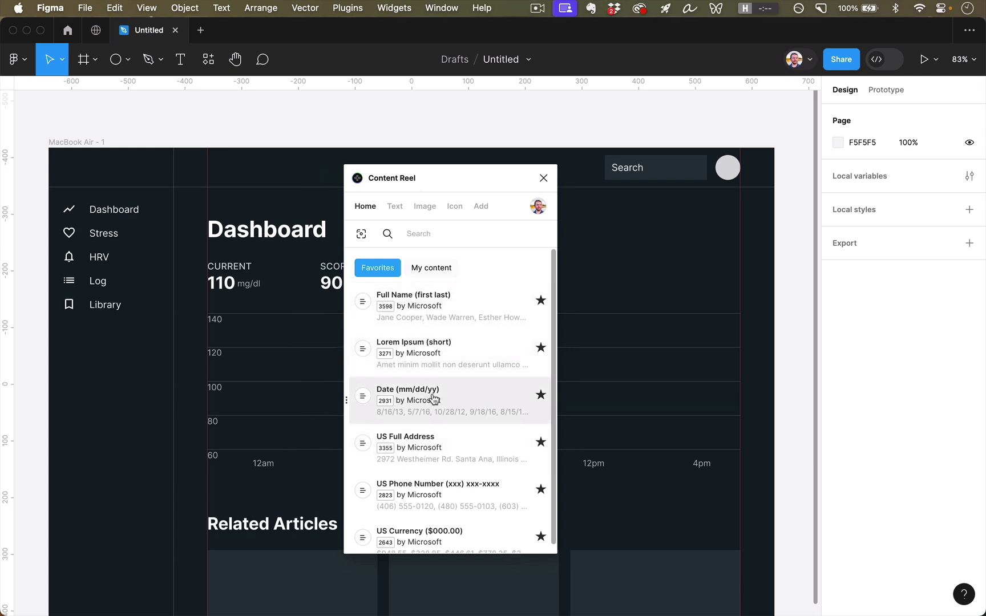
Fill the profile circle with a woman's portrait on yellow from Content Reel's "Avatars" image set and close the plugin
left_click(729, 169)
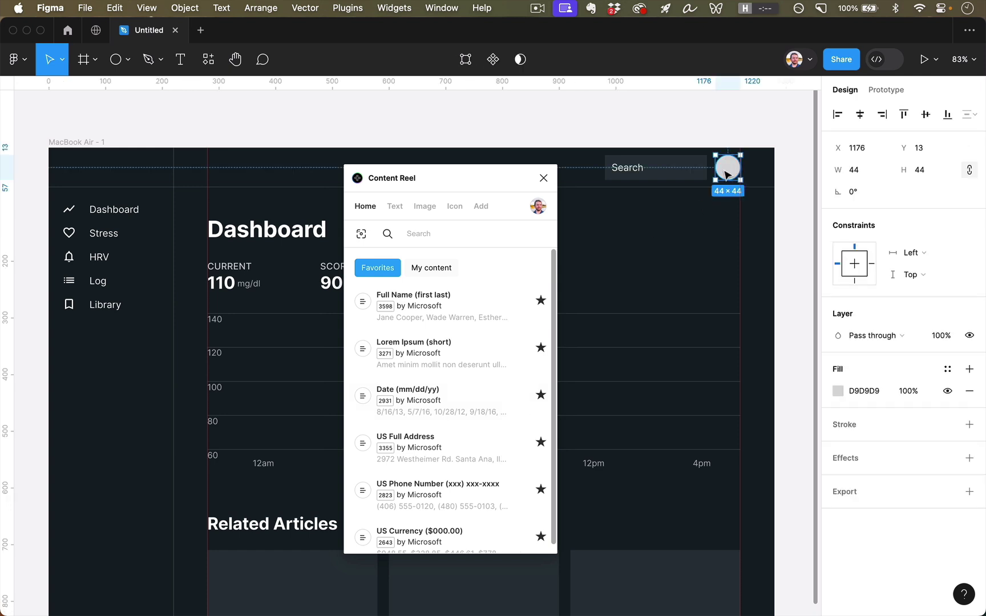
left_click(425, 207)
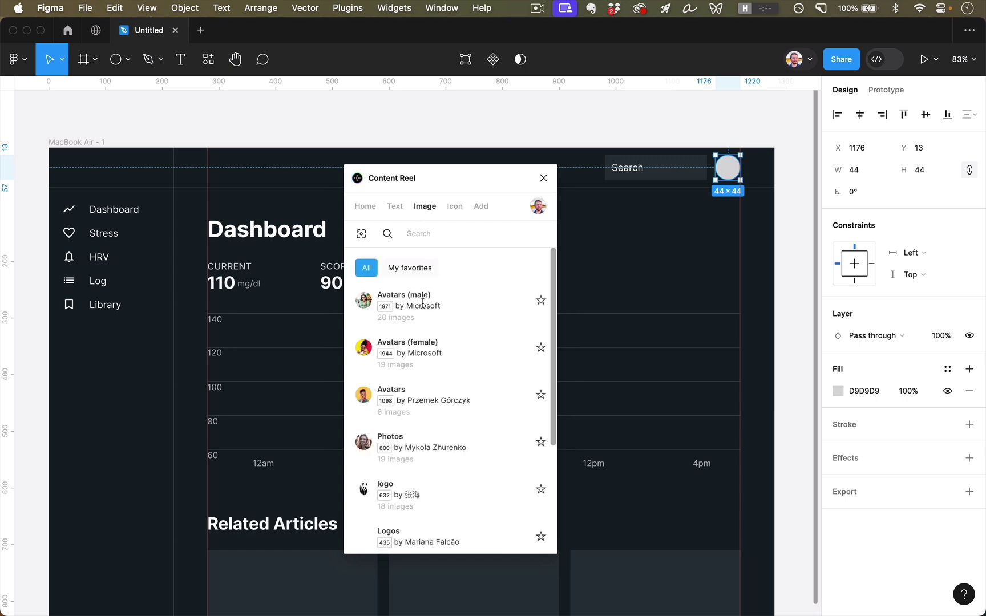
left_click(413, 396)
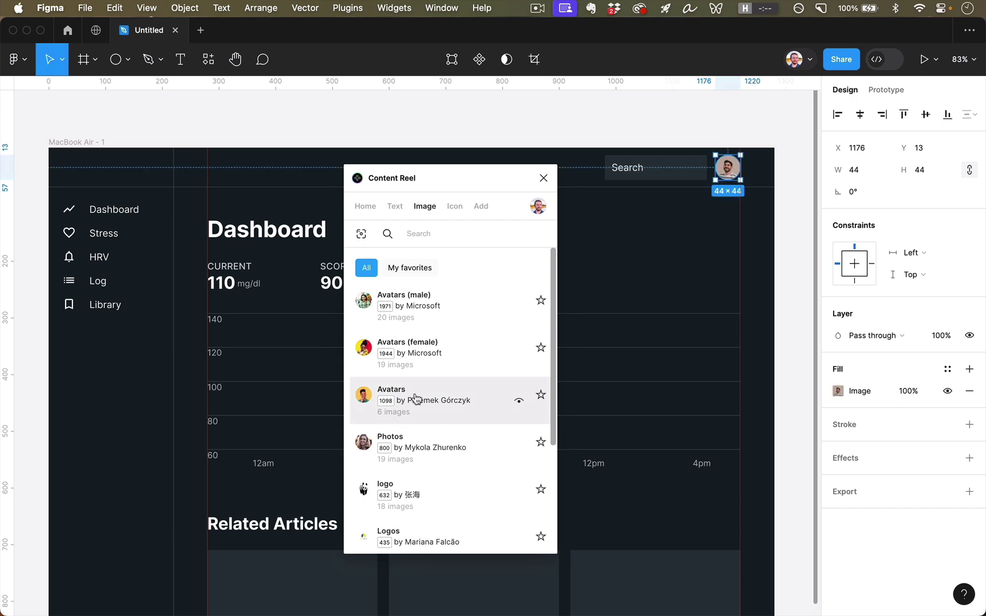
left_click(415, 399)
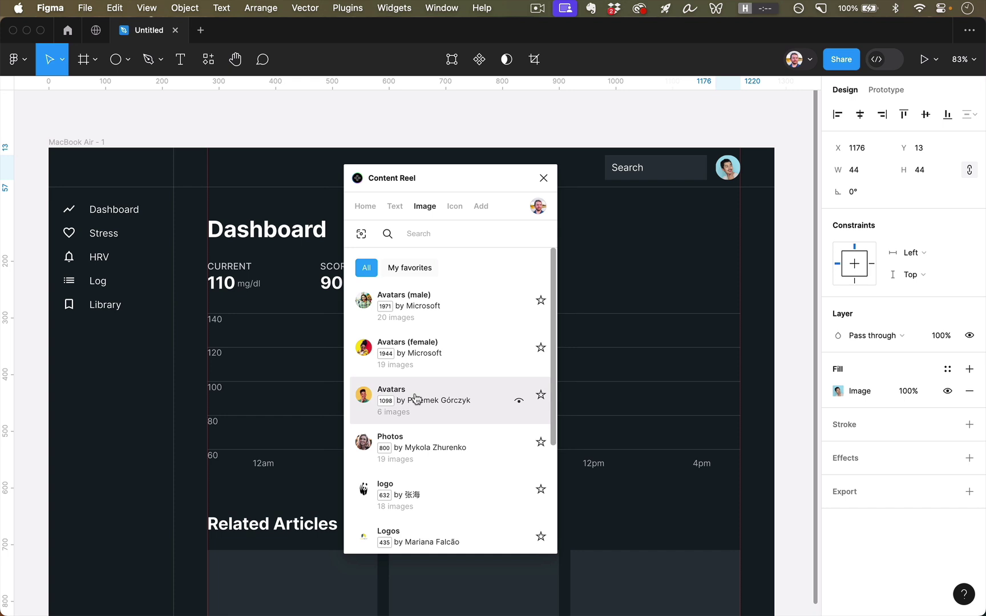
left_click(415, 398)
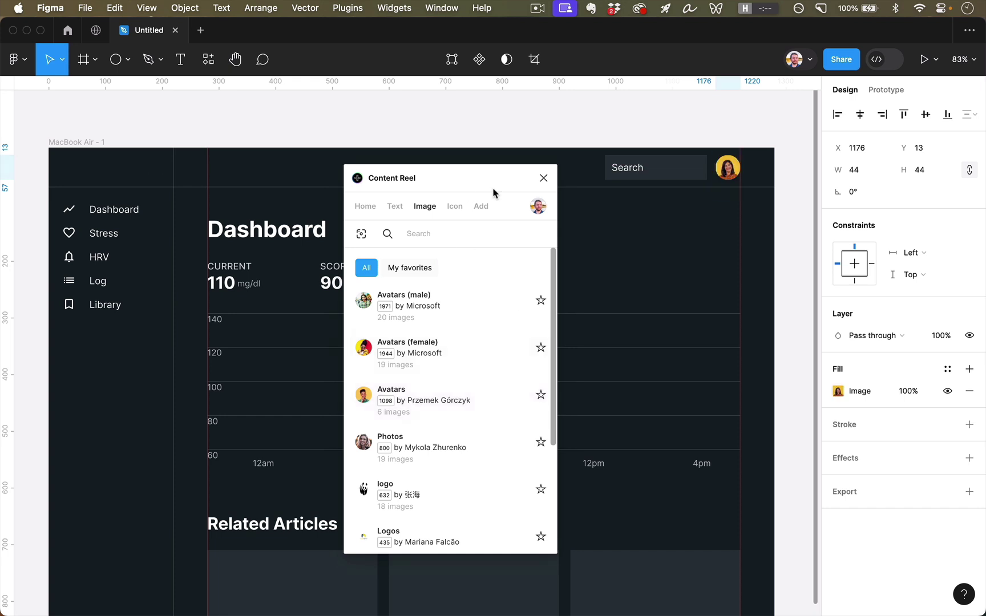
left_click(548, 181)
left_click(636, 238)
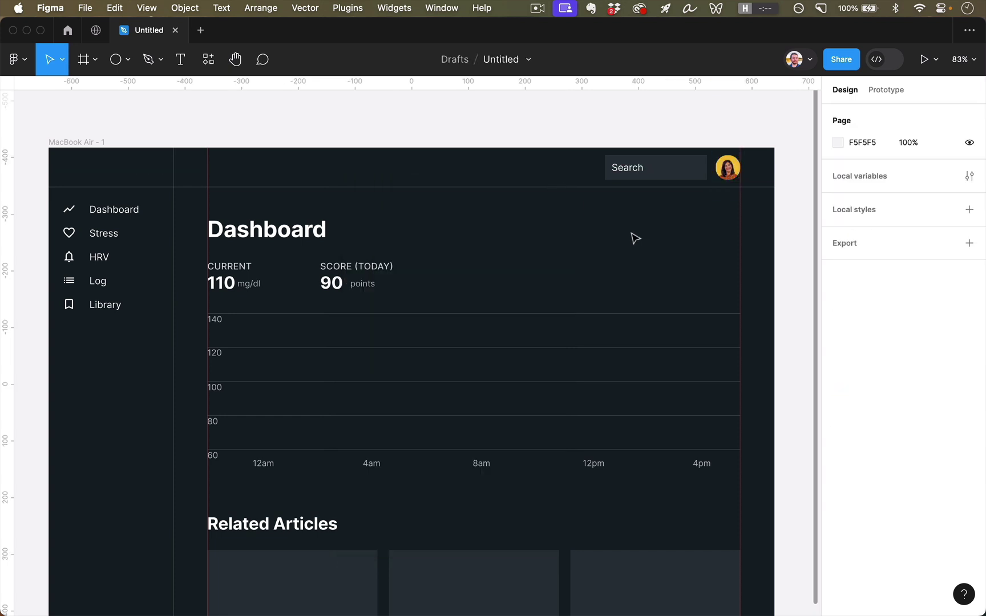
Zoom in on the profile circle at 200% and show the layer list to examine its image layer
left_click(734, 170)
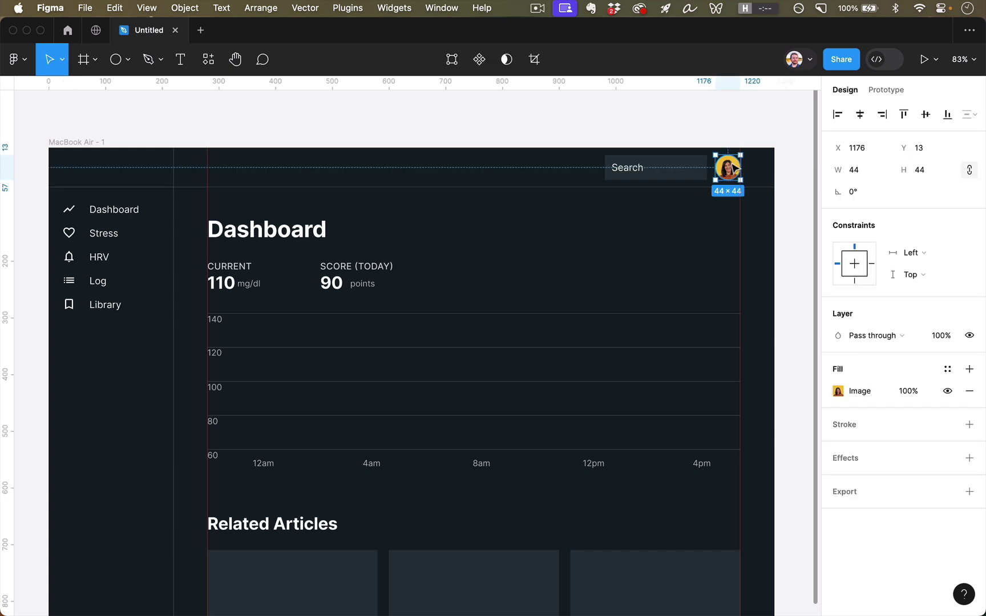
scroll(695, 169, "right", 3)
scroll(688, 160, "up", 5)
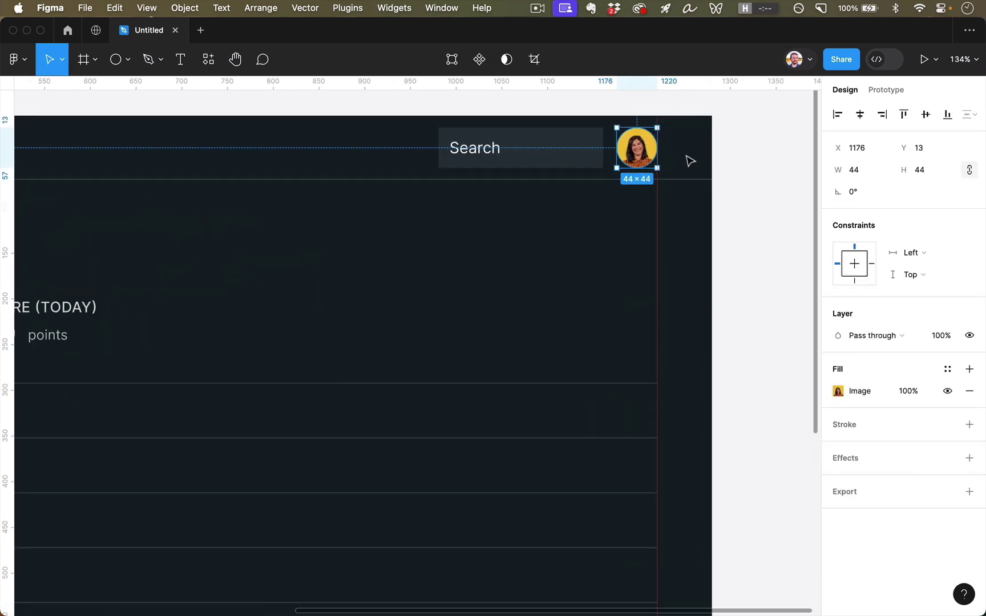
scroll(673, 164, "up", 4)
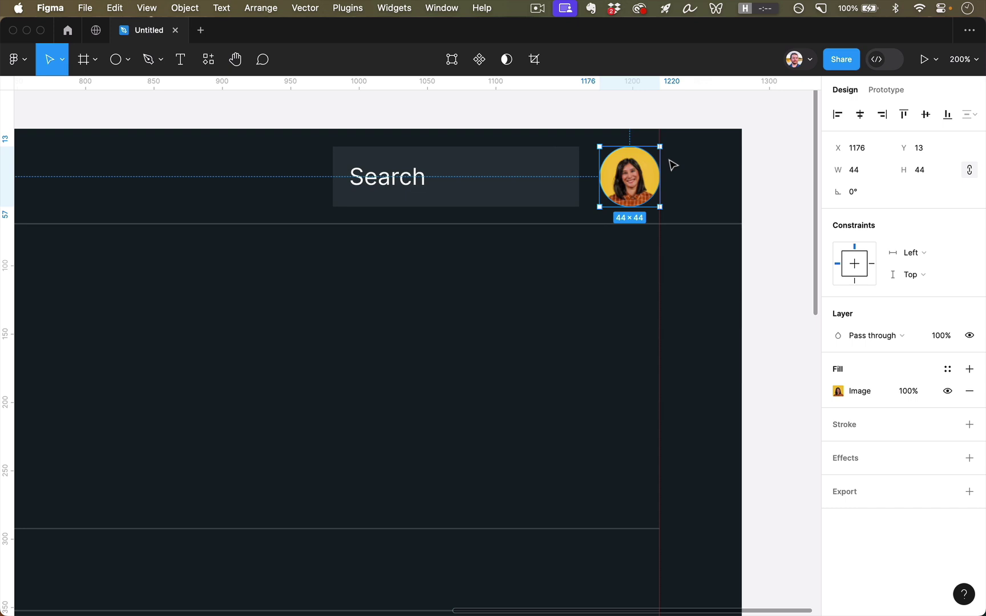
key("alt+1")
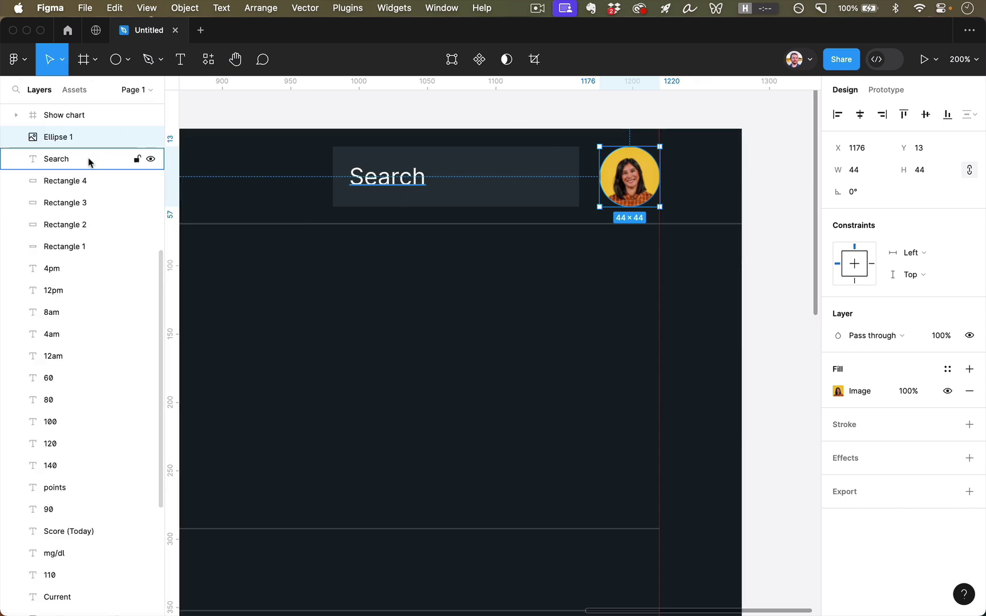
scroll(57, 194, "up", 2)
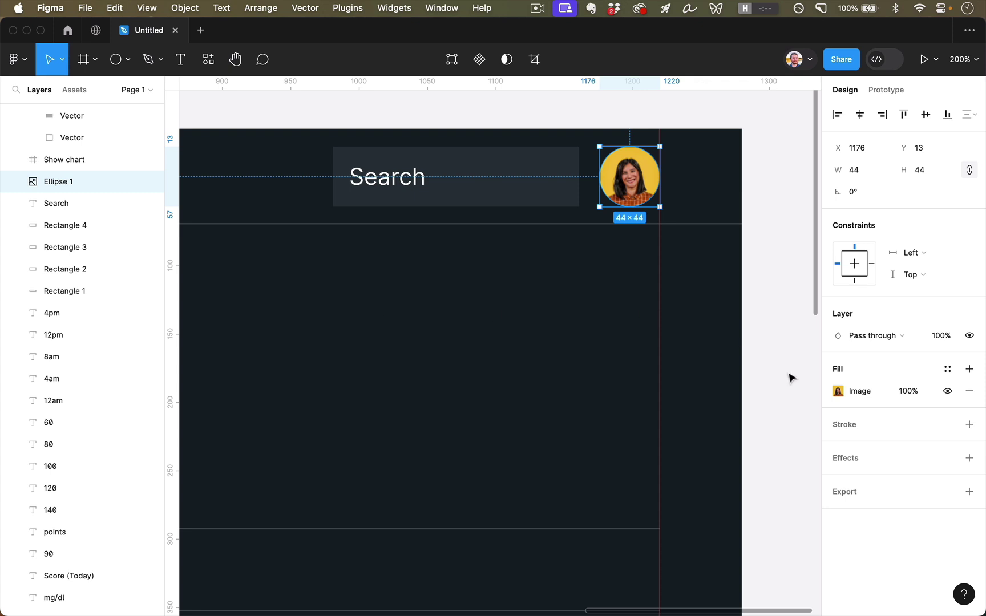
Remove the image fill from the profile circle and undo the removal
left_click(831, 395)
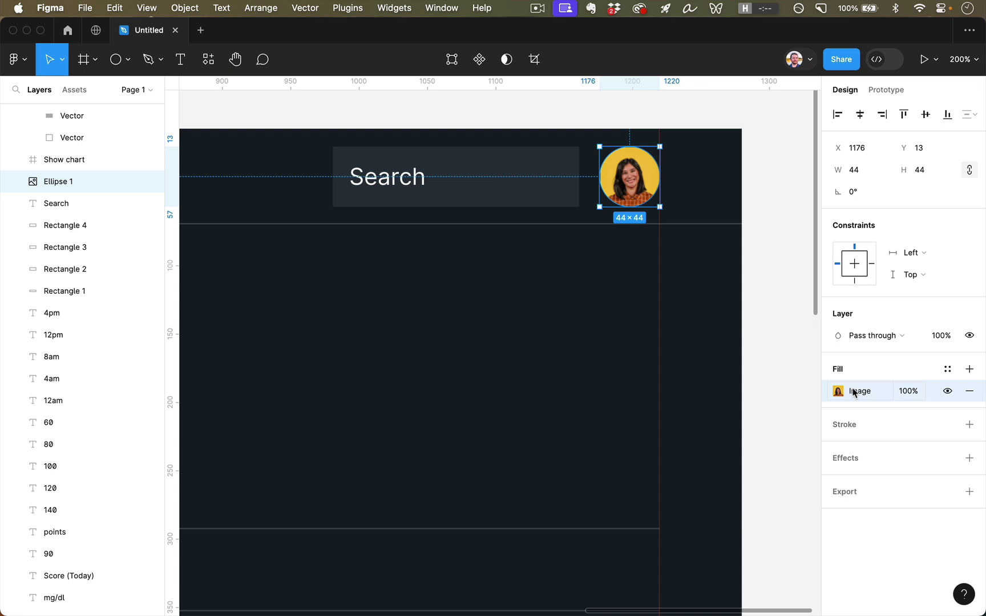
key("BackSpace")
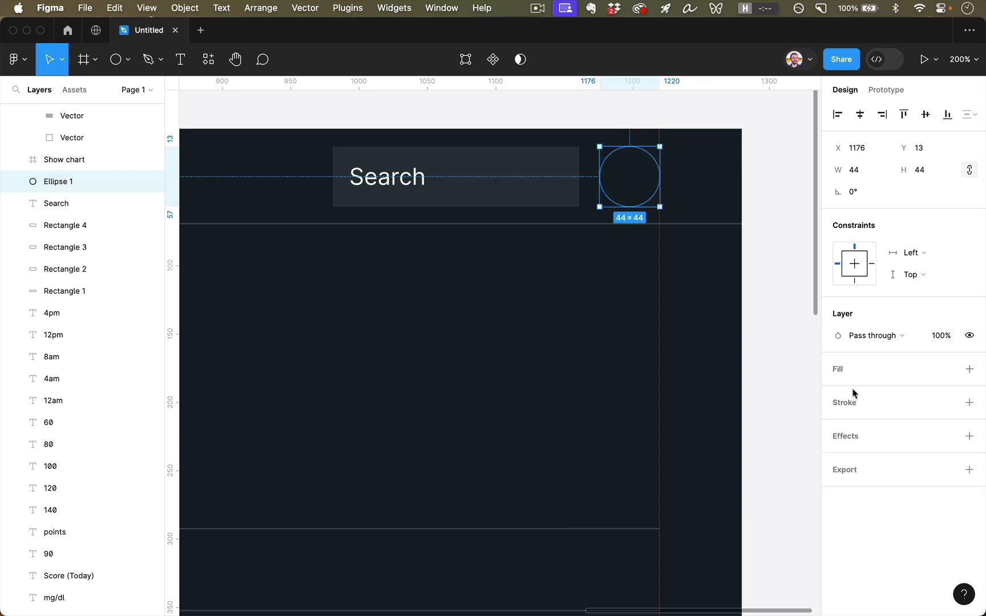
key("super+z")
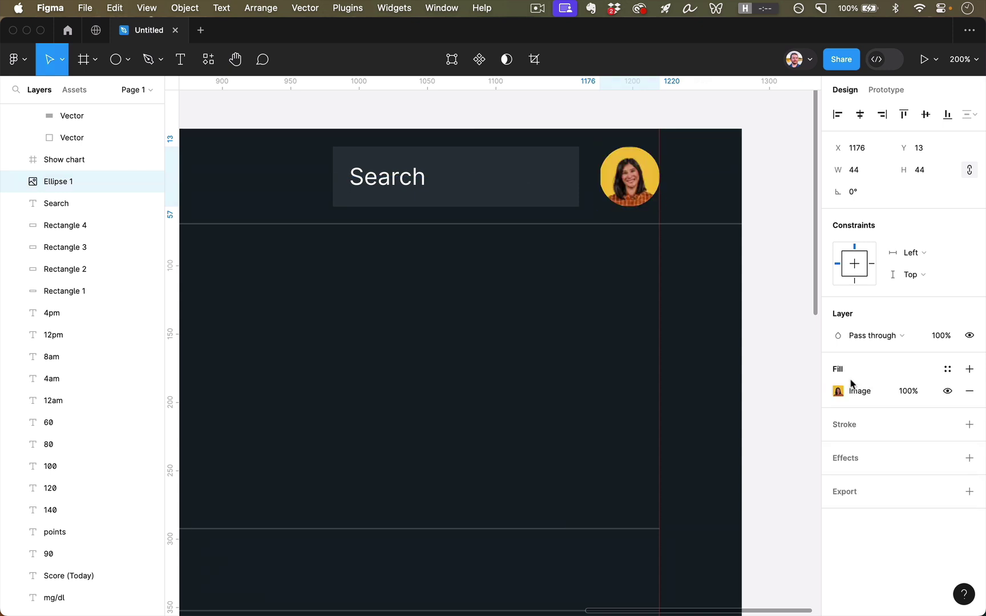
Examine the whole MacBook Air frame at 100% zoom with the interface hidden, and restore the interface without the layer list
left_click(605, 317)
scroll(604, 317, "up", 1)
scroll(603, 317, "left", 1)
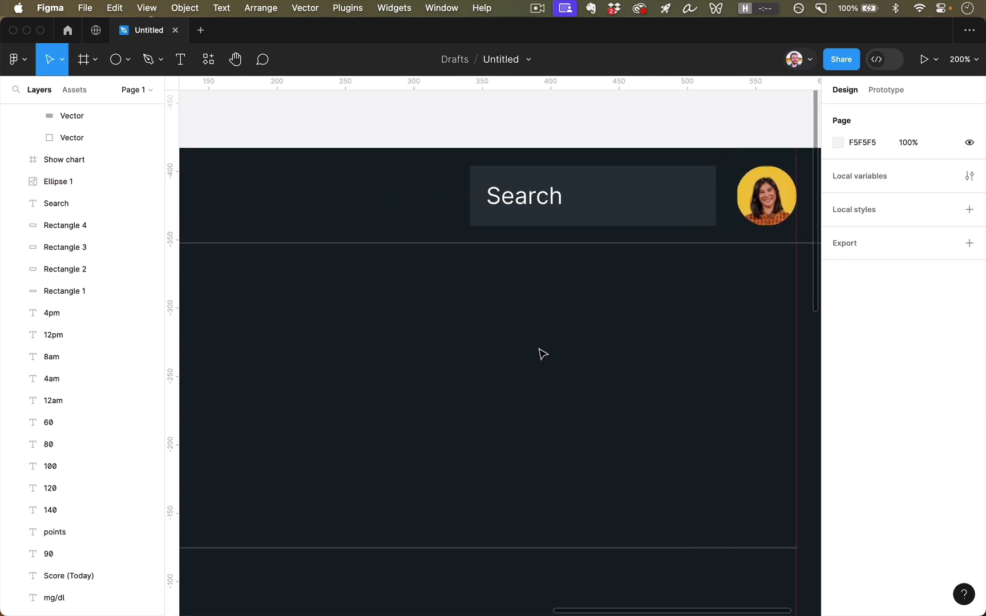
key("shift+0")
key("super+backslash")
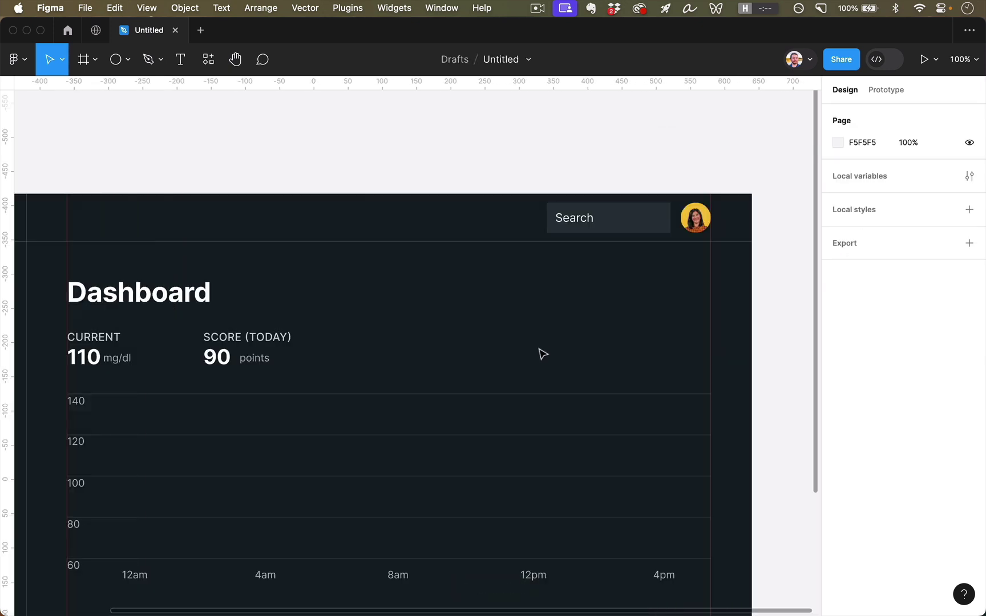
key("super+backslash")
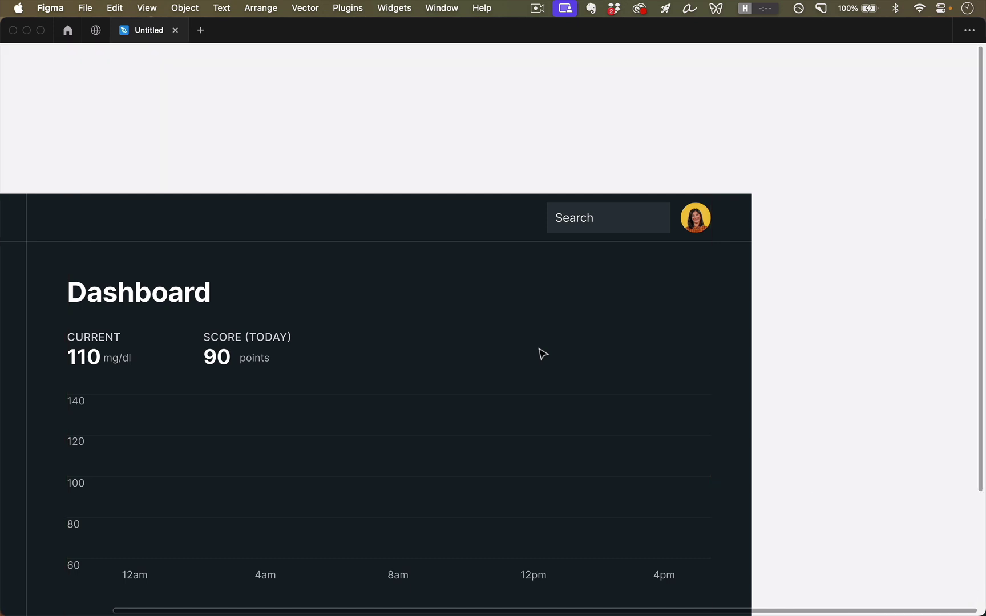
scroll(543, 354, "down", 5)
scroll(543, 354, "left", 7)
left_click(91, 66)
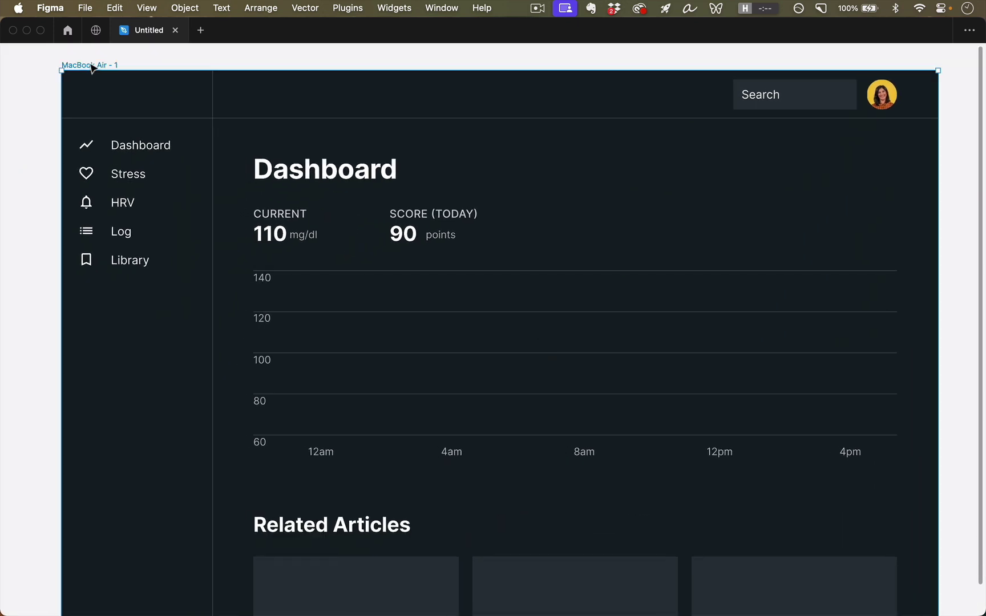
key("shift+2")
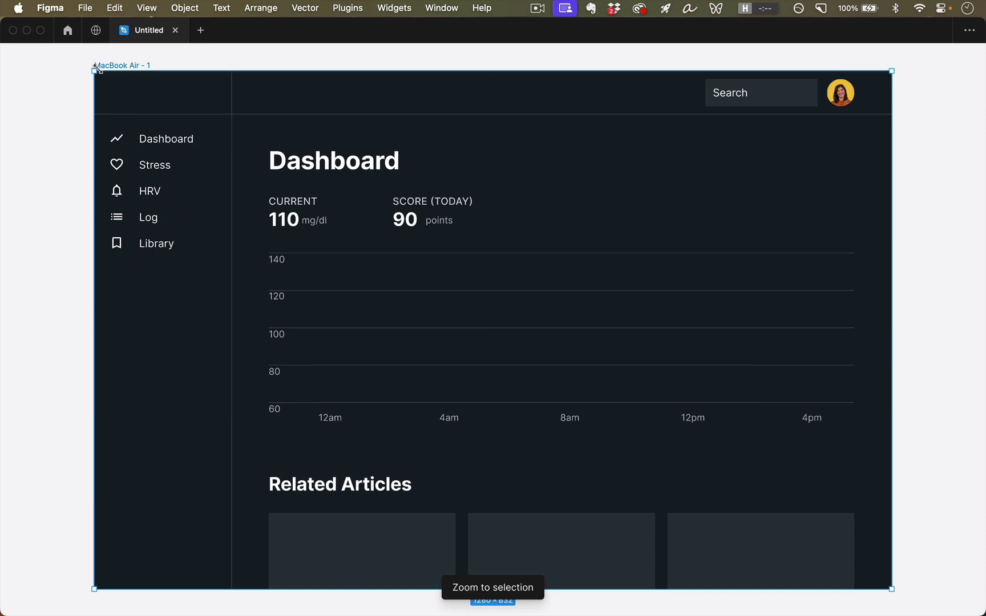
key("shift+0")
key("Escape")
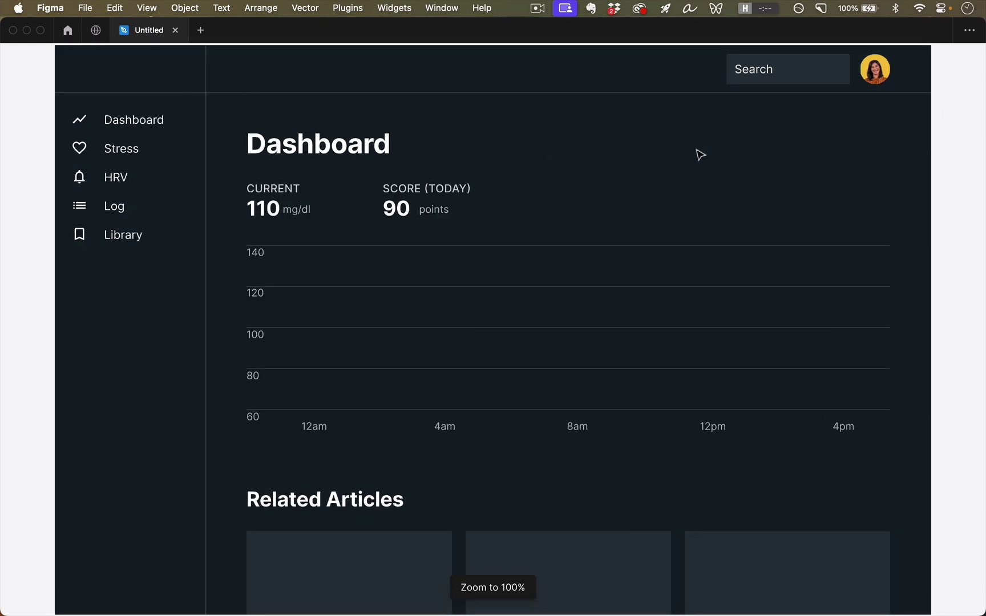
key("super+backslash")
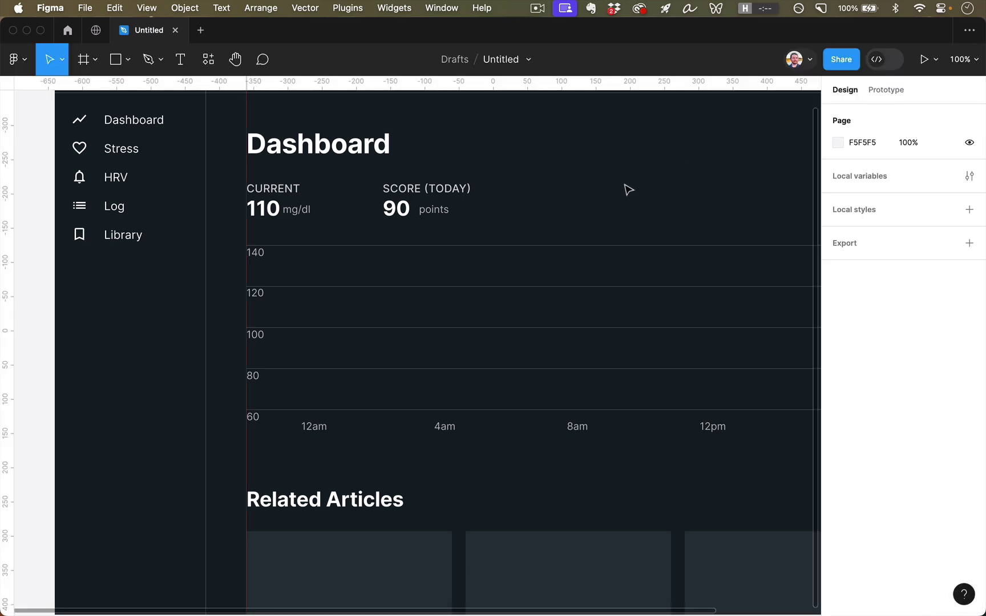
Hide the rulers and their guide, with the header and chart area of the MacBook Air frame in view
key("shift+r")
scroll(628, 189, "up", 3)
scroll(628, 189, "right", 3)
scroll(627, 190, "down", 2)
scroll(628, 190, "left", 1)
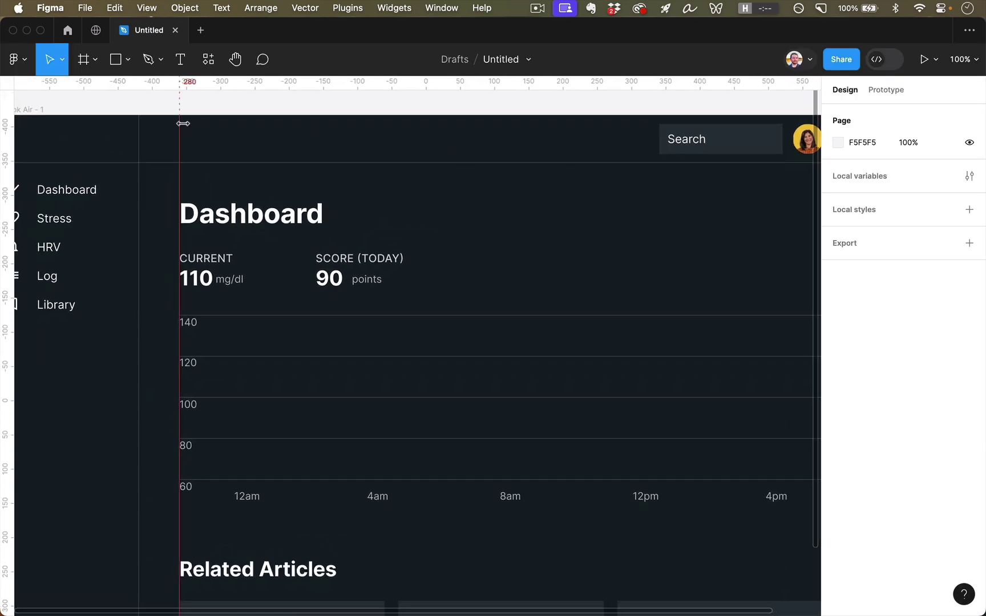
key("shift+r")
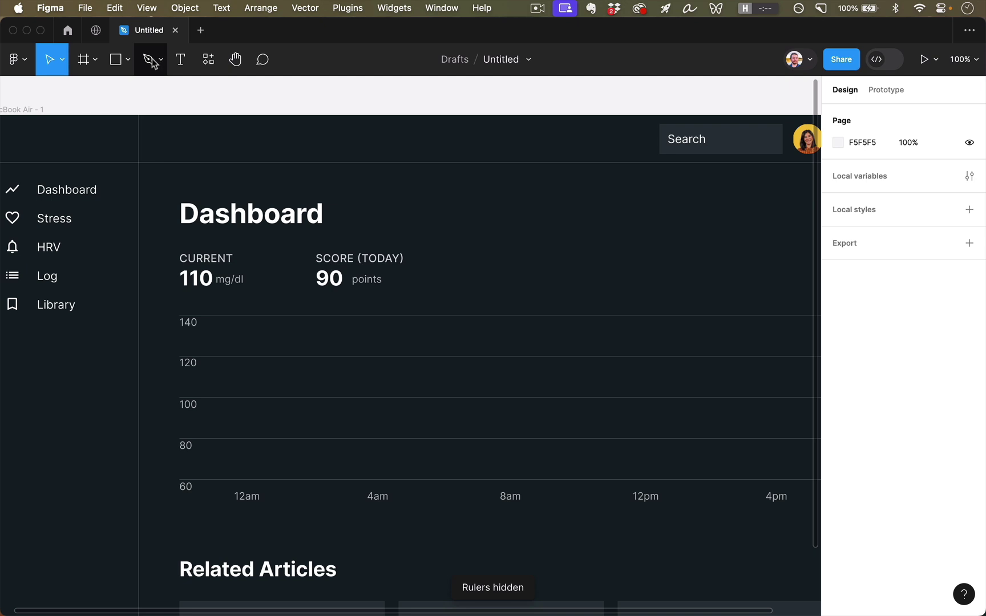
Try the Pencil tool by sketching a freehand wavy curve about 241 × 94 above the frame, and delete it
left_click(160, 60)
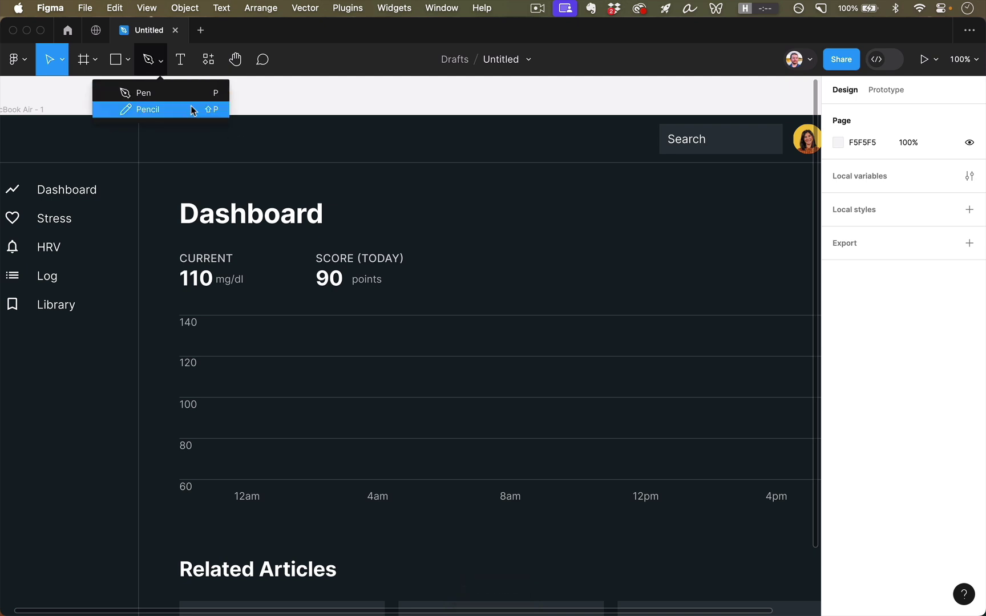
left_click(127, 109)
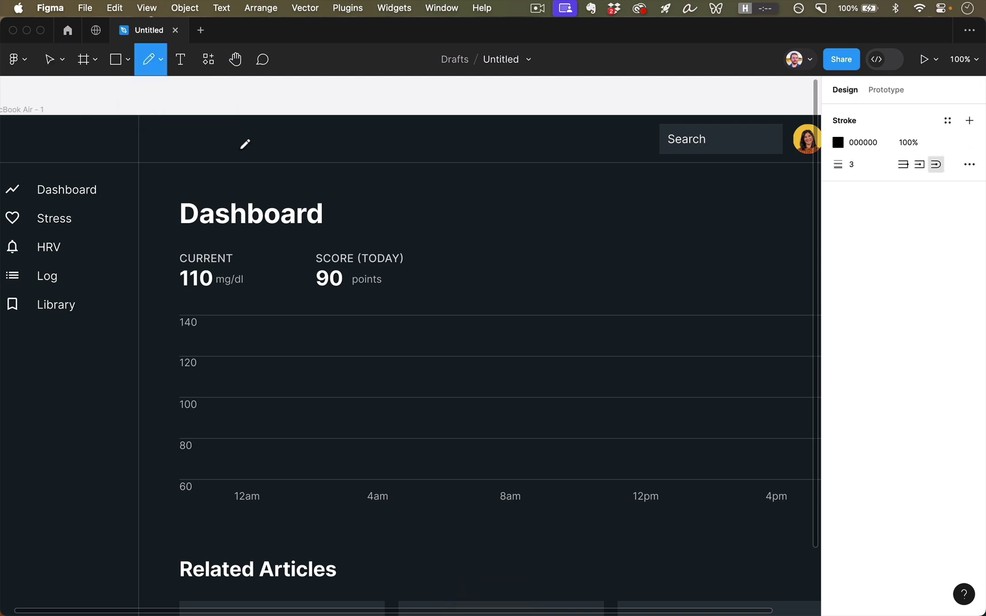
scroll(279, 154, "up", 4)
scroll(278, 154, "left", 1)
mouse_move(175, 199)
left_mouse_down()
mouse_move(260, 141)
mouse_move(341, 135)
left_mouse_up()
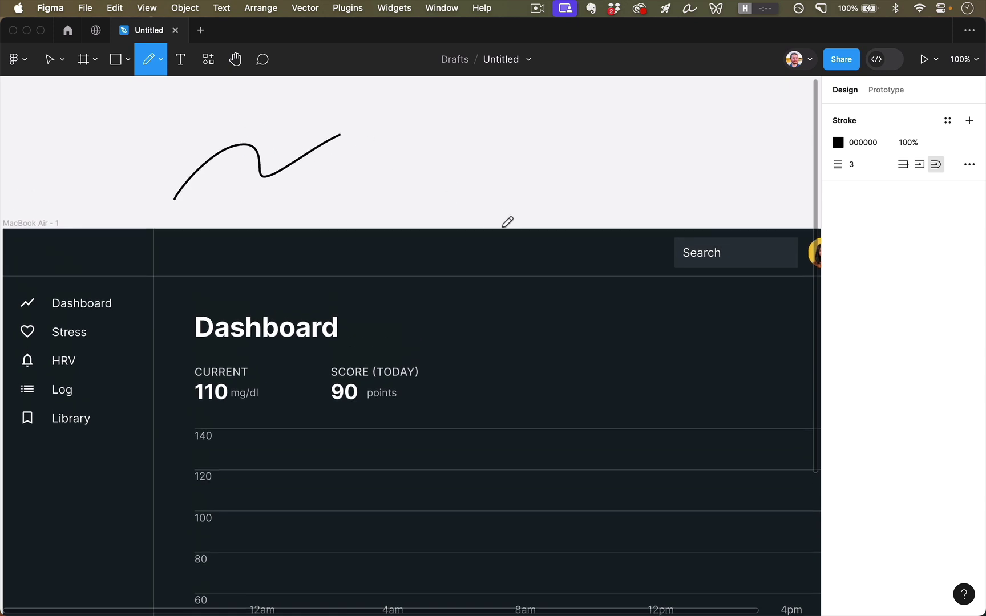
key("Escape")
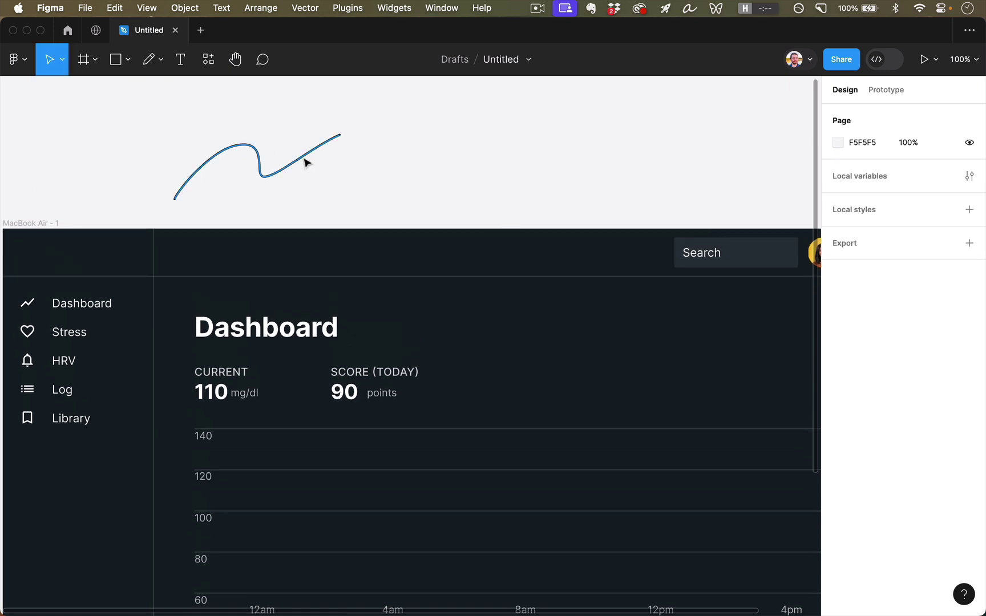
left_click(261, 158)
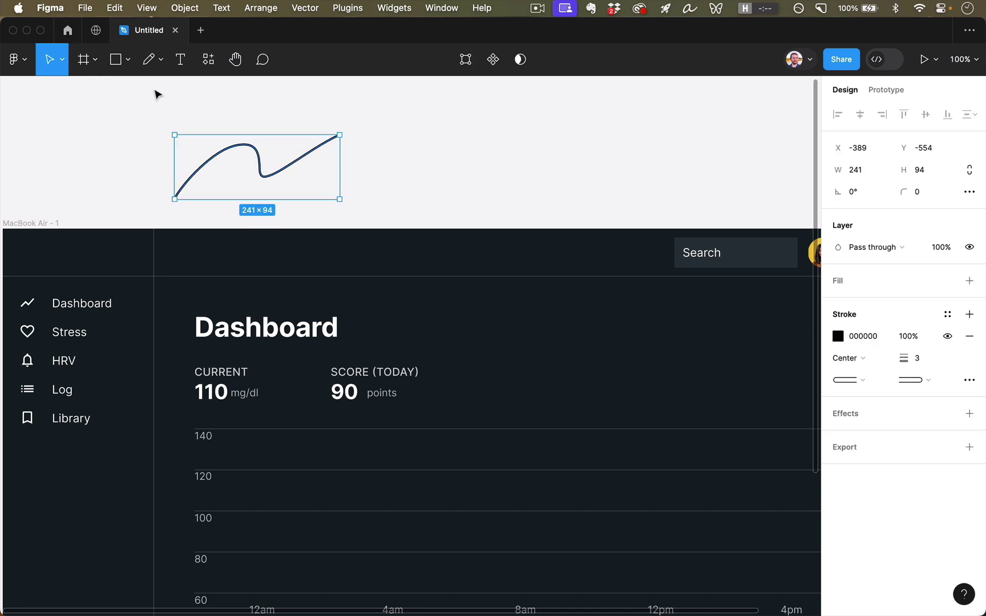
key("BackSpace")
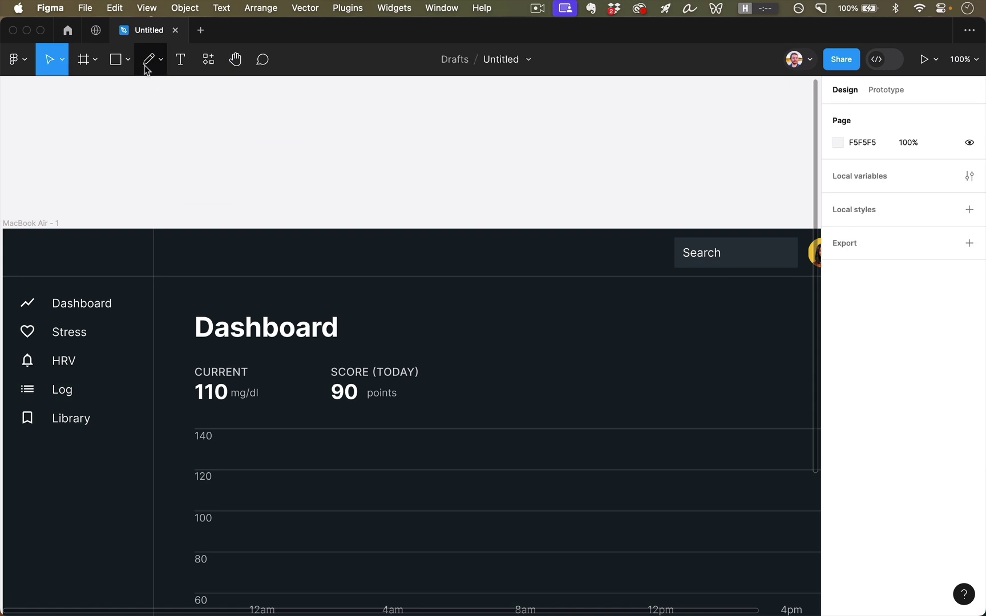
left_click(148, 67)
left_click(161, 64)
left_click(163, 101)
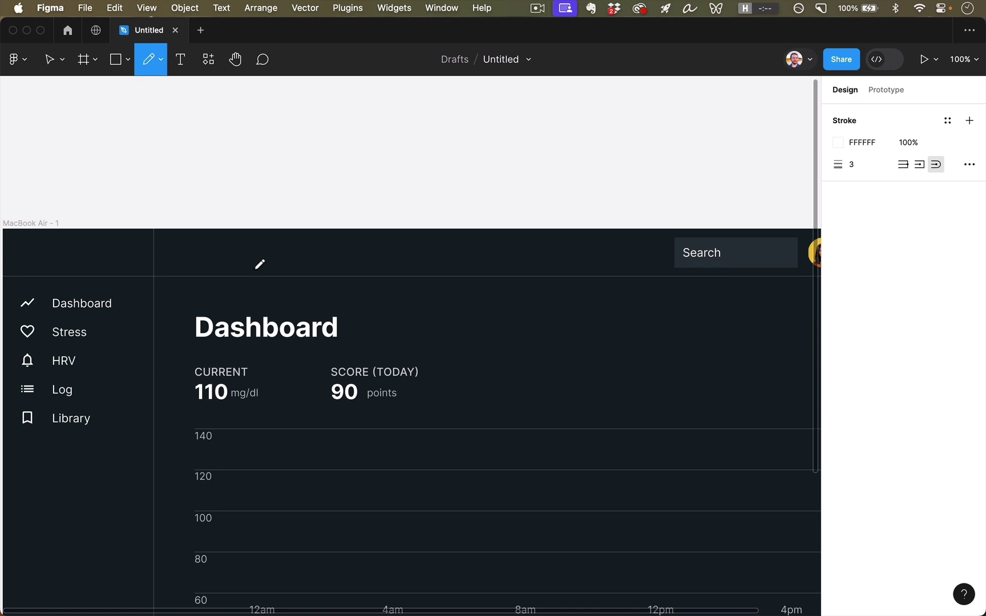
Draw an open zigzag chart line about 627 × 163 with the Pen tool, from 12am to just past 12pm, peaking between 120 and 140
scroll(260, 264, "down", 5)
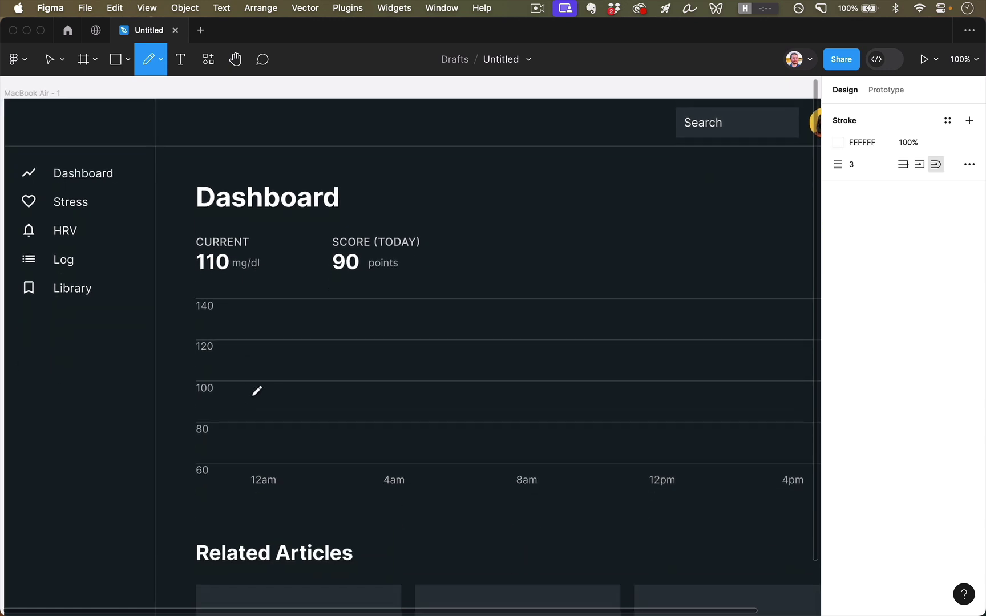
key("p")
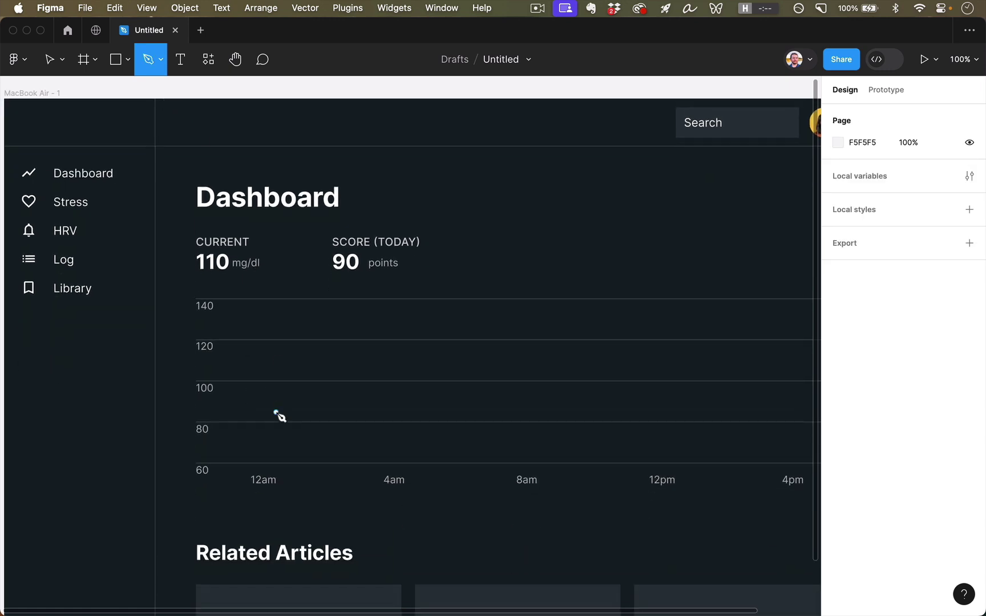
left_click(250, 435)
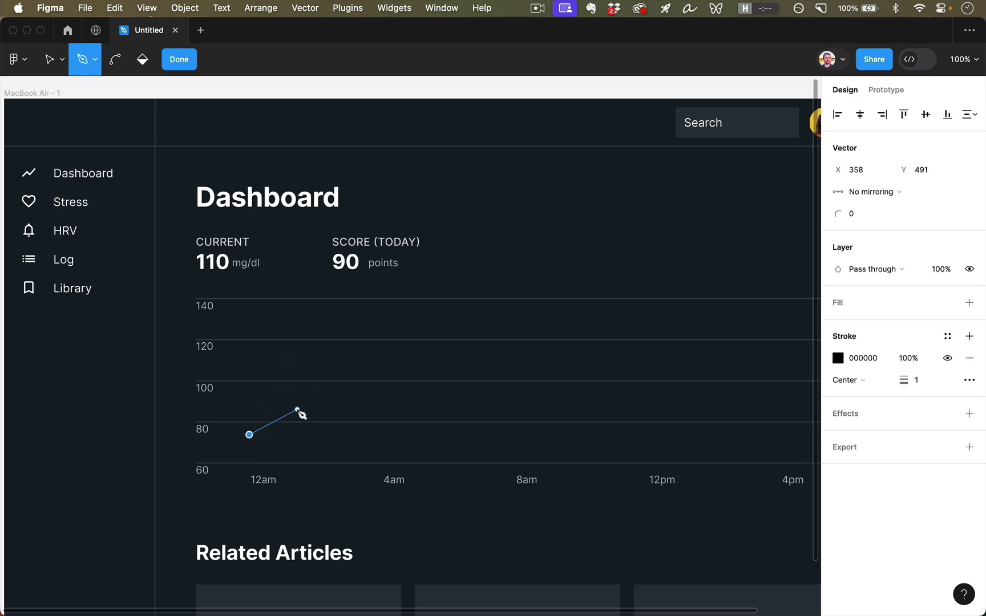
left_click(299, 419)
left_click(356, 431)
left_click(387, 419)
scroll(386, 418, "right", 5)
left_click(326, 422)
left_click(356, 410)
left_click(408, 396)
left_click(447, 383)
left_click(469, 360)
left_click(505, 318)
left_click(533, 375)
left_click(554, 352)
key("Escape")
key("Escape")
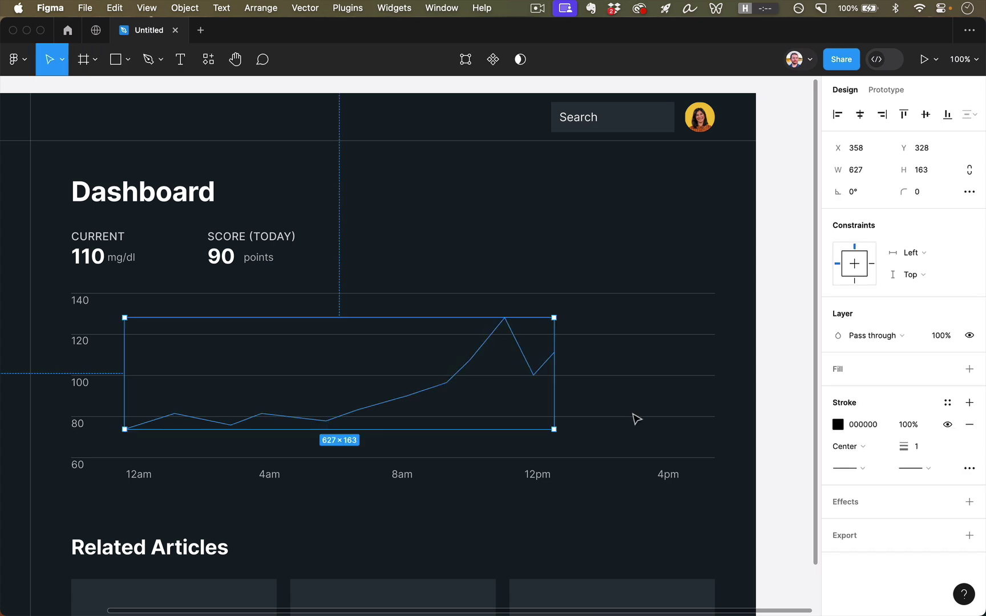
left_click(600, 370)
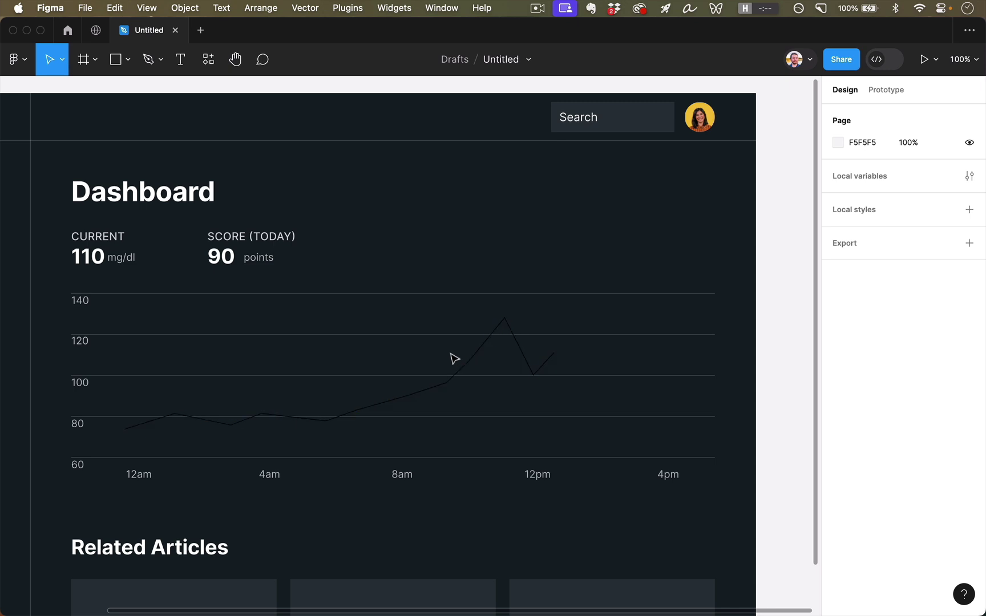
Set the chart line's stroke to white FFFFFF with a weight of 2
left_click(472, 364)
left_click(868, 424)
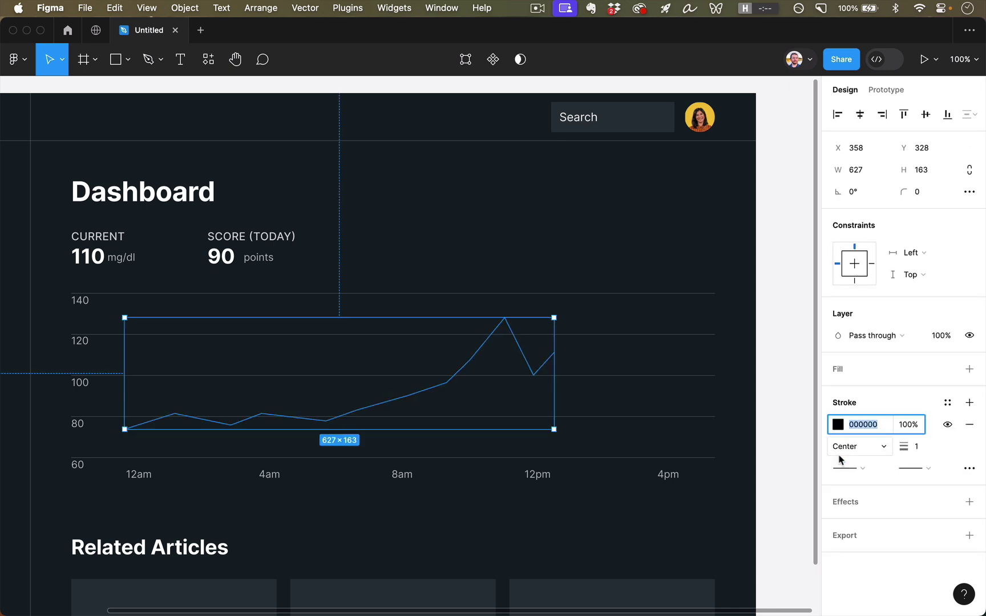
type("ffffff")
key("Return")
left_click(914, 448)
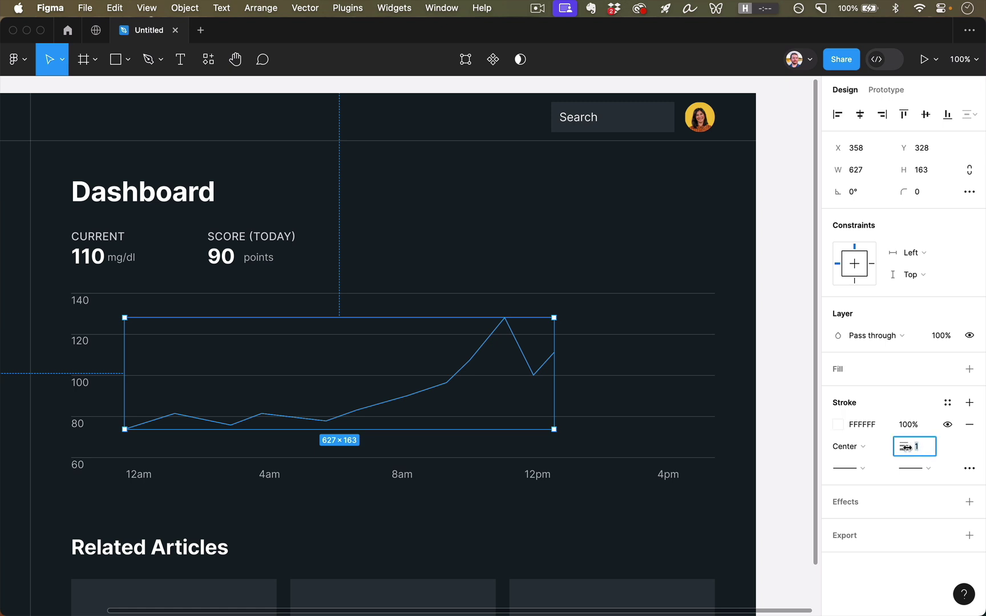
type("2")
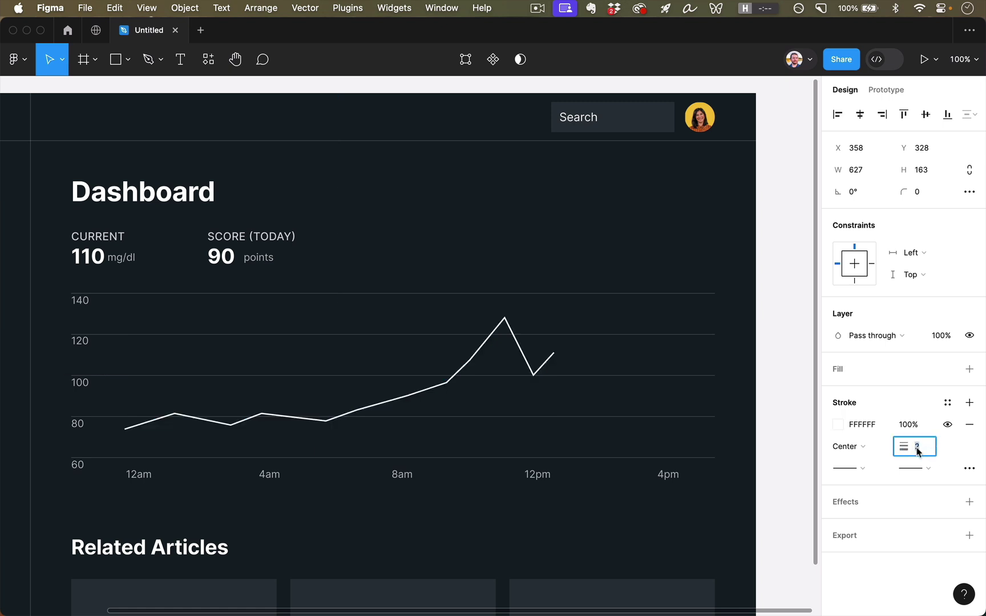
key("Return")
key("Escape")
Extend the chart line from its right end with one more straight segment down to about X 1021, Y 442, using the Pen tool
scroll(662, 358, "left", 3)
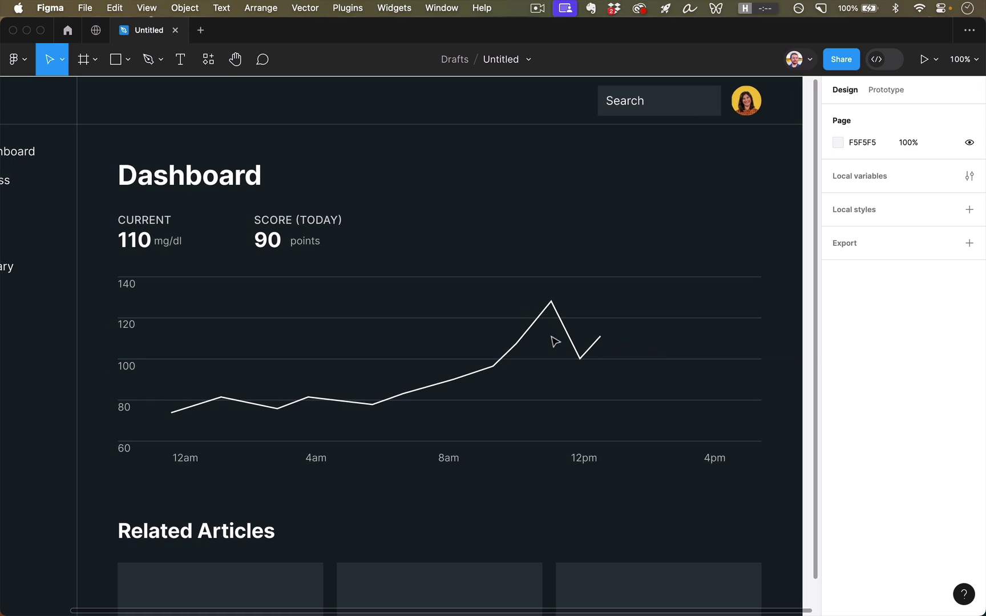
left_click(567, 327)
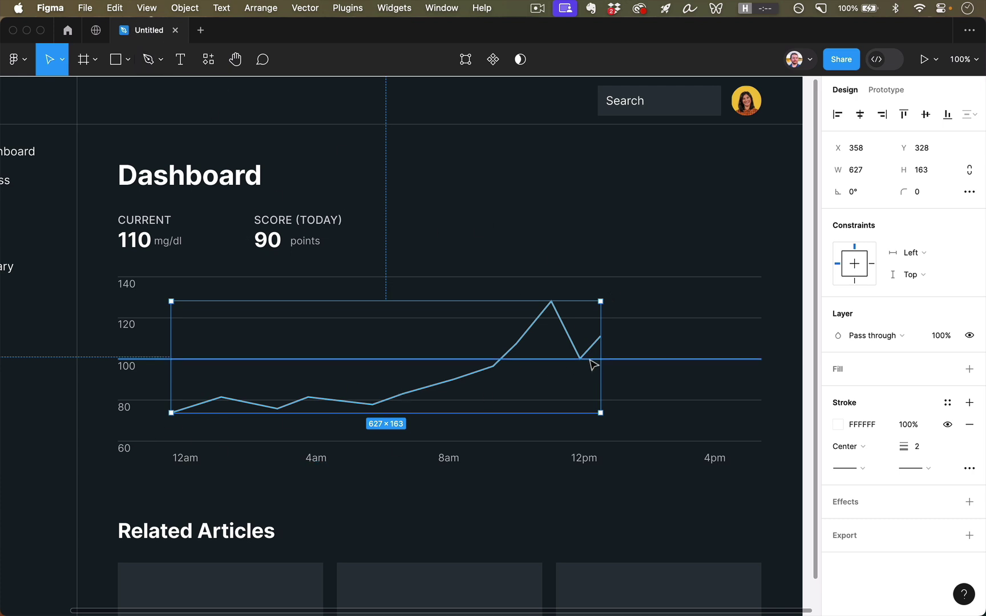
key("Return")
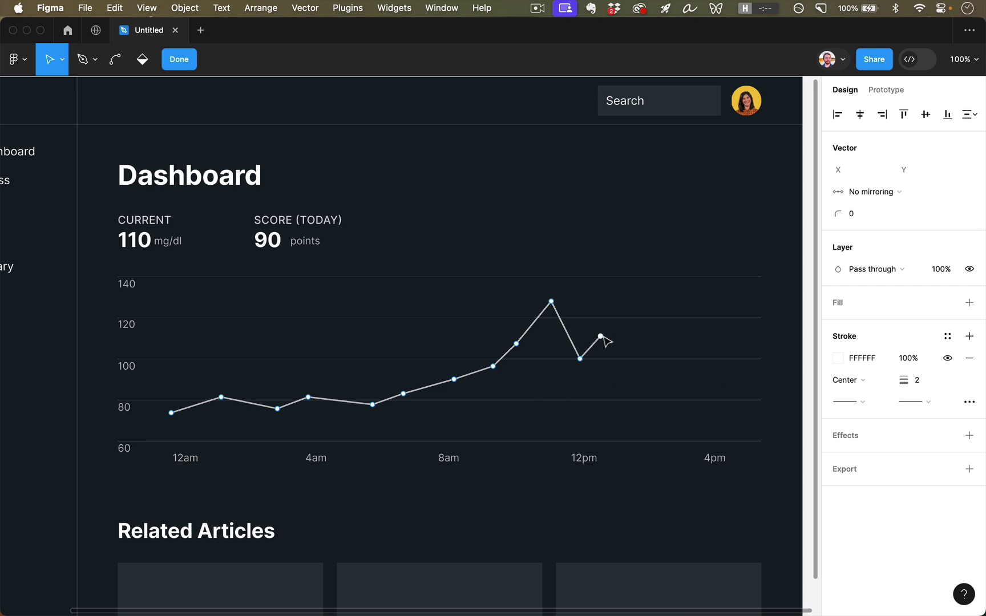
left_click(601, 337)
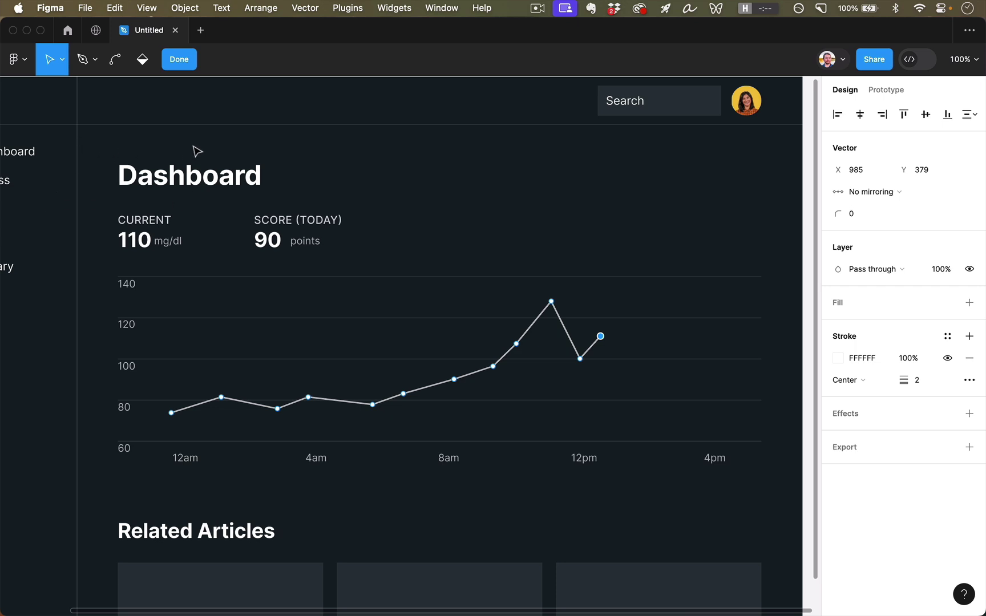
key("p")
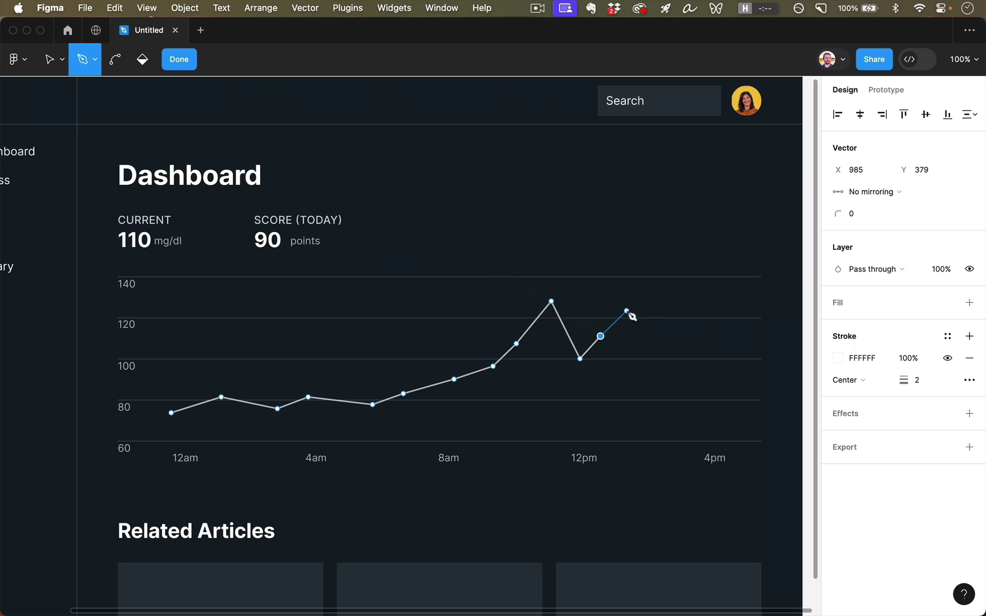
left_click(625, 379)
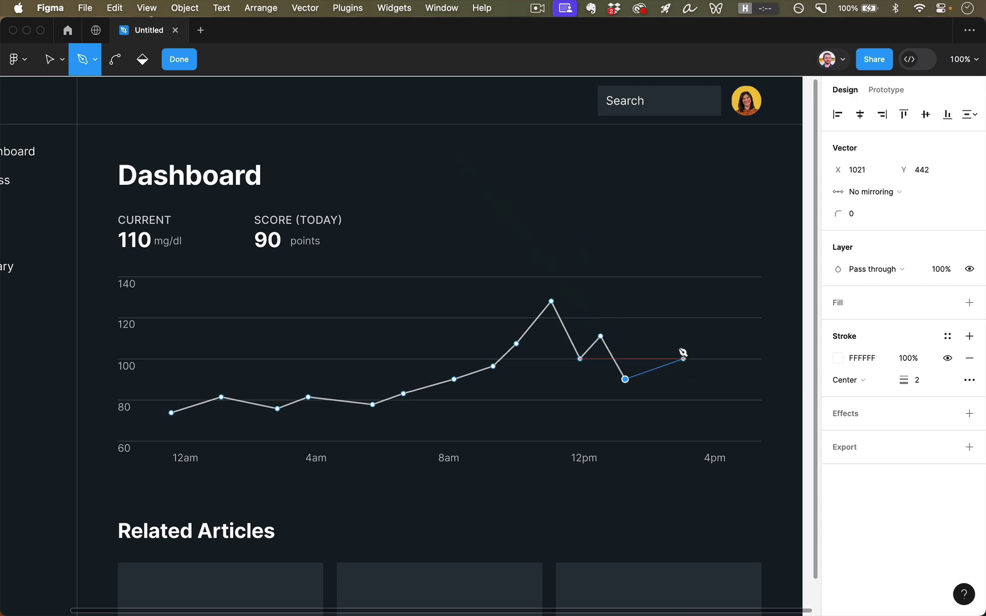
Try extending the chart line with two curved points toward 4pm, undo both points and leave vector editing
left_click_drag(663, 330, 706, 336)
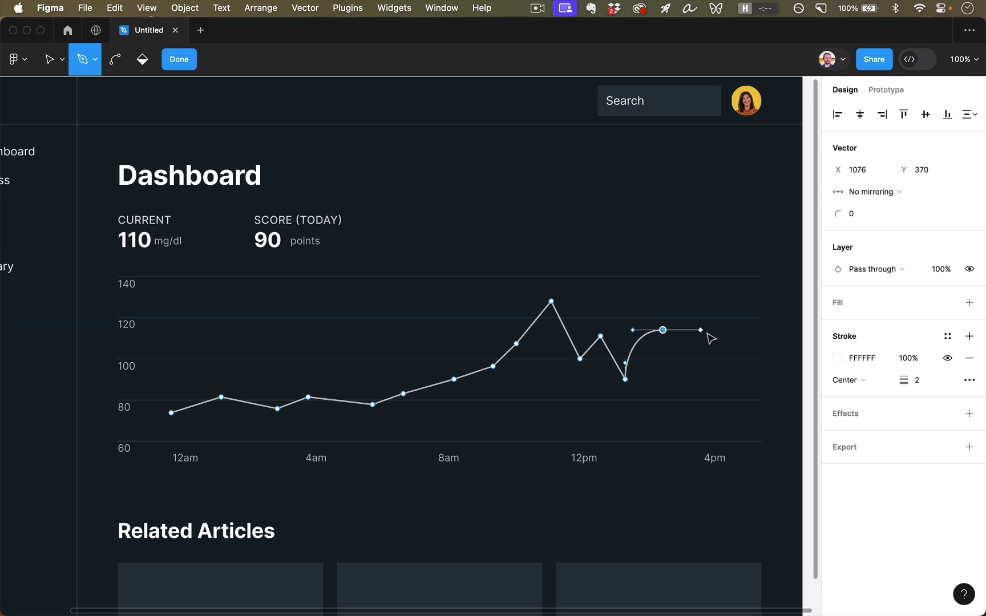
left_click_drag(731, 394, 731, 427)
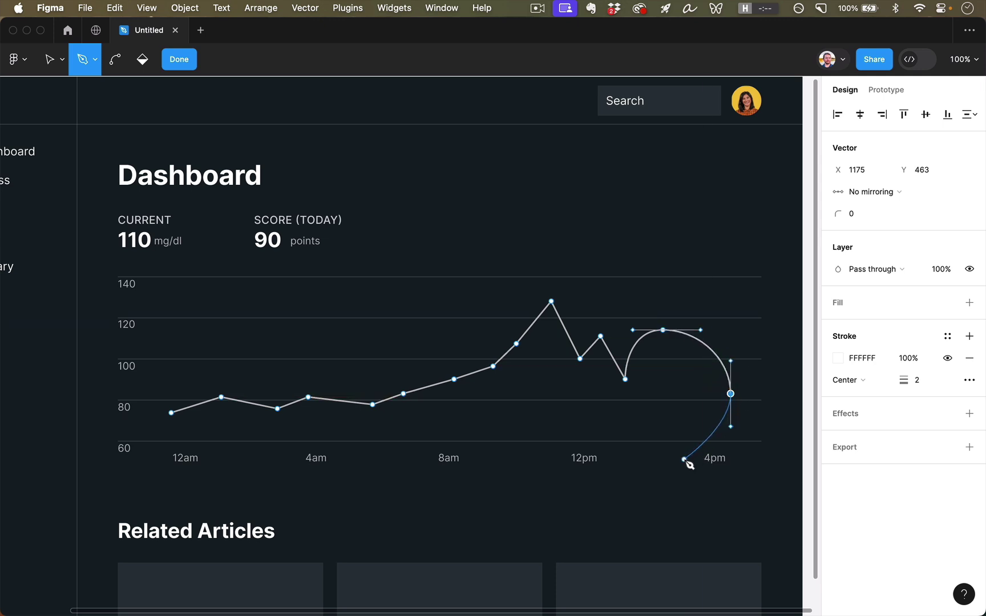
key("super+z")
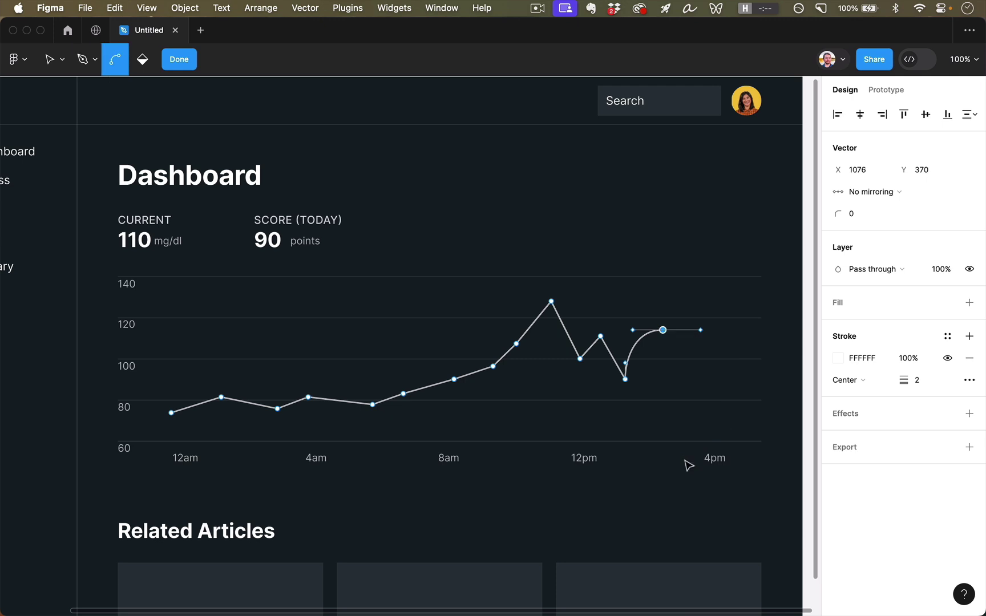
key("super+z")
key("p")
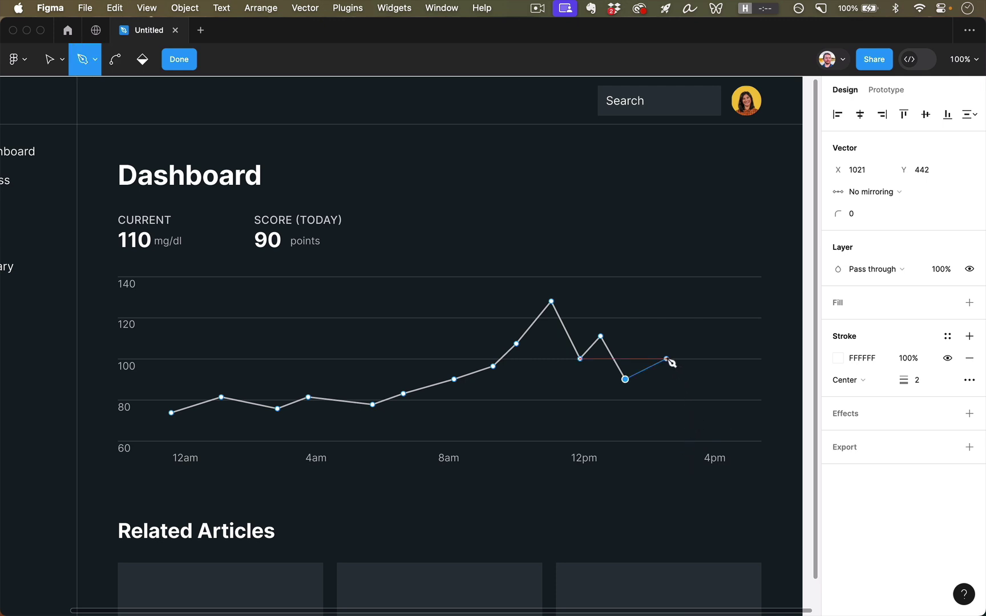
key("Escape")
key("Escape")
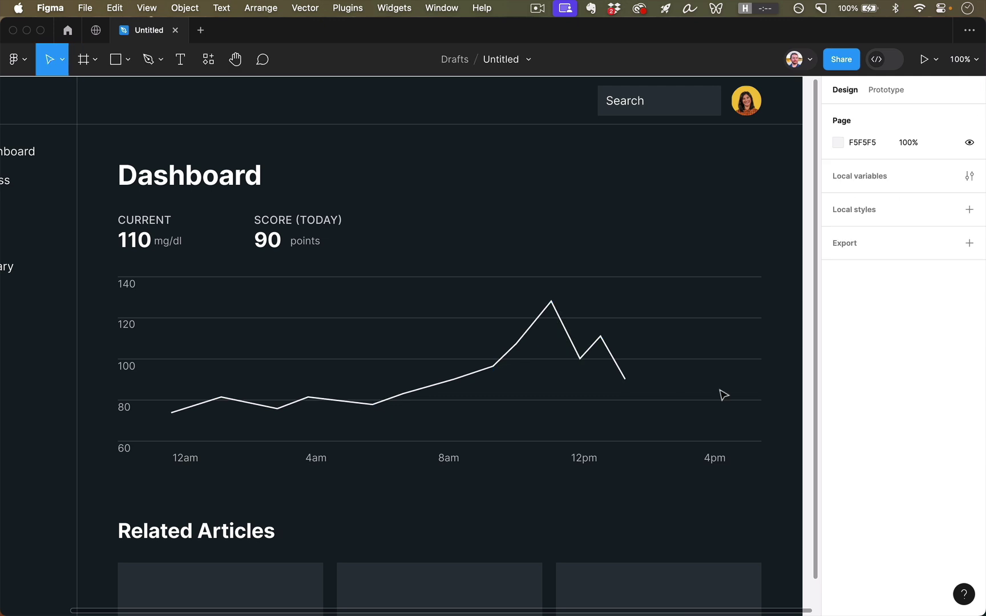
Duplicate the chart line and use the Pen tool to close the copy down along the 60 gridline and back to its start
left_click(621, 375)
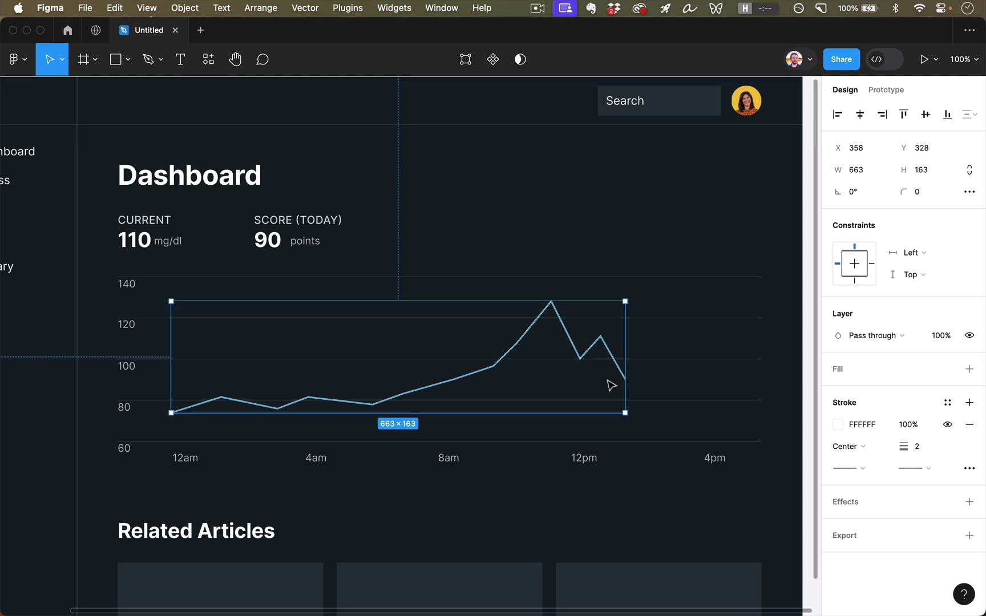
key("super+d")
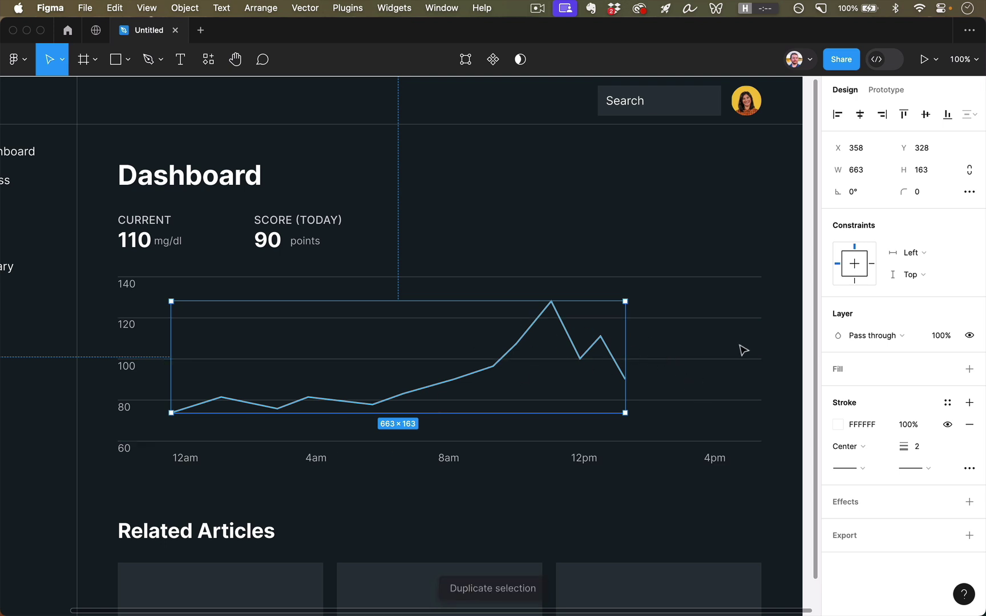
key("Return")
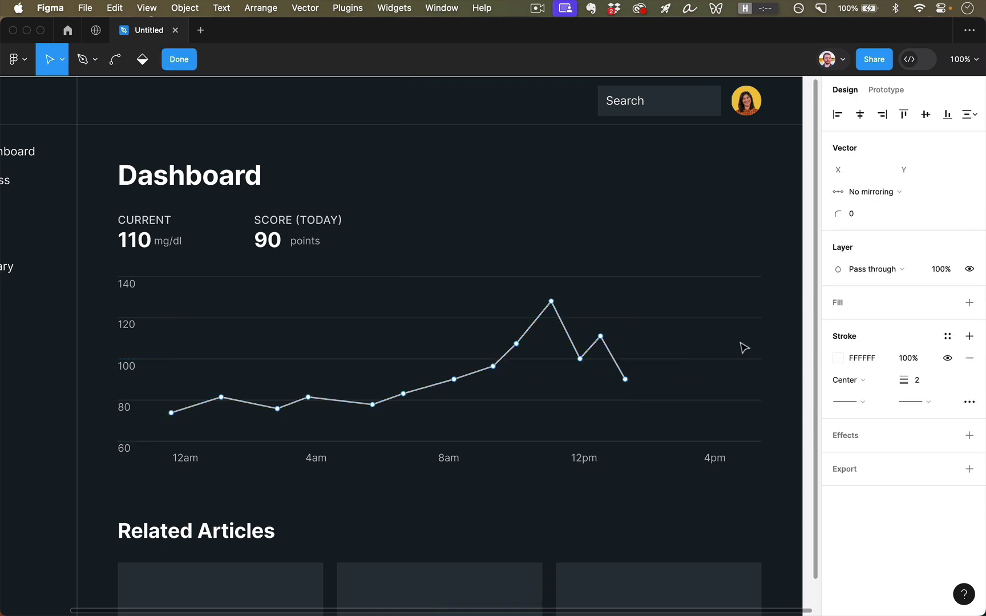
left_click(626, 379)
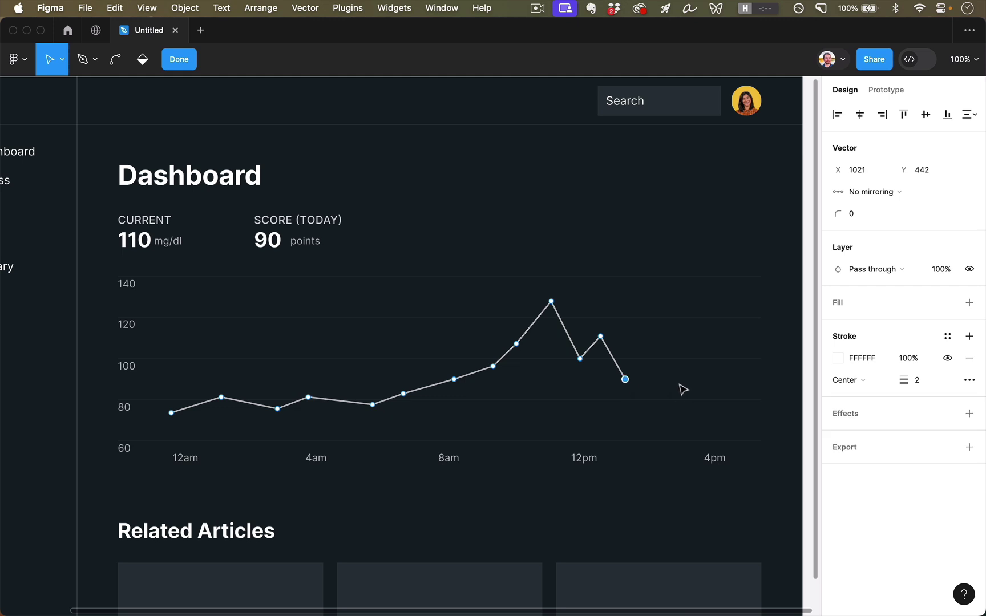
key("p")
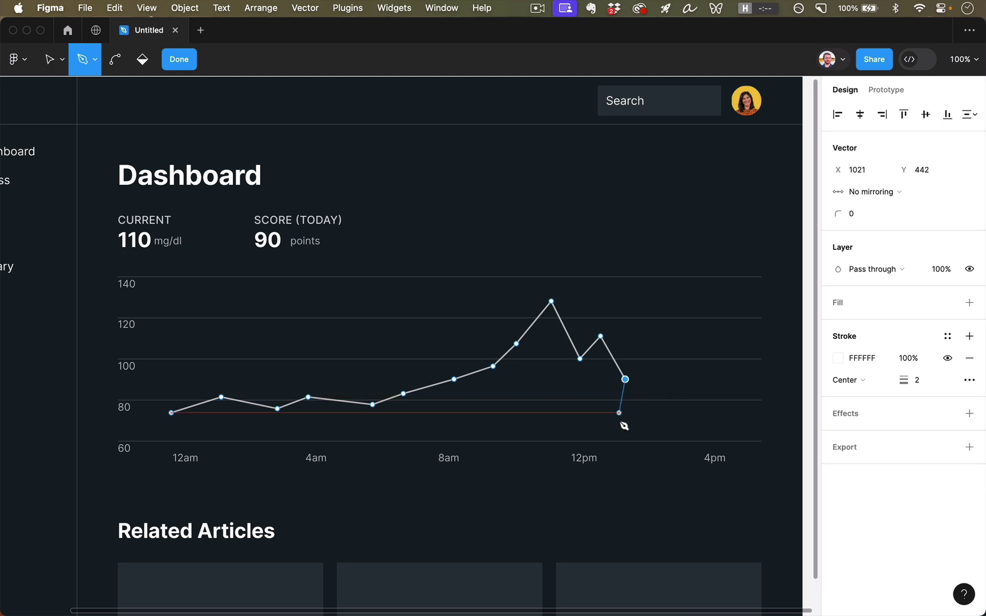
left_click(625, 441)
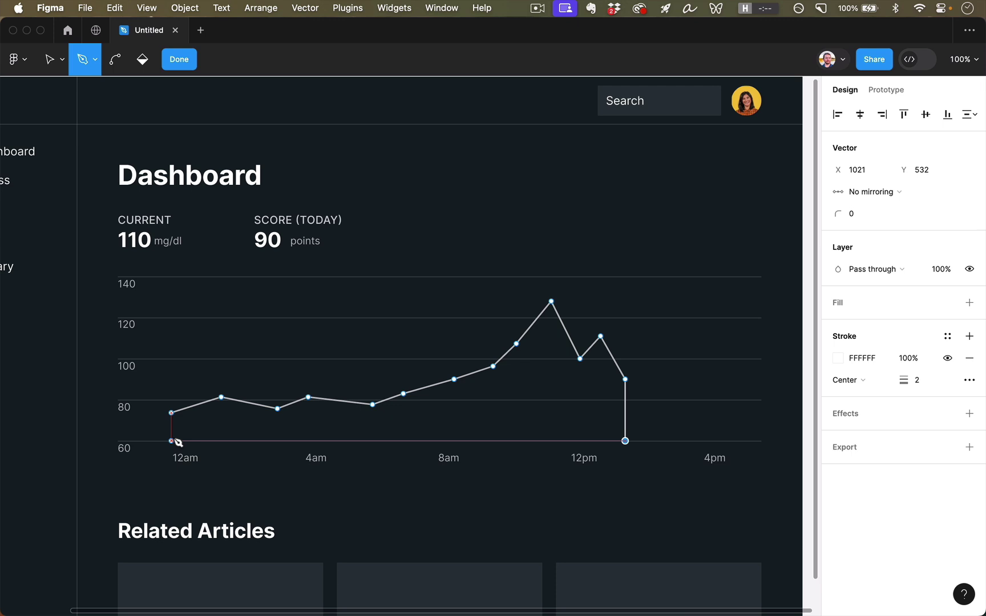
left_click(171, 442)
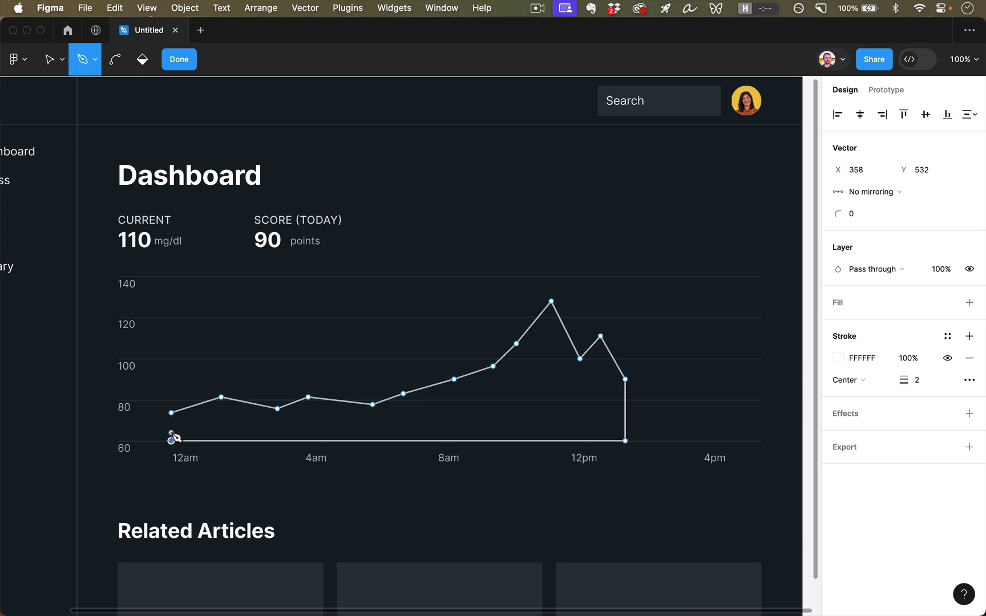
left_click(171, 413)
key("Escape")
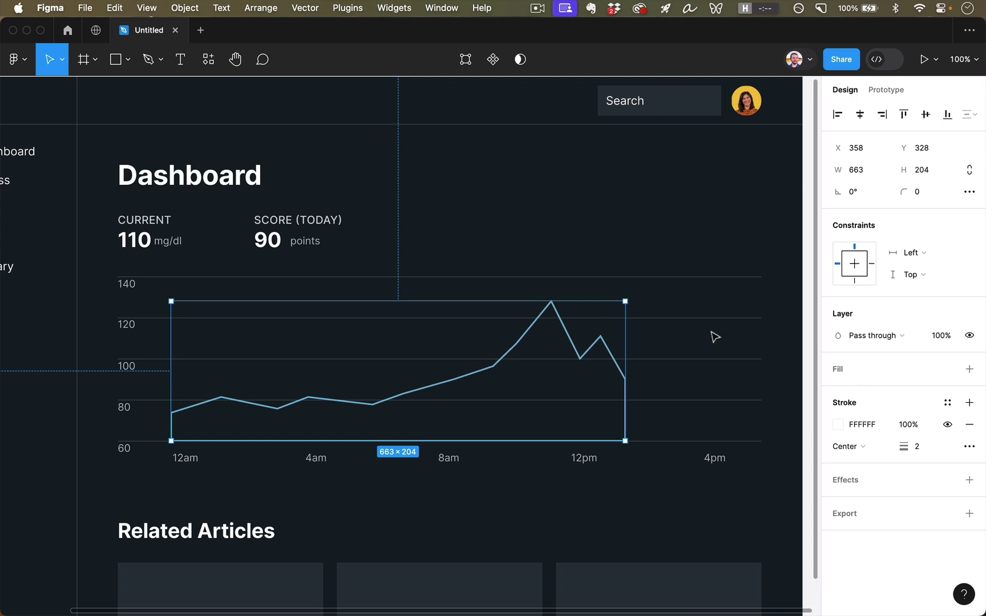
Swap the closed chart shape's stroke for a fill and set its layer opacity to 10%
key("shift+super+x")
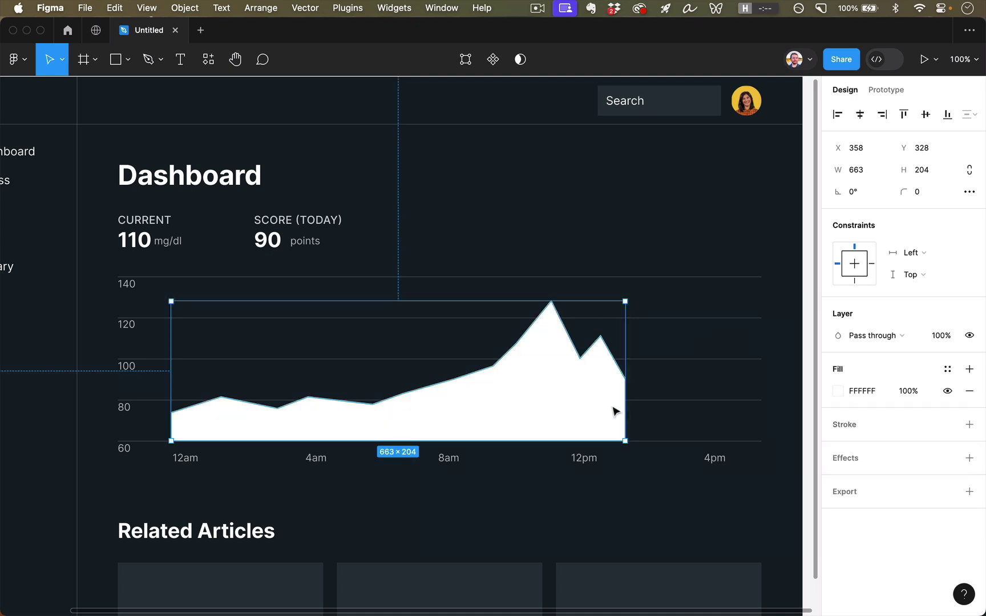
key("1")
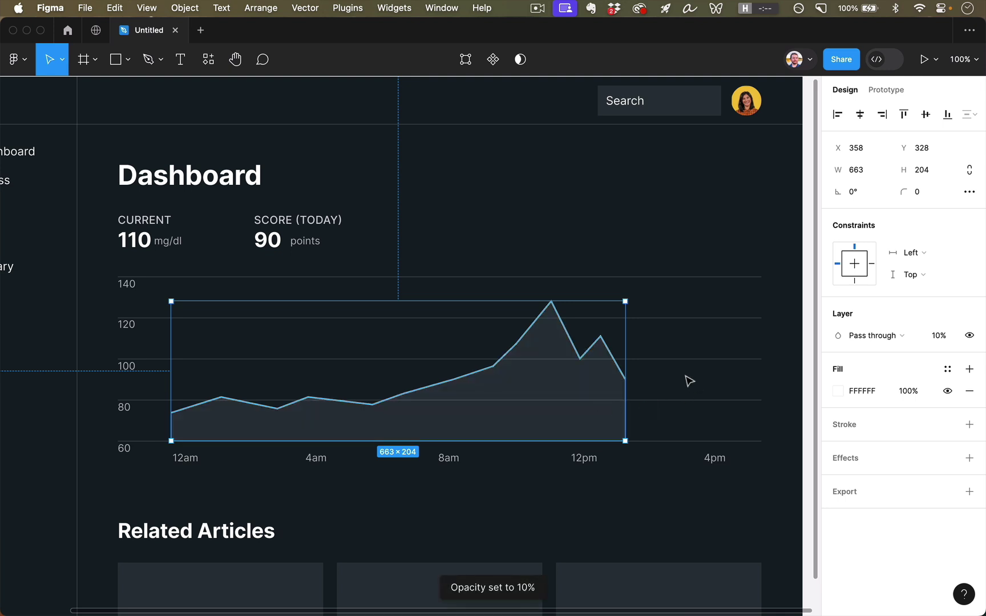
left_click(674, 342)
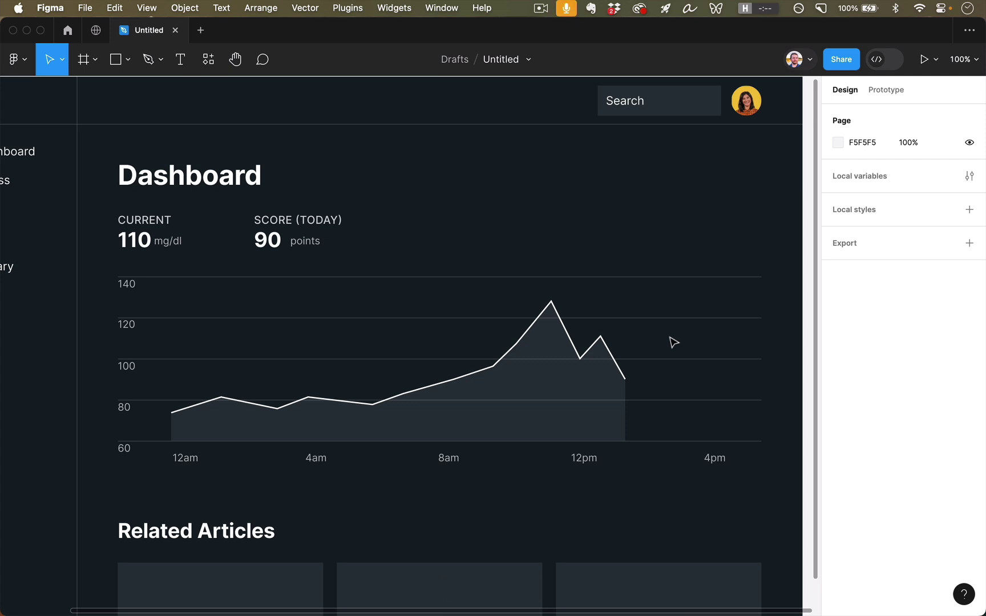
Place a copy of the CURRENT label in the header area above the sidebar menu at X 38, Y 26
scroll(673, 342, "left", 5)
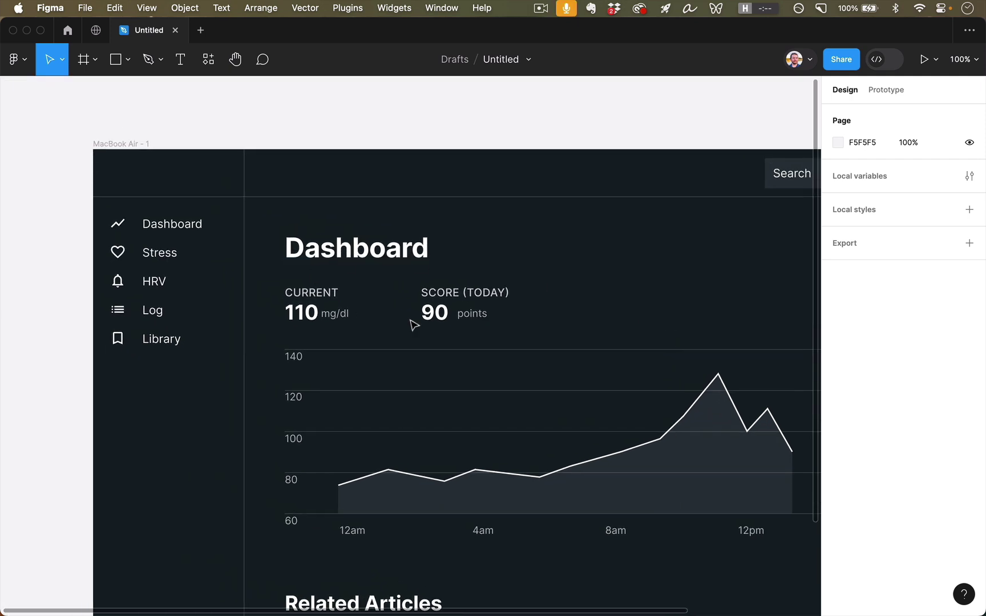
scroll(401, 322, "right", 3)
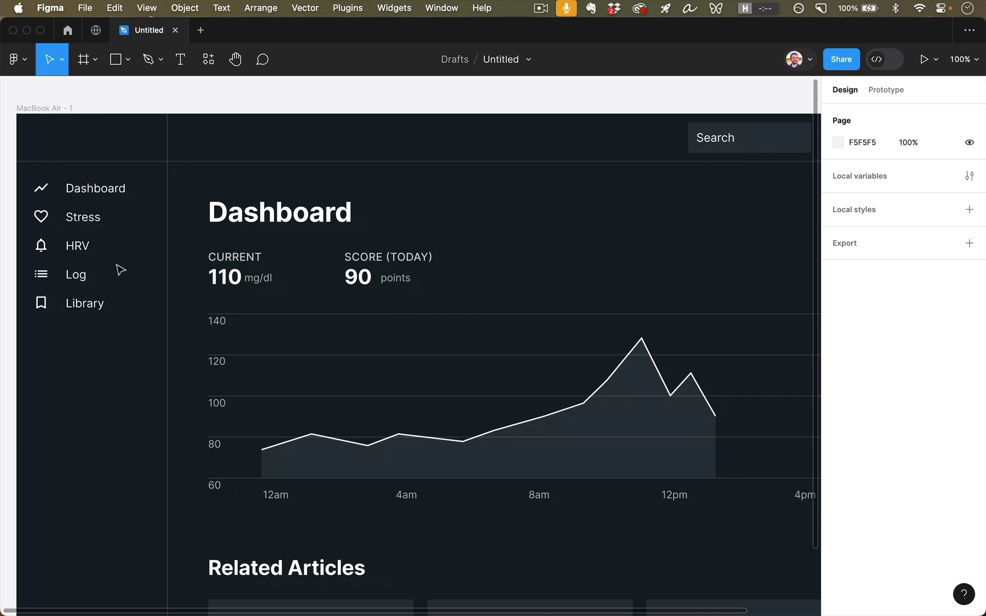
left_click_drag(216, 258, 58, 139)
scroll(58, 139, "up", 10)
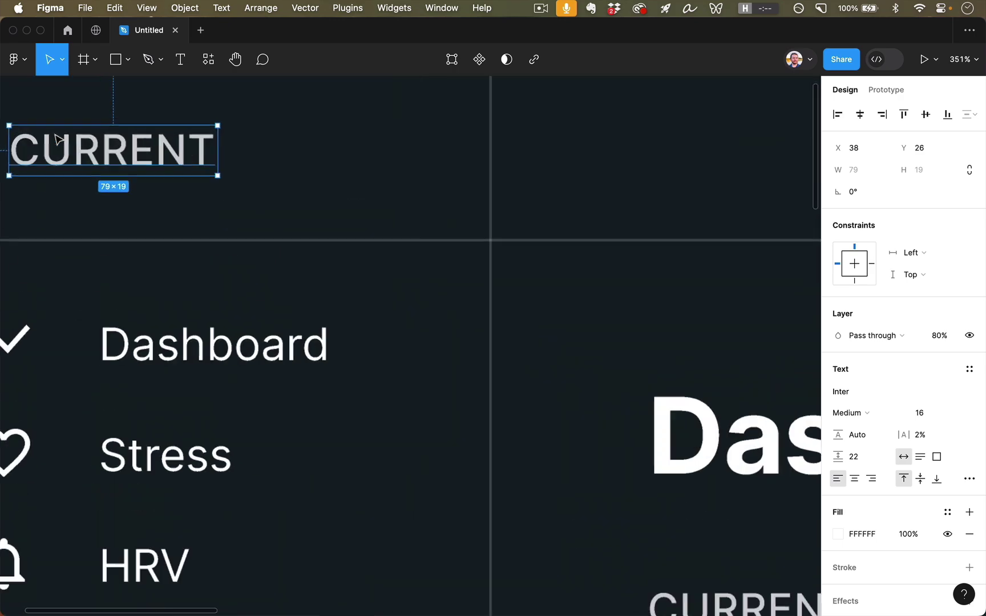
scroll(86, 171, "left", 4)
scroll(94, 200, "up", 15)
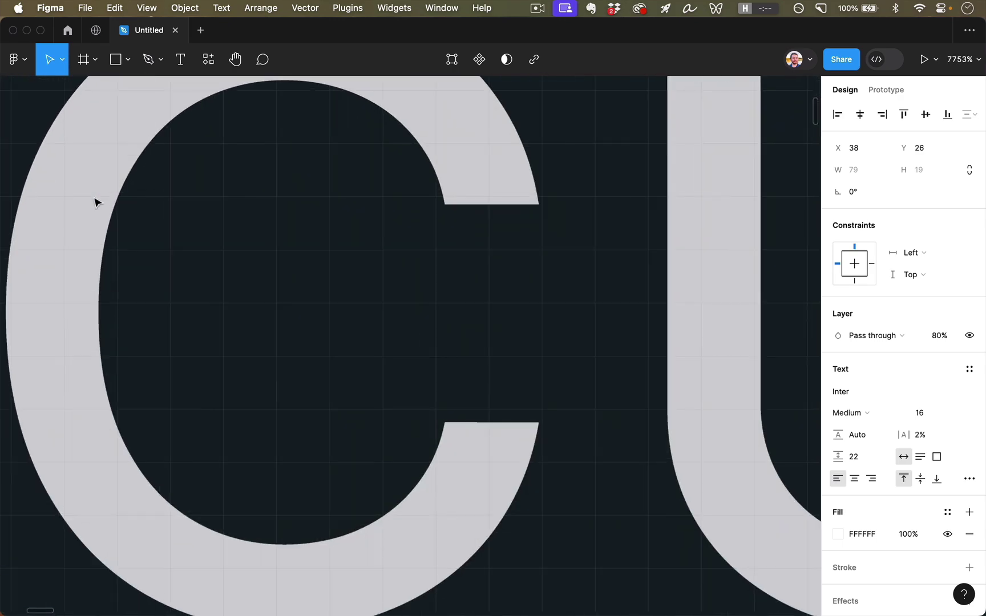
scroll(174, 285, "down", 10)
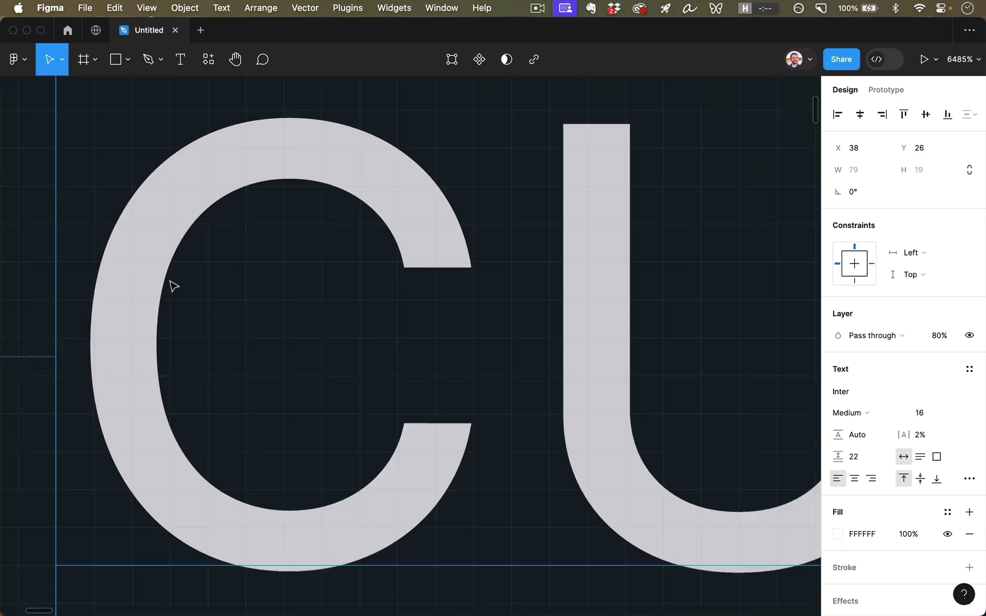
scroll(174, 286, "down", 6)
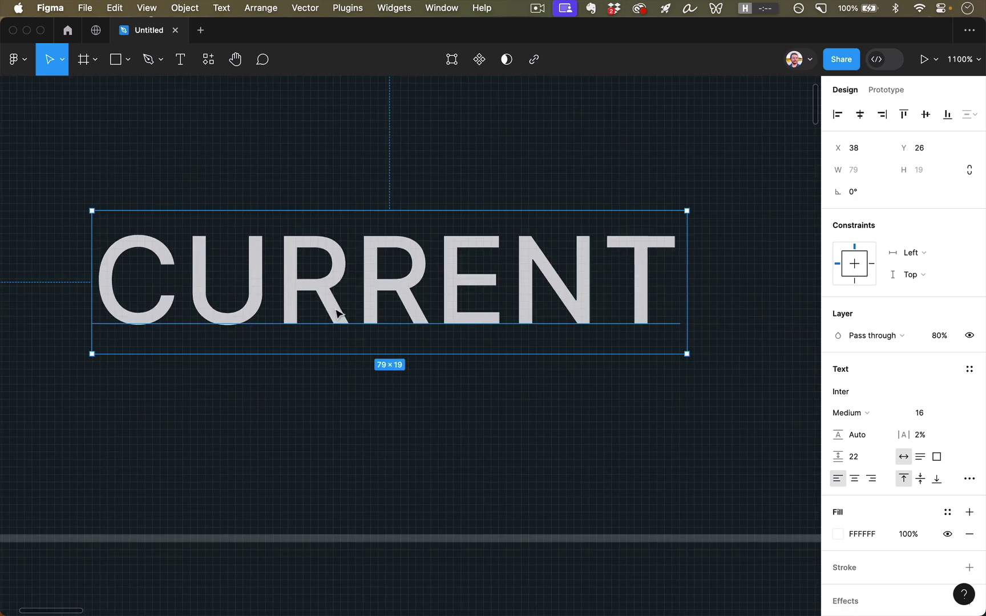
scroll(343, 312, "down", 3)
Make the copied label bold with 100% opacity and change its text to HEAL
key("super+b")
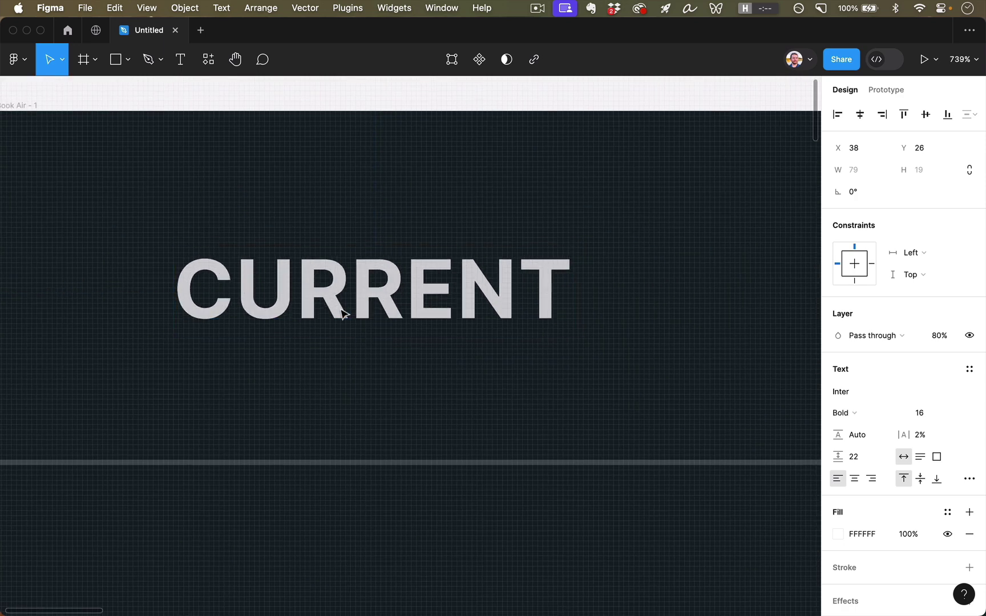
key("0")
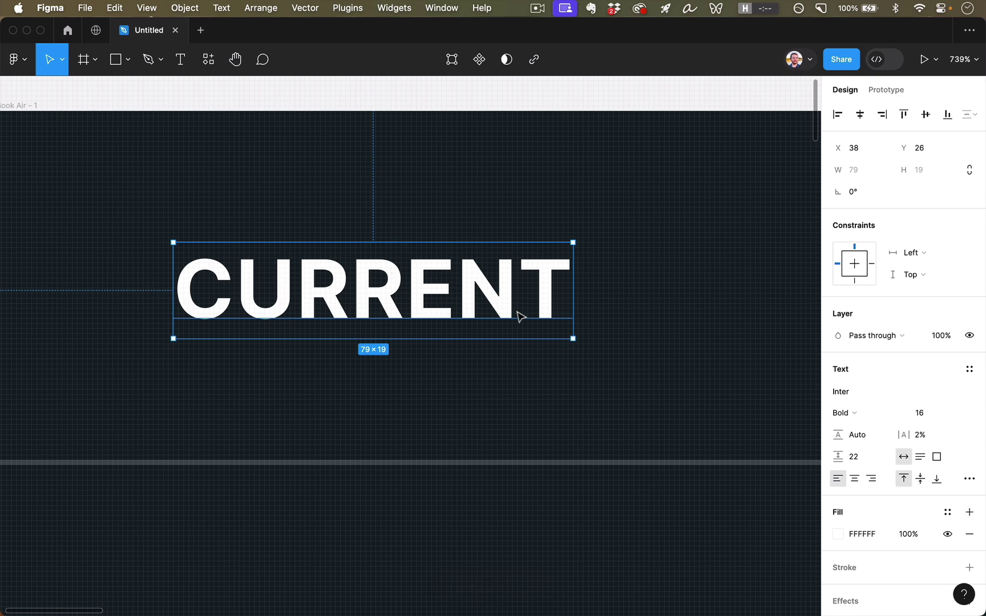
double_click(425, 295)
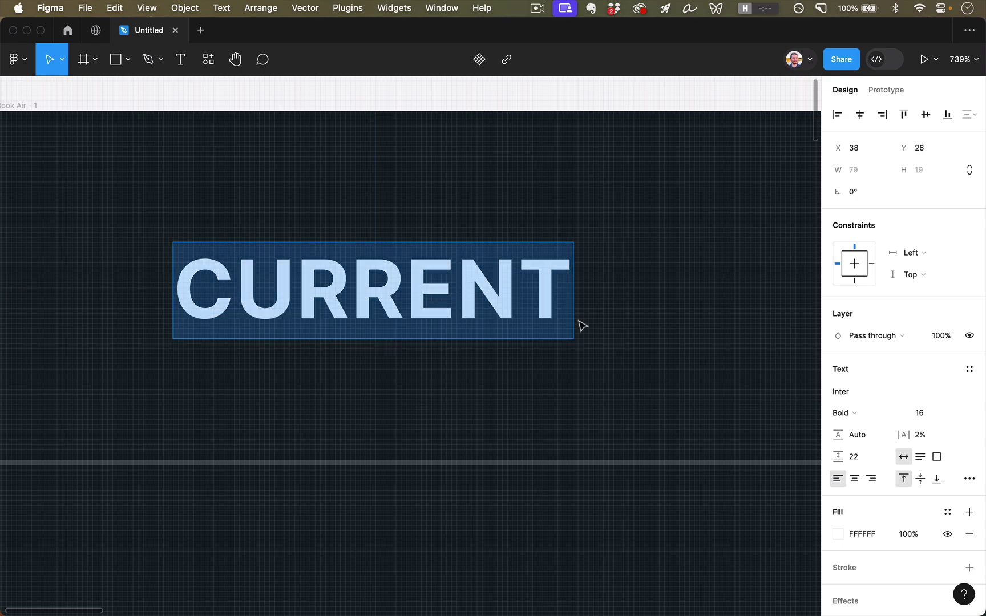
type("HEAL")
key("Escape")
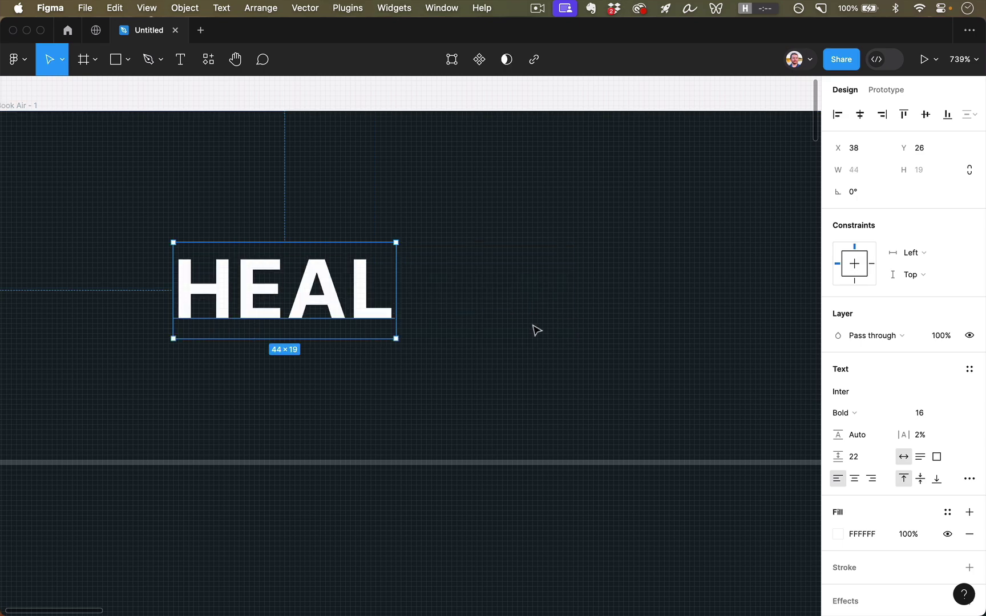
Set the HEAL text to font size 20 with 4% letter spacing
scroll(514, 337, "down", 2)
scroll(514, 337, "down", 3)
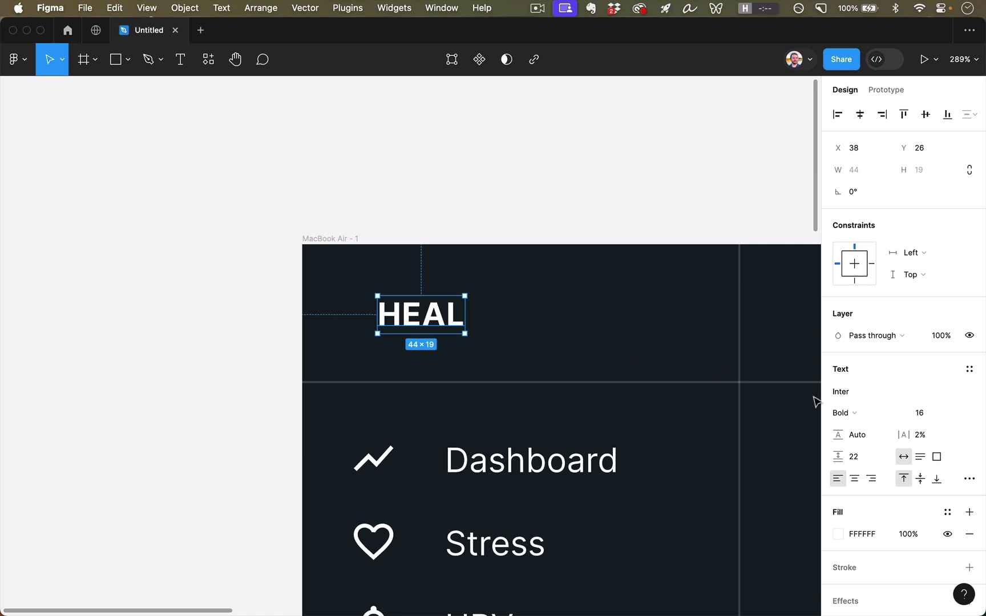
left_click(923, 414)
type("20")
key("Return")
left_click(931, 436)
key("Up")
key("Up")
key("Up")
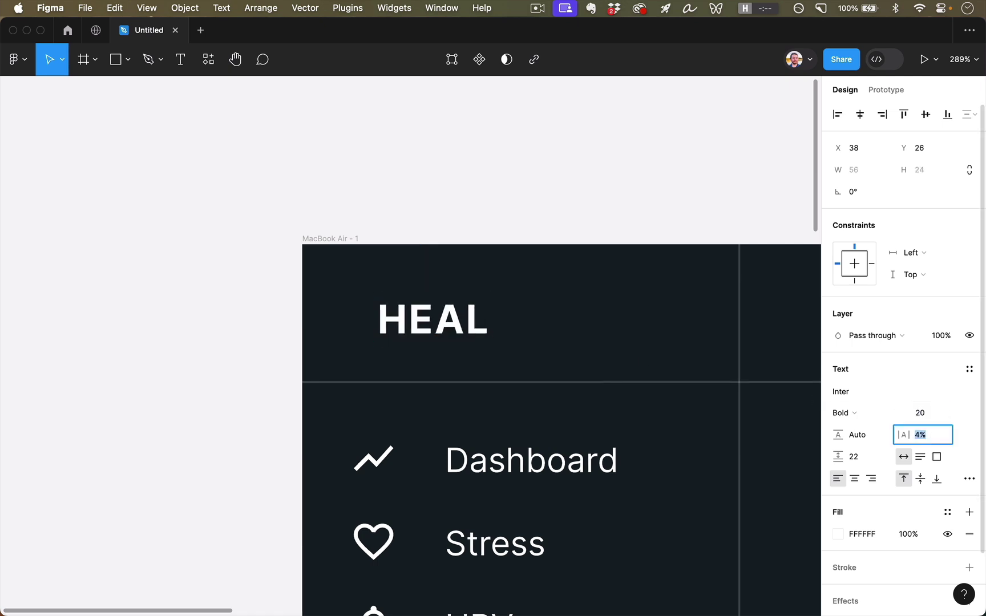
key("Down")
key("Return")
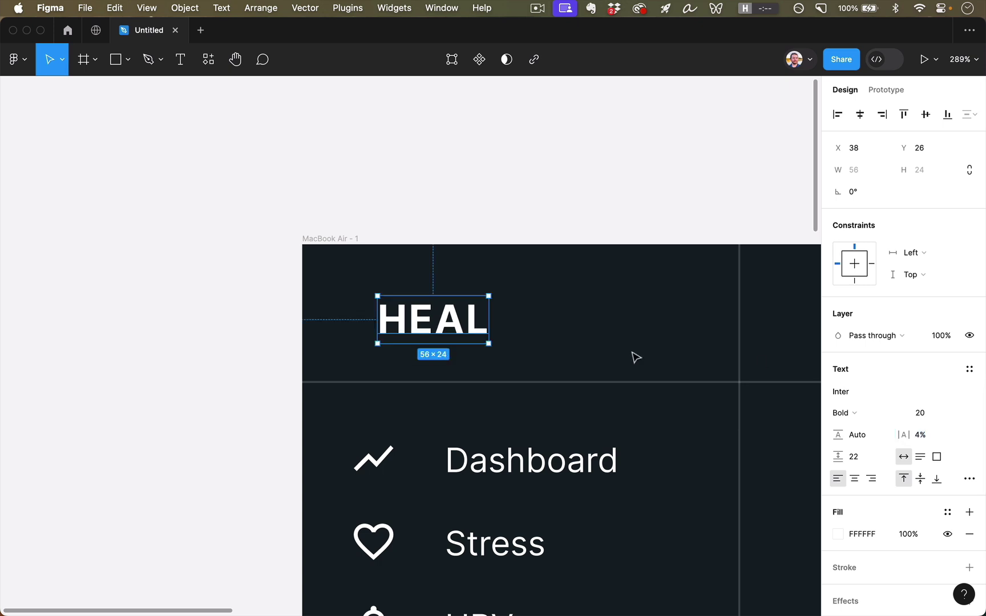
Move the HEAL text to X 26, Y 23 so it lines up with the sidebar icons below
mouse_move(431, 323)
left_mouse_down()
mouse_move(404, 308)
mouse_move(418, 329)
left_mouse_up()
left_click(566, 326)
left_click(418, 323)
left_click(608, 290)
key("shift+0")
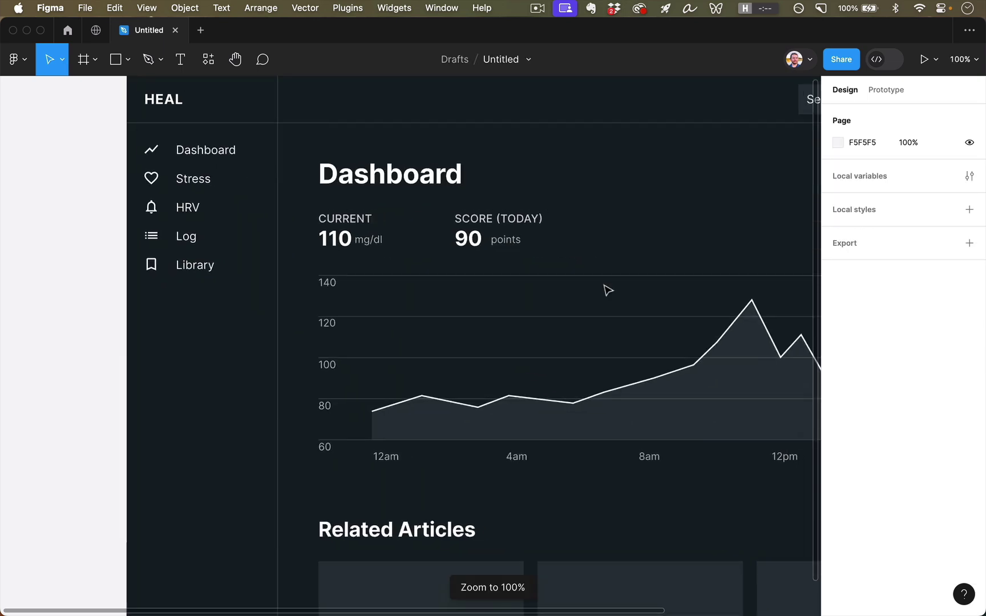
left_click(184, 128)
key("Escape")
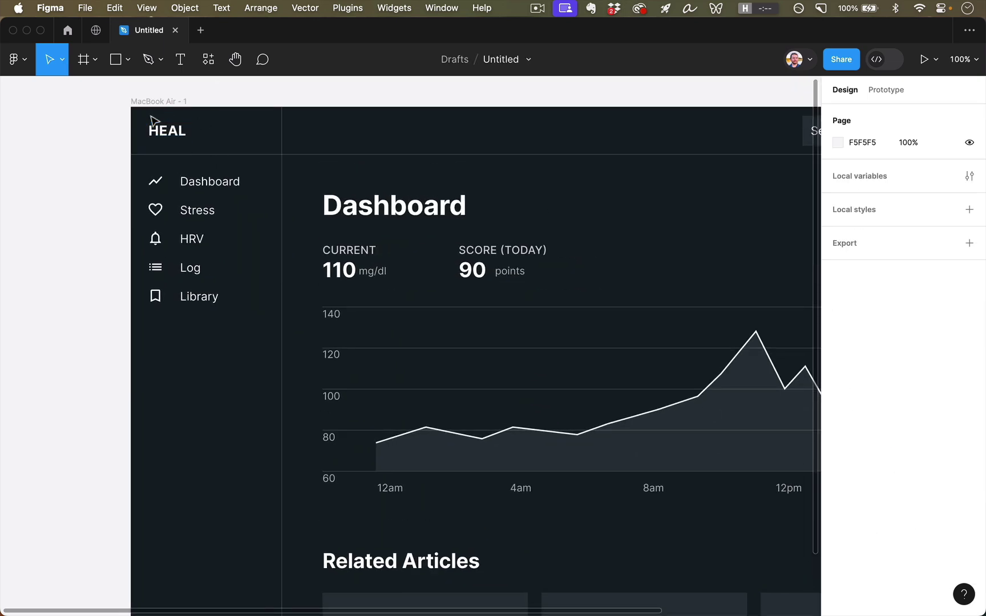
Show the layers list and flatten the HEAL text into a vector shape
scroll(152, 118, "up", 10)
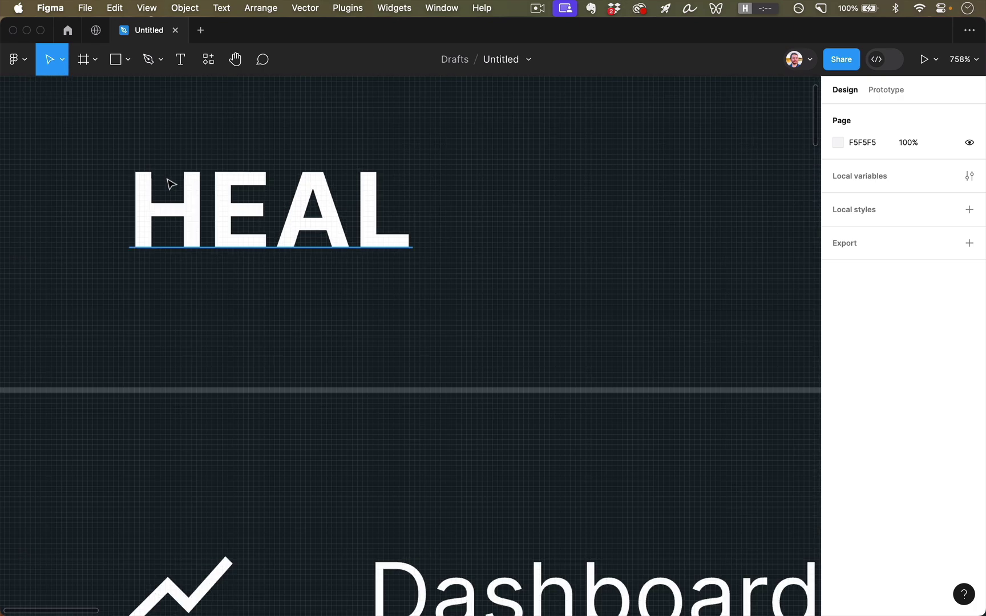
scroll(169, 182, "up", 5)
left_click(399, 192)
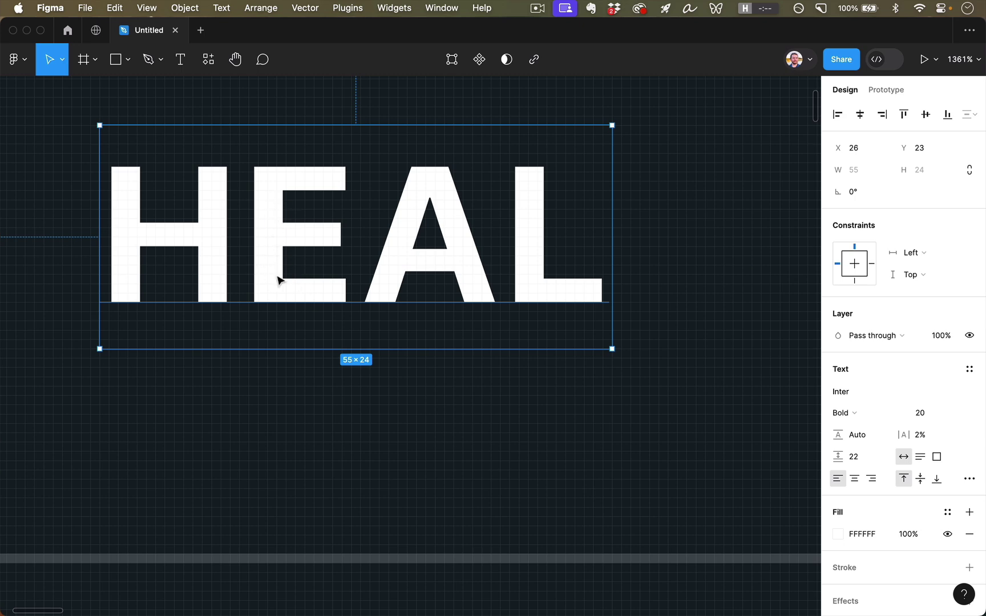
scroll(238, 190, "left", 5)
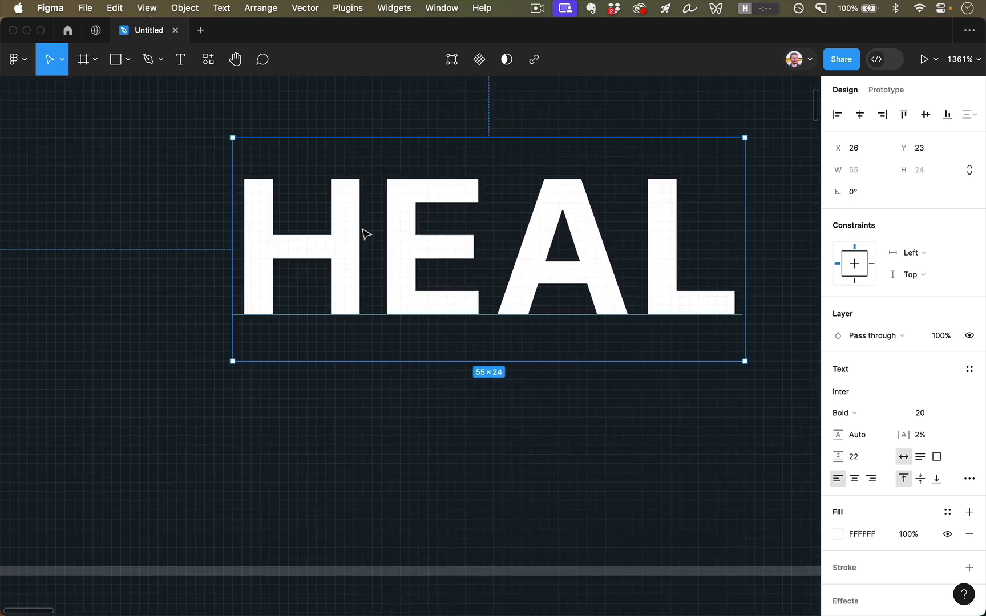
key("alt+1")
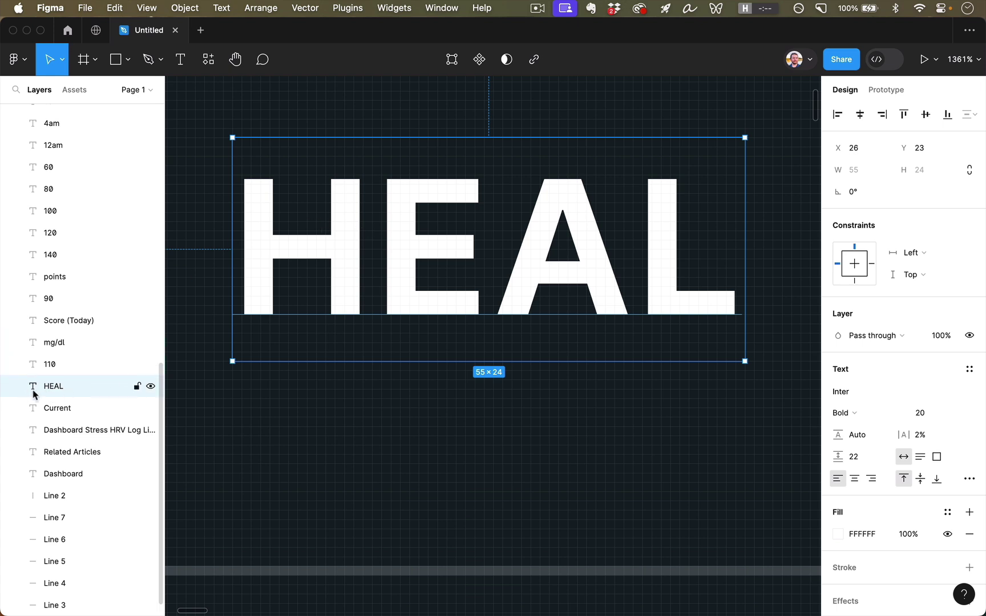
left_click(185, 8)
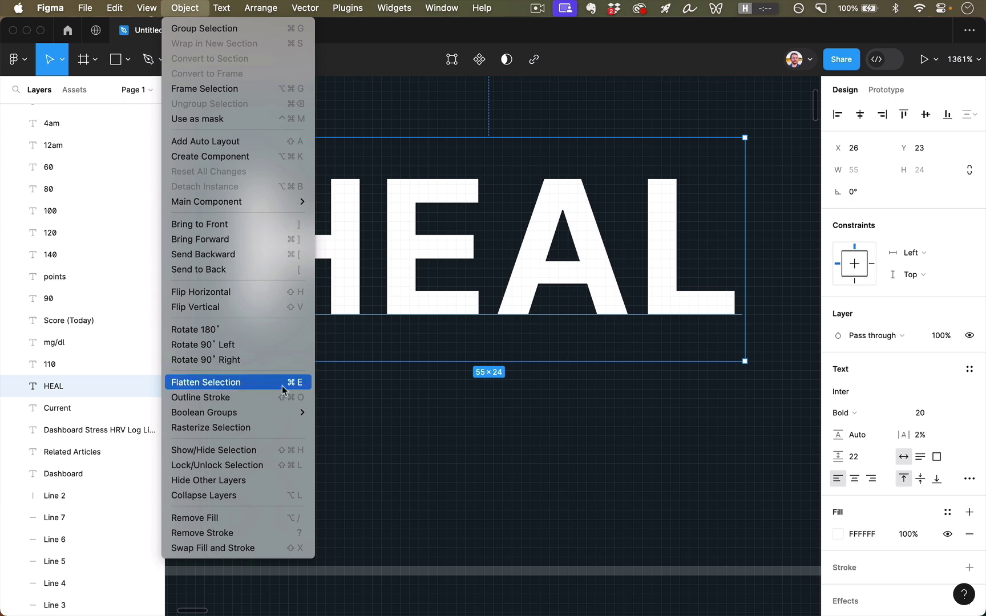
left_click(303, 390)
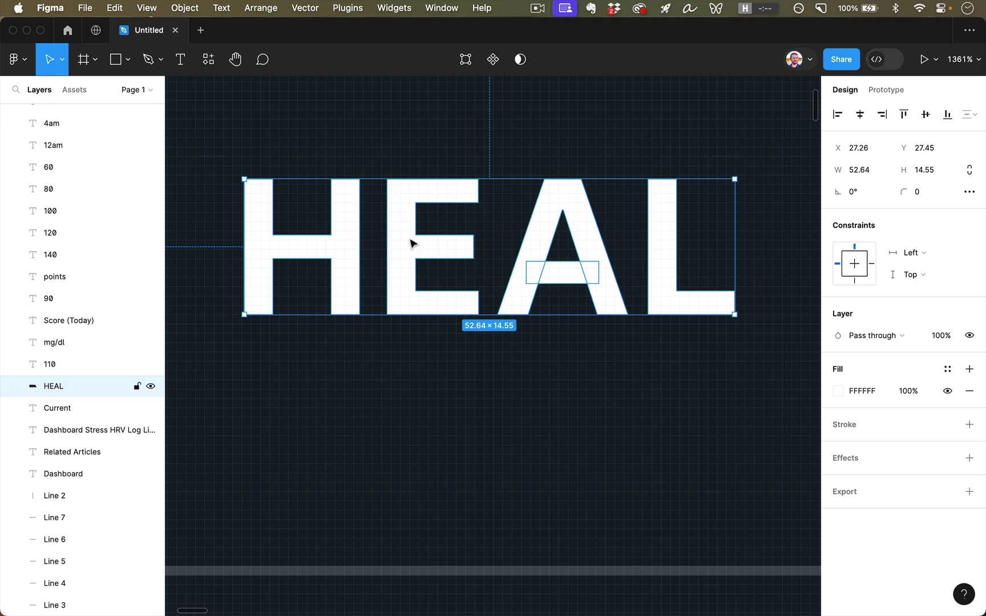
Edit the HEAL vector and draw Pen lines across the E's stem at the top arm's lower edge and the middle arm's upper edge
double_click(409, 227)
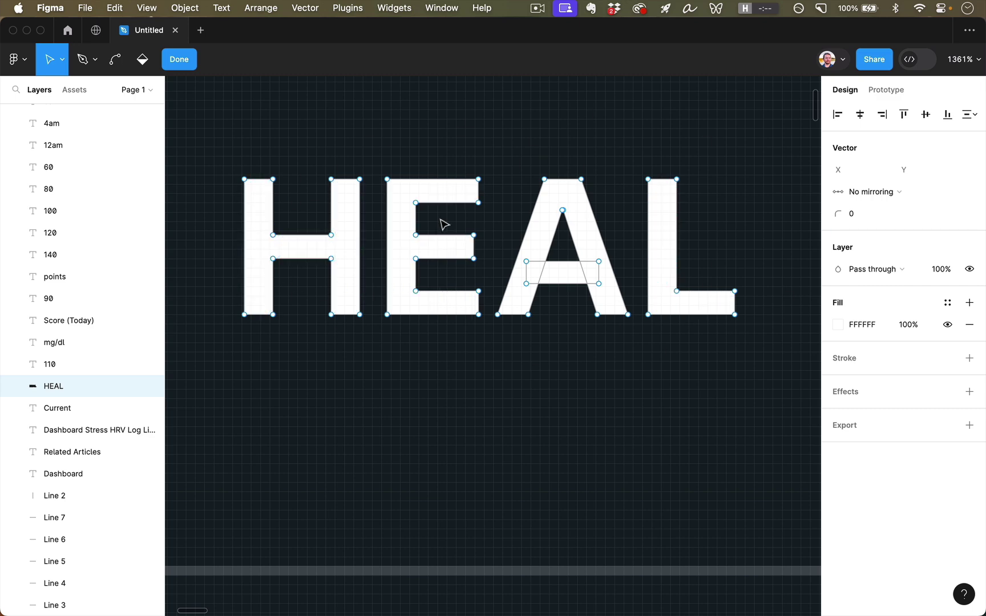
key("p")
scroll(423, 209, "up", 5)
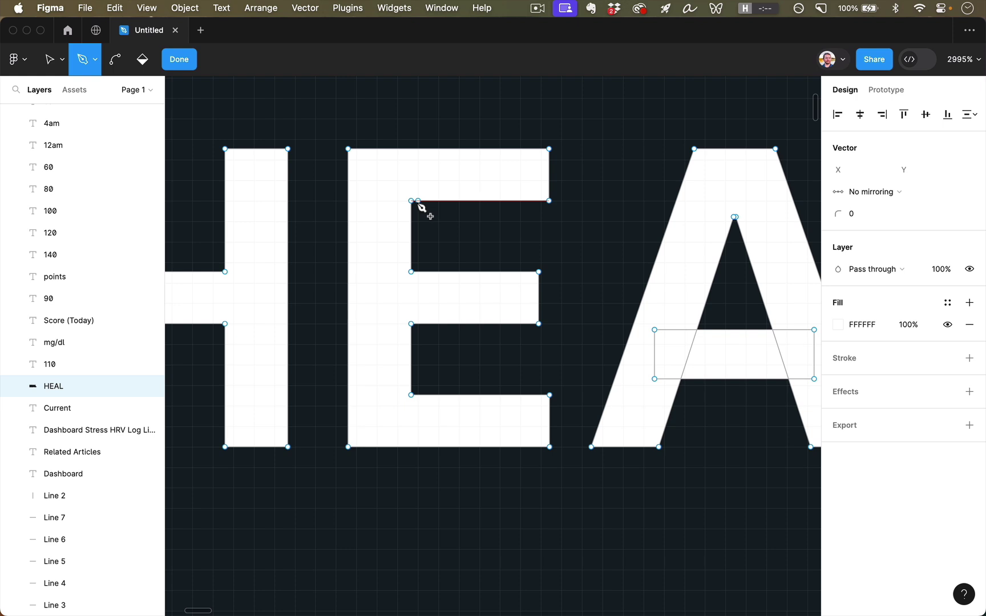
scroll(422, 206, "up", 5)
scroll(421, 206, "down", 2)
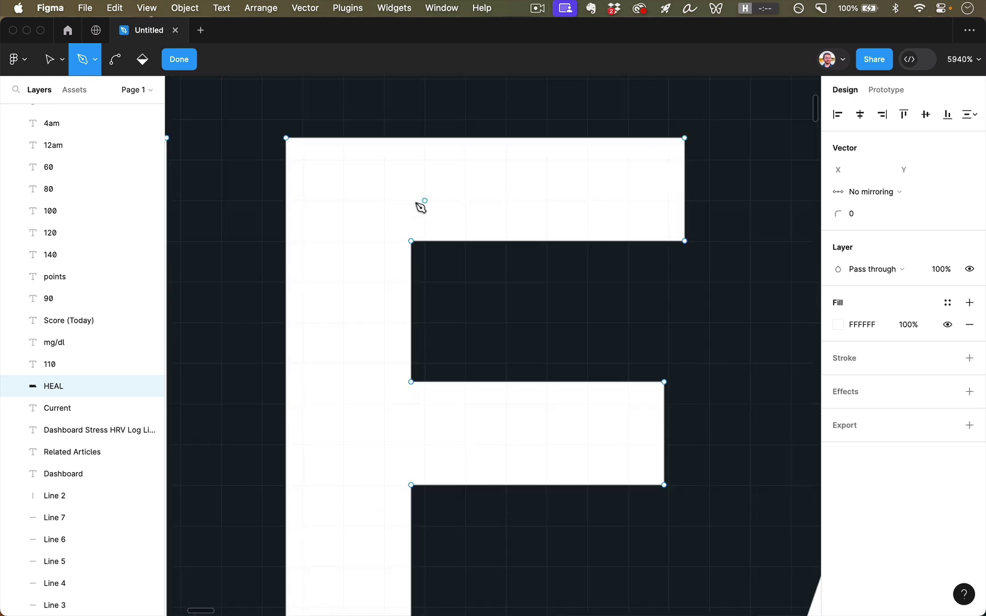
left_click(411, 242)
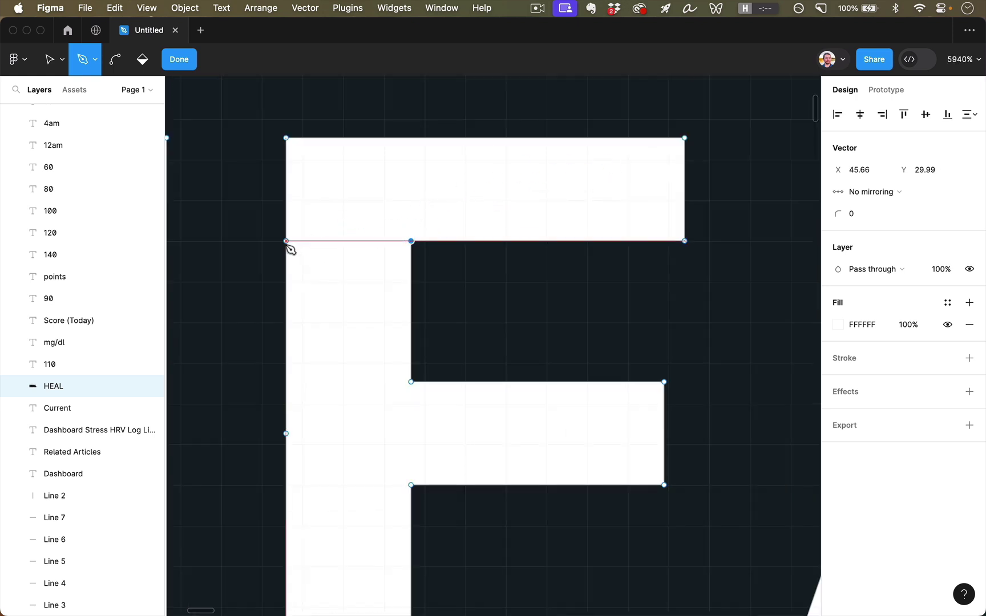
left_click(286, 242)
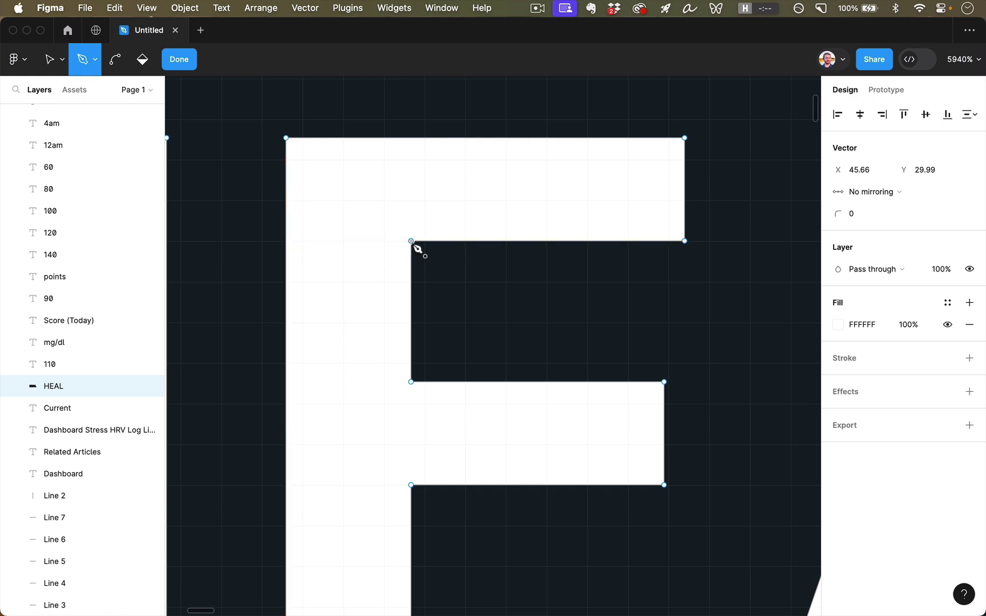
key("Escape")
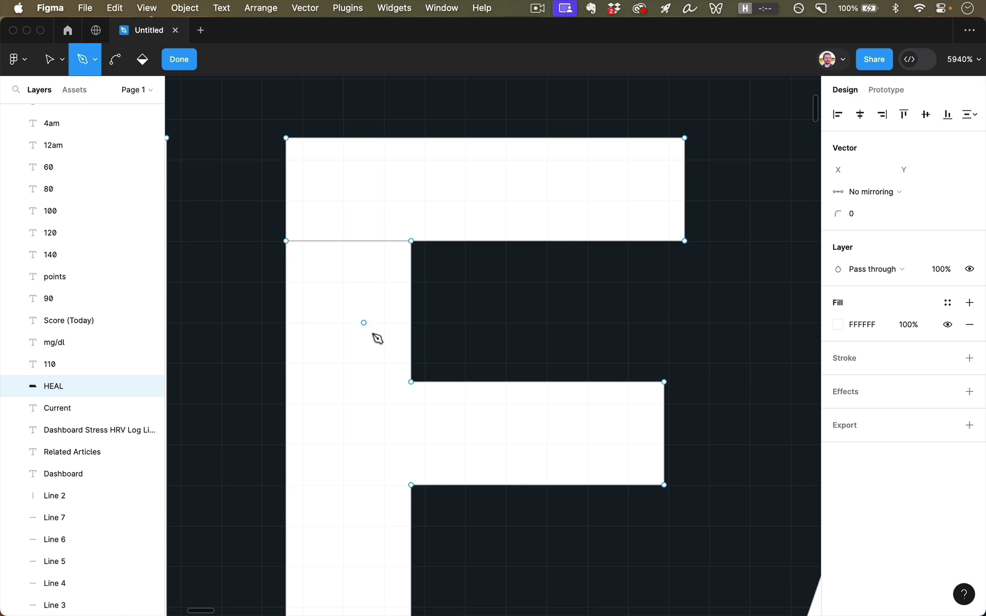
left_click(412, 382)
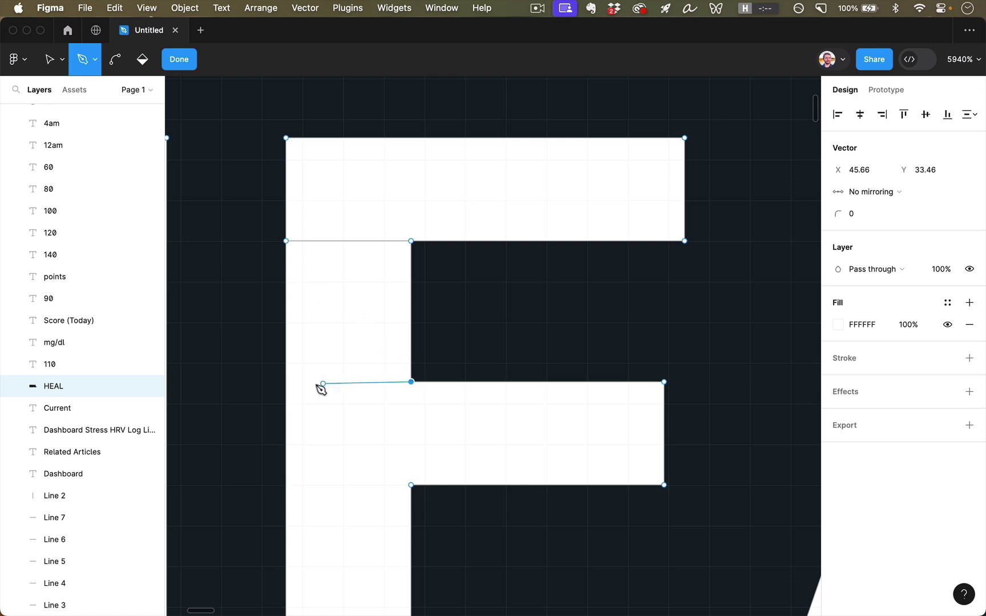
key("Escape")
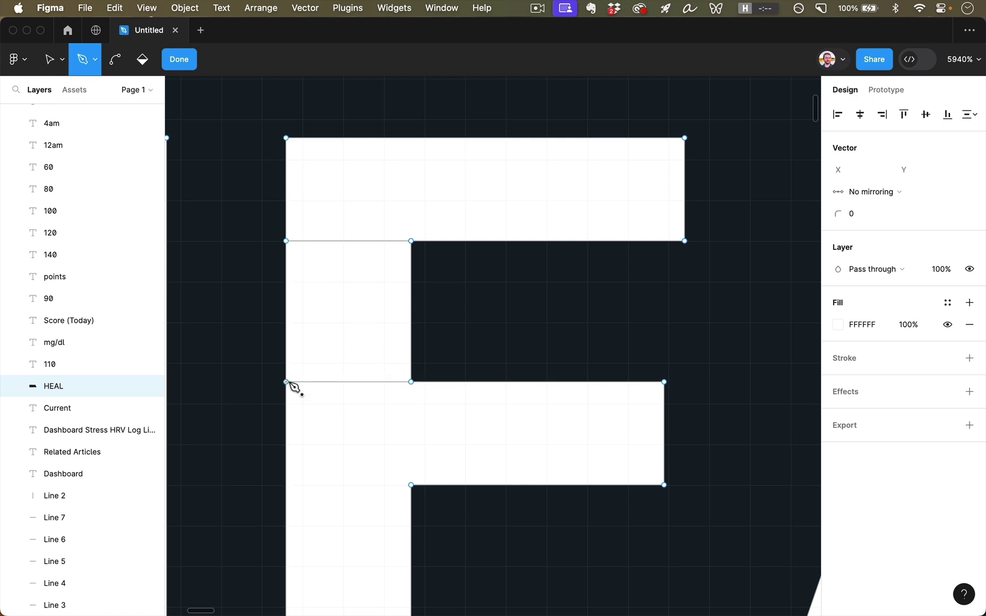
Draw two more Pen lines across the E's stem, at the middle arm's lower edge and the bottom arm's upper edge
scroll(244, 420, "down", 5)
left_click(420, 337)
left_click(294, 336)
key("Escape")
left_click(419, 477)
key("Escape")
scroll(328, 487, "down", 3)
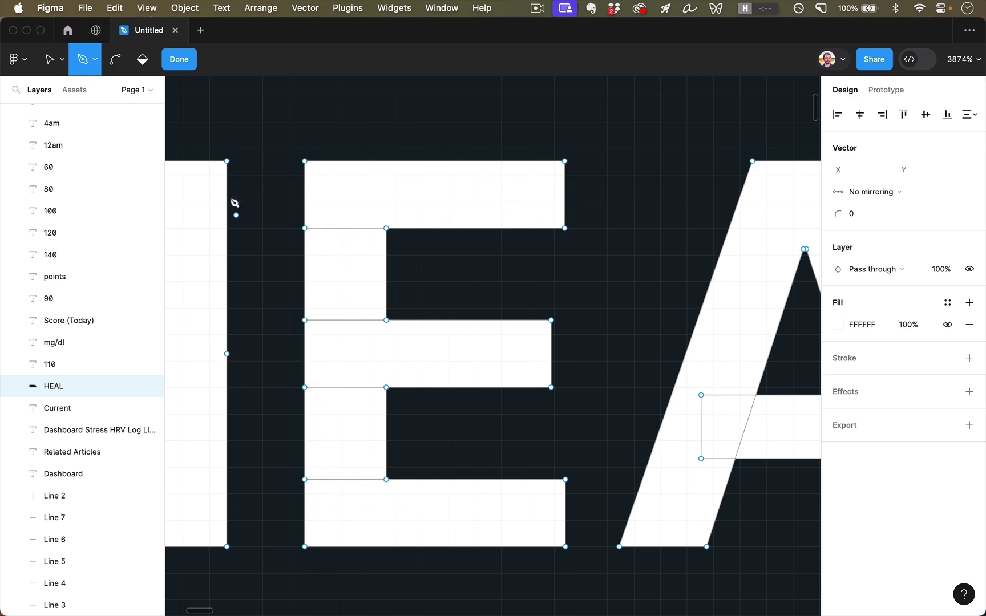
Remove the fill from the two stem sections between the E's arms with the Paint bucket, then finish vector editing and deselect
left_click(142, 63)
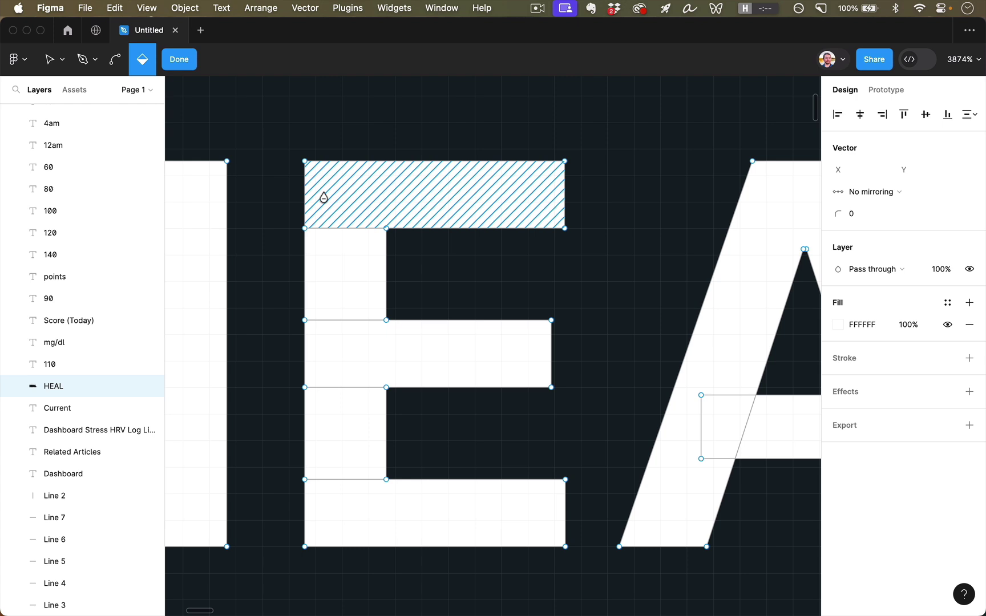
left_click(347, 464)
left_click(352, 282)
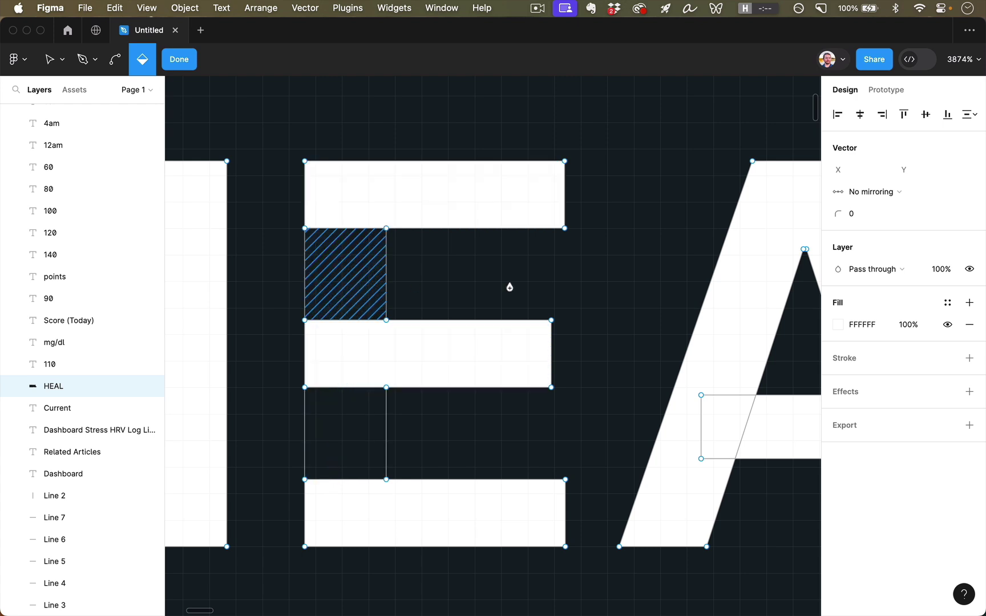
key("Escape")
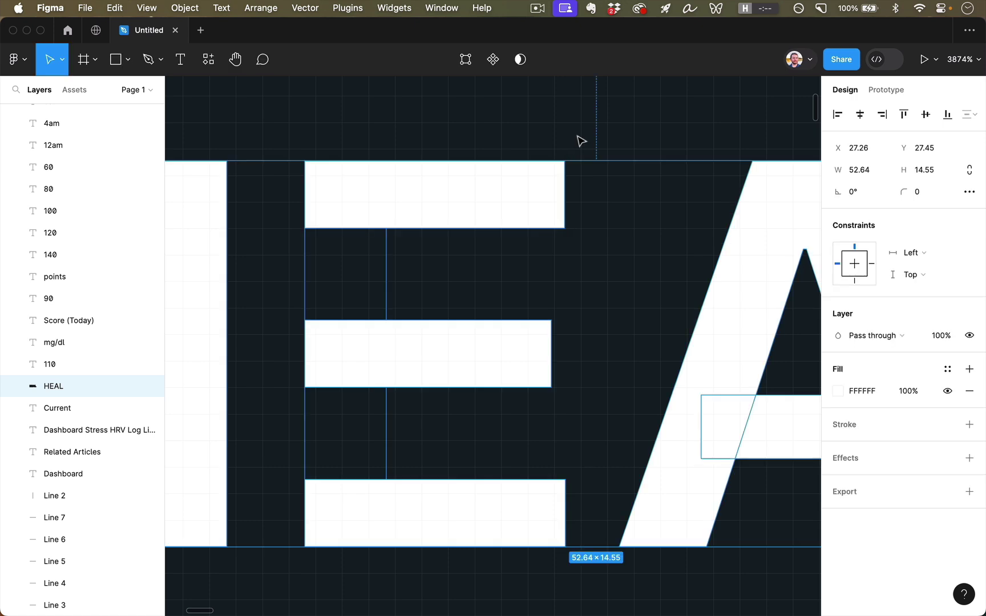
key("Escape")
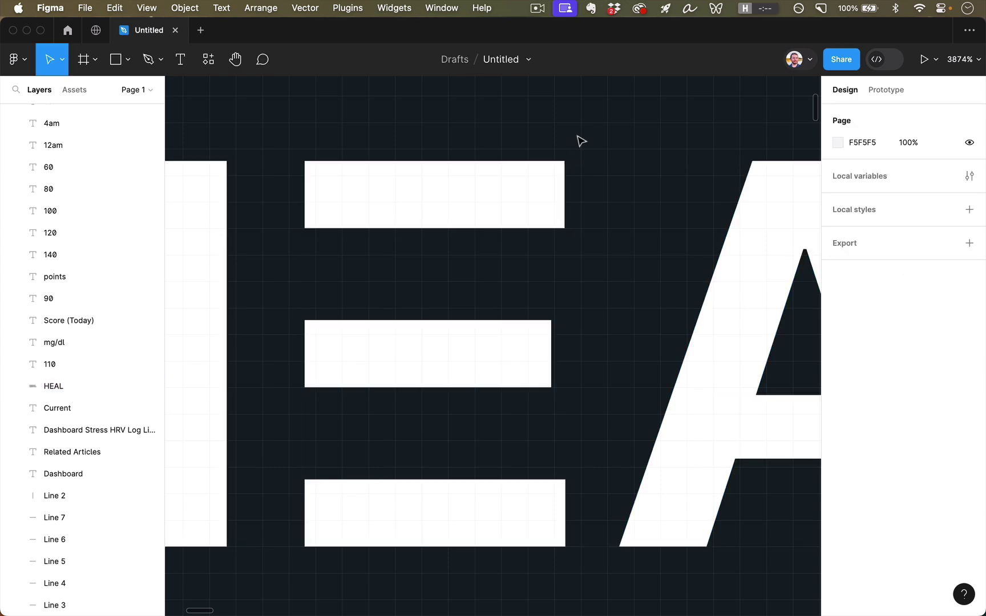
Hide the layers list and the interface, and view the dashboard with the HEAL logo at 100% zoom
key("super+shift+backslash")
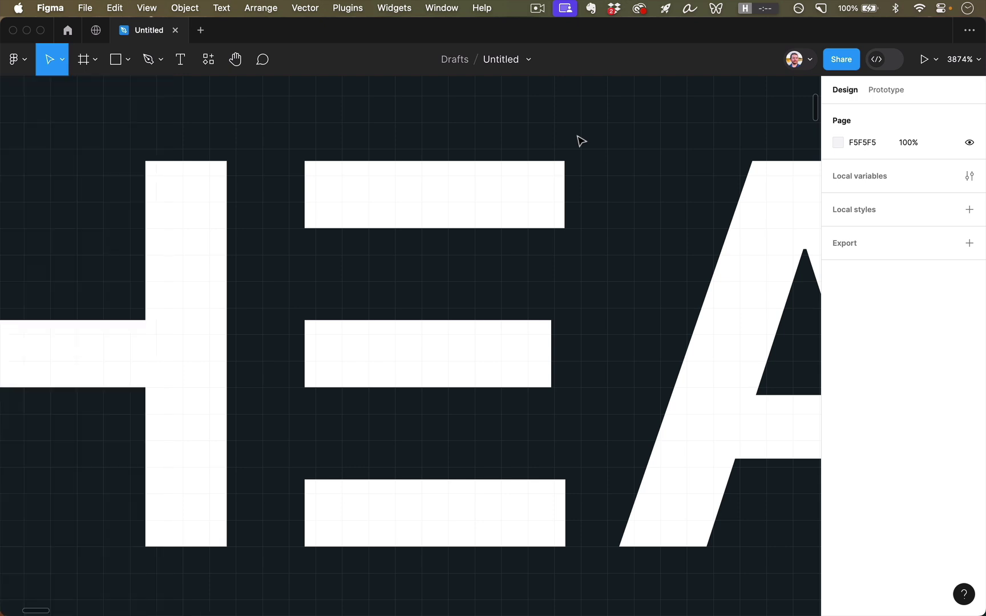
key("shift+0")
scroll(496, 228, "down", 5)
scroll(497, 228, "right", 4)
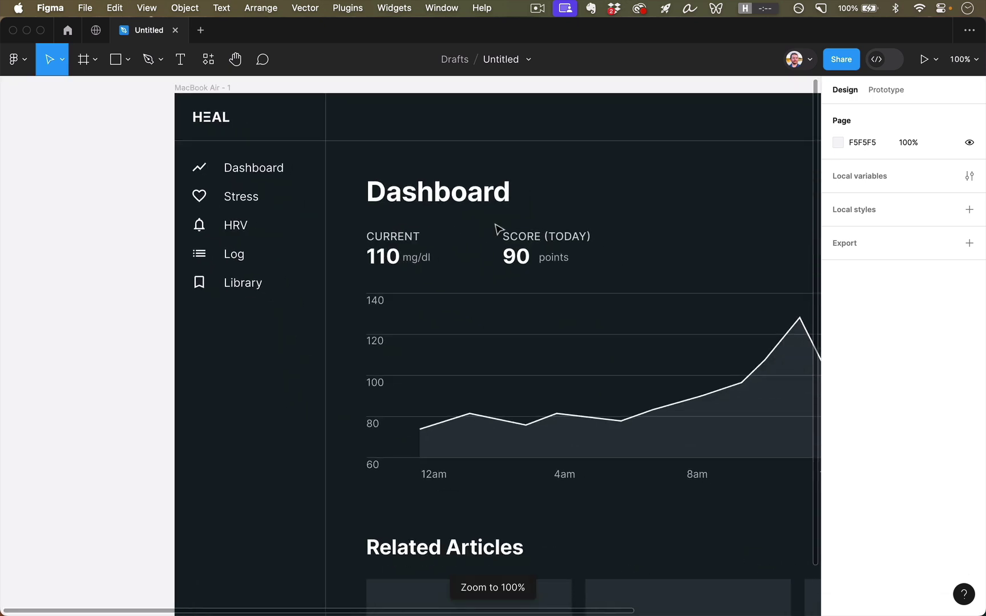
scroll(496, 227, "right", 2)
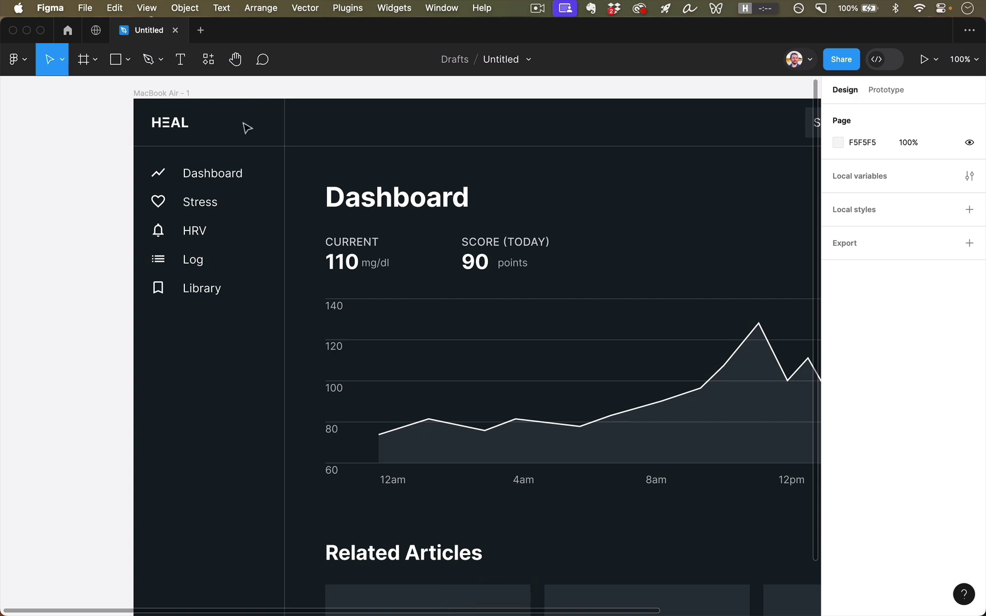
key("super+backslash")
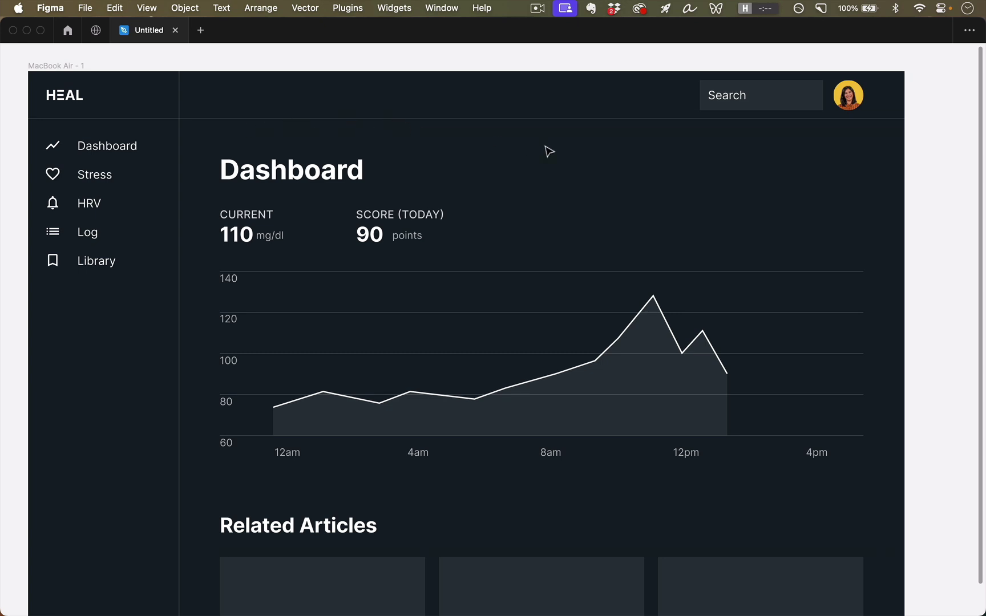
Move the chart's shaded area slightly down so that a small gap separates it from the line
left_click(660, 308)
left_click(760, 332)
left_click(675, 311)
key("Escape")
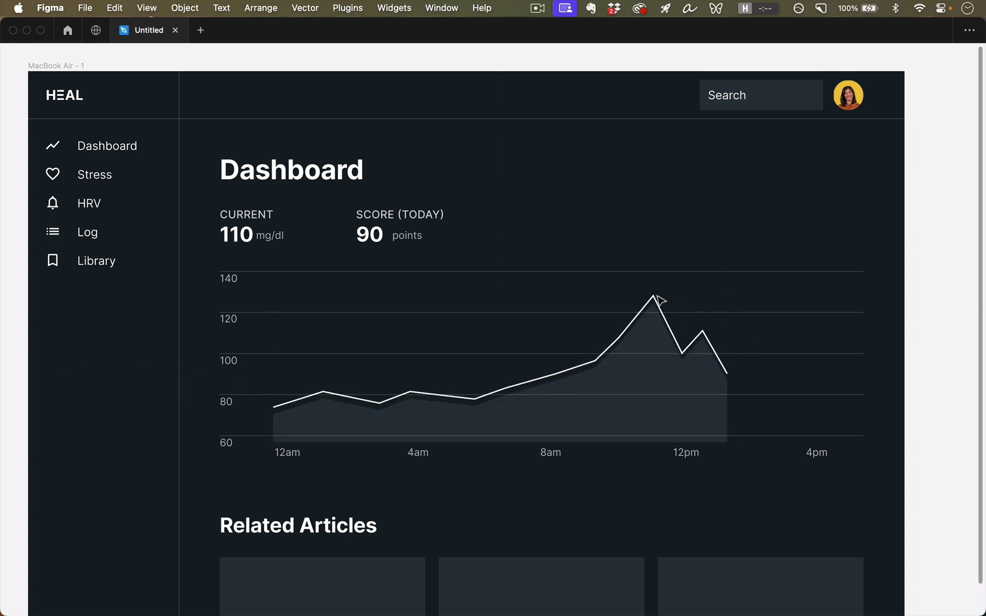
Select the chart line, show the interface again and set the line's stroke hue to 180
left_click(658, 301)
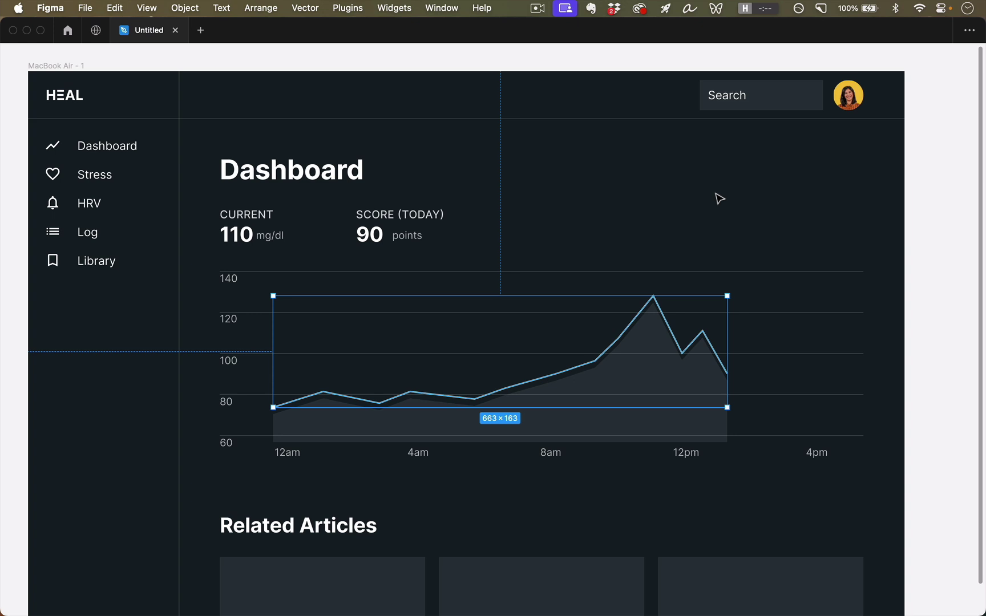
key("super+backslash")
scroll(707, 209, "right", 5)
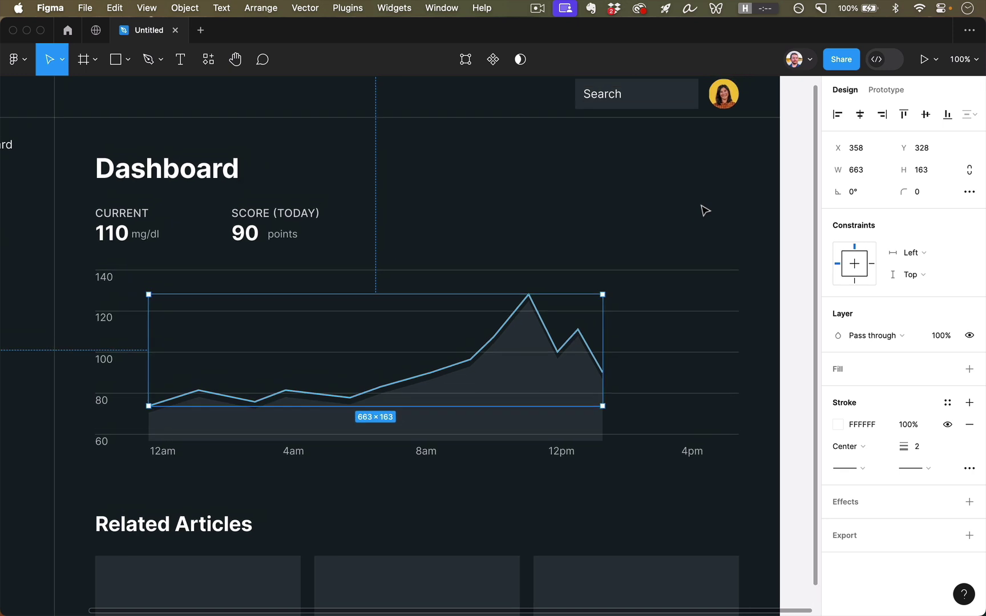
scroll(678, 316, "up", 2)
scroll(679, 316, "left", 1)
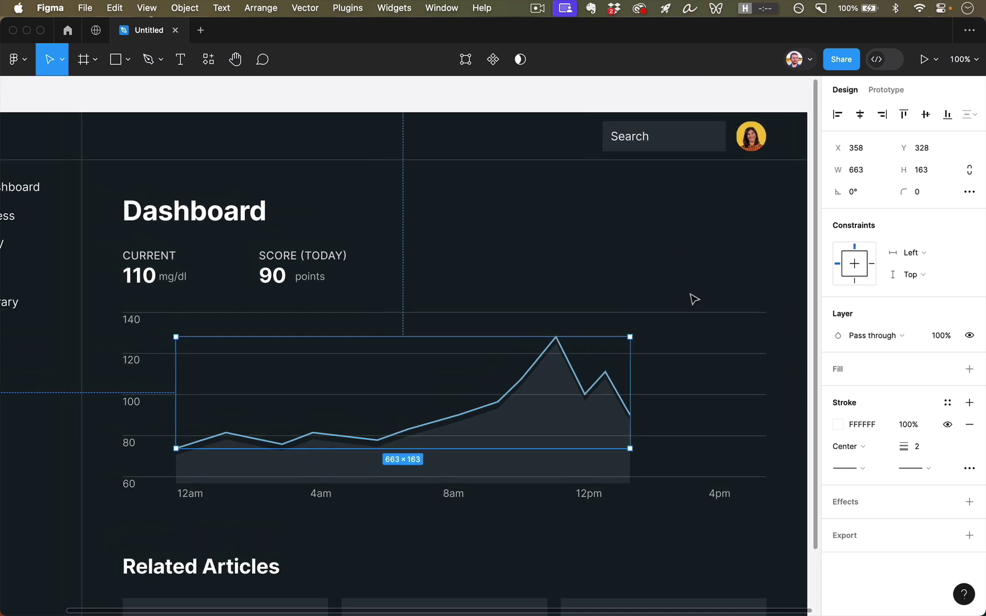
left_click(838, 426)
left_click(732, 483)
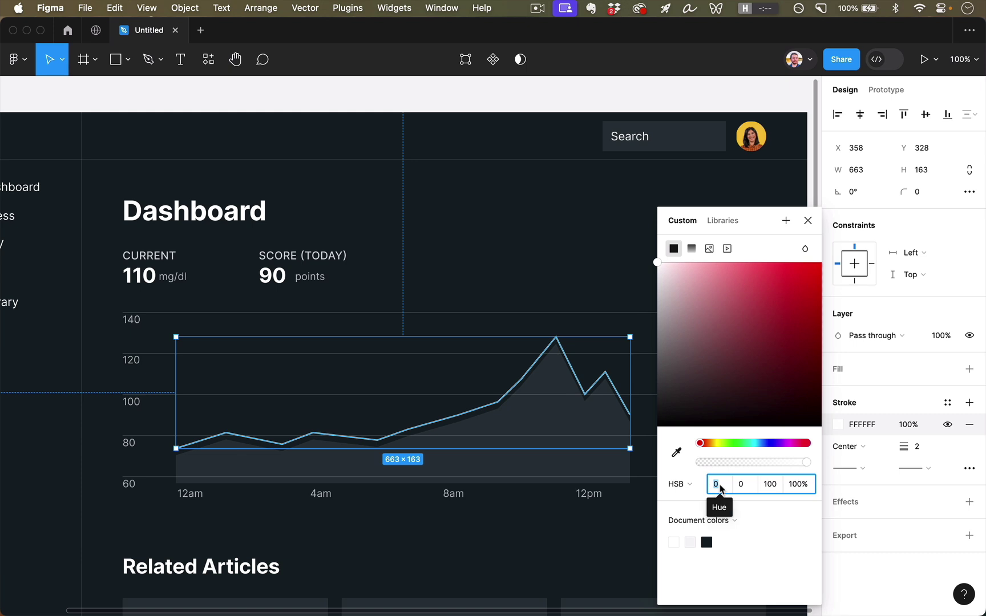
type("180")
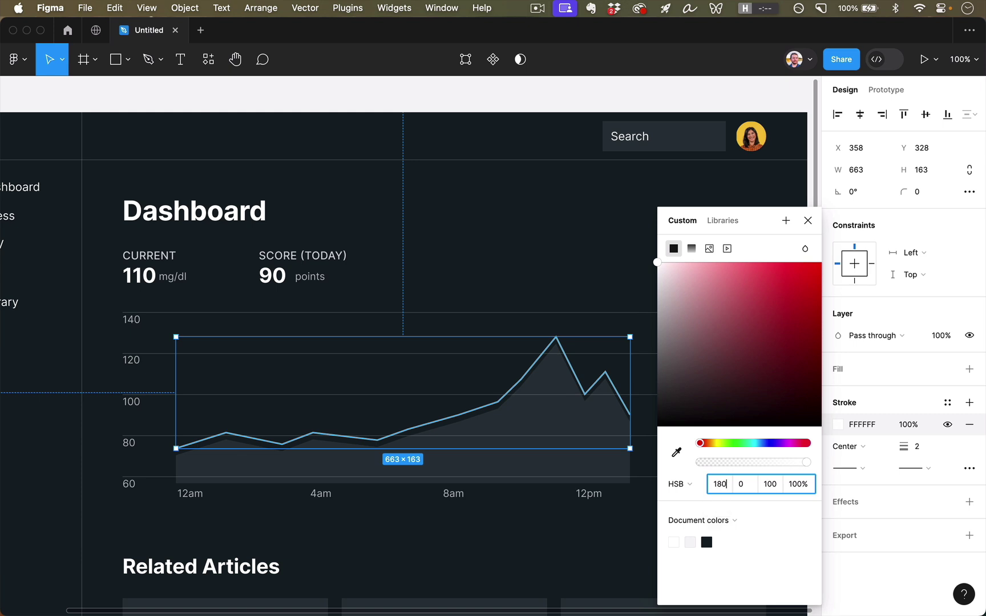
key("Return")
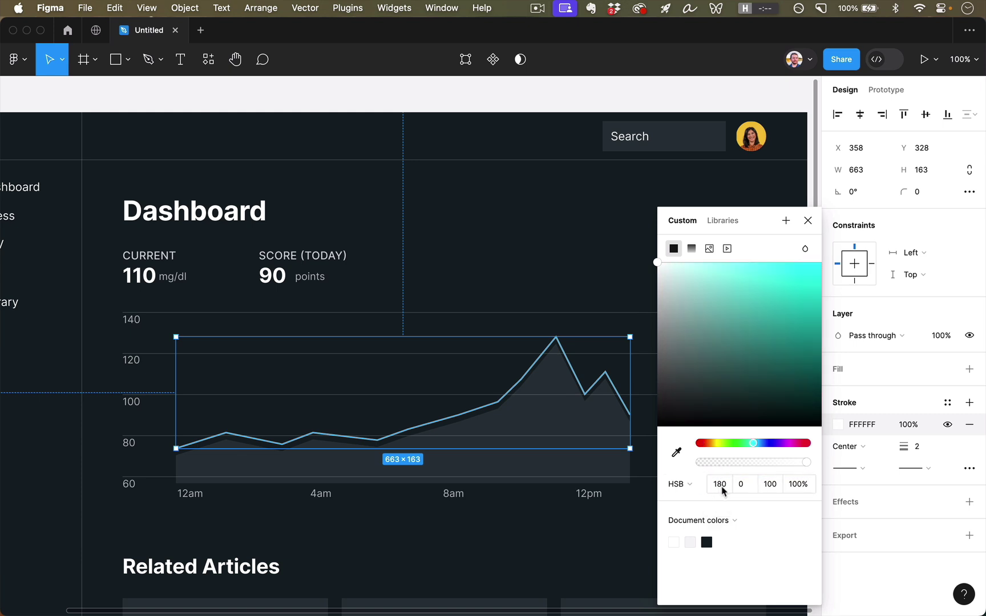
Set the chart line's stroke saturation to 100, making its color 00FFFF, and deselect the line
left_click(744, 488)
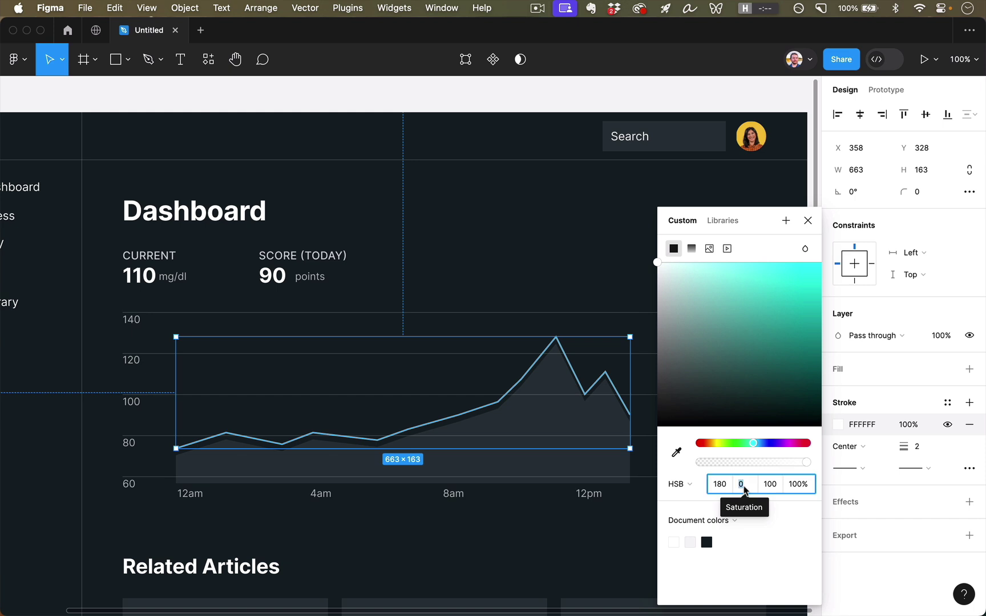
type("100")
key("Tab")
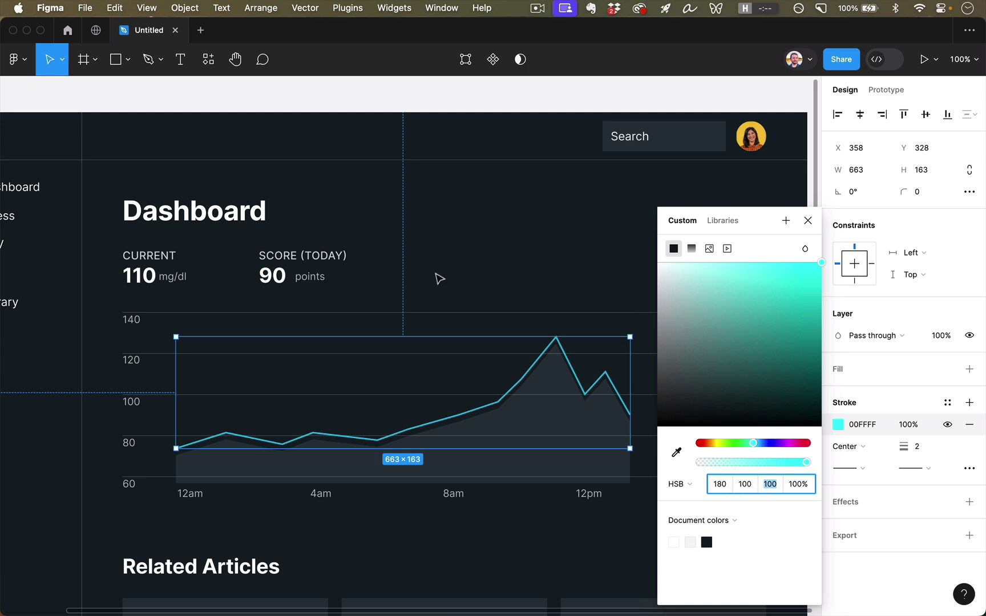
left_click(440, 279)
left_click(514, 403)
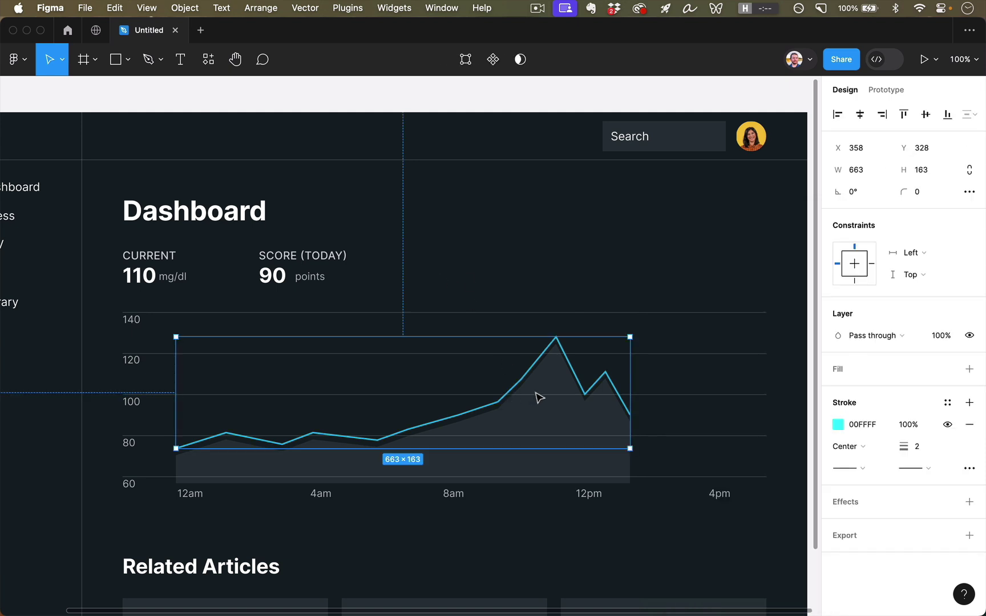
left_click(838, 425)
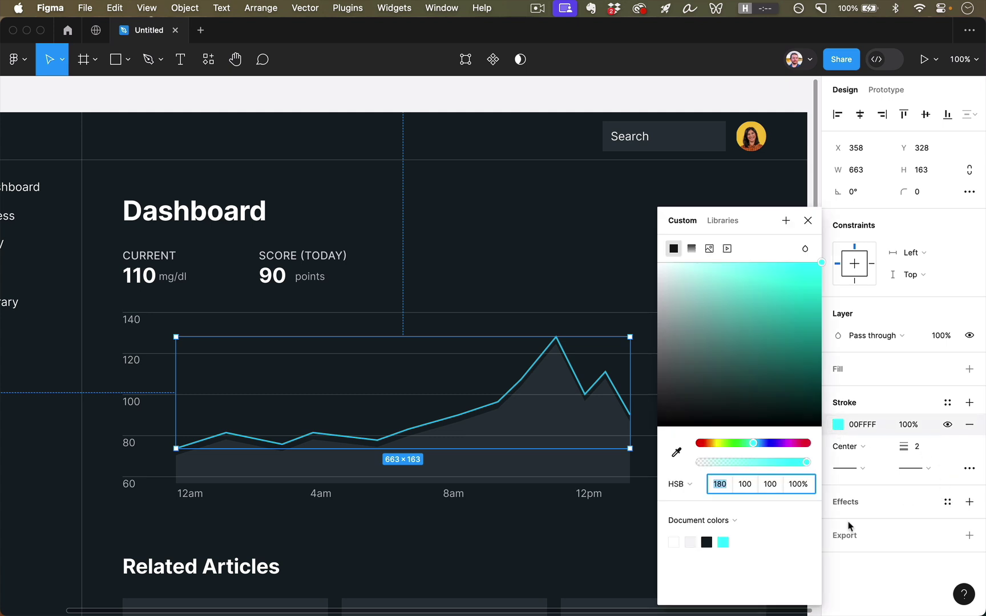
left_click(568, 294)
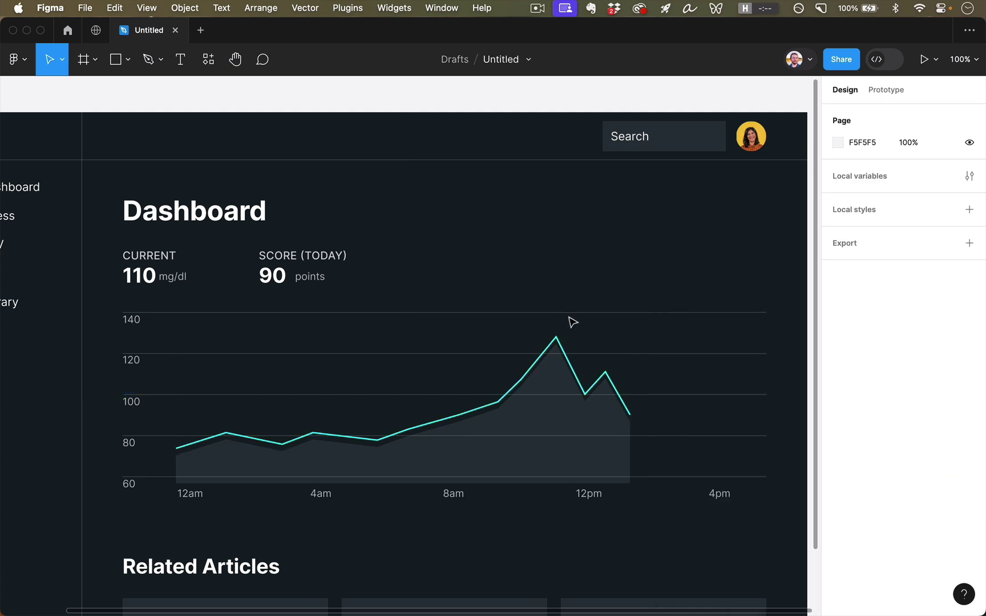
Apply the chart line's stroke color 00FFFF to the chart icon beside Dashboard in the sidebar
left_click(572, 368)
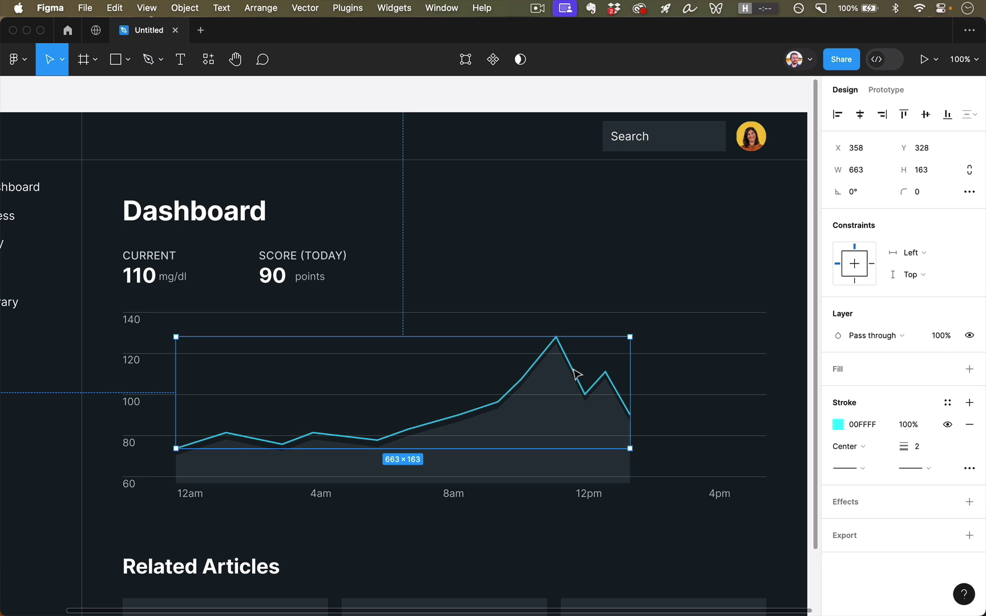
scroll(574, 375, "left", 5)
left_click(864, 427)
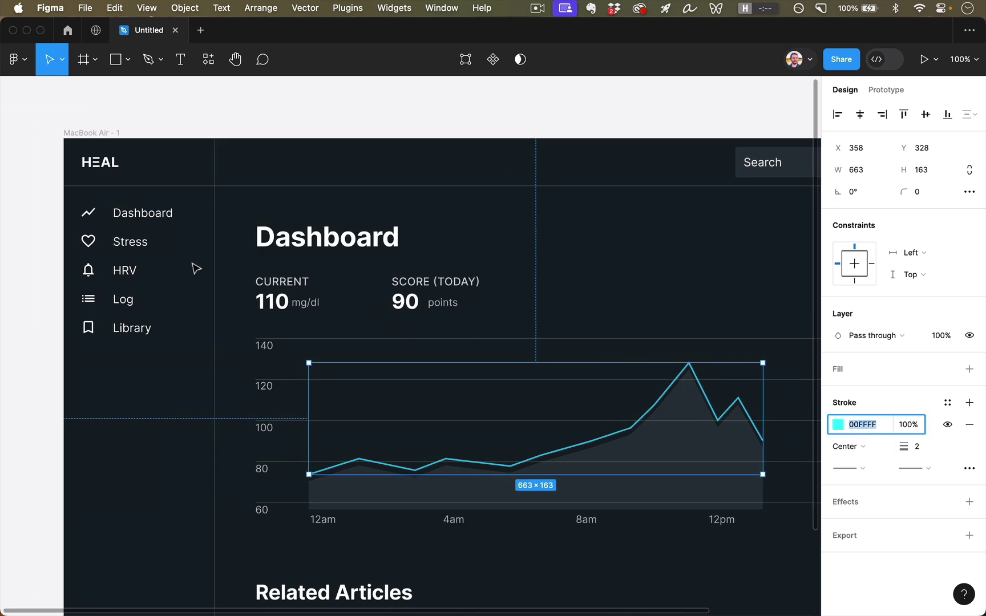
left_click(145, 221)
key("Escape")
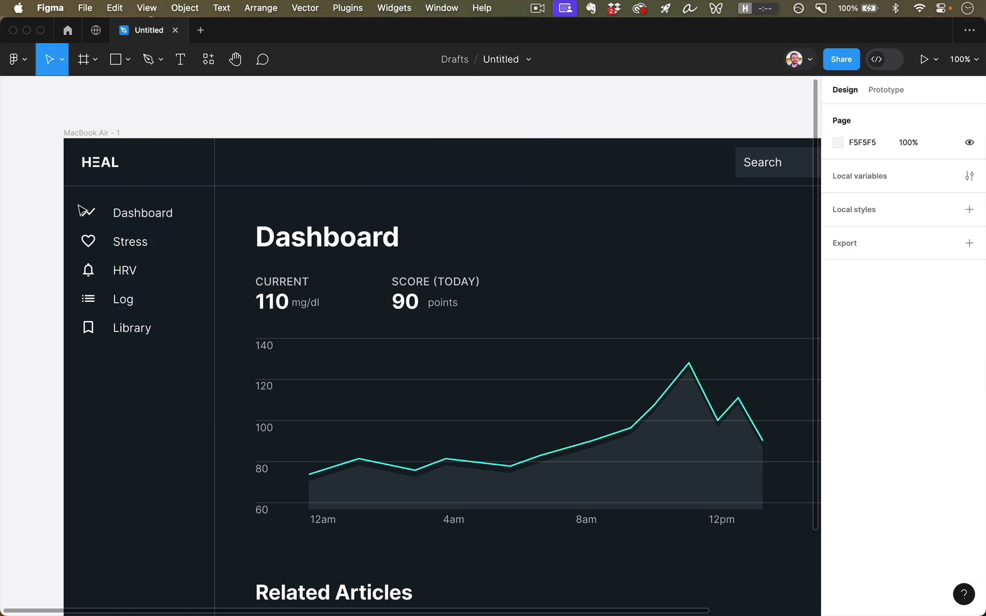
left_click(87, 212)
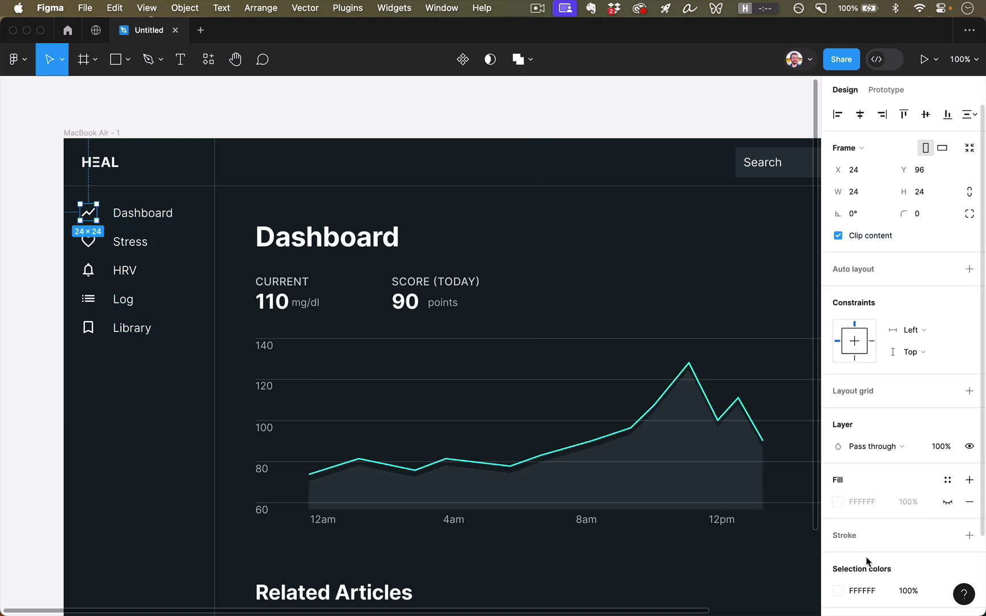
scroll(867, 561, "down", 3)
left_click(862, 508)
type("00FFFF")
key("Return")
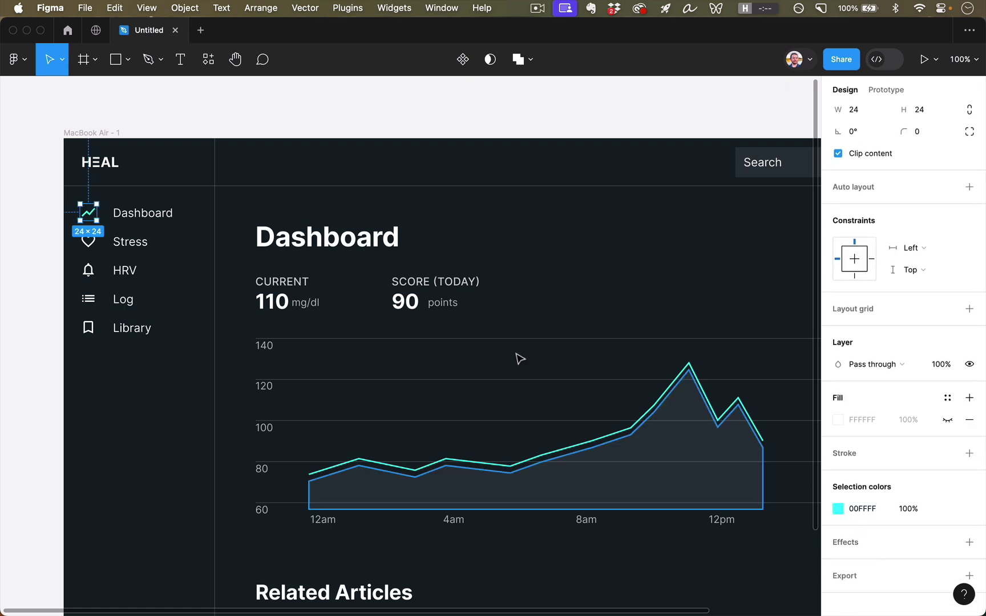
Set the fill of only the word Dashboard in the sidebar labels to 00FFFF and deselect the text
left_click(152, 213)
double_click(151, 212)
double_click(151, 213)
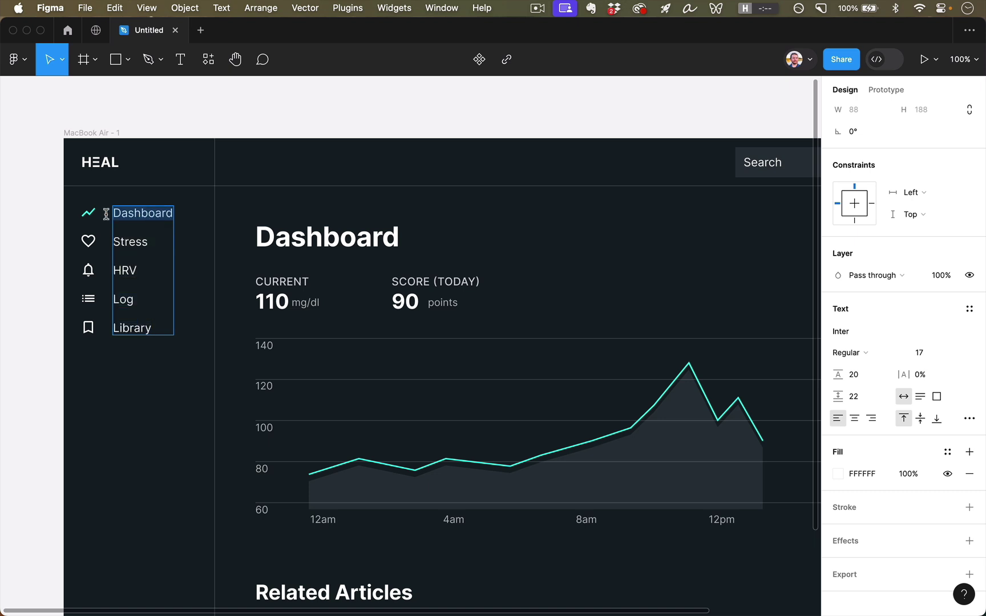
left_click(869, 478)
type("00FFFF")
key("Return")
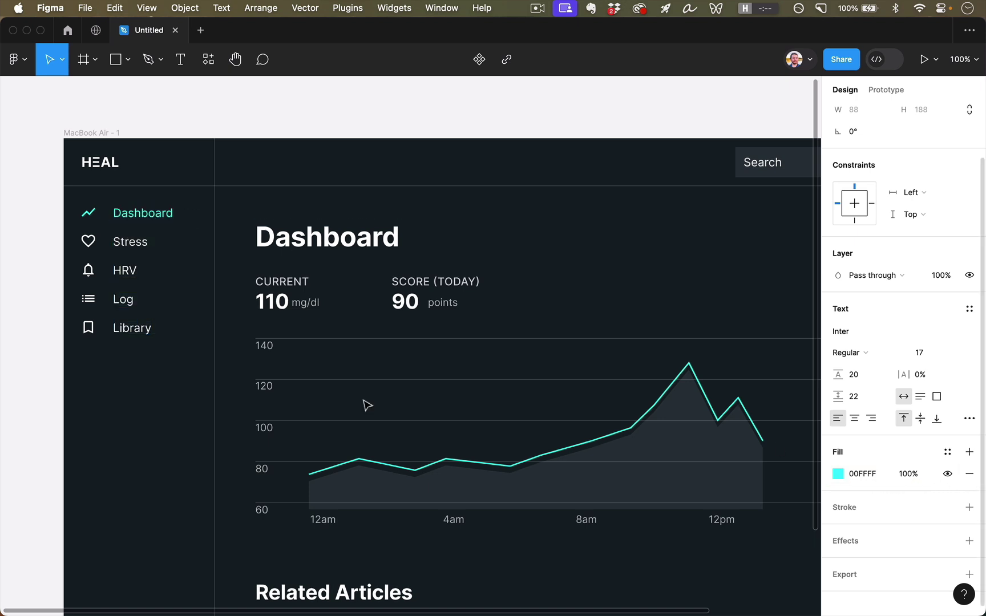
key("Escape")
key("Escape")
Select the whole dashboard frame and set the hue of its shared 00FFFF accent color to 170
scroll(154, 478, "down", 2)
scroll(154, 478, "right", 2)
scroll(155, 478, "down", 1)
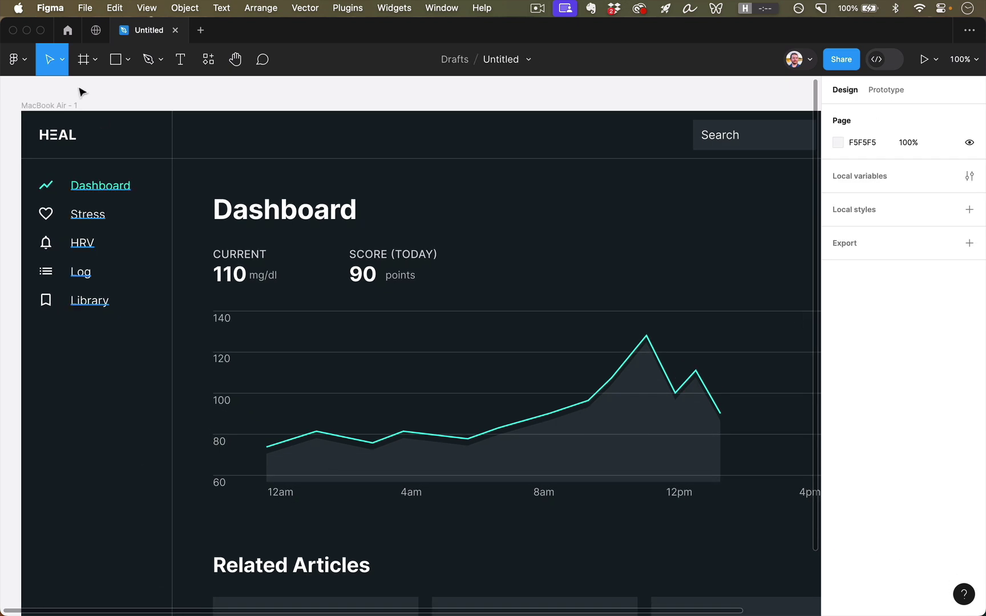
left_click(67, 106)
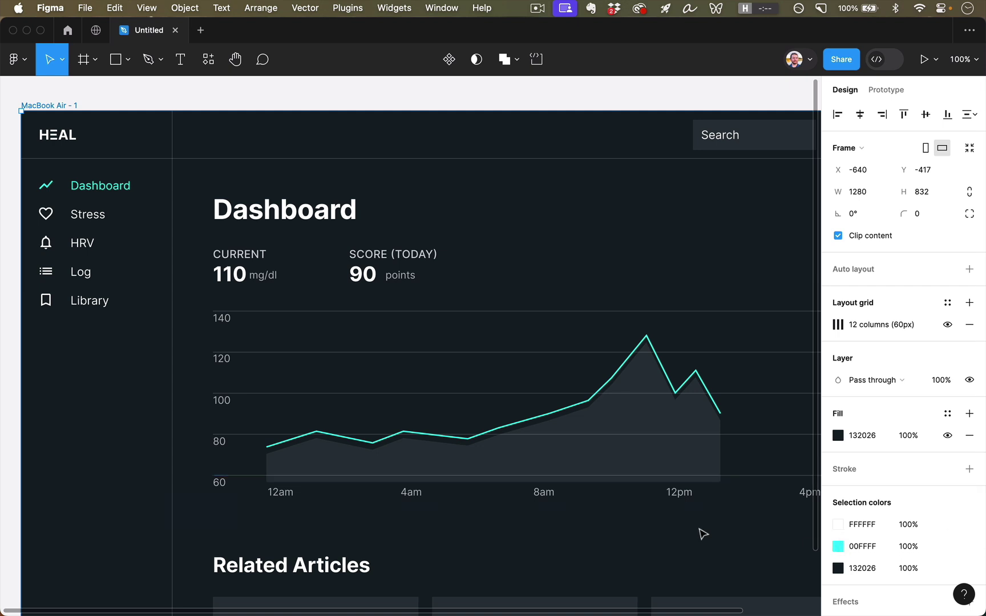
scroll(702, 533, "down", 3)
scroll(703, 533, "right", 2)
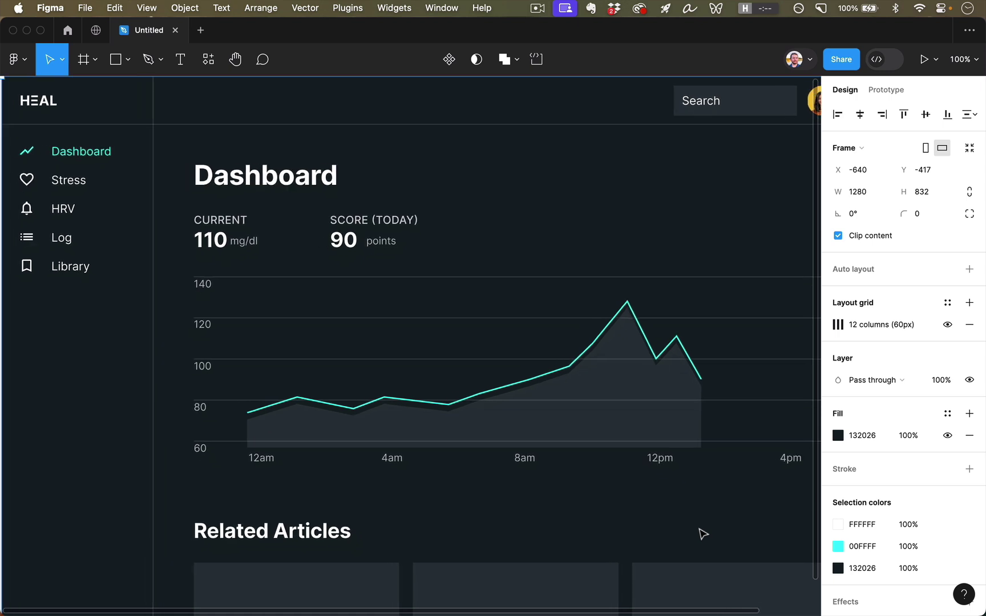
left_click(839, 546)
left_click(717, 485)
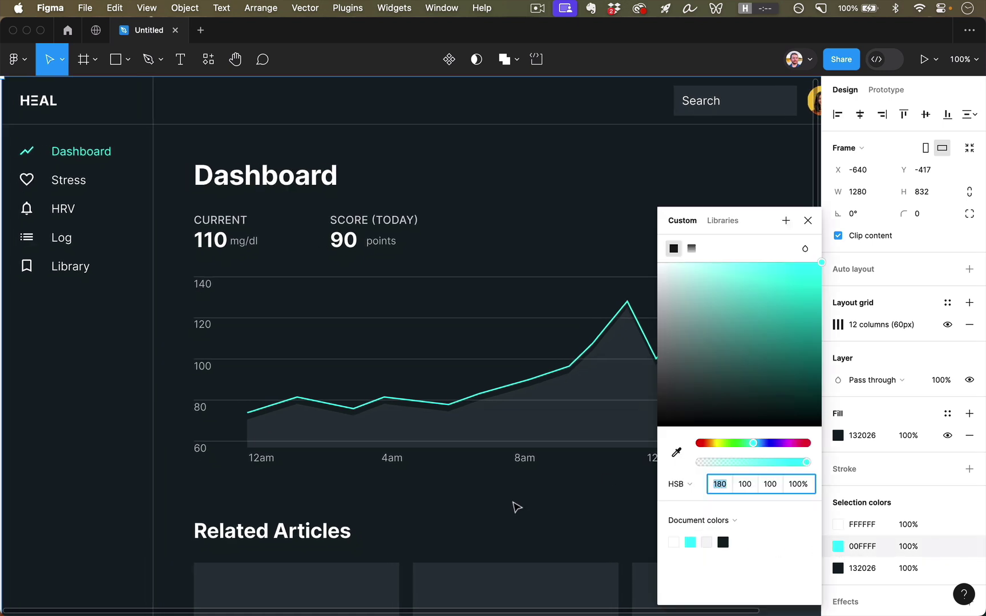
scroll(514, 506, "right", 2)
scroll(515, 506, "up", 1)
scroll(515, 506, "left", 2)
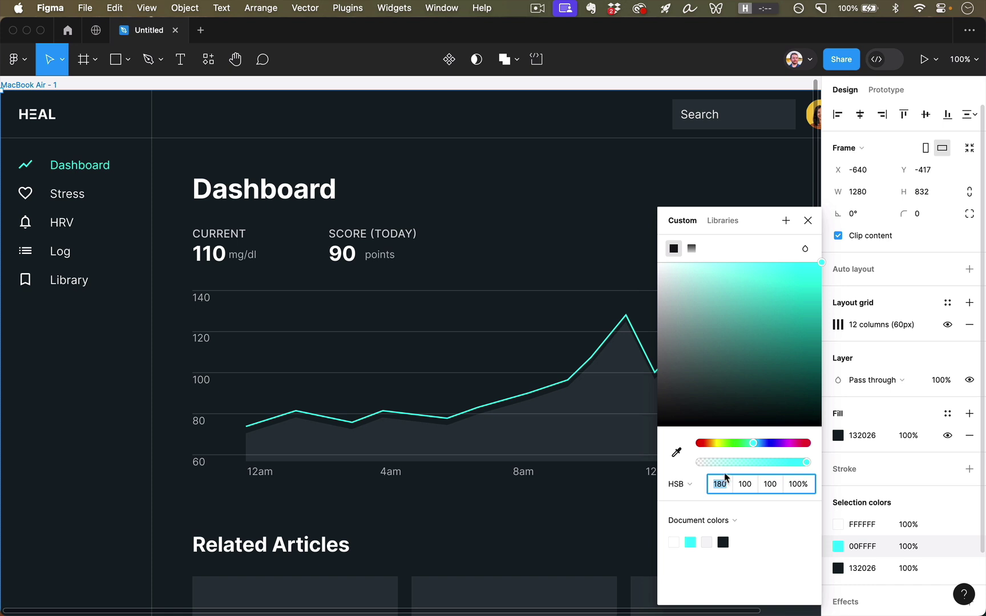
key("shift+Down")
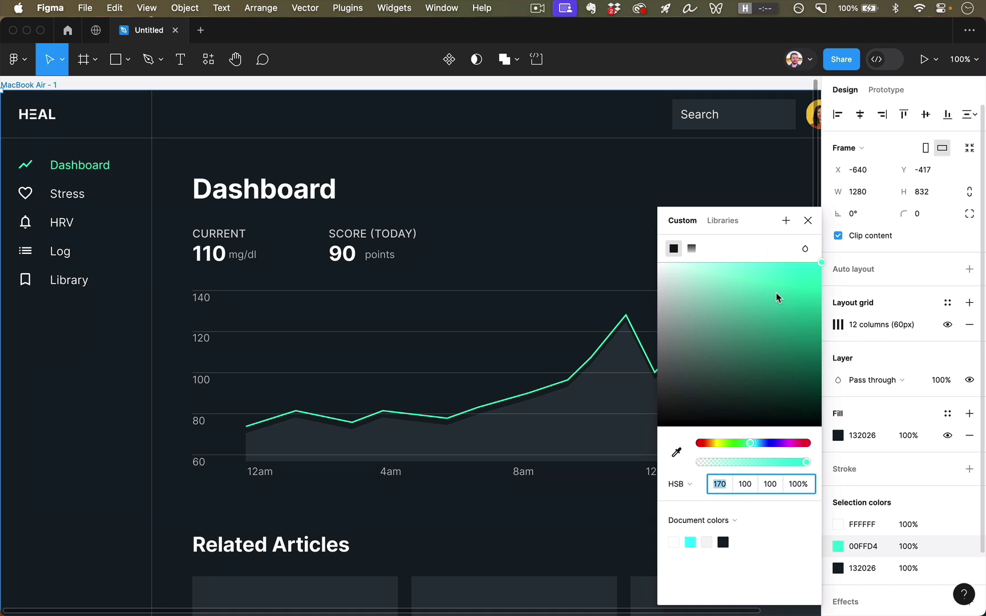
Soften the frame's accent color to saturation 69 and brightness 86, making it 45DCC3, and deselect the frame
left_click_drag(807, 286, 791, 308)
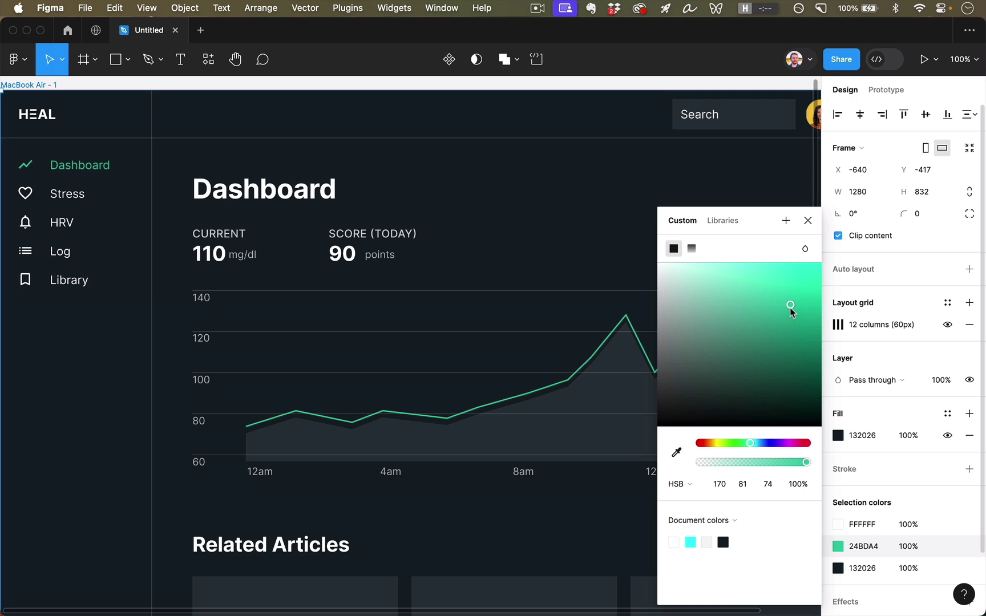
left_click_drag(791, 311, 770, 285)
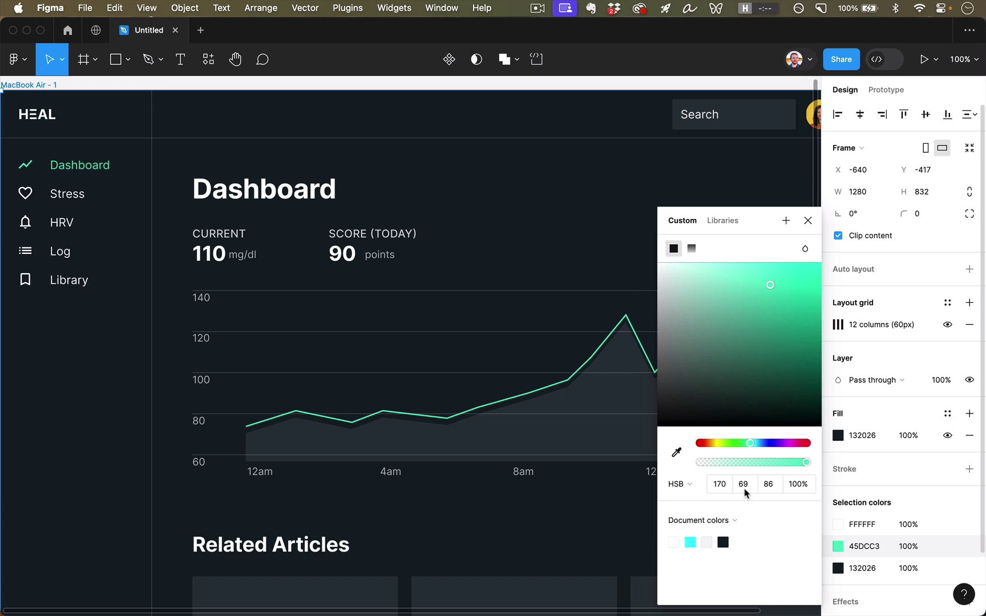
left_click(808, 220)
left_click(645, 249)
Move the chart's shaded area up against the line and nudge the sidebar labels left to X 71
left_click(615, 404)
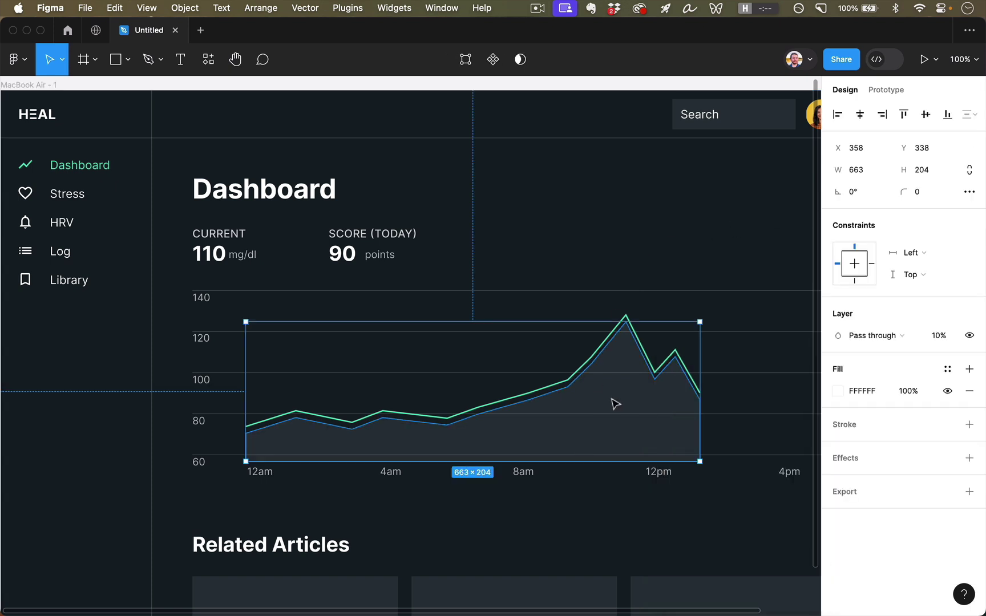
left_click(585, 244)
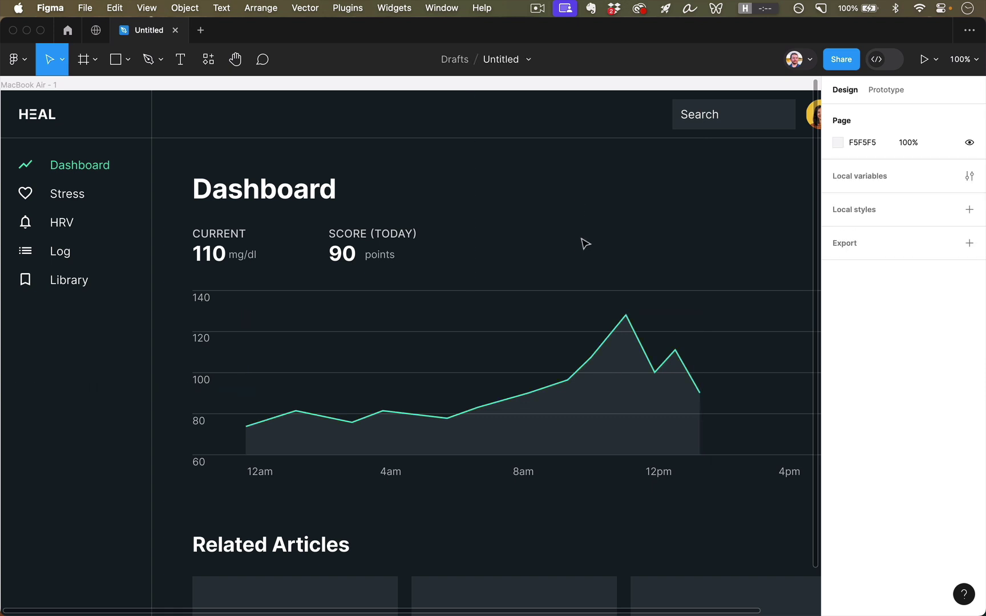
left_click(84, 207)
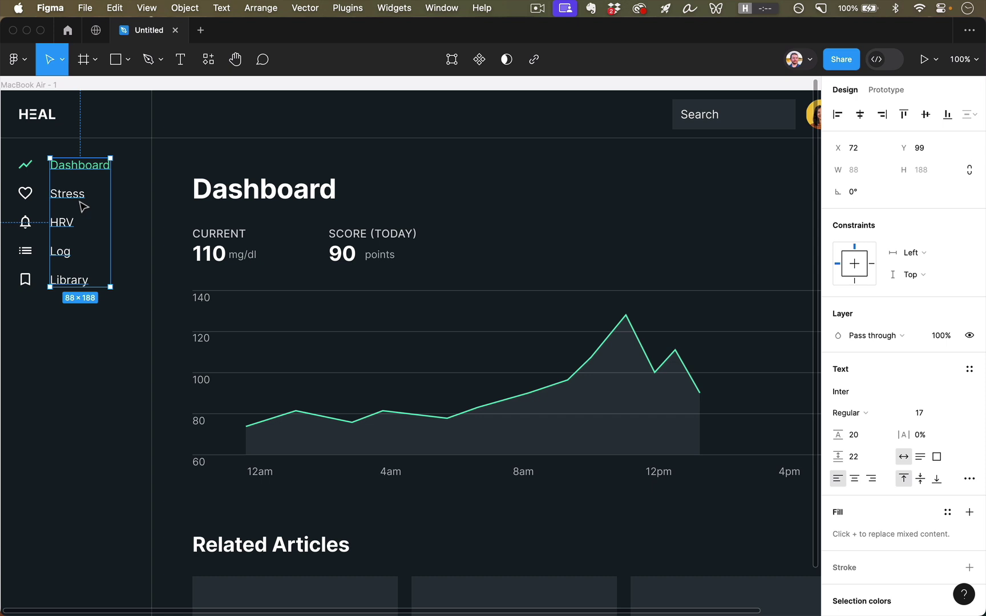
left_click(460, 197)
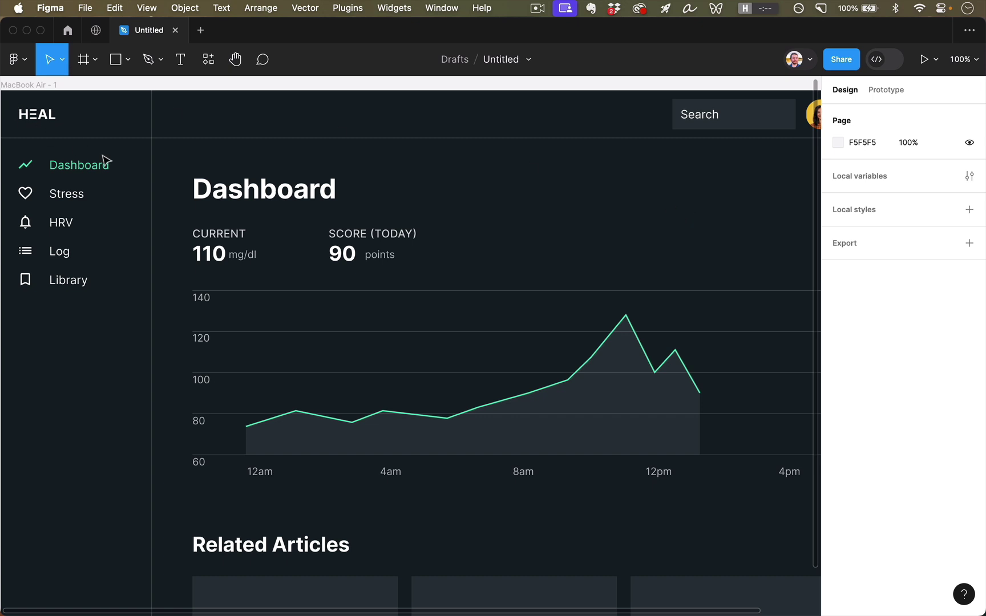
Create a color variable named Brand Turquoise from the dashboard frame's 45DCC3 selection color
left_click(31, 85)
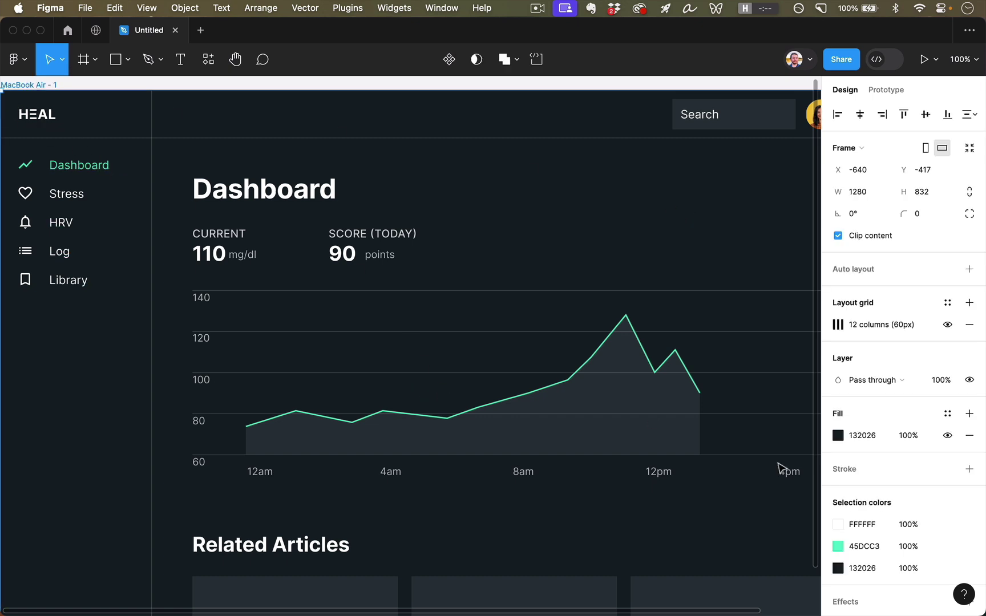
scroll(902, 544, "down", 2)
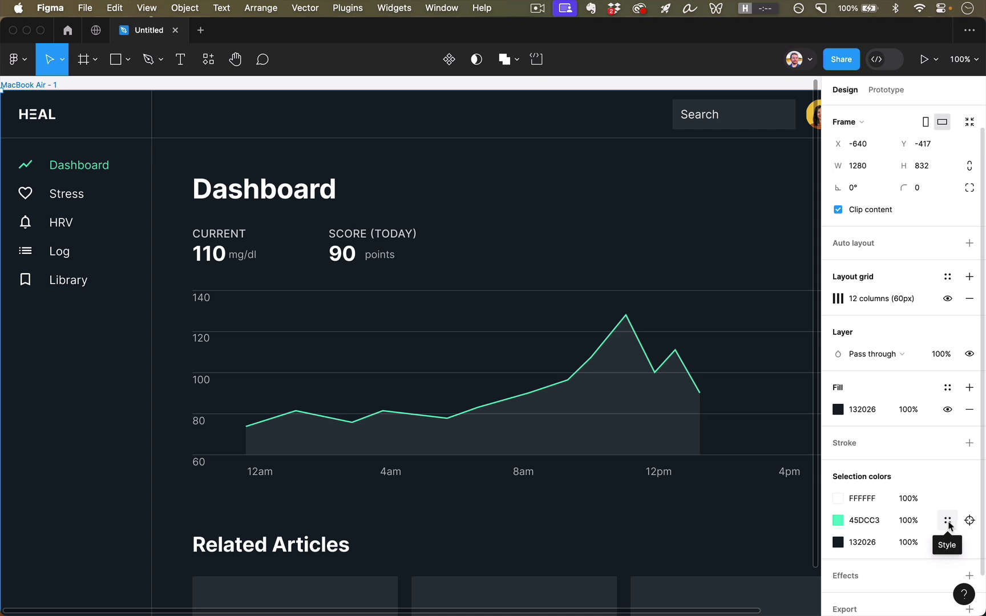
left_click(948, 521)
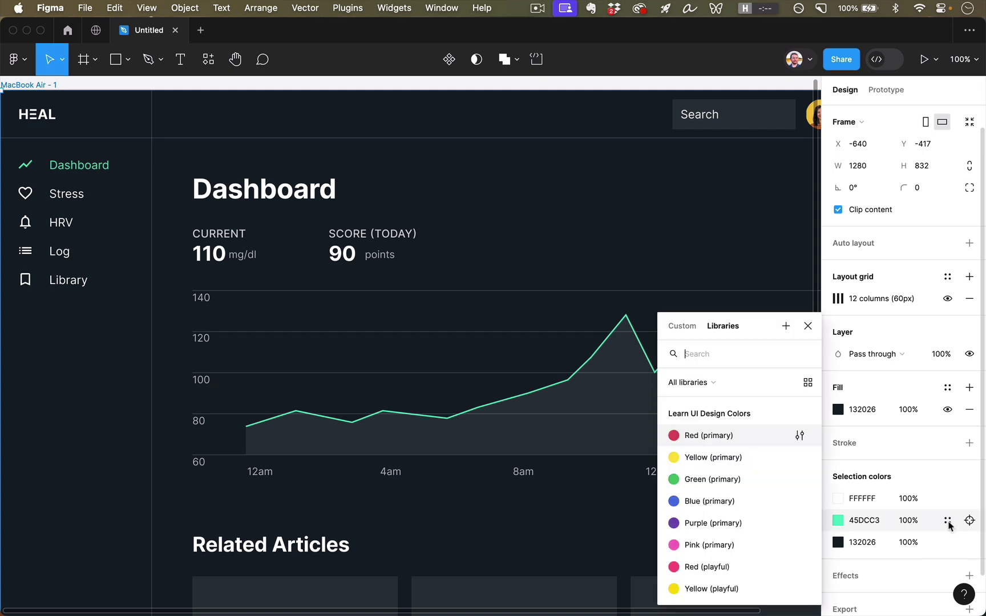
left_click(785, 328)
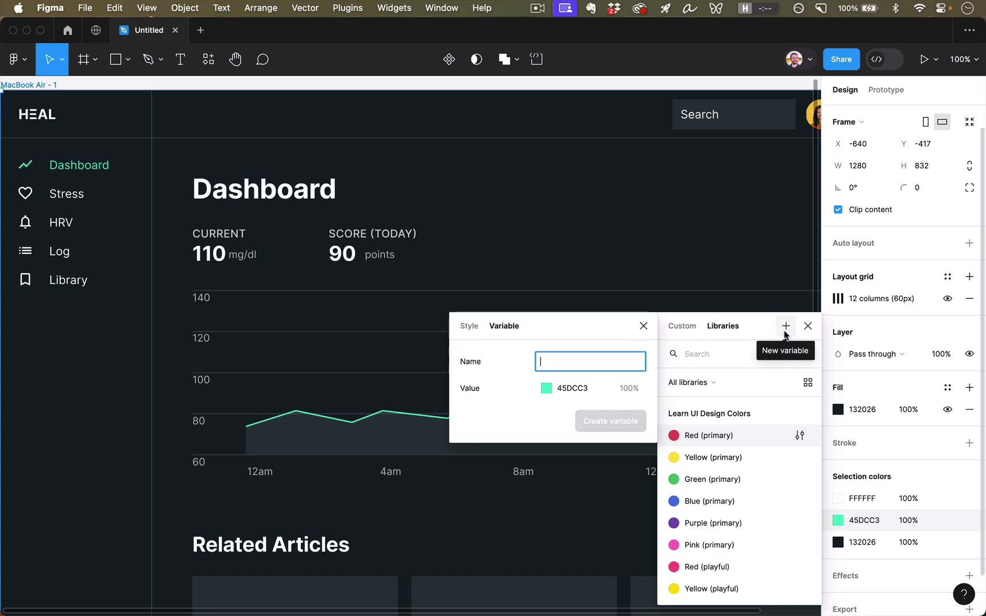
type("Brand")
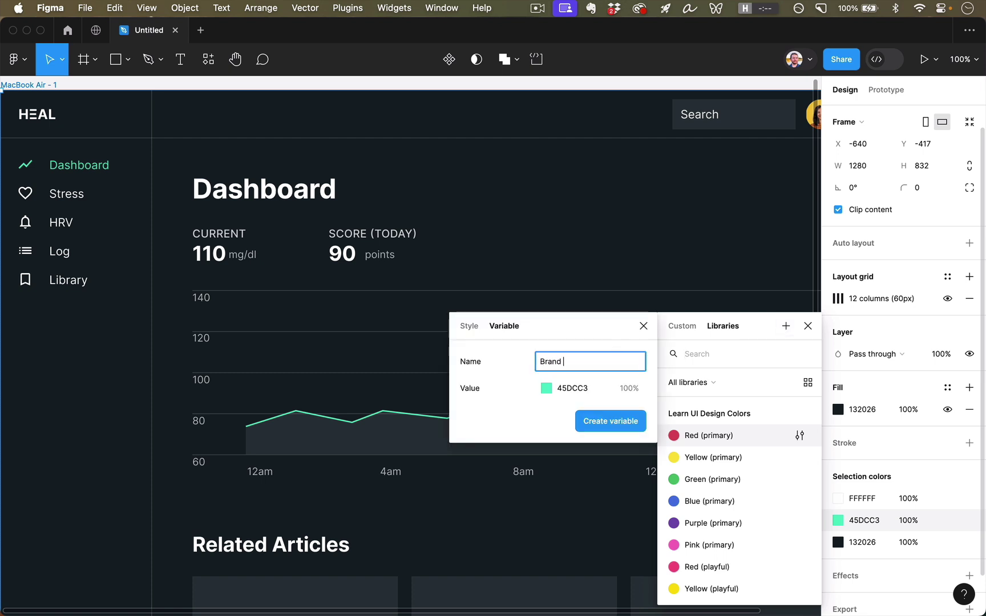
type(" Tur")
left_click(588, 421)
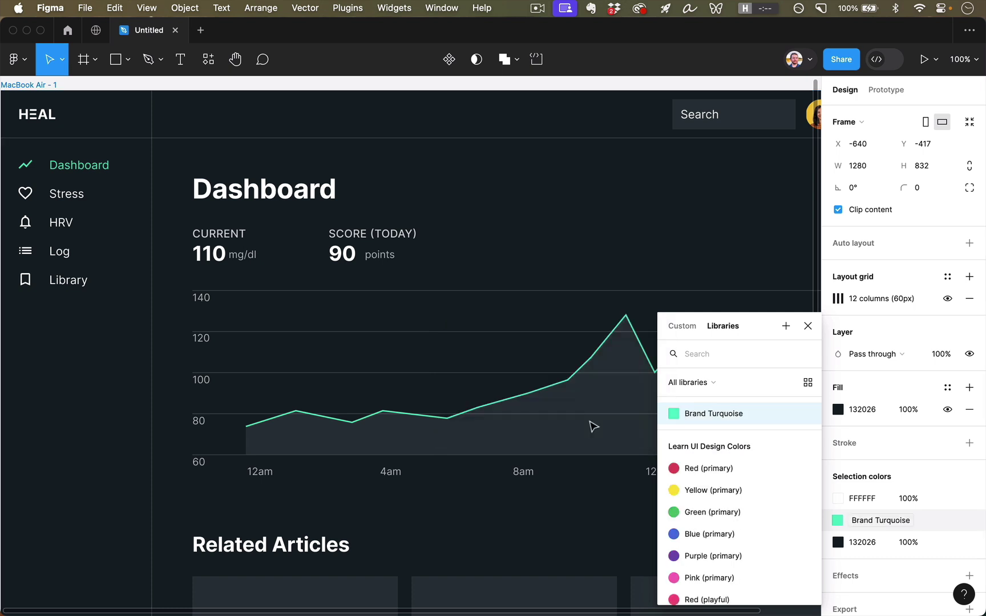
left_click(809, 326)
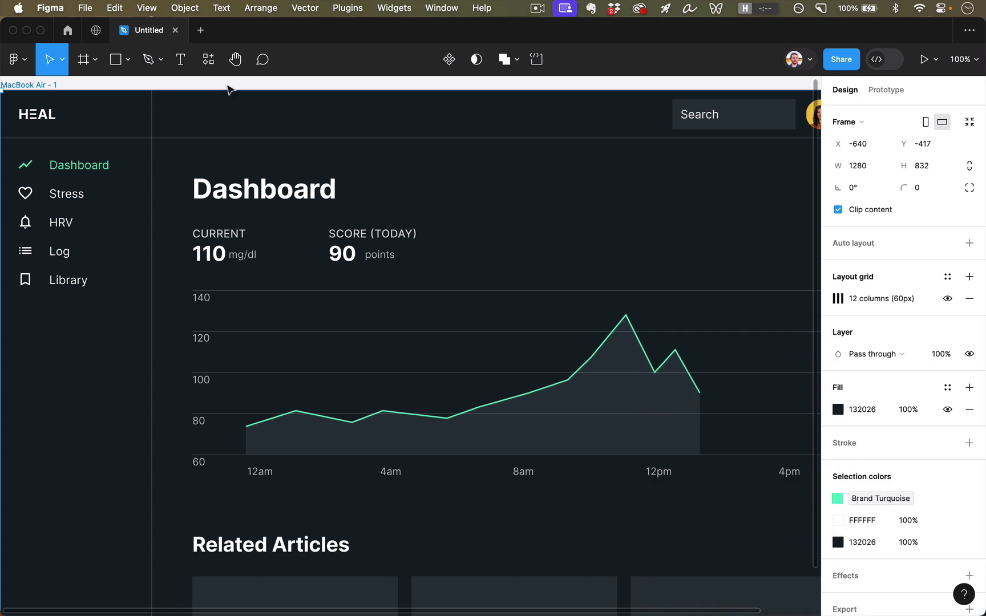
Restore the small gap beneath the chart line and inspect the Brand Turquoise variable applied to the line's stroke
left_click(225, 119)
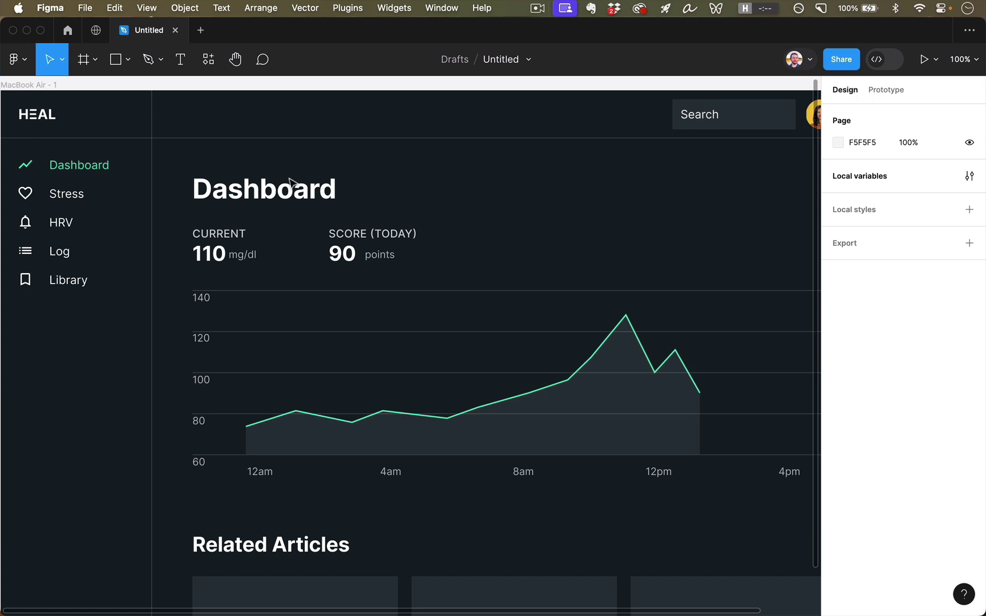
left_click(614, 328)
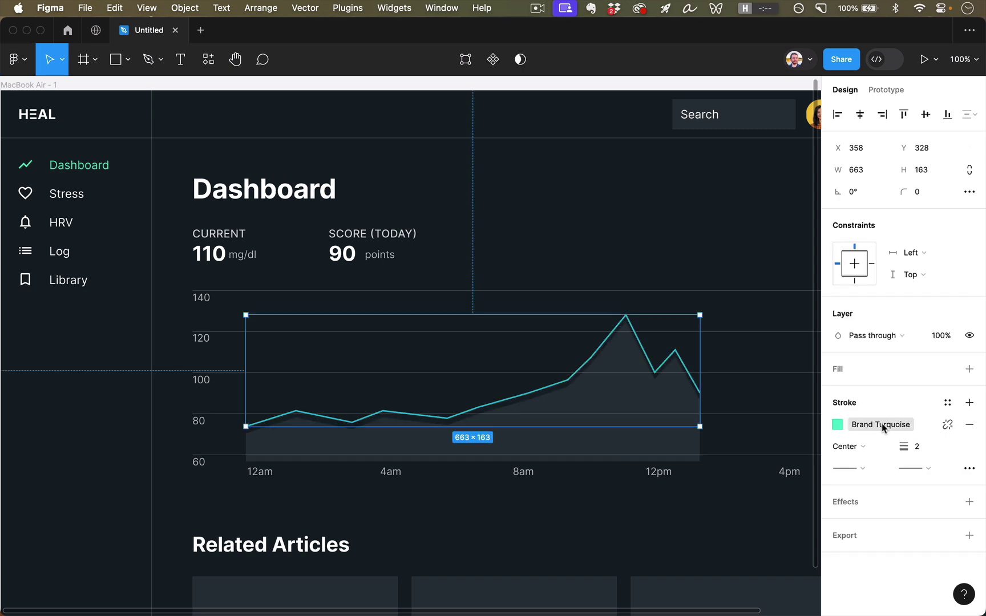
left_click(882, 427)
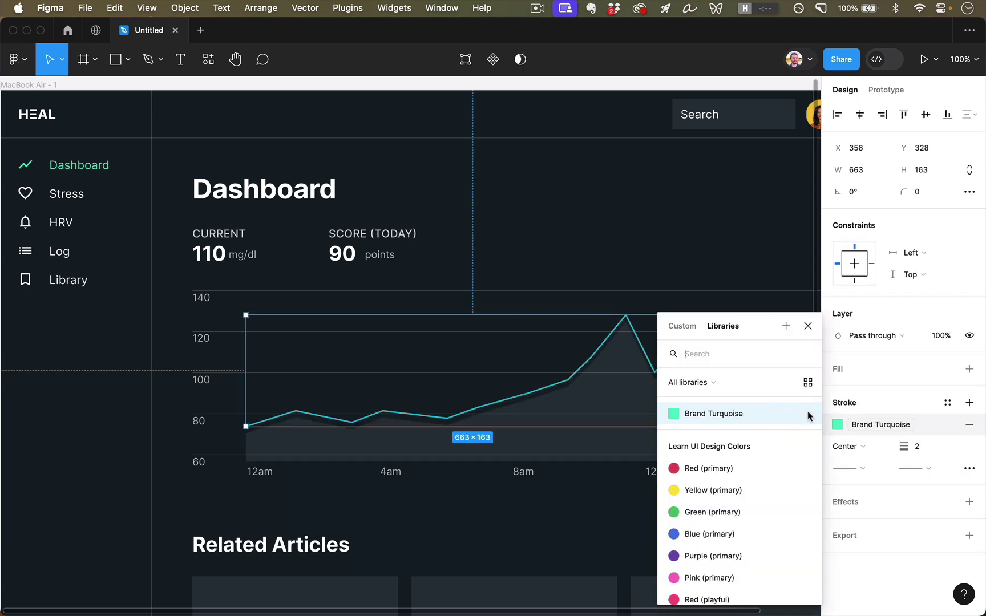
left_click(717, 244)
Try changing the Brand Turquoise local variable to the red DC6945, undo the change and close the variables
scroll(717, 244, "up", 3)
scroll(718, 244, "right", 1)
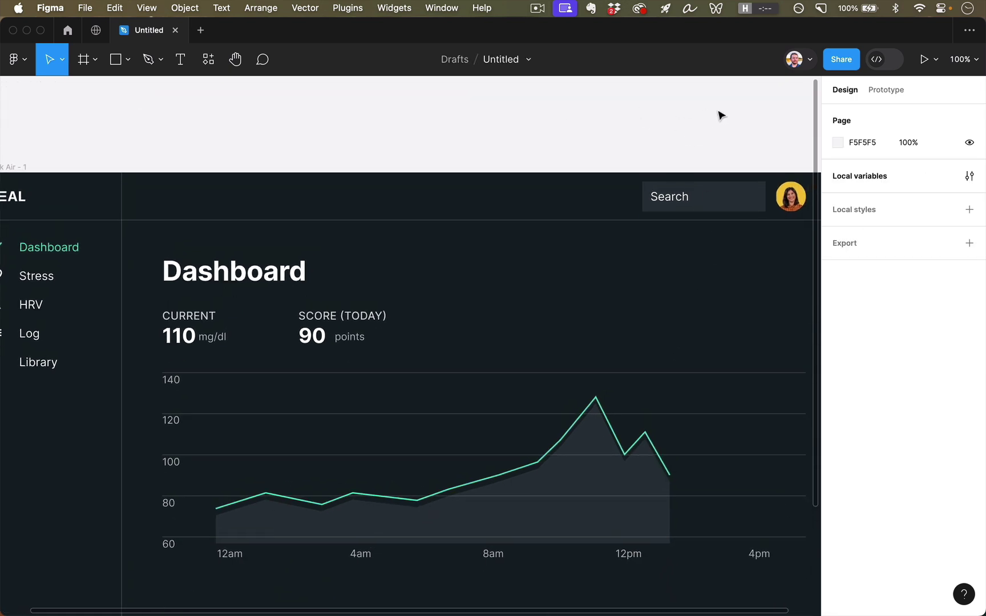
left_click(970, 176)
left_click(774, 158)
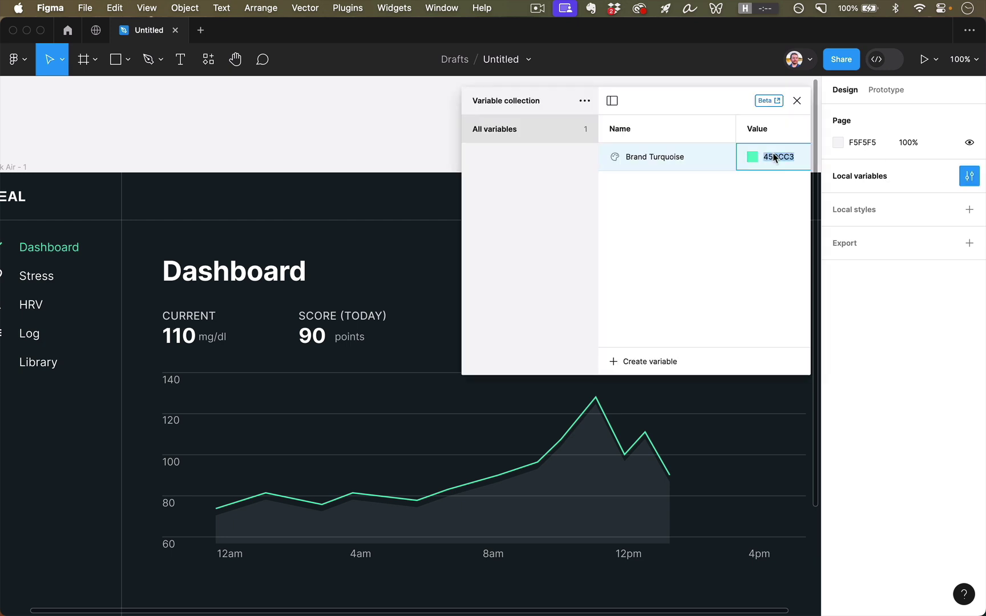
left_click(752, 157)
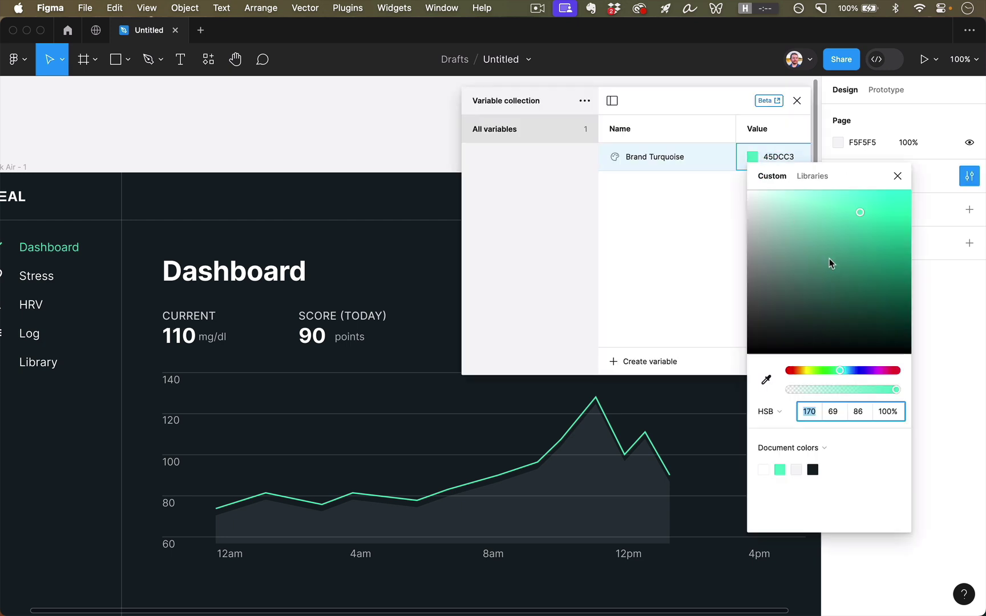
left_click(794, 371)
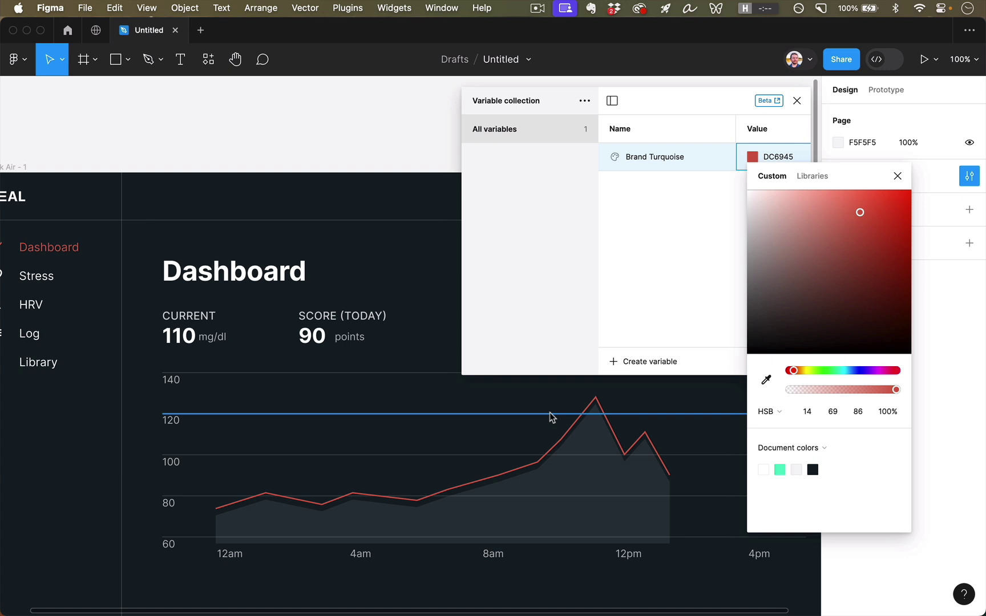
key("ctrl+z")
left_click(830, 99)
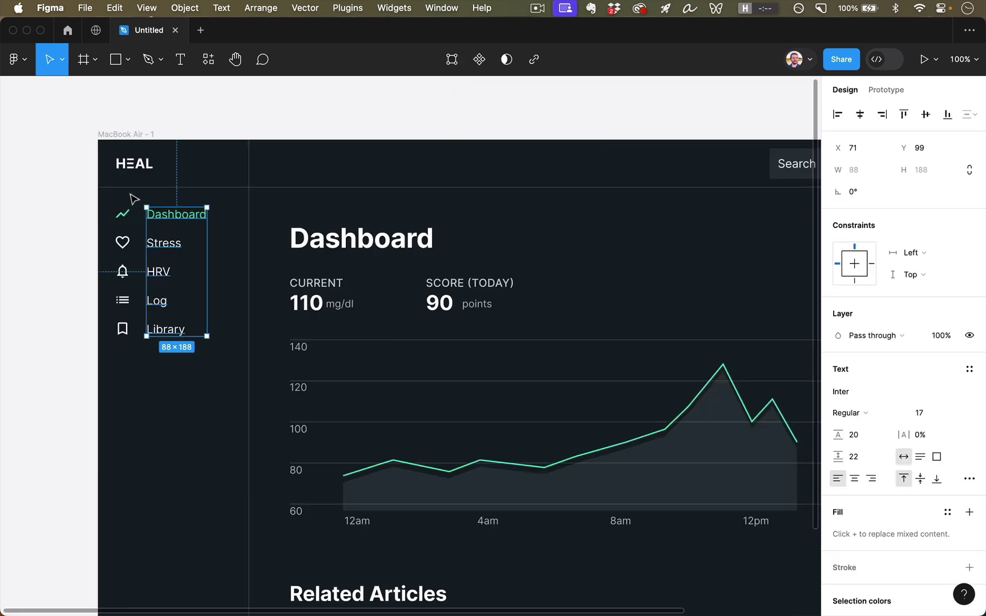
Draw a 220 × 42 rectangle across the sidebar's Dashboard row, send it behind the label and icon, and nudge it up to Y 88
left_click(130, 197)
key("r")
mouse_move(98, 200)
left_mouse_down()
mouse_move(256, 234)
mouse_move(249, 230)
left_mouse_up()
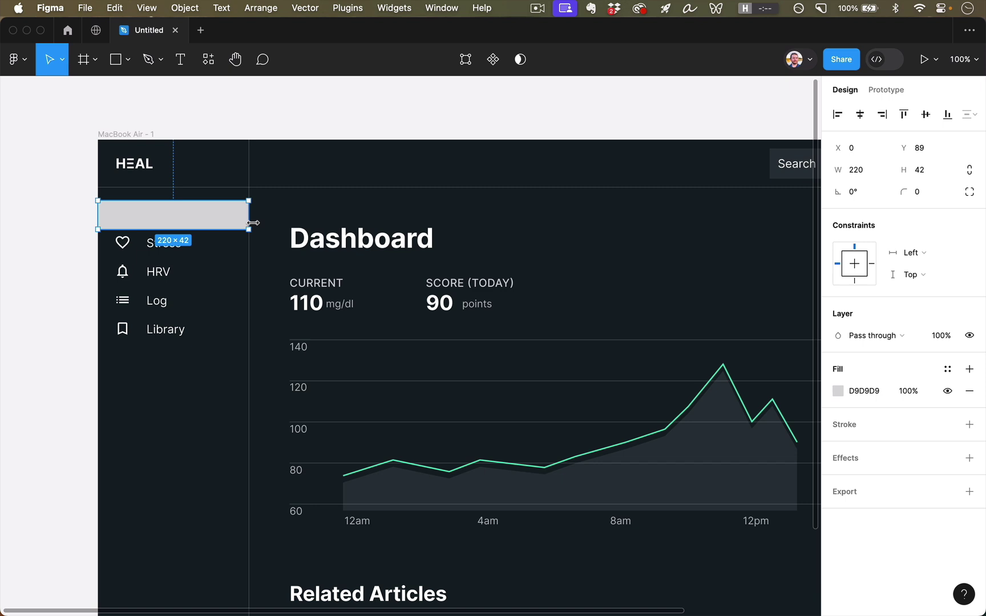
key("super+bracketleft")
key("Up")
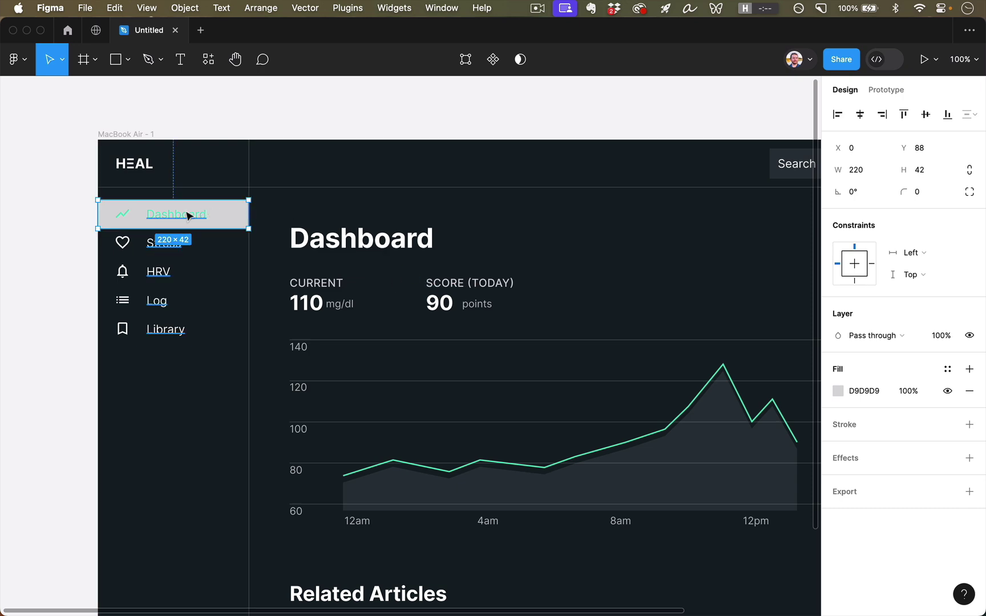
Apply the Brand Turquoise variable as the fill of the rectangle behind the Dashboard item and return to 100% zoom
scroll(193, 214, "up", 10)
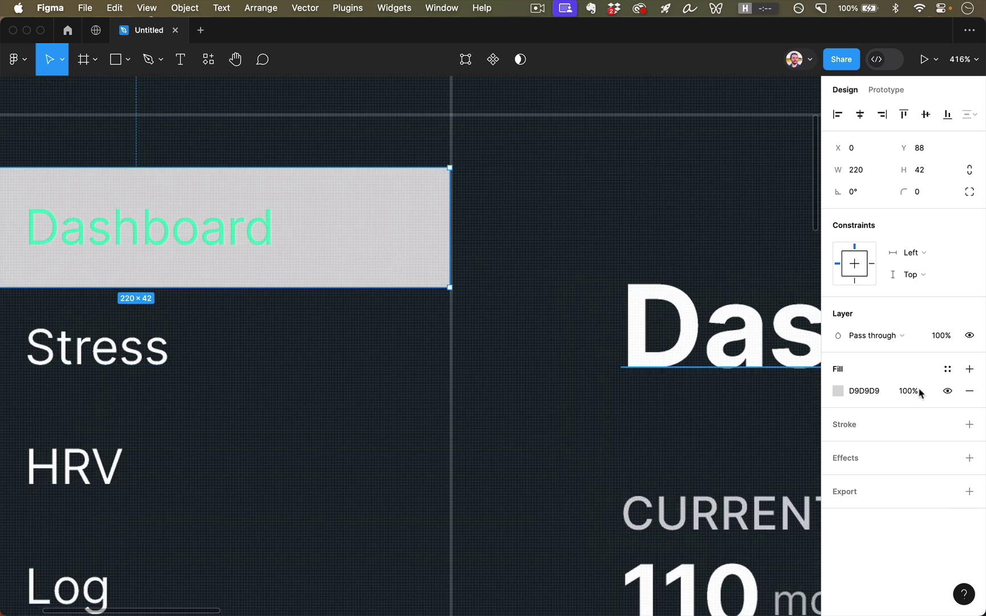
left_click(838, 391)
left_click(709, 223)
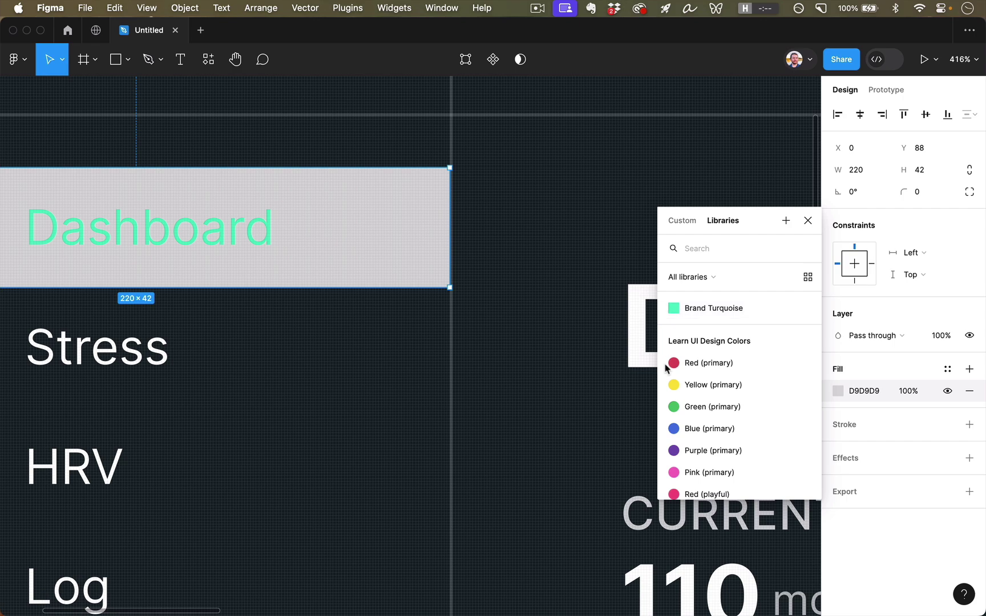
left_click(702, 311)
scroll(348, 267, "left", 3)
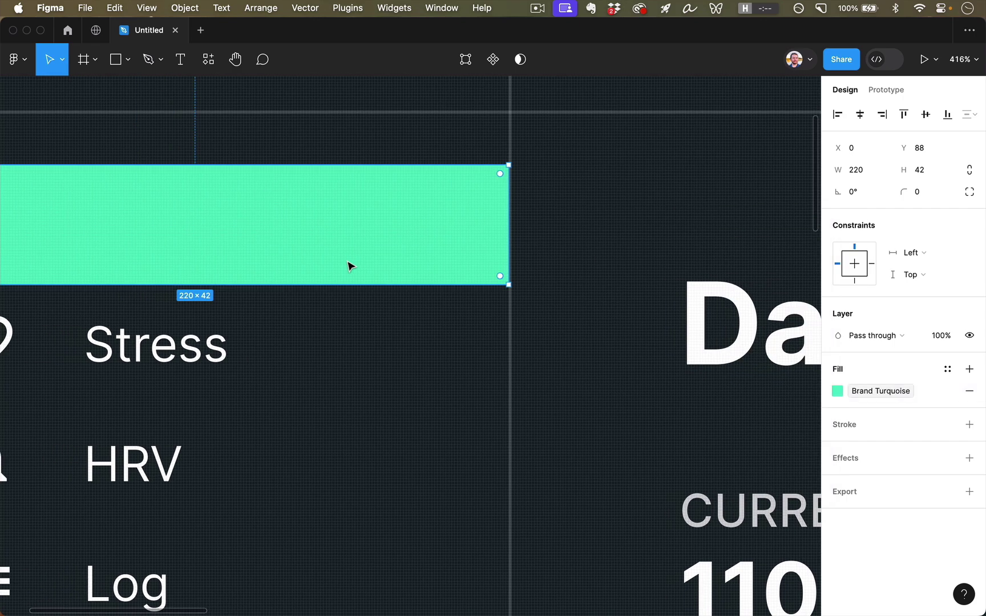
key("shift+0")
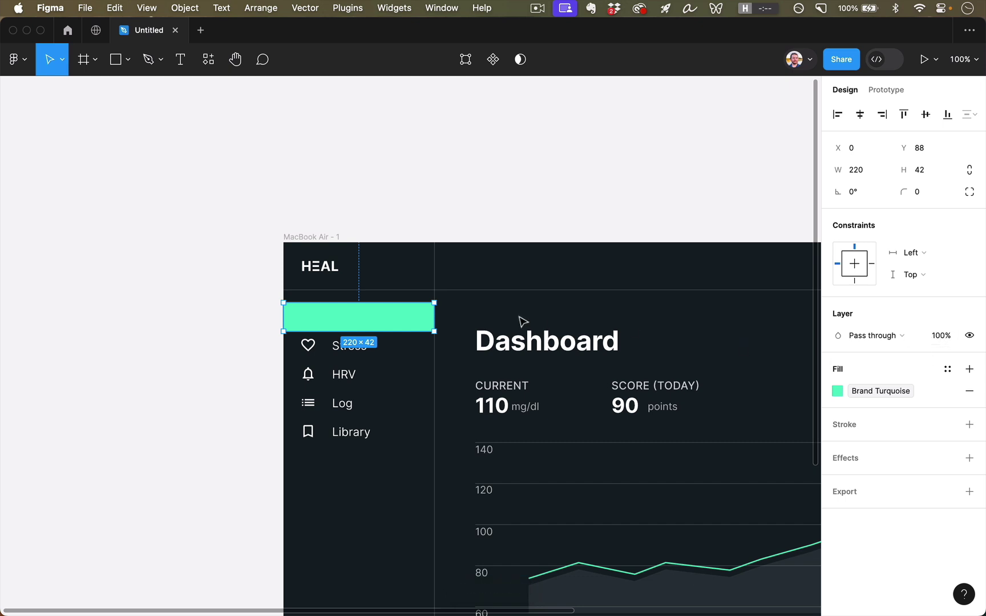
Set the layer opacity of the turquoise rectangle behind the sidebar's Dashboard item to 15% and check the result
key("1")
key("5")
left_click(198, 266)
scroll(206, 283, "down", 2)
scroll(206, 283, "right", 3)
scroll(209, 293, "down", 2)
scroll(209, 293, "right", 5)
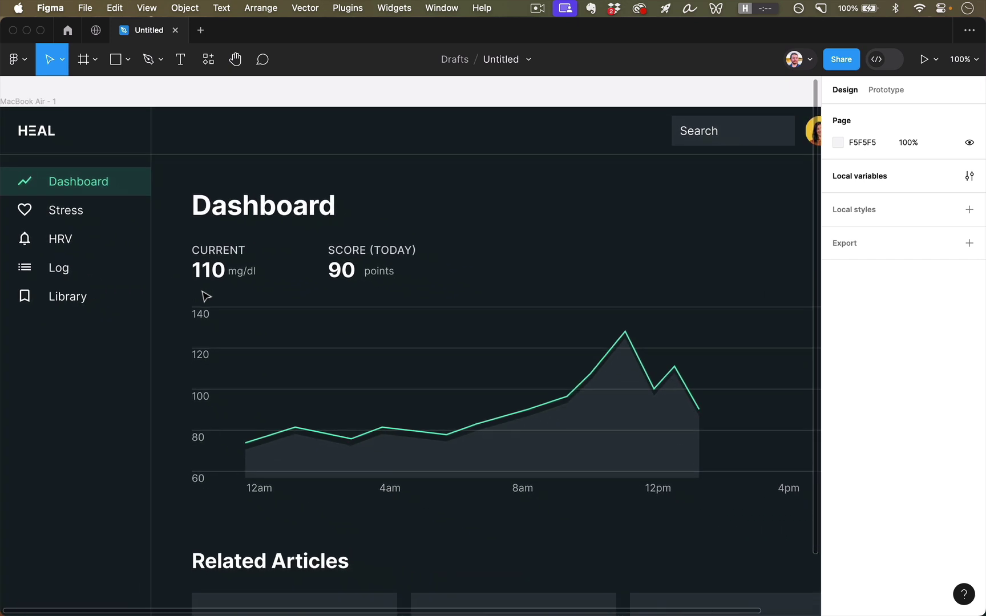
scroll(204, 296, "left", 2)
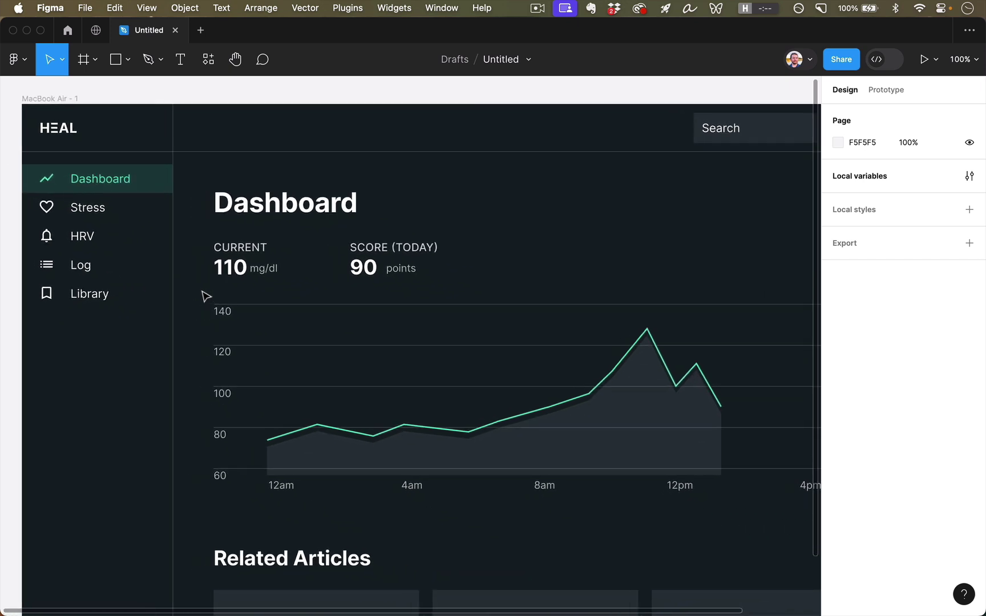
left_click(163, 185)
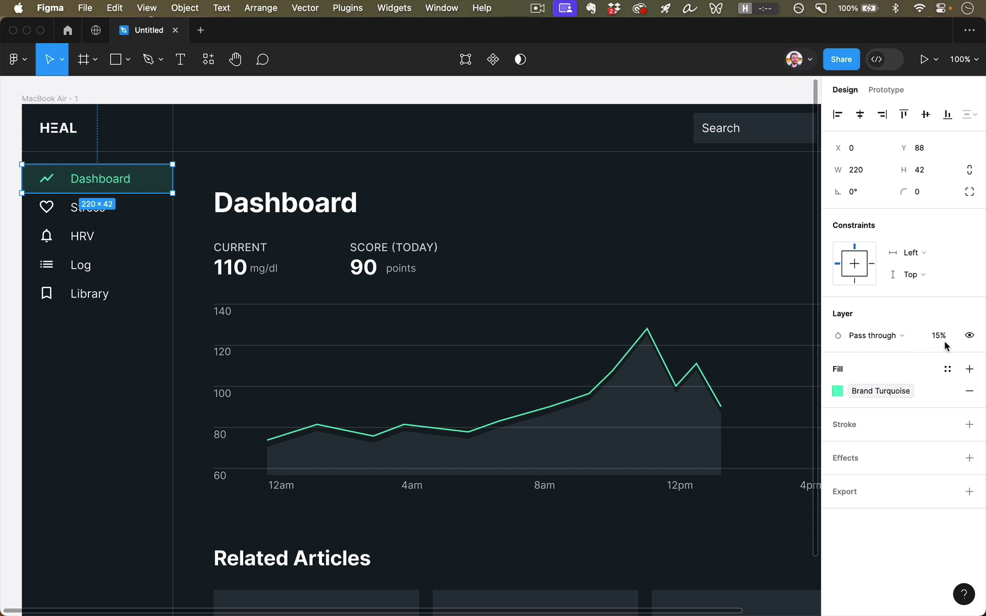
key("Escape")
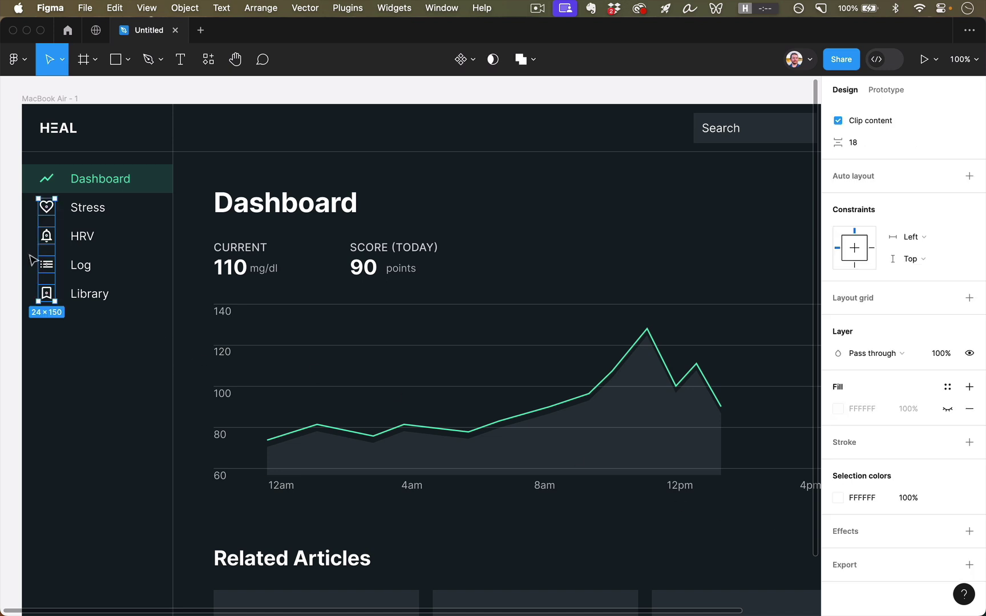
Recolour the four inactive sidebar icons with the turquoise document colour and shift its hue to blue at 202
left_click(838, 497)
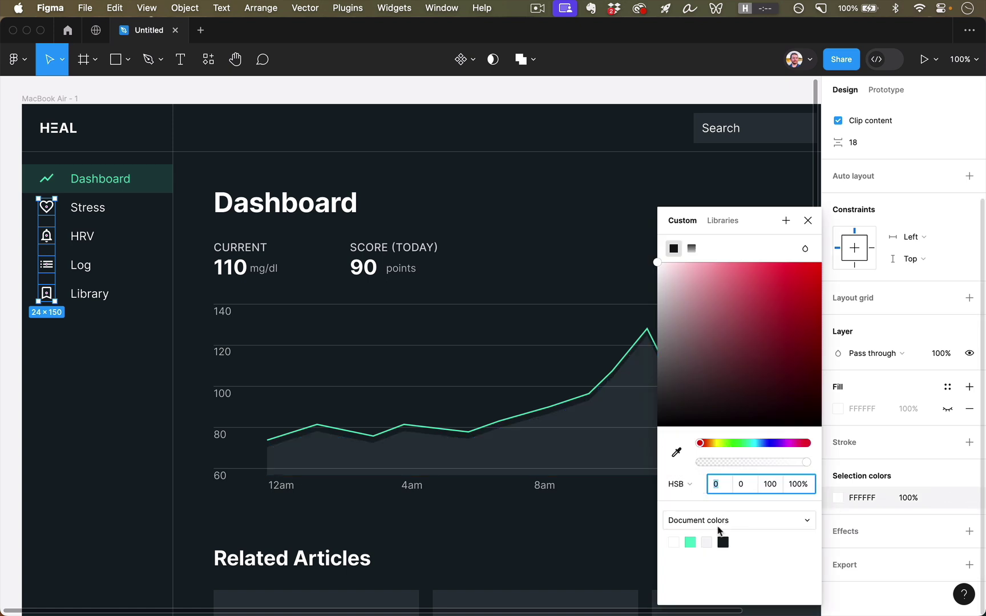
left_click(691, 542)
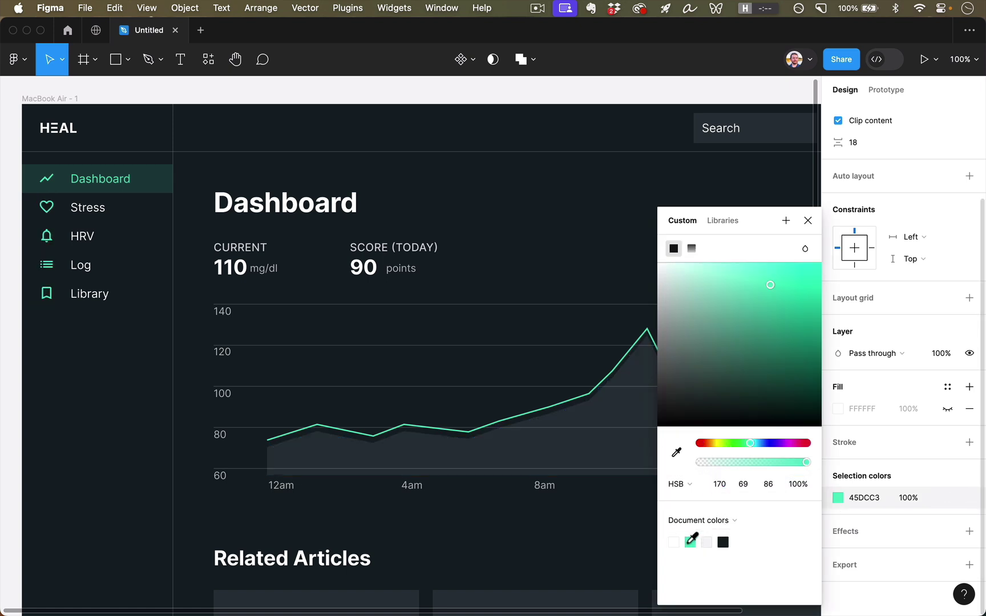
left_click(720, 486)
left_click(760, 444)
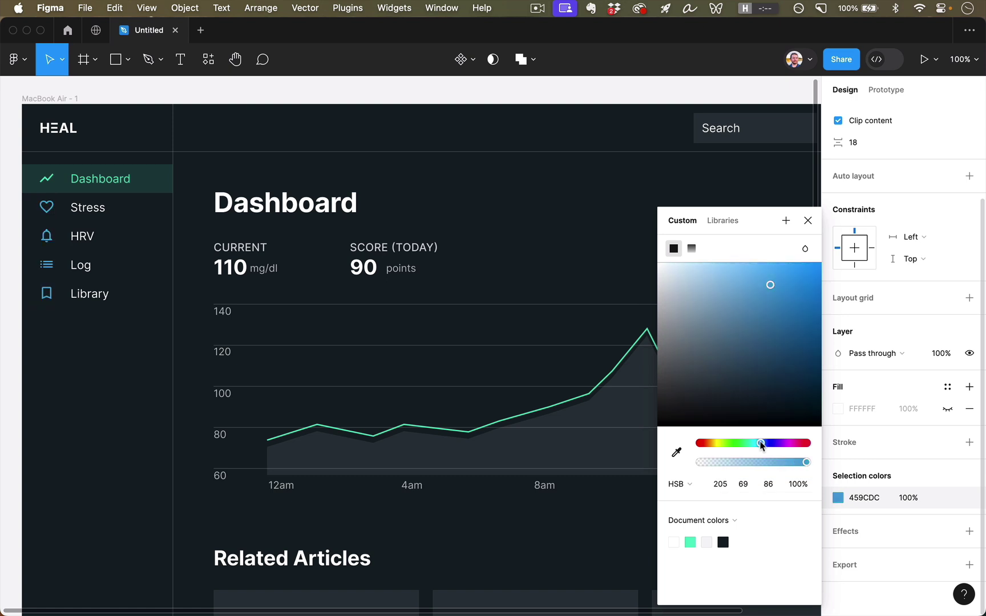
left_click_drag(761, 446, 759, 444)
Mute the inactive icons' blue into the grey-blue 7592A2, with saturation 27 and brightness 63
left_click(743, 488)
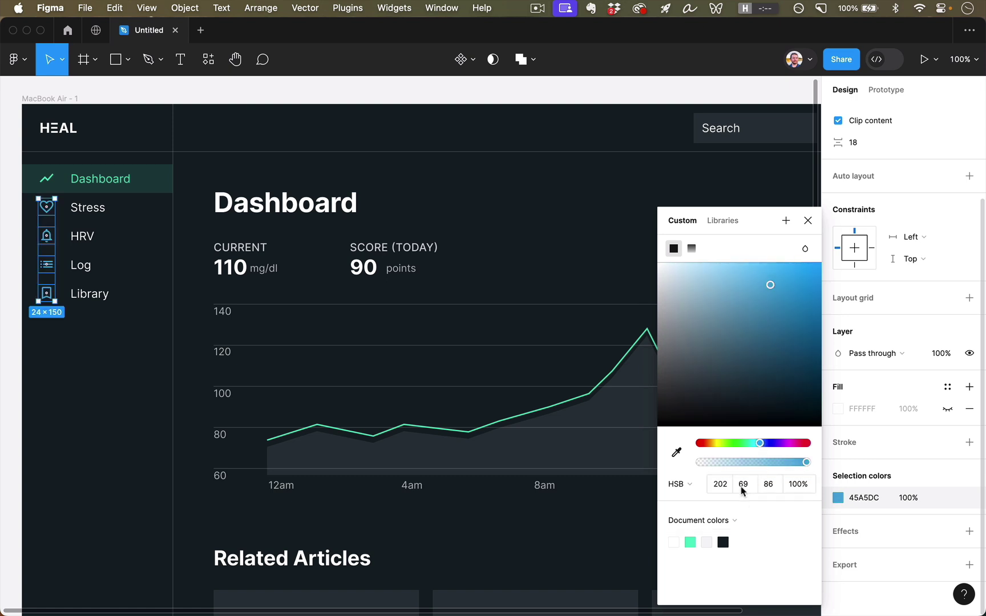
type("49")
key("Return")
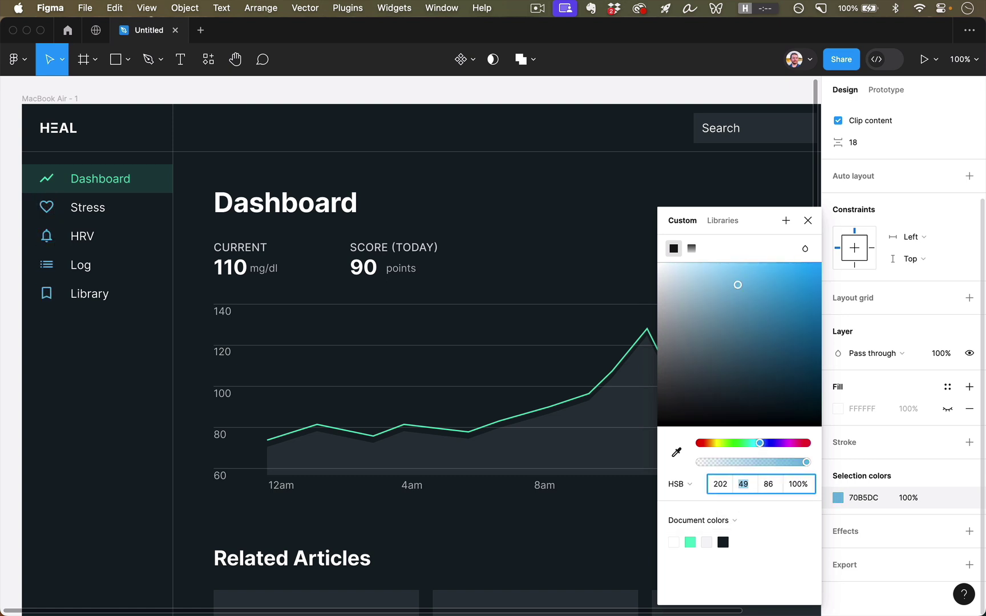
left_click(768, 485)
type("56")
key("Return")
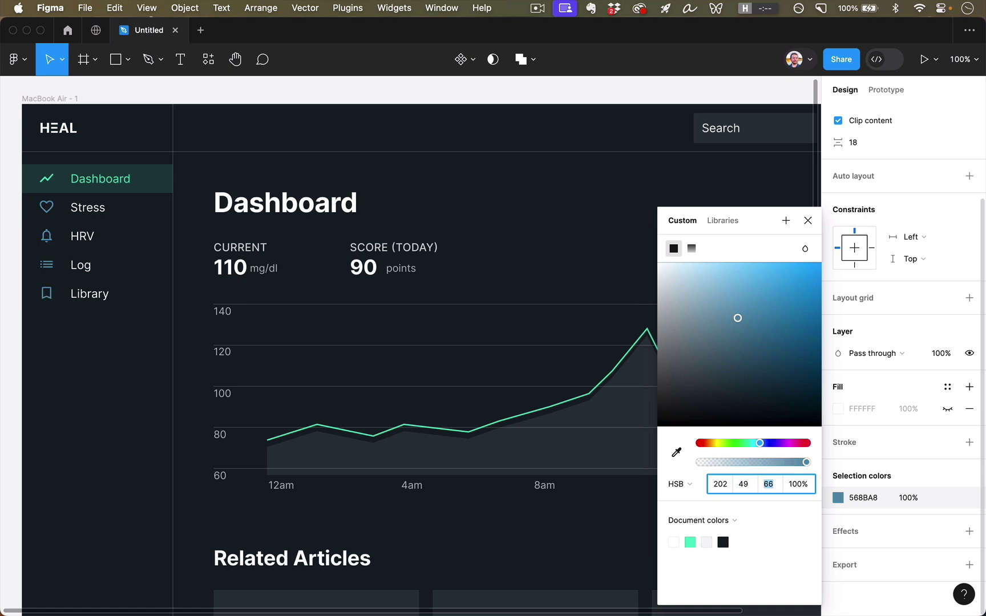
left_click(743, 484)
type("29")
key("Return")
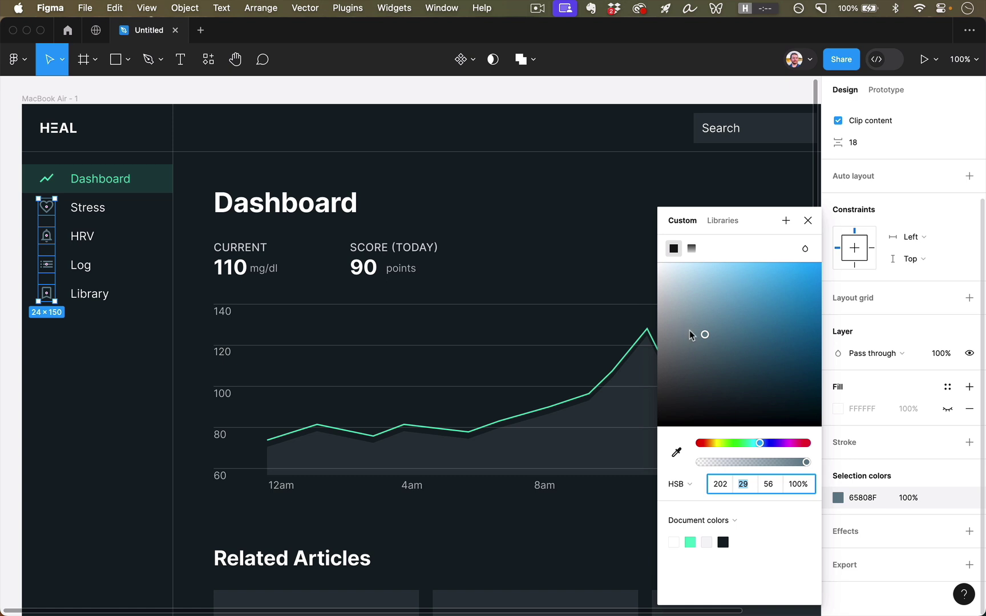
left_click_drag(702, 331, 702, 323)
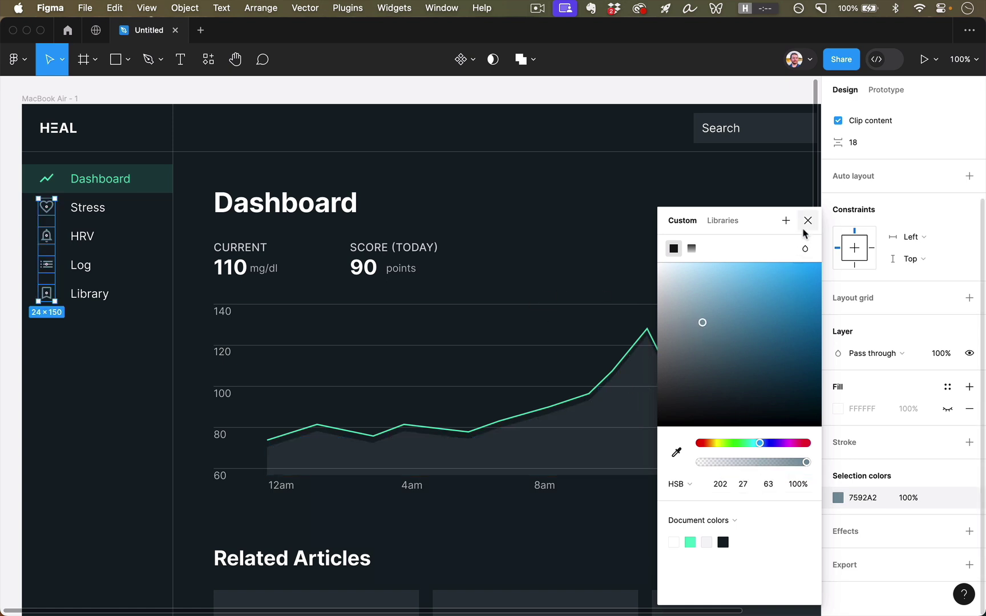
Save the icons' grey-blue as a colour variable named Inactive Icon, close the colour picker and deselect the icons
left_click(786, 221)
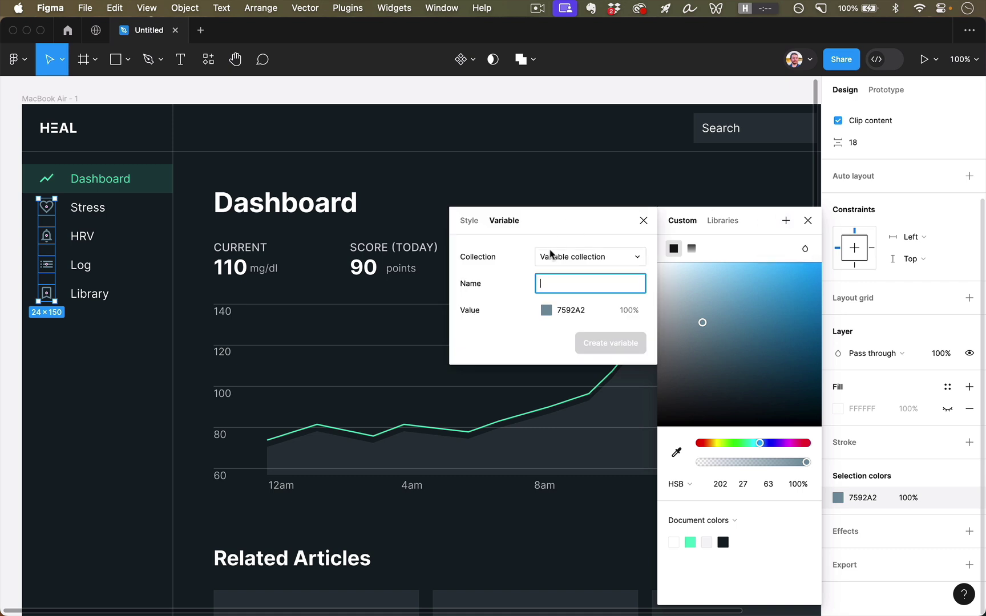
type("Ina")
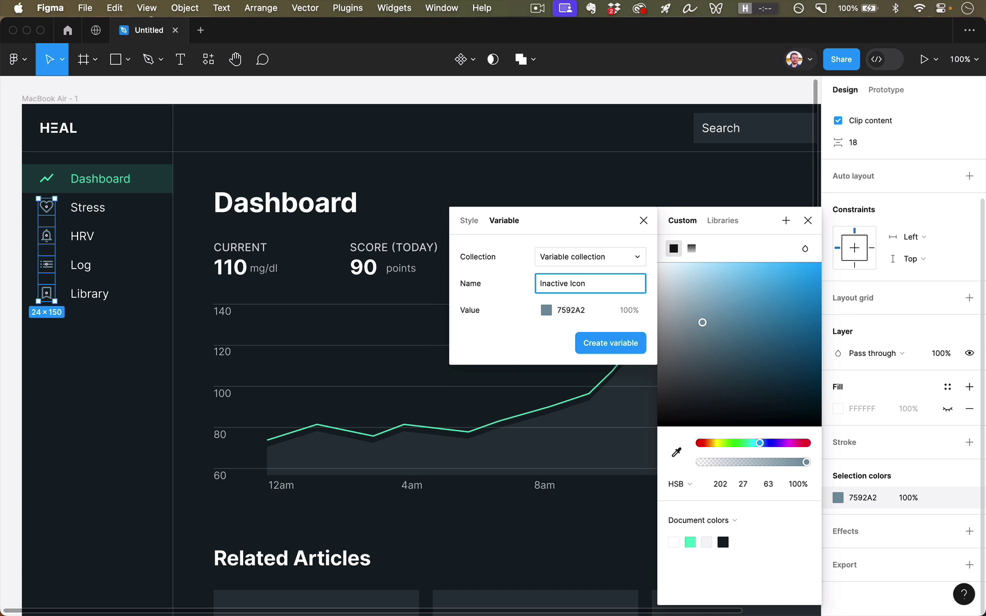
type("ctive Icon")
key("Return")
left_click(808, 220)
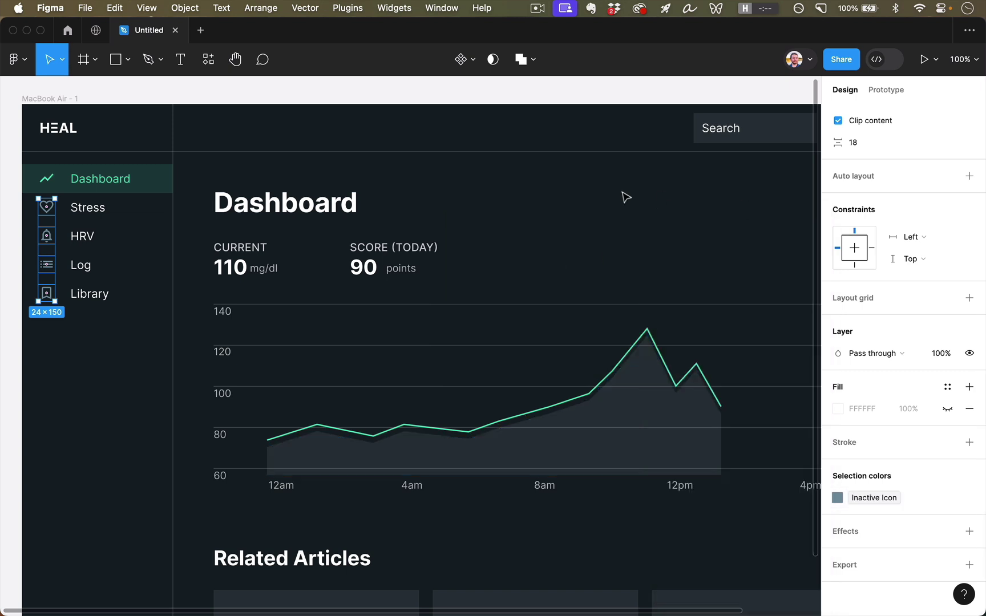
left_click(593, 208)
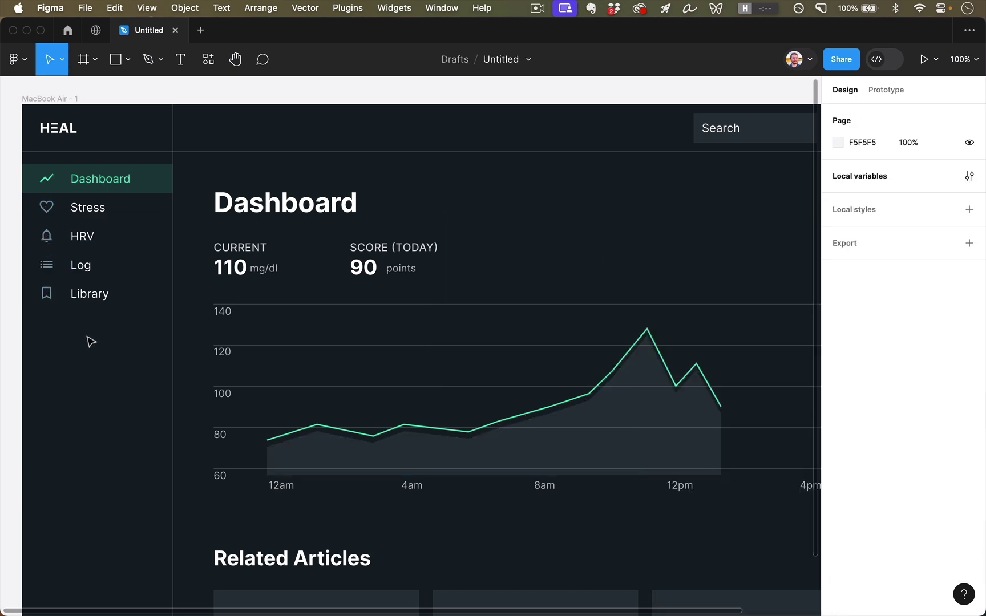
Move the grey area shape under the chart line up 10 px to Y 328 so it meets the line
scroll(90, 342, "down", 1)
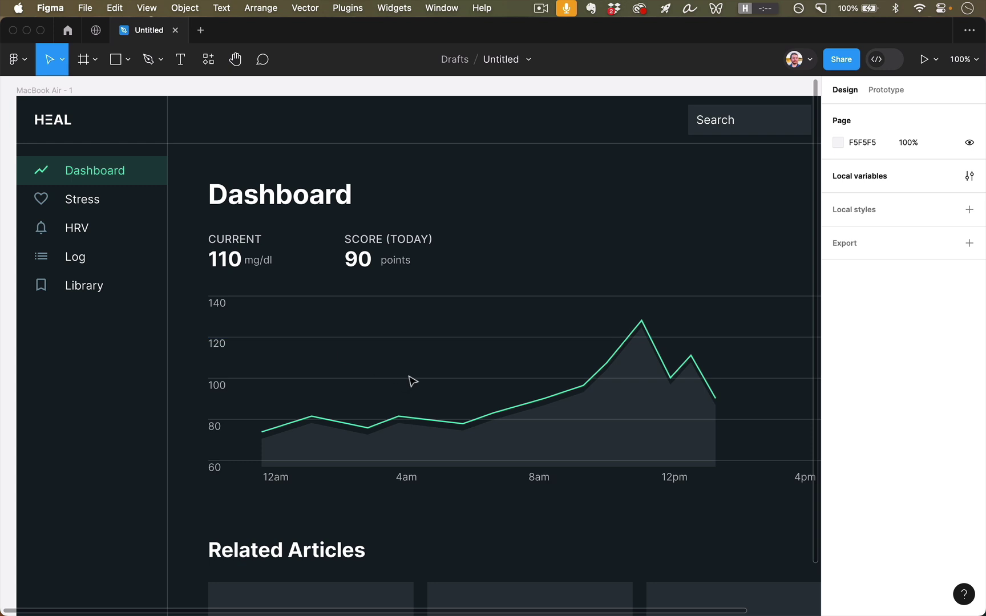
scroll(413, 381, "down", 5)
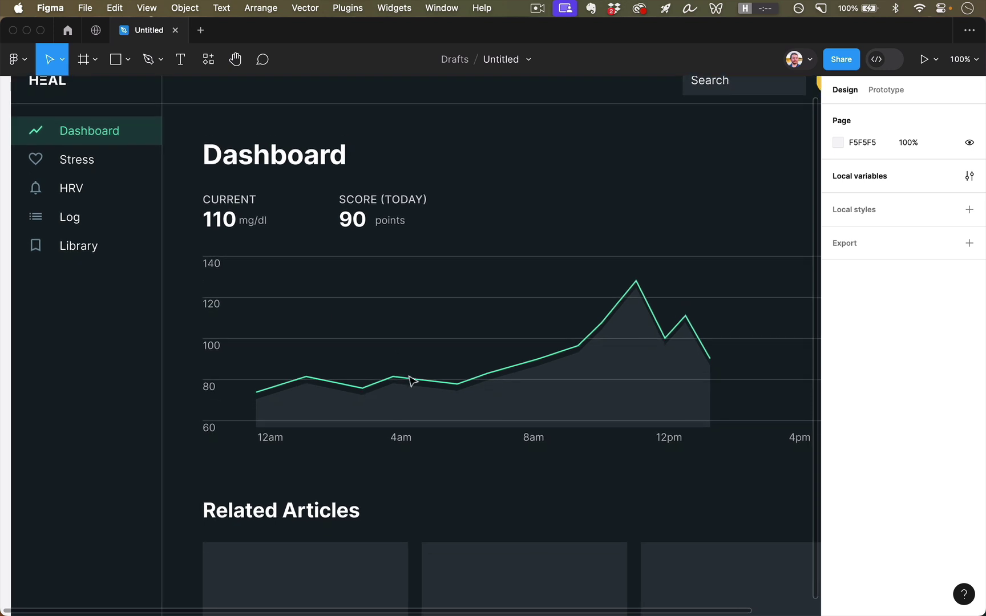
left_click(663, 392)
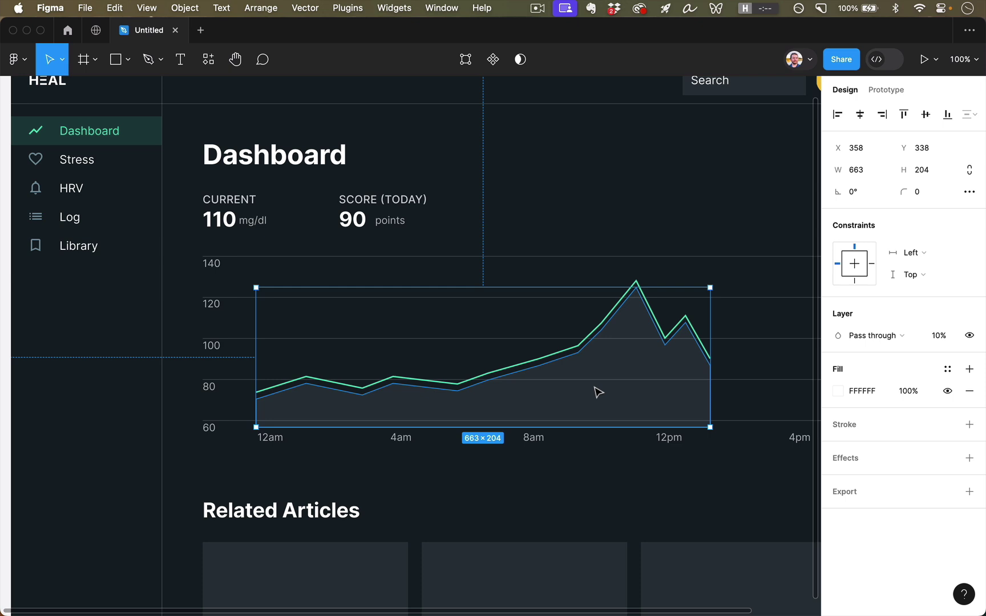
scroll(594, 392, "right", 3)
scroll(594, 392, "left", 2)
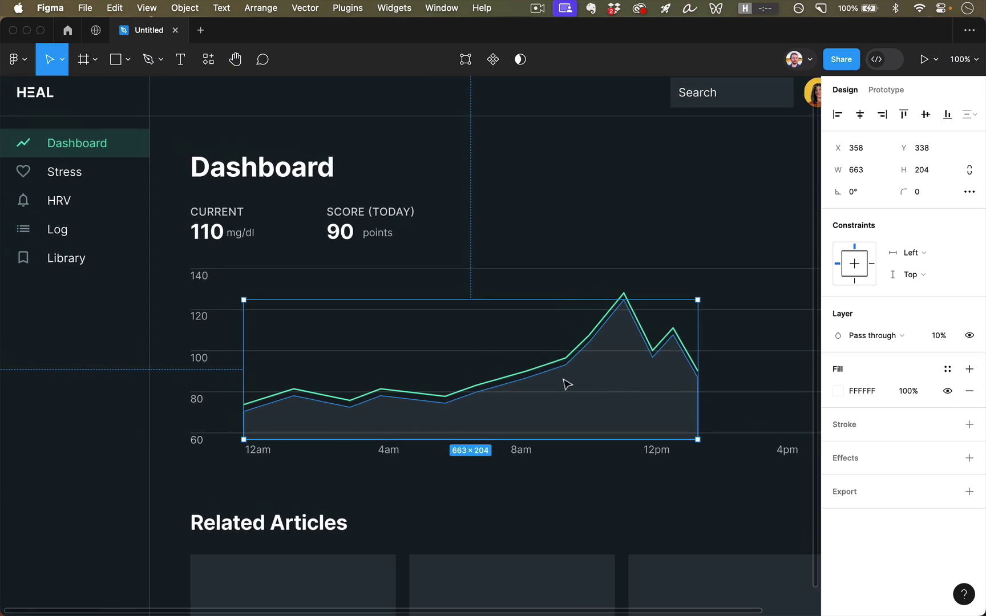
key("shift+Up")
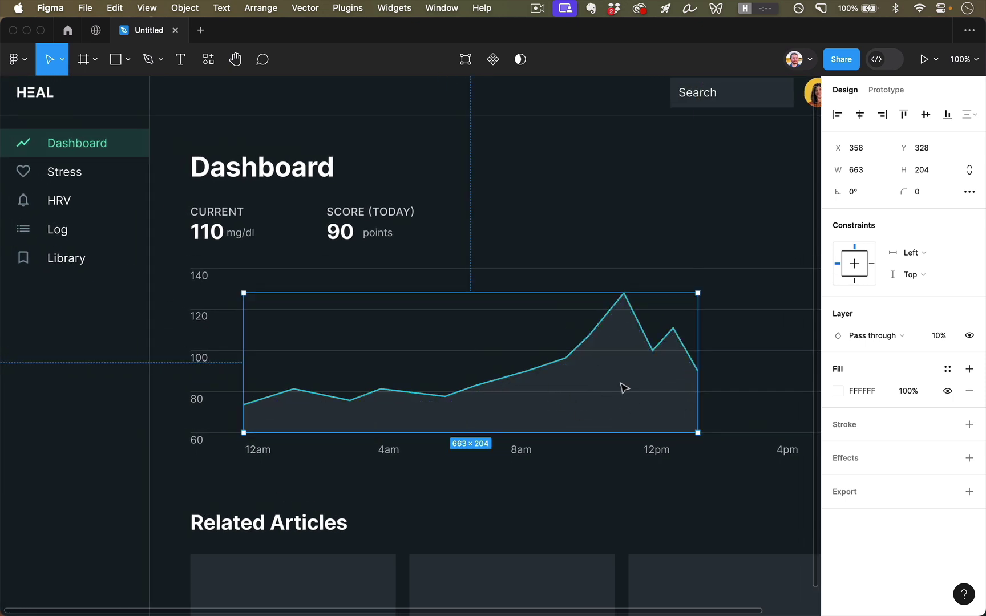
Change the chart area's fill to a linear gradient with the turquoise document colour on both stops
left_click(838, 392)
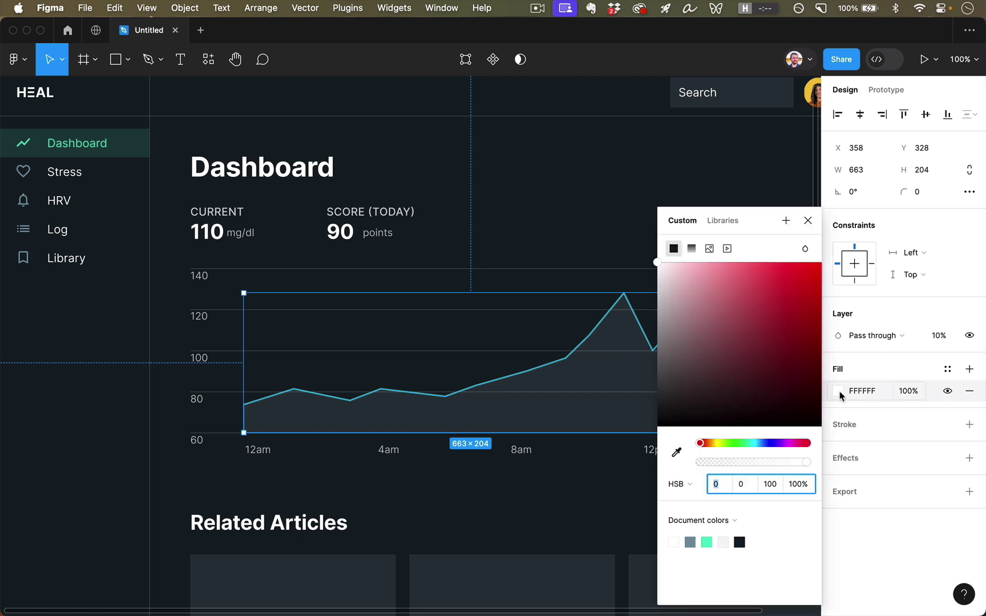
left_click(690, 249)
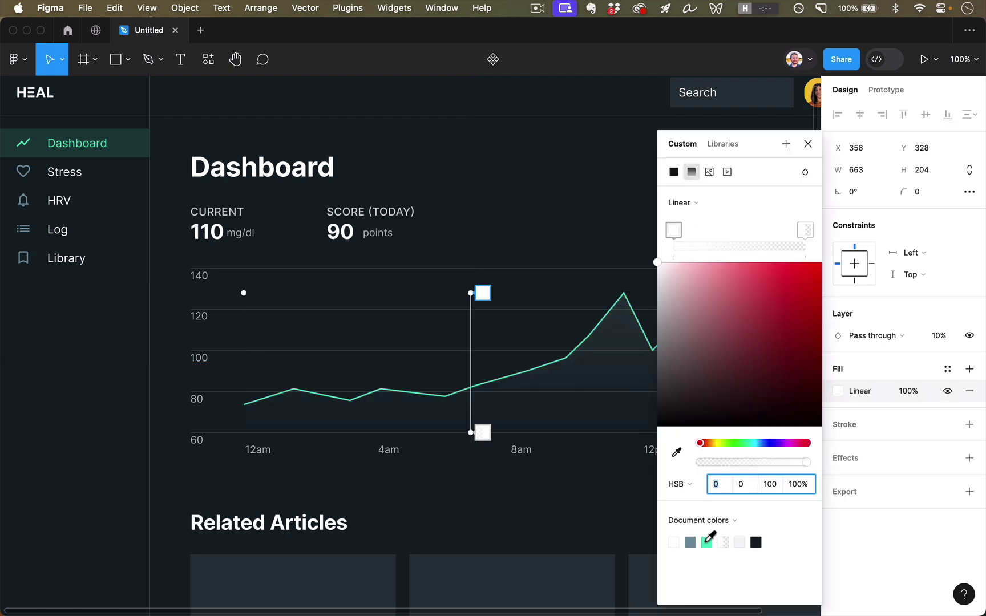
left_click(706, 541)
left_click(807, 230)
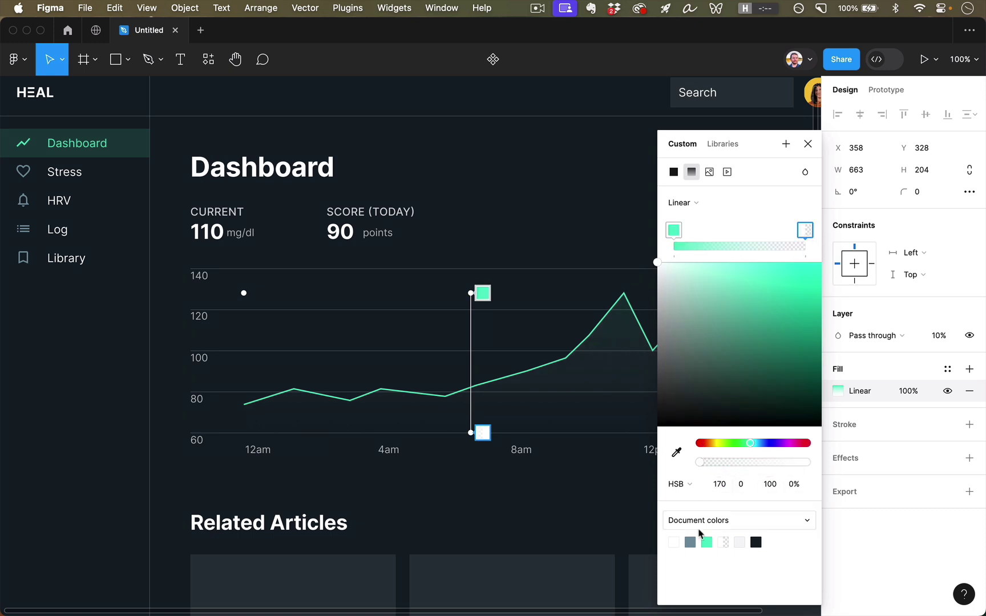
left_click(707, 541)
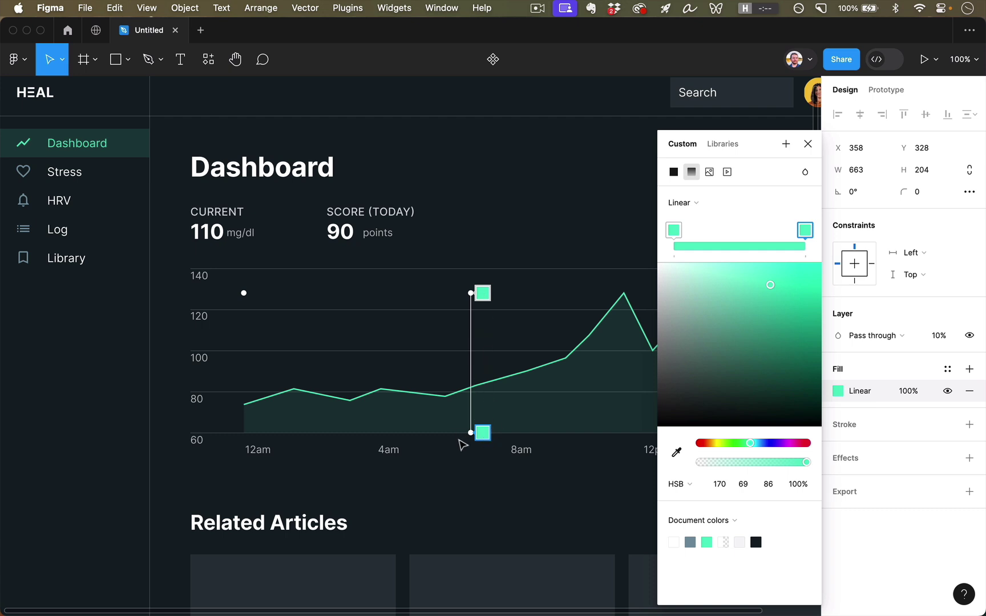
Set the gradient's lower turquoise stop to 0% opacity and close the colour picker
scroll(464, 442, "right", 2)
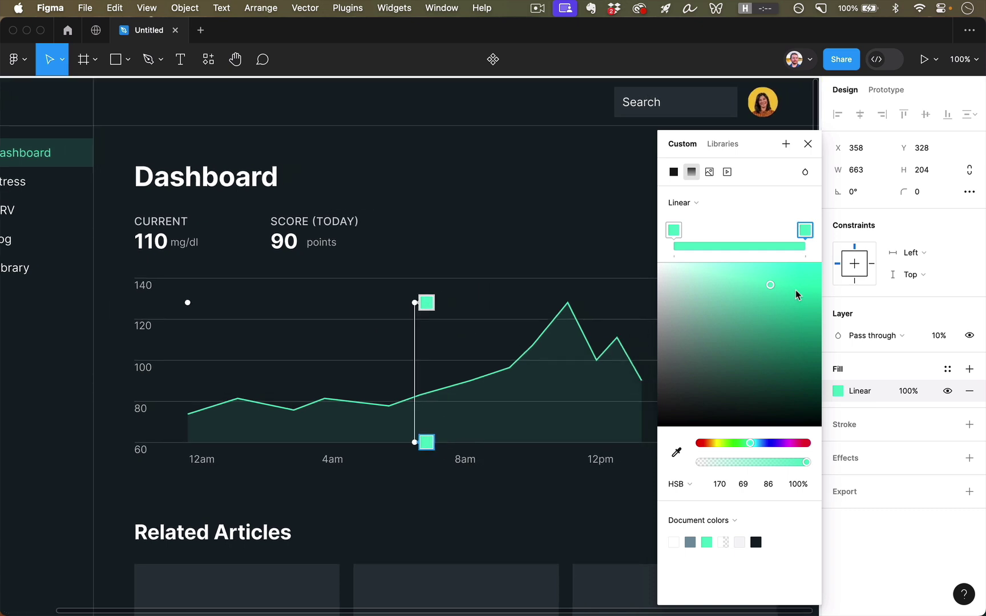
left_click(797, 484)
type("0")
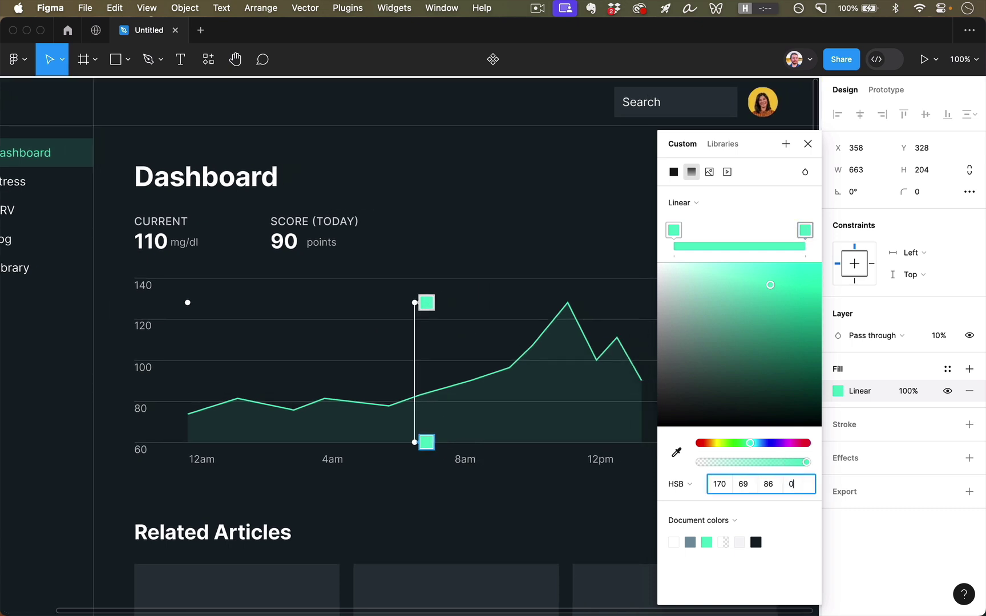
key("Return")
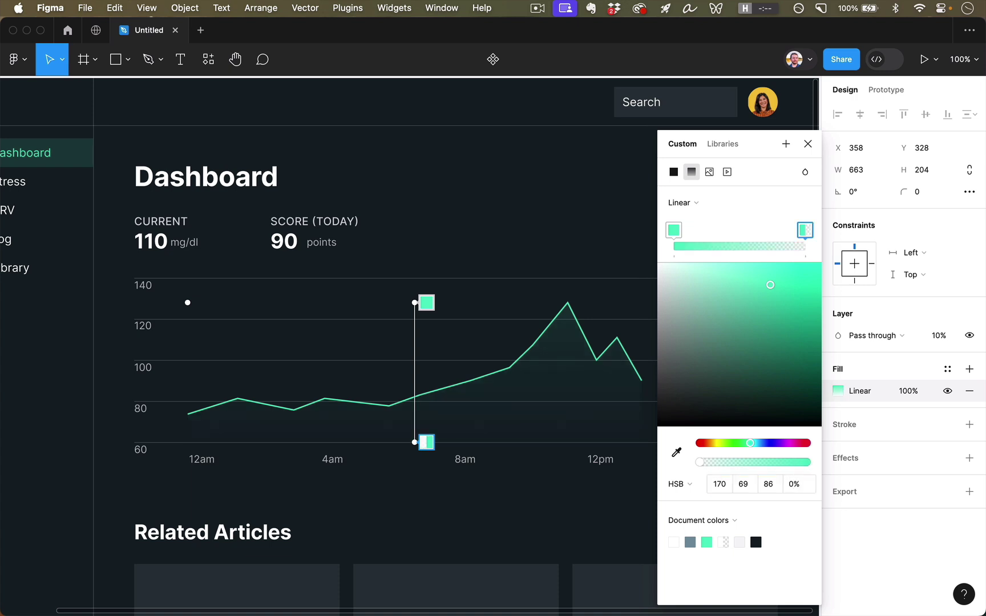
left_click(808, 144)
Try a layer opacity of 100% on the gradient-filled chart area
left_click(939, 336)
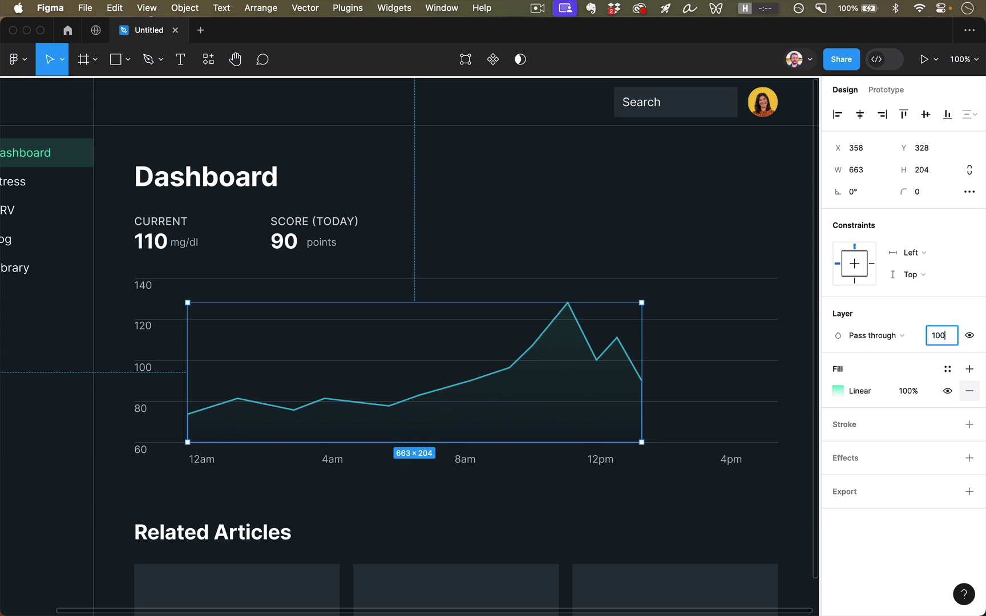
type("100")
key("Return")
key("Escape")
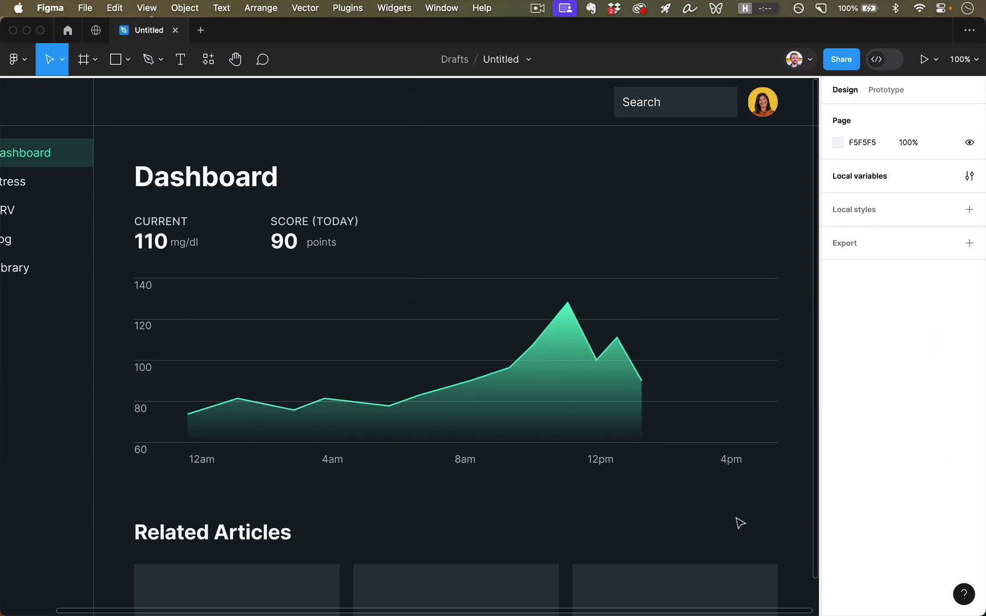
Reduce the chart area's layer opacity to 20% and deselect it to review the dashboard
scroll(741, 523, "left", 2)
left_click(638, 396)
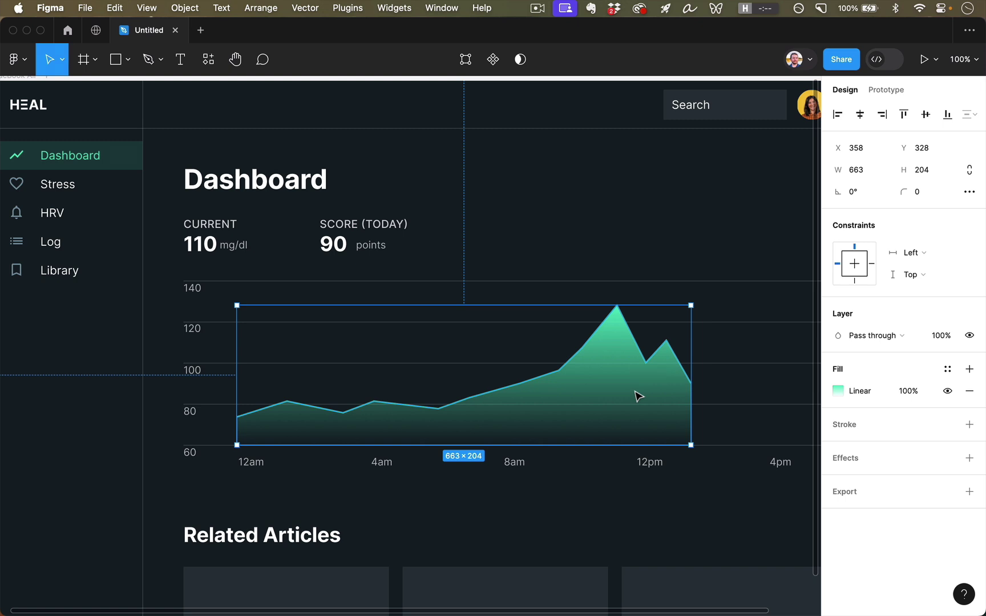
key("3")
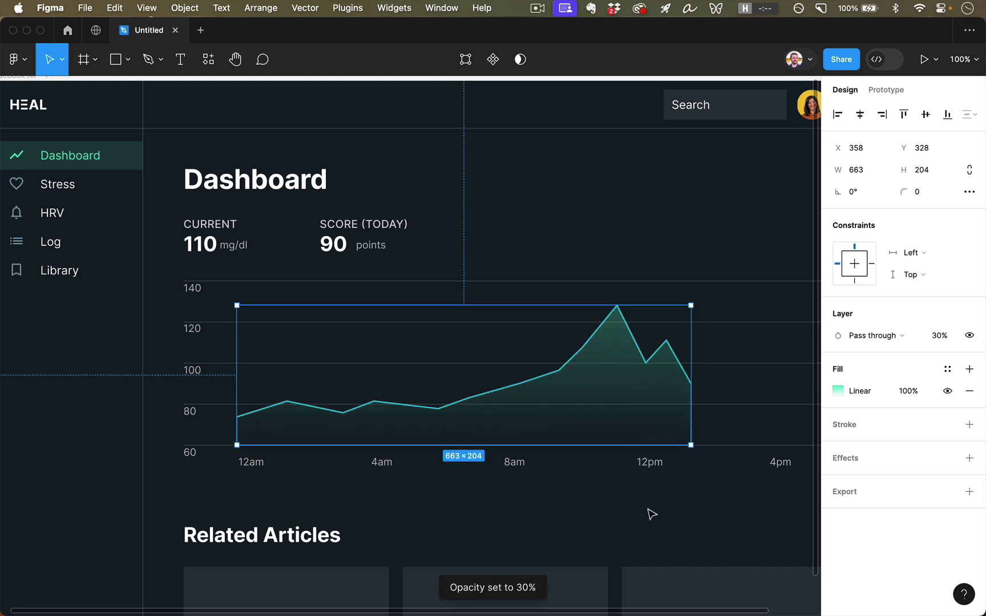
key("2")
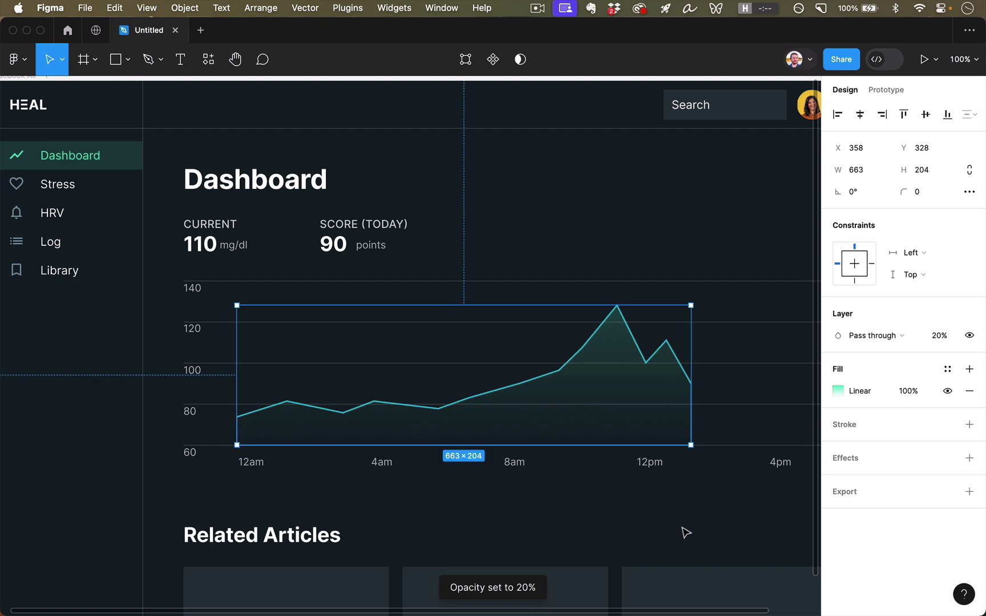
key("Escape")
scroll(687, 531, "left", 2)
scroll(686, 533, "right", 1)
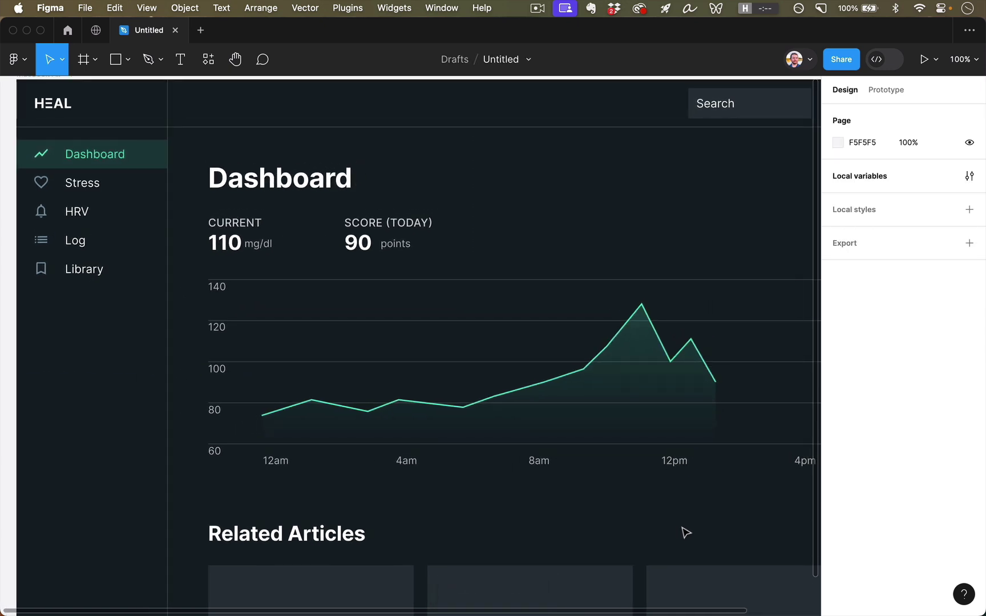
scroll(687, 532, "down", 3)
scroll(687, 532, "right", 2)
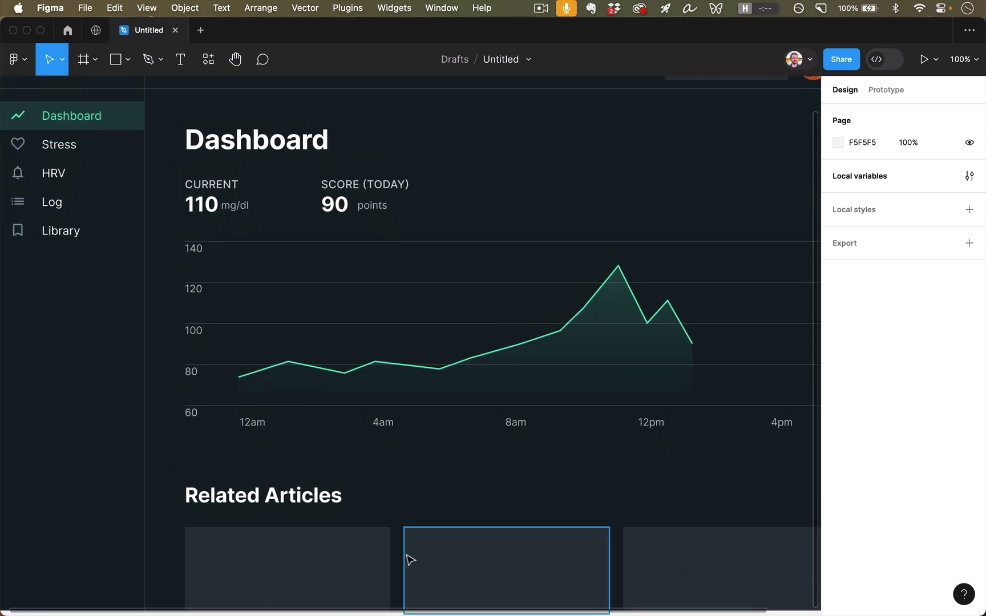
Change the first Related Articles card's fill to a radial gradient
left_click_drag(162, 546, 632, 568)
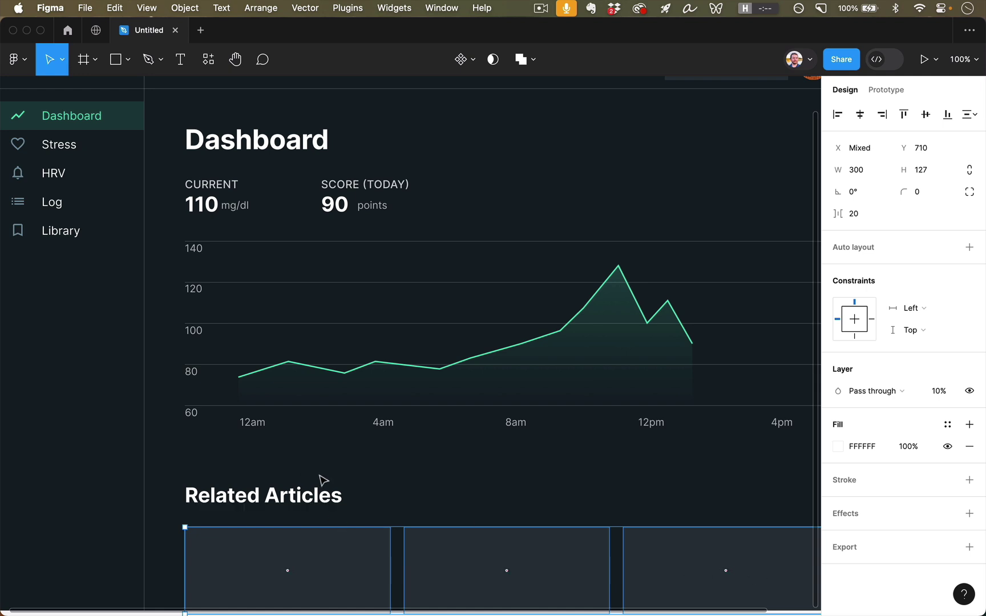
left_click(452, 496)
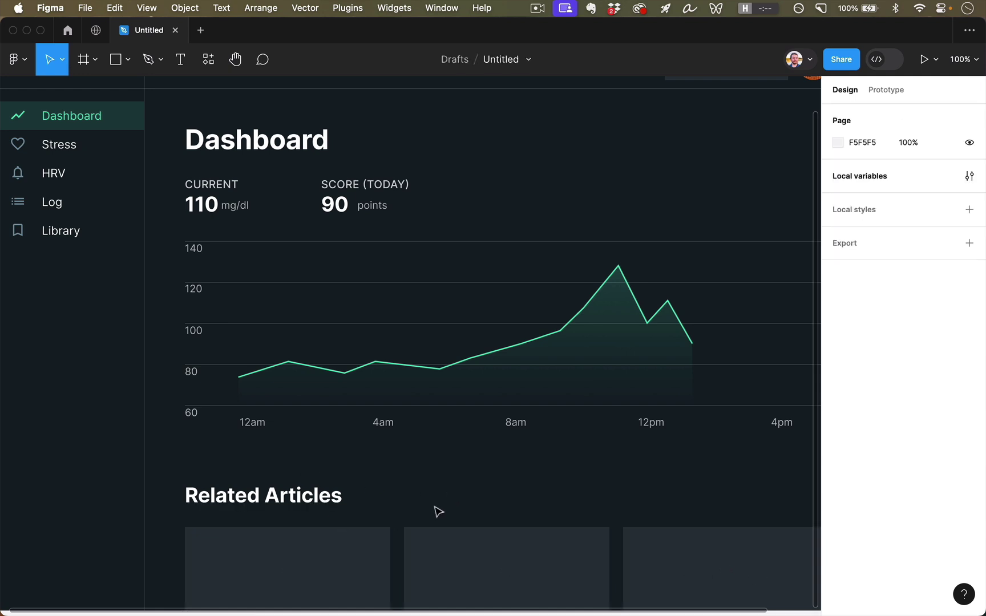
left_click(343, 574)
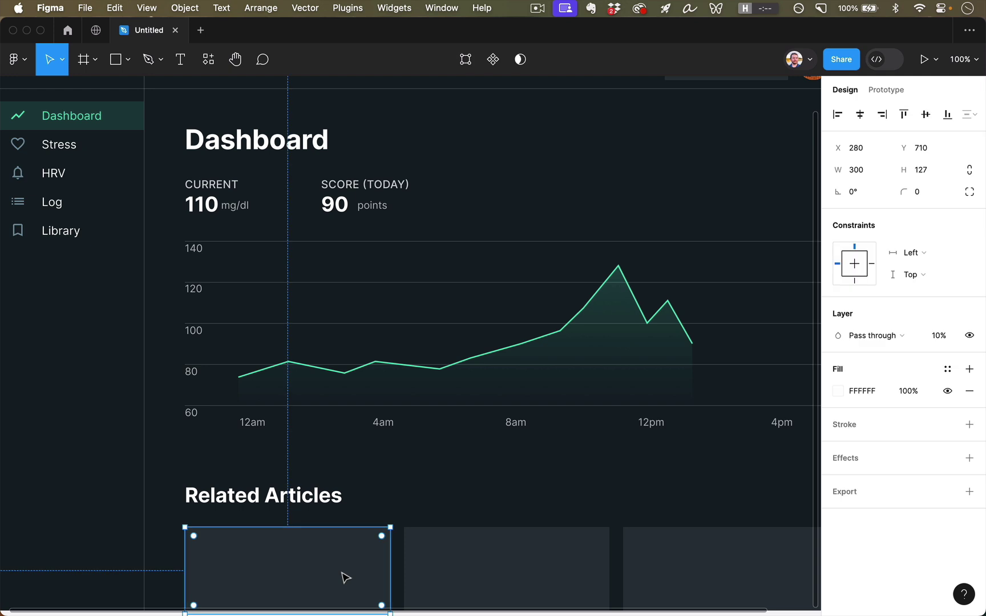
left_click(839, 392)
left_click(693, 250)
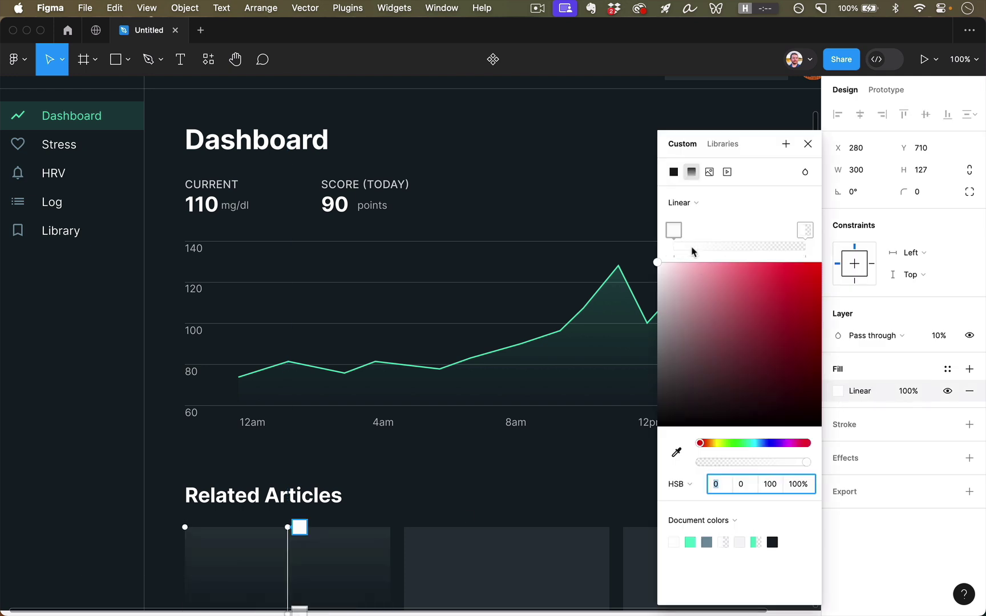
left_click(688, 202)
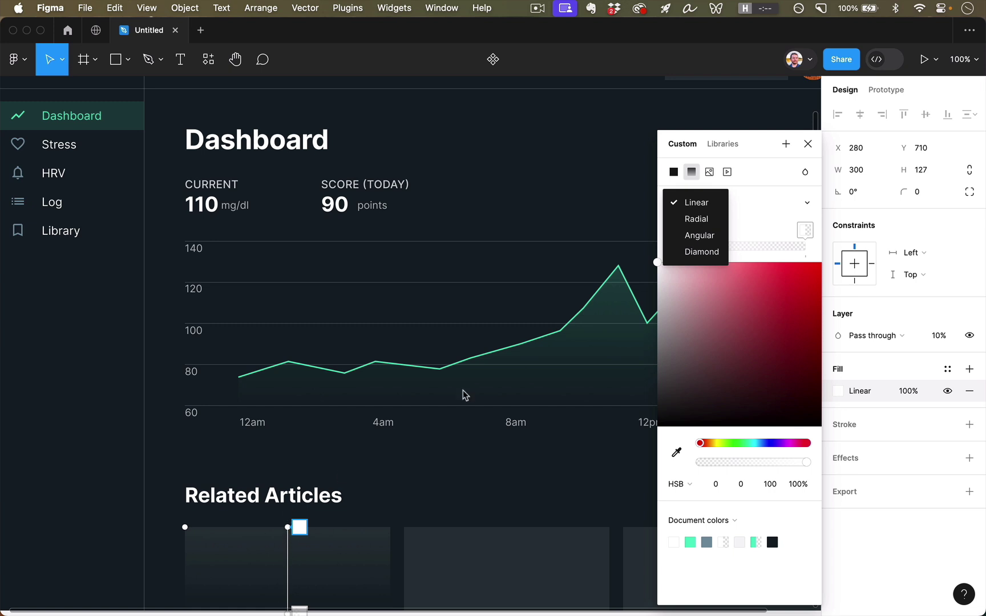
left_click(697, 219)
scroll(504, 430, "down", 2)
scroll(505, 429, "down", 3)
scroll(505, 429, "up", 1)
scroll(505, 429, "left", 1)
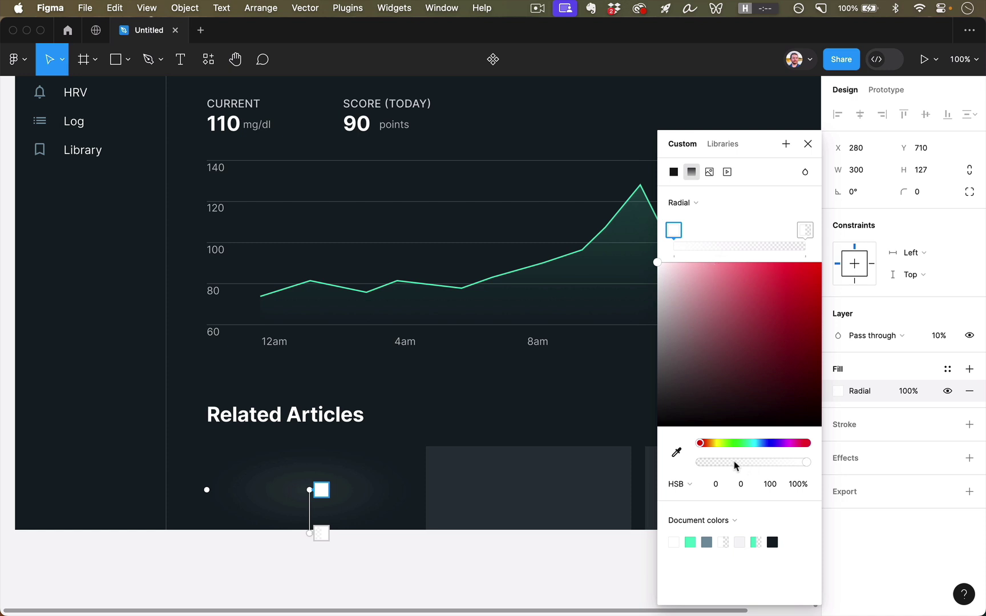
Colour the radial gradient's centre stop light cyan and its outer stop dark purple, HSB 288, 88, 44
left_click(757, 445)
left_click_drag(798, 298, 770, 280)
left_click(327, 534)
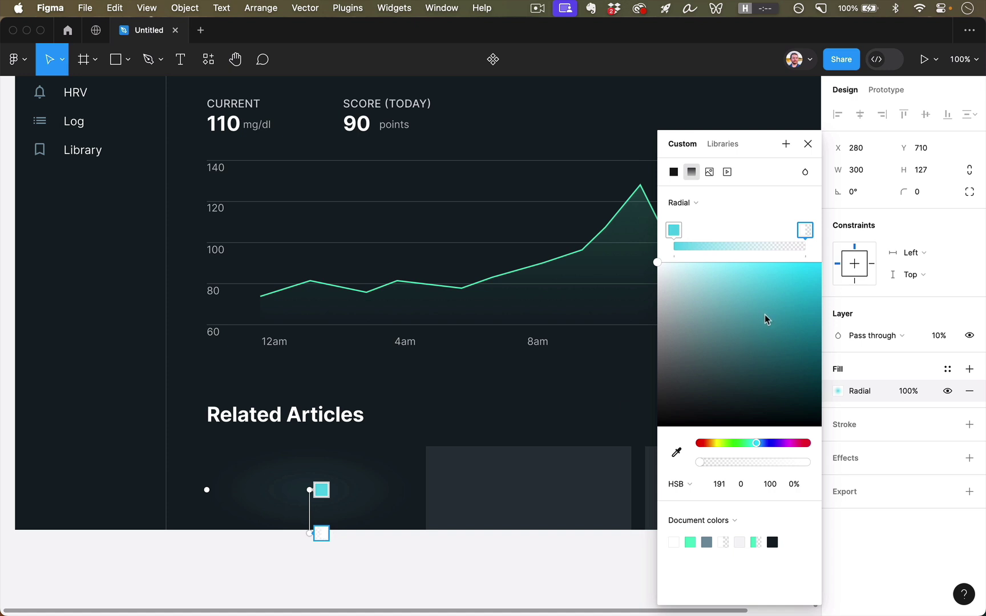
left_click(786, 443)
left_click_drag(799, 342, 802, 354)
Raise the first article card's layer opacity to 100%
left_click(934, 339)
type("100")
key("Return")
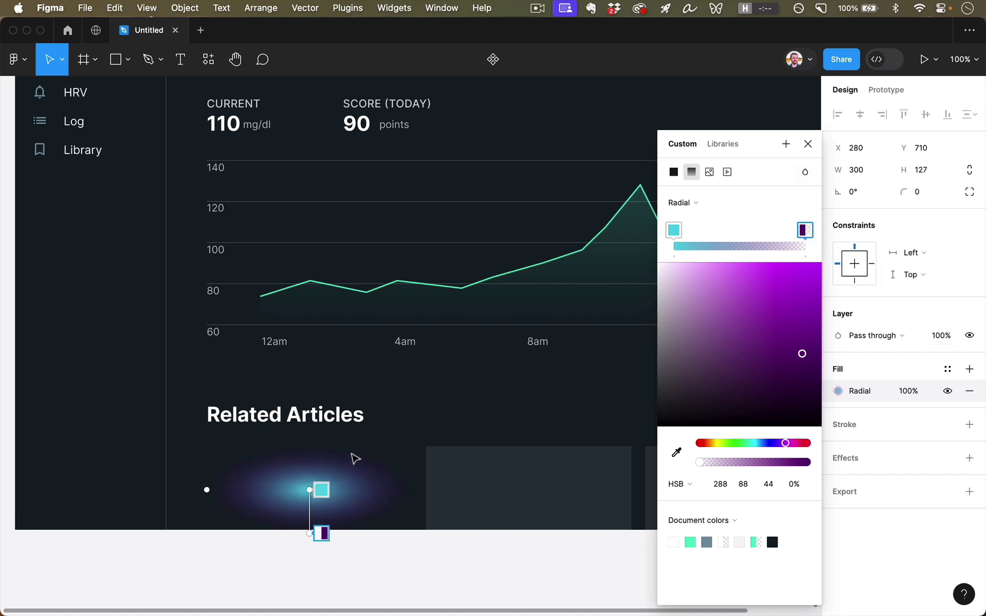
Brighten the radial gradient's outer stop to purple HSB 288, 89, 88 and set that stop's opacity to 100%
scroll(352, 458, "down", 3)
scroll(352, 458, "right", 2)
left_click_drag(804, 314, 803, 281)
left_click(795, 484)
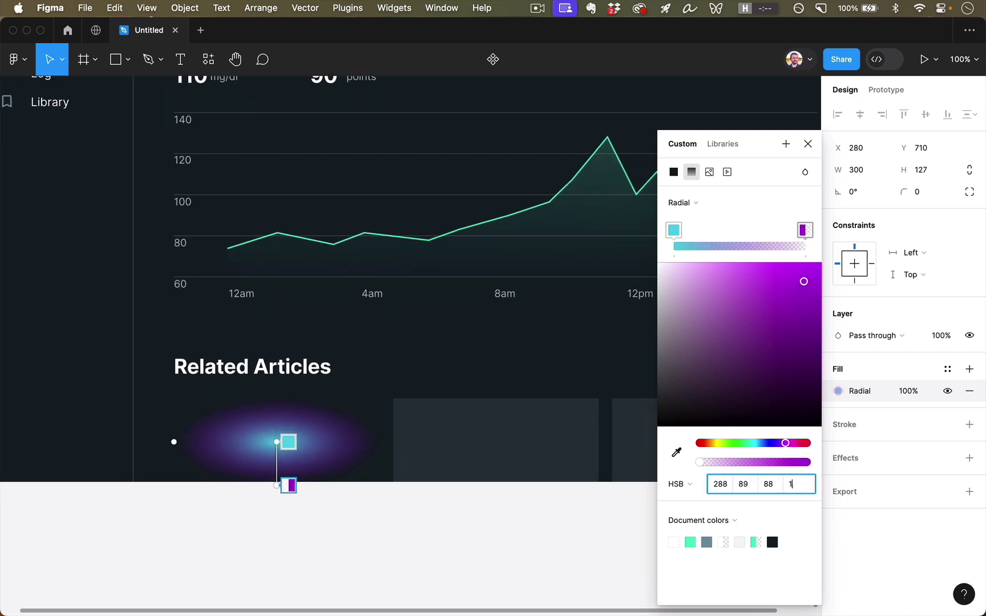
type("100")
key("Return")
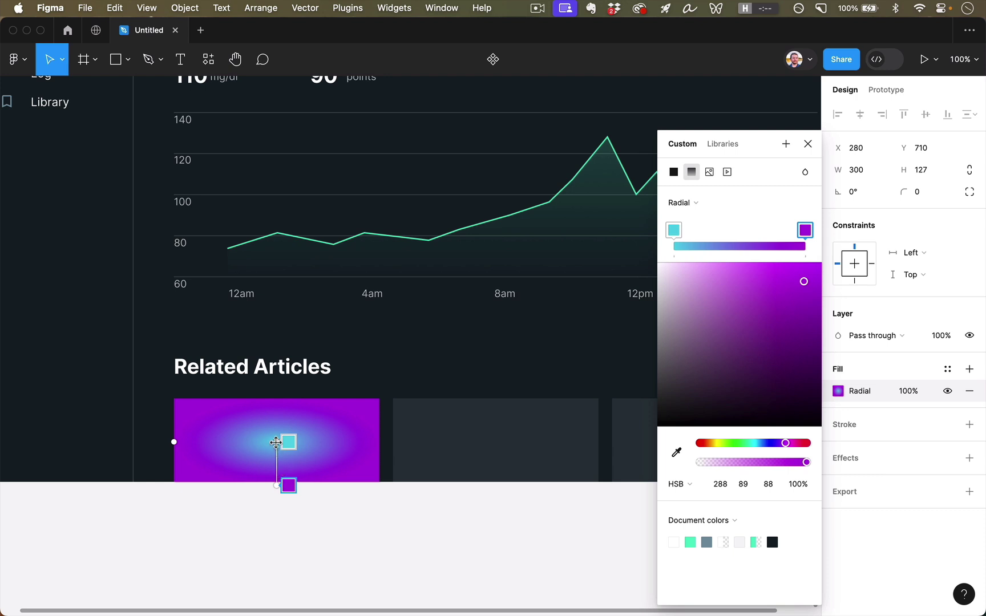
Reposition the radial gradient so its cyan centre sits near the card's lower-left corner and its purple end near the upper right
left_click_drag(277, 486, 337, 494)
left_click_drag(148, 581, 206, 507)
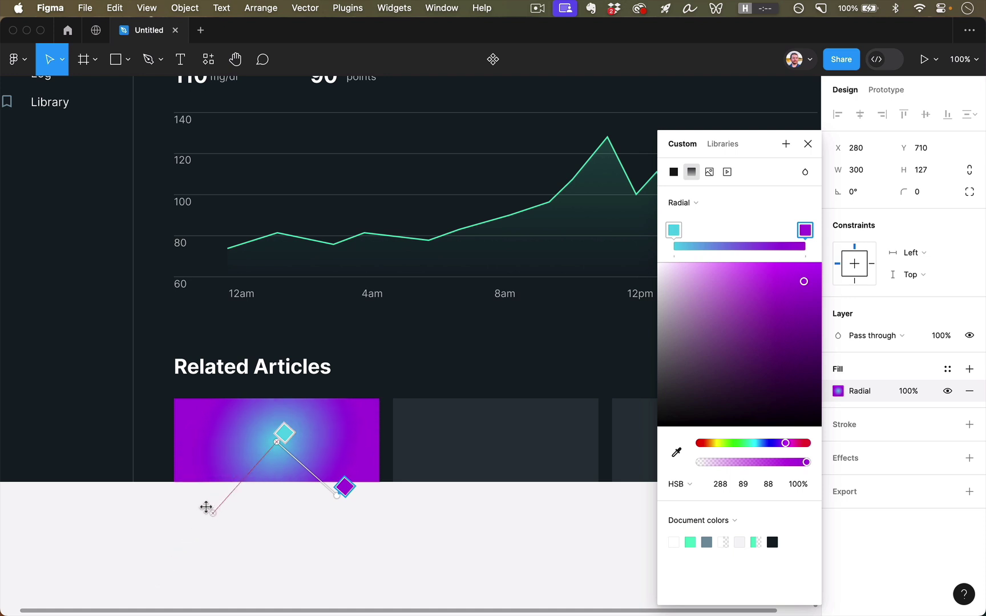
mouse_move(344, 488)
left_mouse_down()
mouse_move(359, 516)
mouse_move(359, 502)
left_mouse_up()
left_click_drag(278, 441, 207, 467)
left_click_drag(353, 503, 356, 431)
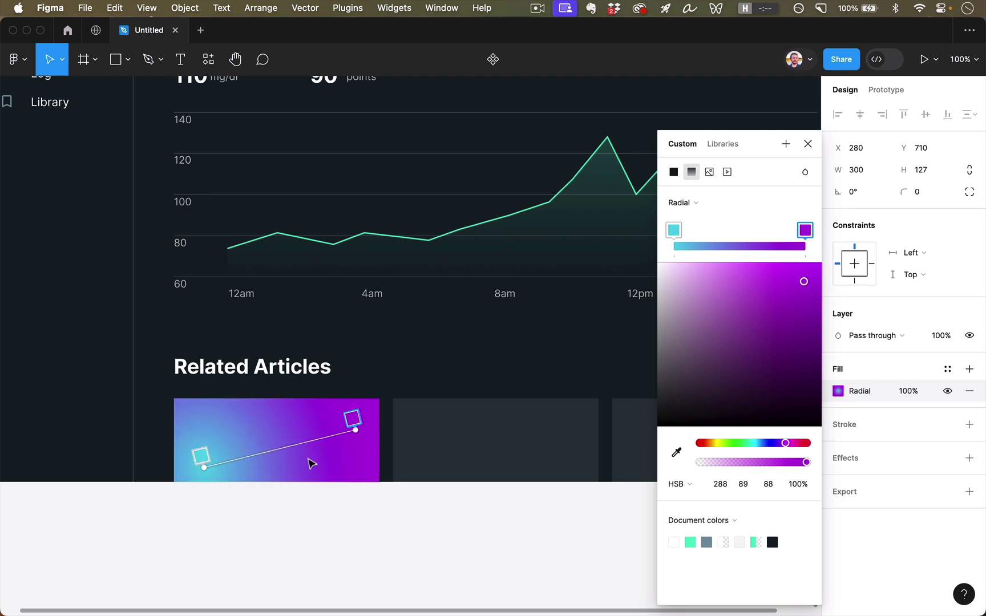
Set the other two article cards' layer opacity to 100% and change the middle card's fill to an angular gradient
left_click(204, 455)
key("shift+1")
key("Tab")
key("shift+0")
left_click(839, 392)
left_click(692, 248)
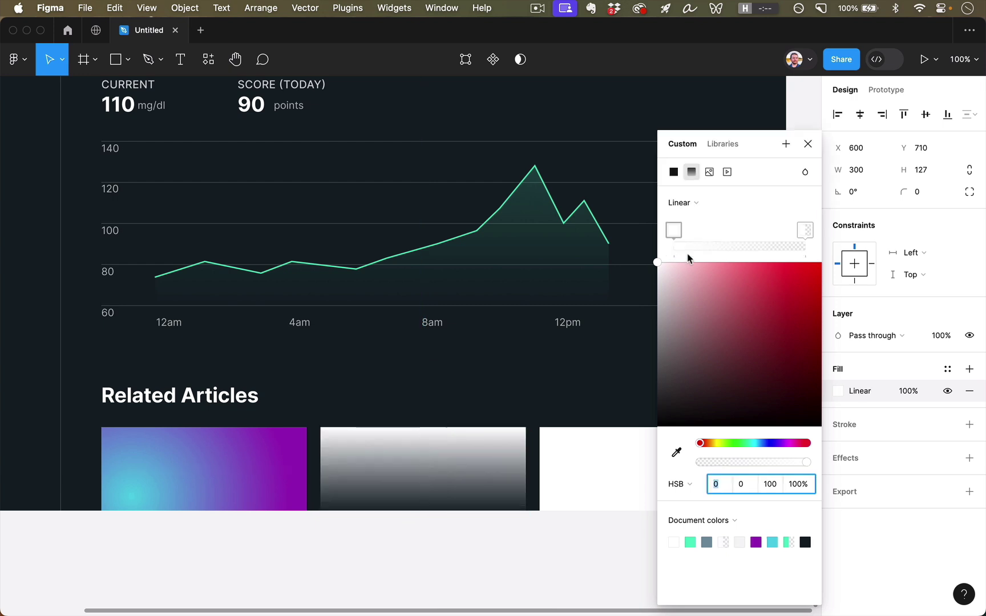
left_click(683, 202)
left_click(690, 233)
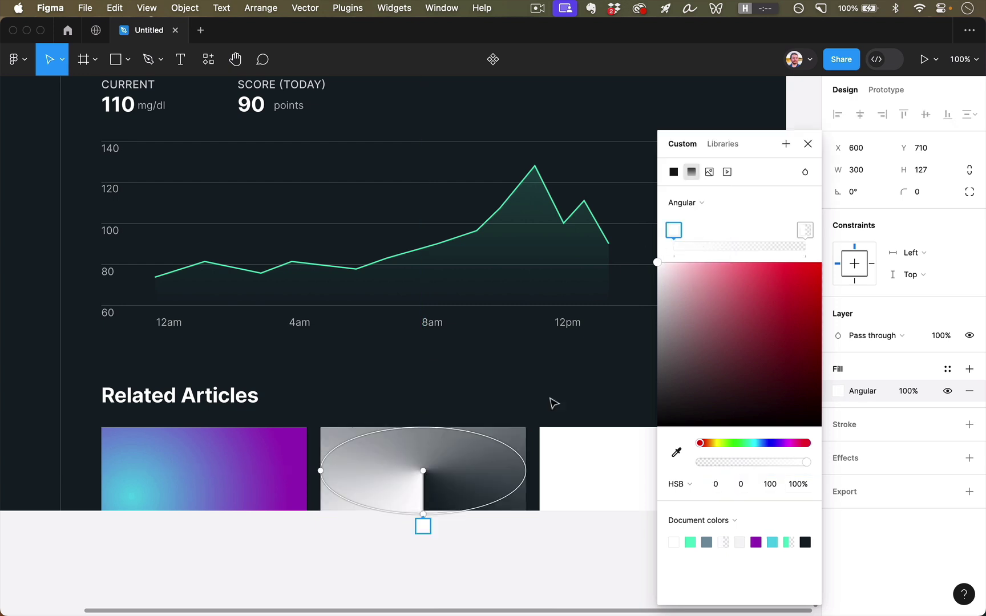
scroll(550, 406, "down", 2)
scroll(550, 406, "right", 2)
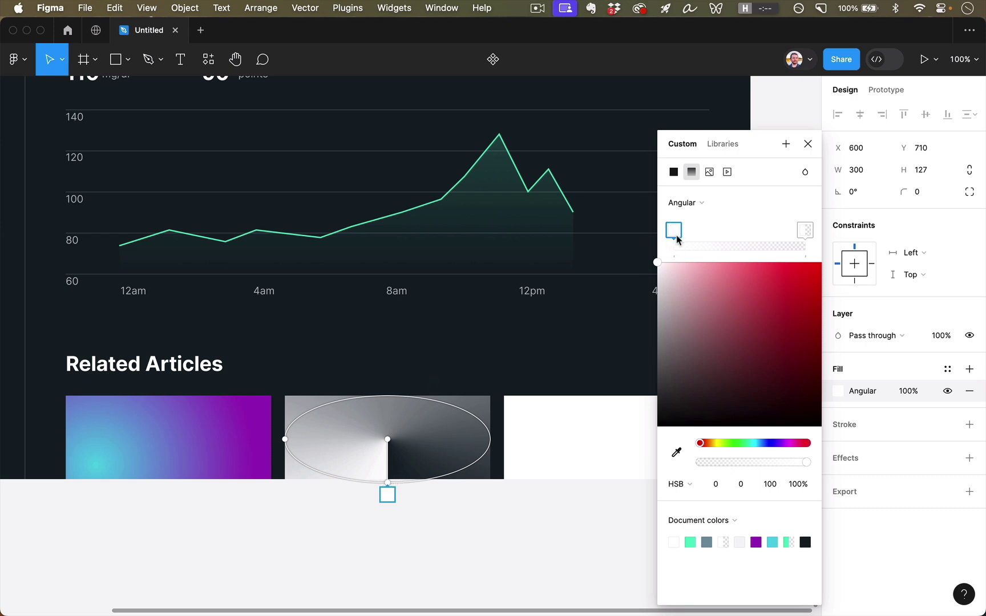
Colour the angular gradient's first stop red, HSB 0, 99, 100, and its last stop yellow, HSB 54, 100, 100, at 100% opacity
left_click_drag(791, 296, 818, 248)
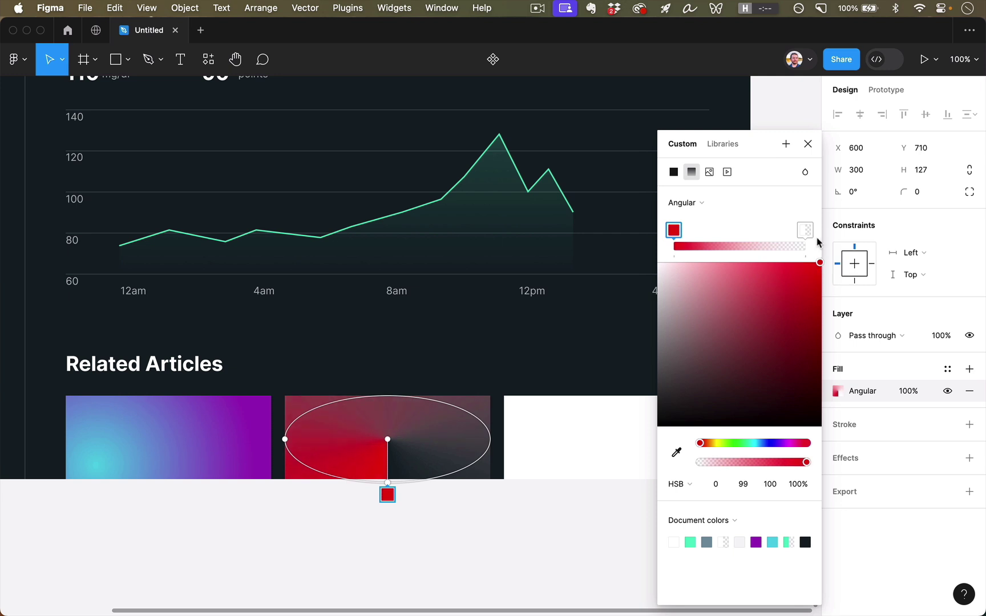
left_click(805, 232)
left_click(716, 444)
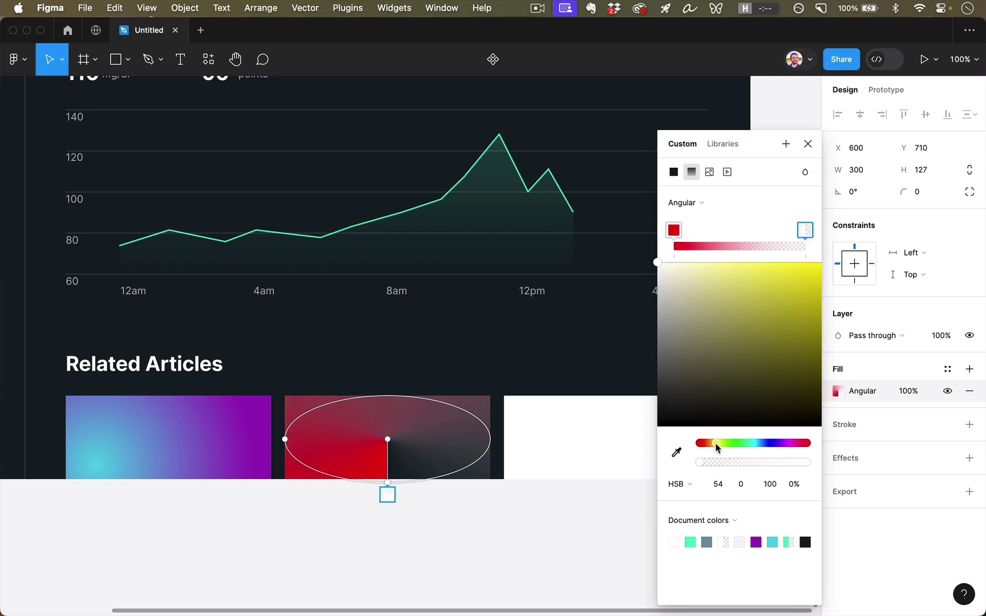
left_click_drag(767, 333, 862, 234)
left_click(799, 485)
type("100")
key("Return")
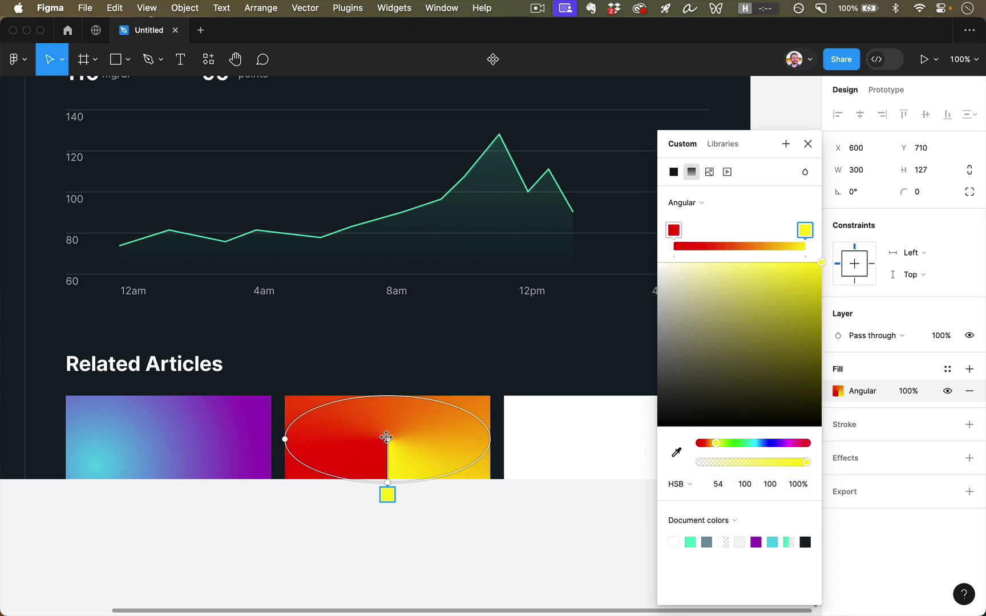
Move the angular gradient's centre down to the middle card's lower edge and deselect the card
mouse_move(387, 437)
left_mouse_down()
mouse_move(391, 451)
mouse_move(386, 440)
left_mouse_up()
left_click_drag(387, 487, 387, 520)
left_click_drag(388, 439, 387, 483)
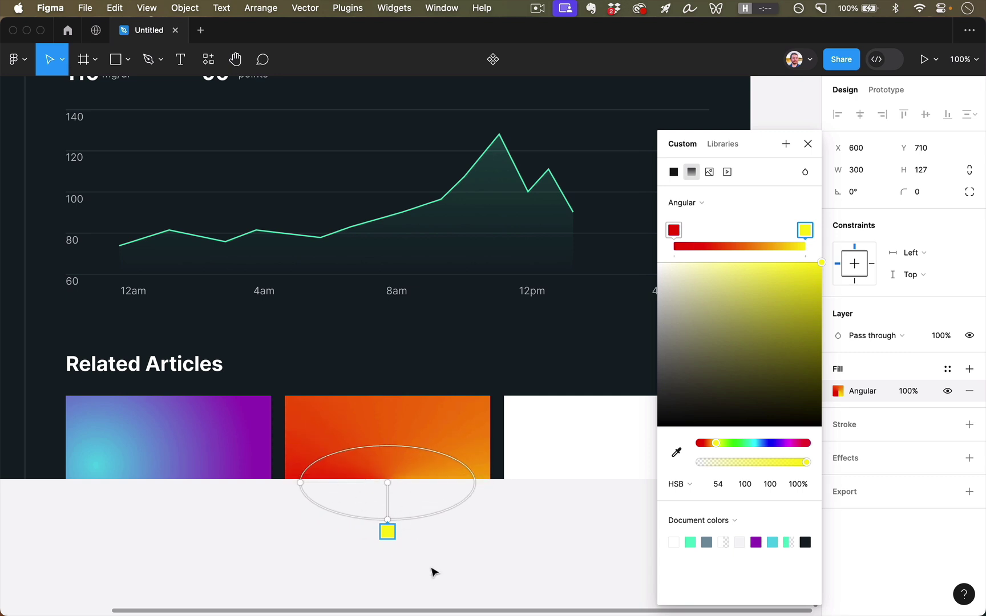
key("Escape")
left_click(433, 573)
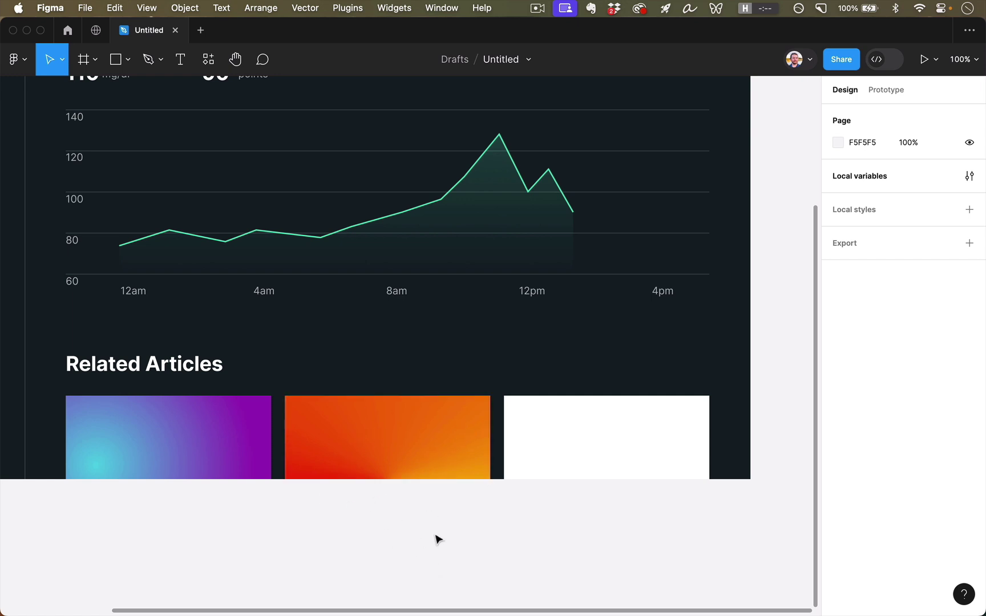
Change the first card's outer gradient stop to magenta, HSB 302, 86, 91, and deselect the card
scroll(451, 533, "right", 1)
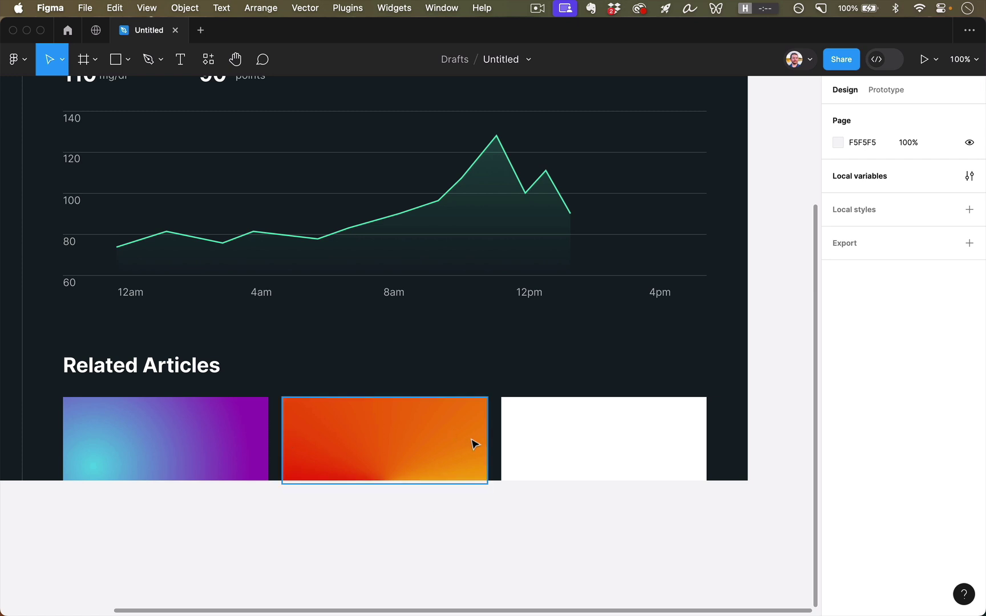
left_click(485, 568)
scroll(443, 521, "right", 2)
scroll(442, 521, "up", 1)
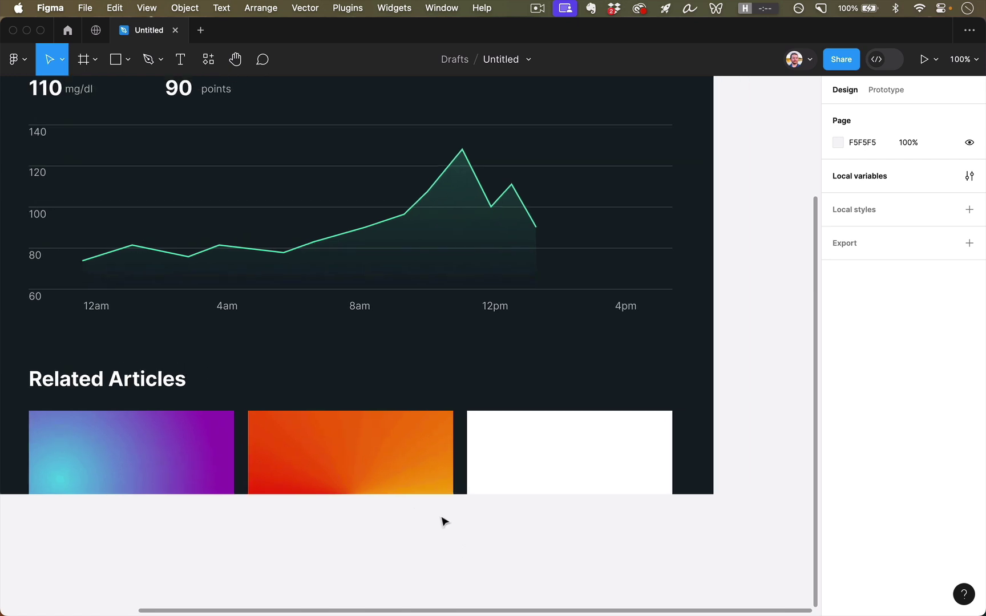
left_click(199, 458)
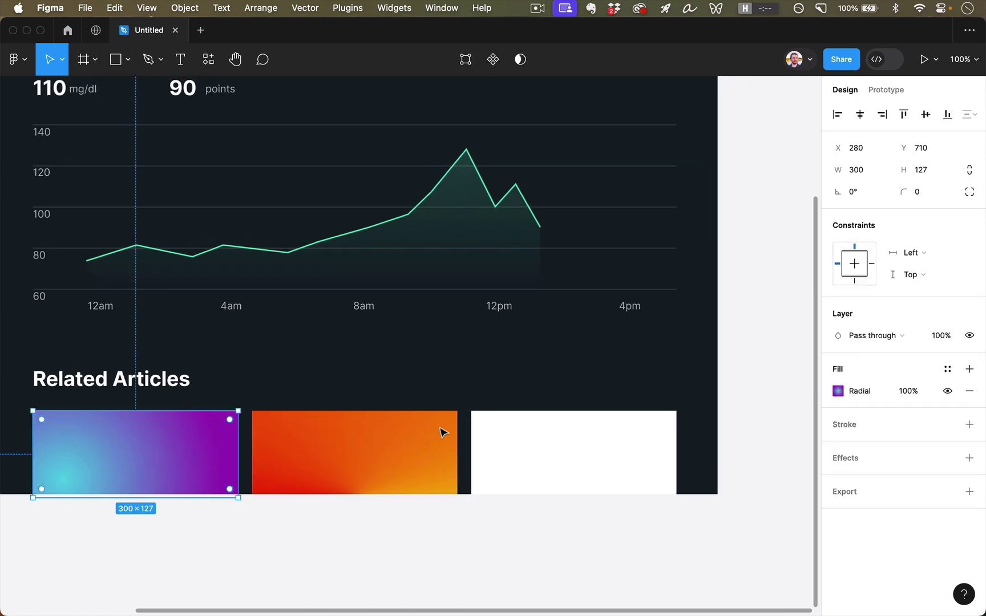
left_click(838, 392)
left_click(805, 230)
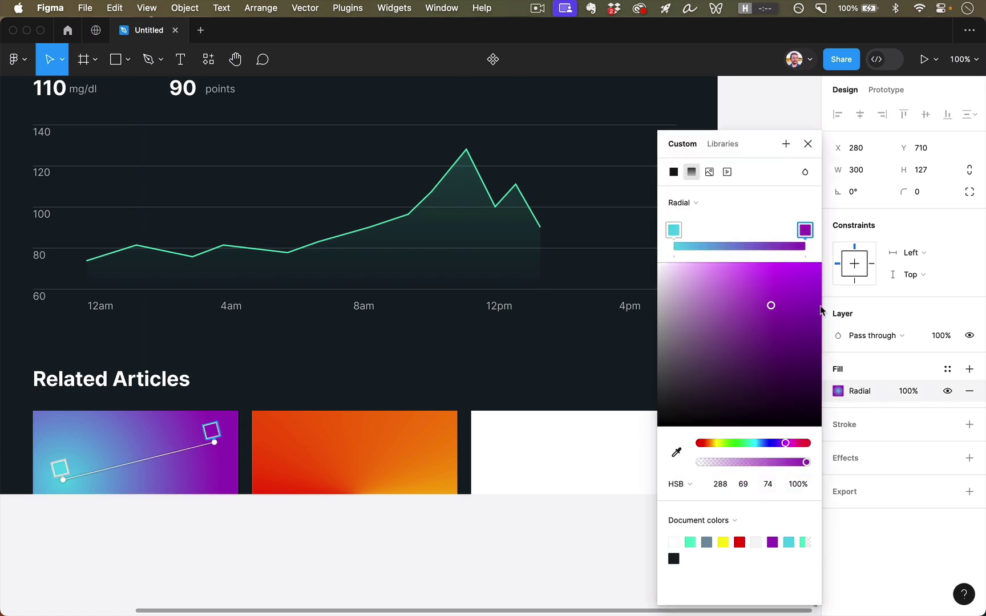
left_click(790, 444)
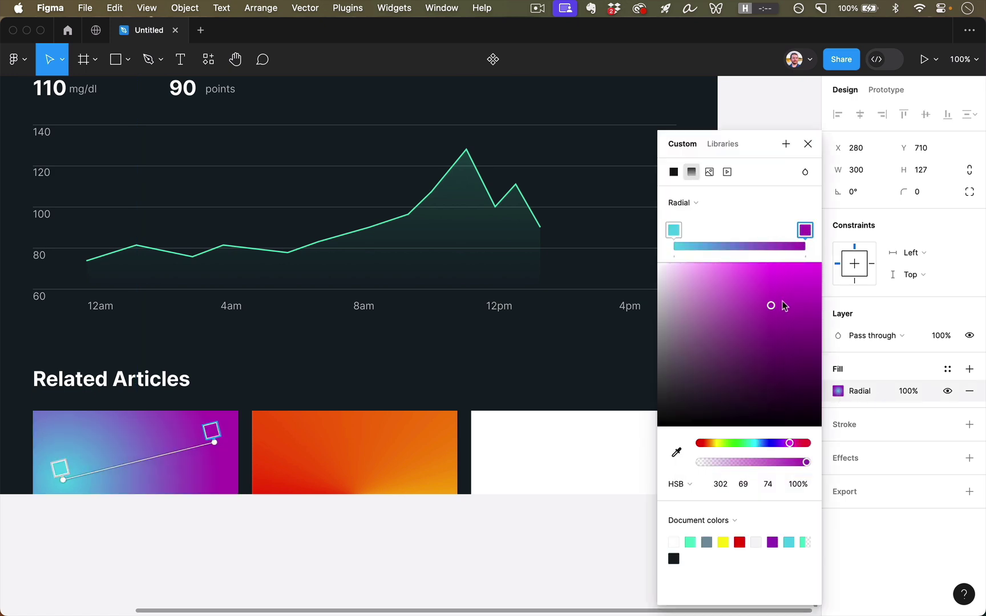
left_click_drag(792, 309, 798, 277)
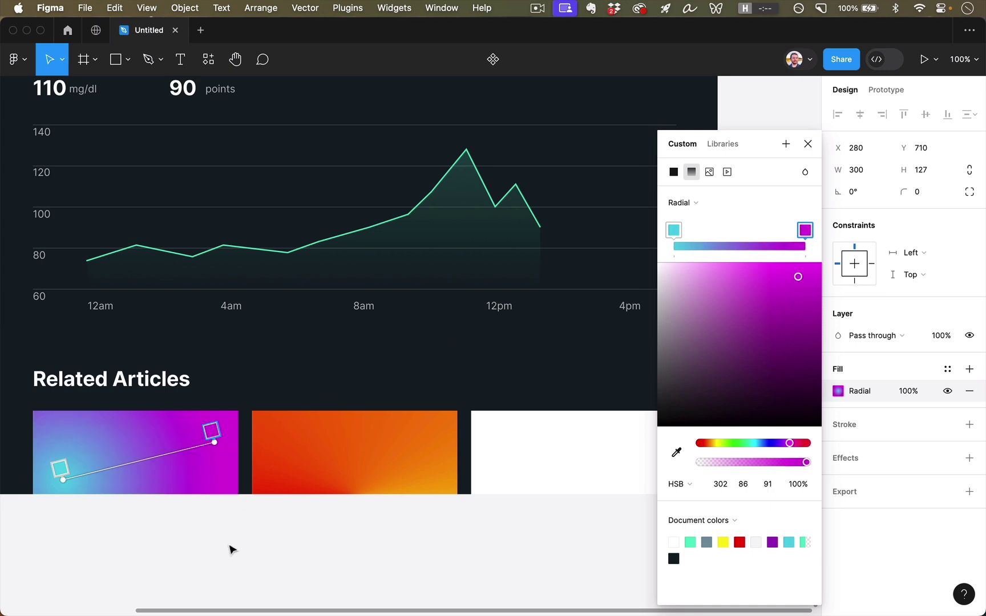
left_click(148, 437)
left_click(268, 548)
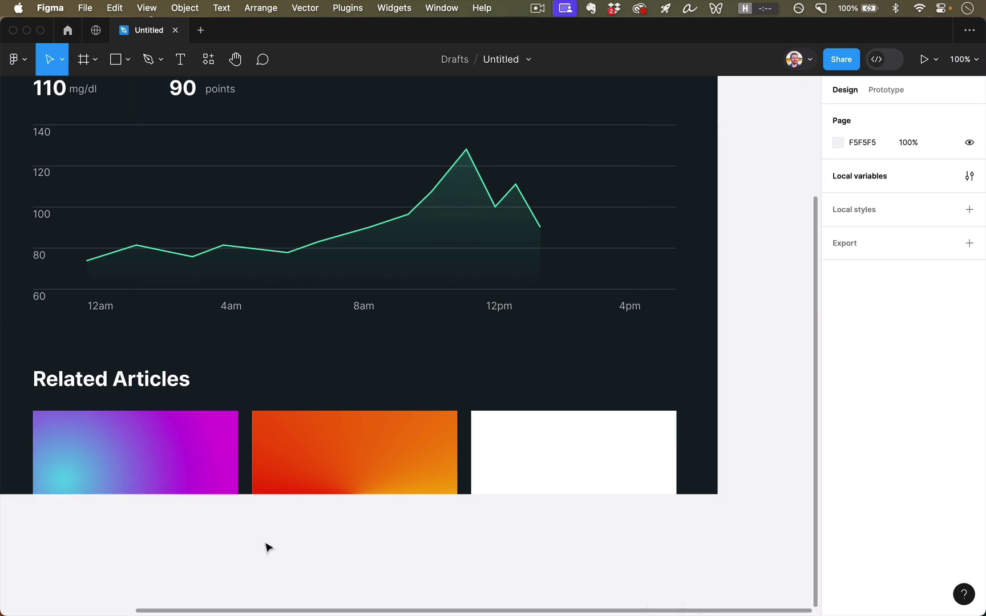
Switch to the Vivid Gradient Generator in Brave and set the gradient's start colour to #4b00df and end colour to #ff11a8
key("super+Tab")
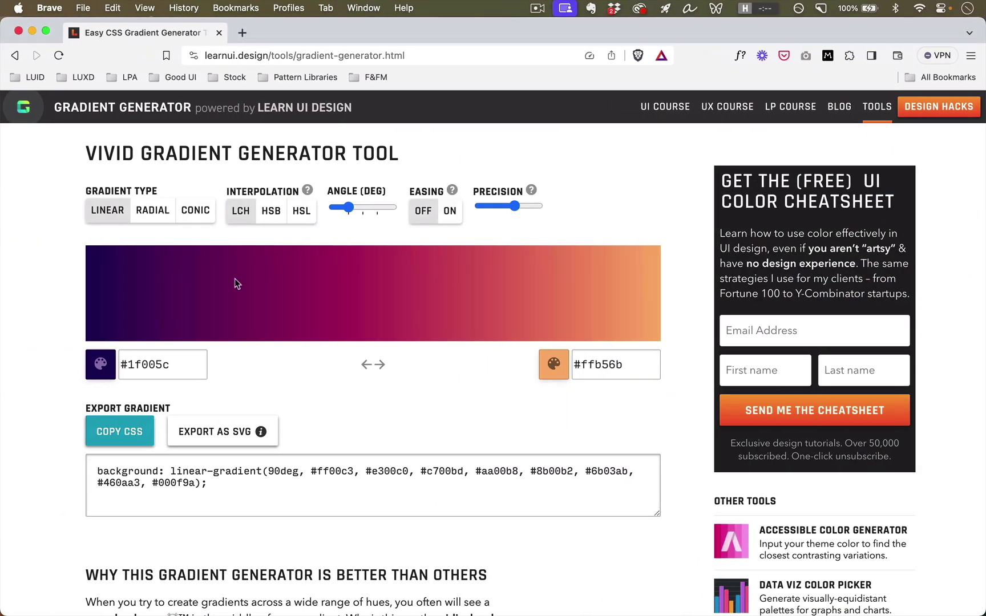
left_click(98, 369)
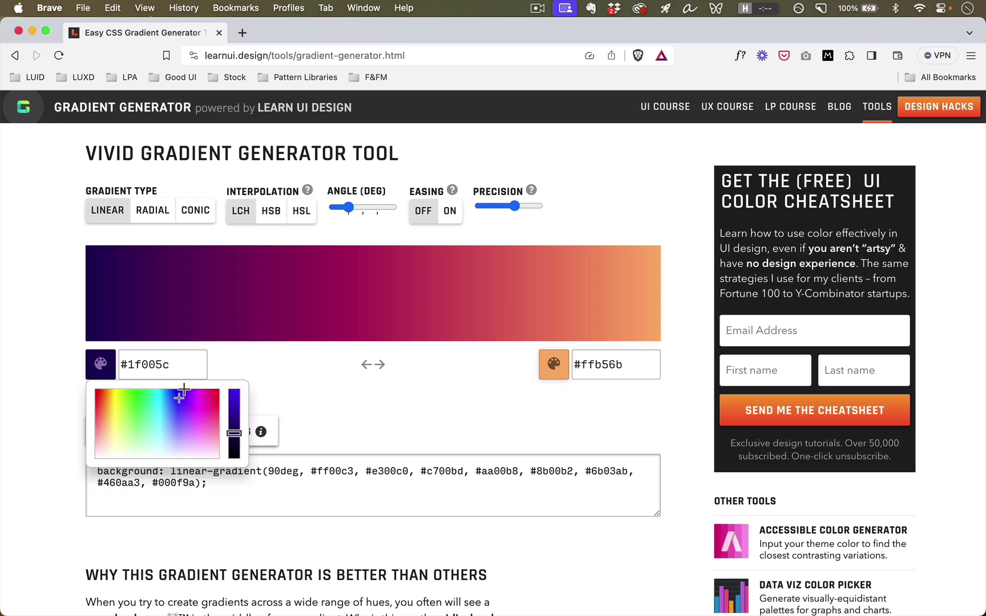
left_click_drag(241, 405, 235, 398)
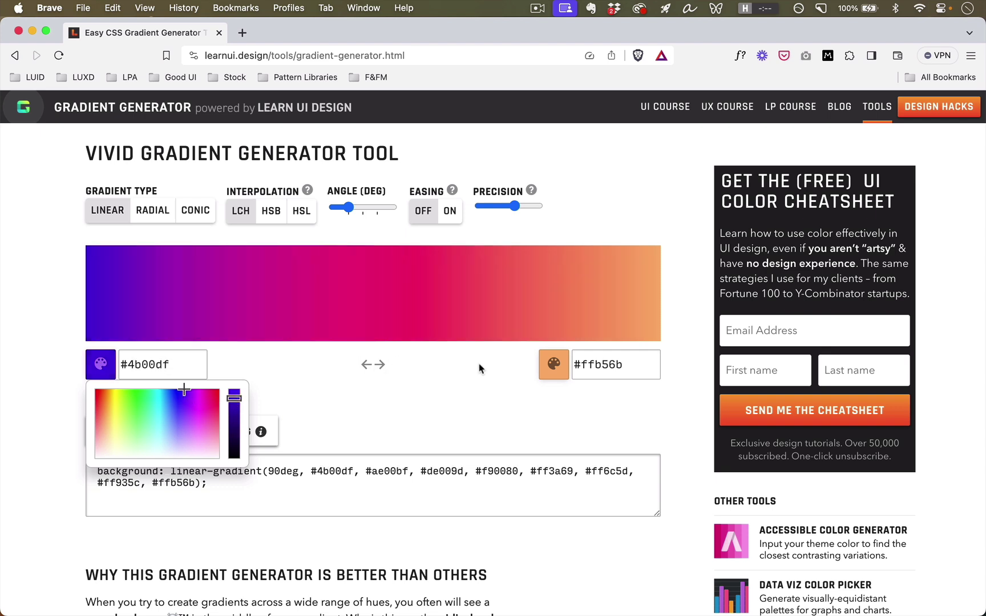
left_click(555, 370)
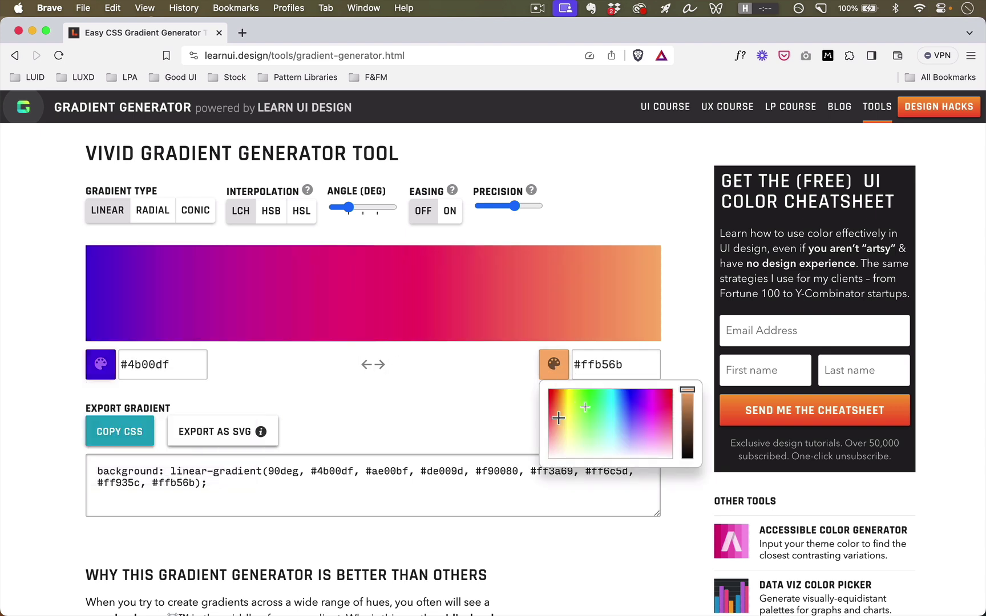
left_click_drag(558, 418, 659, 398)
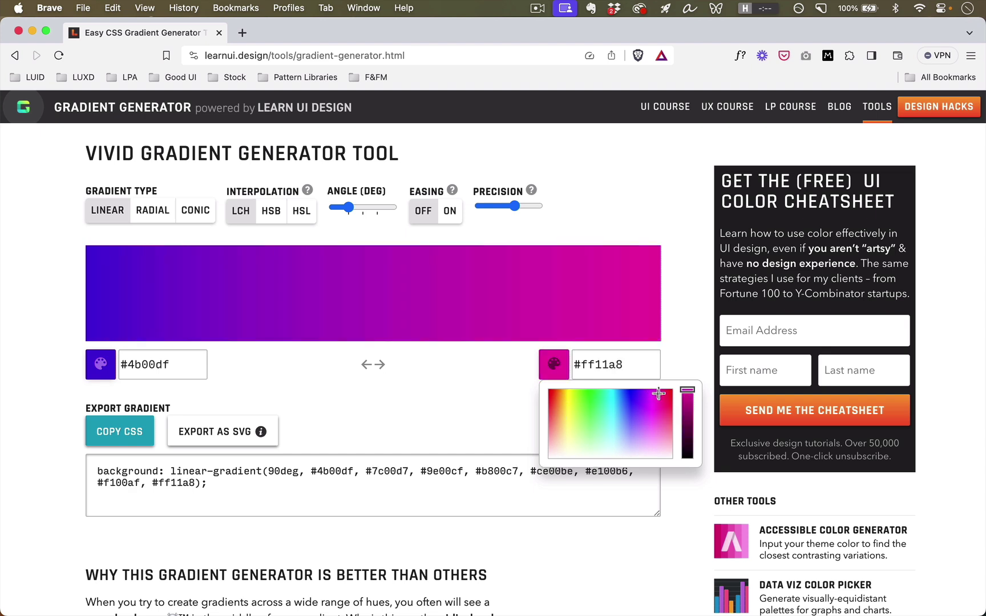
Export the gradient as an SVG named gradient (11) to Downloads and place the file on the Figma canvas below the article cards
left_click(194, 432)
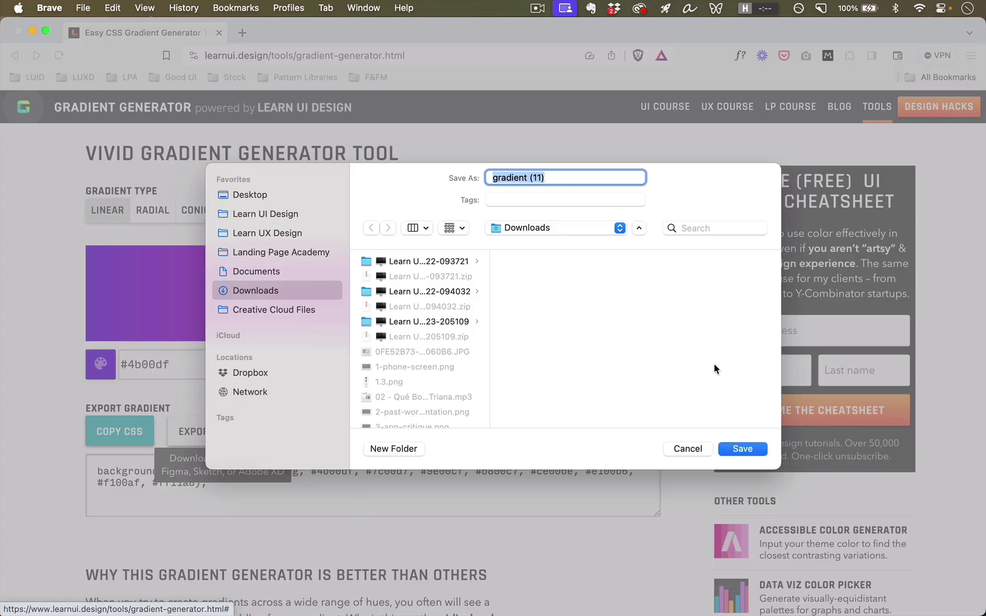
left_click(743, 446)
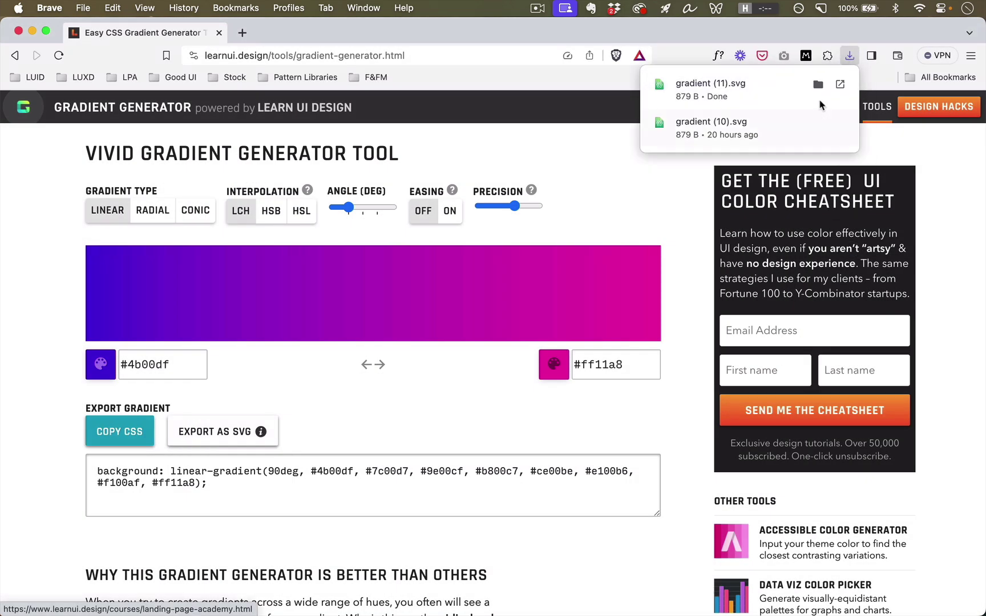
left_click_drag(715, 94, 555, 576)
key("super+Tab")
scroll(555, 576, "down", 3)
scroll(555, 576, "right", 3)
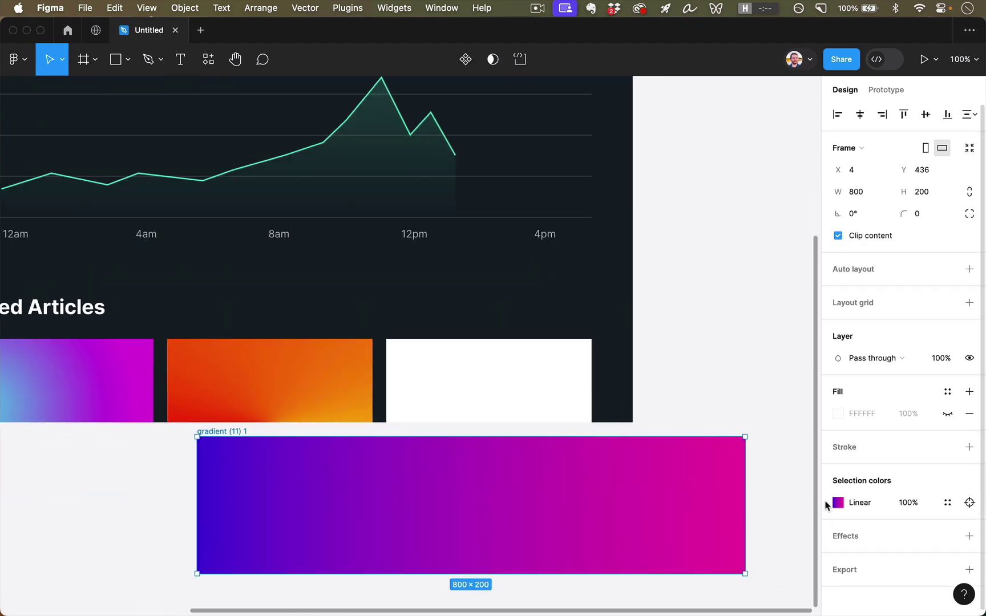
Apply the imported SVG's linear gradient to the white third article card and delete the imported gradient frame
double_click(678, 489)
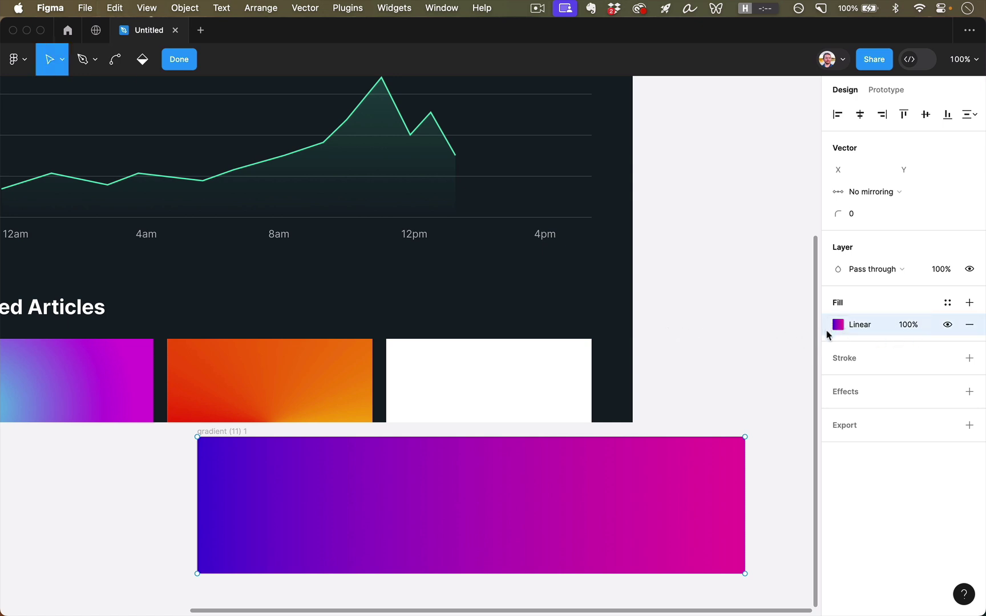
left_click(527, 375)
key("super+alt+v")
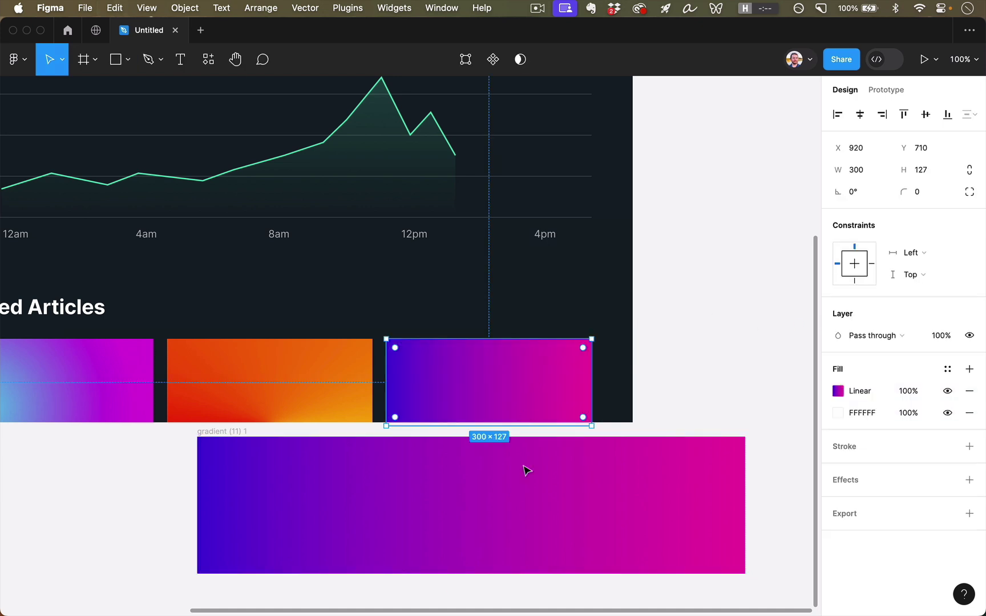
left_click(528, 512)
key("Delete")
scroll(524, 511, "left", 5)
Tilt the third card's linear gradient so it runs diagonally from the upper-left corner, and deselect the card
left_click(671, 498)
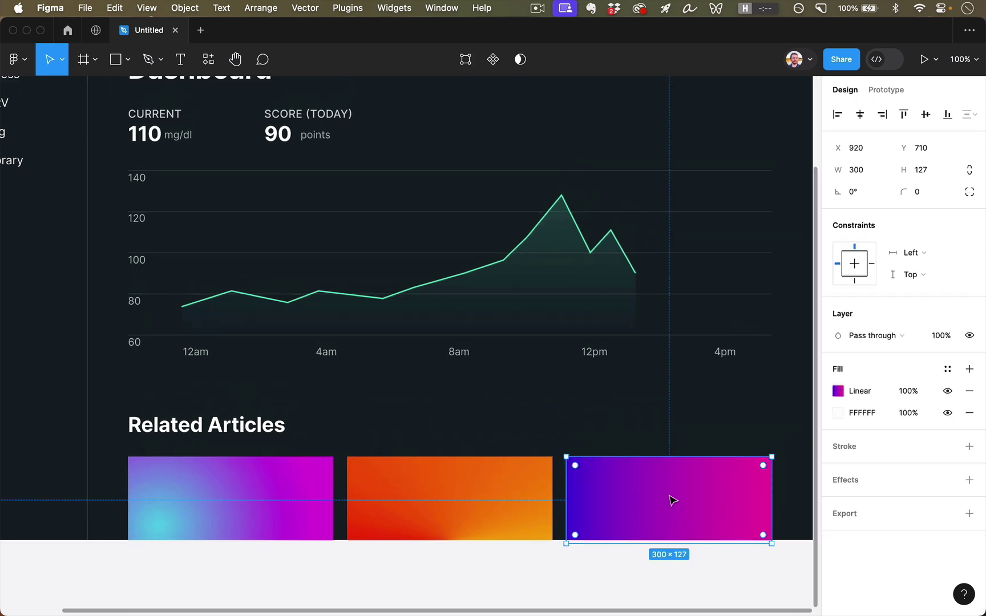
scroll(671, 498, "down", 2)
left_click(837, 391)
left_click_drag(581, 423, 570, 532)
key("Escape")
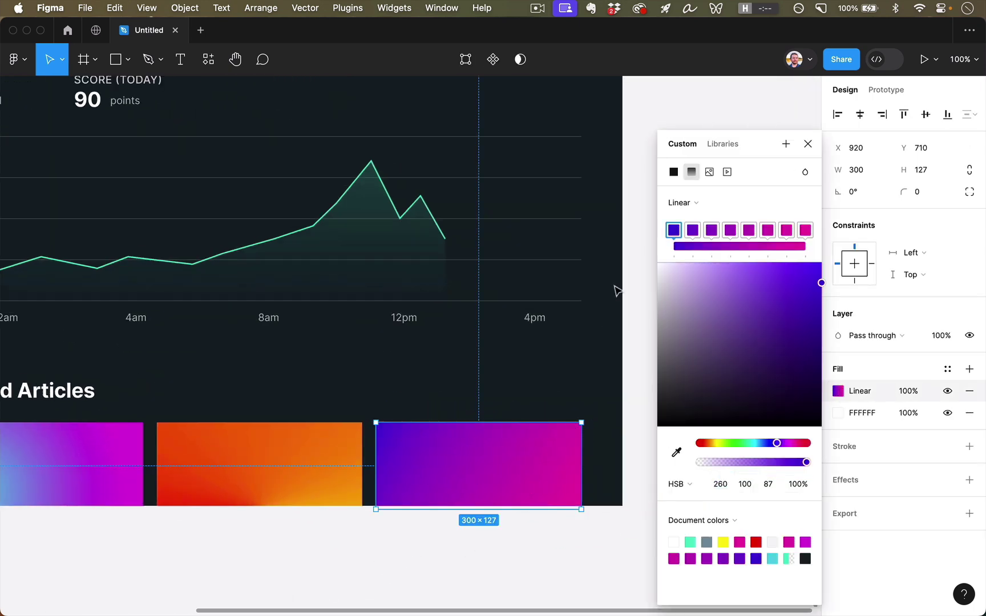
left_click(805, 145)
left_click(742, 231)
scroll(742, 232, "left", 5)
scroll(742, 232, "up", 3)
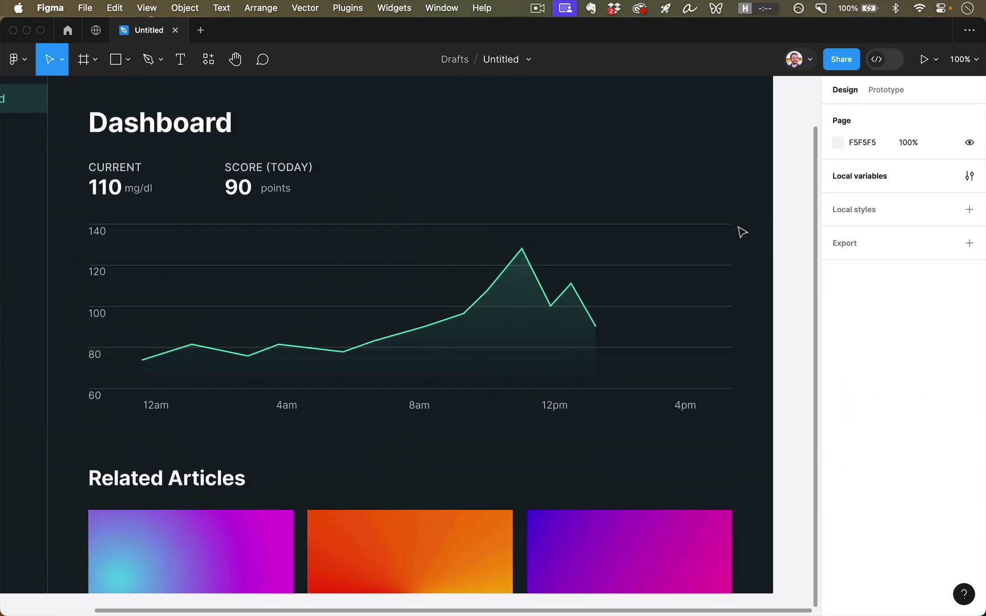
Select all three Related Articles cards together and set their corner radius to 4
key("super+backslash")
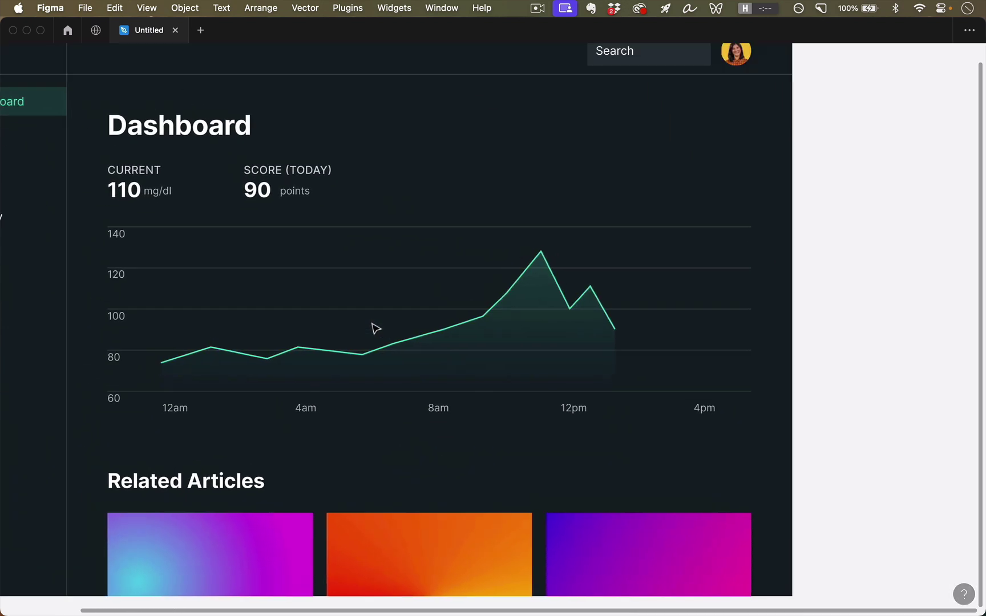
scroll(366, 372, "left", 4)
scroll(366, 372, "up", 1)
scroll(365, 372, "down", 1)
scroll(365, 372, "left", 1)
left_click_drag(180, 513, 707, 546)
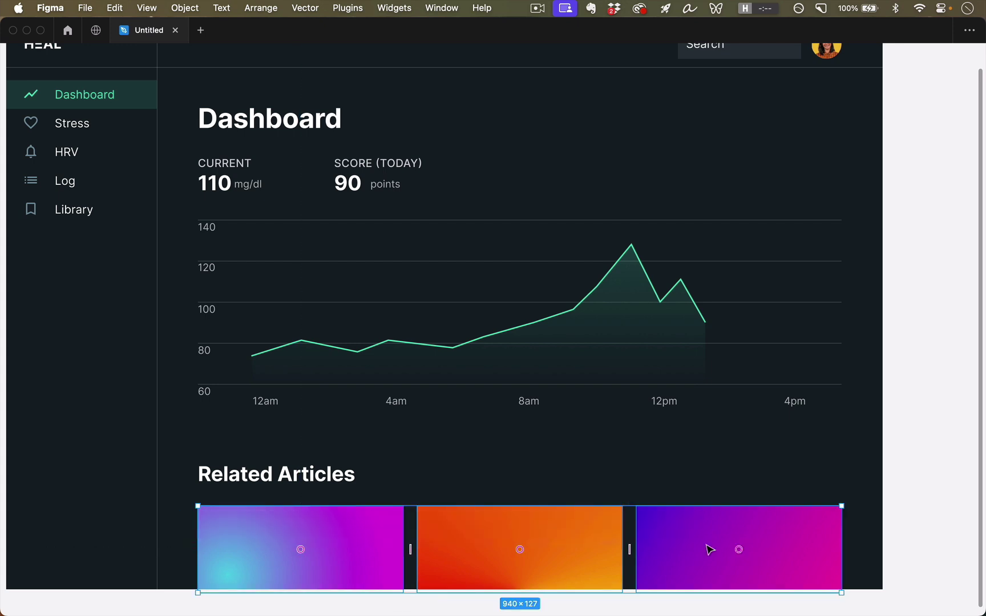
key("super+backslash")
scroll(660, 315, "right", 2)
scroll(660, 315, "up", 1)
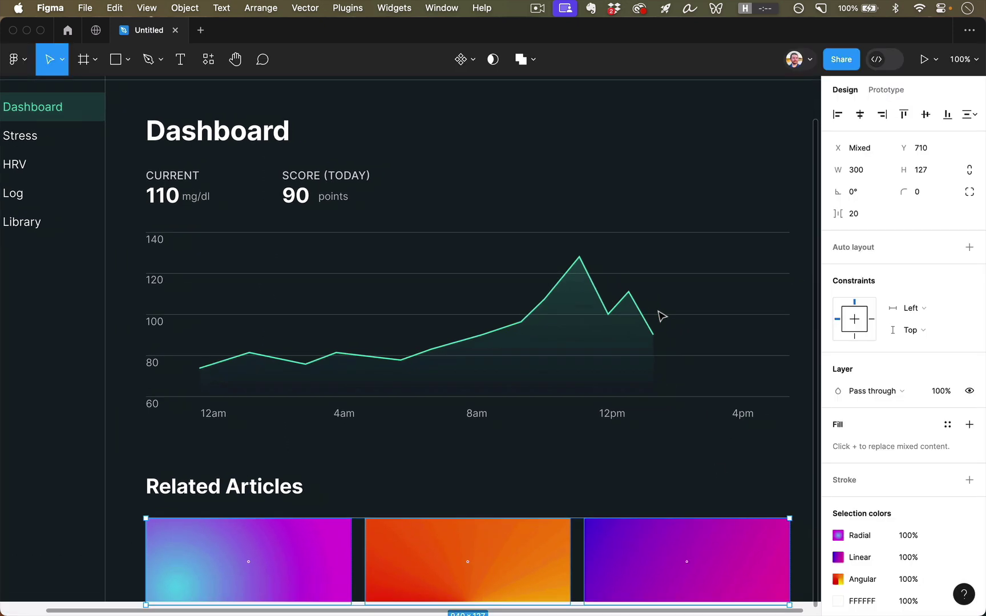
scroll(660, 315, "right", 2)
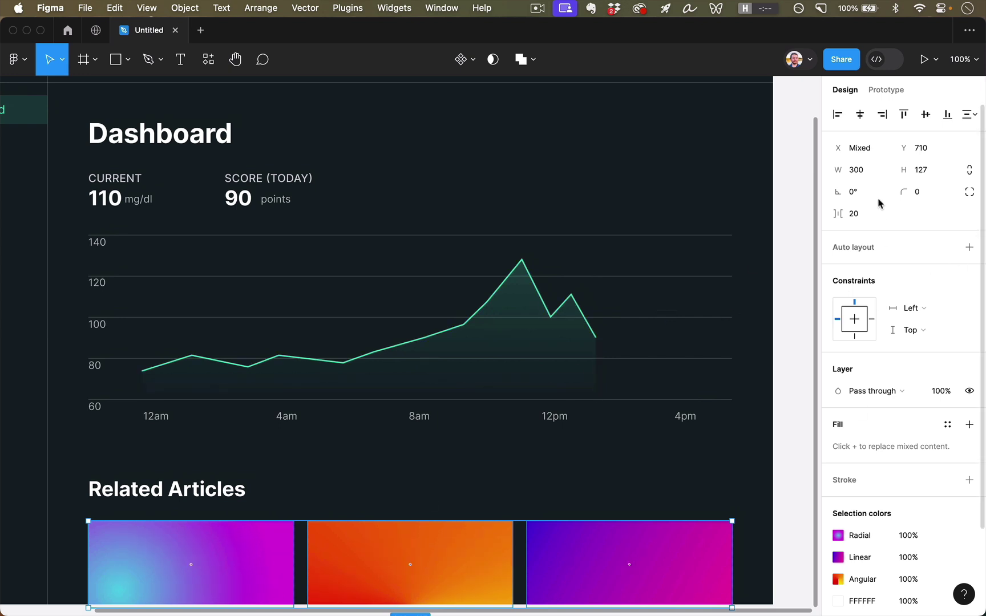
left_click(917, 192)
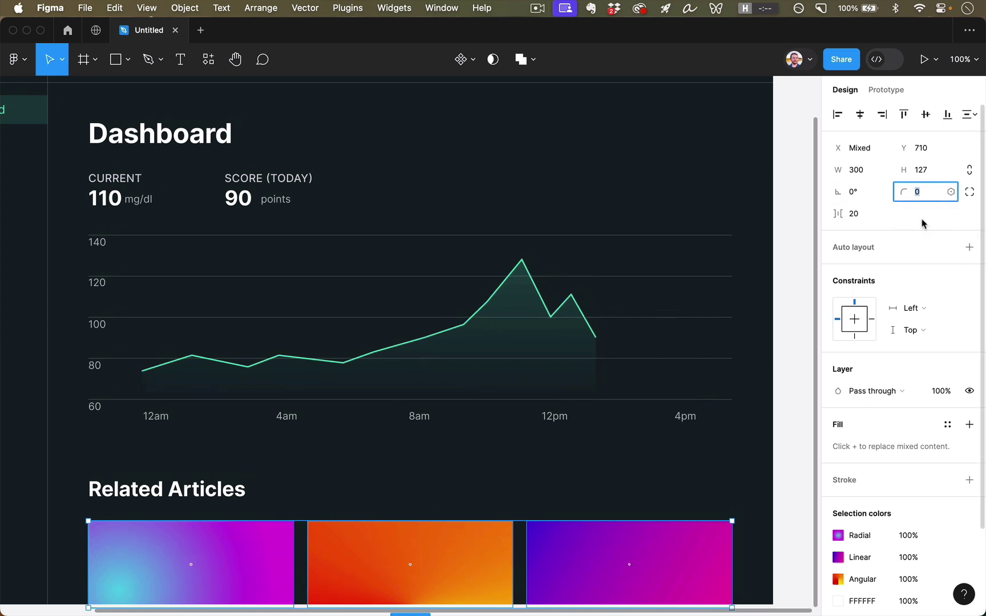
key("Up")
key("Up")
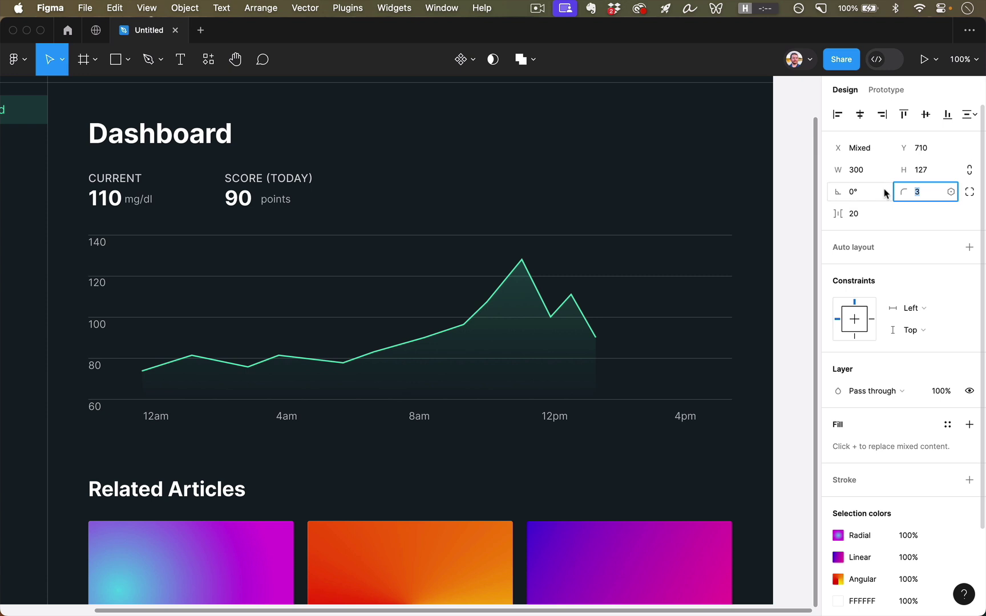
key("Up")
Inspect the header's search field rectangle and view the whole dashboard with the interface hidden
scroll(716, 411, "up", 2)
scroll(717, 411, "right", 1)
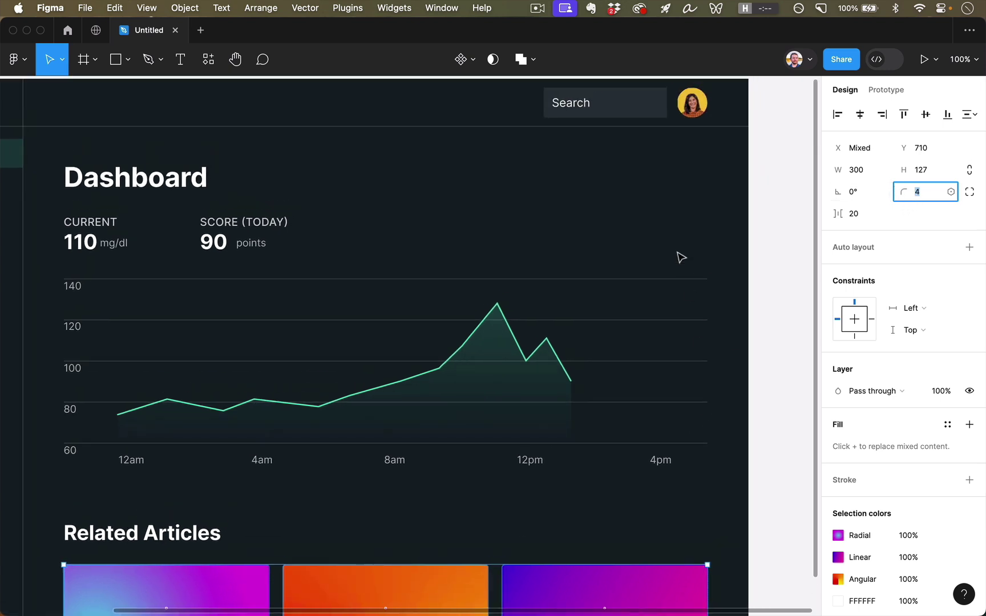
left_click(665, 203)
left_click(642, 110)
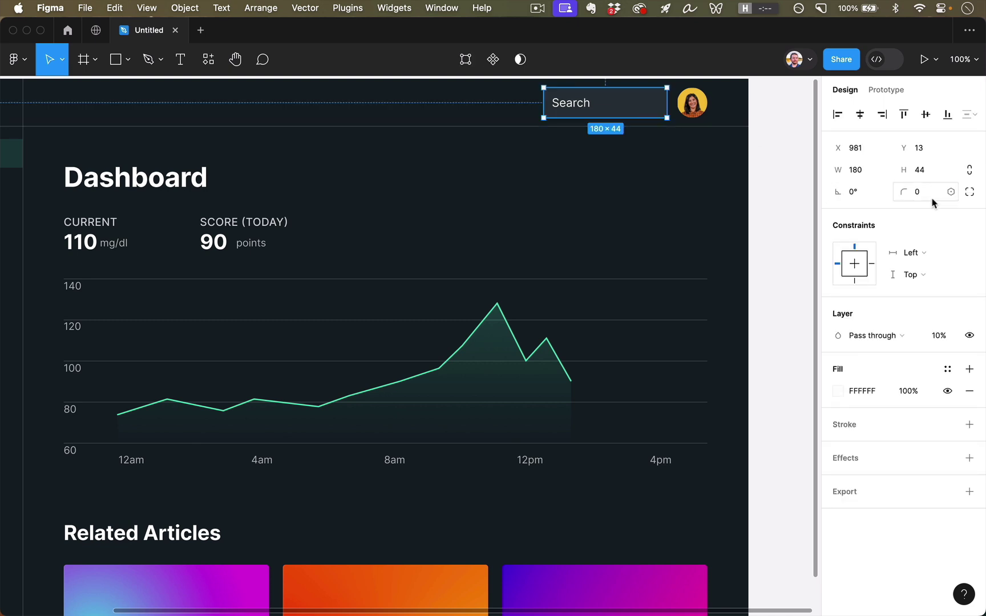
key("super+backslash")
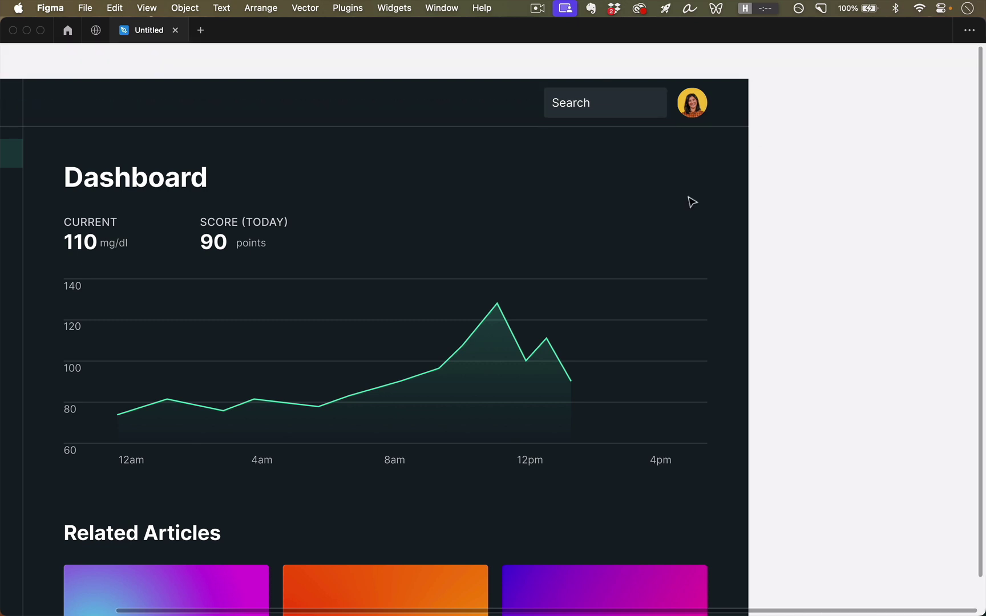
scroll(692, 203, "left", 3)
scroll(692, 202, "down", 1)
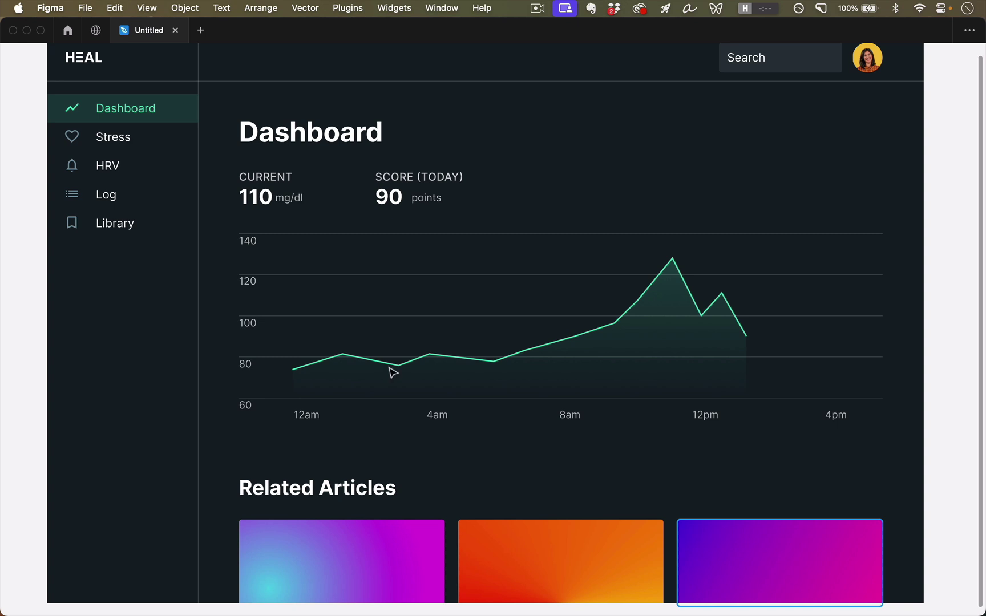
Duplicate the Related Articles heading onto the first card at X 280, Y 730, and set the copy's font size to 24
left_click(297, 485)
left_click_drag(314, 490, 325, 549)
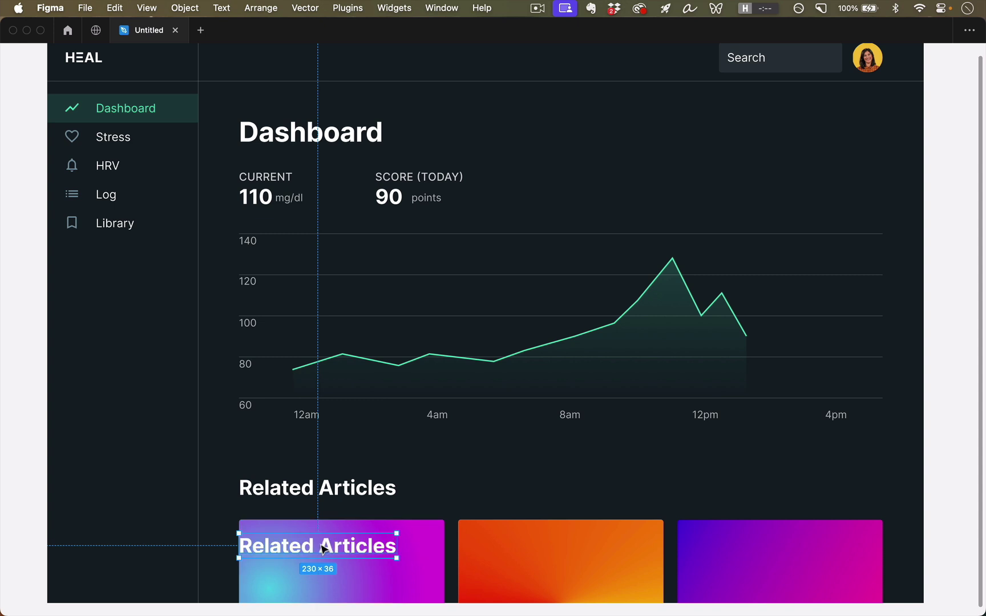
key("super+backslash")
left_click(920, 413)
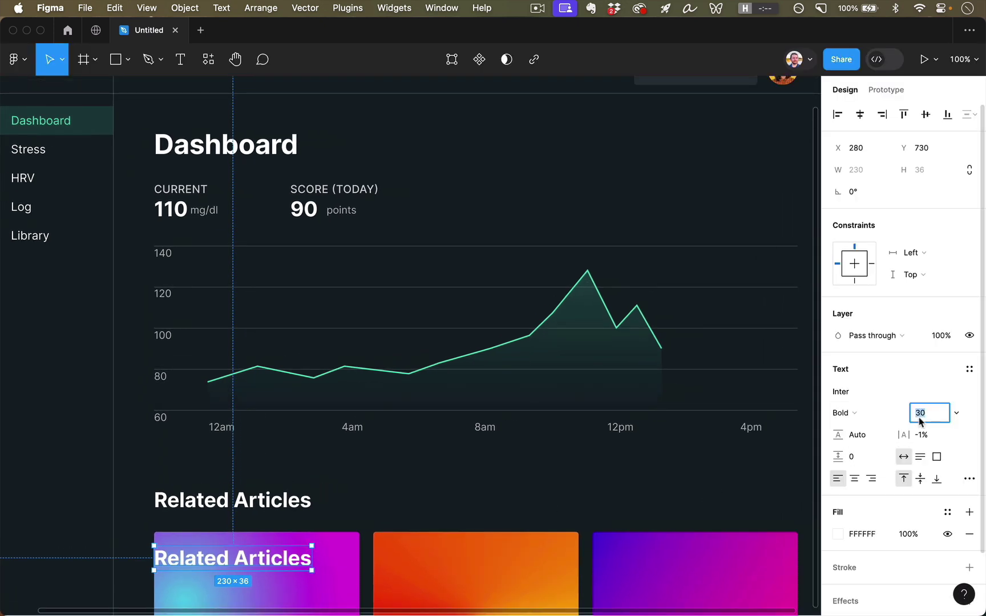
type("24")
key("Return")
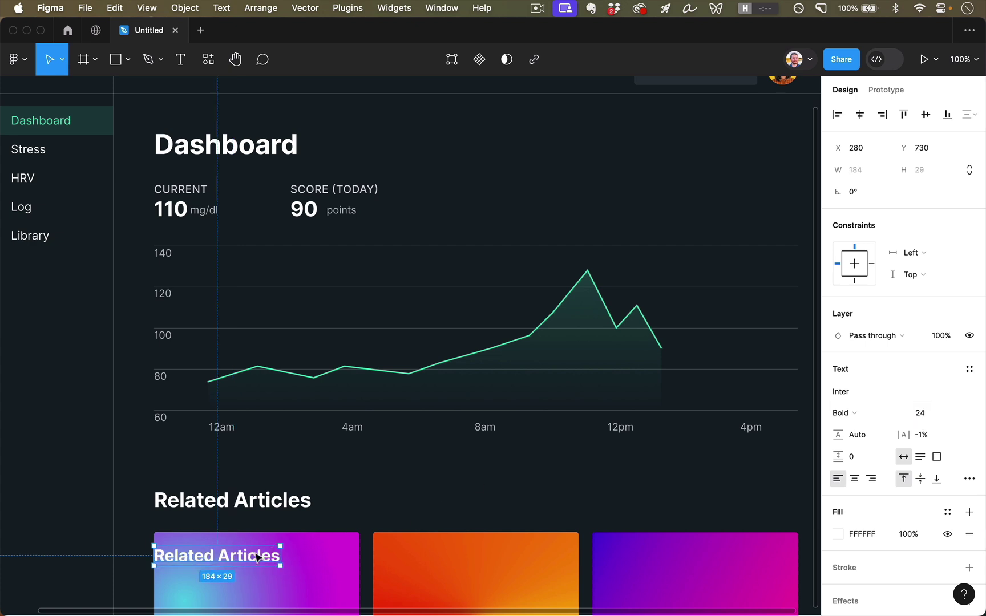
Move the first card's text 20 px right, widen it to 260 and change it to "Inflammation & common foods"
key("shift+Right")
key("shift+Right")
left_click_drag(308, 555, 334, 594)
double_click(264, 563)
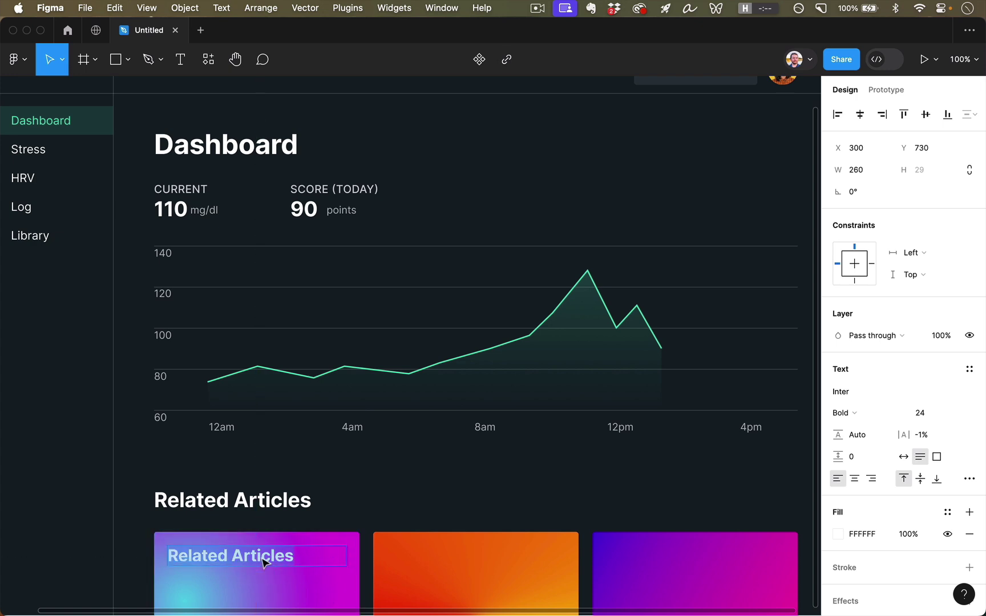
type("Inflammation & common foods")
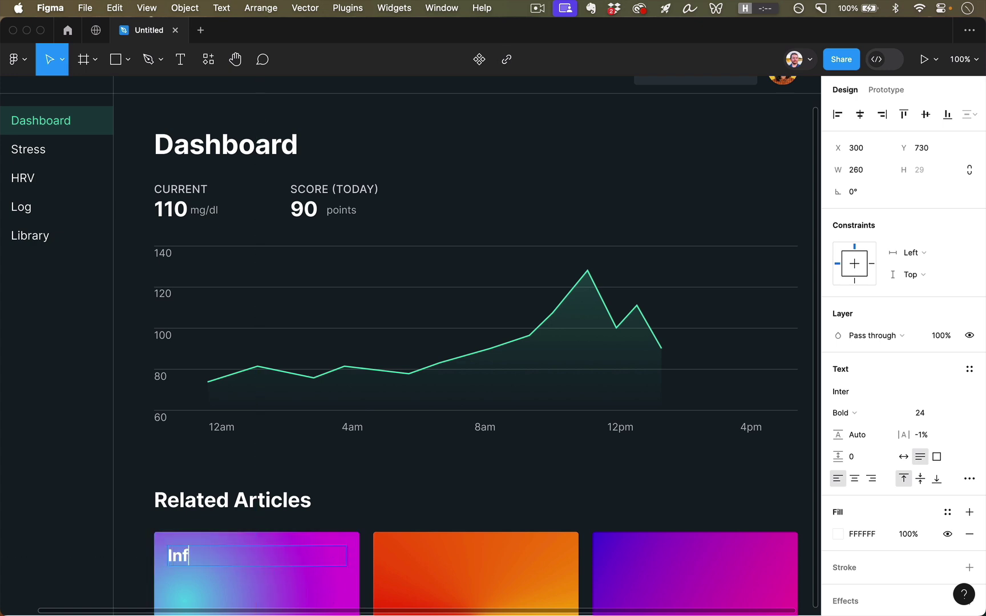
key("Escape")
Duplicate the title onto the other two cards and retitle the middle one "The total newbie's guide to heartrate variability (HRV)"
key("super+d")
key("super+d")
type("The total newbie's guide to heartrate variability (HRV)")
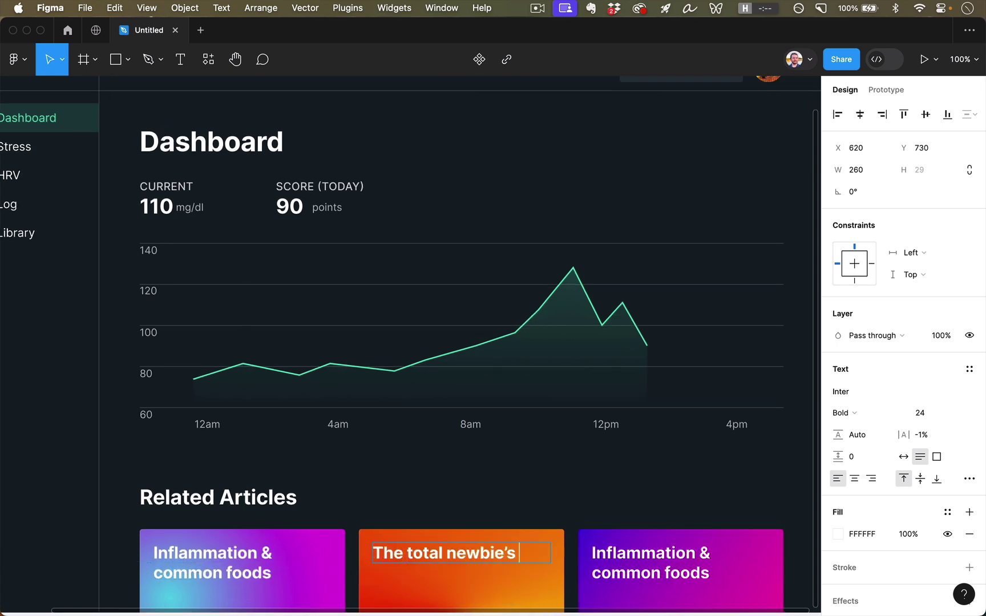
key("Escape")
Change the third card's title to "The 2 types of inflammation – and what to do about them" and deselect it
key("Tab")
key("Return")
type("The 2 types of inflammation – and what to do about them")
key("Escape")
key("Escape")
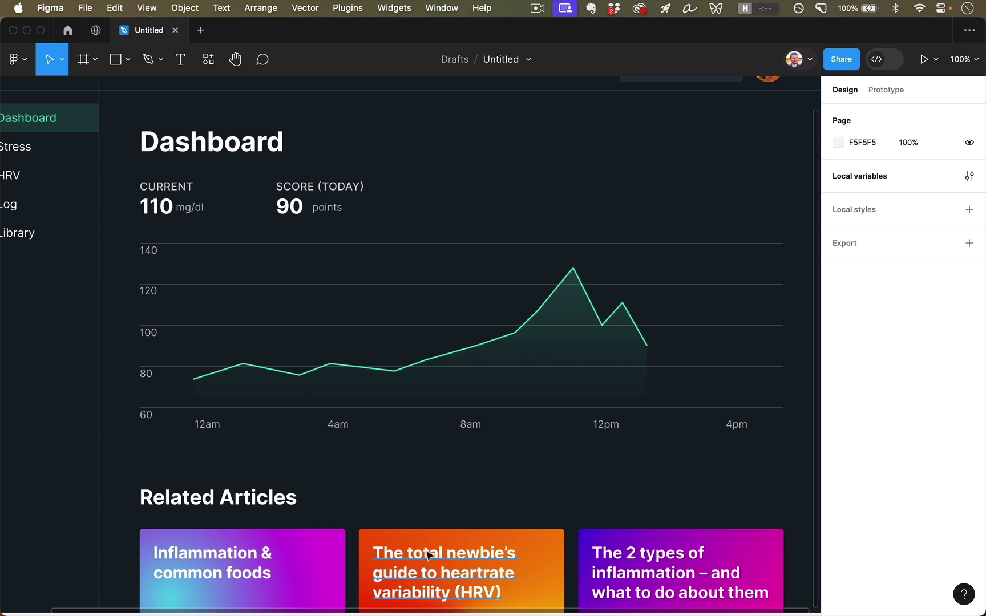
Select the three article card titles together and add a Drop shadow effect to them
left_click(237, 575)
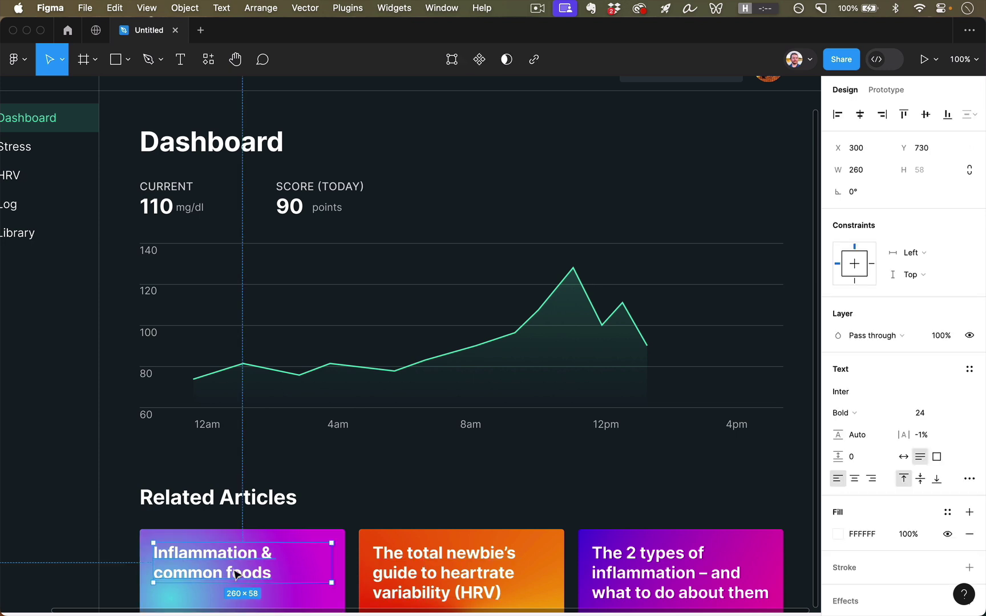
left_click(520, 575, "shift")
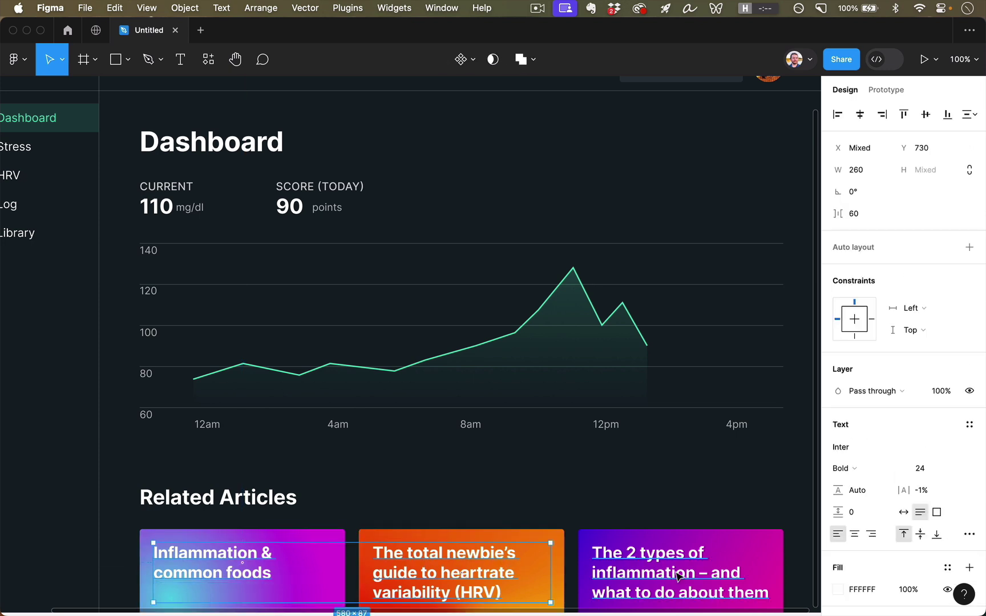
left_click(688, 579, "shift")
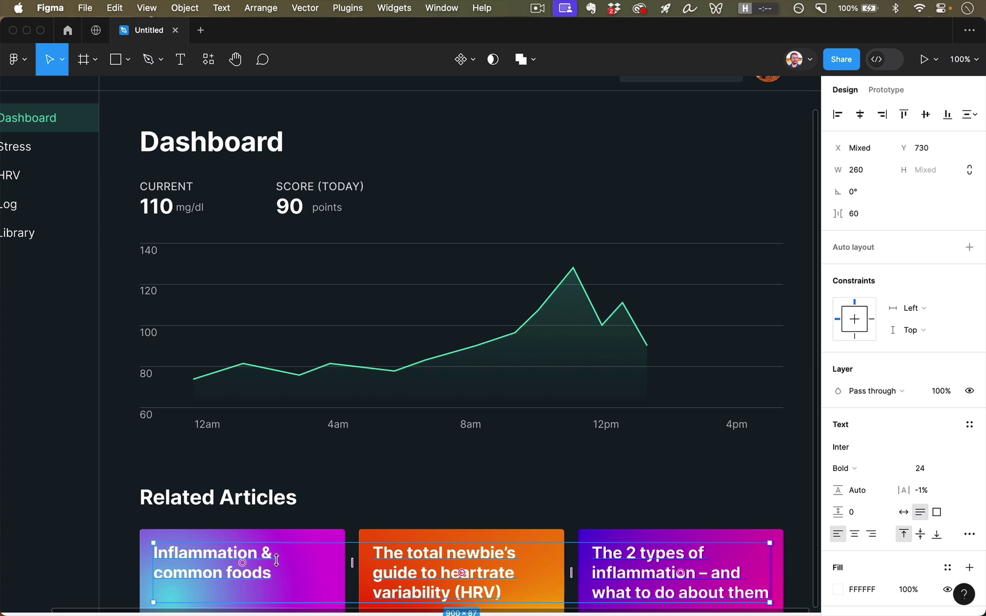
scroll(794, 548, "down", 2)
scroll(979, 506, "down", 4)
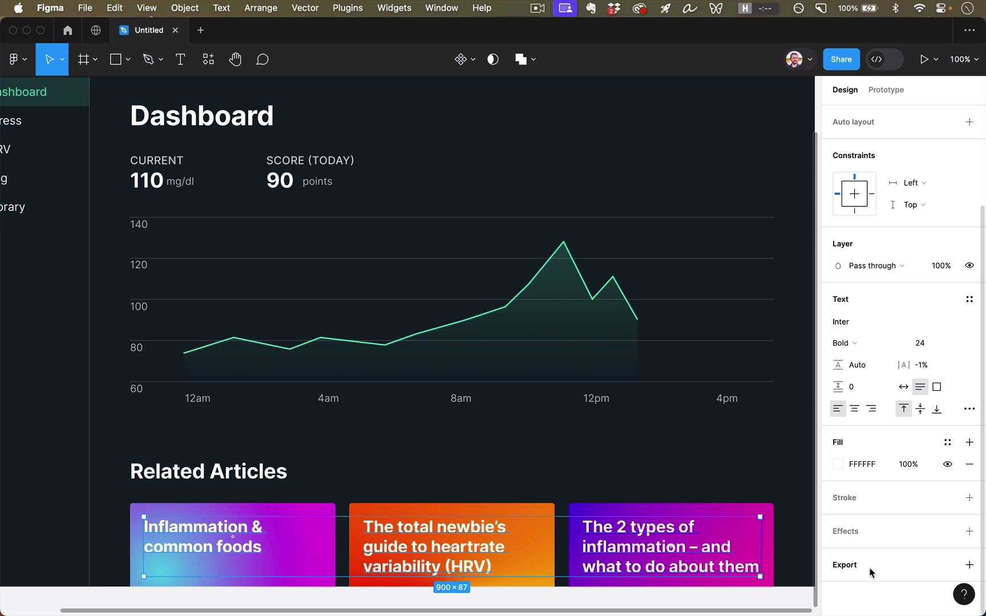
left_click(857, 534)
scroll(860, 542, "down", 1)
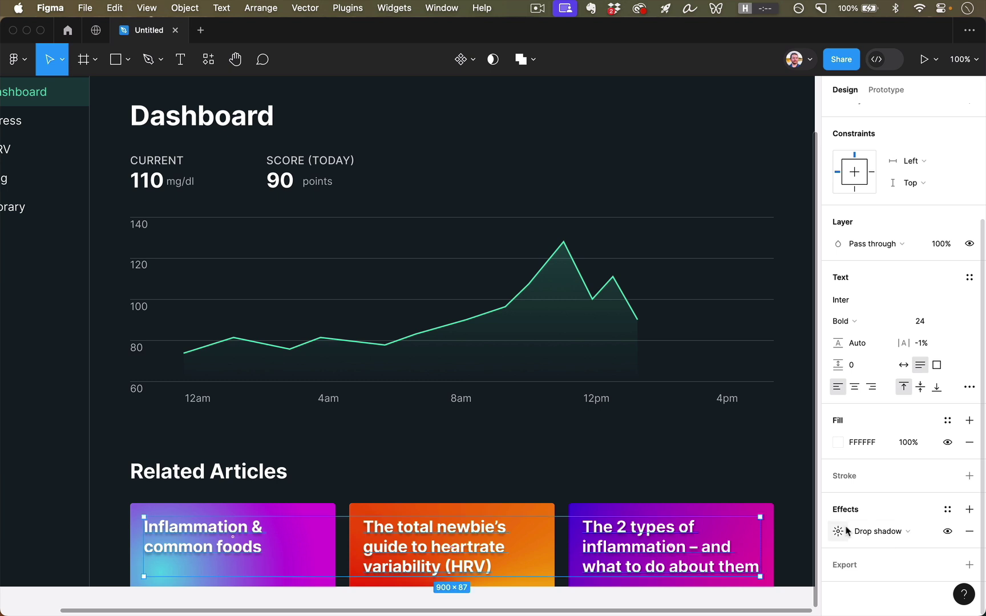
left_click(878, 532)
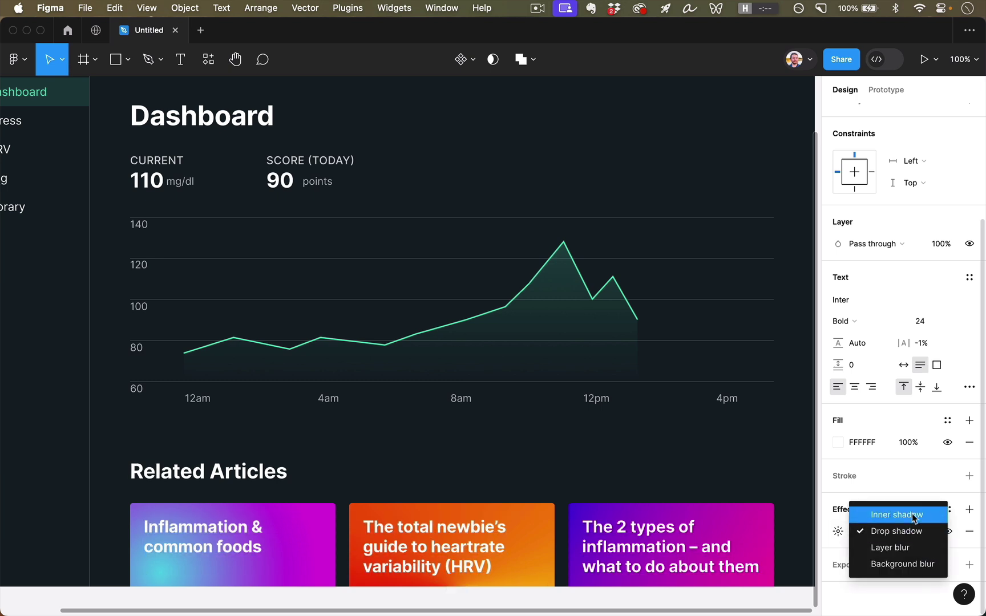
left_click(910, 532)
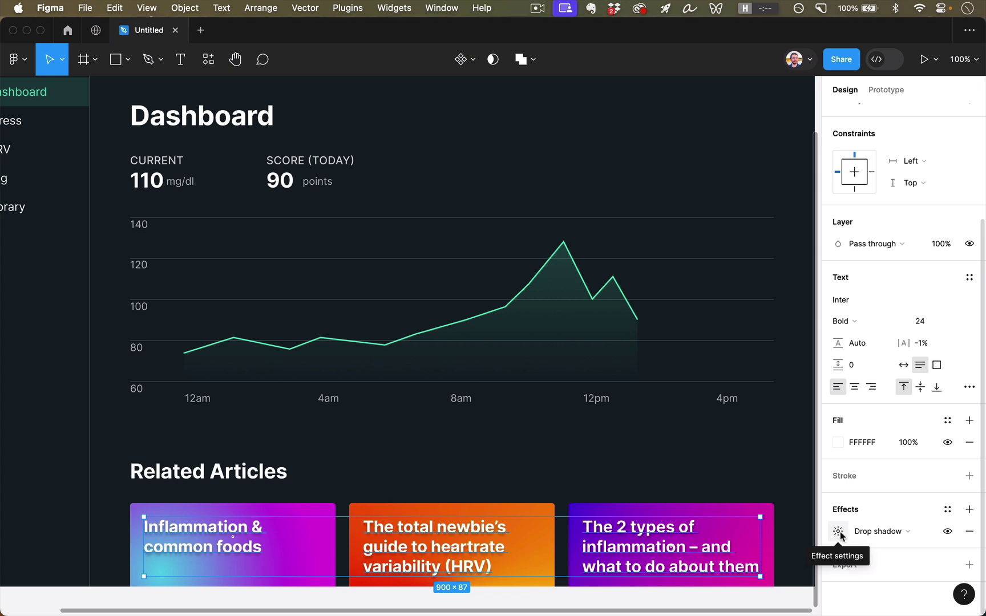
Open the titles' drop shadow settings and try a horizontal offset of 30, returning it to 0
left_click(839, 532)
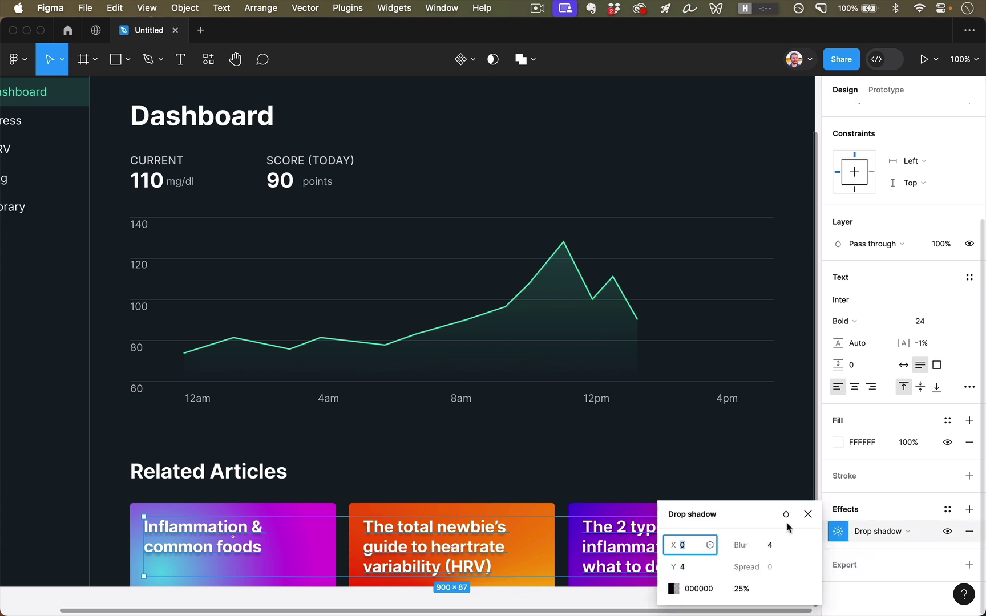
scroll(504, 532, "right", 3)
scroll(505, 532, "down", 2)
scroll(505, 533, "down", 3)
scroll(504, 532, "left", 1)
left_click(695, 569)
left_click(689, 552)
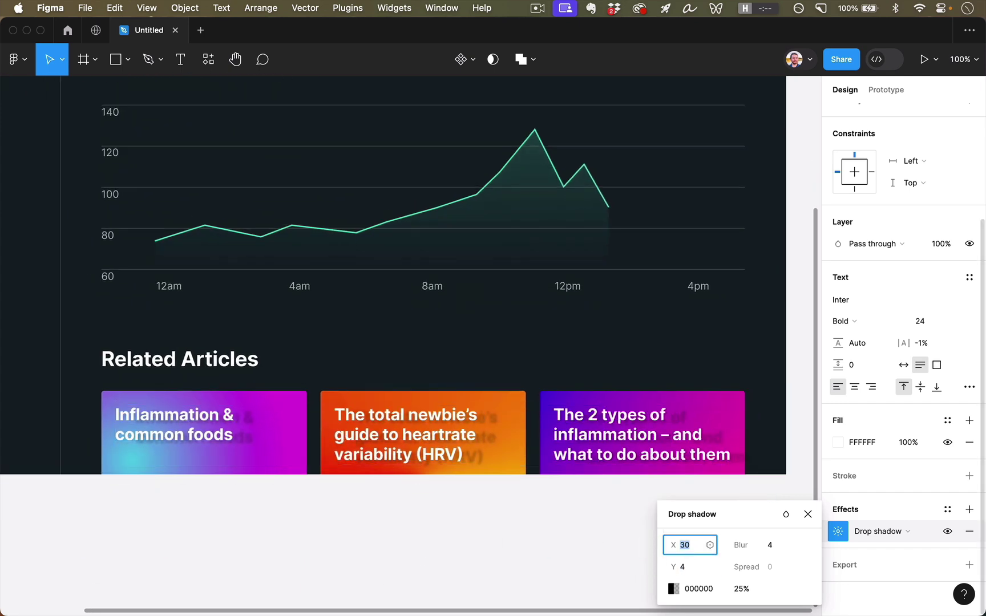
left_click_drag(677, 568, 685, 568)
key("shift+Down")
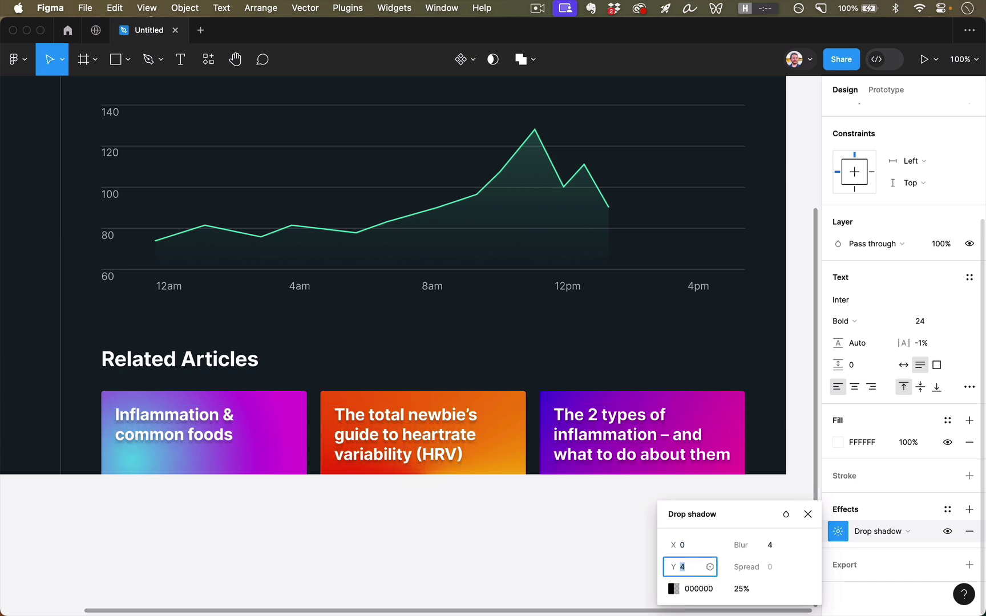
Set the vertical offset of the titles' drop shadow to 1
left_click(691, 548)
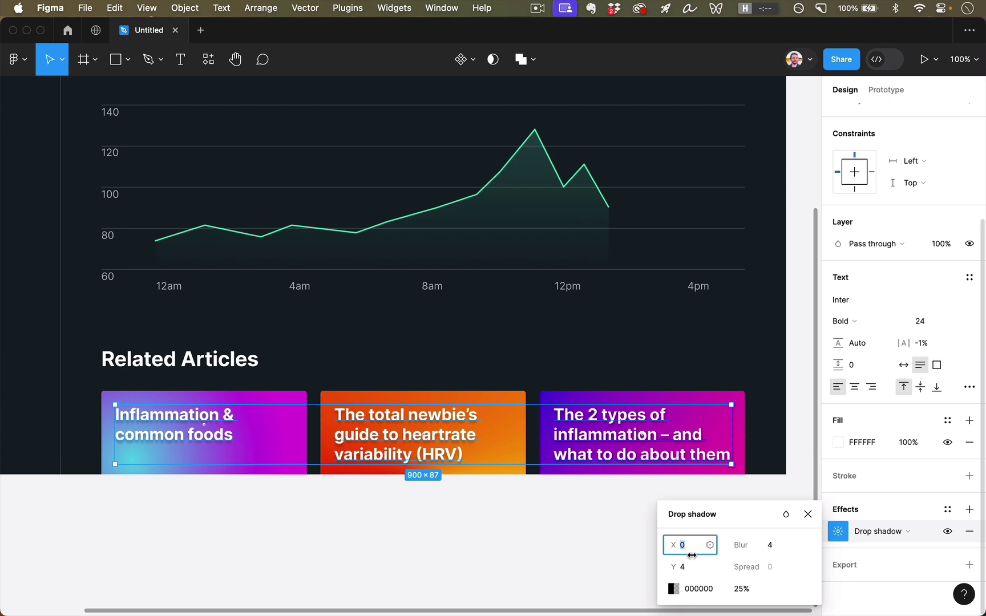
left_click(682, 568)
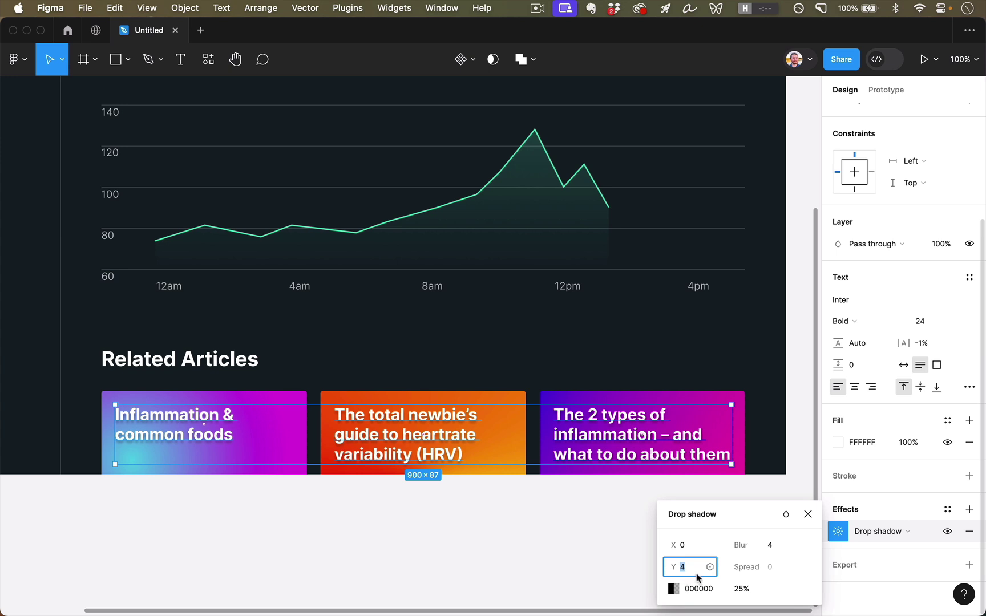
key("Down")
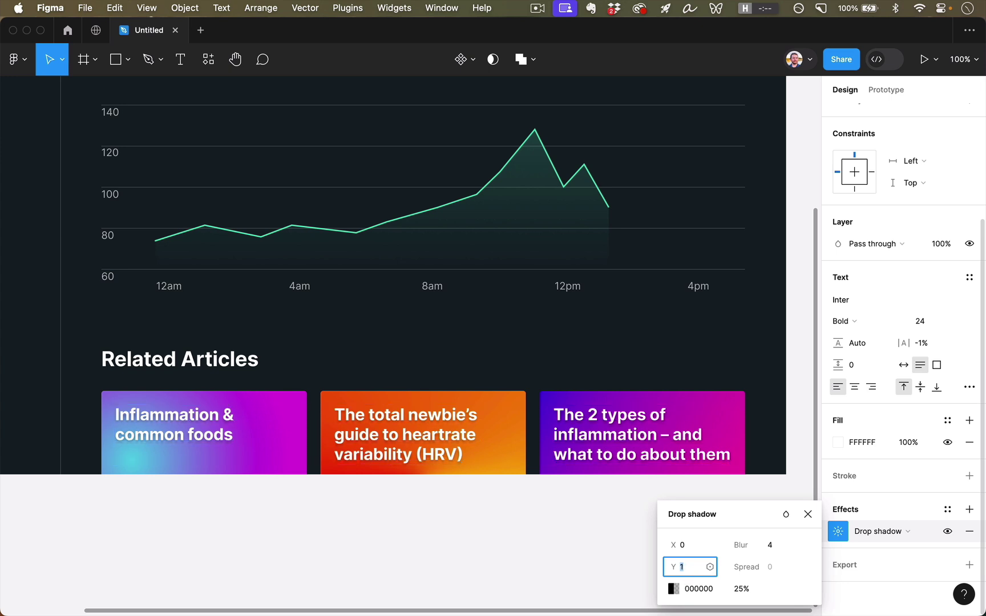
Set the blur of the titles' drop shadow to 2
left_click(784, 547)
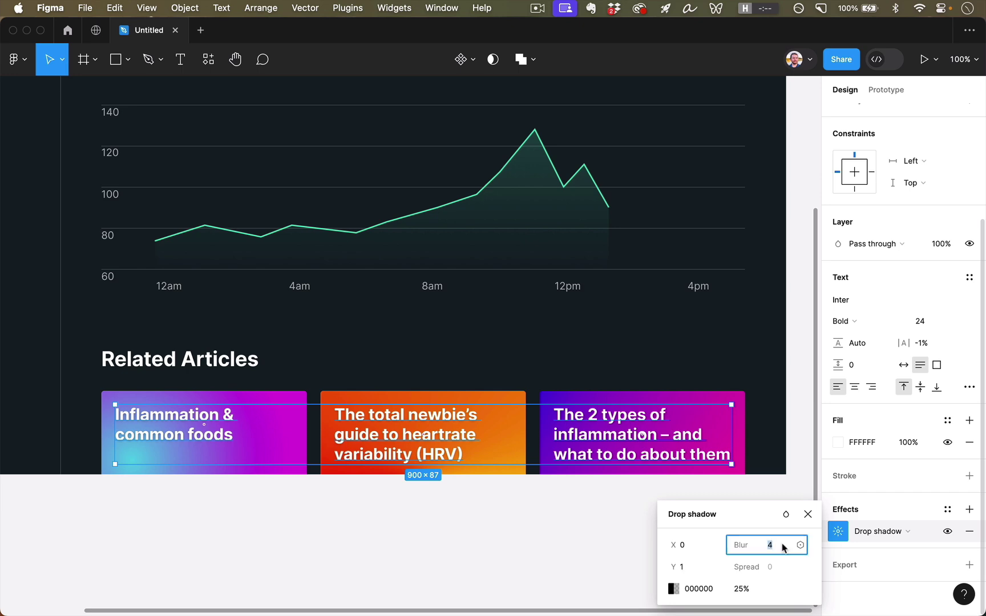
key("Down")
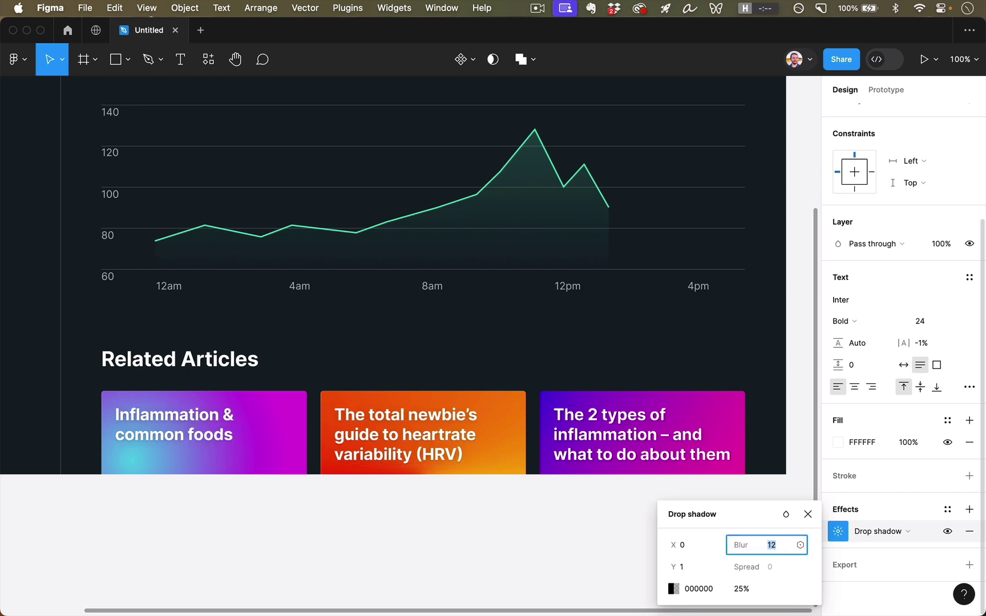
scroll(698, 454, "up", 5)
Try a drop shadow opacity of 55% and a blur of 12 on the titles, returning the blur to 2
left_click(744, 596)
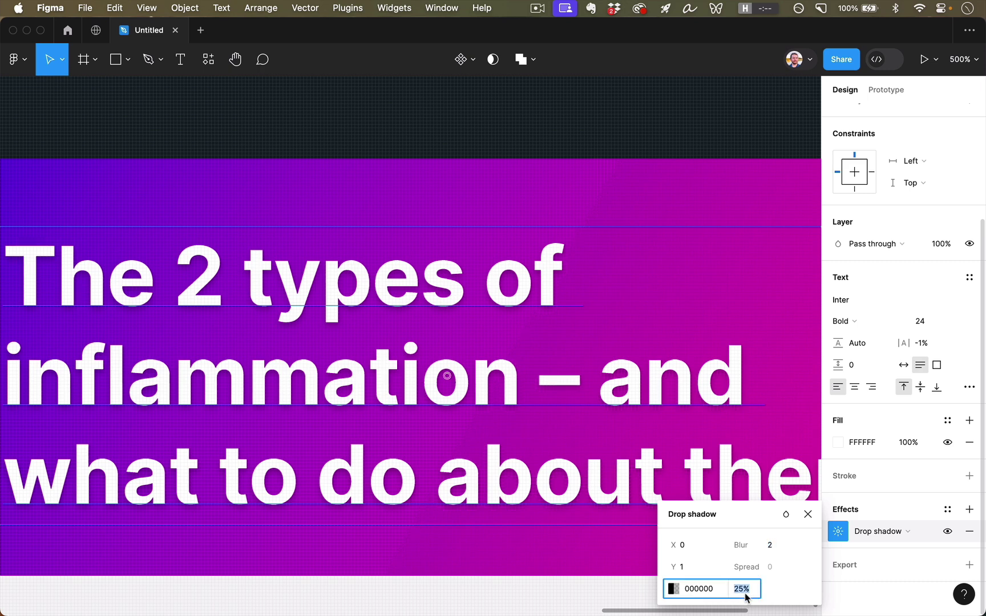
key("shift+Up")
key("shift+Up")
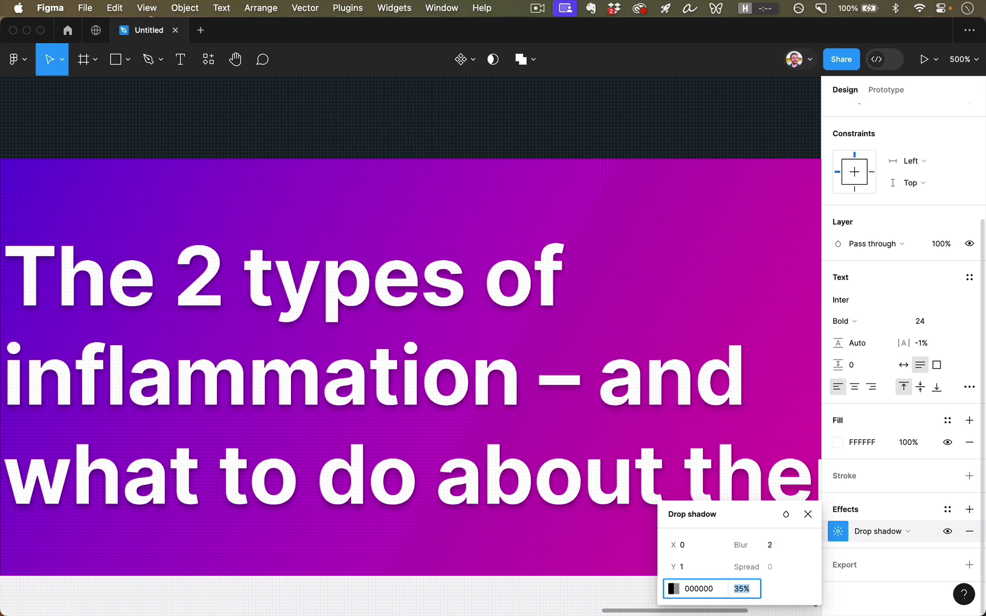
key("shift+Up")
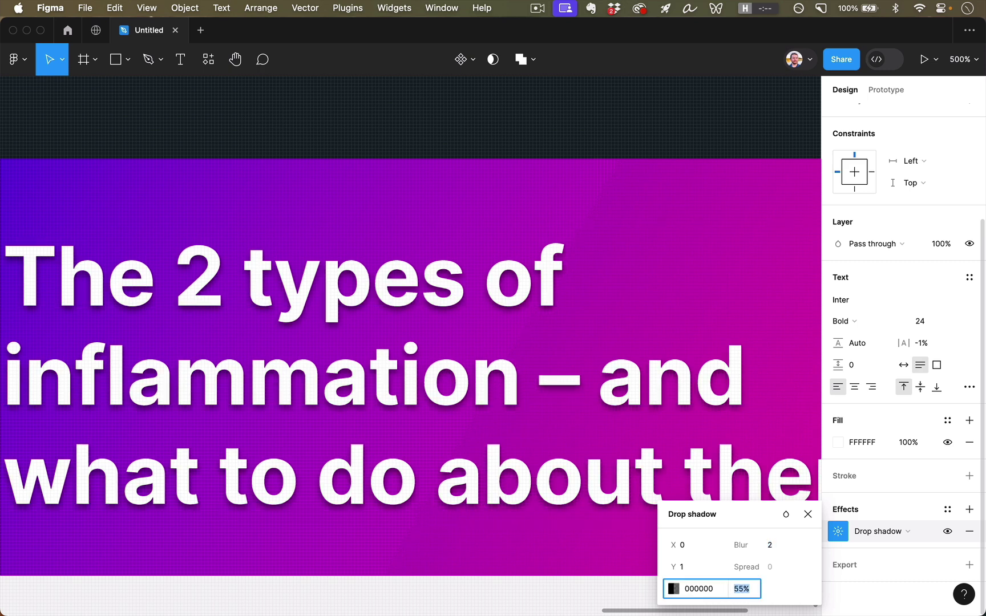
left_click(770, 546)
key("shift+Up")
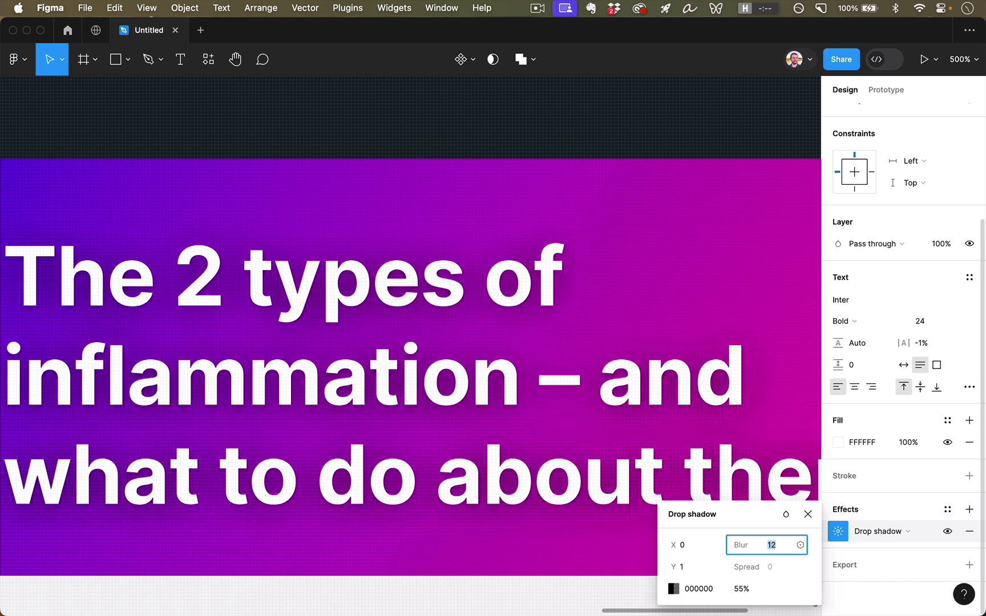
key("shift+Down")
key("shift+Up")
key("shift+Down")
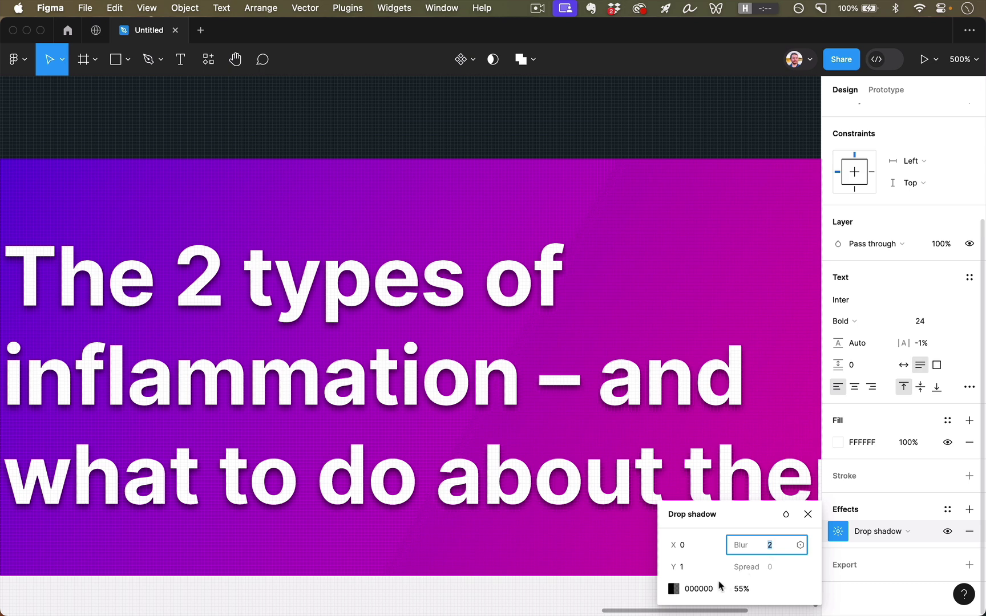
Set the opacity of the titles' drop shadow to 25% and view the article cards at 100% zoom
left_click(749, 591)
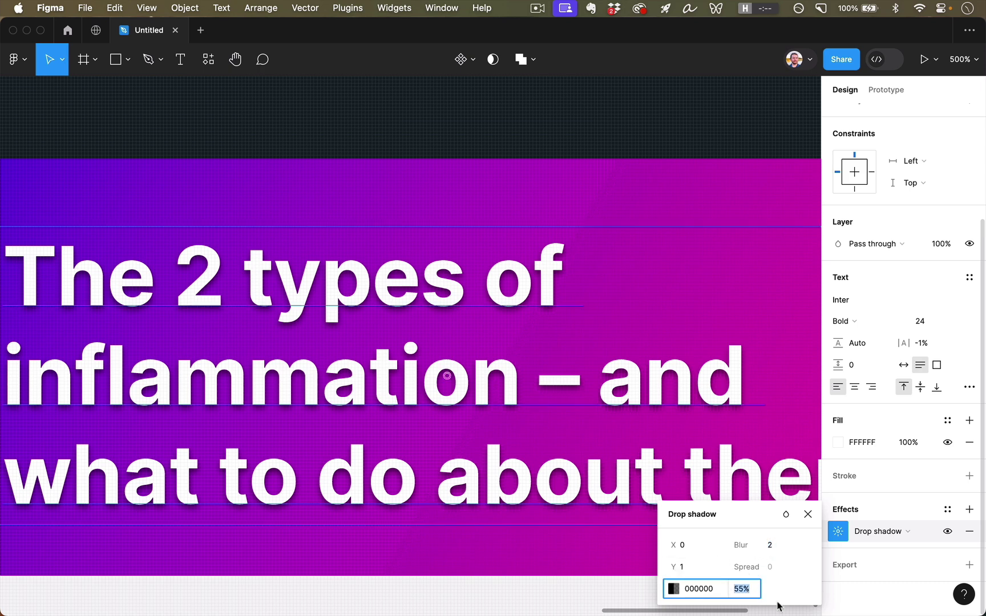
type("23")
key("Return")
key("Up")
key("Up")
key("shift+0")
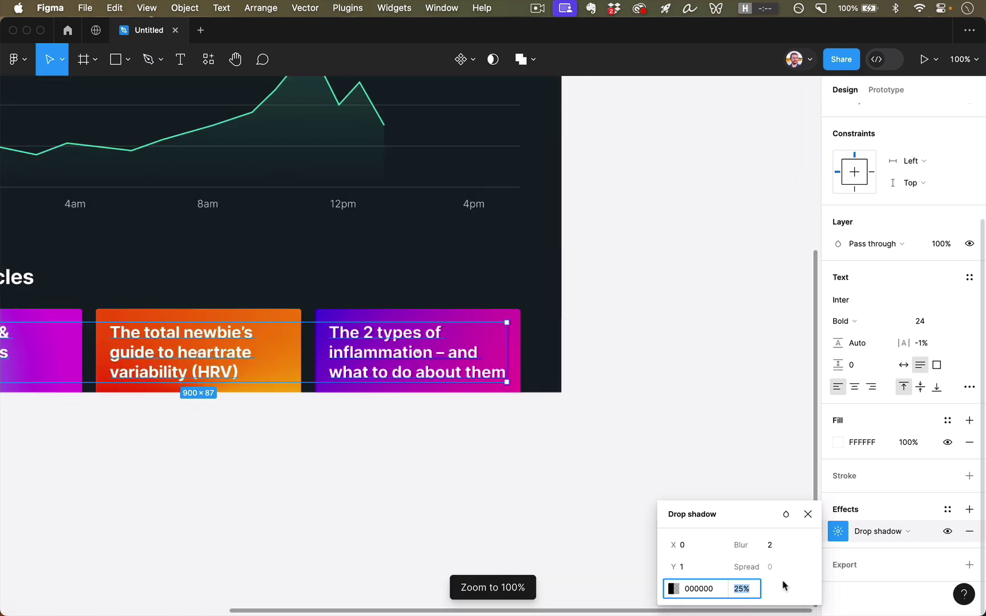
scroll(462, 485, "left", 5)
scroll(484, 486, "left", 2)
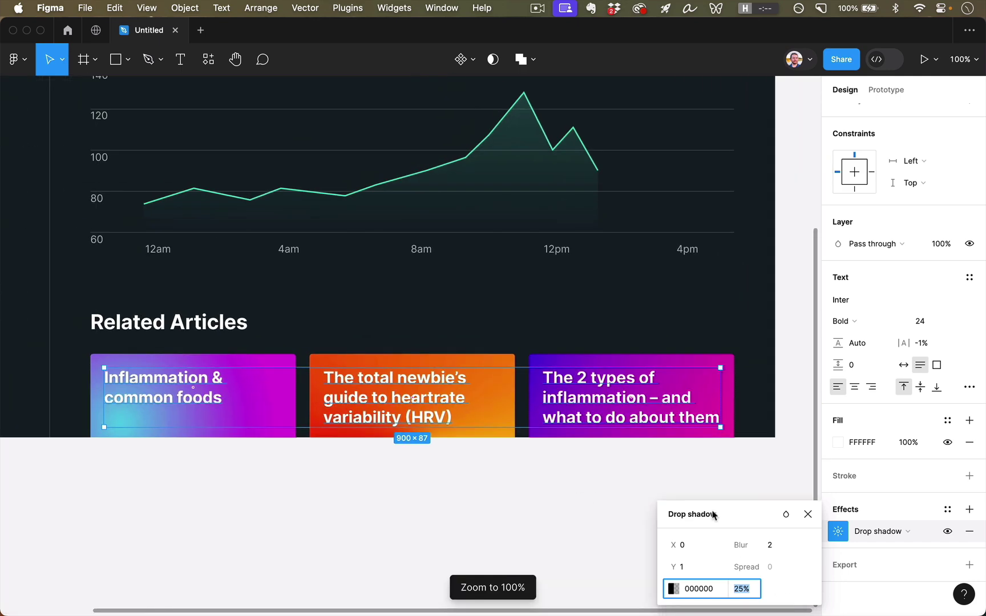
Close the shadow settings and toggle the drop shadow off and on to compare the card titles
left_click(808, 515)
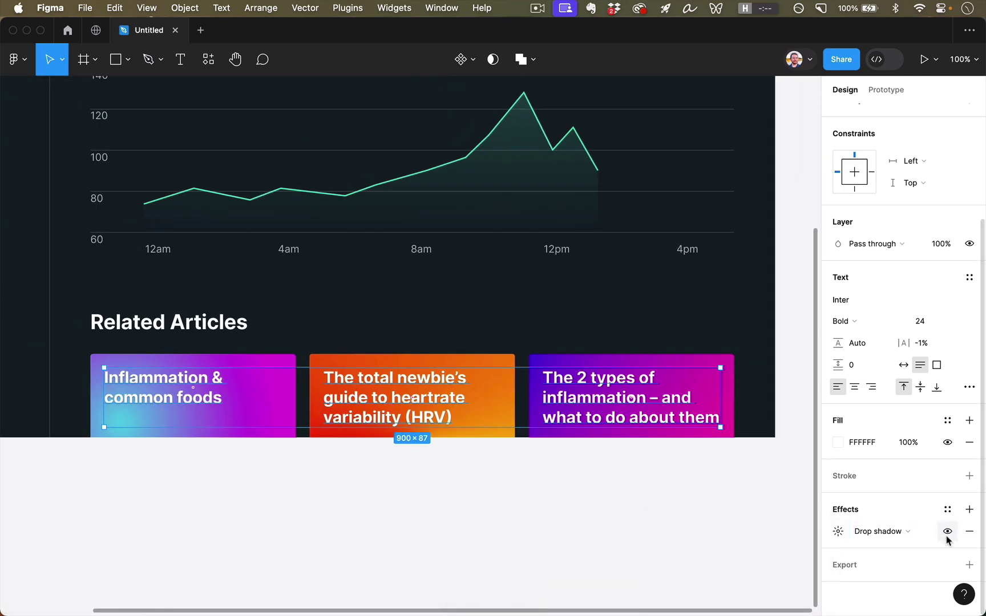
left_click(947, 532)
left_click(947, 532)
left_click(948, 532)
left_click(947, 532)
Set the opacity of the titles' drop shadow to 35% and close its settings
left_click(839, 531)
left_click(737, 590)
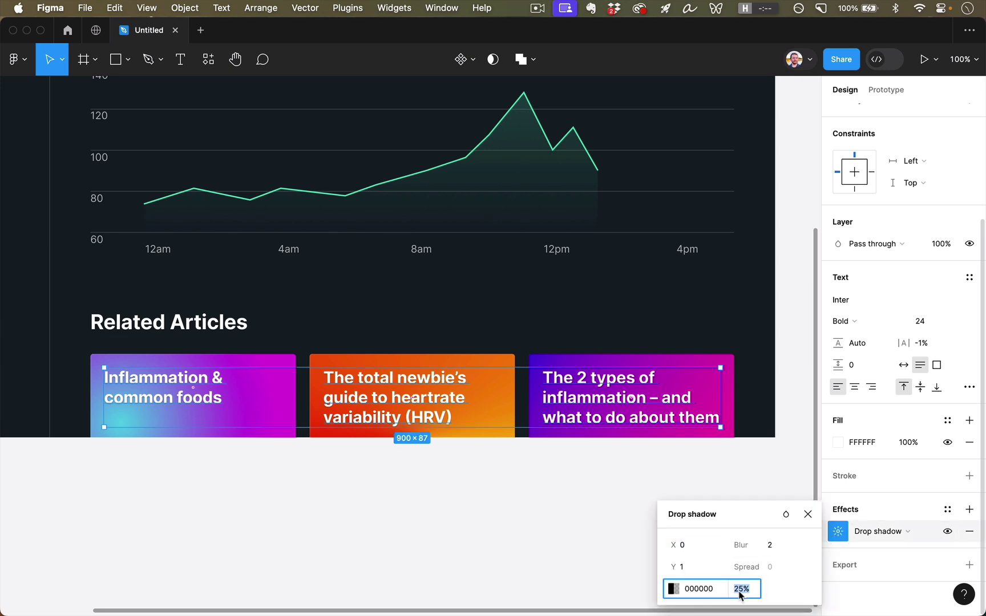
type("35")
key("Return")
left_click(808, 515)
Compare the titles with the stronger shadow hidden and shown, leave it visible and deselect them
left_click(948, 532)
left_click(947, 532)
left_click(946, 532)
left_click(947, 532)
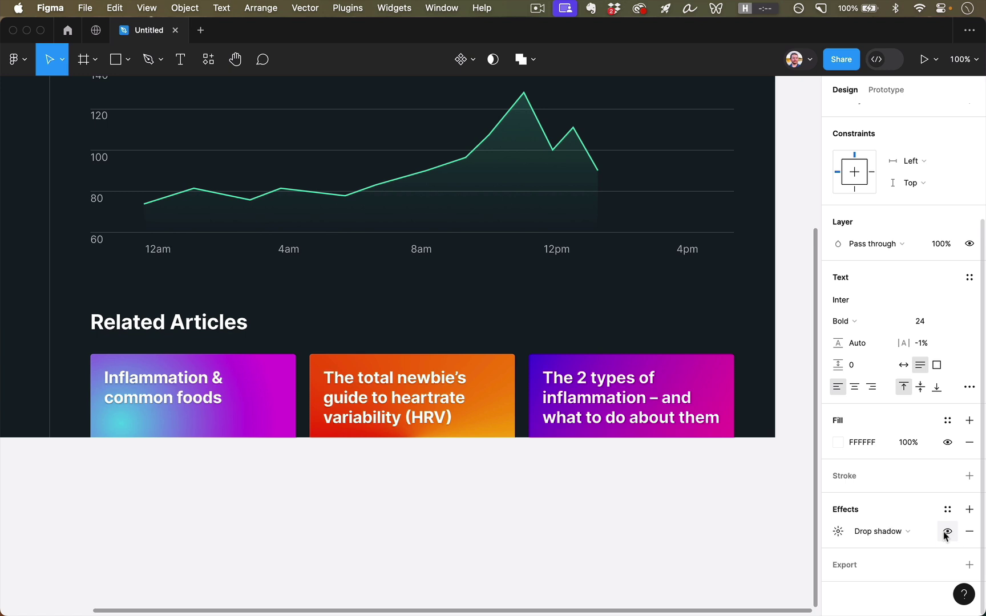
left_click(508, 527)
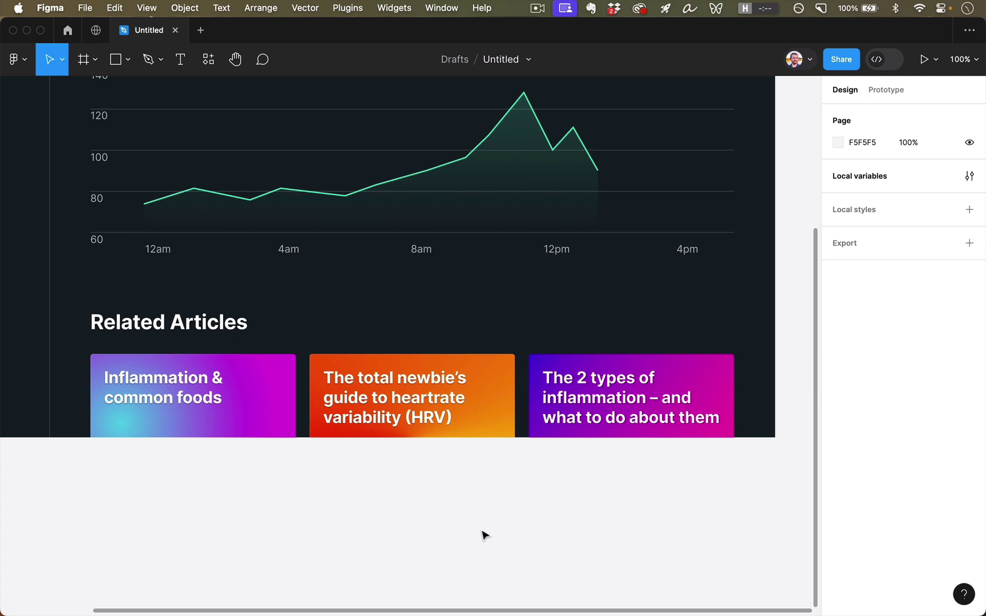
Change the number under the CURRENT label to 88
scroll(485, 536, "up", 7)
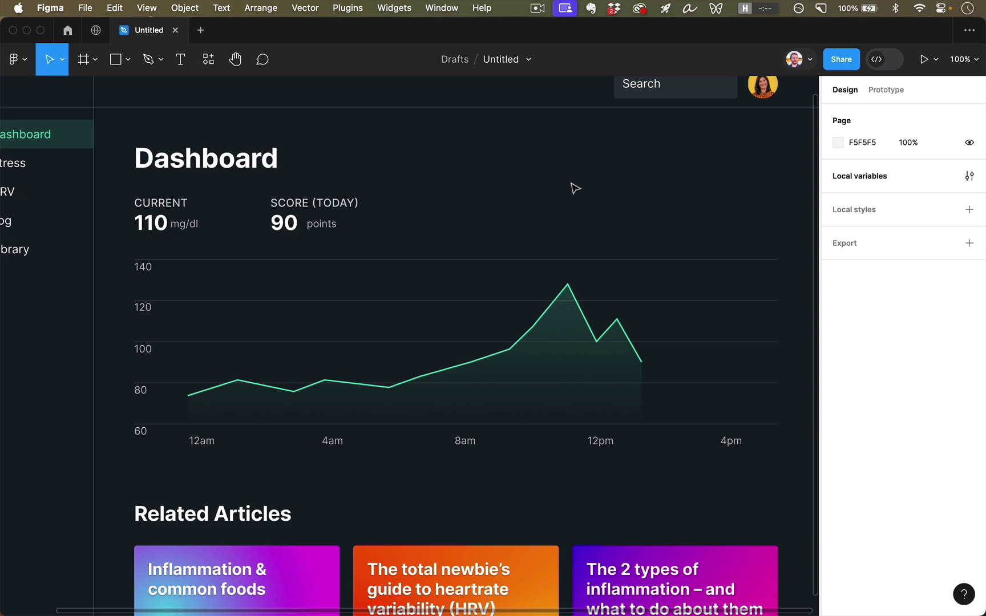
scroll(251, 218, "left", 2)
scroll(251, 218, "up", 1)
left_click(183, 242)
double_click(184, 243)
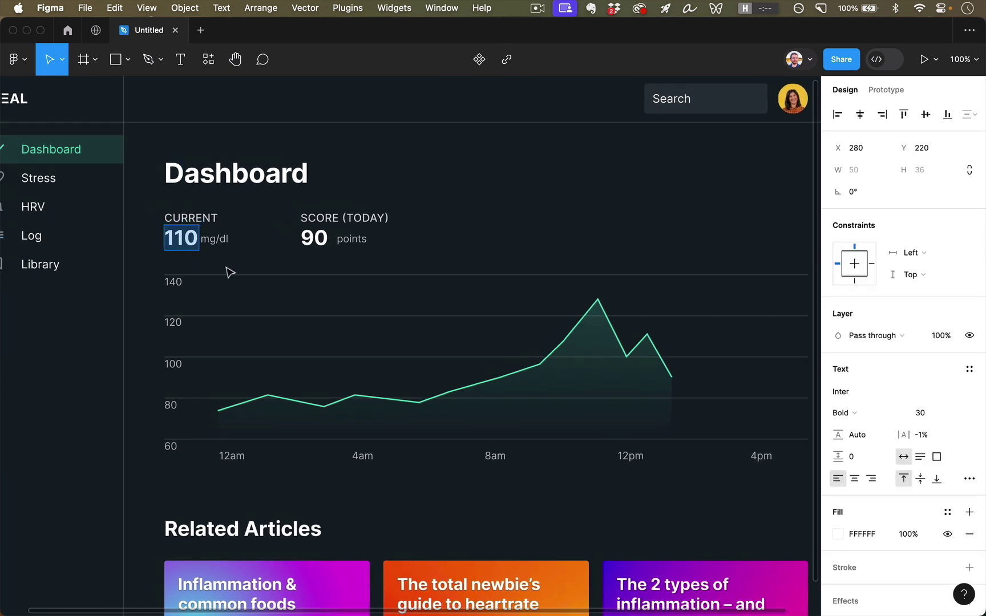
type("88")
key("Escape")
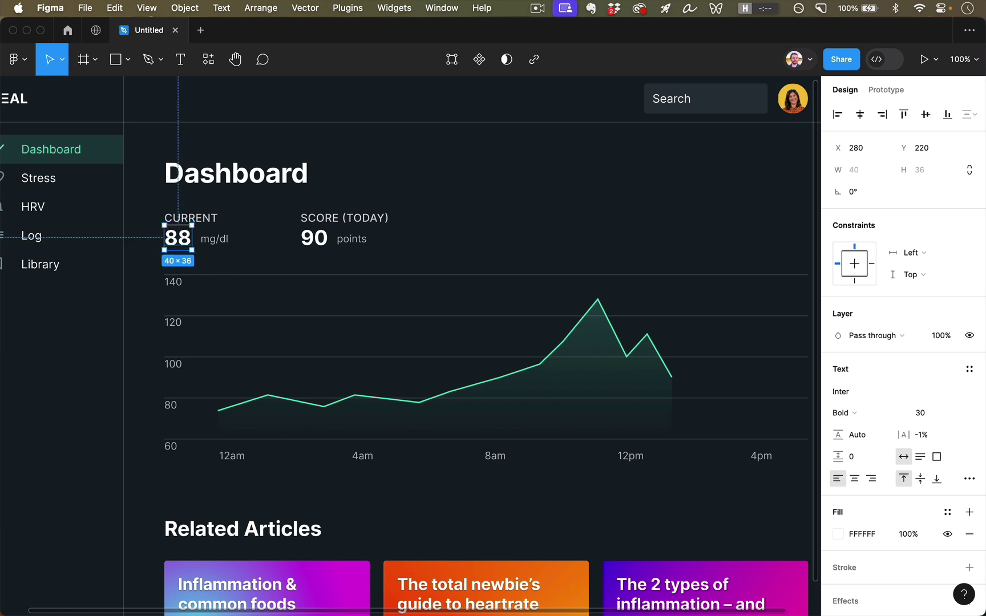
Move the mg/dl label closer to the 88 and lower it, and wrap both texts in an auto layout frame
left_click_drag(224, 242, 217, 247)
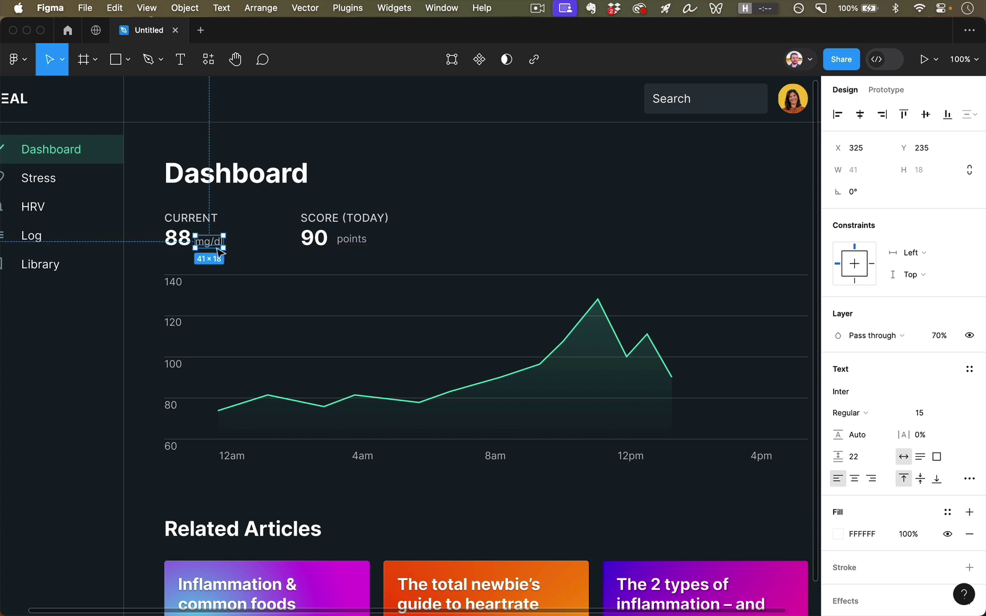
left_click(185, 237)
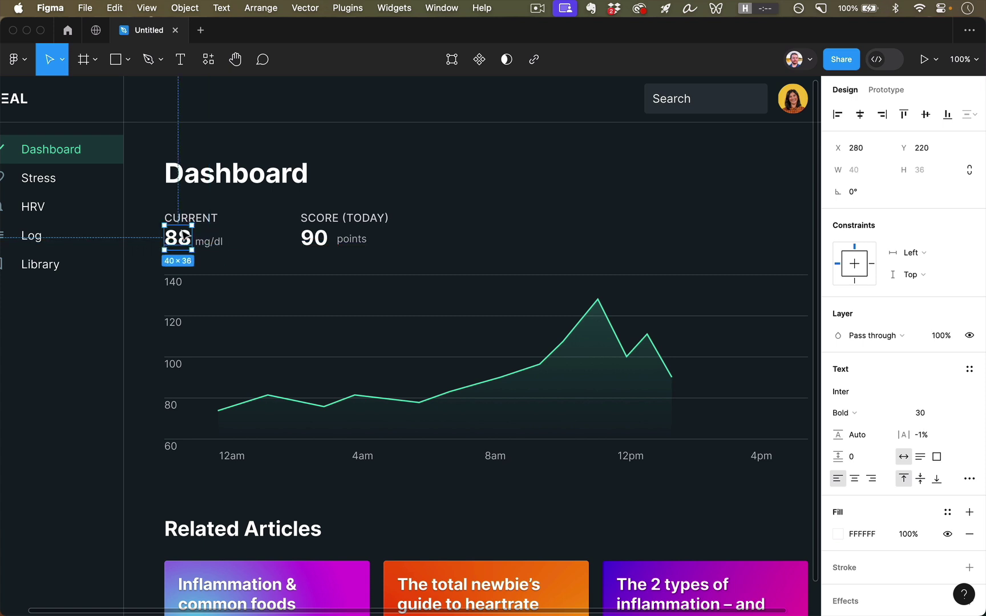
left_click_drag(150, 231, 249, 258)
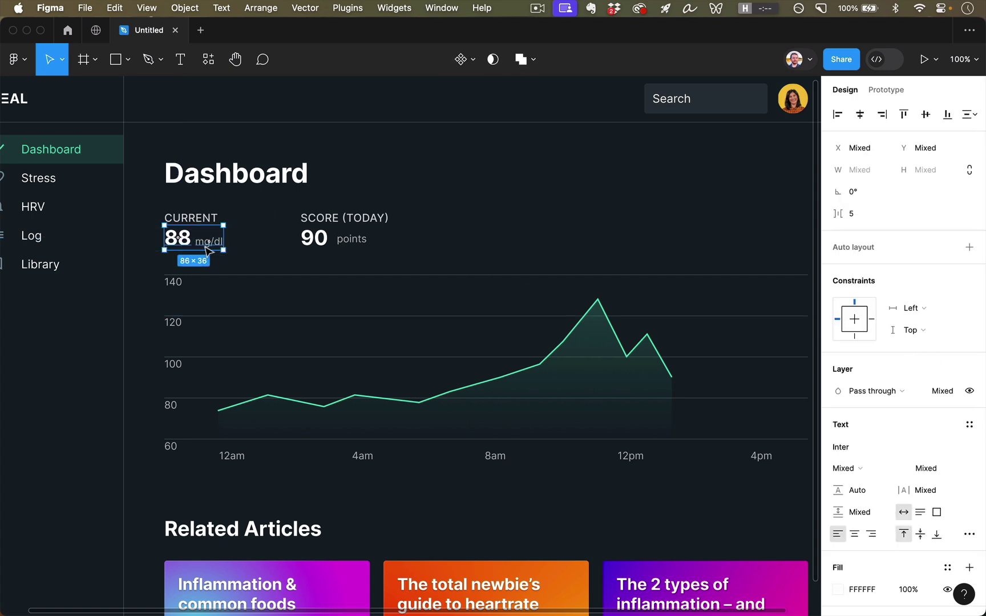
left_click(969, 248)
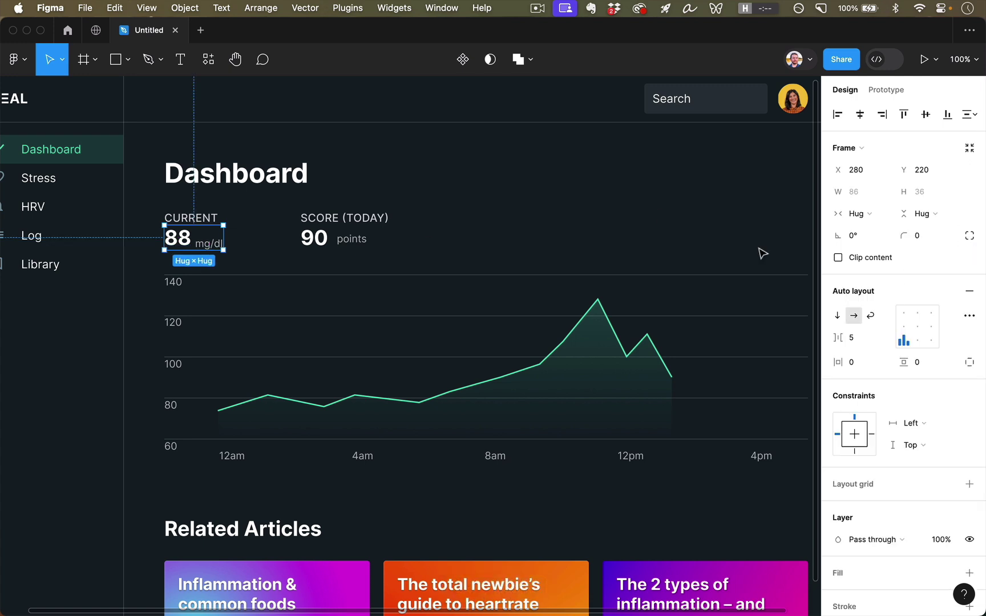
Change the number in the auto layout frame to 100 to test how the mg/dl label shifts
double_click(180, 238)
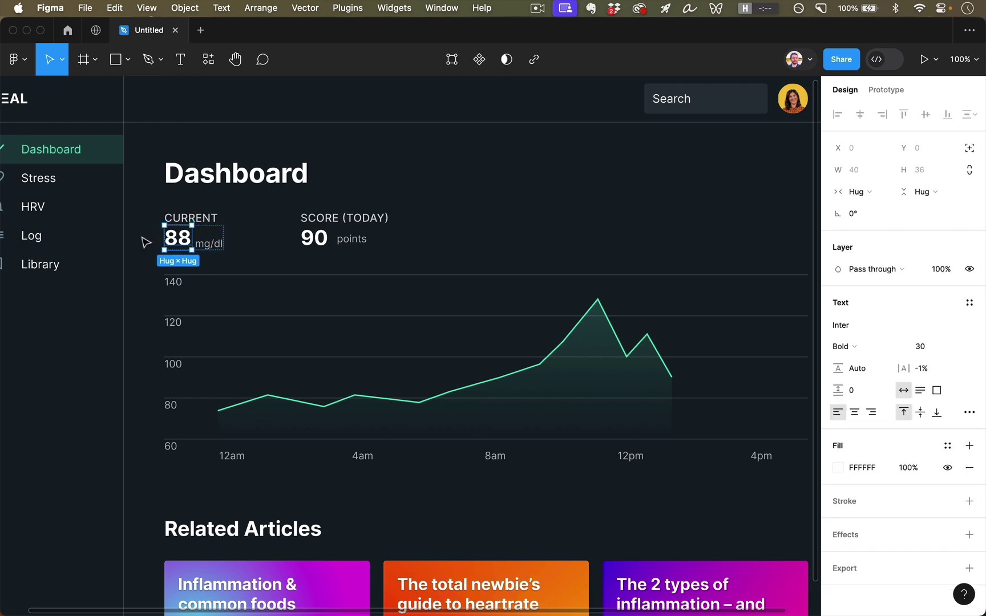
scroll(160, 246, "up", 5)
double_click(261, 244)
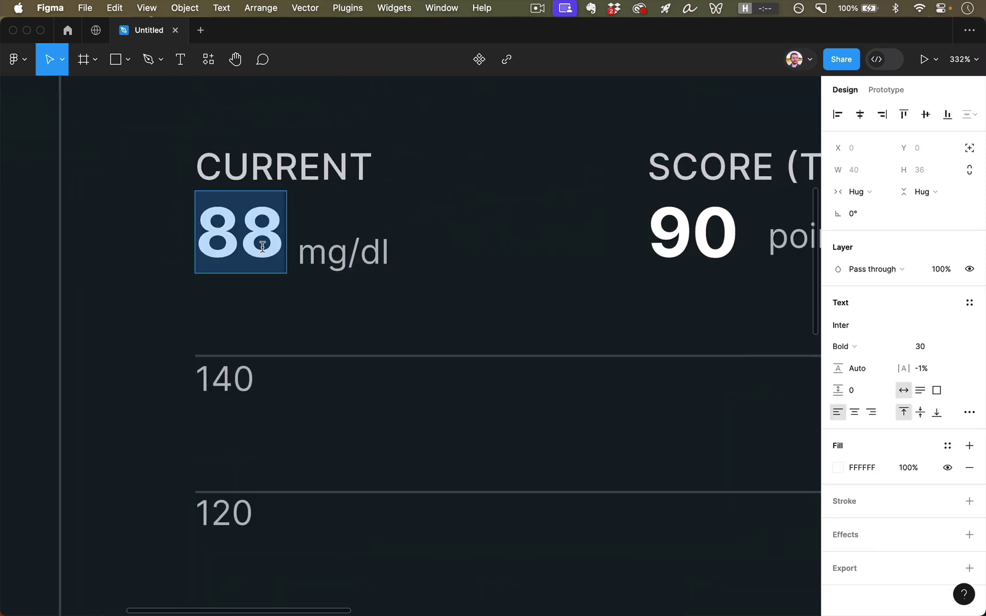
type("10000")
key("BackSpace")
key("BackSpace")
left_click(424, 246)
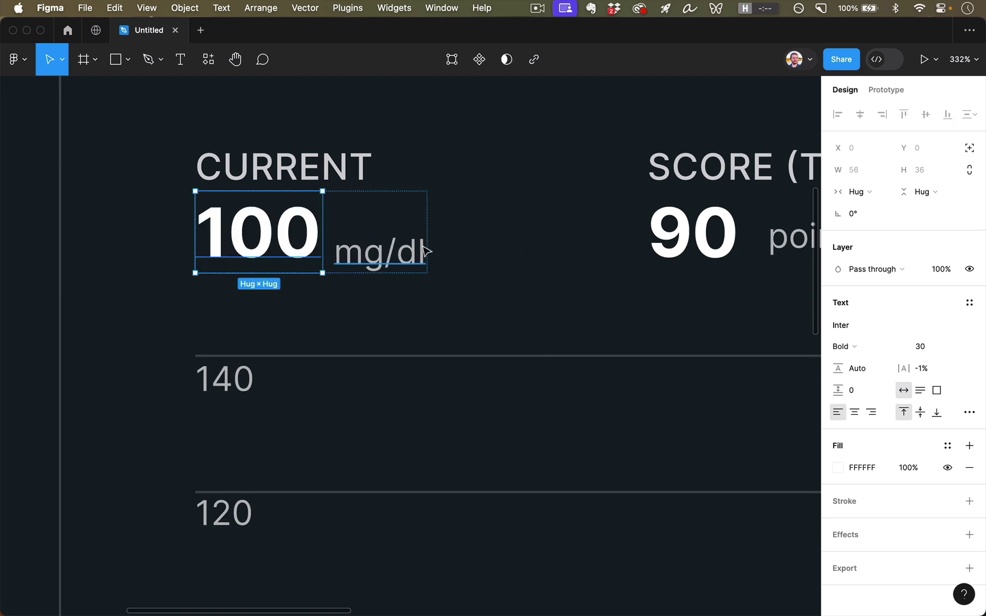
Try middle and top alignment on the number and mg/dl frame, returning it to bottom-left alignment
left_click(385, 202)
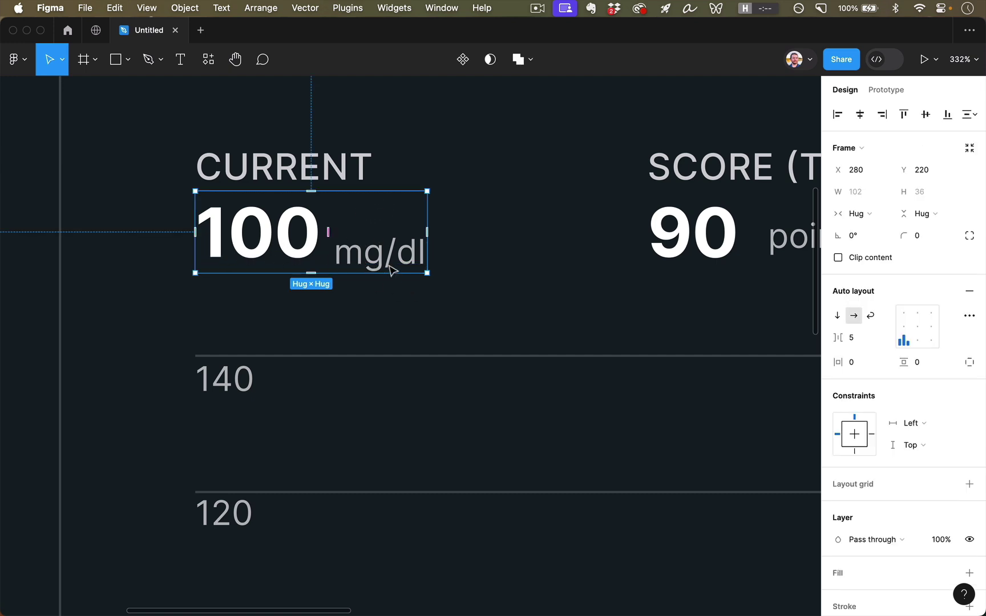
left_click(904, 325)
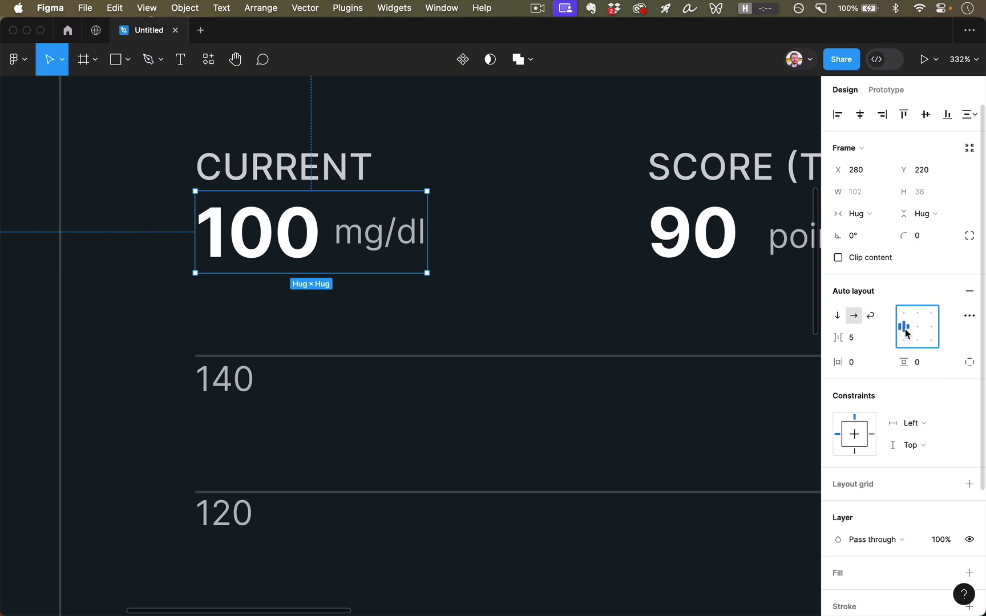
left_click(904, 313)
left_click(904, 328)
left_click(903, 340)
Turn on text baseline alignment in the frame's advanced auto layout settings and close them
left_click(969, 319)
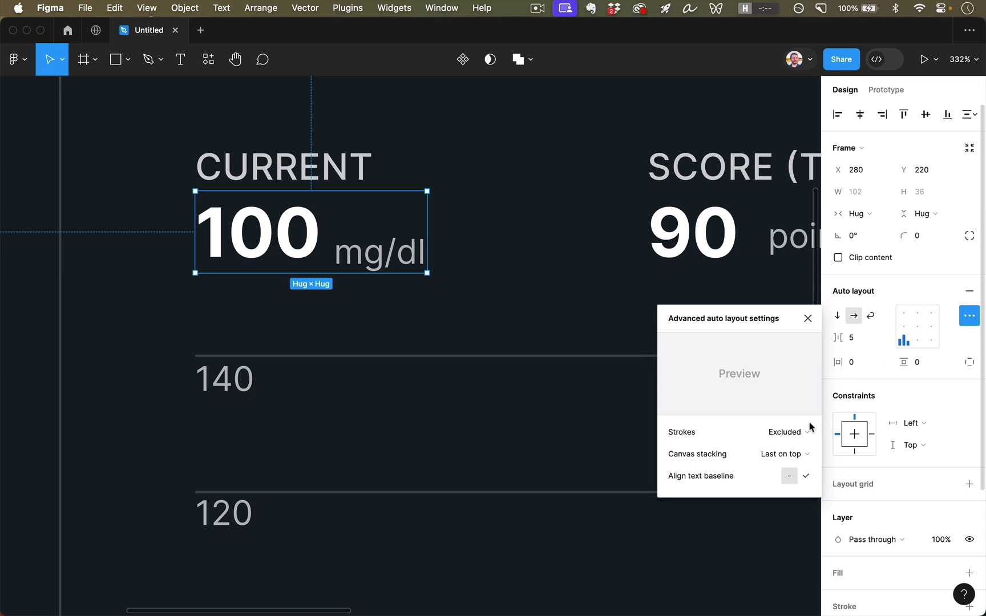
left_click(805, 478)
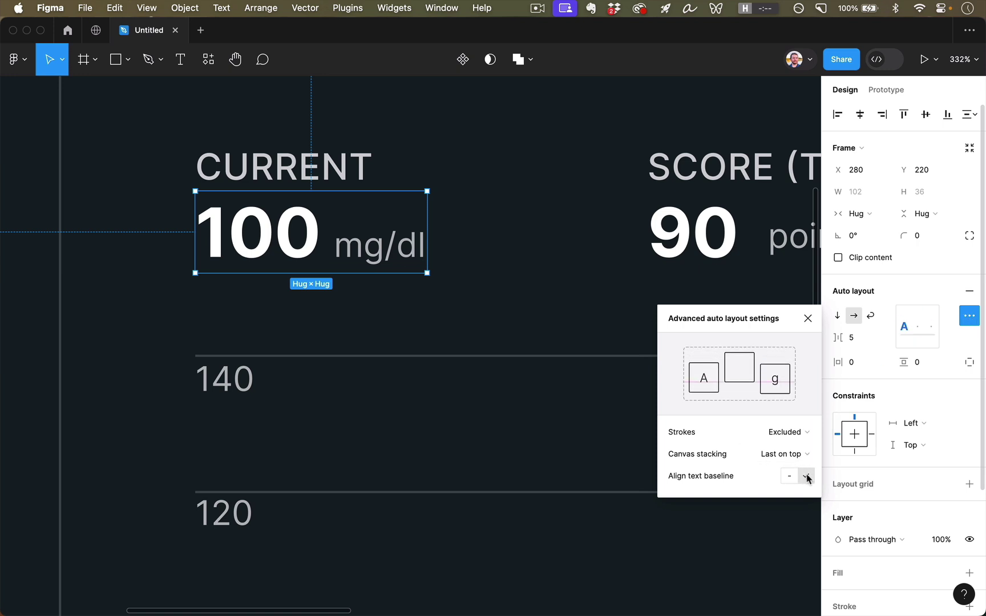
left_click(806, 320)
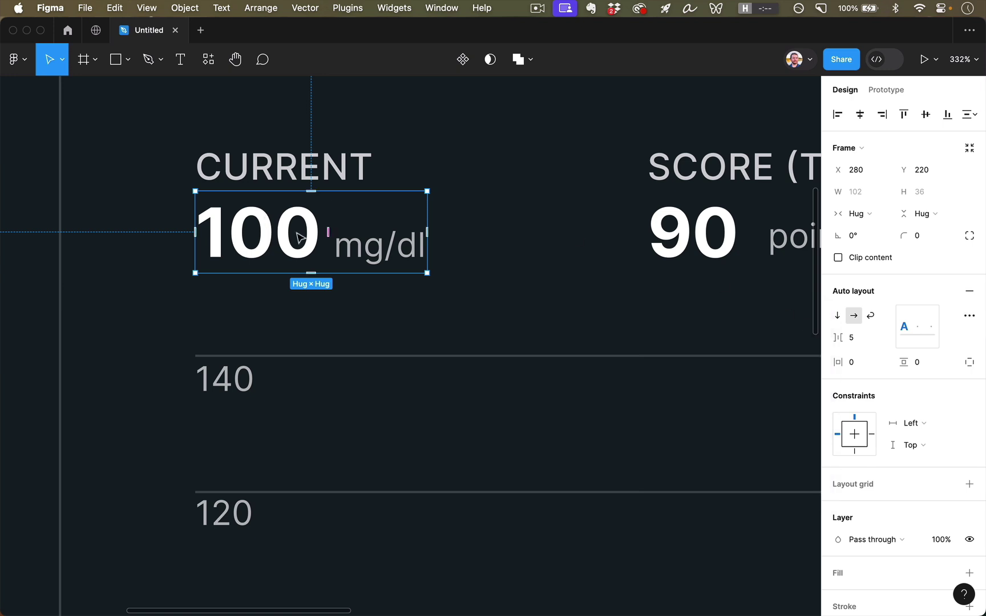
Change the CURRENT number back to 88 and deselect it, returning to 100% zoom
double_click(274, 237)
double_click(260, 240)
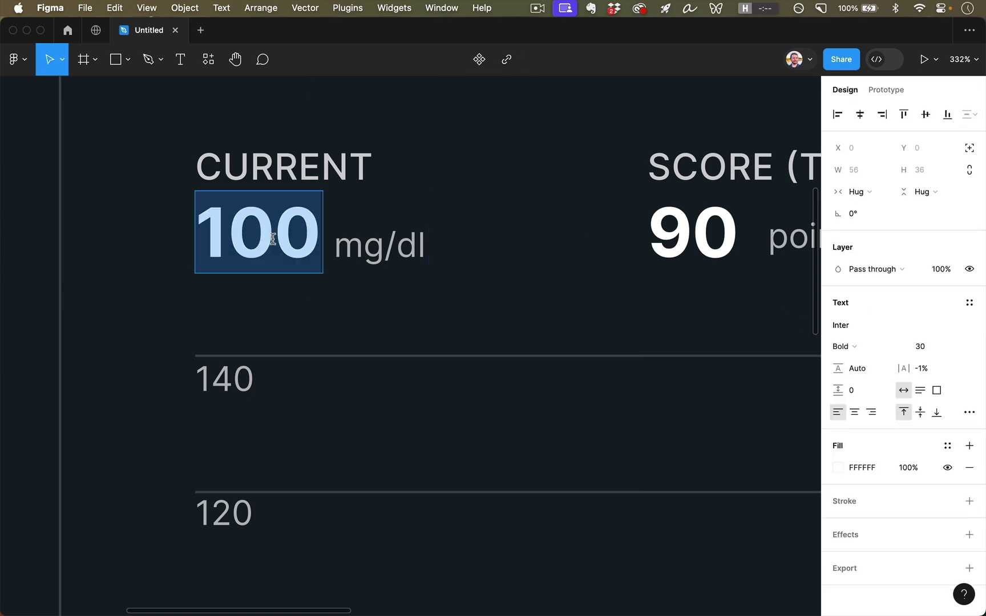
type("88")
key("Escape")
key("shift+0")
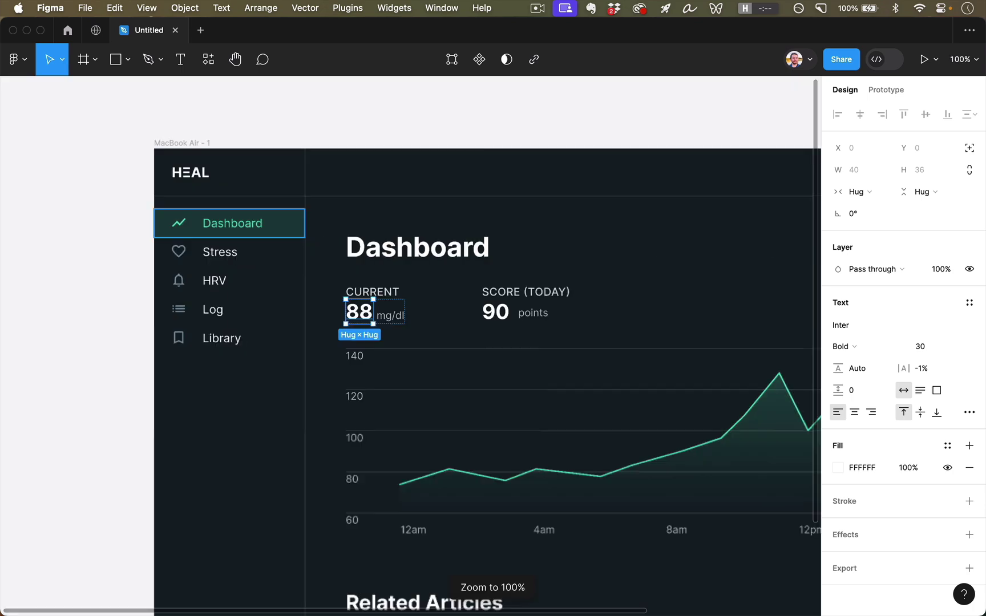
key("Escape")
Set the spacing between the 88 and the mg/dl label to 8 in their auto layout frame
scroll(432, 311, "down", 5)
scroll(432, 311, "right", 5)
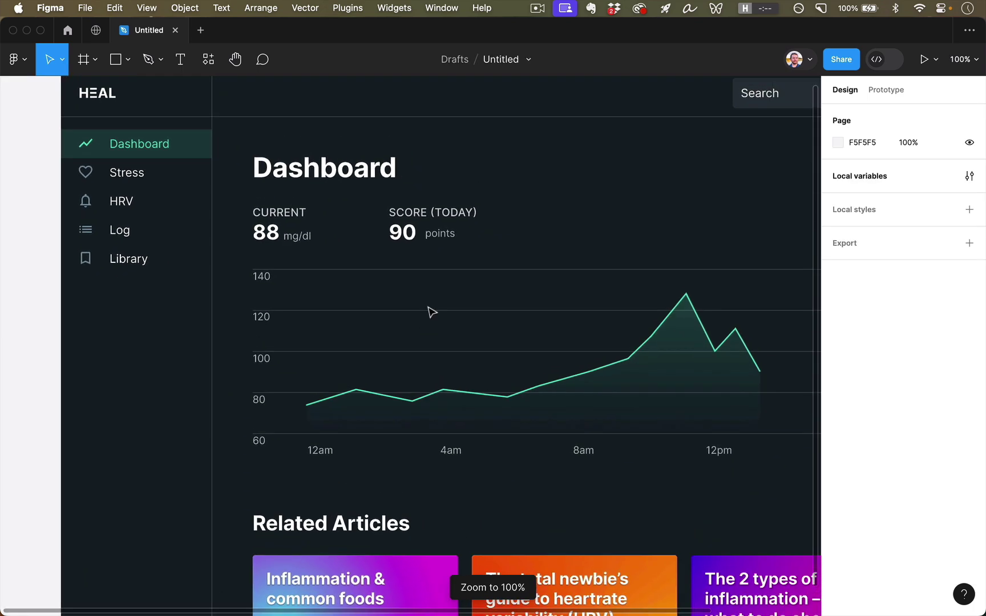
left_click(301, 243)
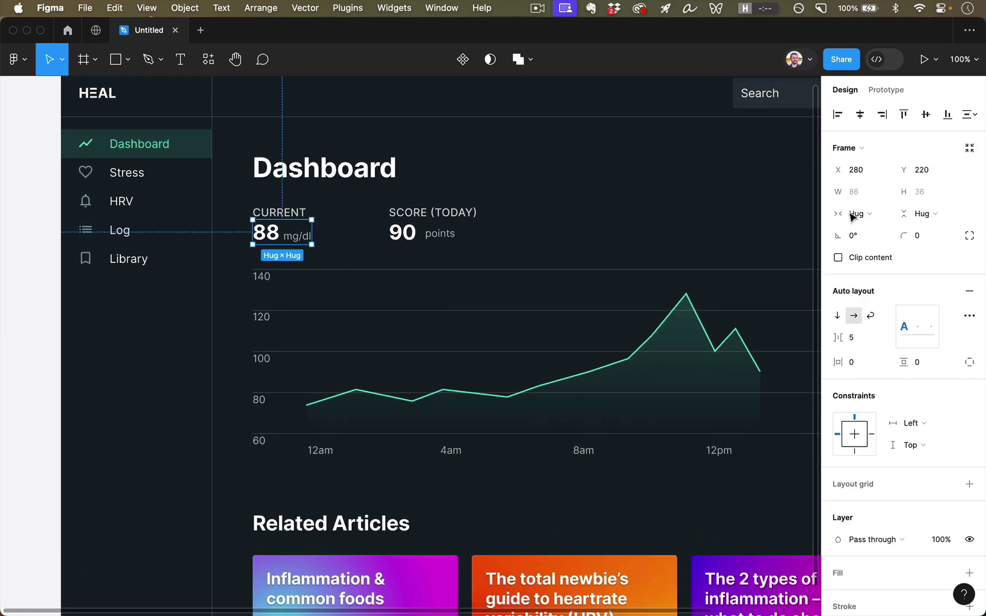
left_click(857, 341)
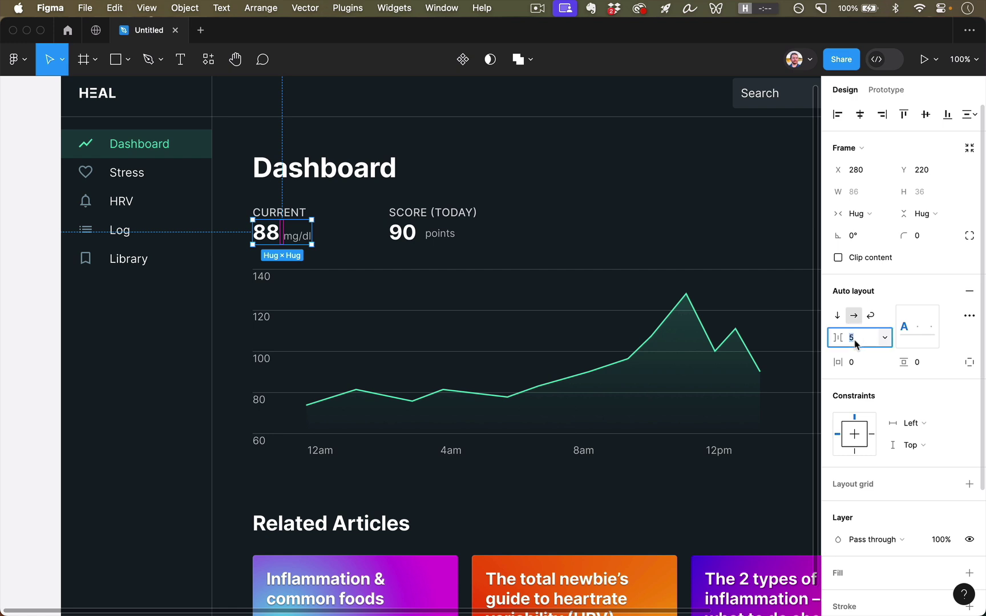
key("Up")
key("Up")
key("Up")
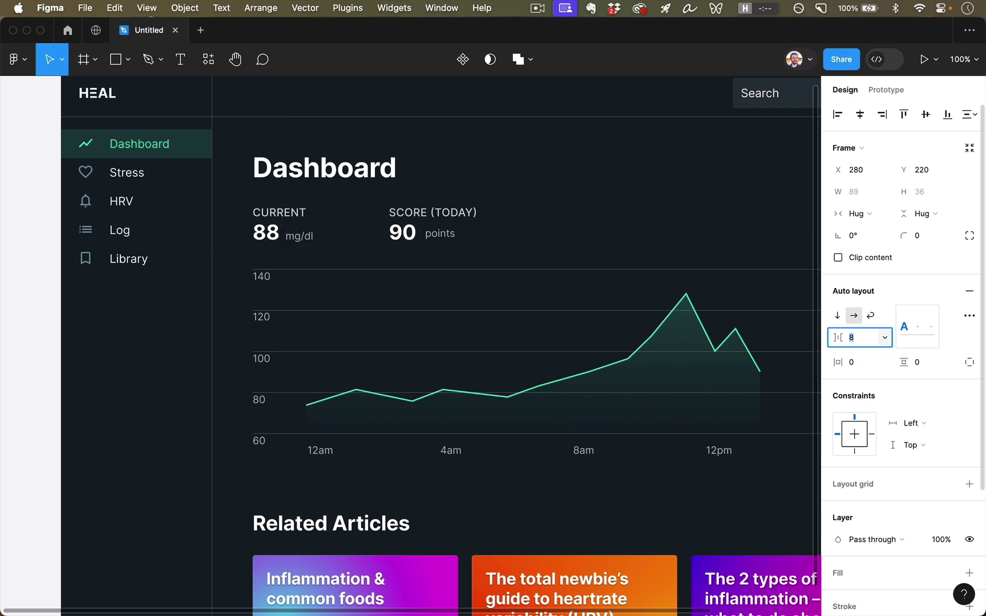
Try a vertical layout on the 88 mg/dl frame, return it to horizontal and turn text baseline alignment back on
key("shift+Up")
key("shift+Down")
left_click(838, 318)
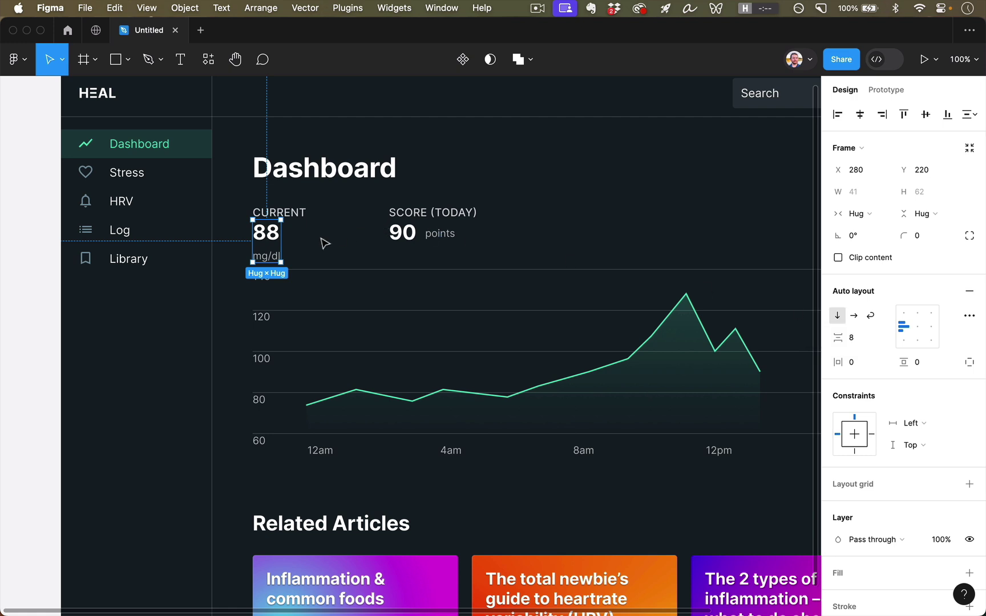
left_click(854, 316)
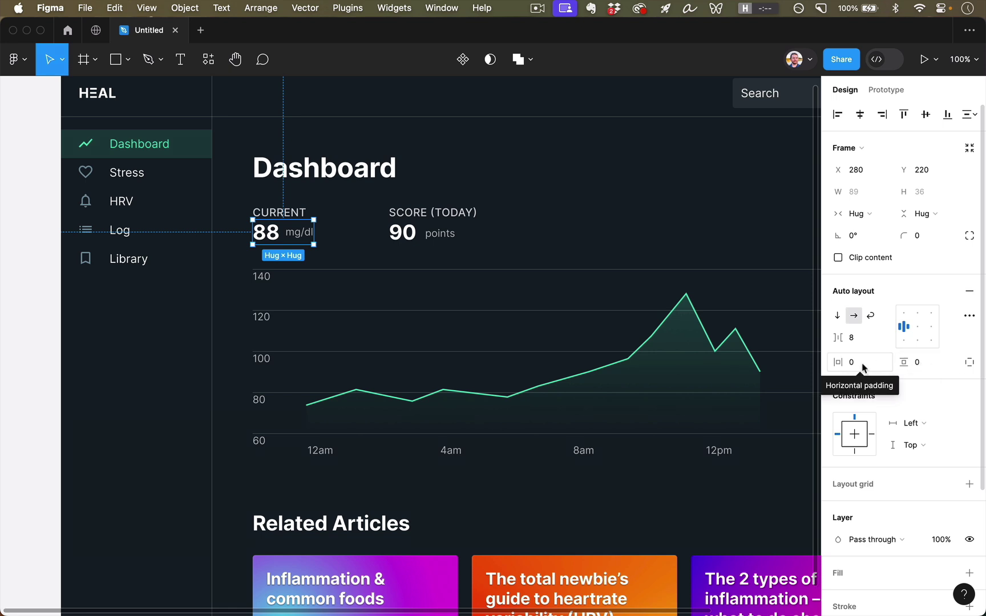
left_click(968, 321)
left_click(806, 476)
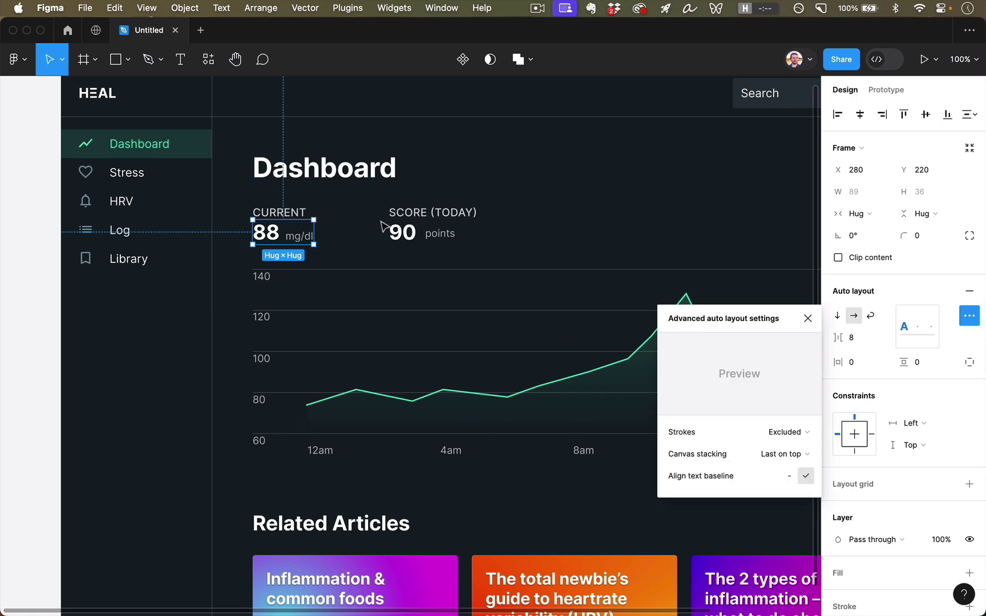
Put the 90 and its points label in a horizontal auto layout frame with text baseline alignment turned on
left_click(375, 224)
left_click_drag(365, 219, 461, 275)
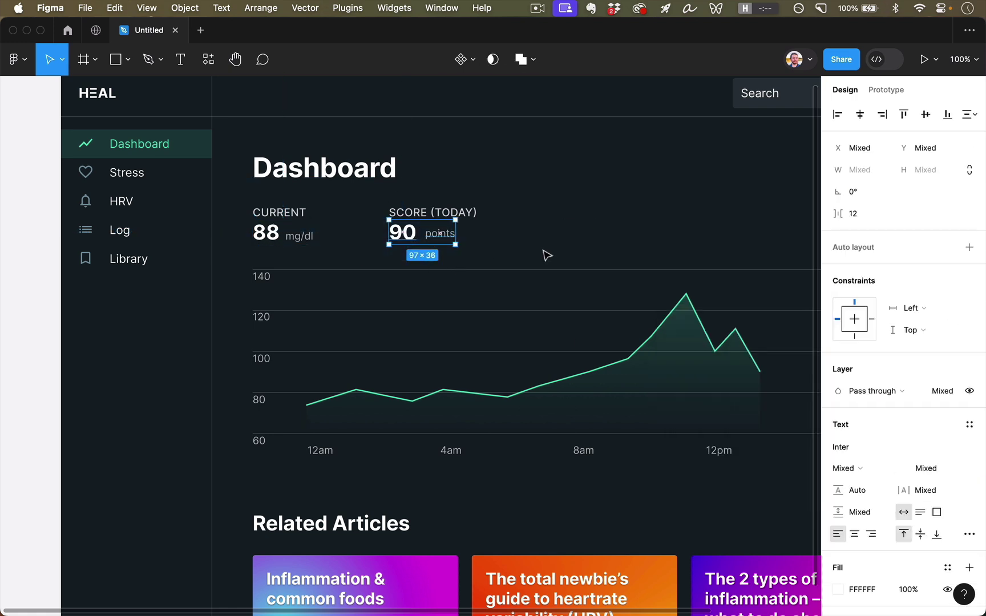
key("shift+a")
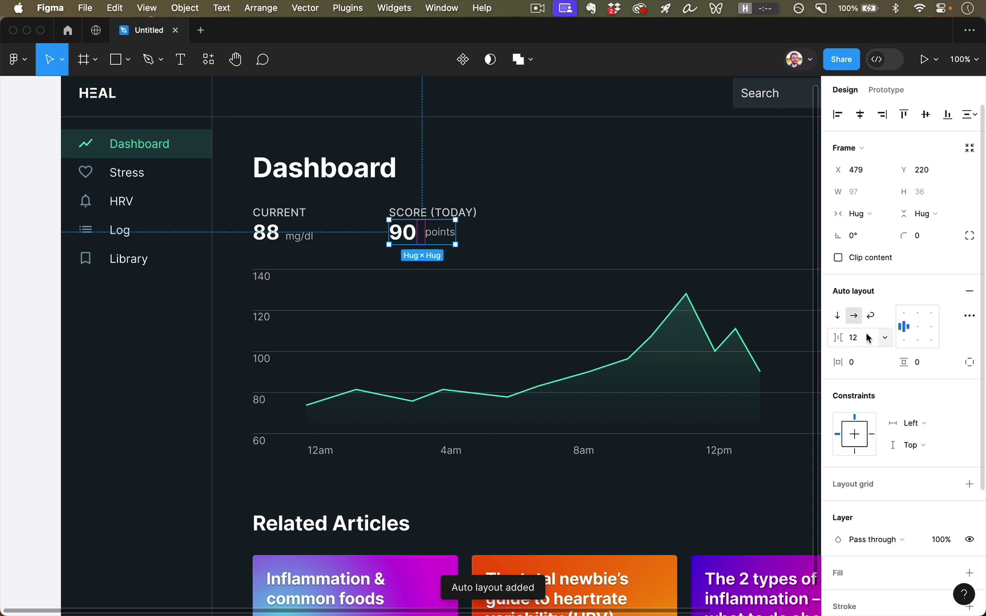
left_click(970, 315)
left_click(806, 476)
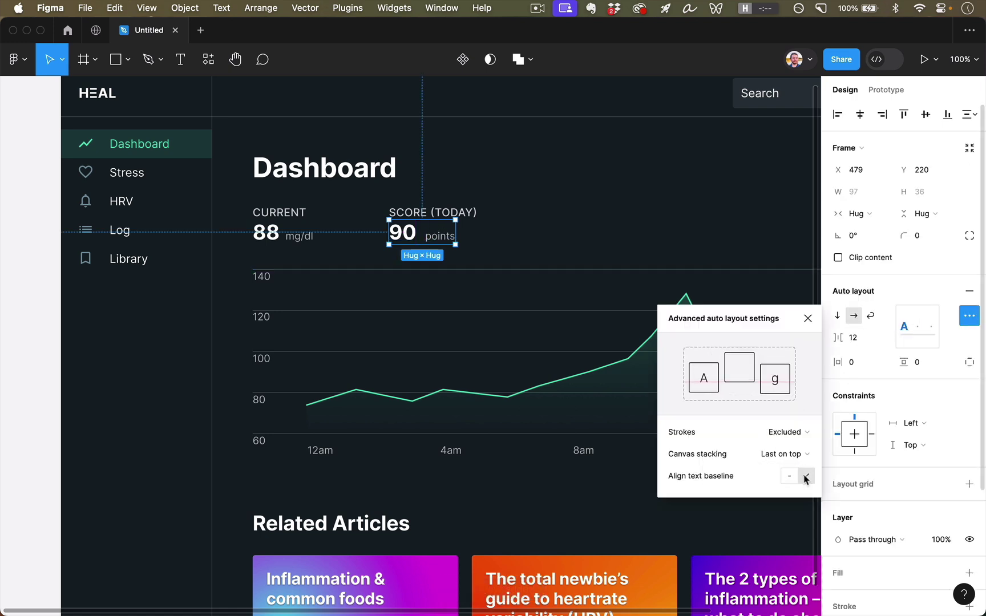
Set the spacing between the 90 and the points label to 8 and deselect the frame
left_click(854, 339)
type("8")
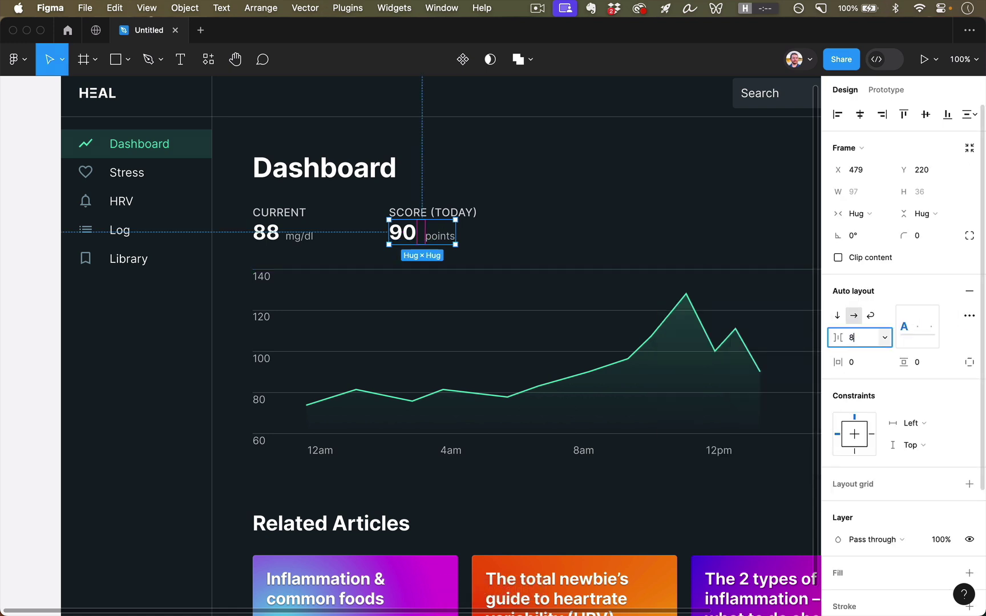
key("Return")
key("Escape")
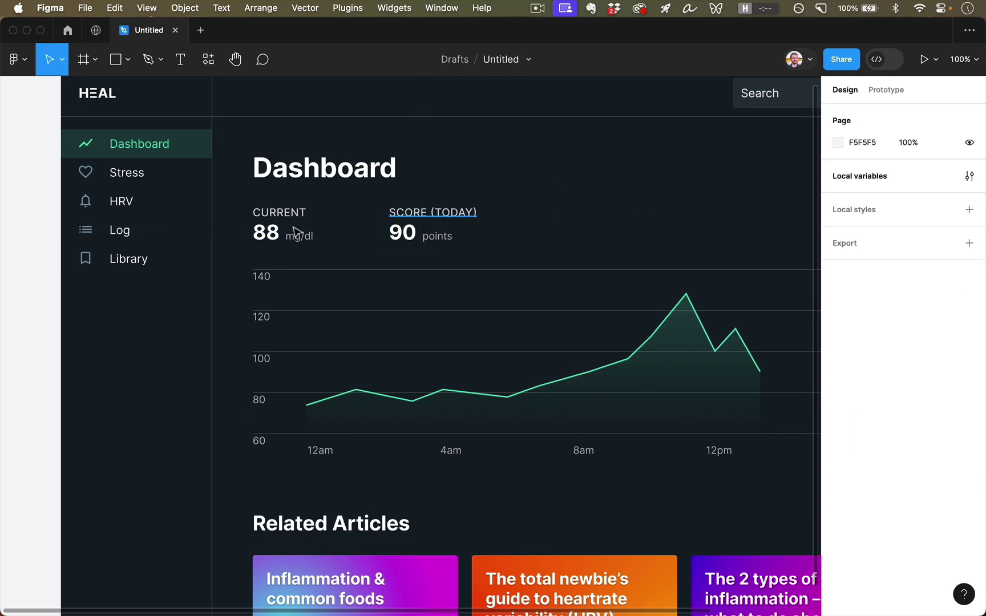
Combine the CURRENT label and the 88 mg/dl frame in a vertical auto layout frame
left_click_drag(239, 203, 339, 255)
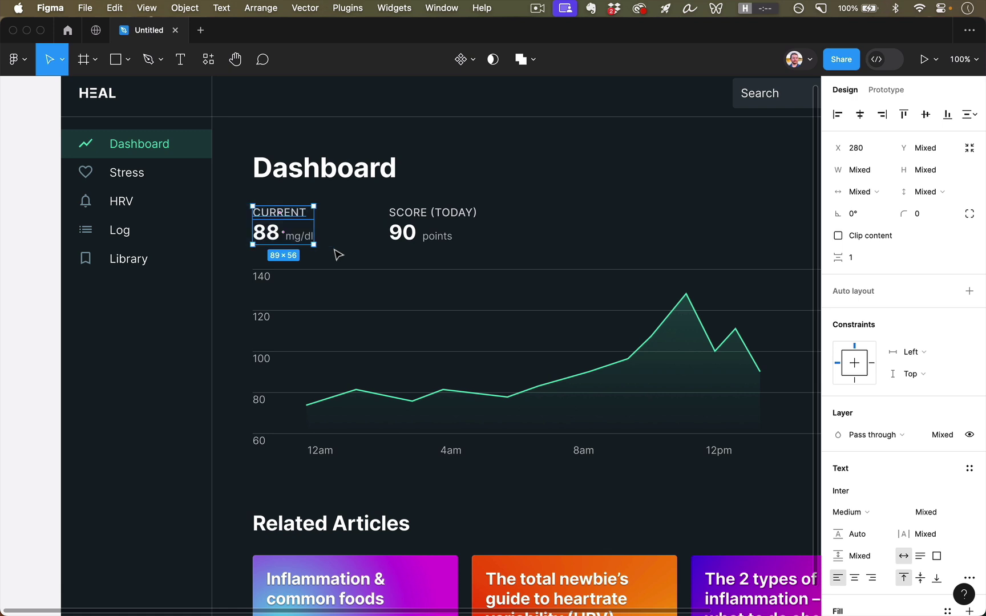
key("shift+a")
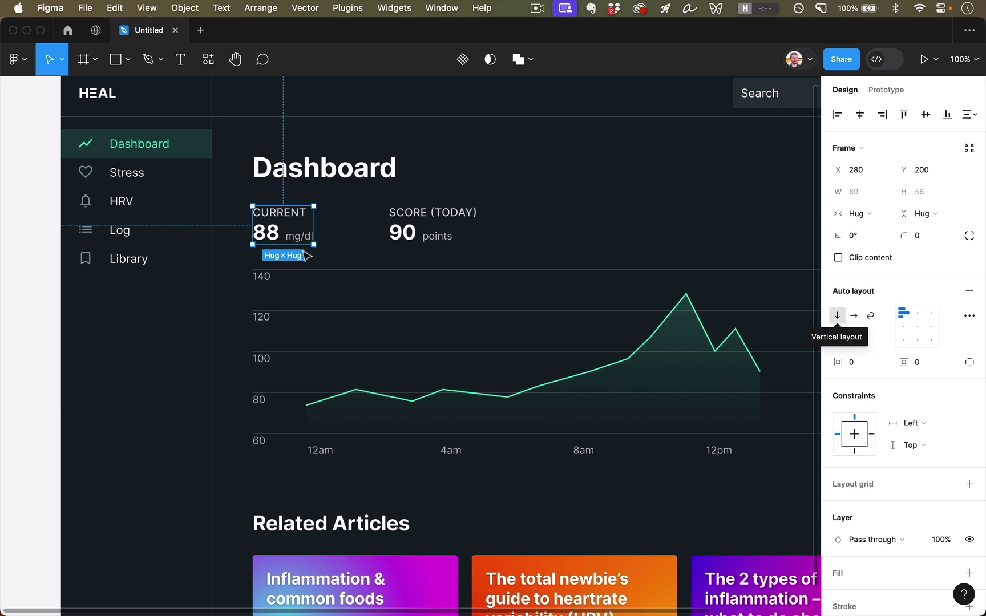
left_click(838, 323)
Try adding the text ASDF below CURRENT inside its label to test the stack, and undo it
double_click(283, 215)
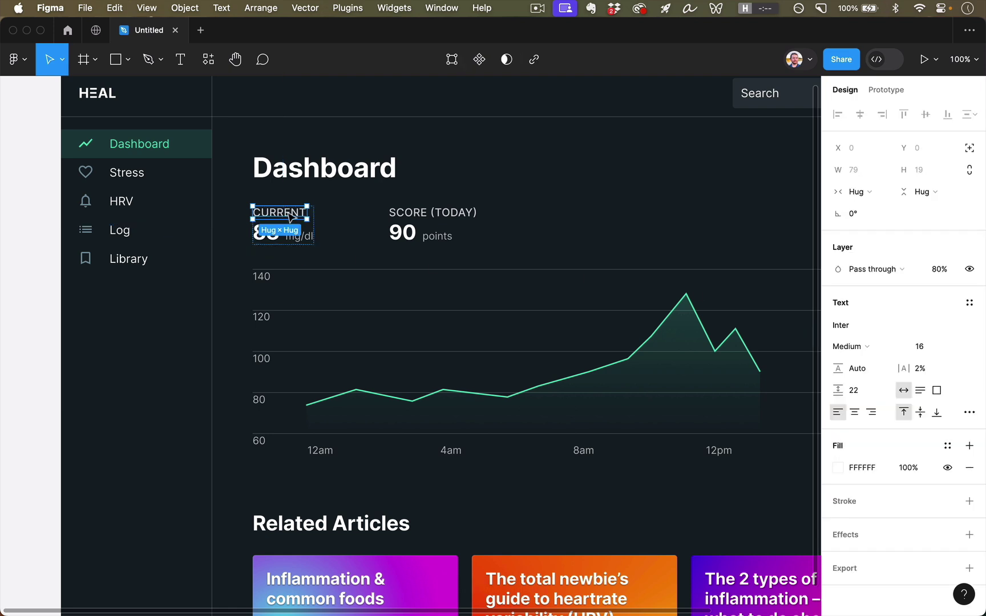
key("Right")
key("Return")
type("ASDF")
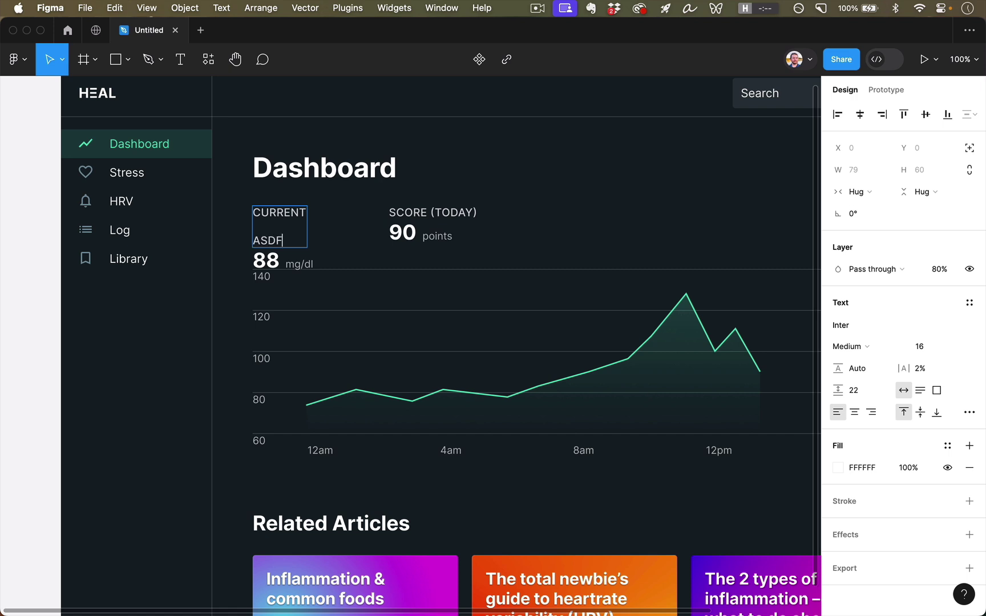
key("super+z")
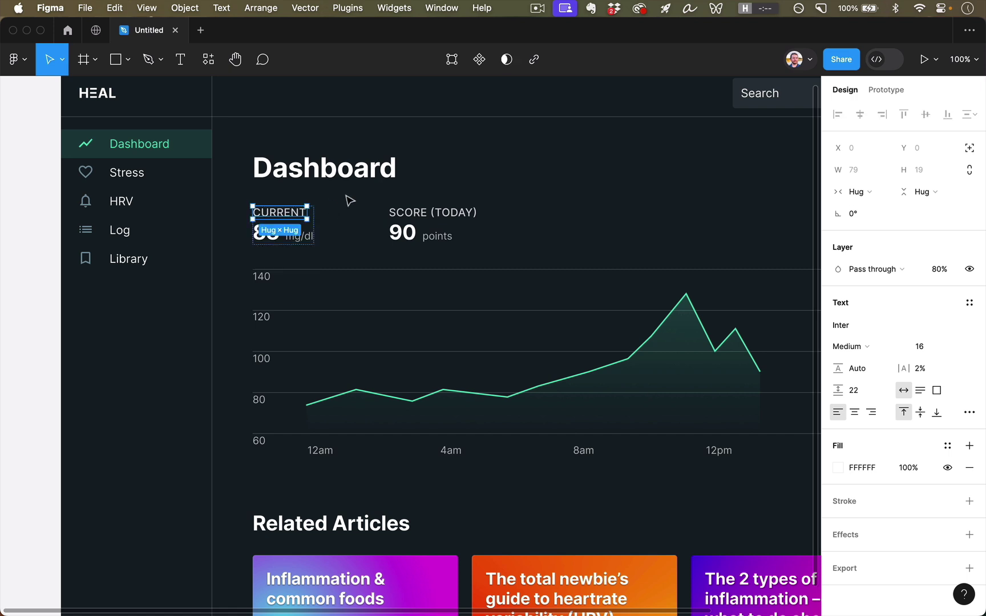
Combine the SCORE (TODAY) label and the 90 points frame in a vertical auto layout frame
left_click(353, 200)
left_click_drag(356, 205, 471, 269)
key("shift+a")
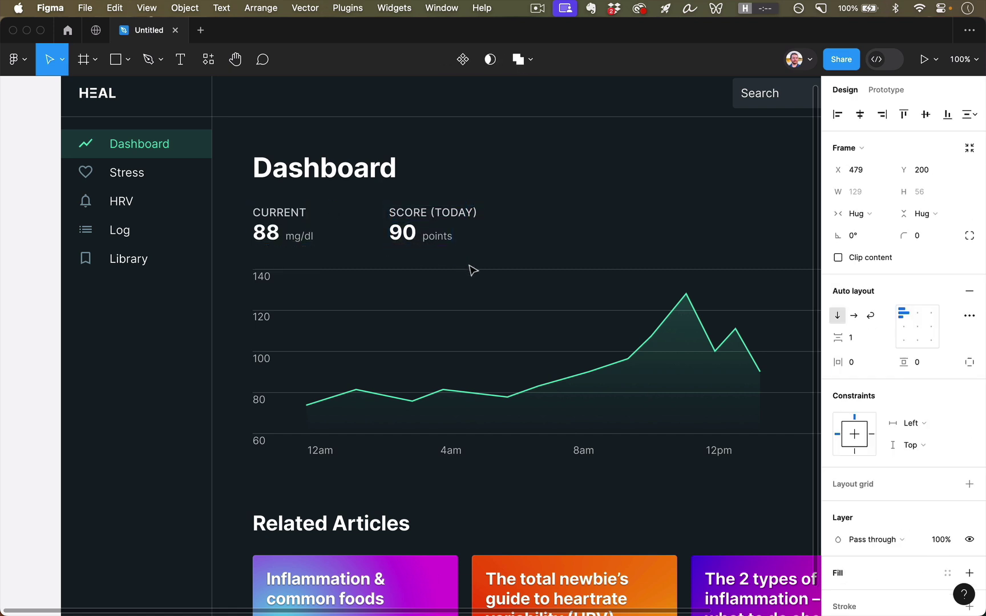
Set the vertical spacing inside both the CURRENT and SCORE (TODAY) stacks to 0, trying a gap of 4 first
left_click(533, 251)
left_click_drag(533, 251, 250, 202)
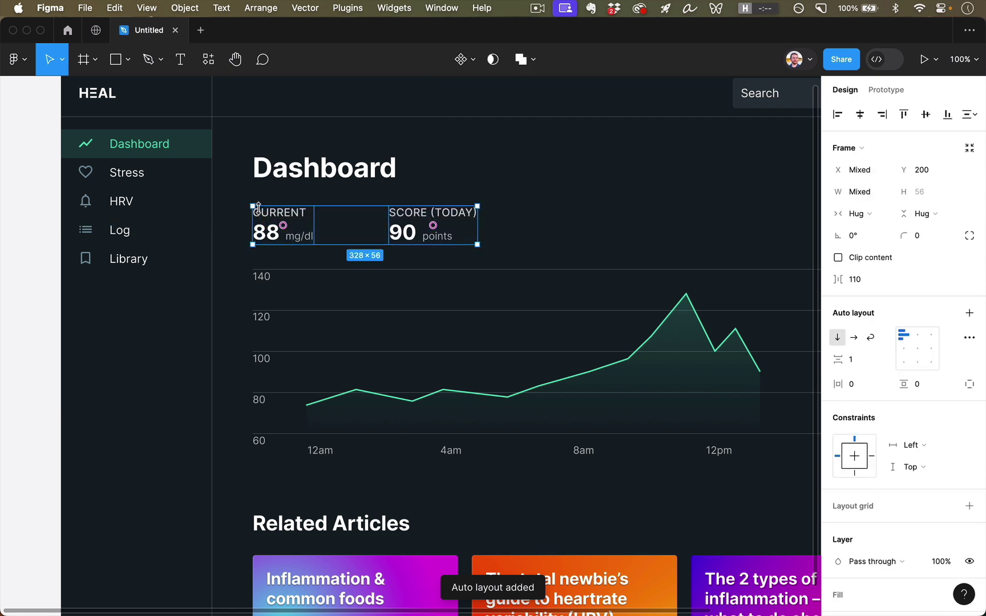
left_click(854, 361)
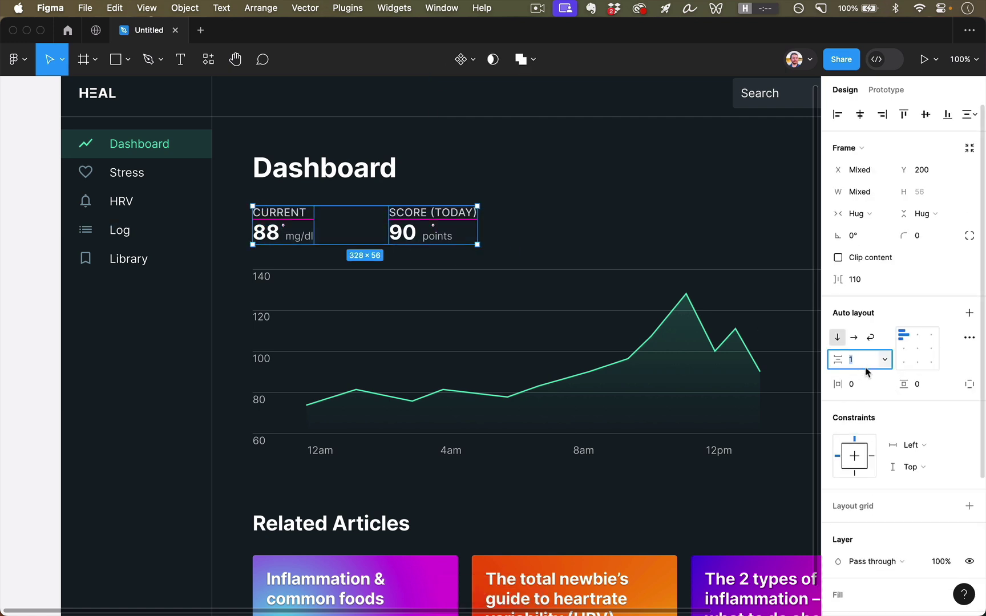
key("Up")
key("Up")
key("Up")
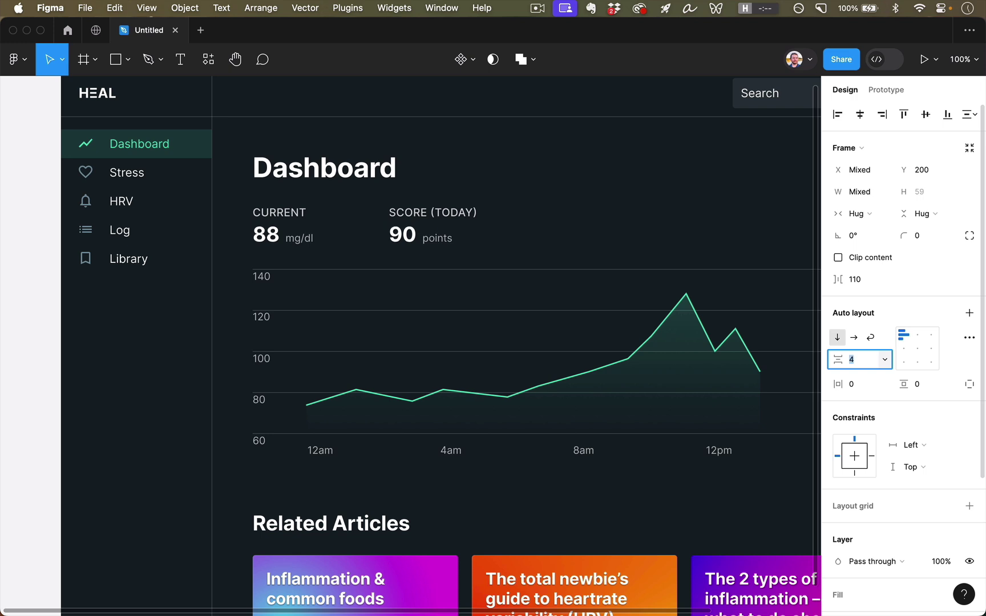
key("Down")
key("Down")
key("Down")
key("Down")
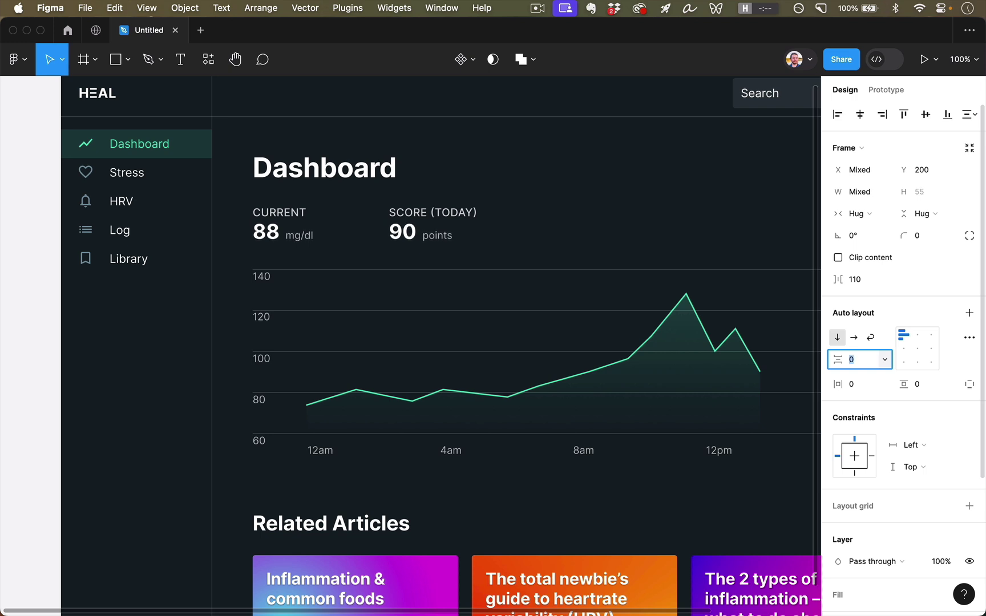
left_click(569, 244)
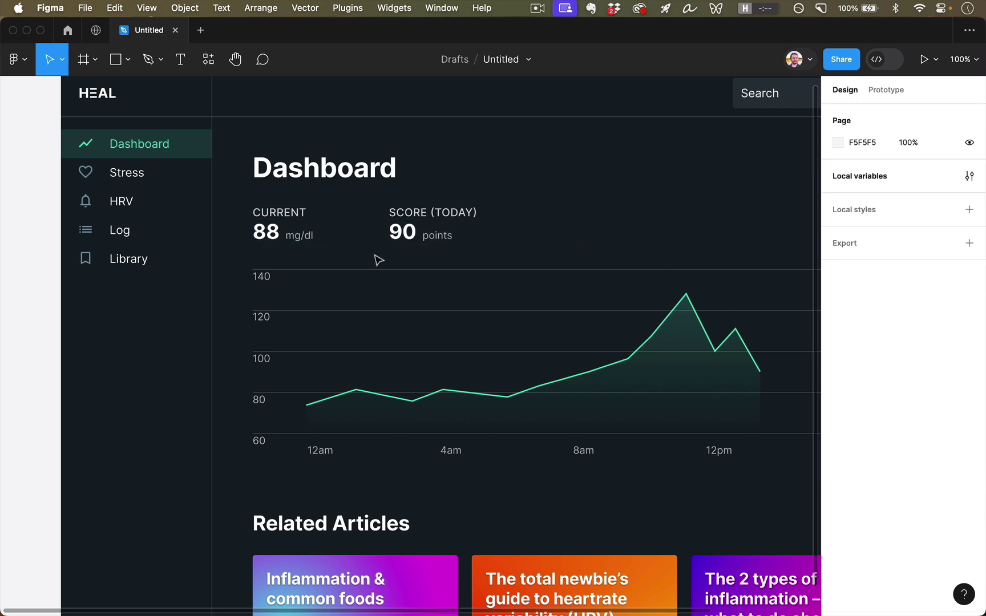
Wrap the CURRENT and SCORE (TODAY) stacks in one horizontal auto layout frame with a gap of 72
left_click_drag(227, 195, 440, 245)
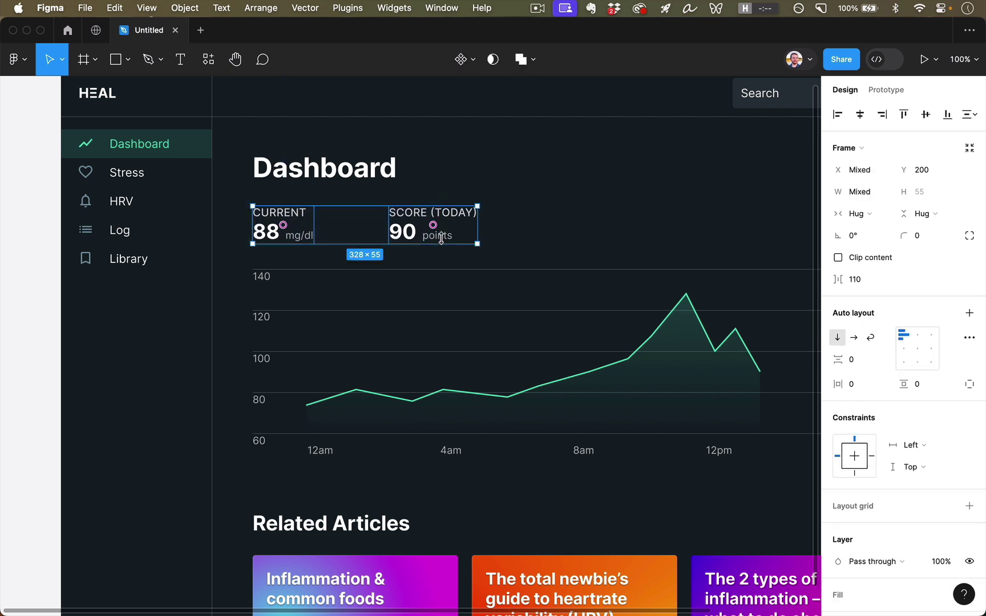
key("shift+a")
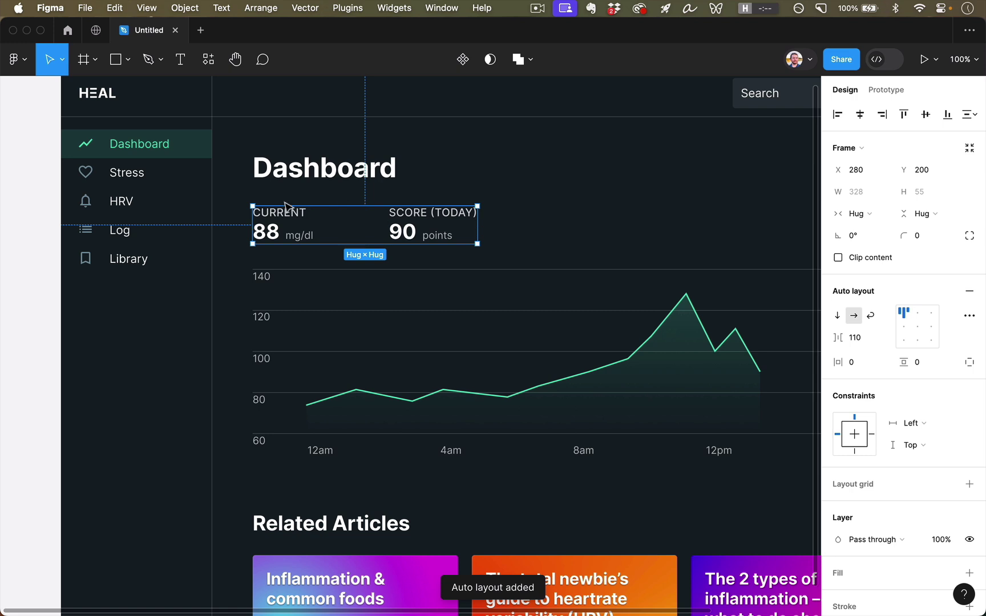
left_click(854, 338)
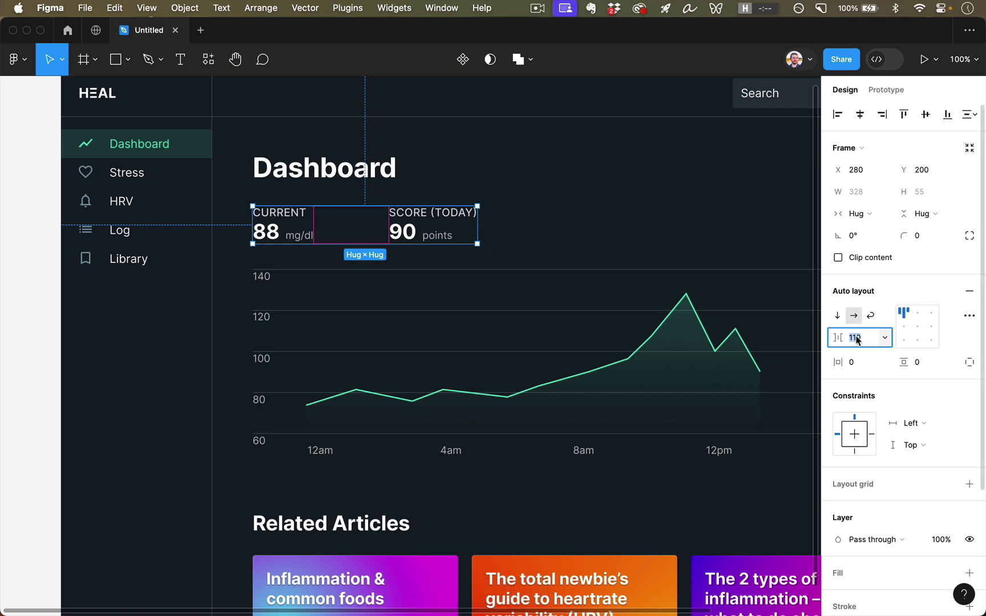
type("80")
key("Return")
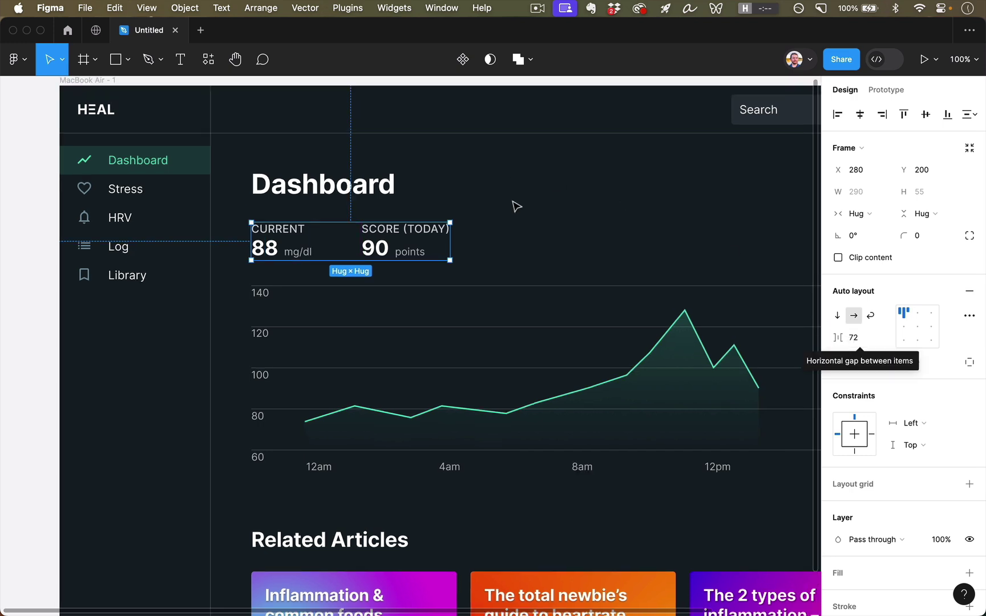
left_click(522, 216)
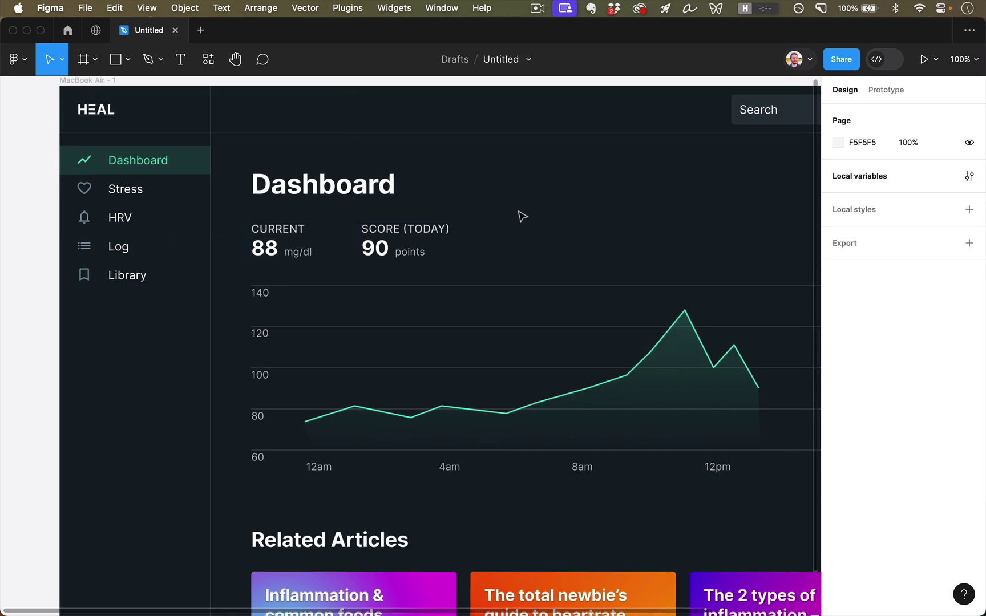
Try grouping the Dashboard heading with the stats frame, ungroup them and clear the selection
left_click(437, 246)
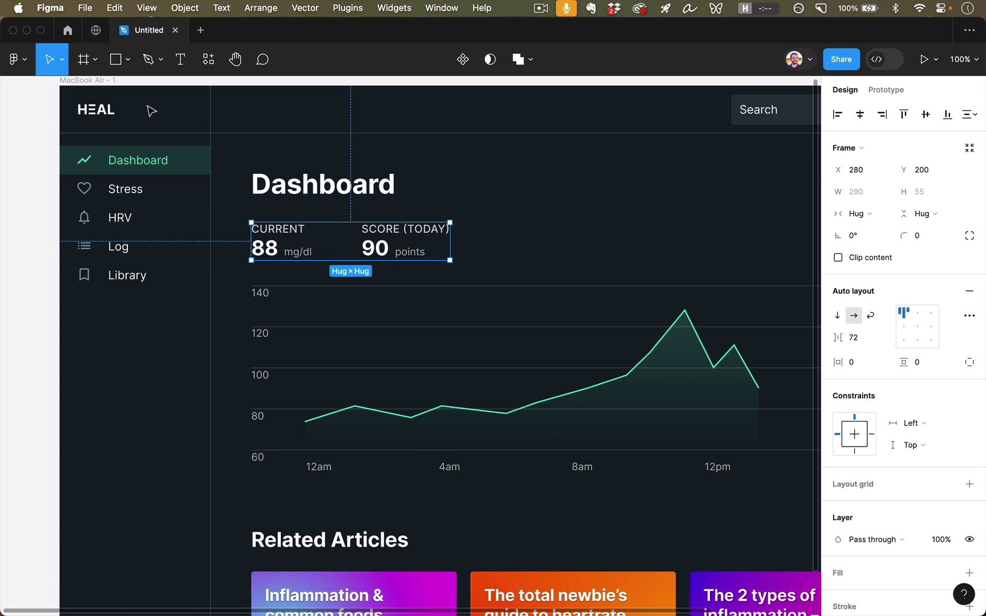
left_click(91, 80)
left_click(289, 244)
left_click(373, 197, "shift")
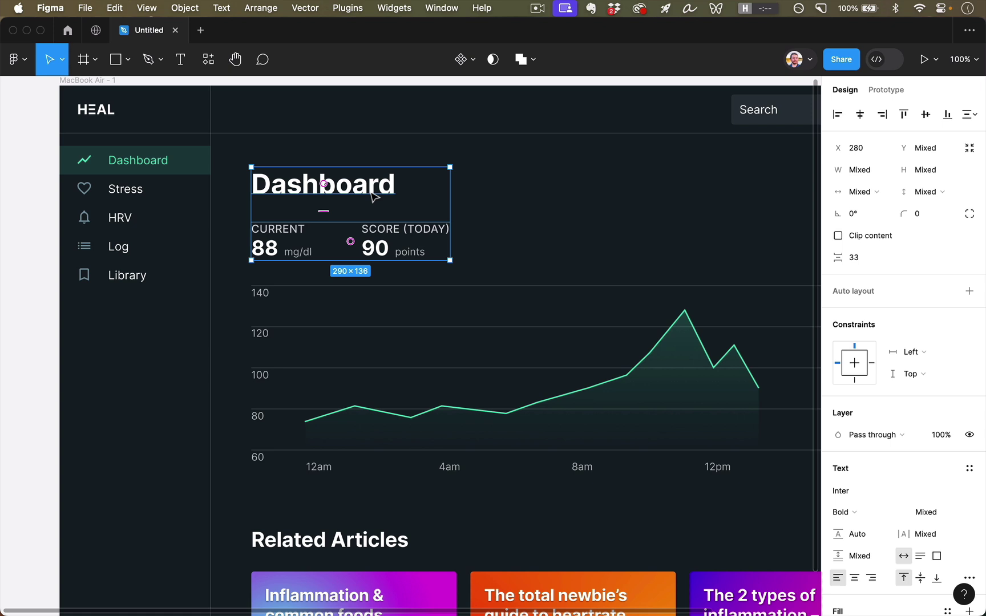
key("super+g")
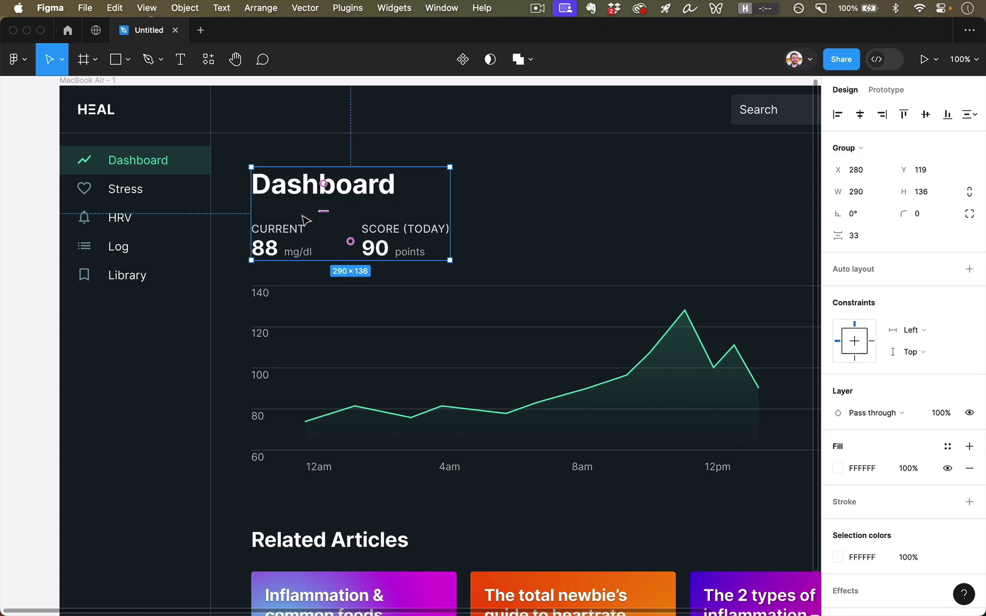
key("shift+super+g")
left_click(525, 228)
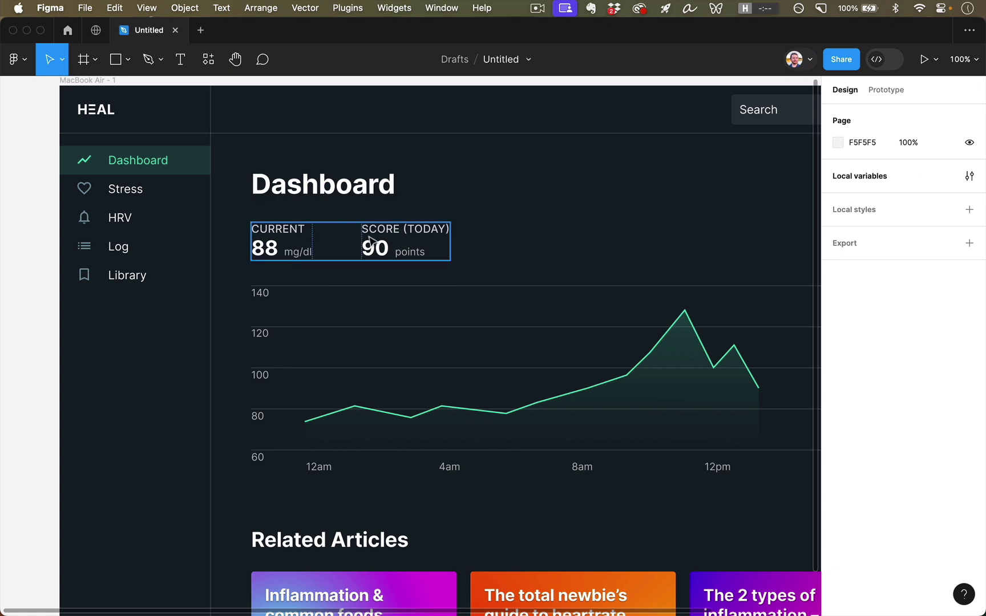
Examine the stats frame's nested layers by stepping the selection down to its text layers and back up to the outer frame
left_click(397, 244)
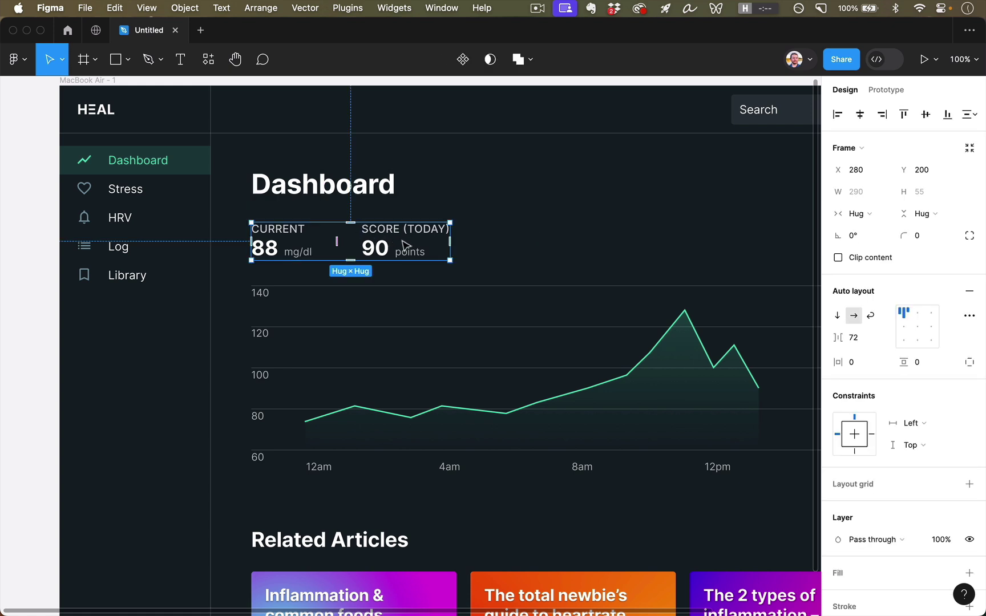
key("Return")
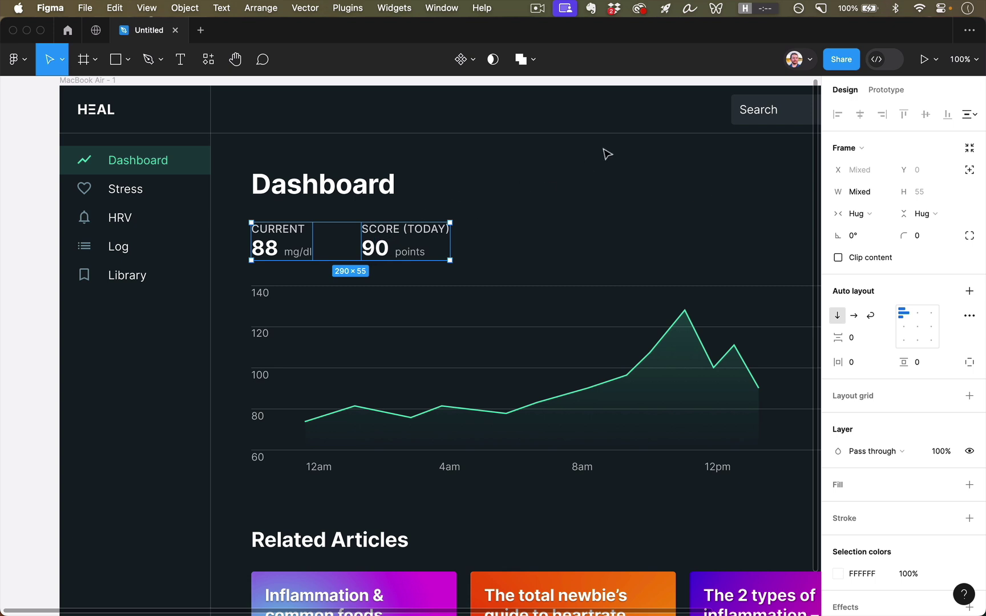
key("Return")
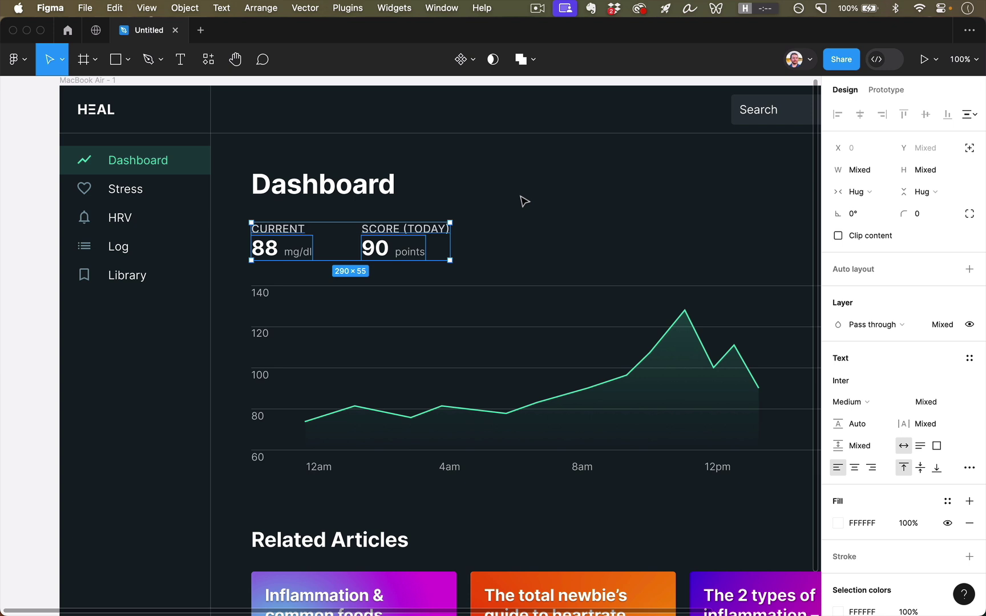
key("alt+1")
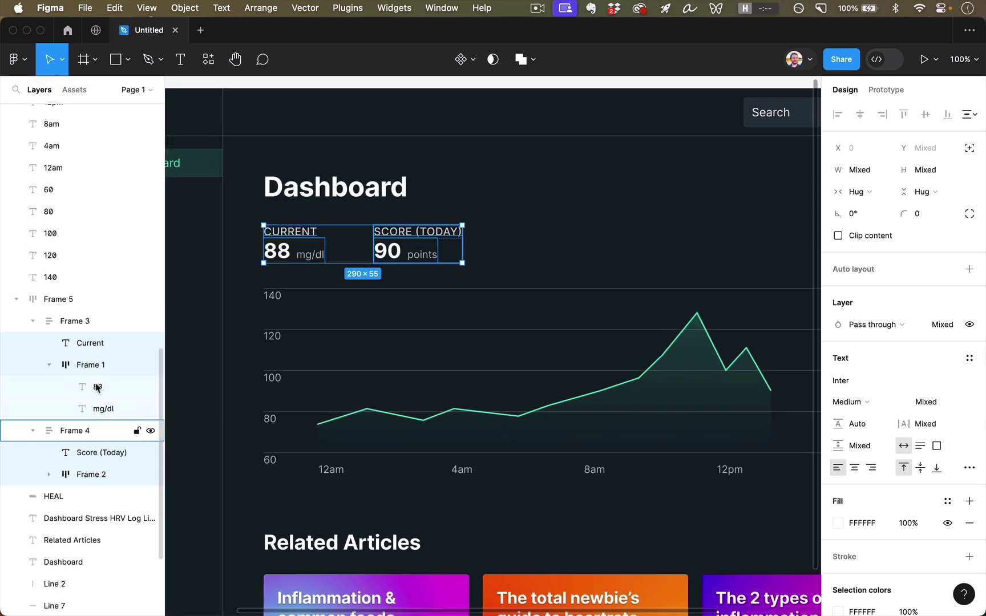
key("Return")
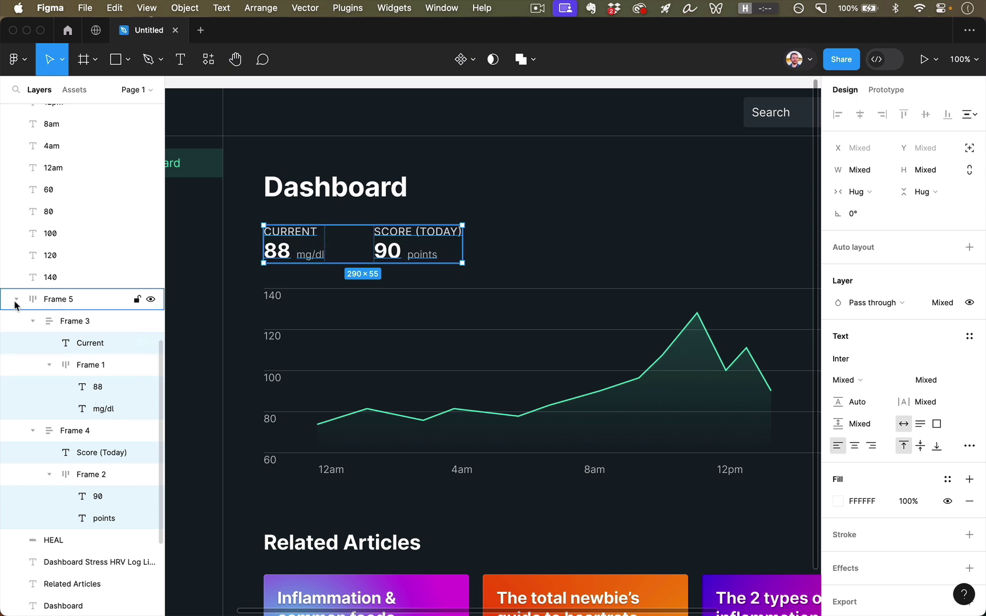
key("shift+Return")
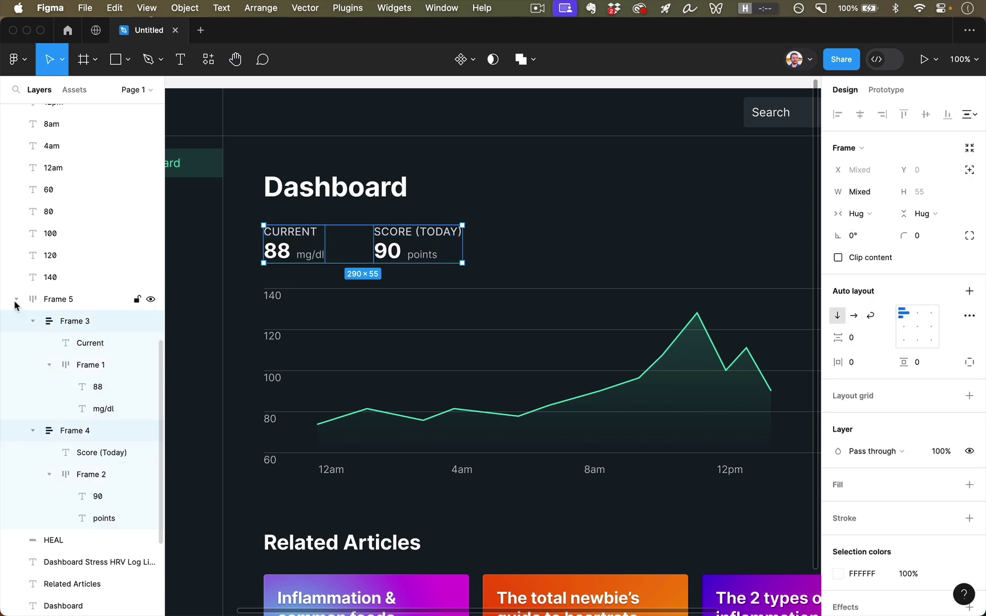
key("shift+Return")
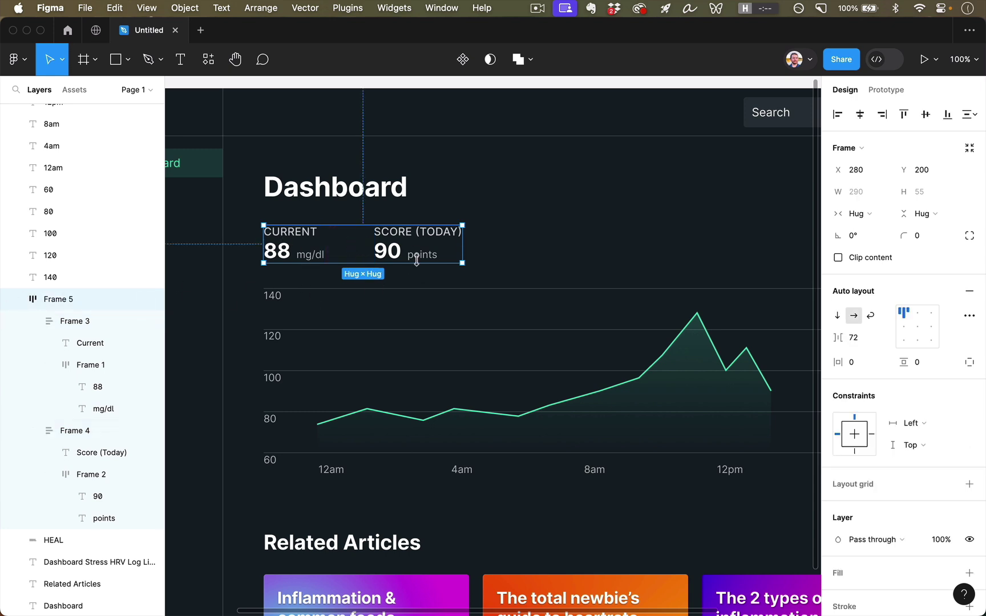
Examine the SCORE (TODAY) stack's nesting by selecting its texts directly and by stepping down from the outer stats frame
left_click(571, 183)
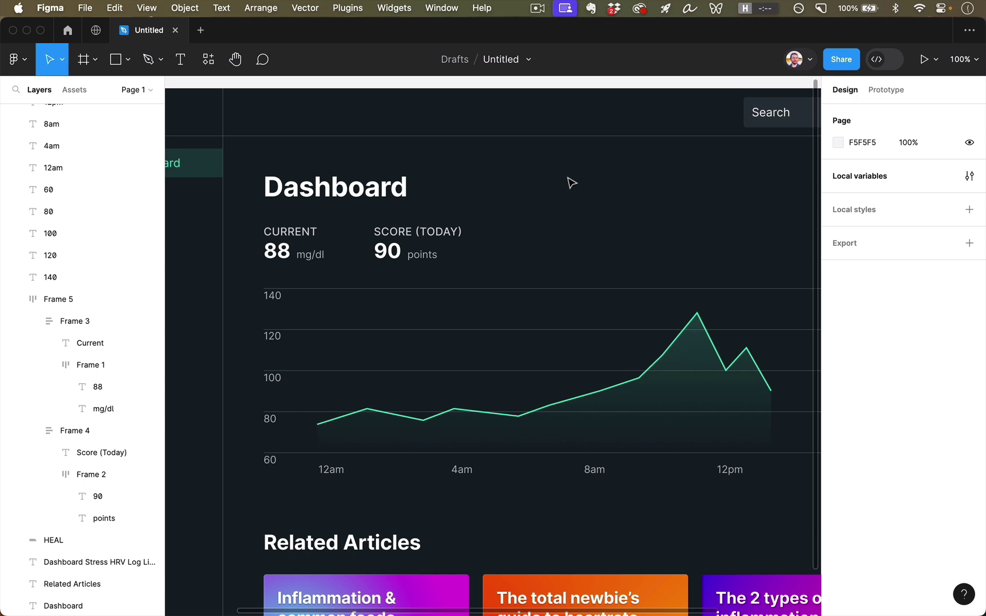
left_click(411, 235, "super")
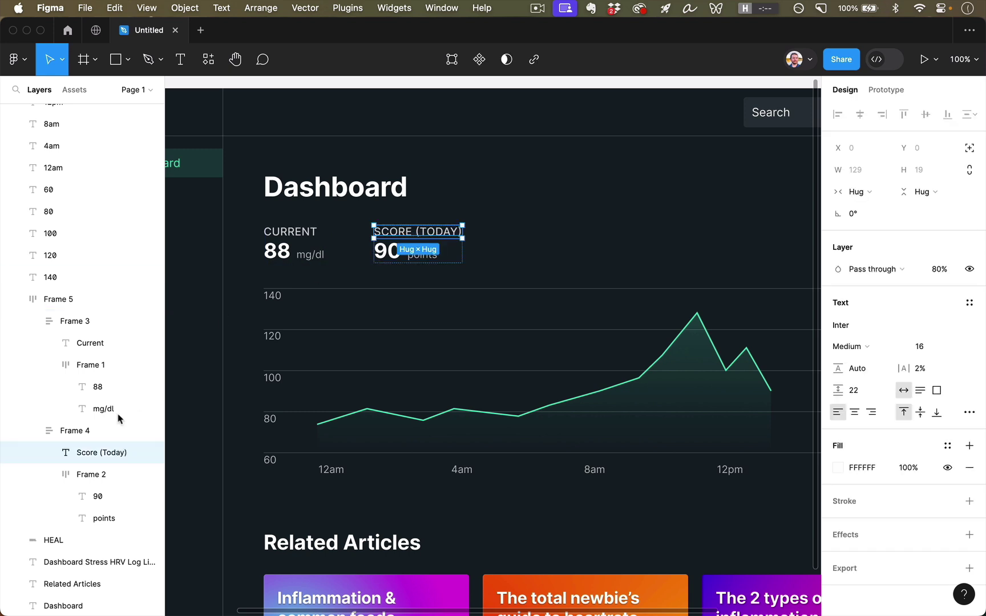
left_click(386, 246, "super")
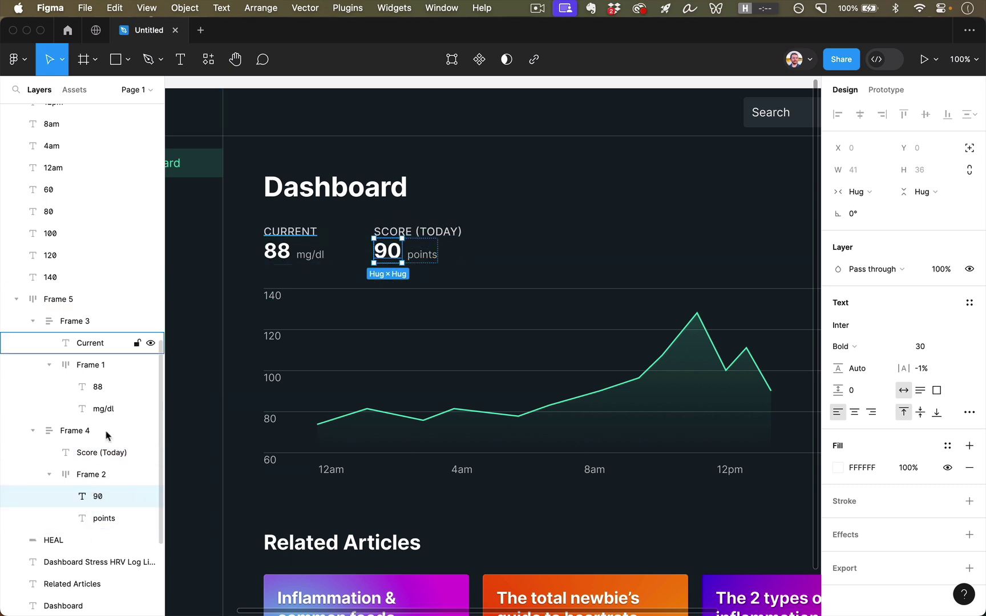
left_click(571, 240)
left_click(427, 234)
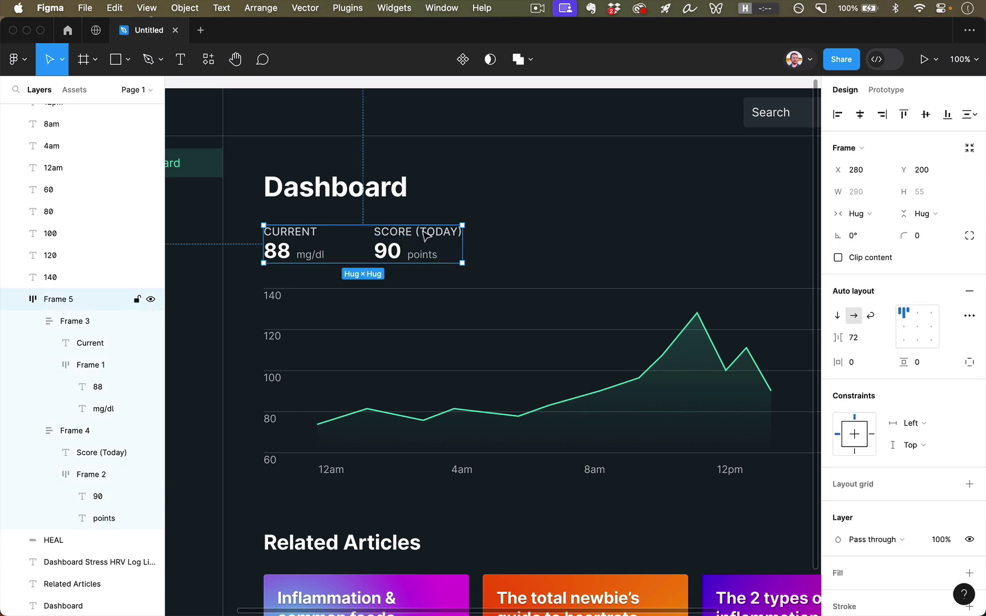
left_click(435, 239)
left_click(395, 250)
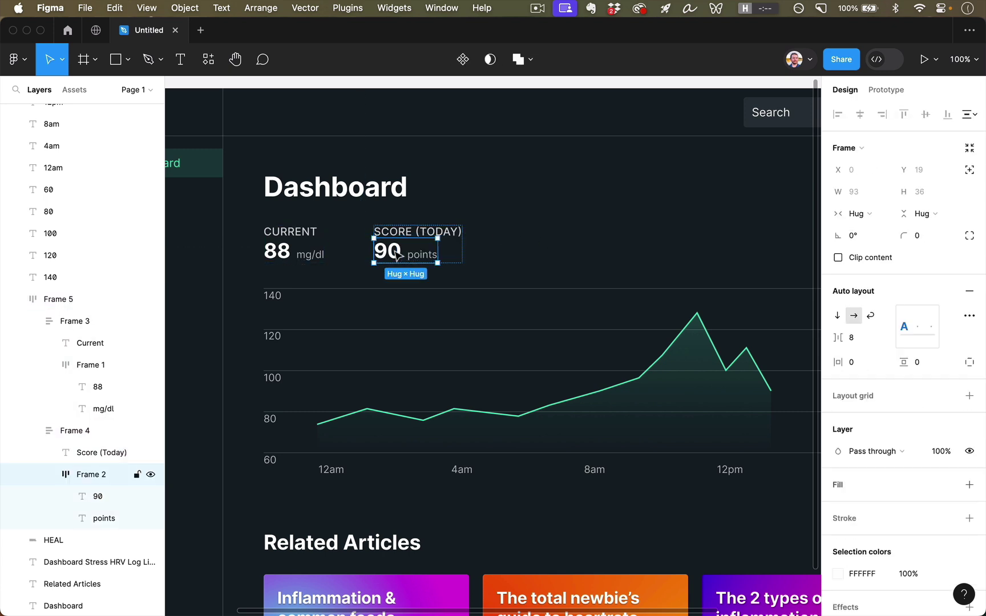
left_click(392, 257)
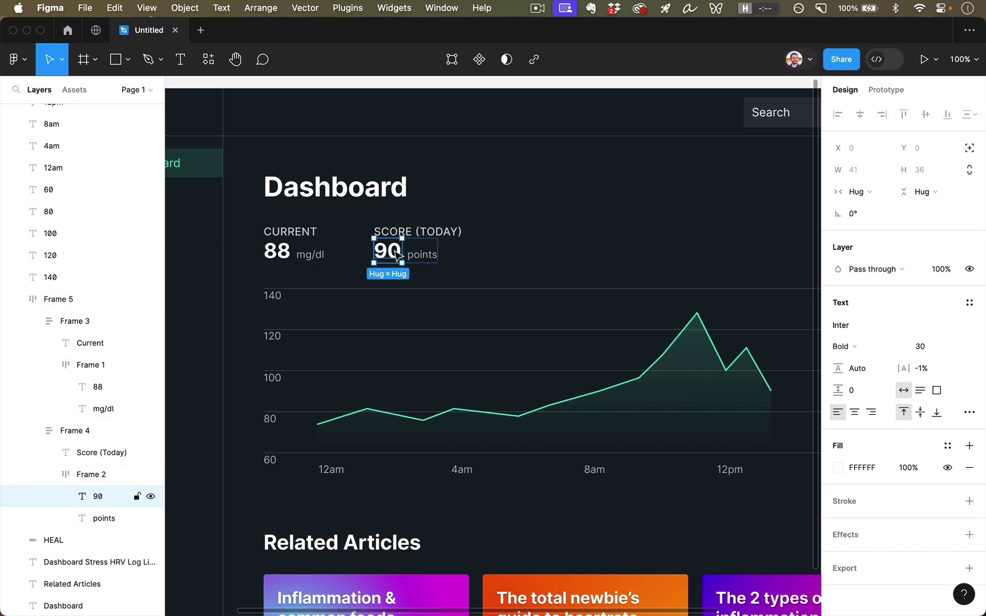
left_click(526, 239)
left_click(395, 255)
left_click(544, 212)
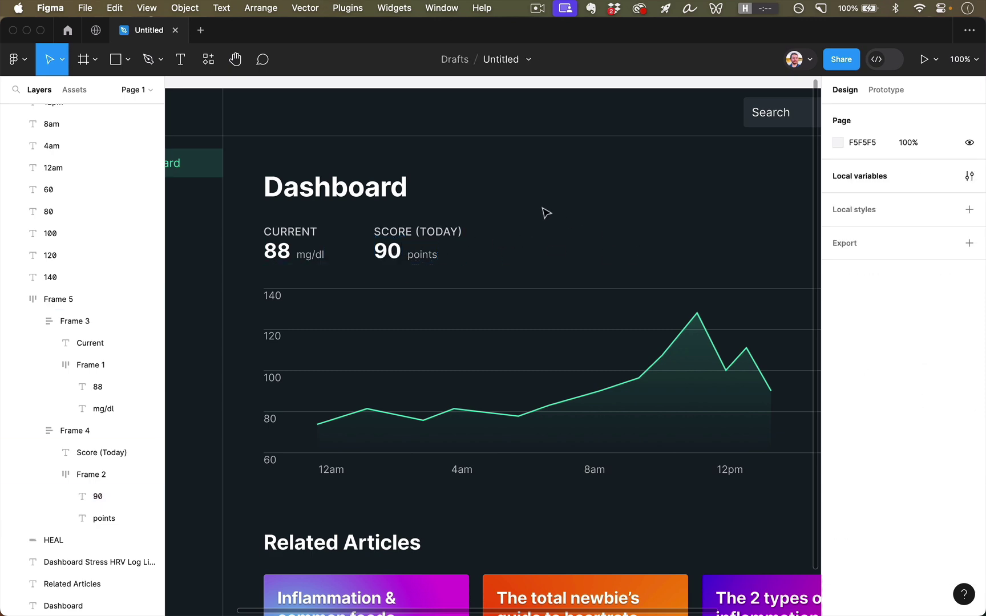
Hide the layers sidebar and add auto layout to each of the three Related Articles cards
key("super+backslash")
scroll(546, 213, "down", 6)
scroll(546, 213, "right", 5)
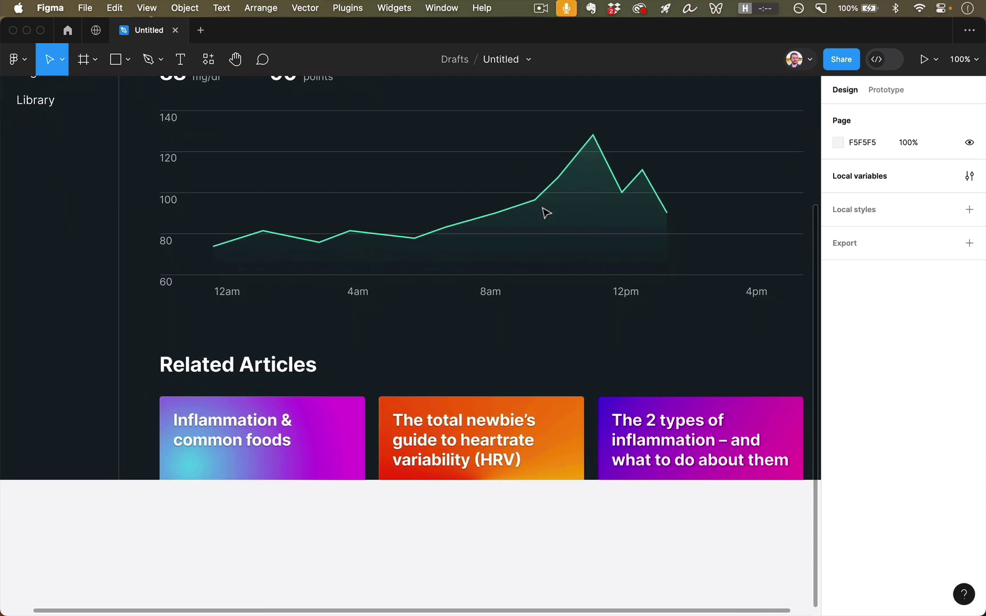
scroll(546, 212, "up", 5)
scroll(545, 212, "right", 1)
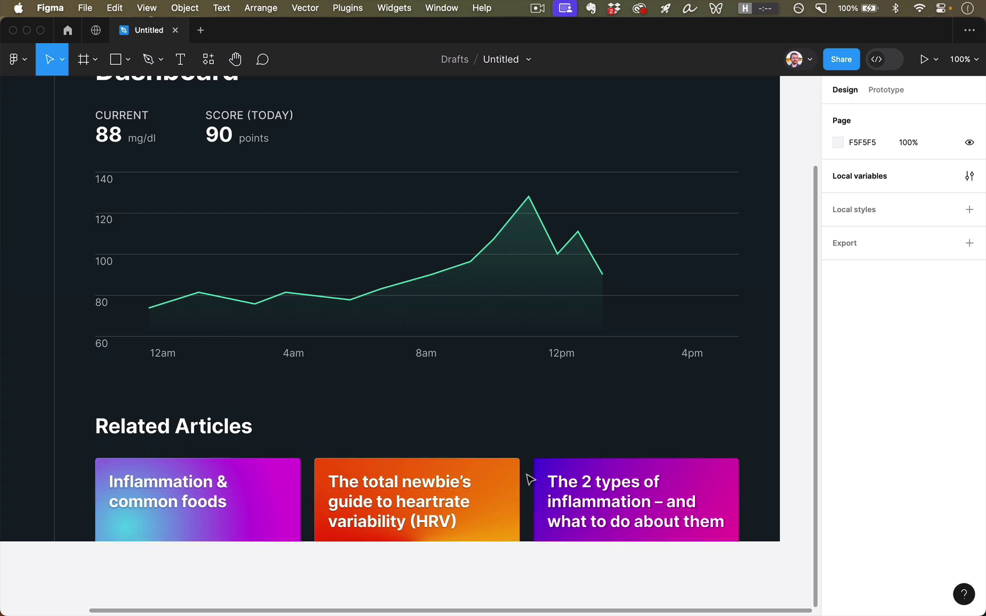
scroll(264, 466, "up", 3)
scroll(264, 466, "right", 1)
scroll(265, 465, "down", 2)
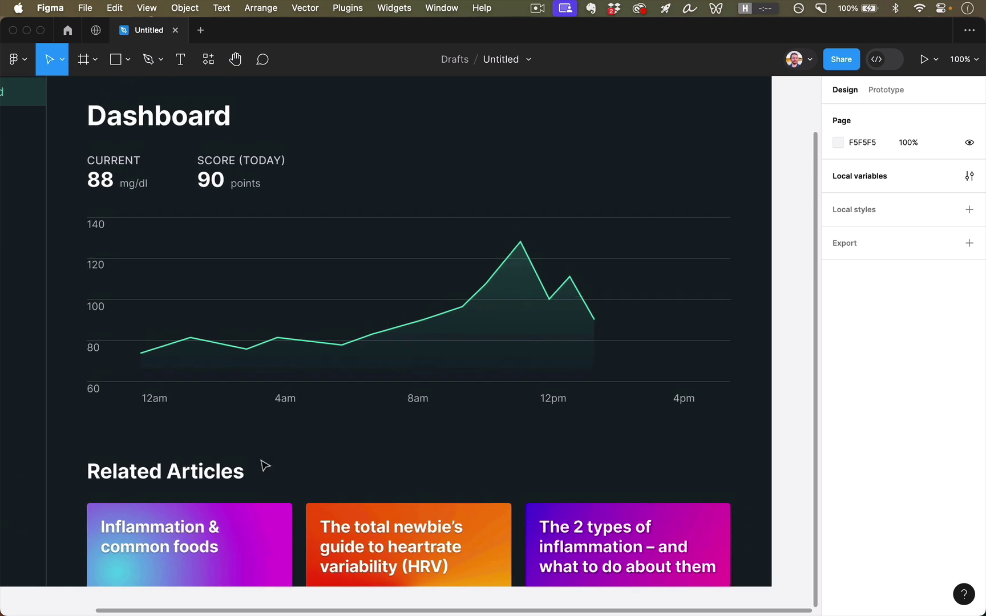
left_click(118, 508)
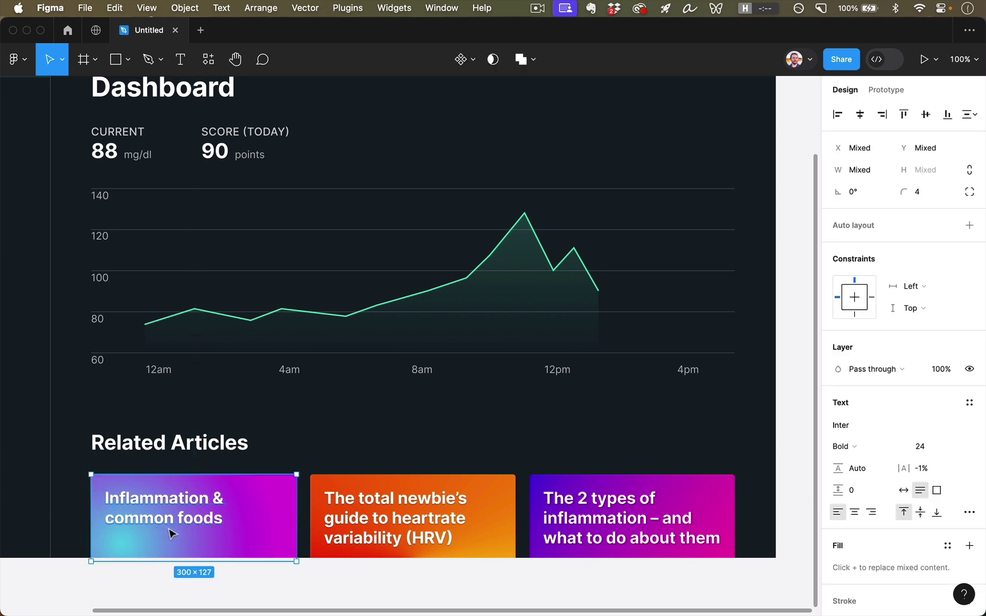
key("shift+a")
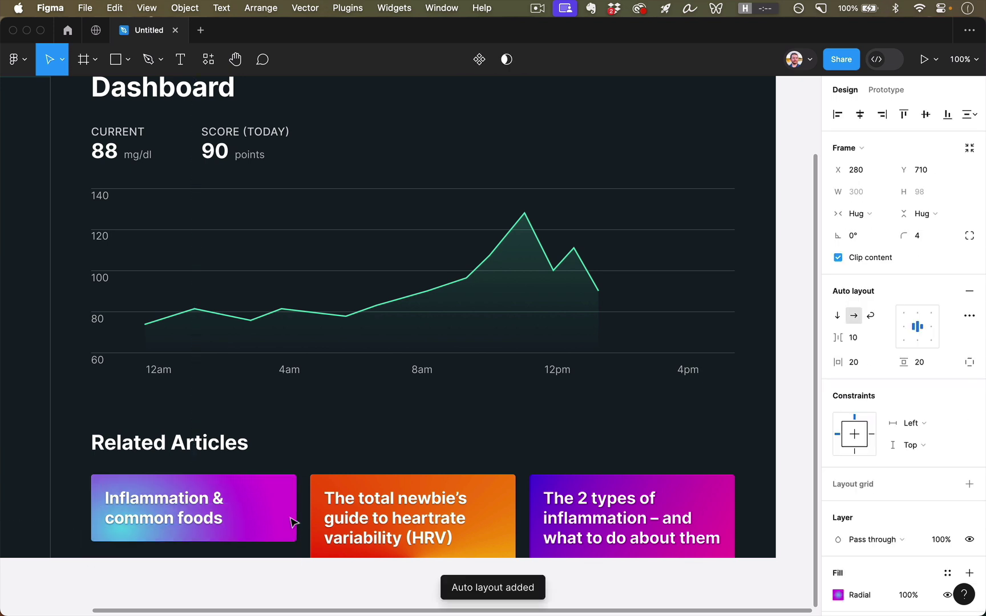
left_click(343, 491)
key("shift+a")
left_click(601, 528)
key("shift+a")
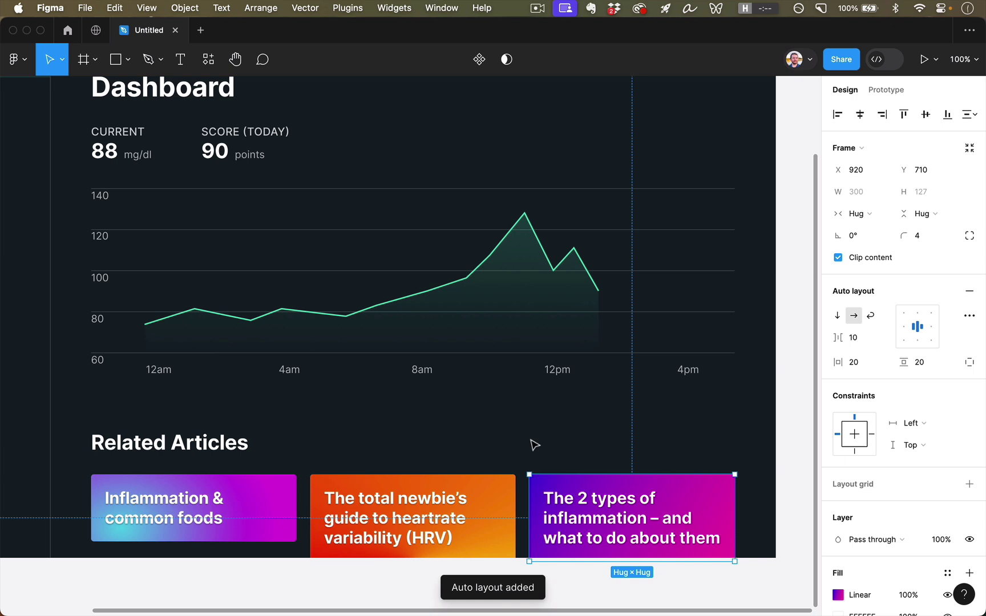
left_click(440, 445)
Check the auto layout padding and sizing of the three article cards
double_click(161, 510)
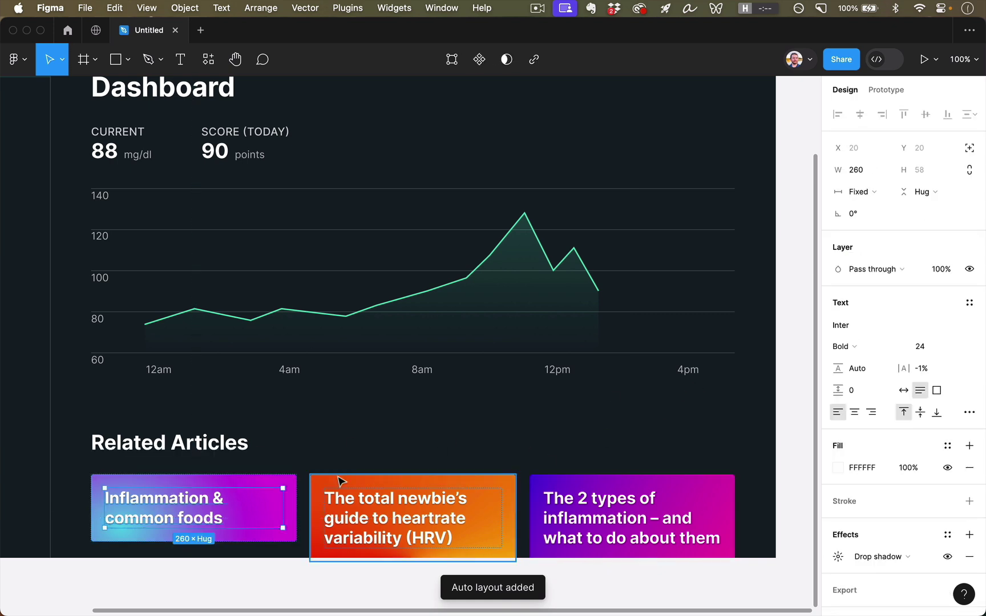
key("Escape")
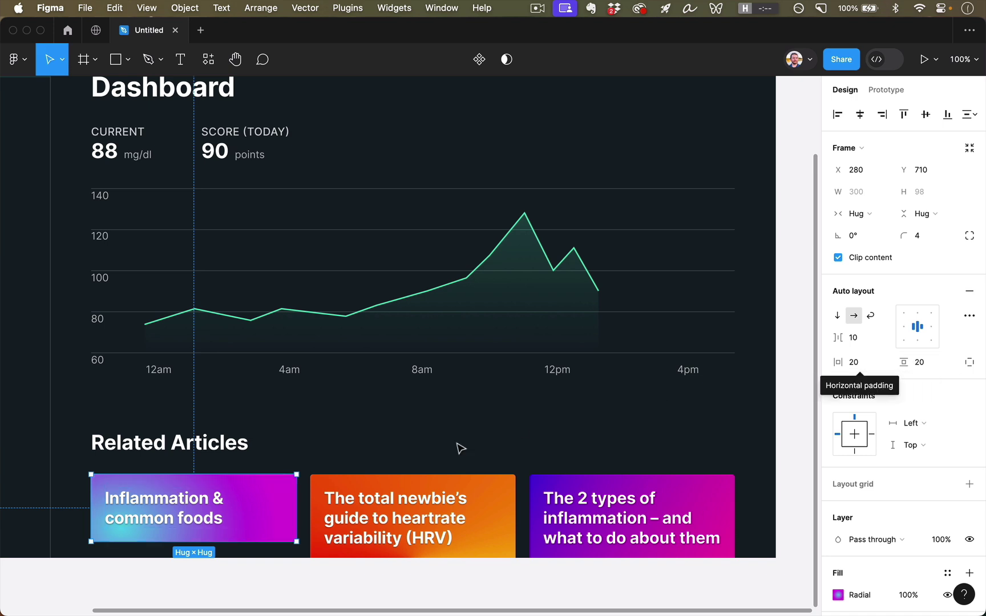
left_click(399, 502)
left_click(586, 505)
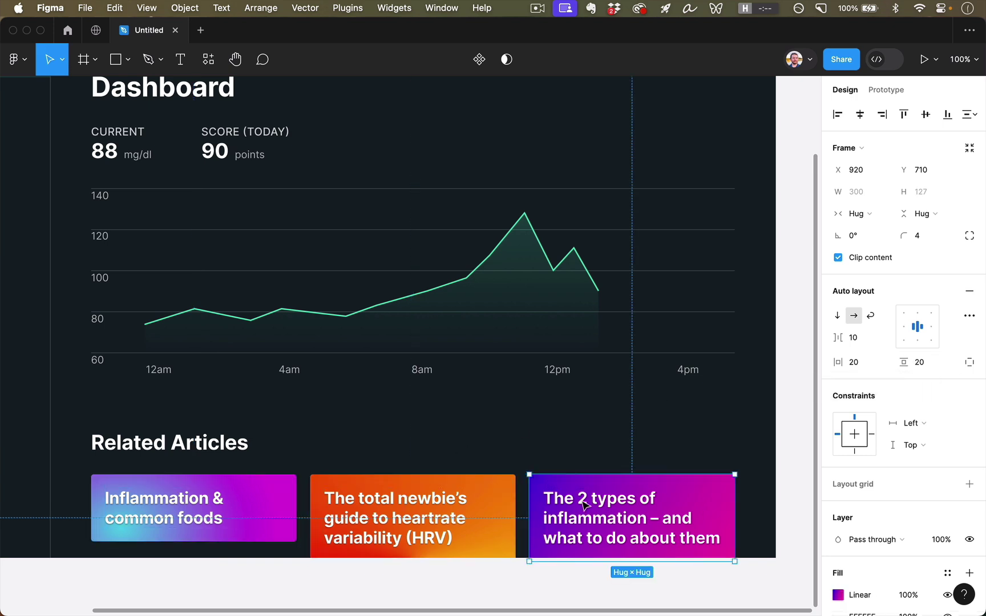
left_click(422, 512)
Wrap the three article cards in one horizontal auto layout frame
left_click(80, 484)
left_click_drag(80, 484, 697, 551)
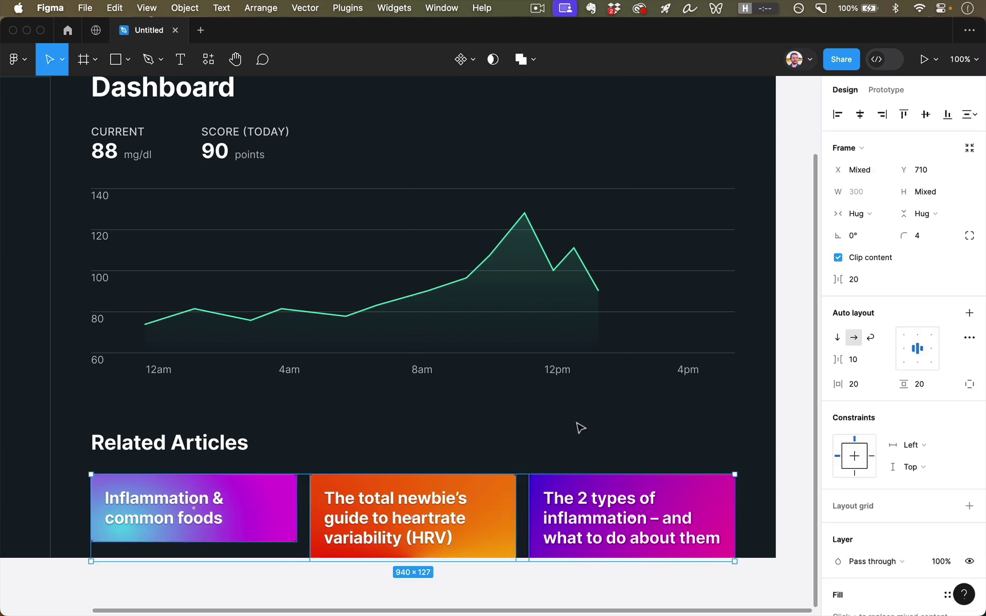
key("shift+a")
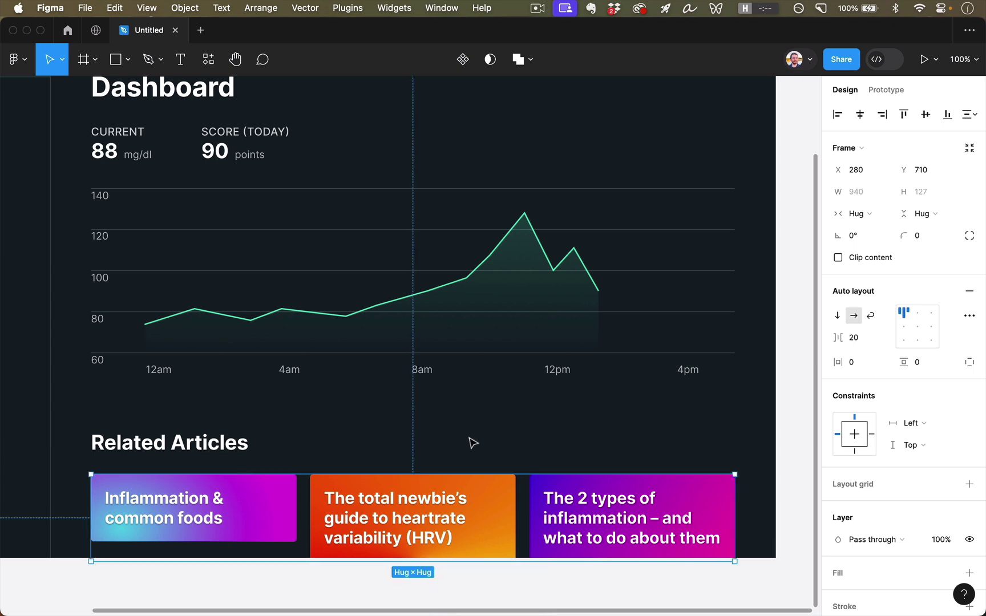
Try a gap of 30 between the article cards and set it back to 20
left_click(862, 345)
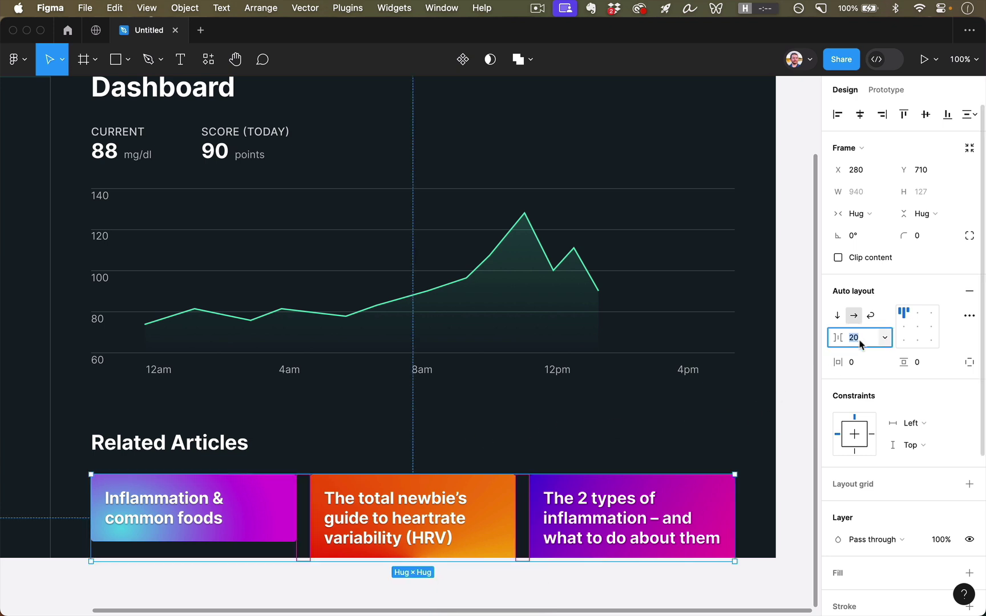
type("30")
key("Return")
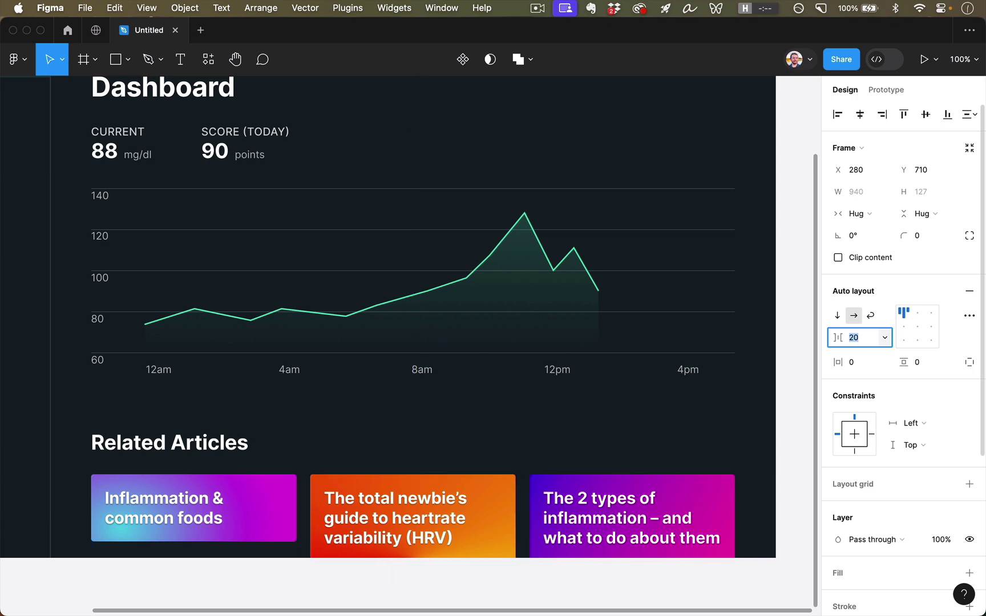
type("20")
key("Return")
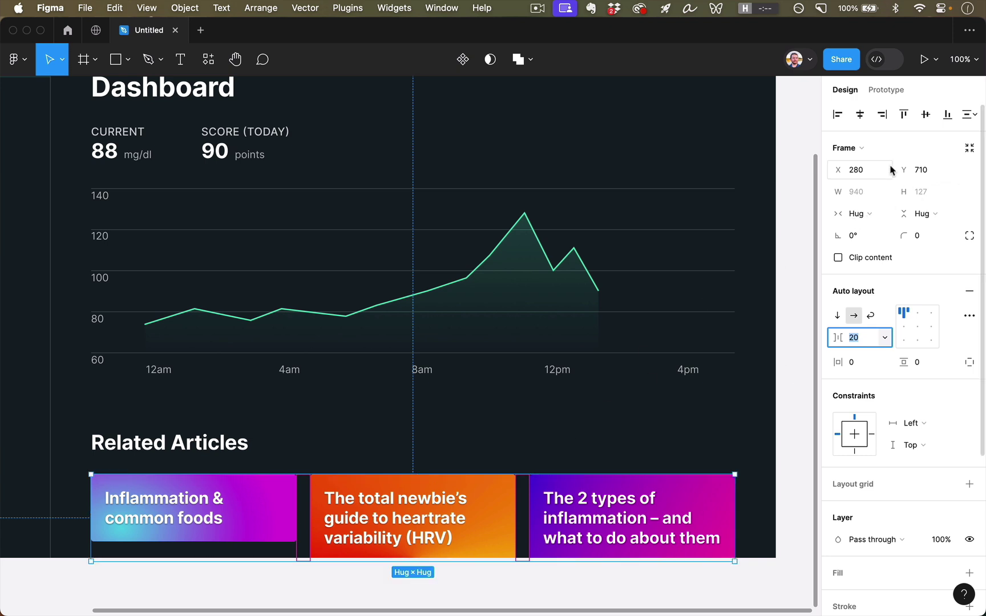
left_click(870, 214)
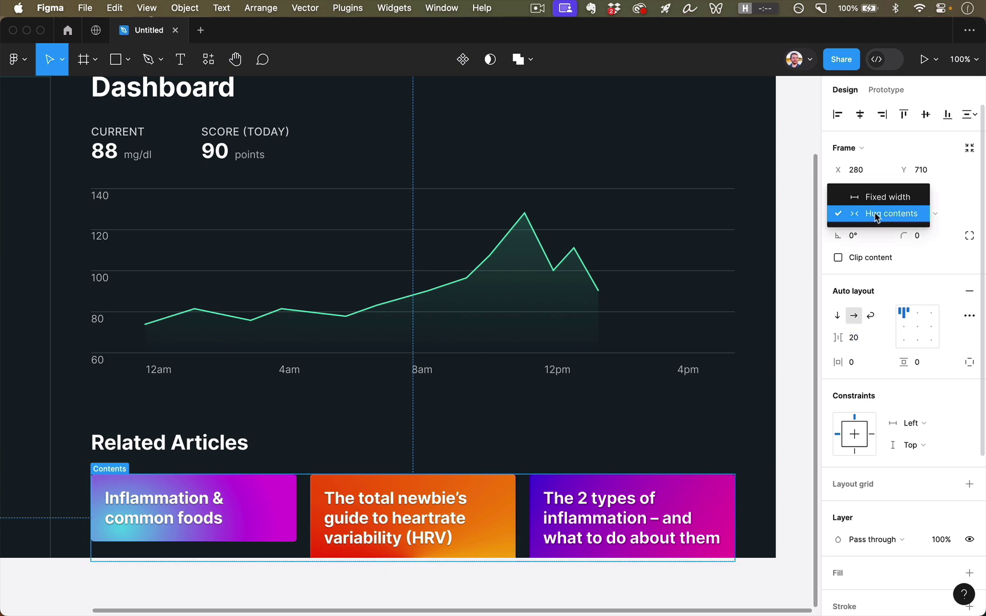
left_click(827, 242)
left_click(622, 445)
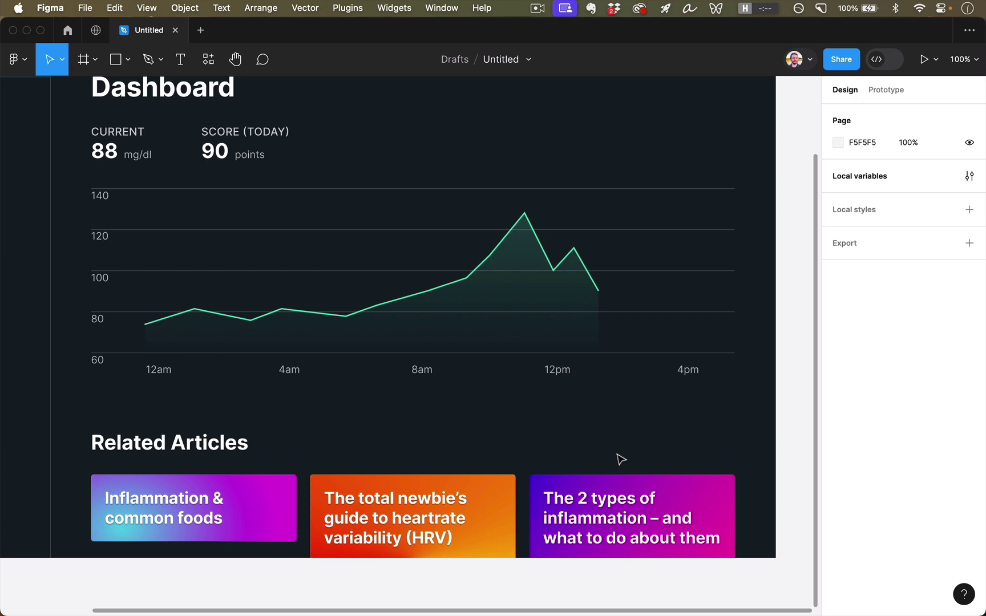
Switch the article cards' outer frame to fixed width
left_click(621, 480)
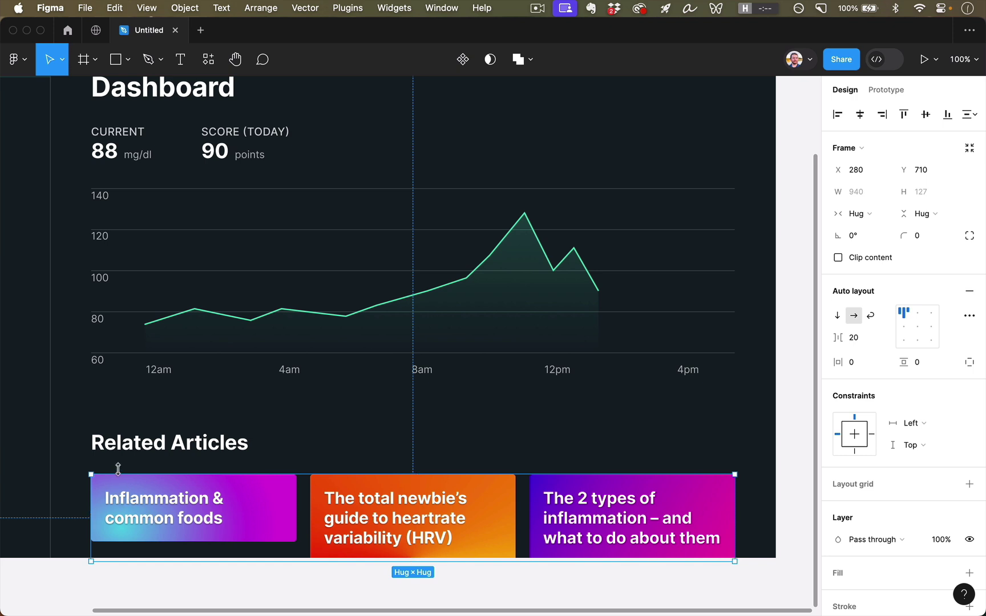
left_click(856, 215)
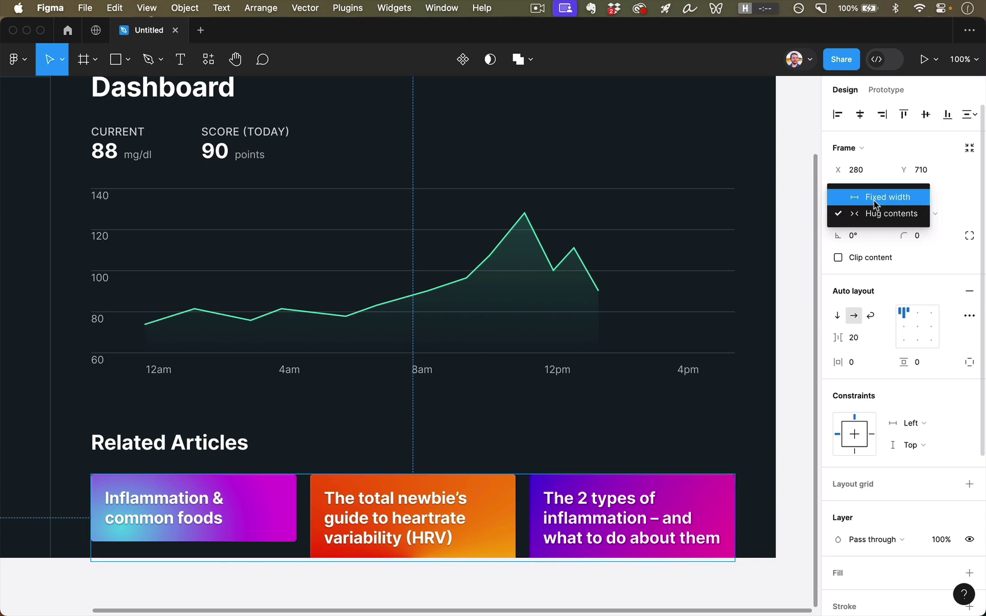
left_click(876, 204)
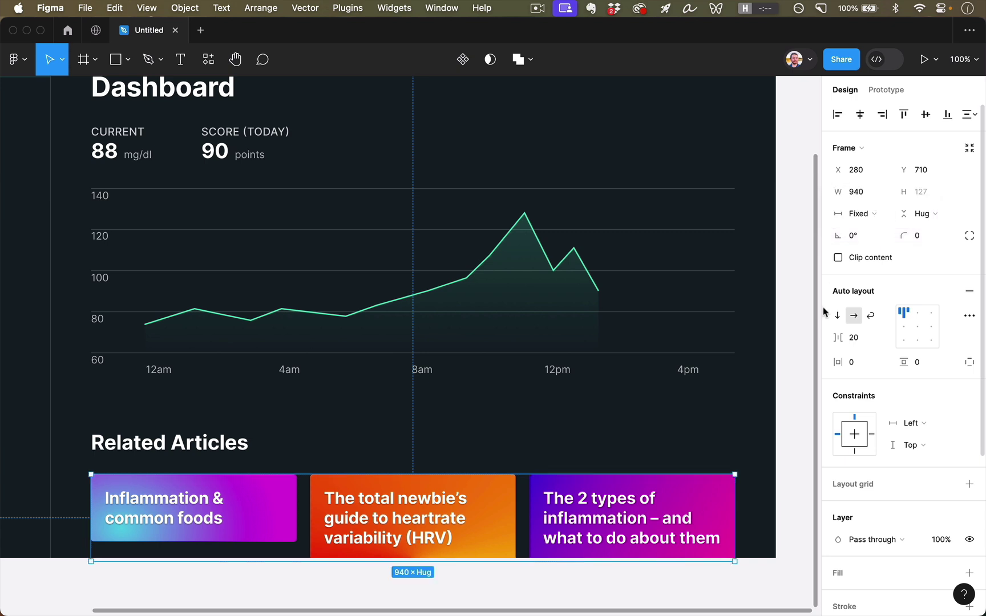
Increase the gap between the article cards to 40
left_click(859, 341)
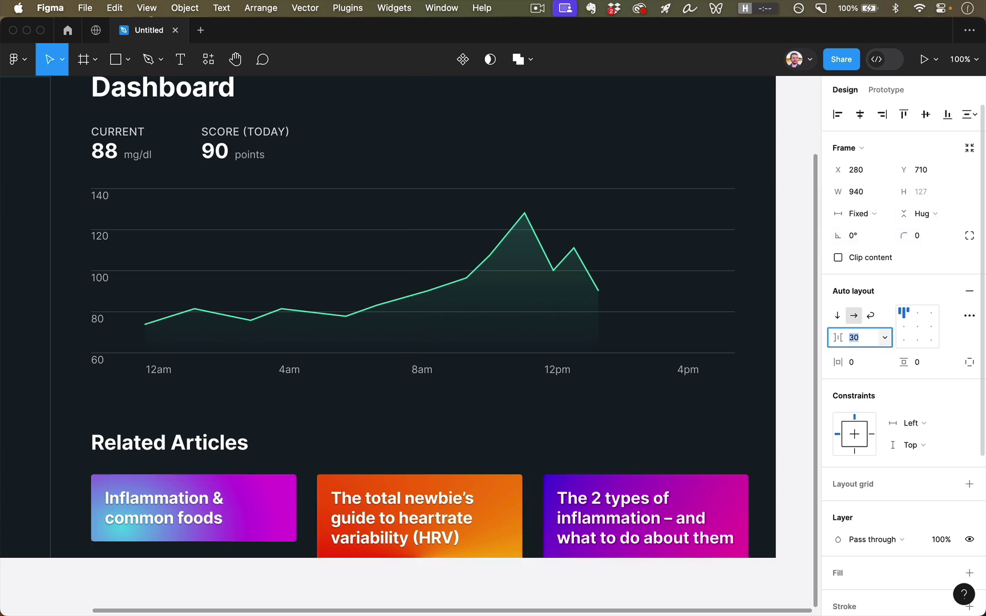
key("shift+Up")
key("shift+Up")
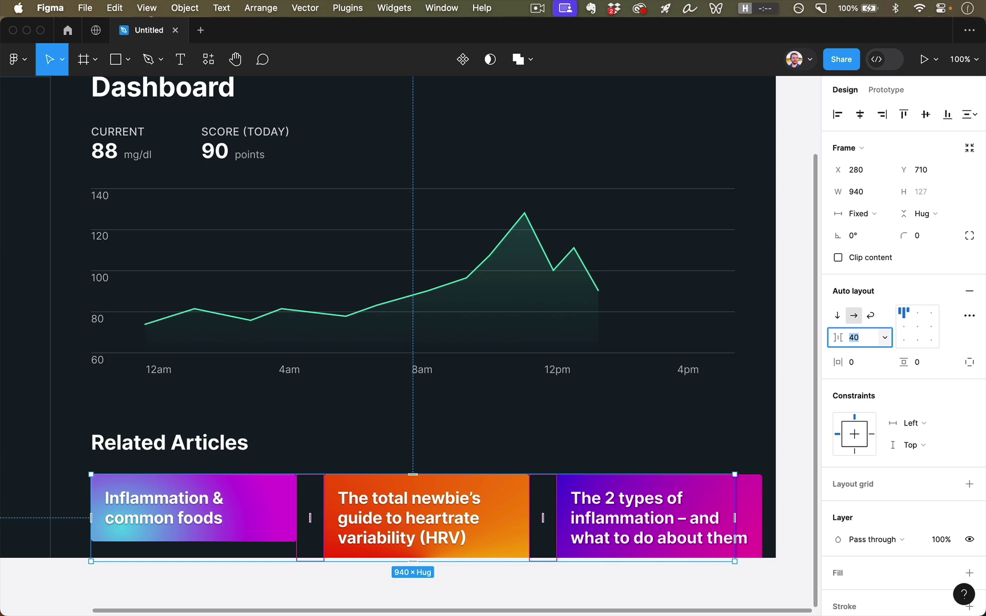
Reduce the article card row's item spacing to 20, and switch it to Auto spacing
key("shift+Down")
key("shift+Down")
key("Escape")
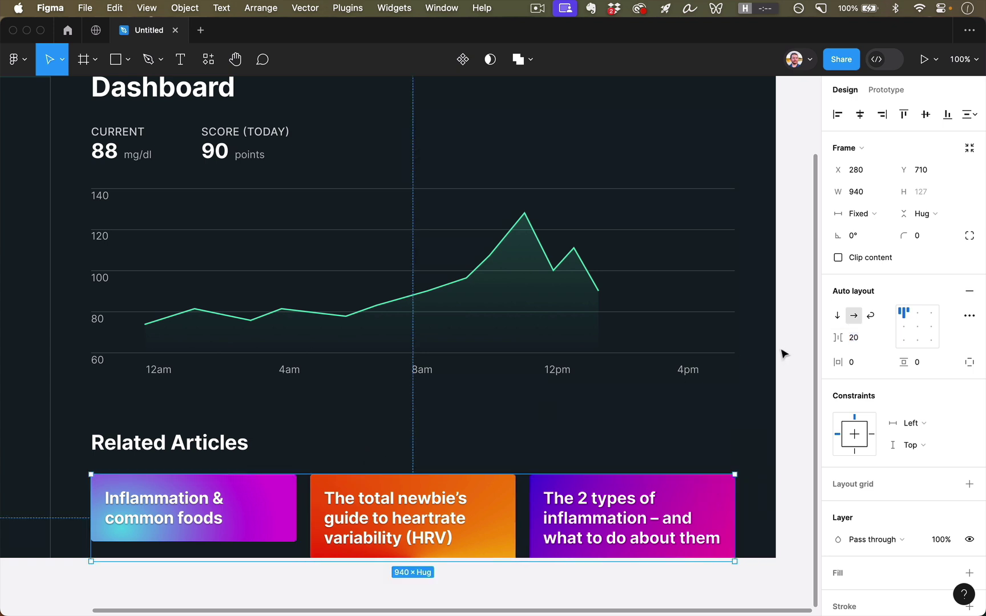
double_click(907, 314)
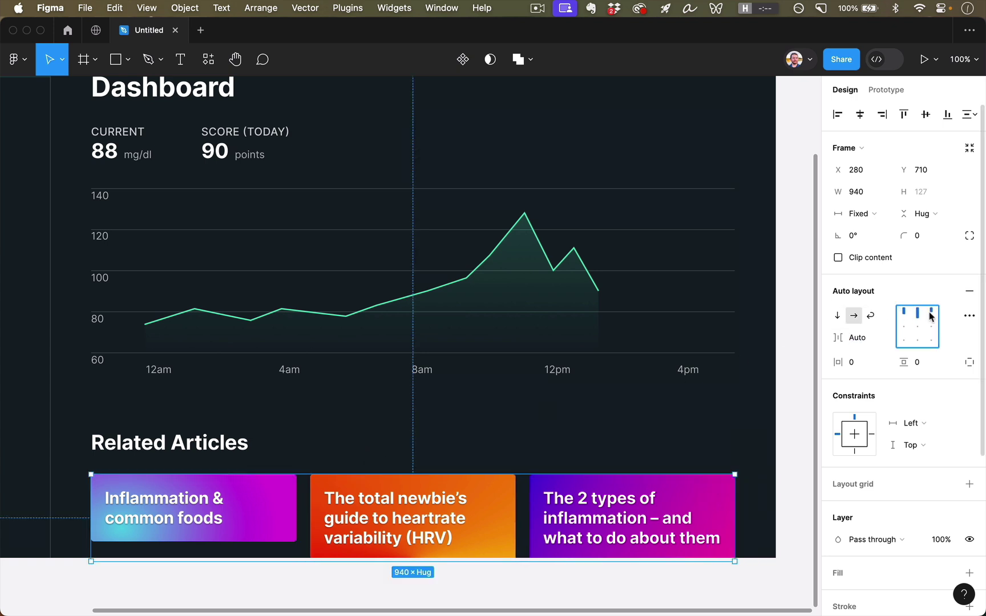
left_click(880, 337)
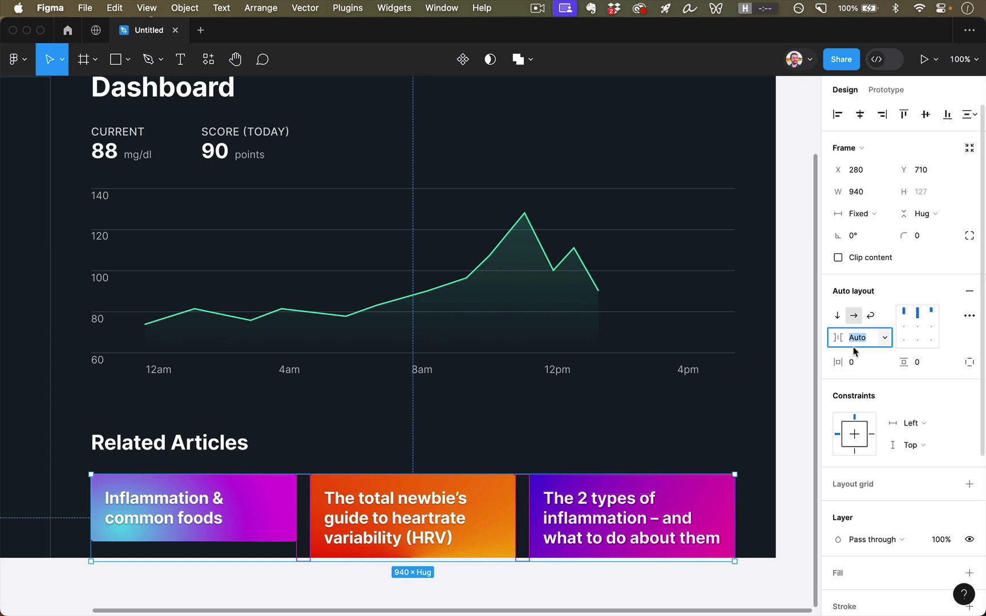
key("Escape")
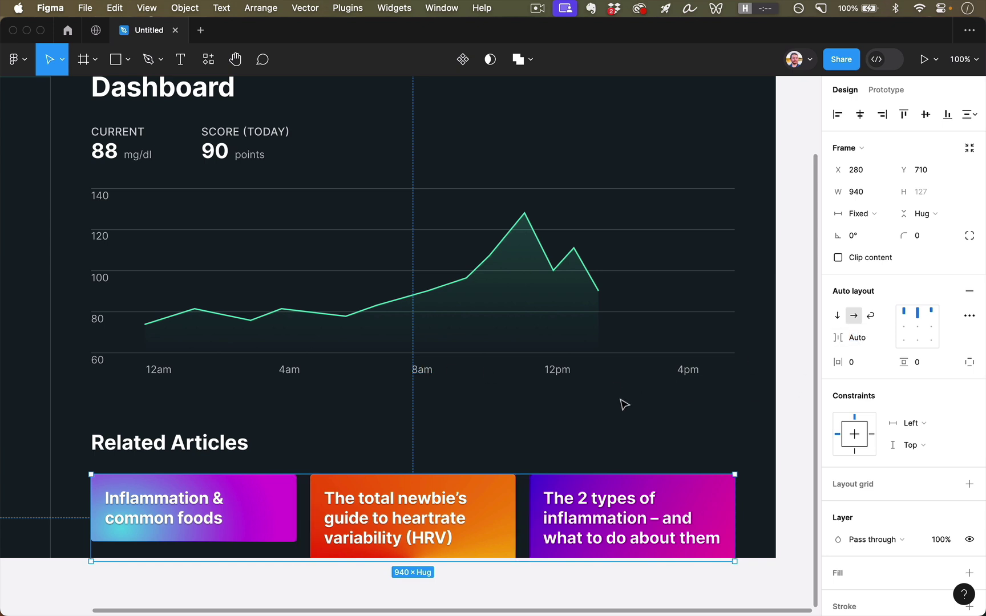
Change the horizontal sizing of the three article cards inside the row to Fixed width
key("Return")
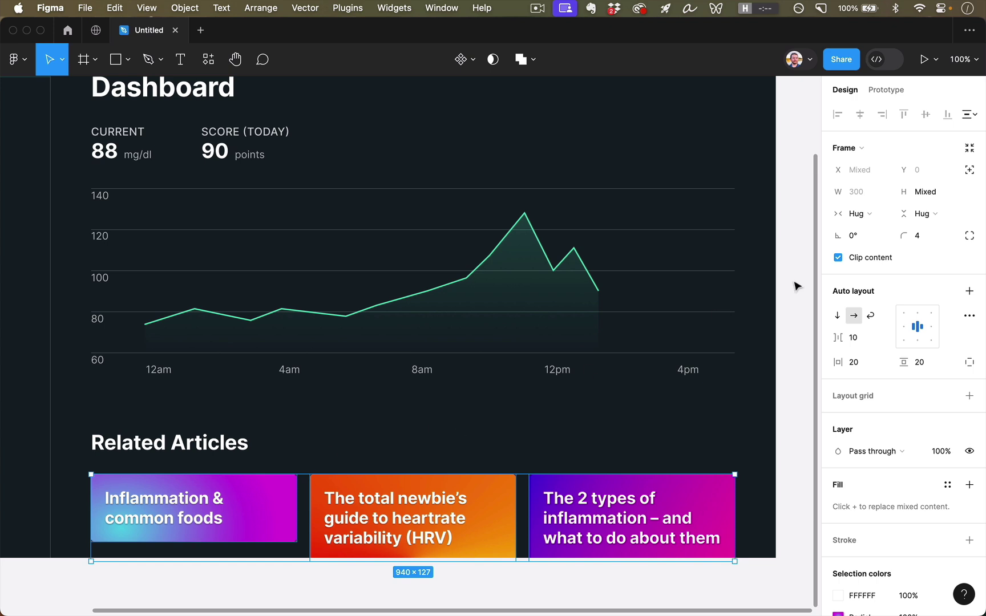
left_click(858, 215)
left_click(861, 196)
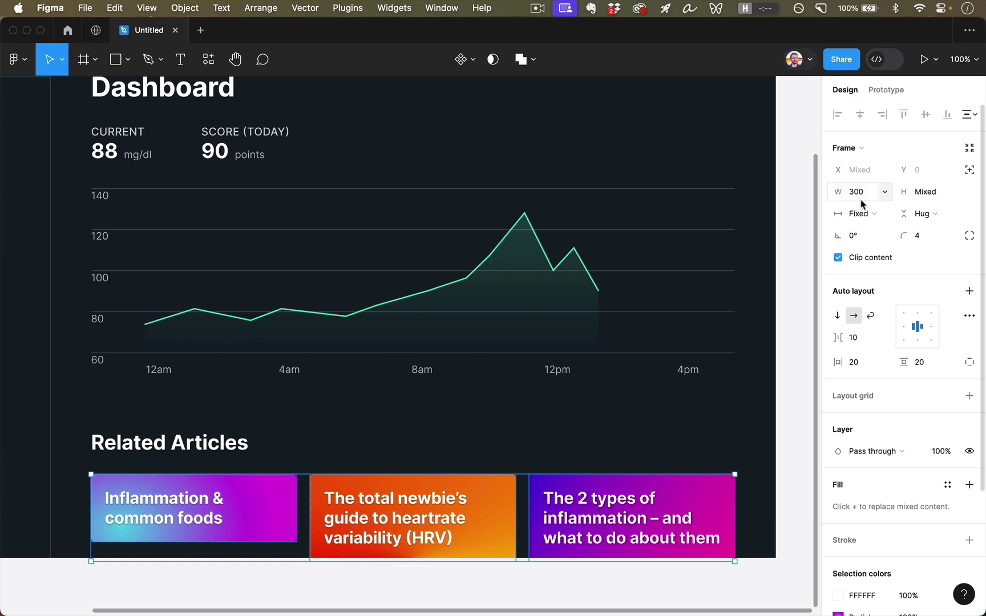
Try the three article cards at a width of 250, and return them to 300
left_click(859, 193)
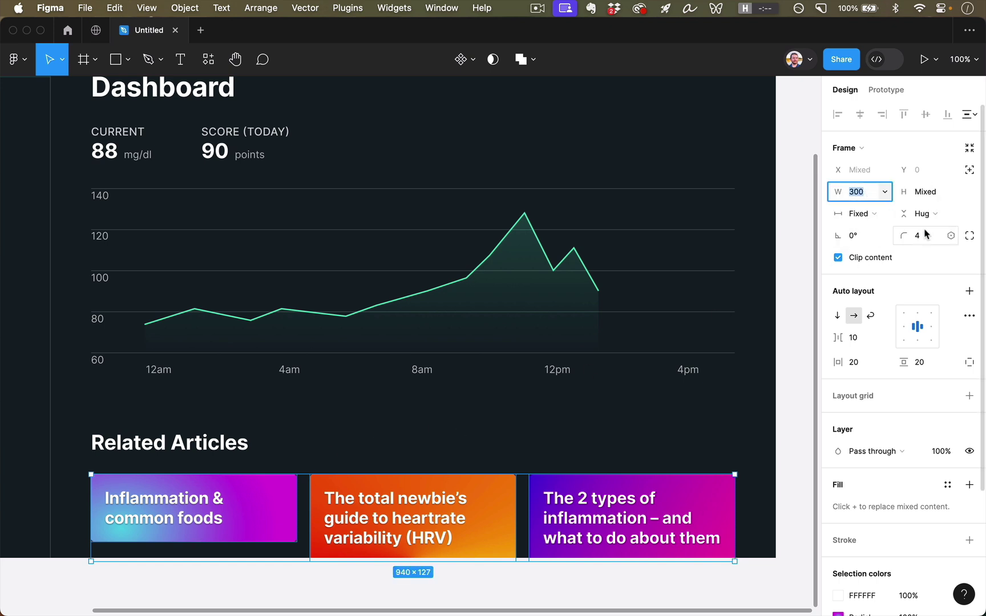
key("shift+Down")
key("shift+Down")
key("shift+Down")
key("shift+Down")
key("shift+Down")
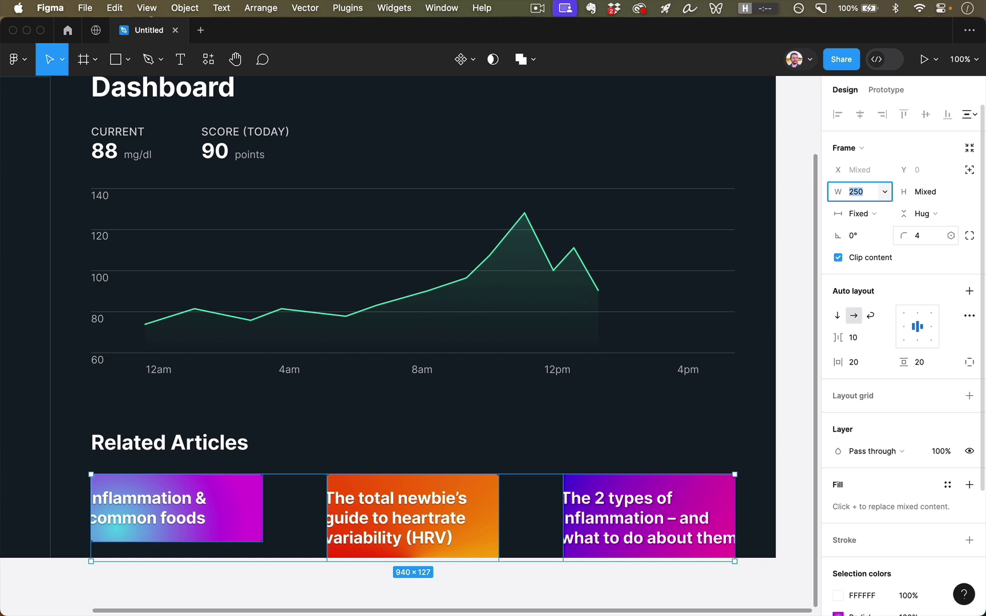
key("shift+Up")
key("shift+Up")
key("shift+Up")
key("shift+Up")
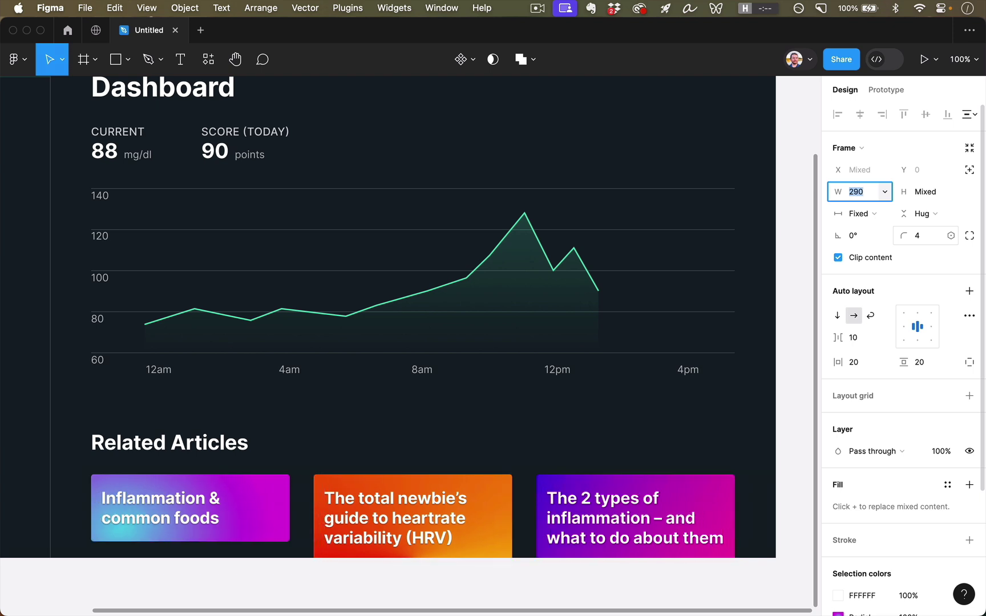
key("shift+Up")
Set the horizontal sizing of the title text in all three article cards to Fill container
double_click(228, 508)
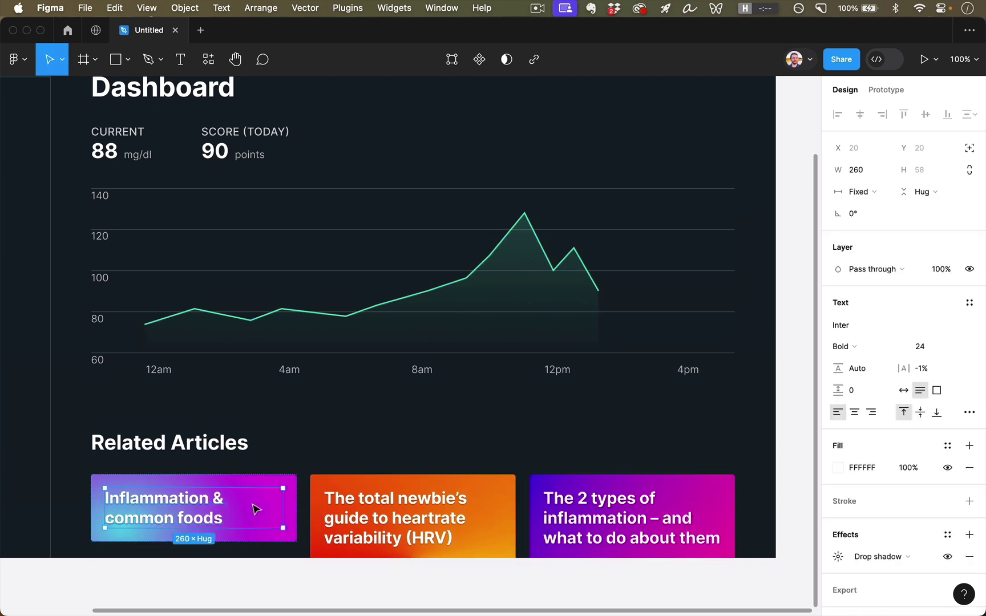
left_click(380, 512, "shift")
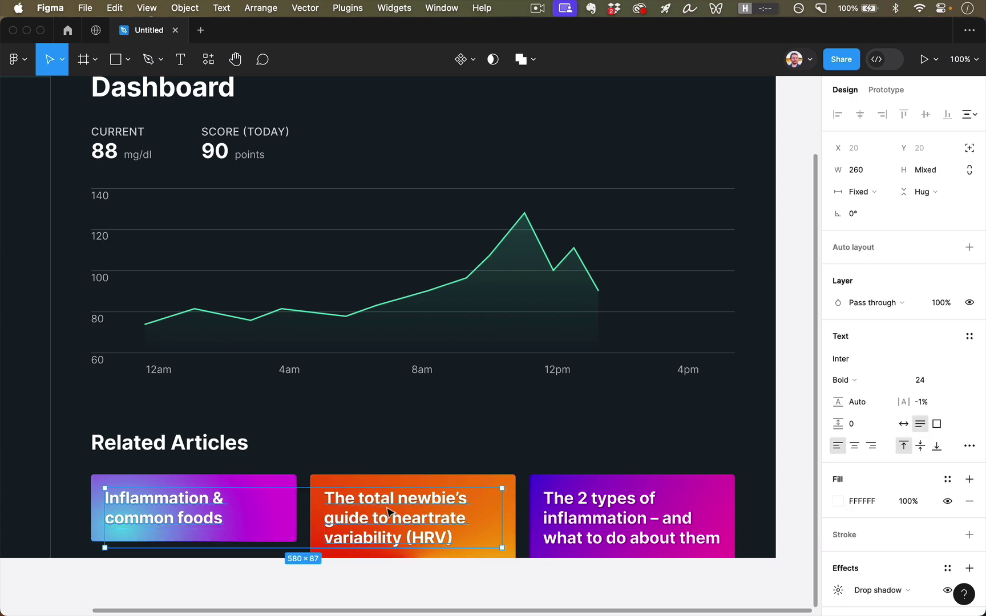
left_click(567, 509, "shift")
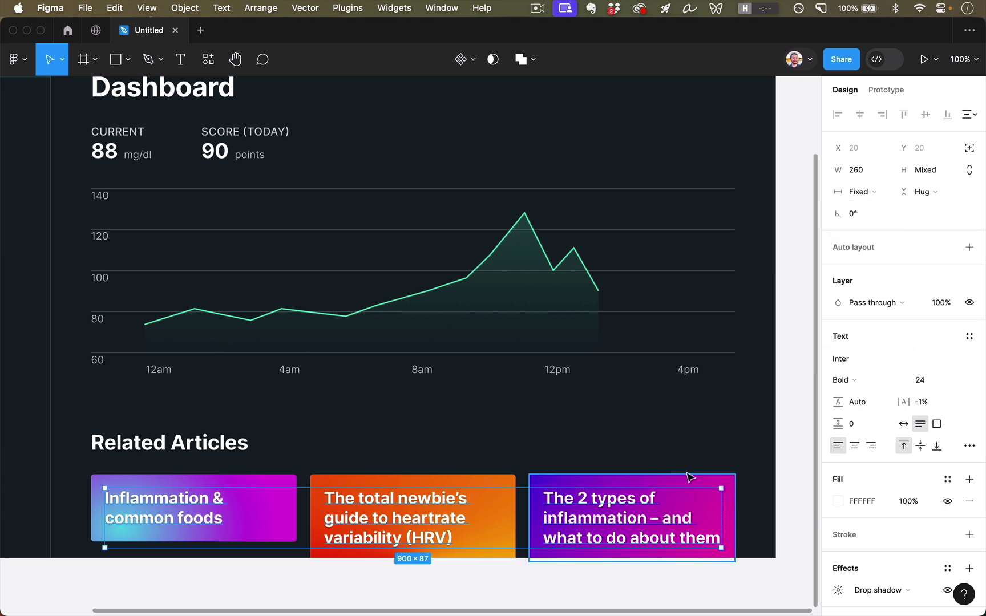
left_click(864, 194)
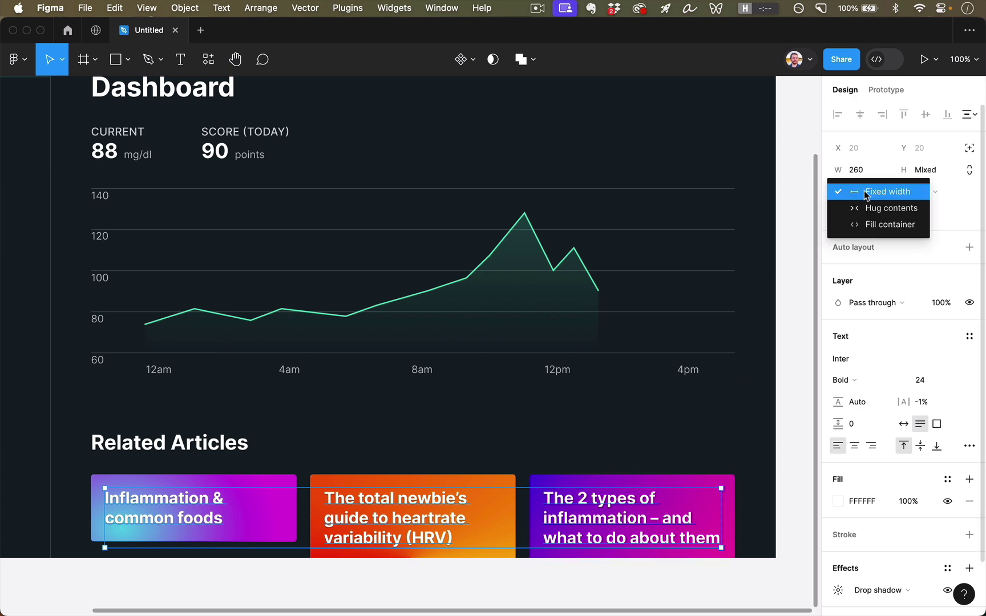
left_click(907, 226)
left_click(572, 454)
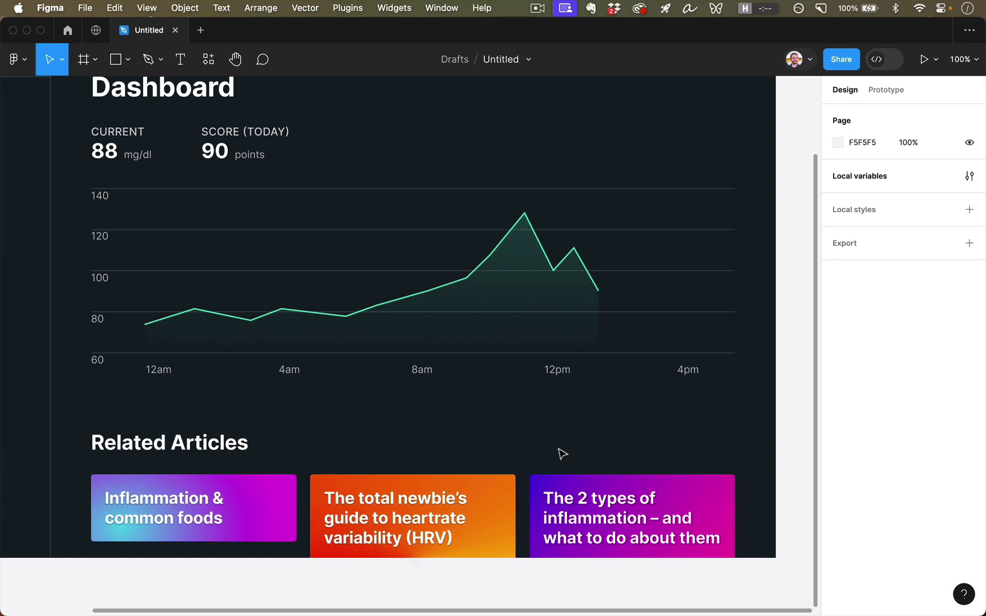
Set the width of the three article cards to 290
left_click(544, 513)
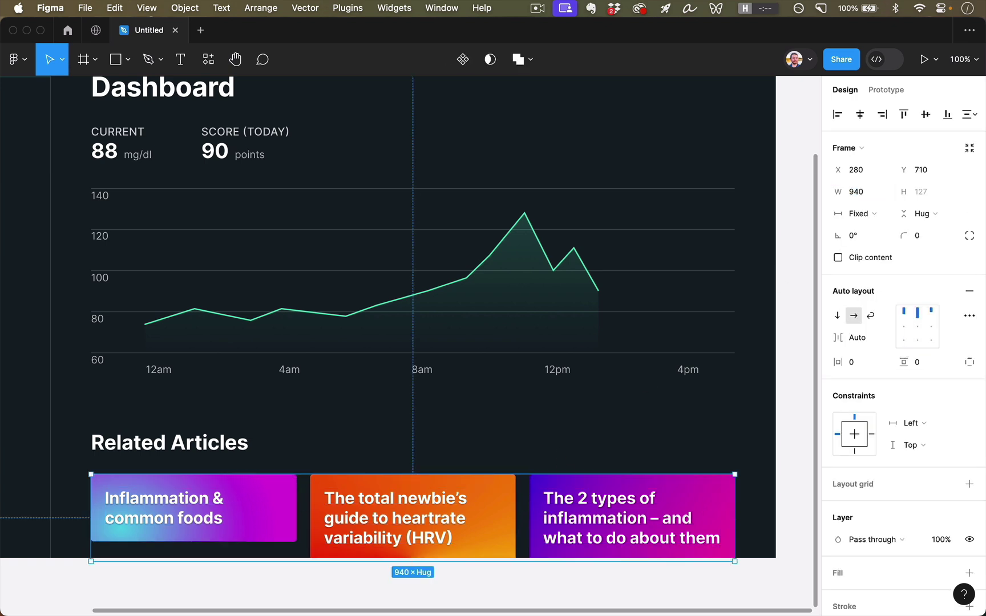
key("Return")
left_click(857, 193)
type("290")
key("Return")
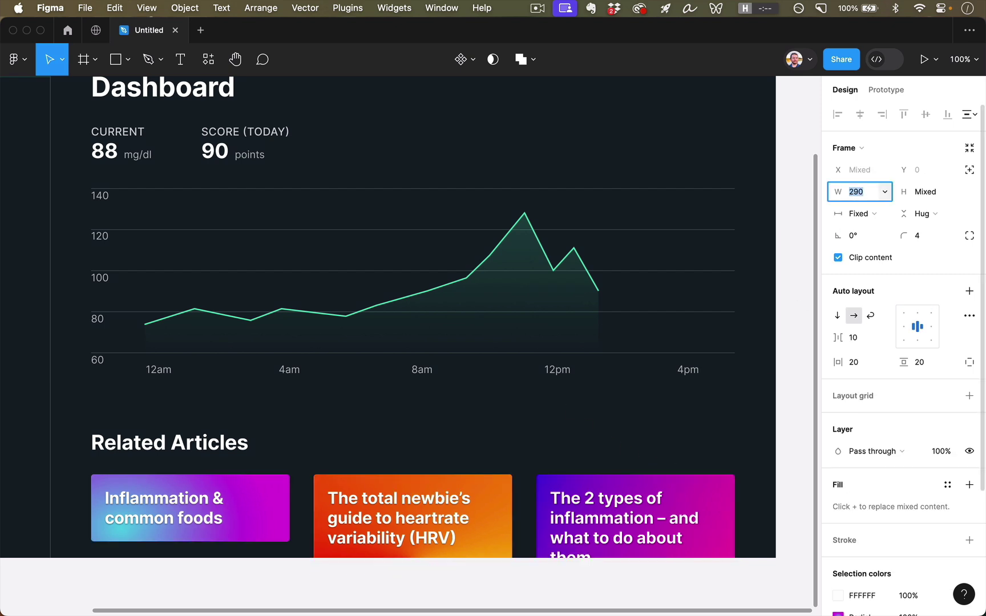
Try the article cards at a width of 270, and restore them to 290
key("shift+Down")
key("shift+Down")
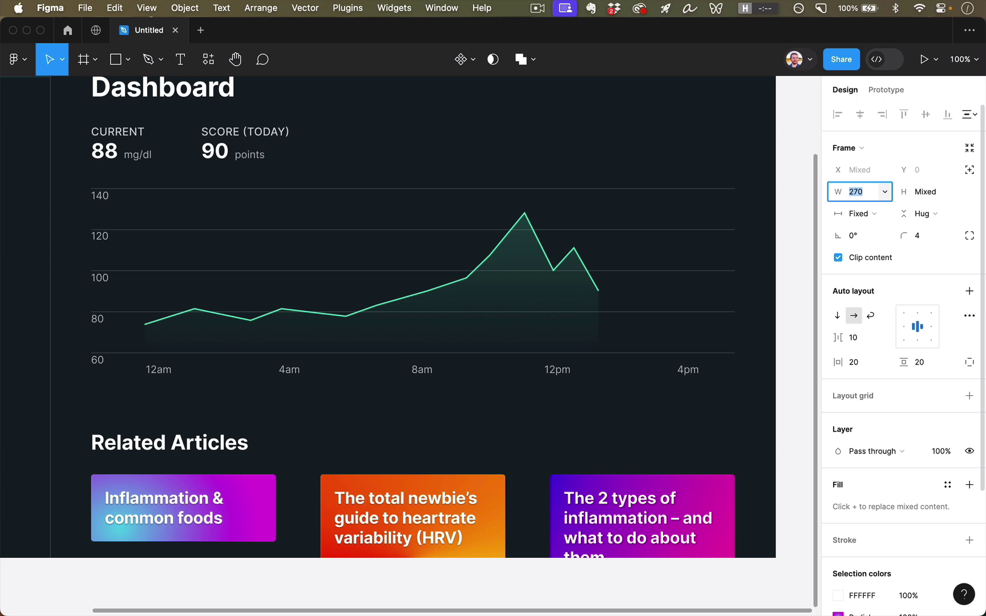
key("shift+Up")
key("shift+Up")
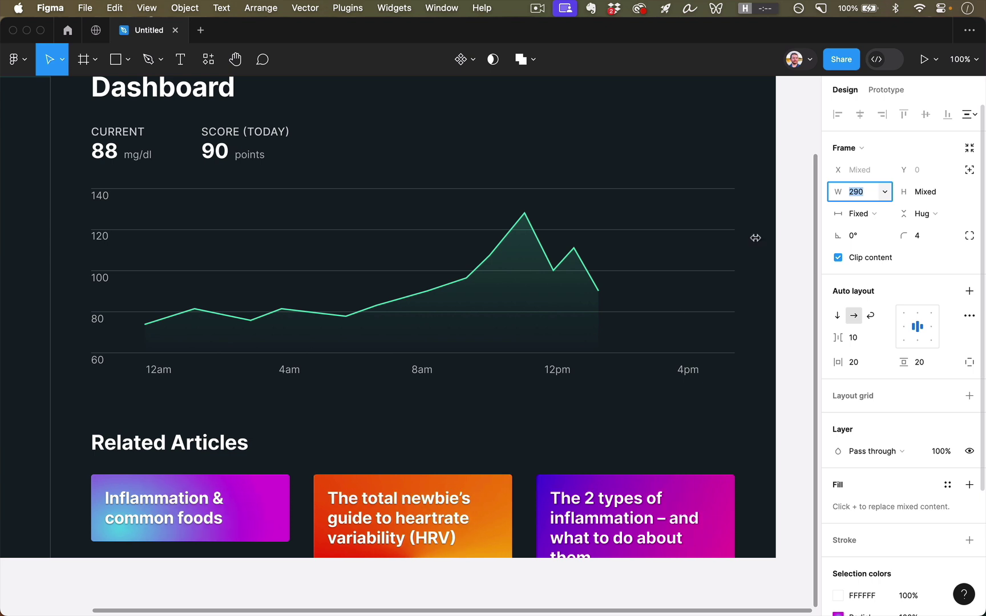
left_click(590, 442)
Hide the interface, view the dashboard at 100%, and check the article cards' alignment against the layout grid
scroll(591, 444, "left", 2)
scroll(590, 444, "up", 1)
key("super+backslash")
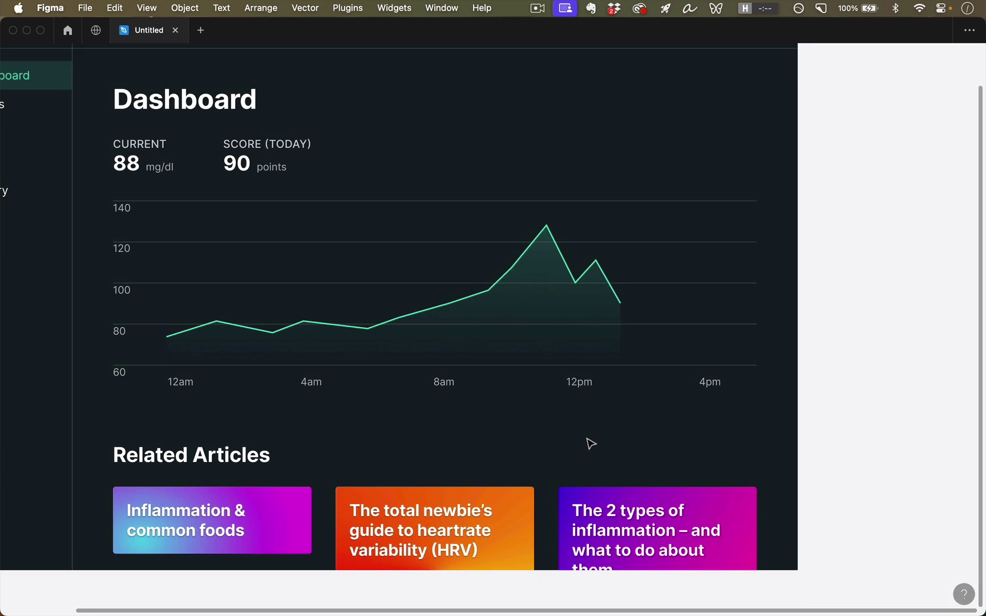
key("shift+0")
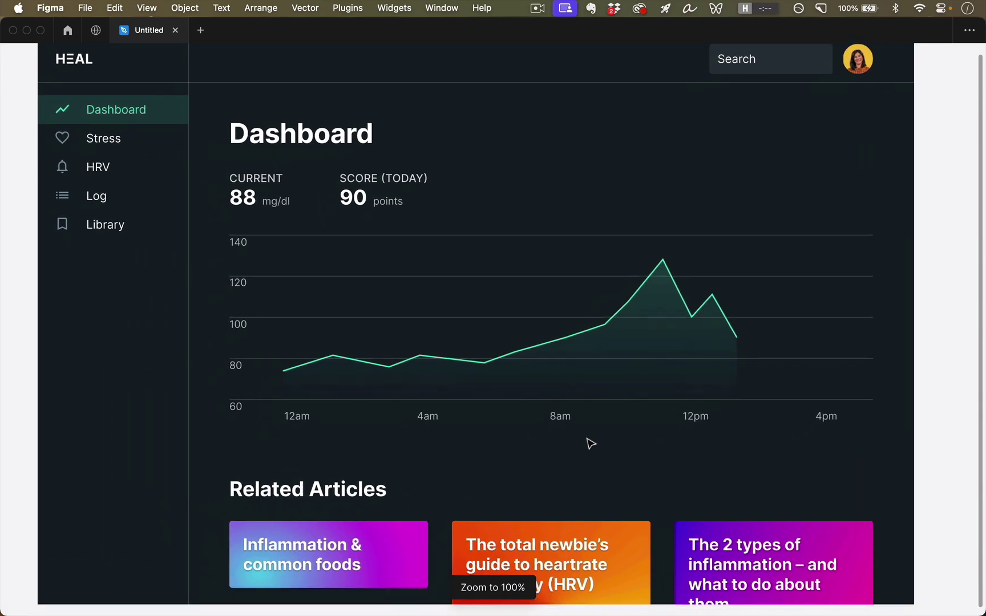
scroll(536, 456, "left", 2)
key("ctrl+g")
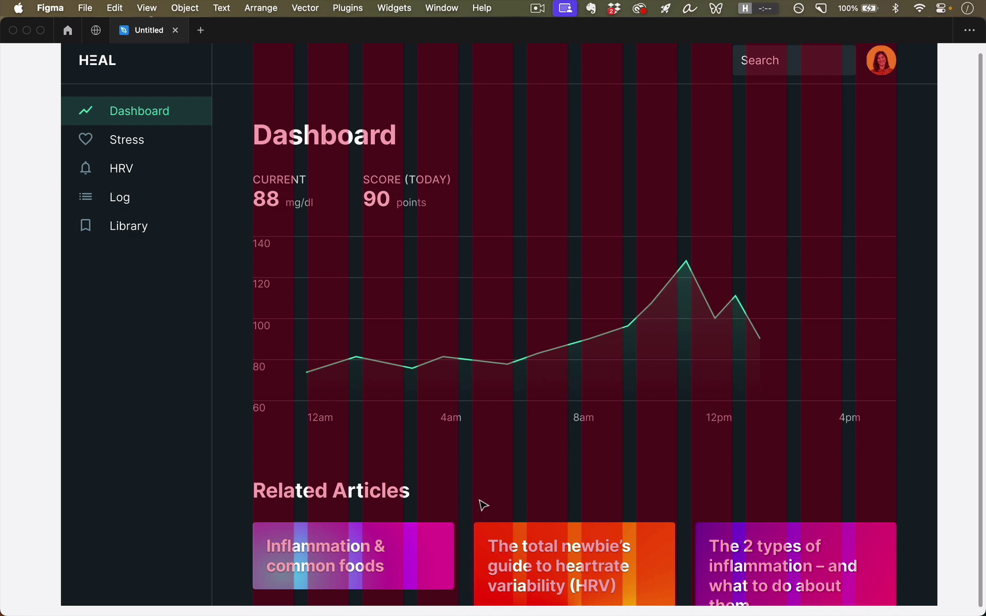
left_click(465, 565)
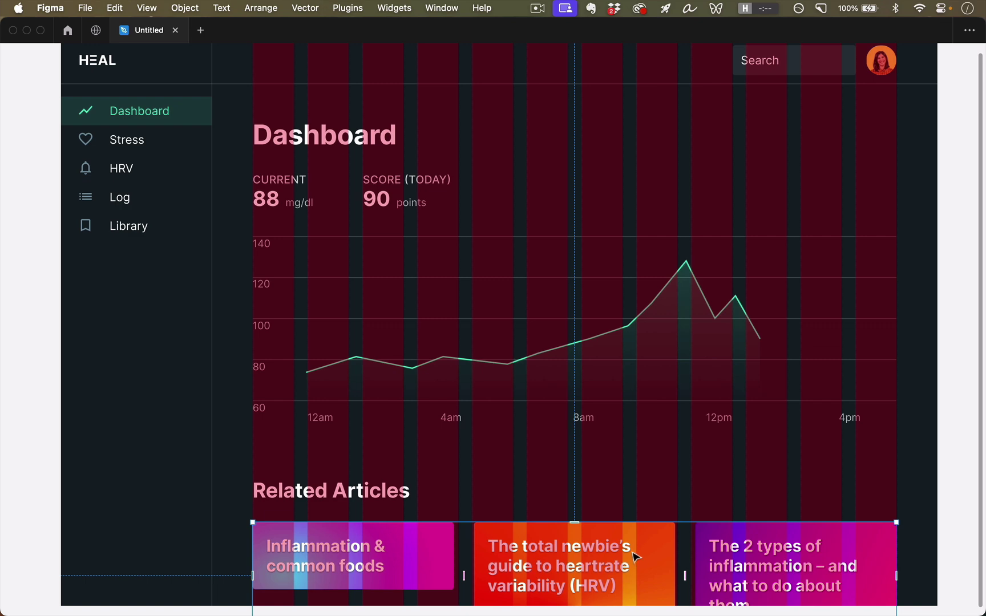
left_click(623, 492)
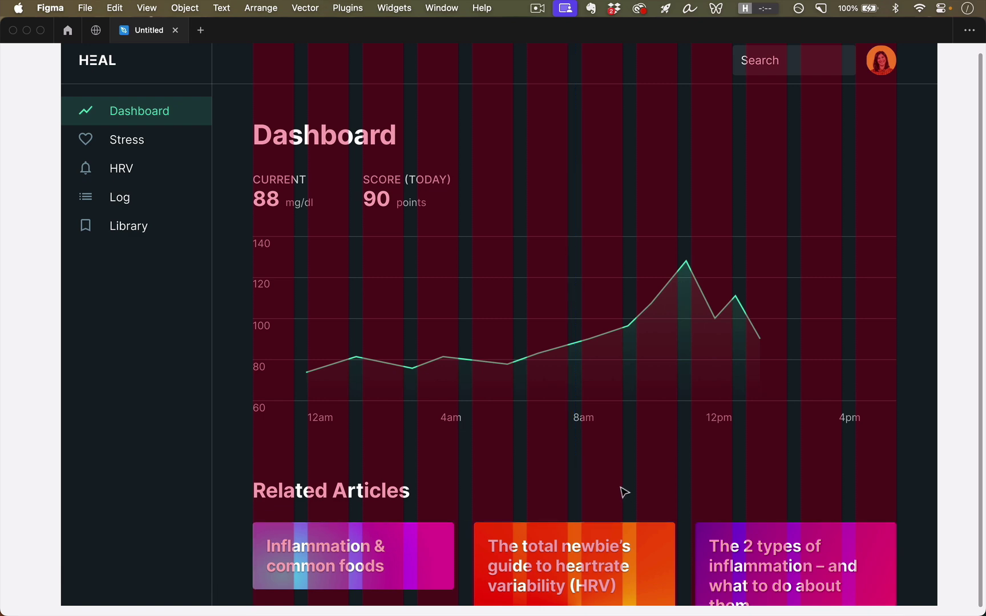
key("ctrl+g")
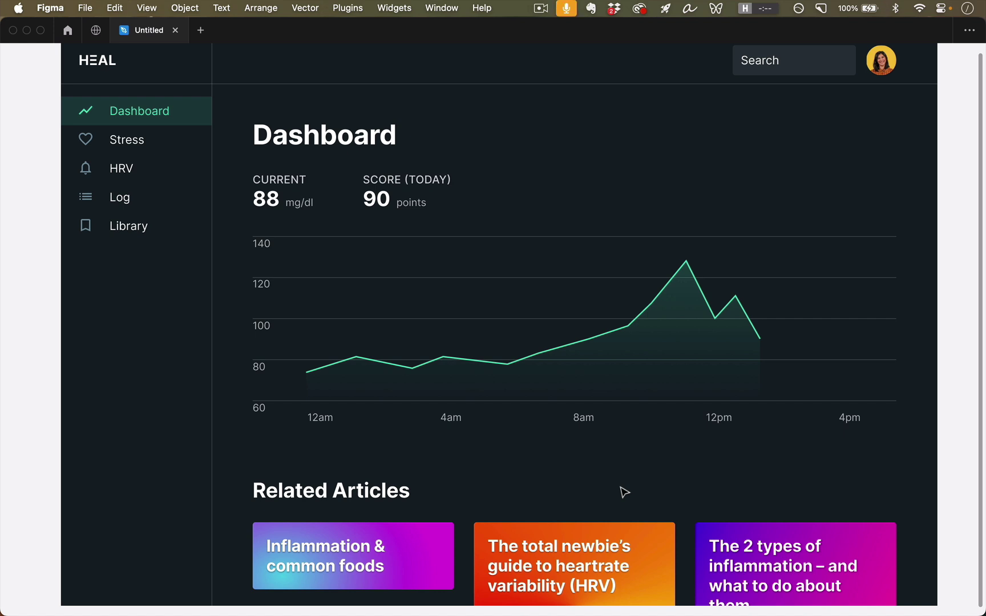
scroll(455, 274, "up", 3)
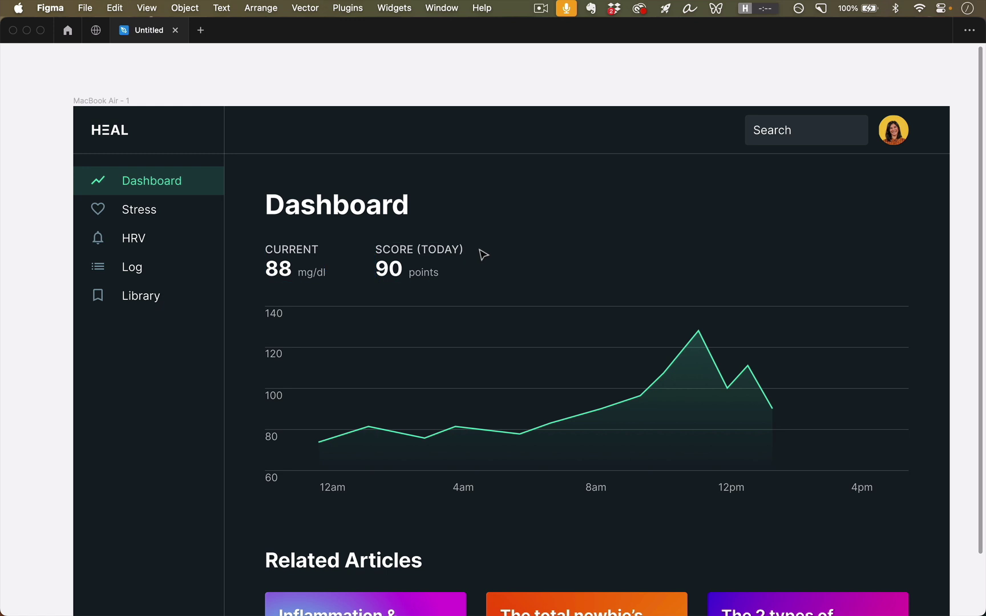
left_click_drag(726, 118, 805, 137)
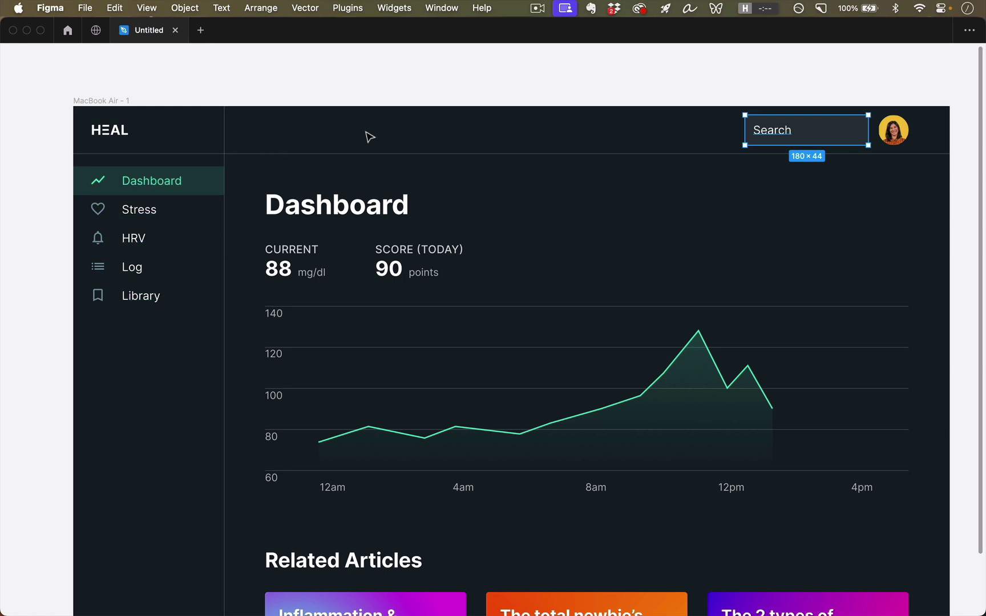
key("Escape")
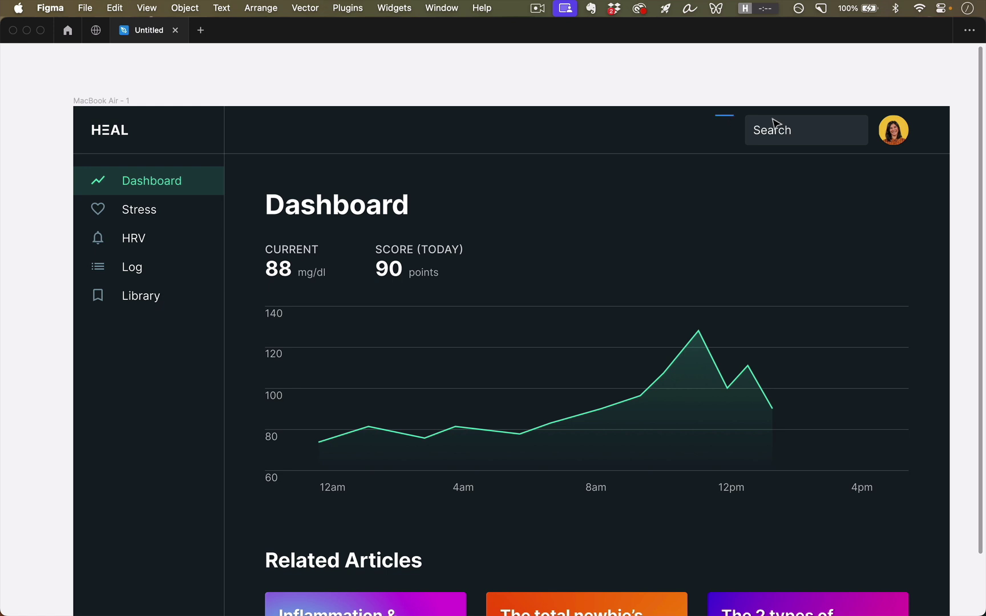
left_click(800, 130)
key("Escape")
Open the Material Design Icons plugin and search it for "search"
scroll(694, 139, "right", 3)
scroll(693, 139, "right", 5)
scroll(690, 138, "left", 1)
key("shift+i")
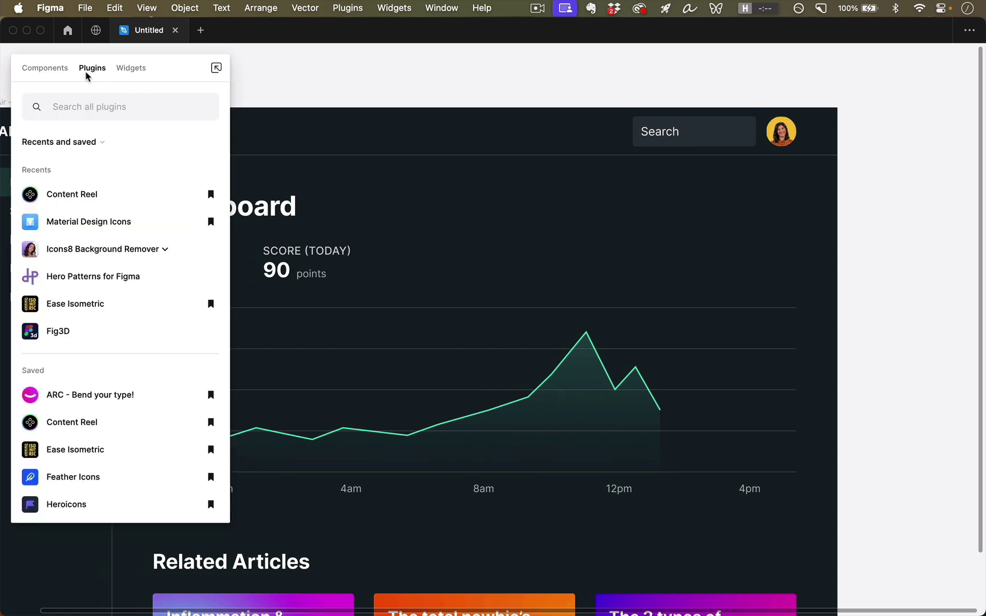
scroll(149, 449, "down", 5)
scroll(151, 451, "up", 5)
left_click(103, 222)
type("sea")
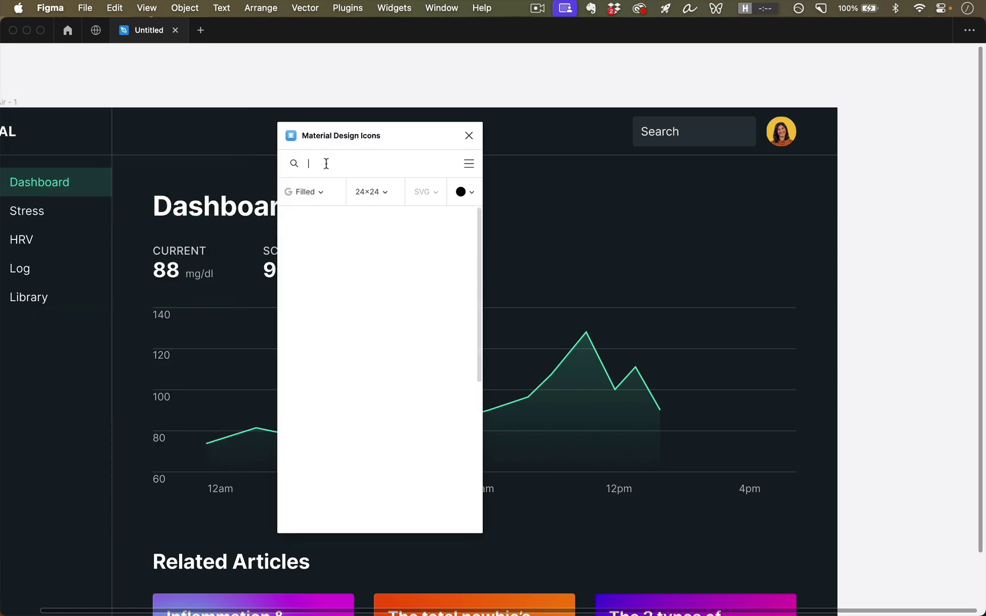
type("rch")
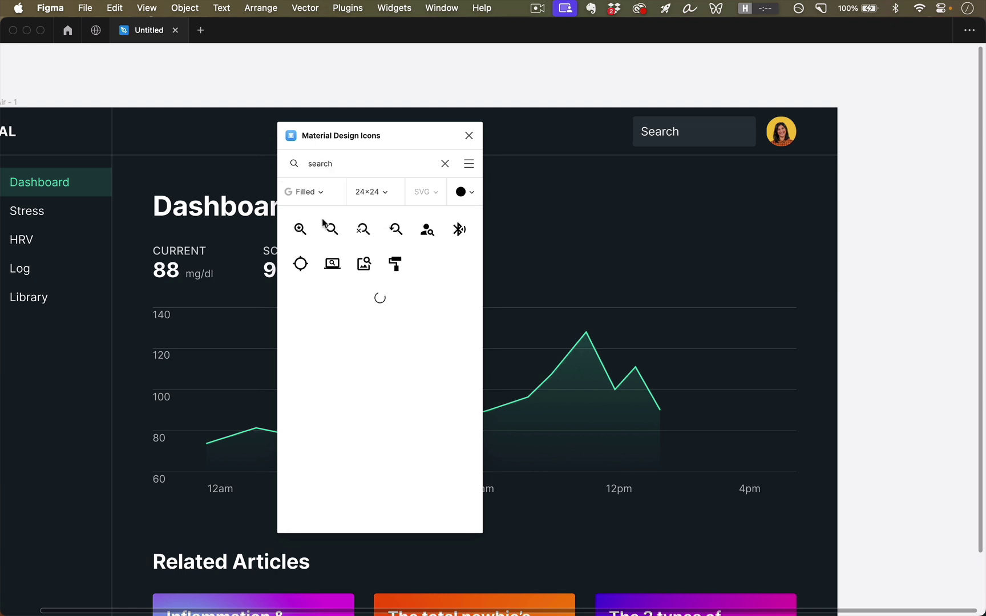
Insert the magnifying glass icon, close the plugin, and move the icon onto the header's search field
left_click_drag(331, 230, 589, 66)
left_click(469, 136)
scroll(521, 90, "right", 2)
left_click_drag(522, 90, 556, 169)
Show the interface again and set the search icon's colour to FFFFFF
key("super+backslash")
scroll(399, 342, "right", 5)
left_click(869, 591)
type("fff")
key("Return")
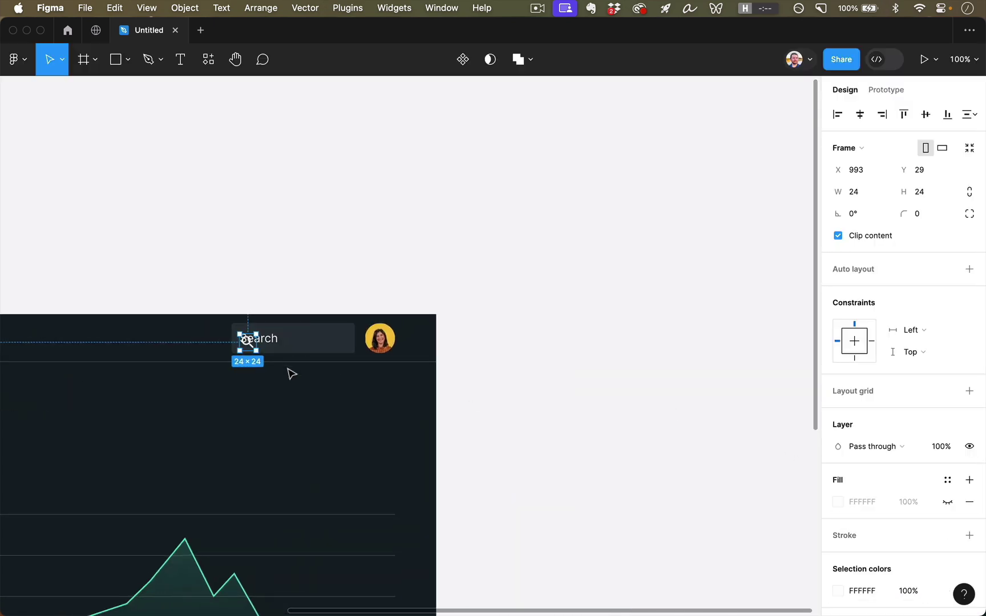
Move the Search label sideways to make room for the icon, and set its opacity to 60%
scroll(288, 372, "up", 5)
left_click_drag(203, 247, 307, 247)
key("6")
scroll(190, 273, "left", 3)
scroll(190, 273, "up", 1)
Nudge the search icon into place inside the field's left end, vertically centred
left_click(191, 272)
key("shift+Up")
key("Left")
key("Left")
key("Left")
key("Left")
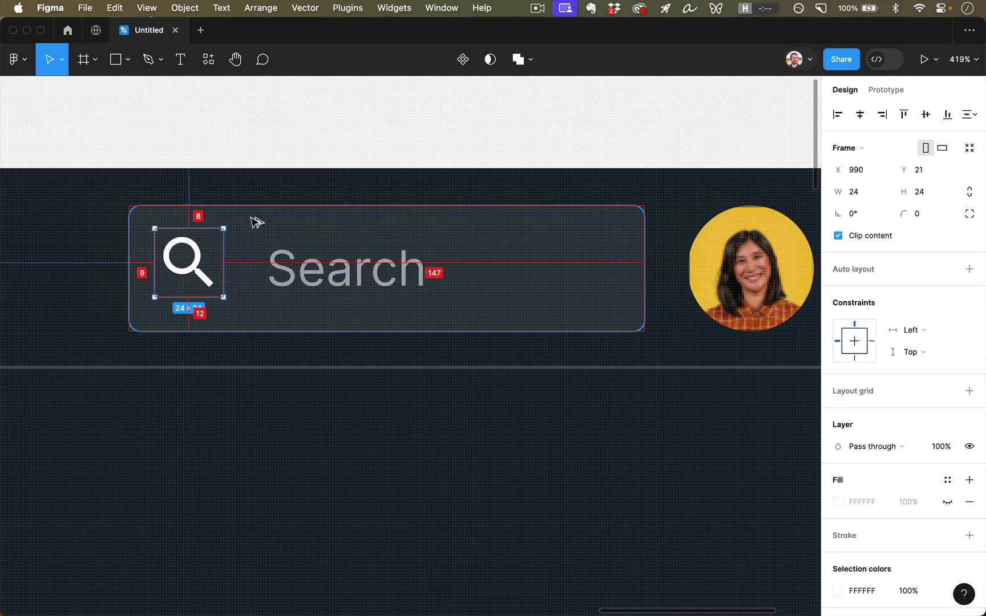
key("Down")
key("Down")
key("Right")
Nudge the Search label closer to the magnifying glass icon
key("Tab")
key("Left")
key("Left")
key("Left")
key("Left")
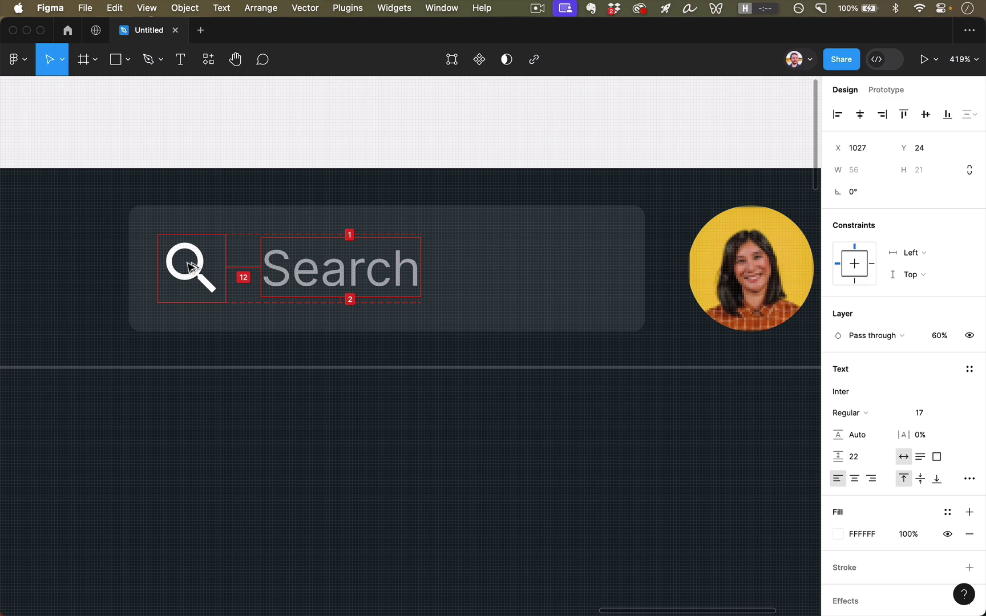
Combine the header's search field background, magnifying glass icon and Search label into one component
left_click_drag(93, 207, 391, 308)
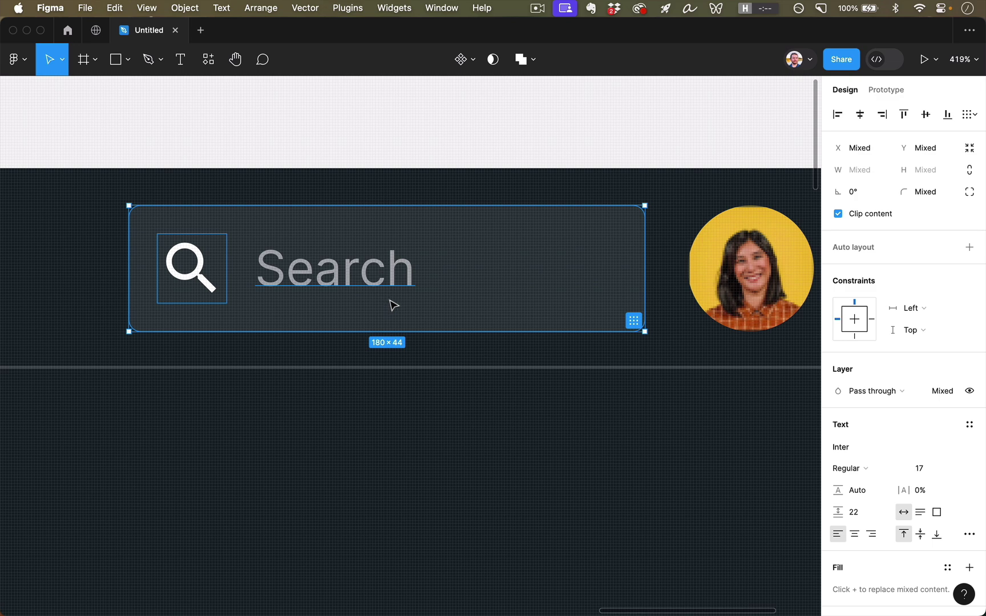
left_click(471, 67)
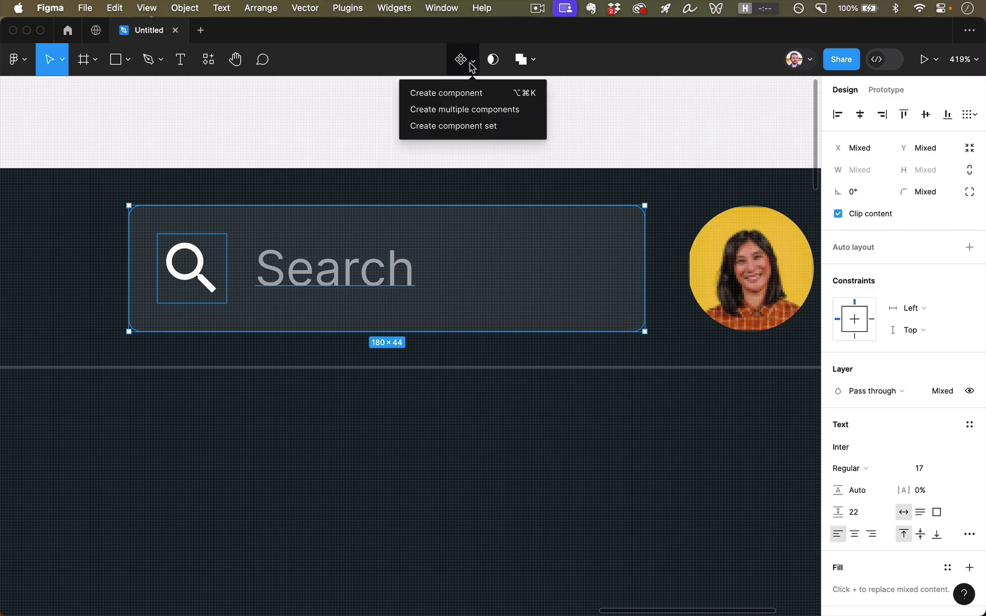
left_click(520, 96)
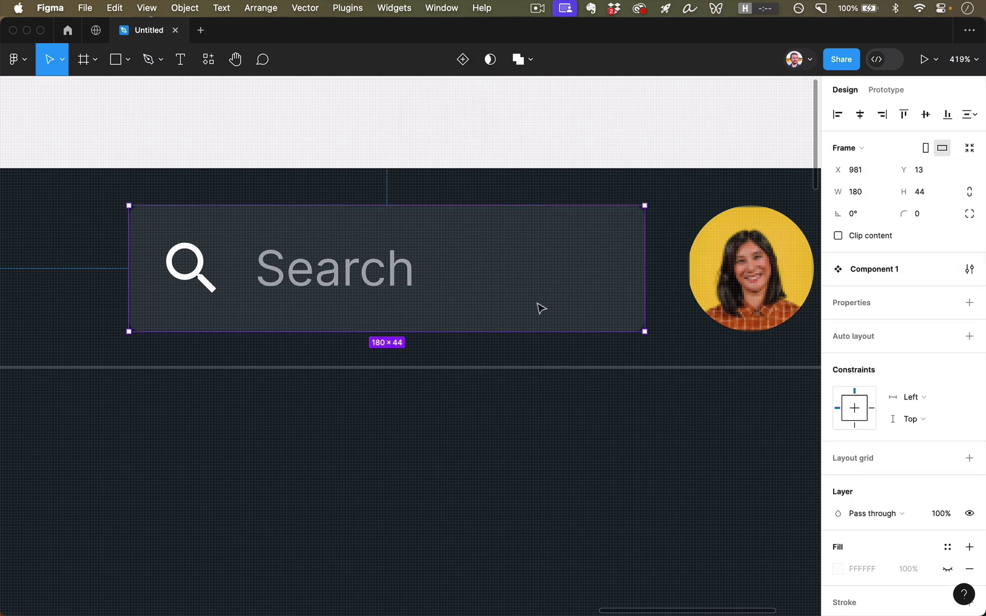
Try narrowing the search component to 135 px wide and undo the resize
key("shift+0")
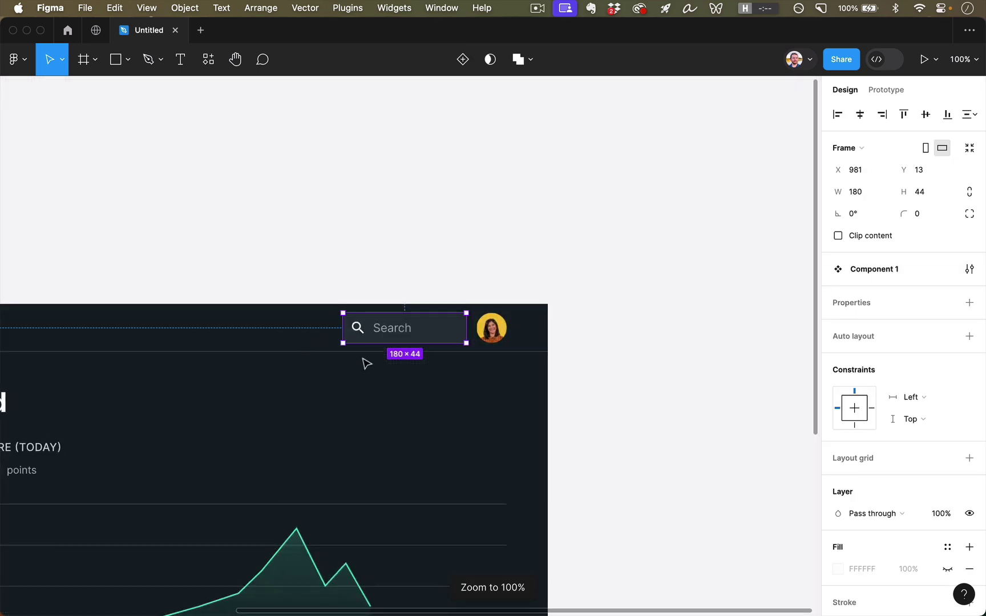
left_click_drag(464, 326, 435, 336)
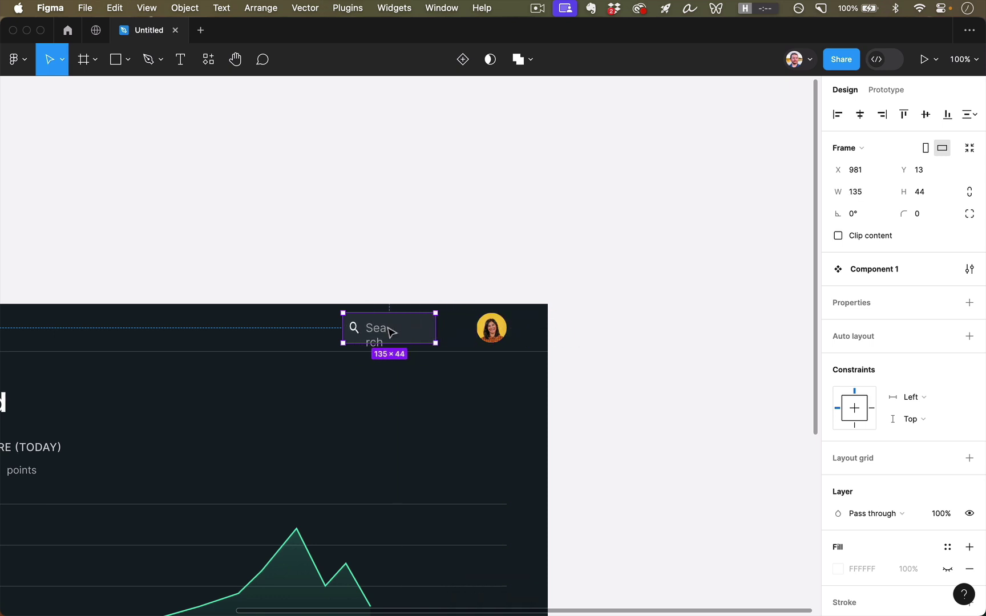
key("ctrl+z")
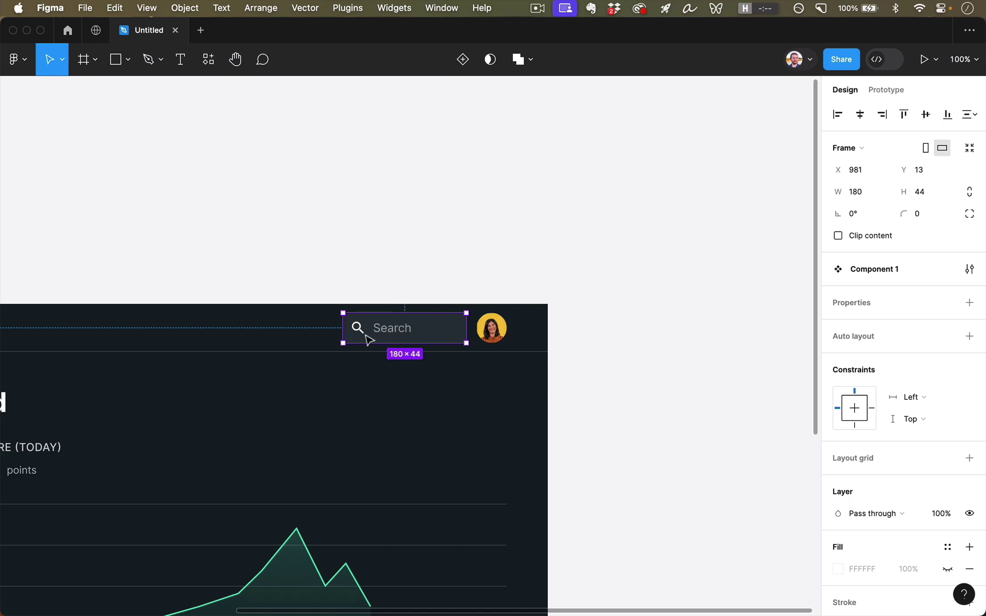
Set the magnifying glass icon's constraints to Left horizontally and Center vertically
left_click(360, 331)
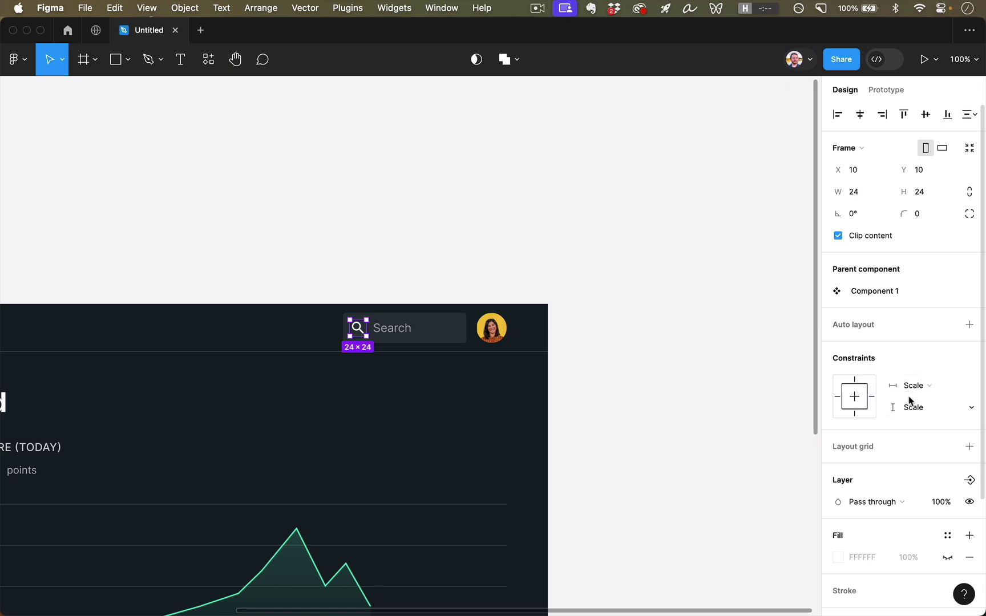
left_click(837, 398)
left_click(855, 396)
left_click(858, 382)
left_click(860, 394)
left_click(859, 413)
left_click(856, 398)
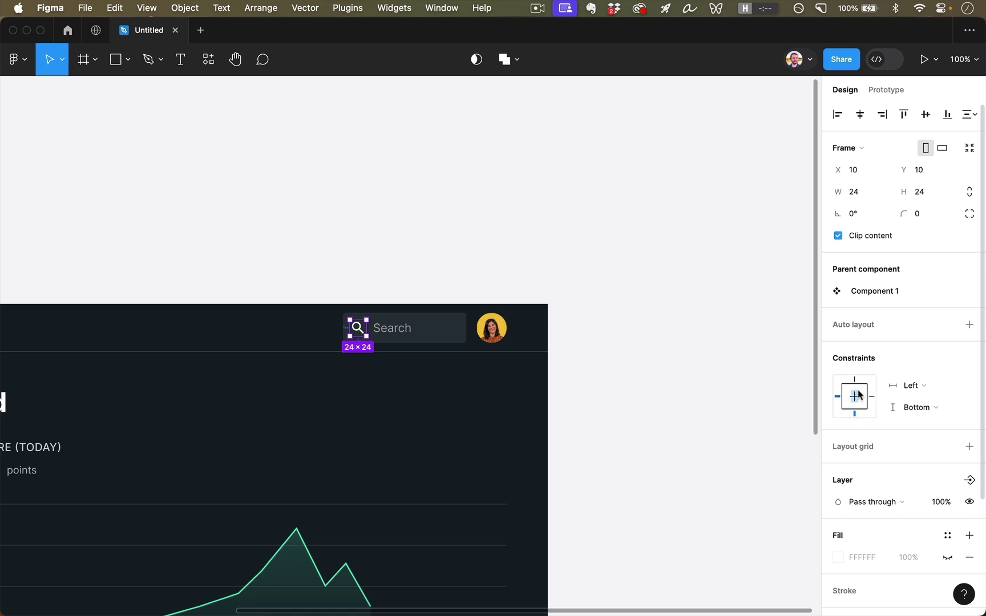
left_click(917, 407)
left_click(917, 407)
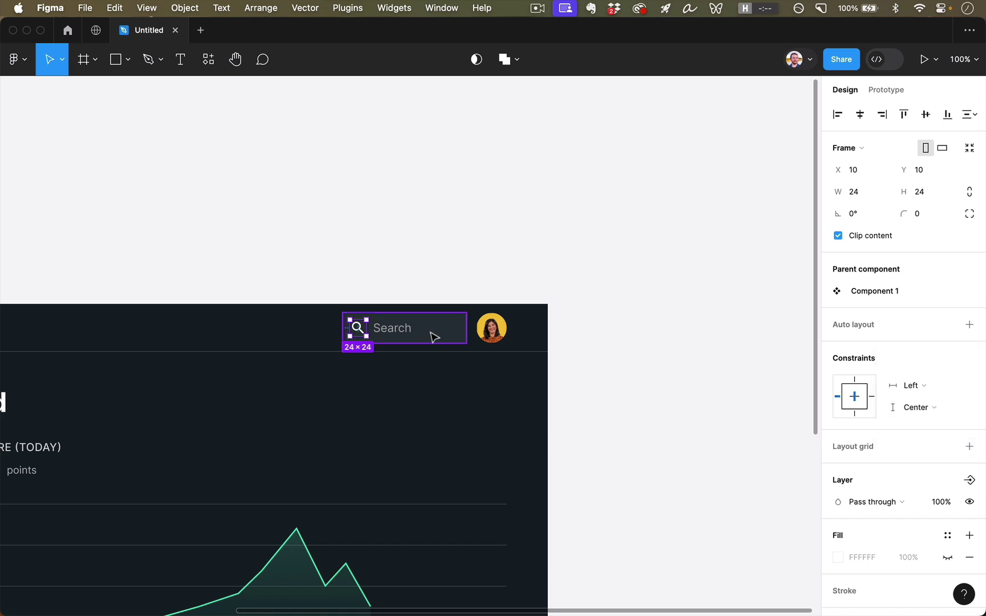
Set the Search label's constraints to Left horizontally and Center vertically
left_click(403, 329)
left_click(837, 319)
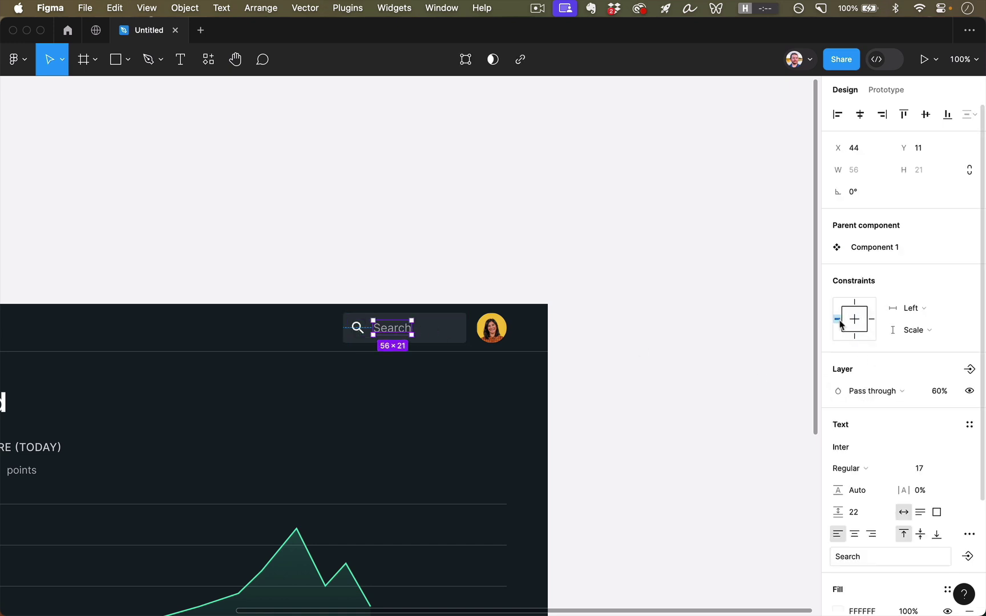
left_click(855, 318)
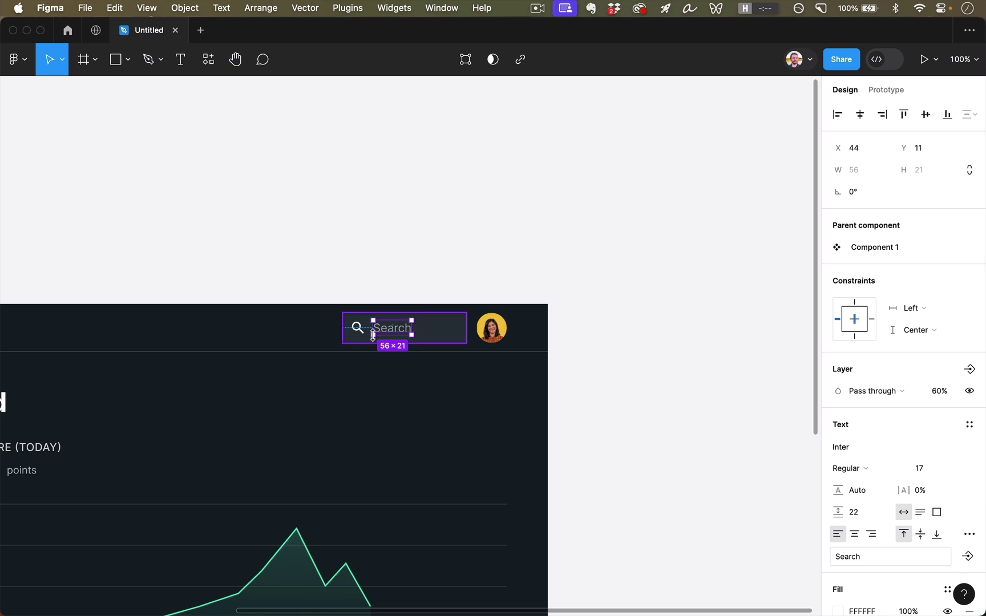
Rename the search component's background rectangle layer as bg
left_click(443, 339)
left_click(443, 339)
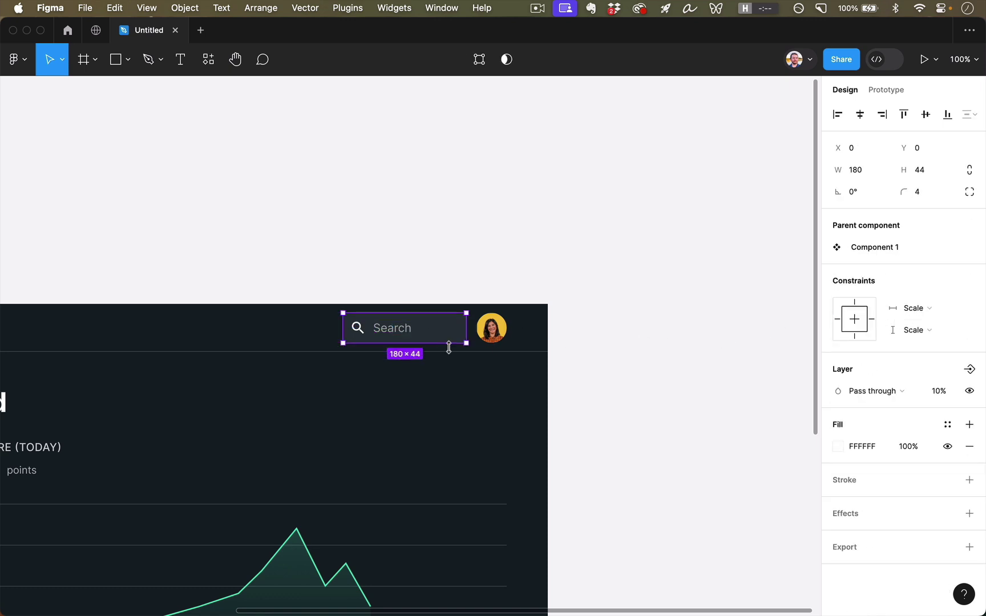
key("alt+1")
double_click(82, 247)
type("bg")
key("Return")
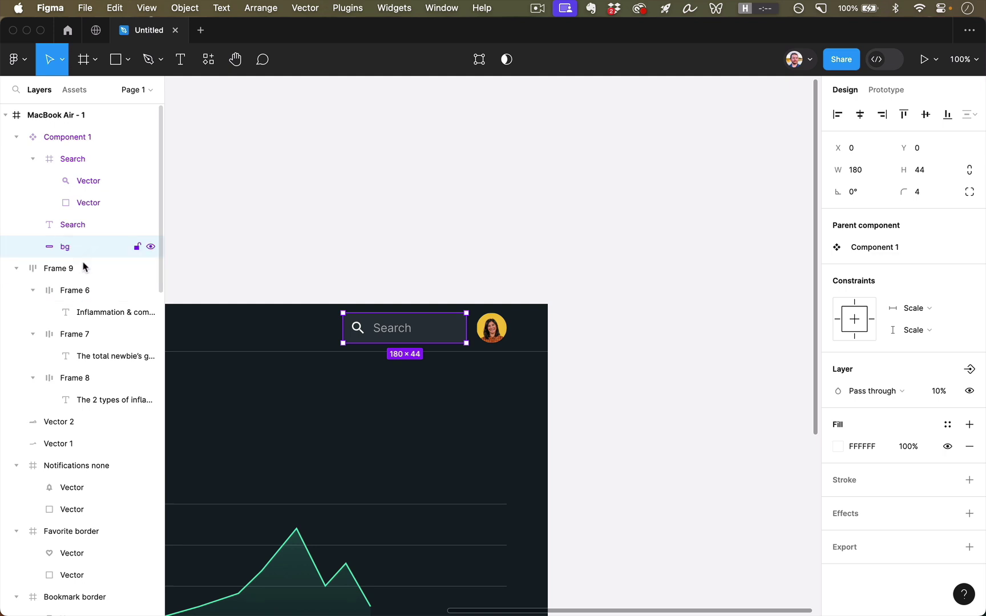
double_click(71, 226)
key("Return")
key("super+r")
key("Return")
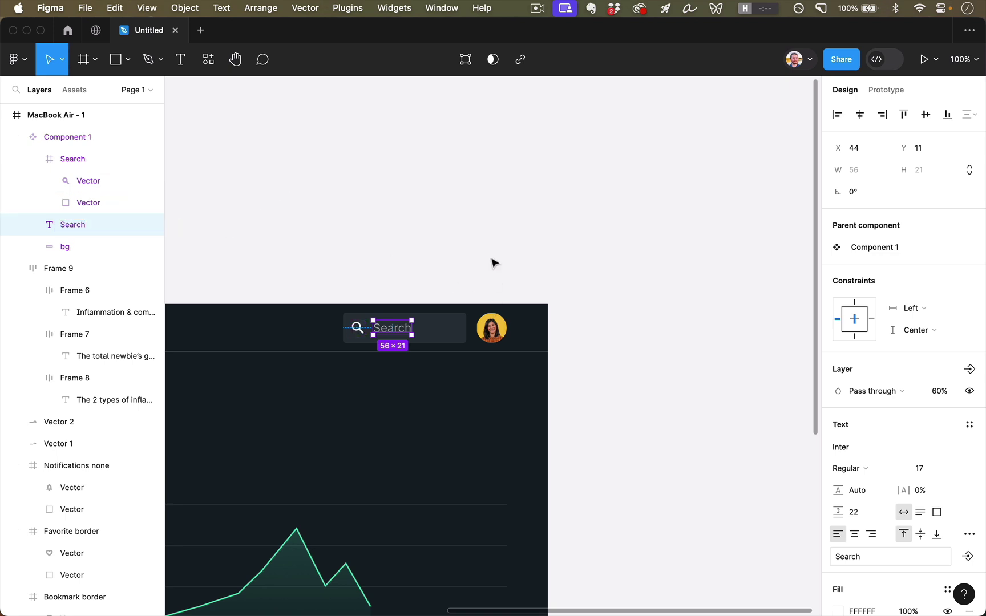
Narrow the whole search component to 172 px wide from its right edge
left_click(72, 248)
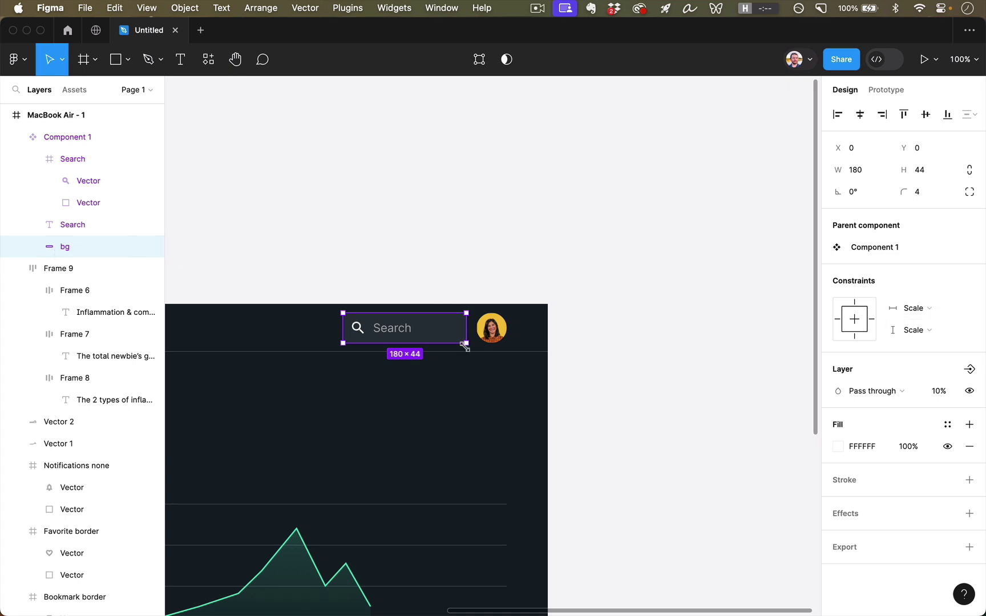
key("shift+Return")
mouse_move(467, 330)
left_mouse_down()
mouse_move(540, 329)
mouse_move(461, 329)
left_mouse_up()
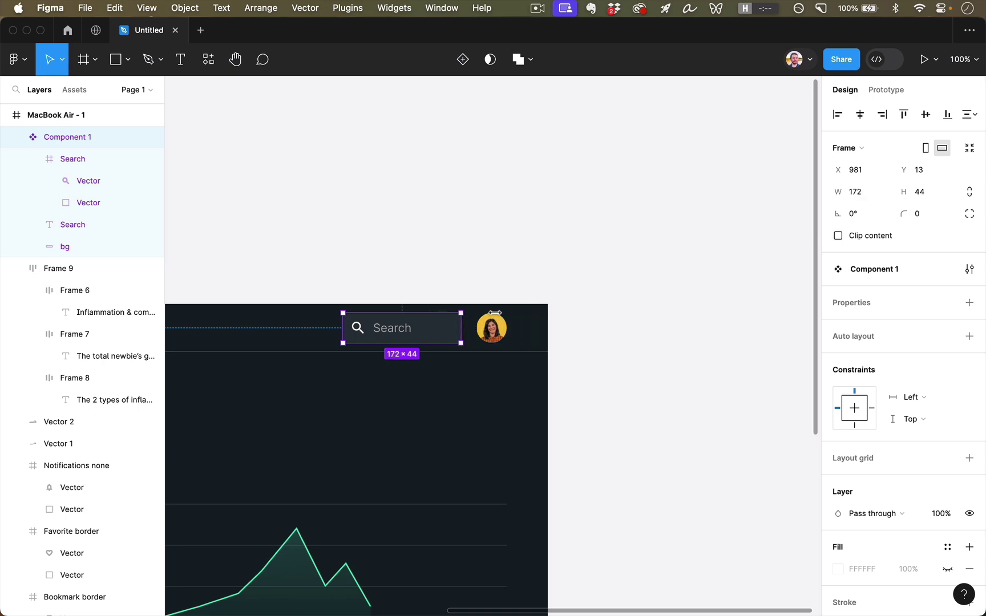
left_click(489, 280)
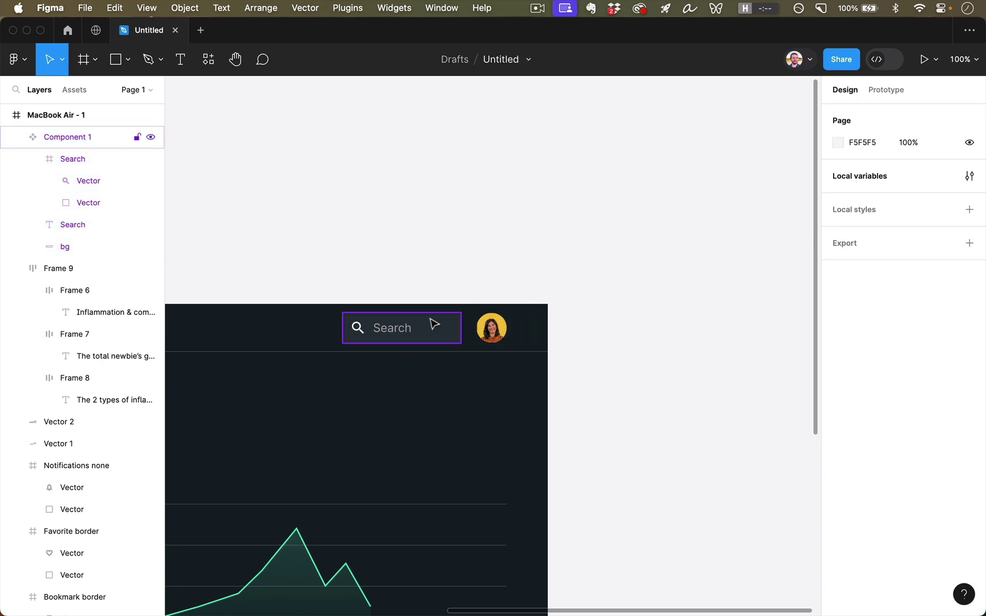
Place an instance of the search component below the header and move the main component onto the empty canvas beside the dashboard frame
left_click(410, 328)
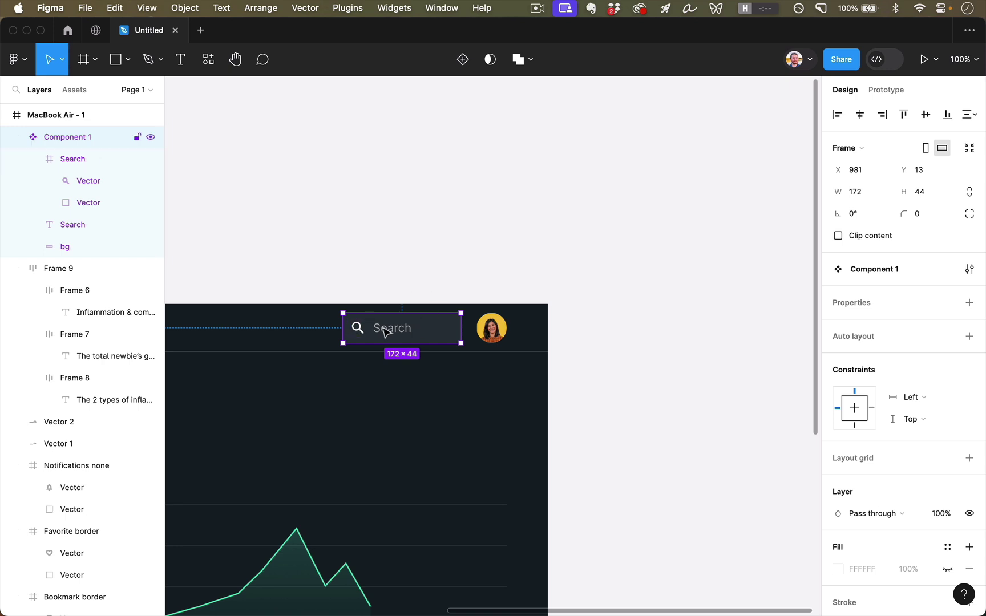
left_click_drag(388, 331, 396, 419)
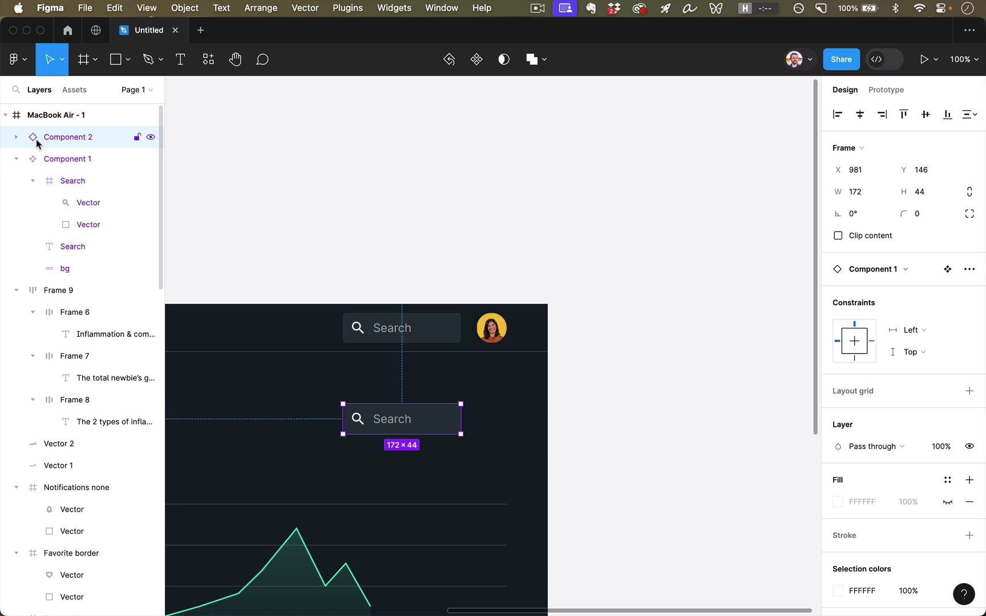
left_click(384, 329)
left_click_drag(383, 329, 759, 320)
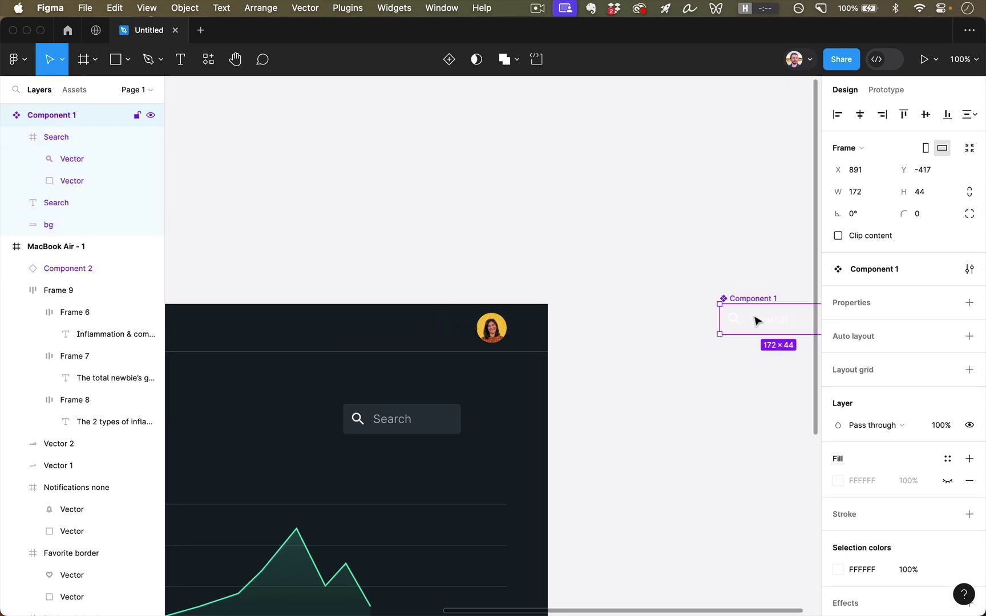
Draw a rectangle about 875 × 442 px over the main component and fill it with the dashboard's sampled background colour 132026
scroll(699, 331, "down", 10)
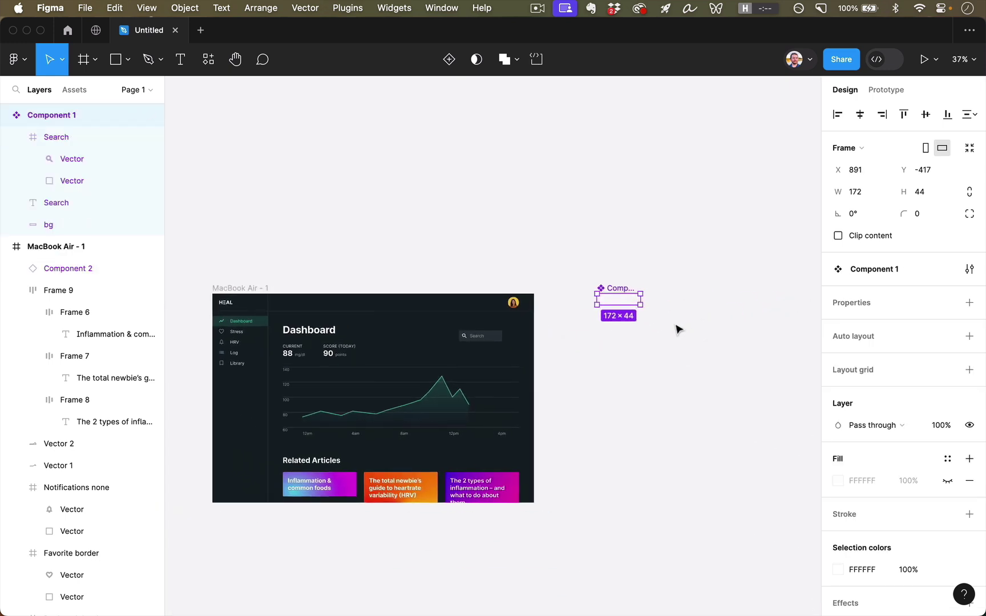
key("r")
left_click_drag(574, 276, 795, 387)
key("i")
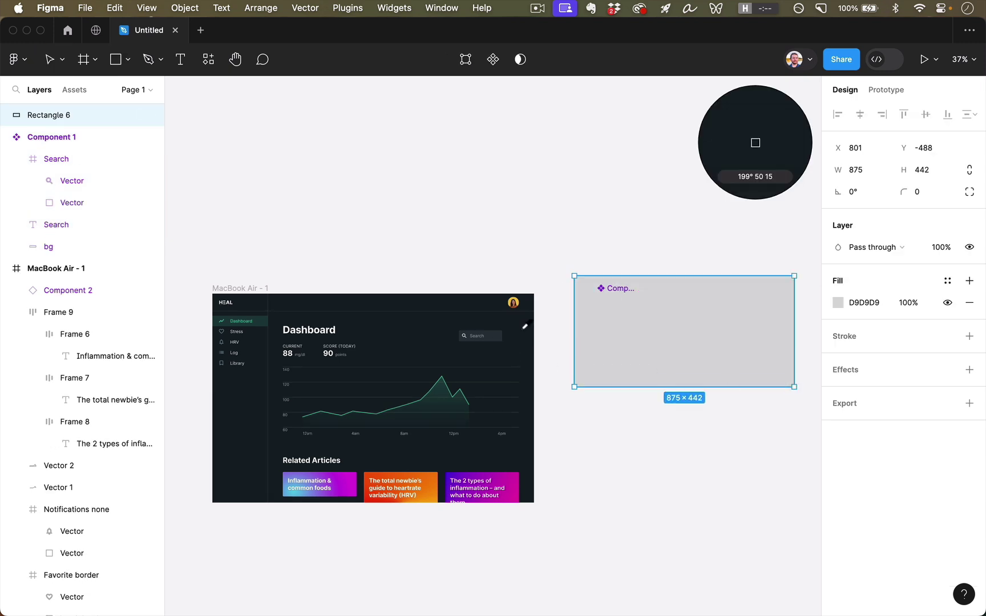
left_click(524, 328)
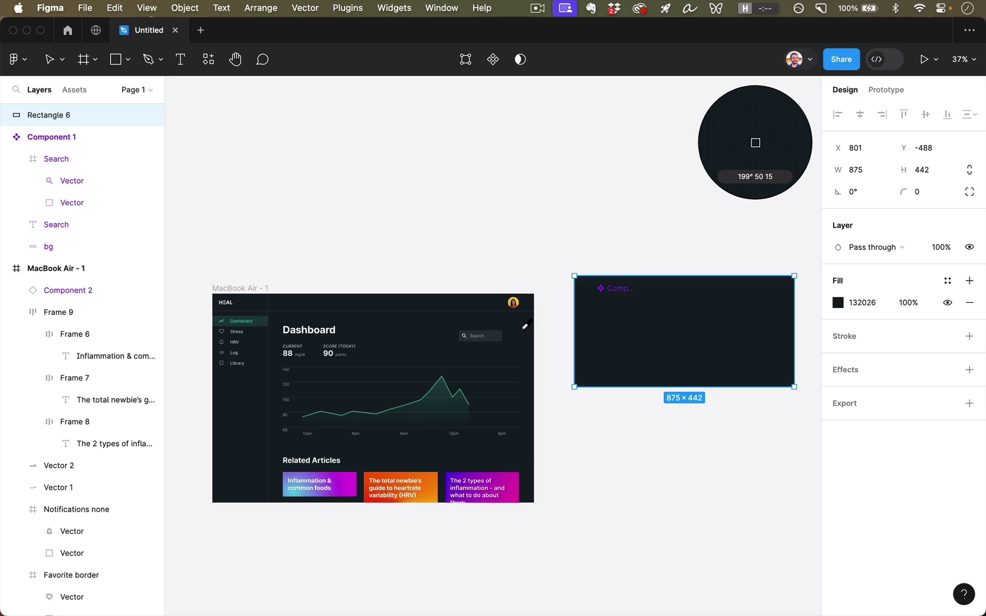
left_click(624, 260)
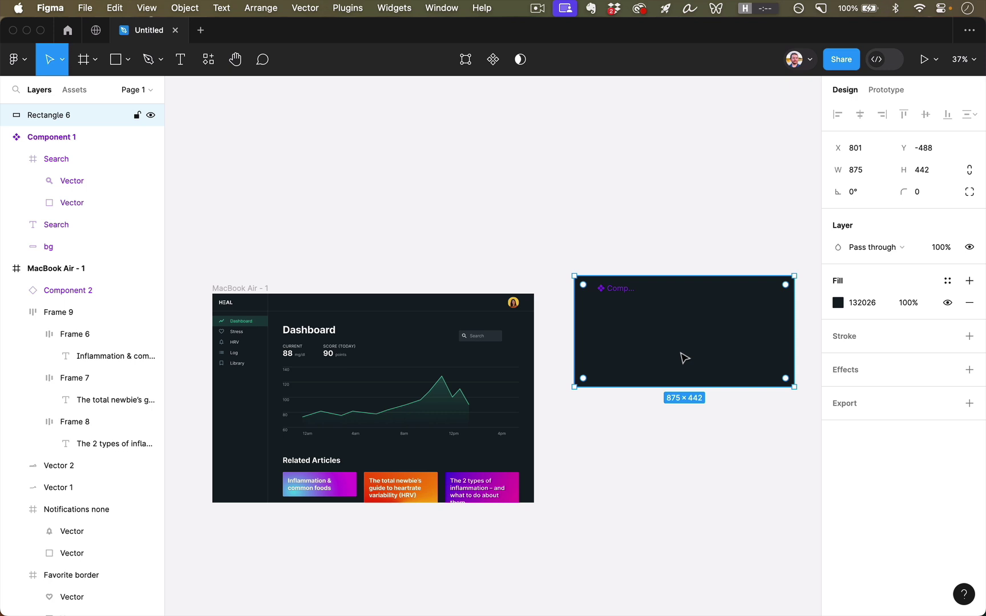
Send the dark rectangle behind the main search component and lock it
key("super+bracketleft")
scroll(626, 323, "up", 5)
scroll(621, 347, "right", 3)
scroll(621, 347, "down", 2)
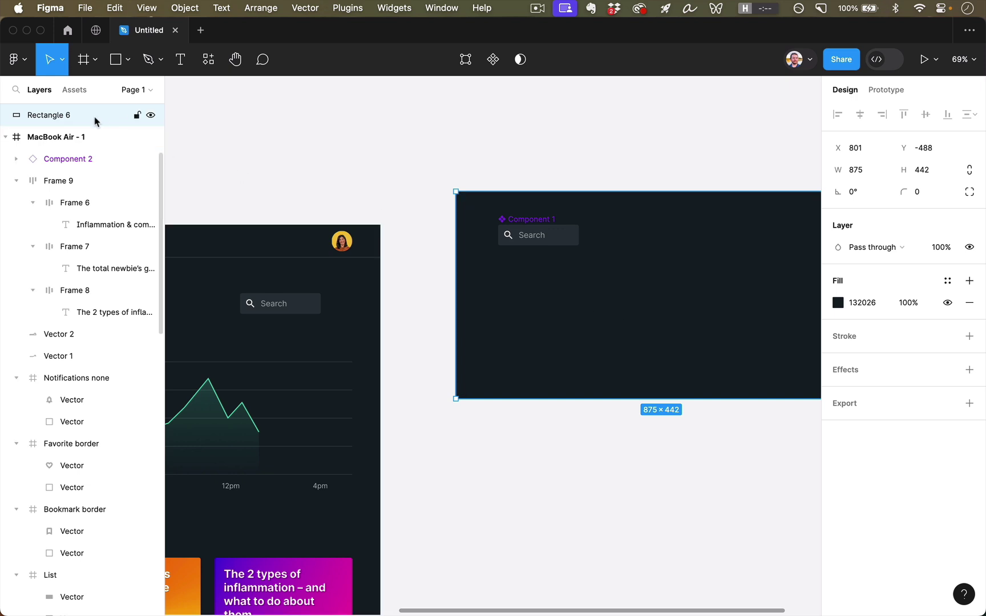
left_click(139, 117)
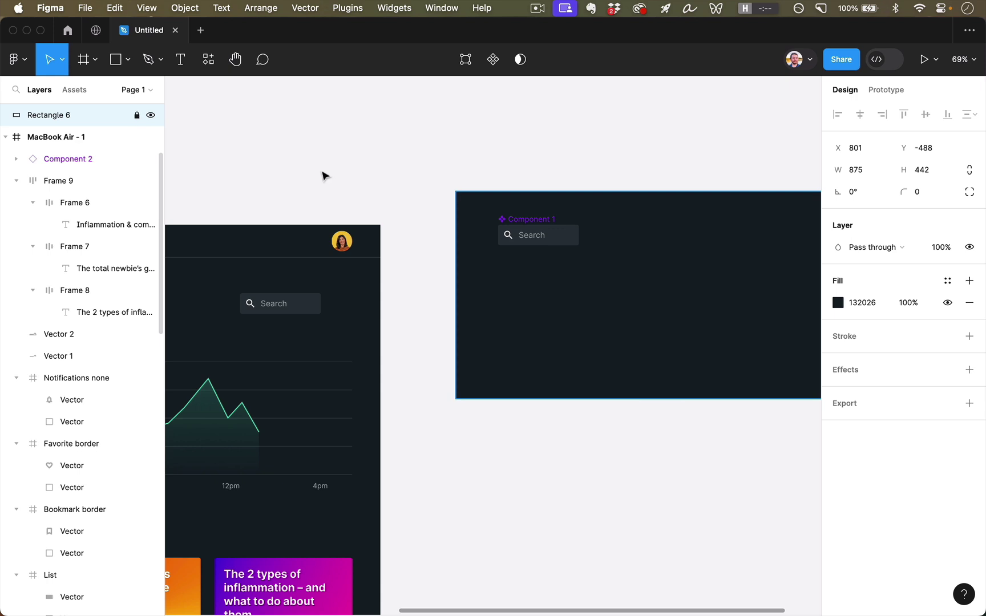
left_click(436, 136)
left_click_drag(414, 139, 494, 257)
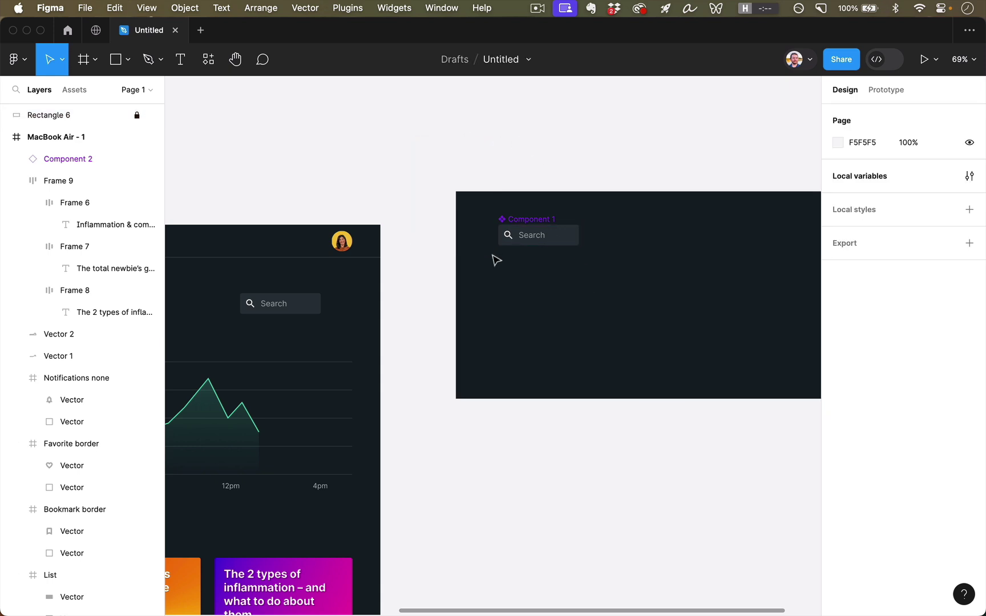
left_click(98, 121)
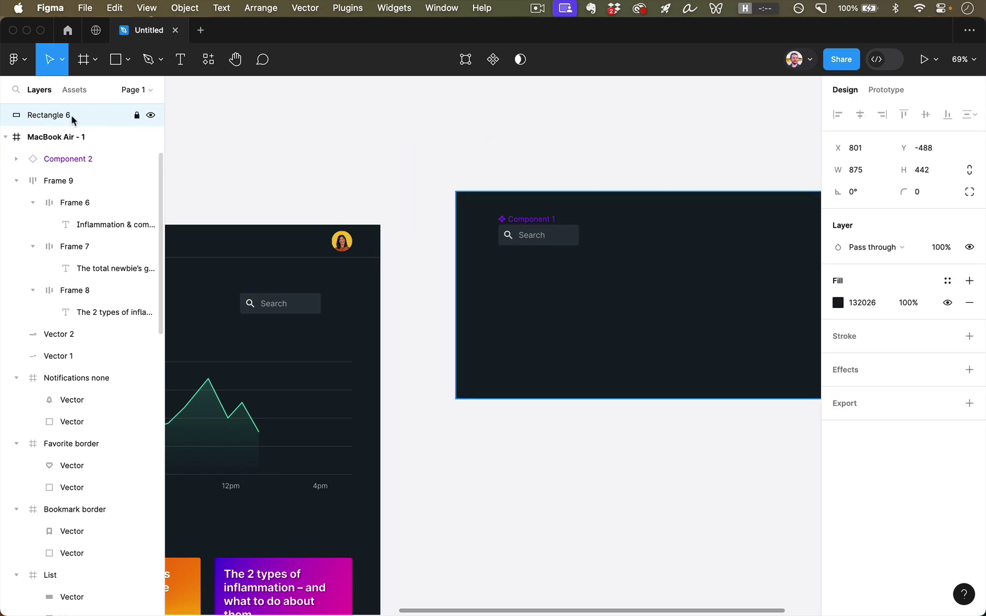
Rename the main component on the dark rectangle as Search
left_click(517, 175)
scroll(539, 211, "left", 5)
left_click(695, 171)
double_click(695, 171)
type("Search")
key("Return")
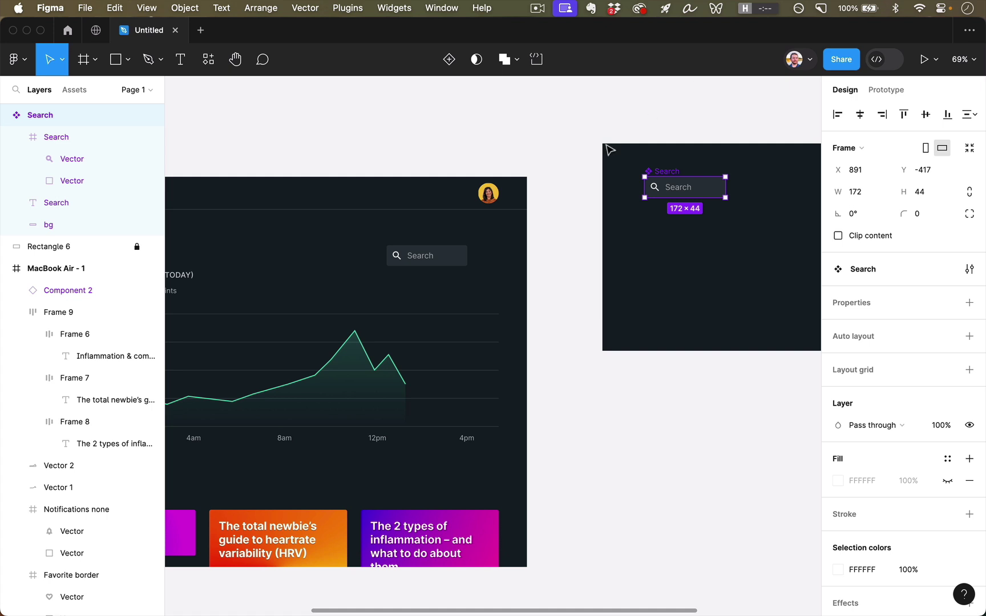
Widen the search instance in the dashboard by extending its right edge
left_click(454, 259)
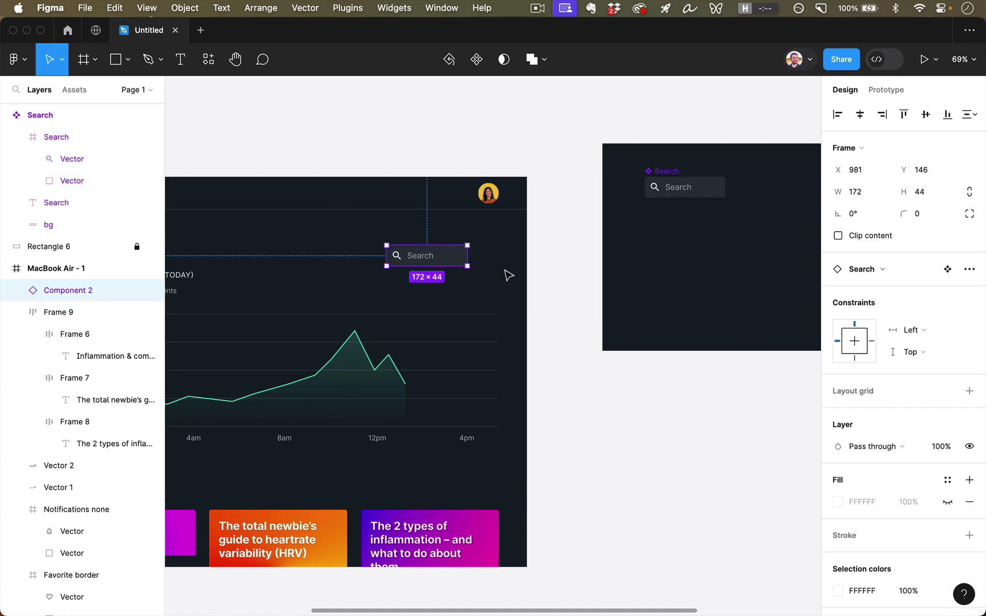
left_click_drag(467, 256, 505, 255)
left_click(560, 278)
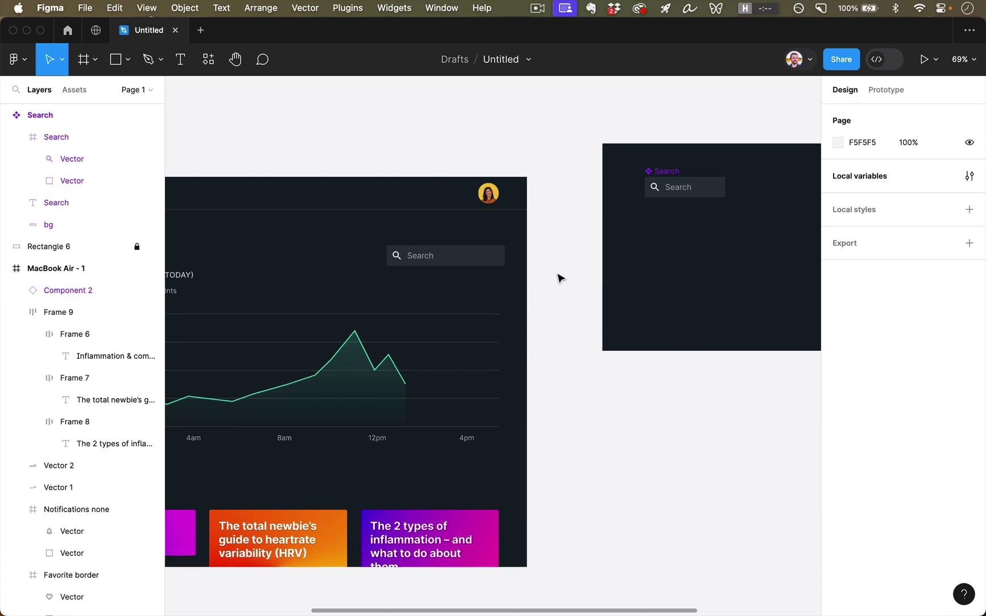
Change the main Search component's label text to "Search!"
double_click(689, 183)
key("Return")
key("Right")
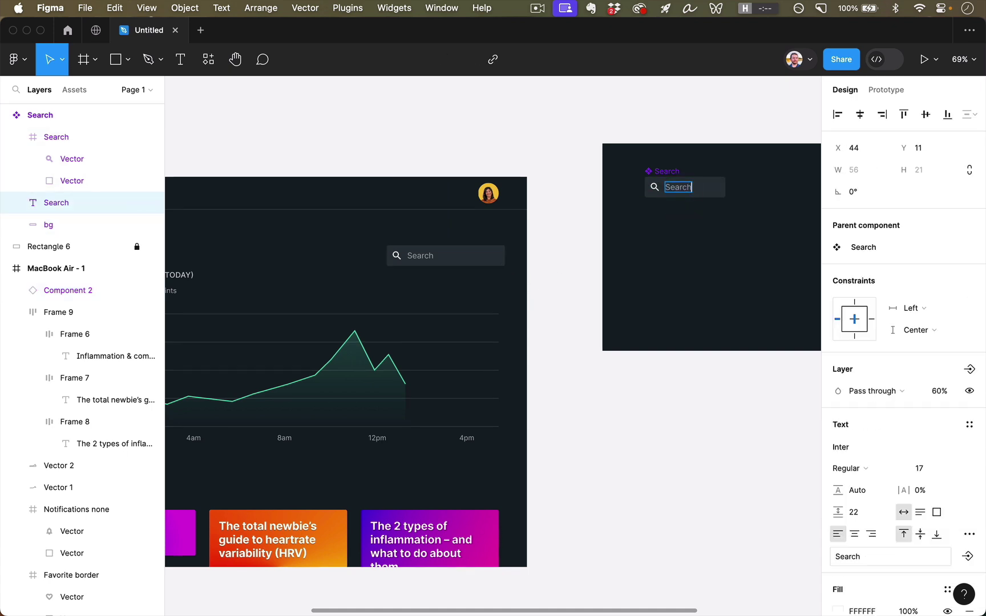
key("Escape")
key("Escape")
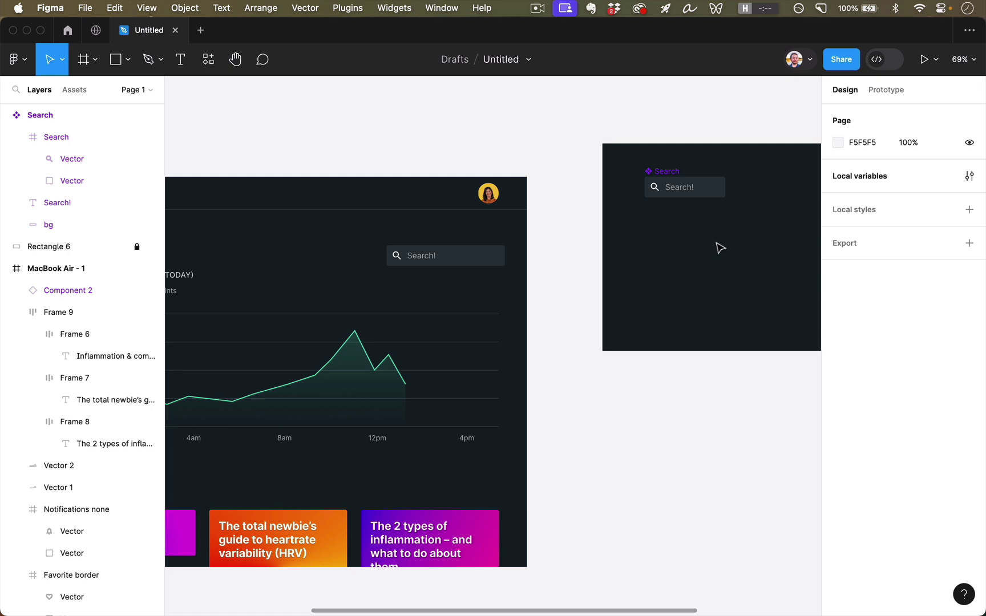
Change the main Search component's label back to "Search" and move the dashboard's search instance into the header beside the avatar
left_click(464, 248)
scroll(418, 262, "up", 5)
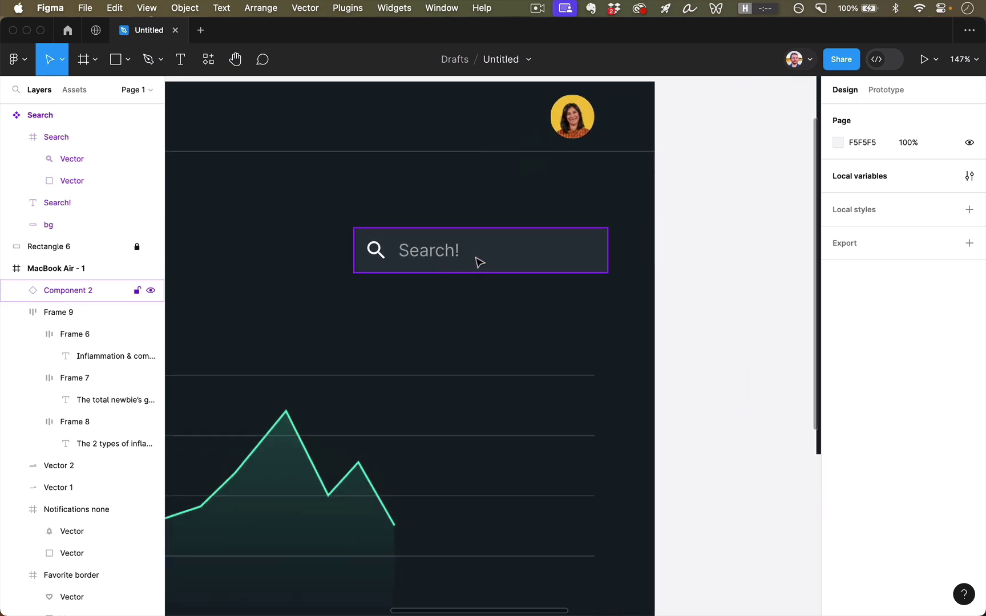
double_click(464, 263)
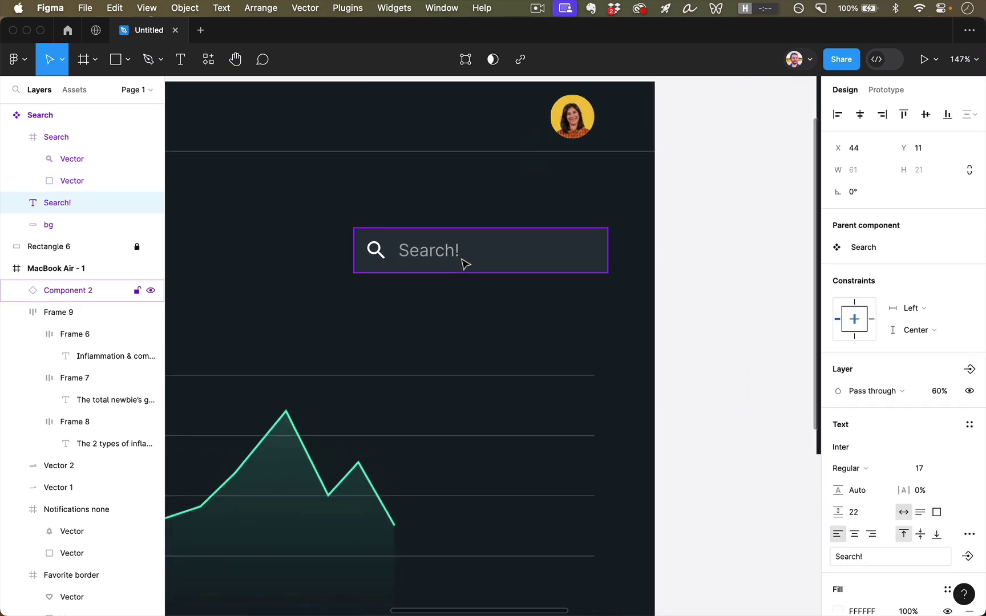
key("shift+1")
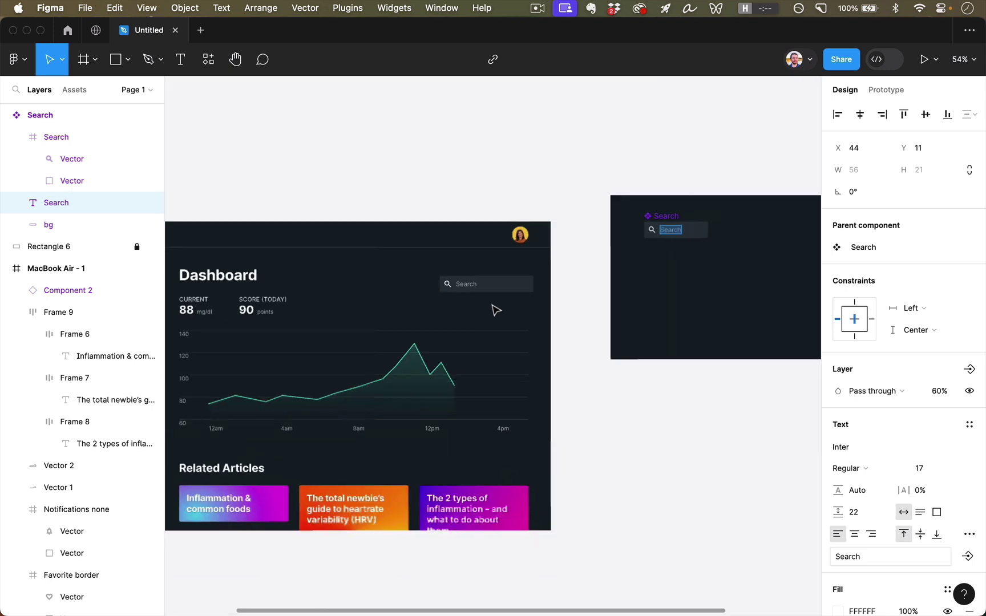
key("Escape")
left_click_drag(525, 290, 490, 237)
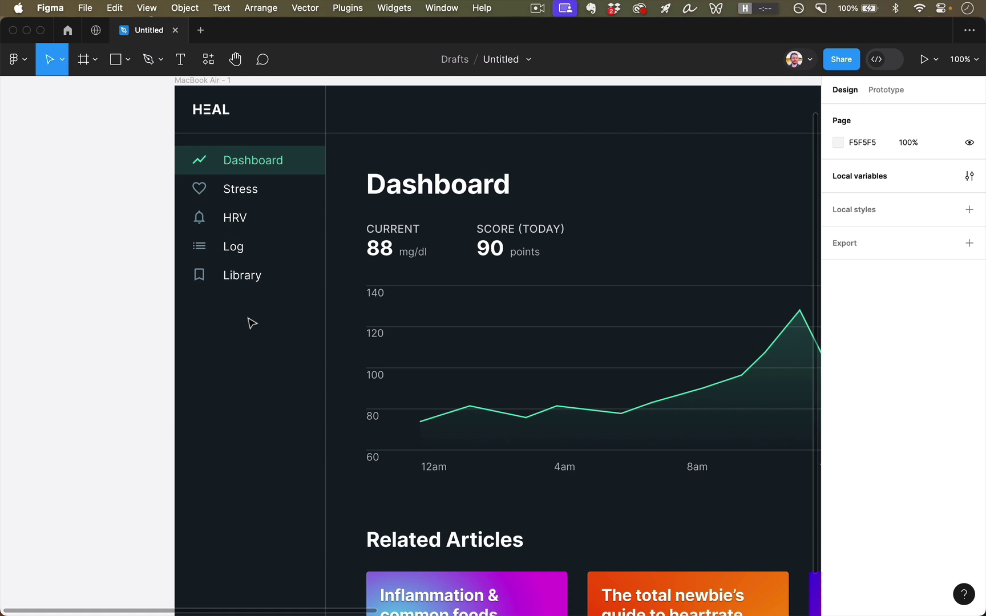
left_click_drag(259, 289, 197, 163)
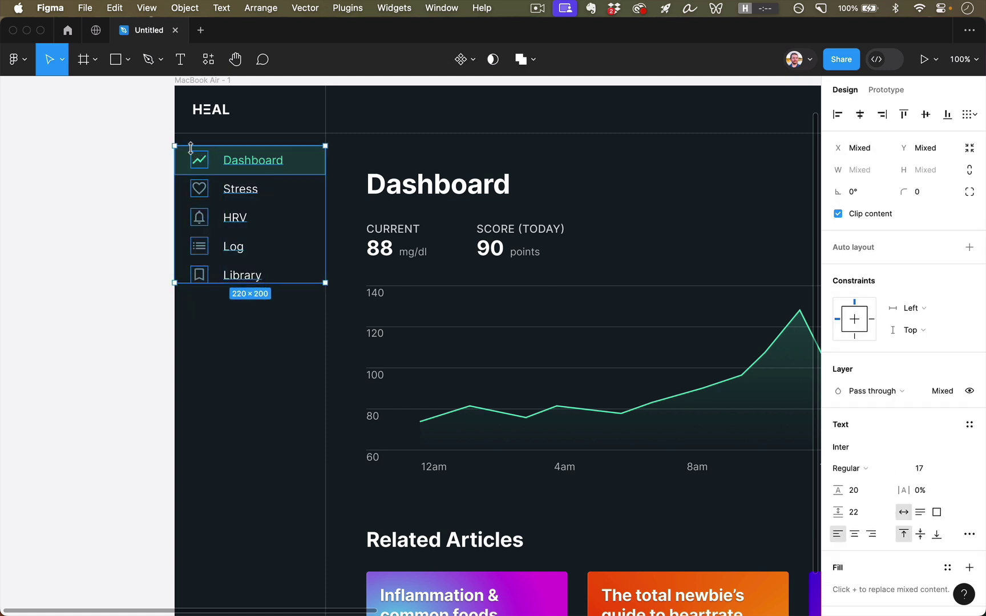
left_click(231, 339)
scroll(231, 339, "right", 2)
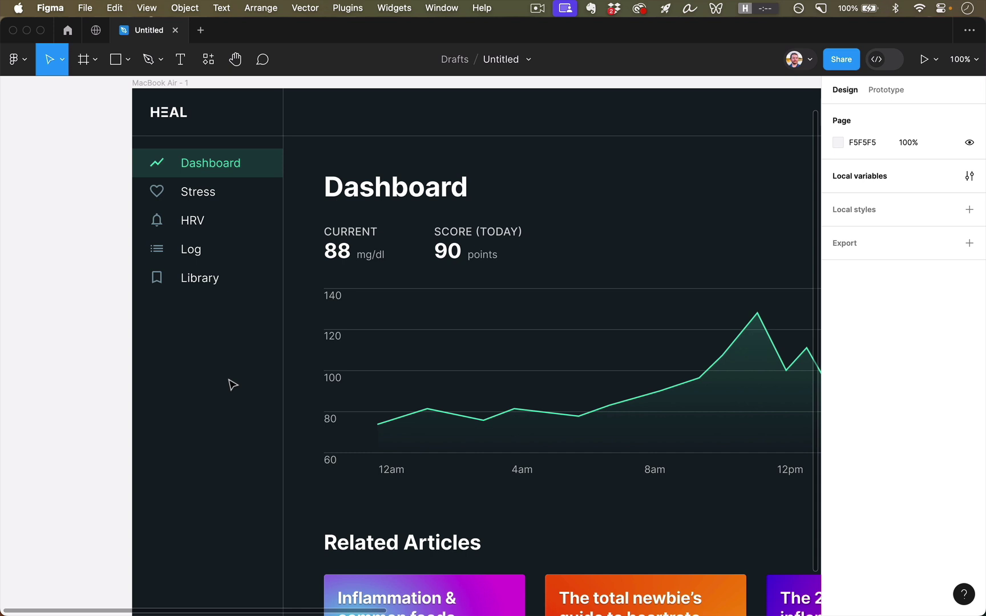
Move the five sidebar navigation icons together onto the dark rectangle, below the main Search component
left_click(157, 164)
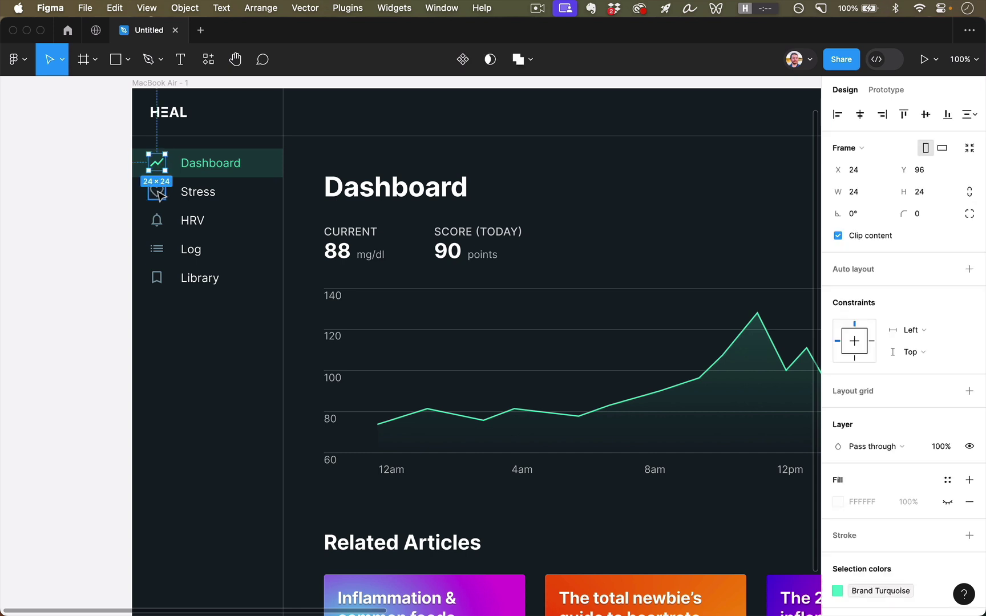
left_click(160, 194, "shift")
left_click(157, 221, "shift")
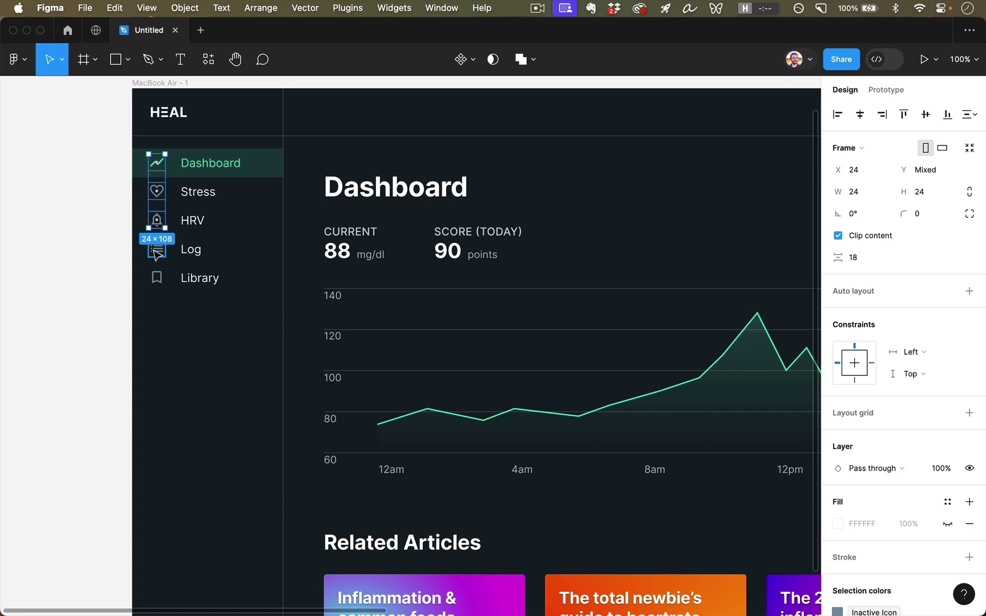
left_click(158, 250, "shift")
left_click(159, 279, "shift")
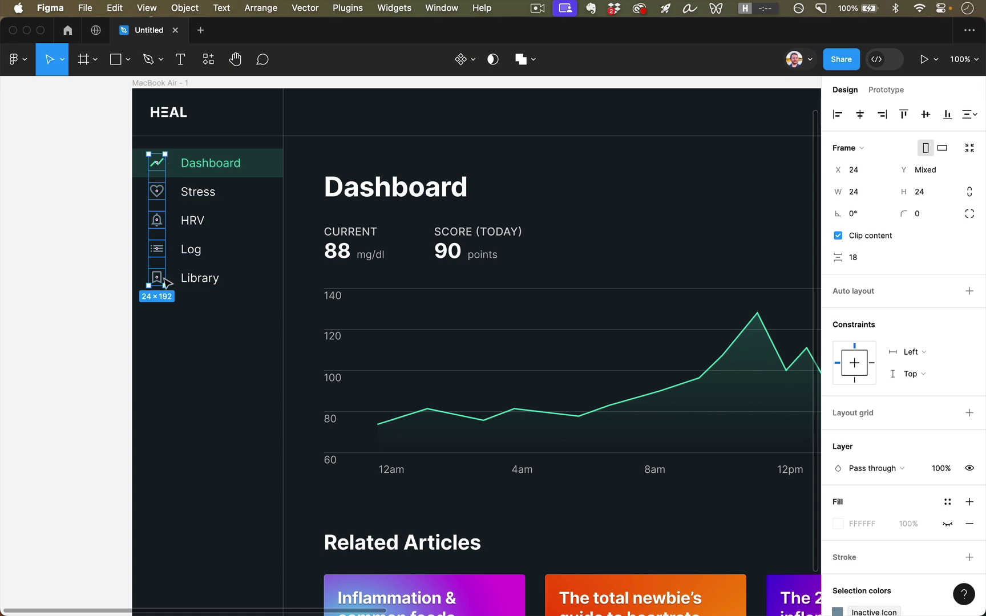
key("alt")
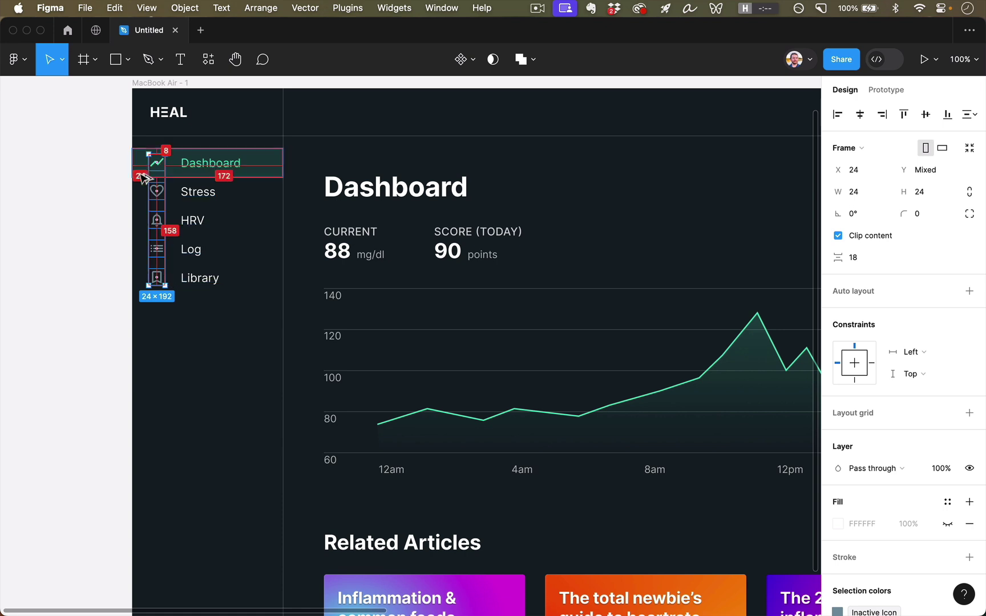
left_click_drag(162, 193, 572, 200)
left_click_drag(664, 205, 369, 221)
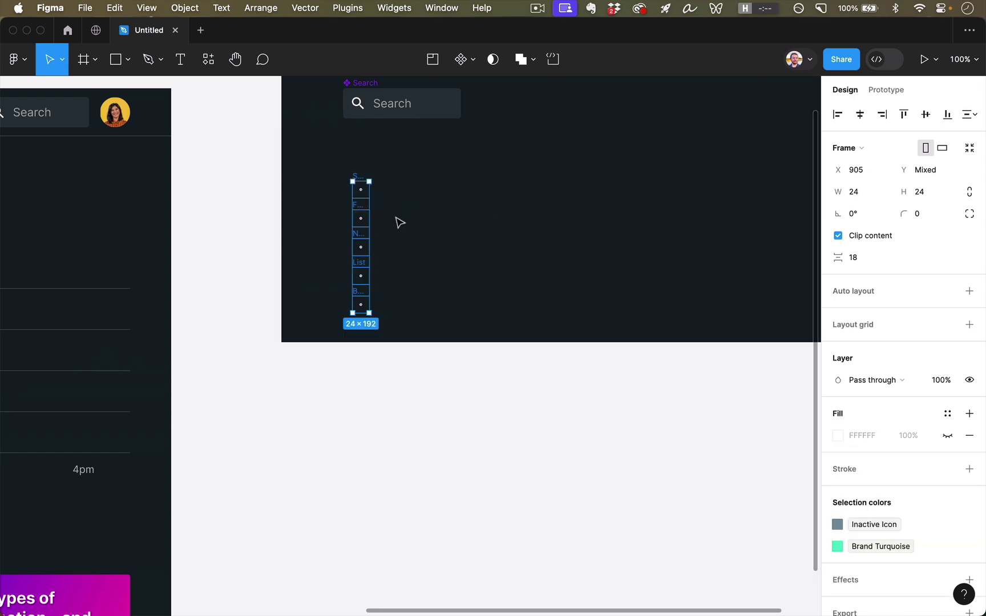
left_click(400, 222)
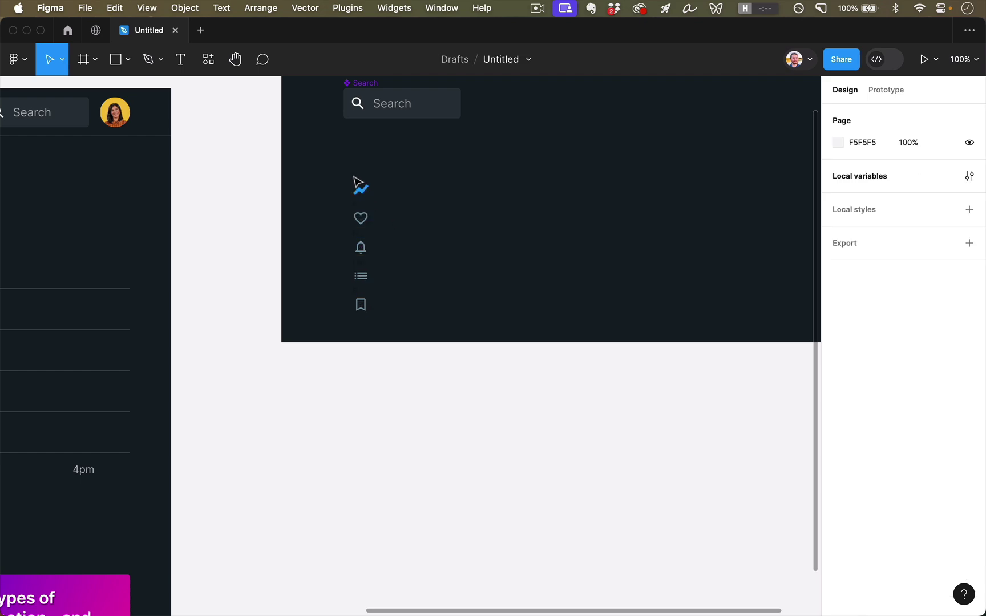
Rename the trend-line icon's frame as icon/chart and turn it into a component
left_click(358, 182)
scroll(360, 184, "up", 10)
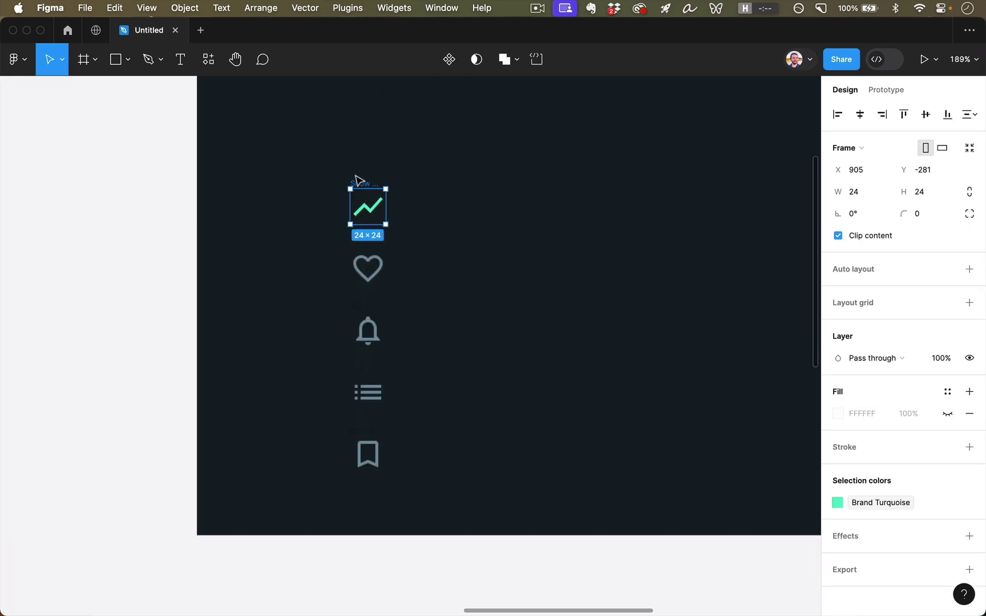
scroll(419, 204, "down", 2)
key("super+r")
type("ico")
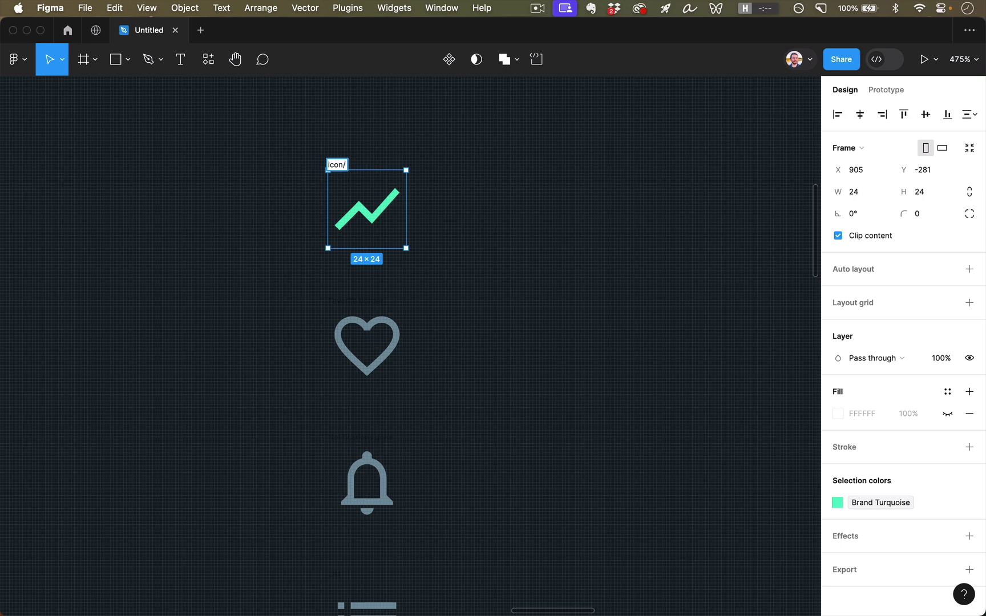
type("n/chart")
key("Return")
key("super+alt+k")
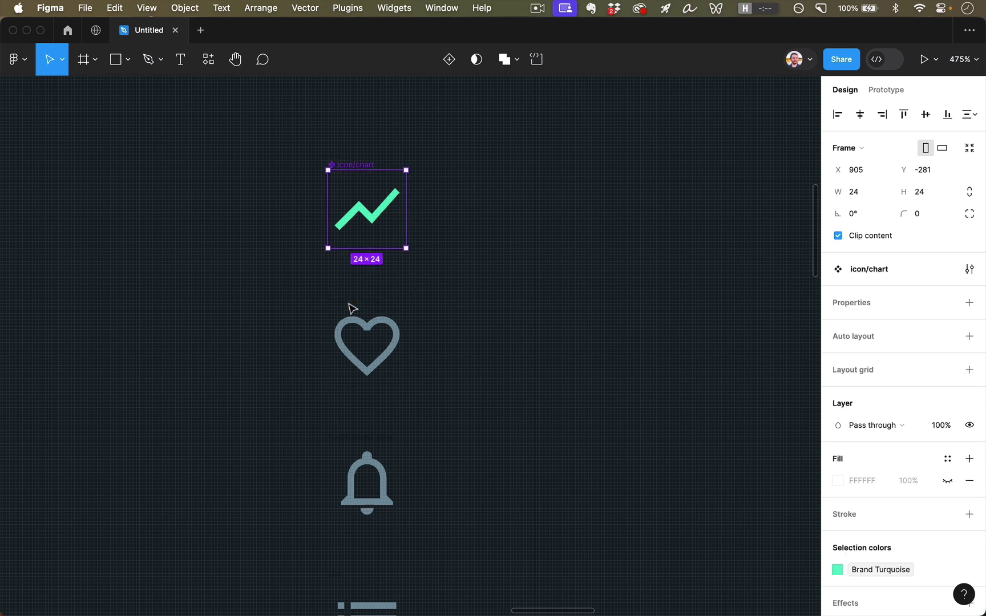
Rename the heart icon's frame as icon/heart and turn it into a component
left_click(375, 311)
key("super+r")
type("icon/heart")
key("Return")
key("super+alt+k")
scroll(289, 411, "down", 1)
scroll(289, 411, "down", 3)
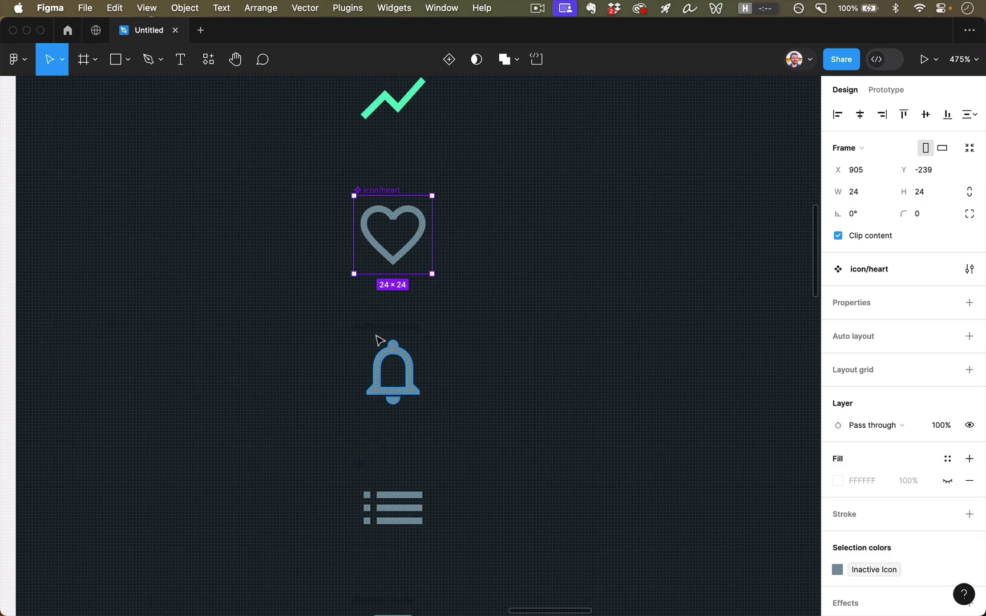
Rename the bell icon's frame as icon/bell and turn it into a component
left_click(369, 330)
key("super+r")
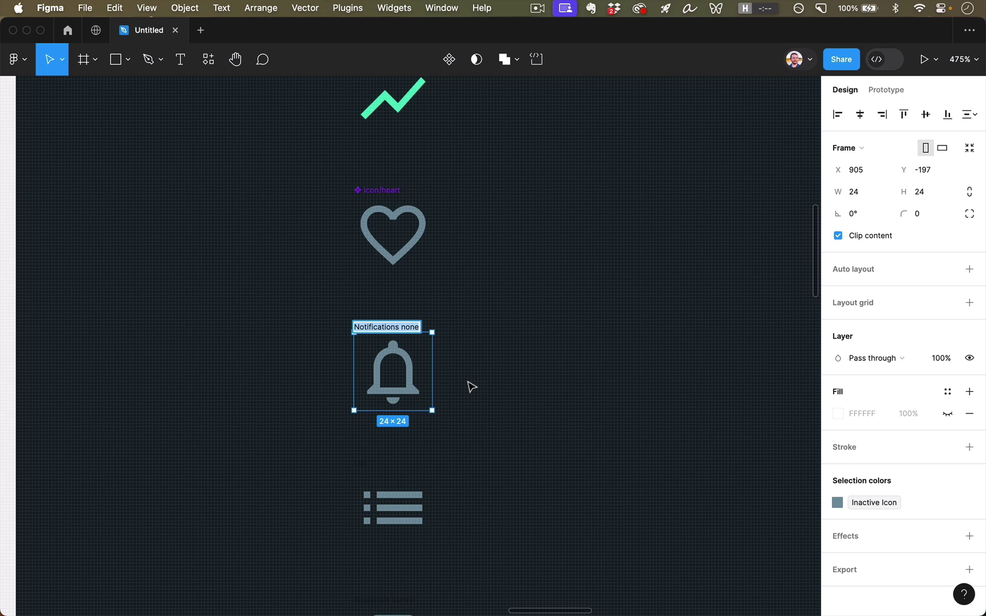
type("icon/bell")
key("Return")
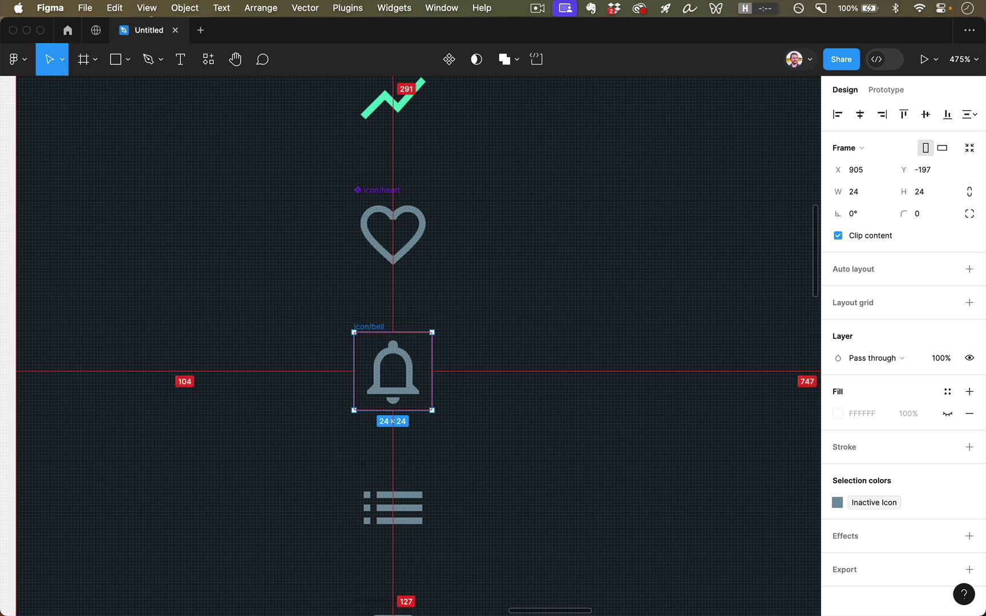
key("super+alt+k")
scroll(466, 399, "down", 3)
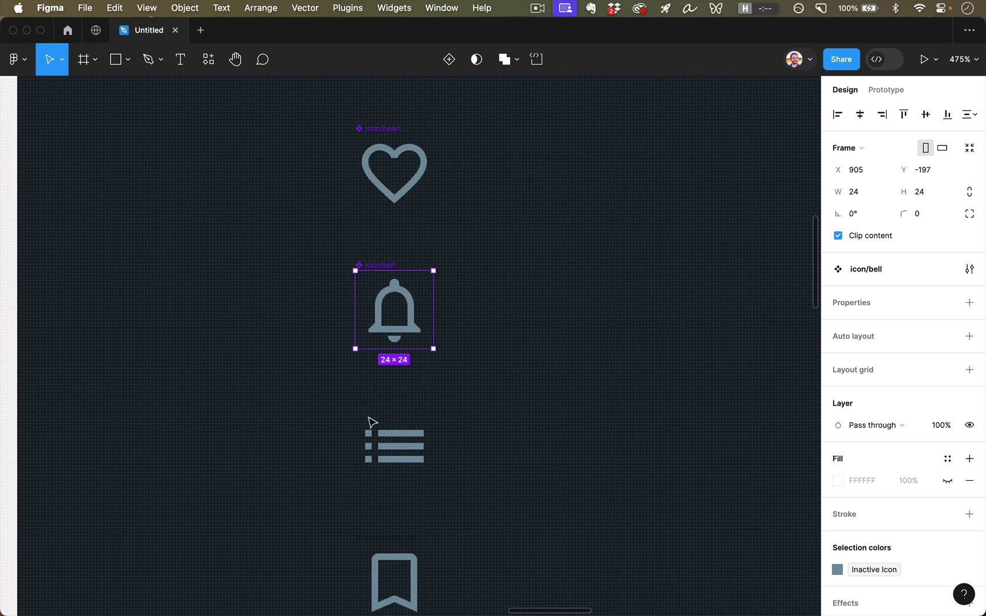
Rename the list icon's frame as icon/list and turn it into a component
left_click(370, 420)
key("super+r")
type("icon/list")
key("Return")
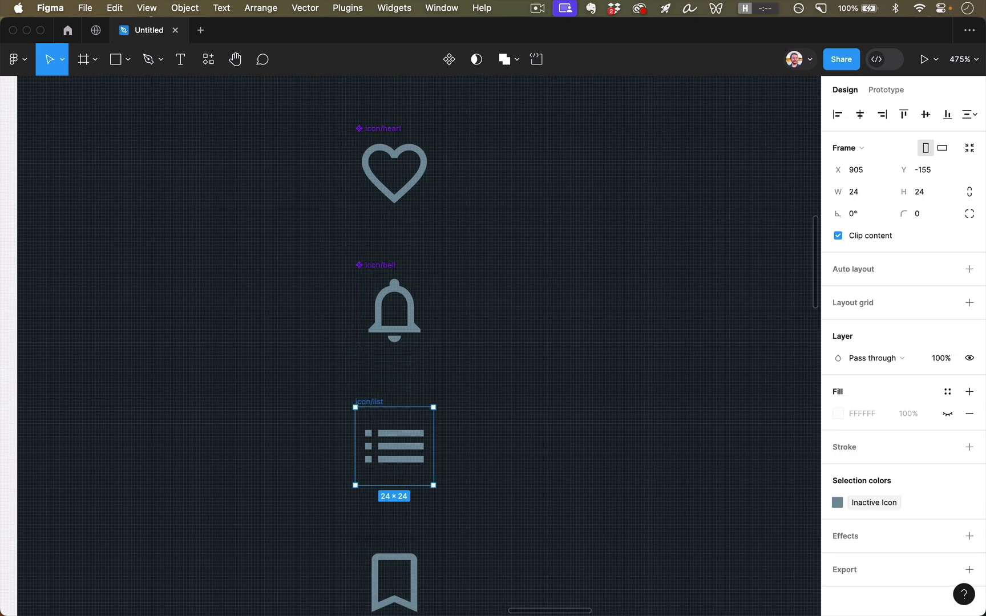
key("super+alt+k")
scroll(376, 365, "down", 4)
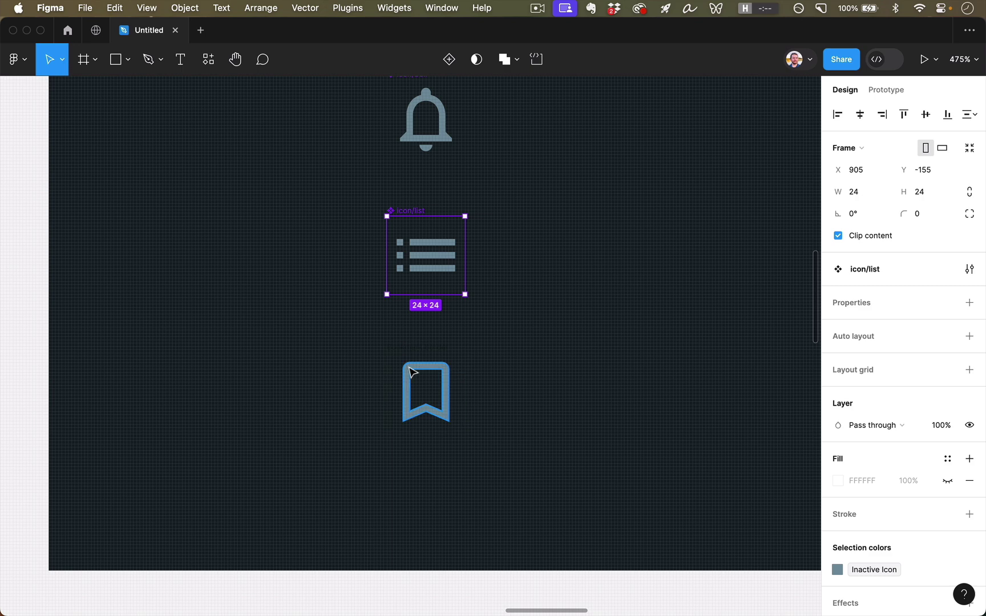
Rename the bookmark icon's frame as icon/bookmark and turn it into a component
left_click(400, 359)
key("super+r")
type("icon/bookmark")
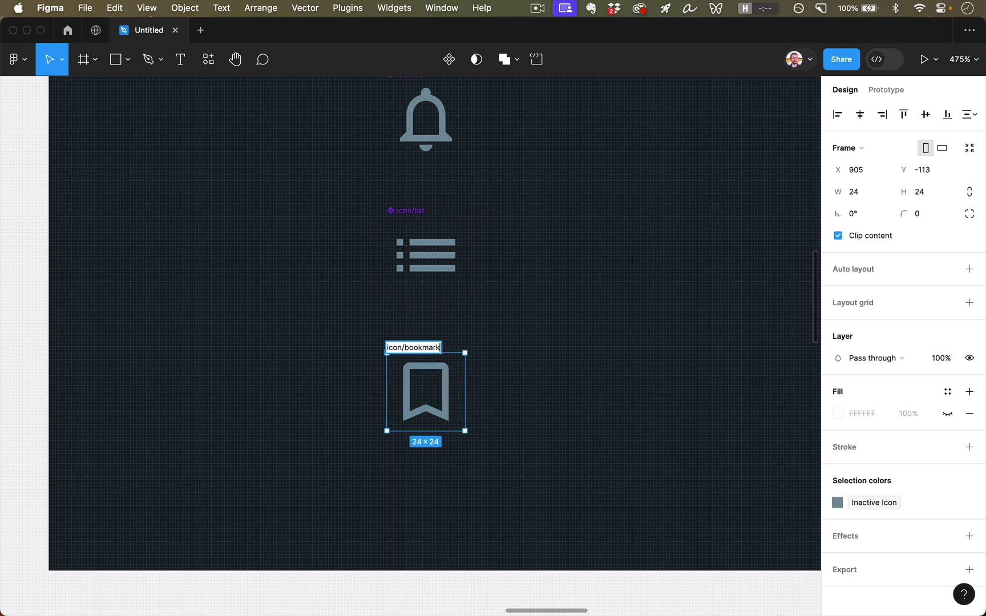
key("Return")
key("alt")
key("super+alt+k")
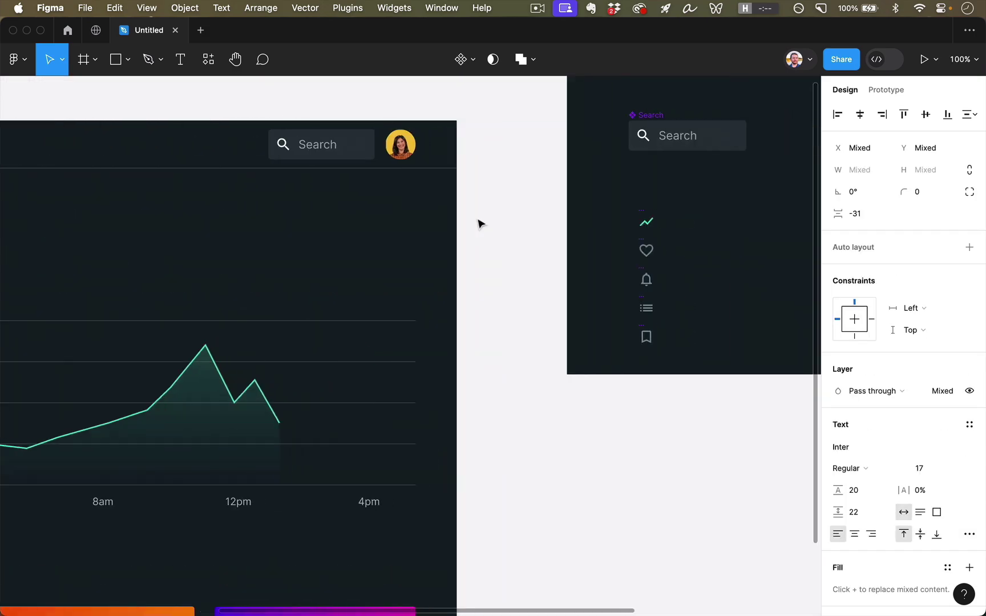
Paste the sidebar's navigation rows beside the icon components and keep only the highlighted Dashboard row, moved clear of the icons
scroll(478, 224, "right", 10)
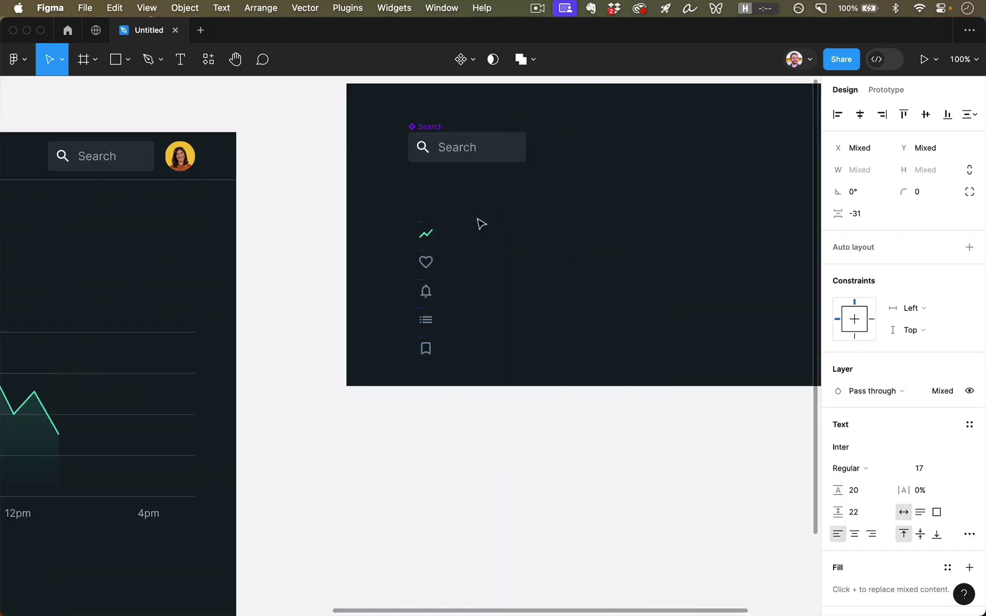
left_click(494, 240)
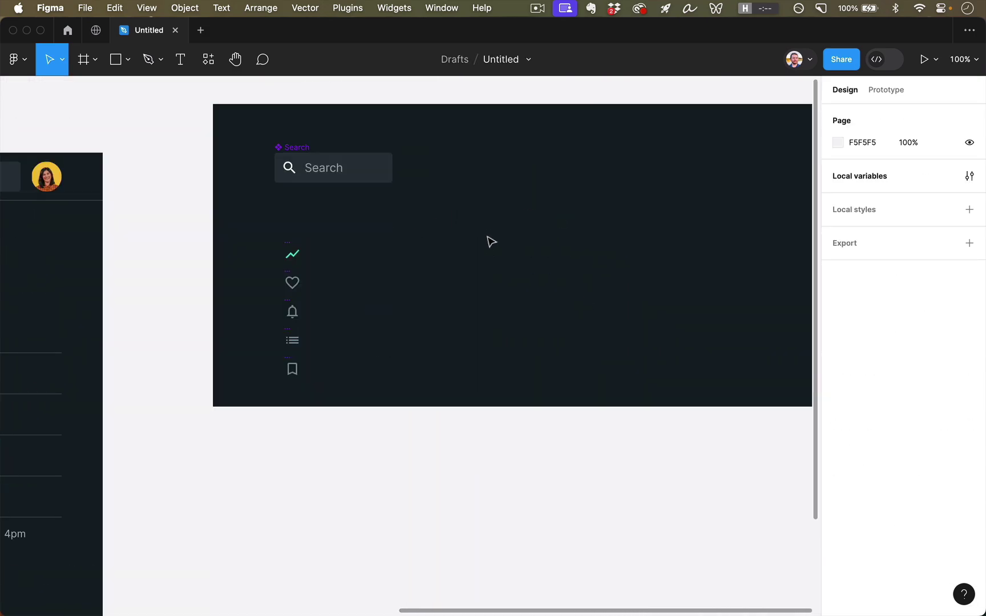
key("super+v")
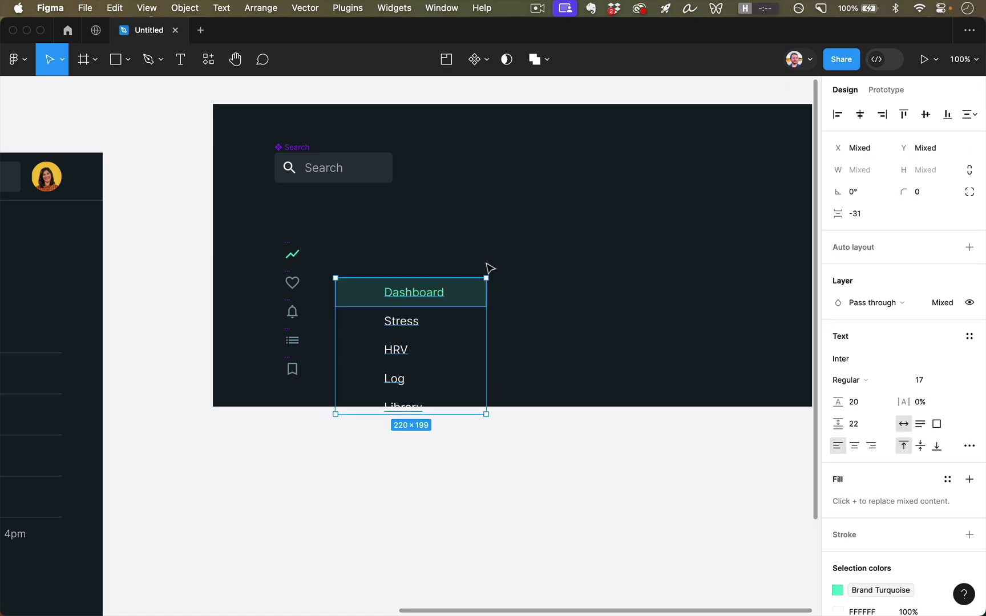
left_click_drag(443, 299, 536, 250)
Change the highlighted row's text from Dashboard to "Label"
double_click(487, 246)
type("Label")
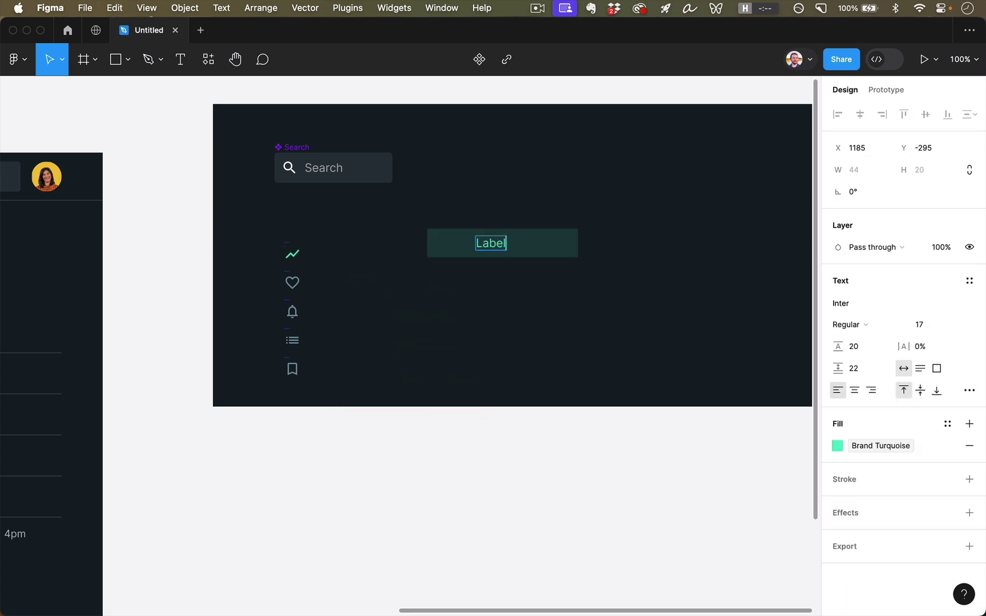
key("Escape")
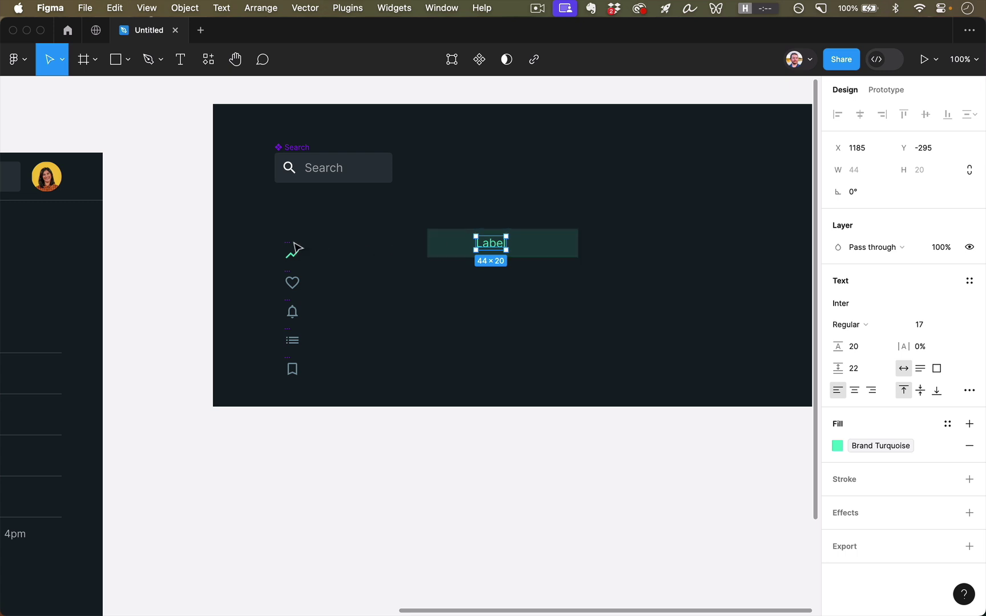
Place the icon/chart component on the highlighted row ahead of its label, at X 1123, Y -297
left_click_drag(293, 252, 445, 235)
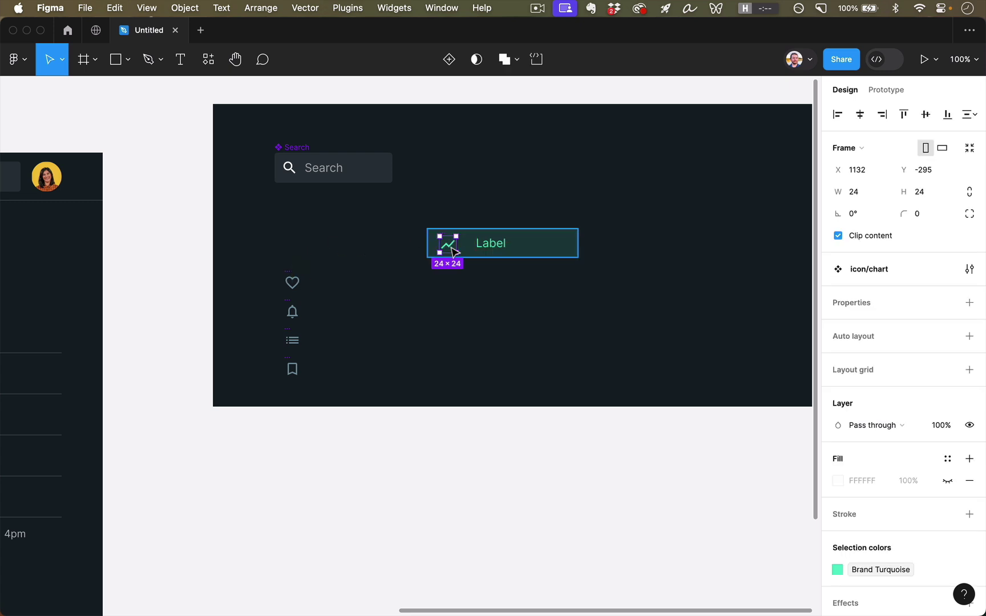
scroll(476, 253, "up", 10)
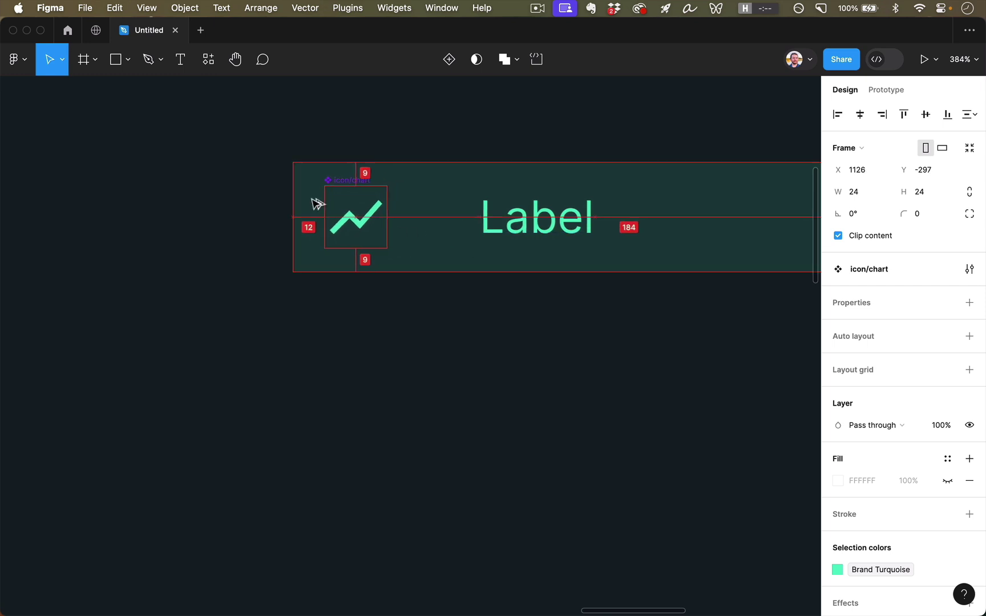
left_click(500, 225)
left_click(341, 189)
right_click(342, 180)
mouse_move(468, 270)
right_click(363, 215)
left_click(566, 331)
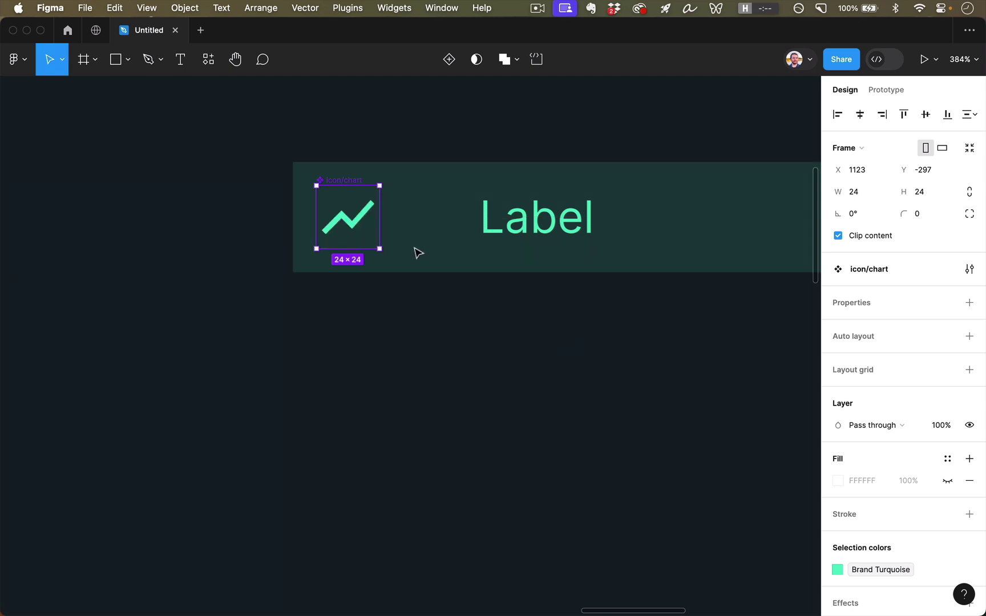
left_click(445, 354)
Combine the chart icon, the label text and the highlighted background bar into one component
left_click(341, 183)
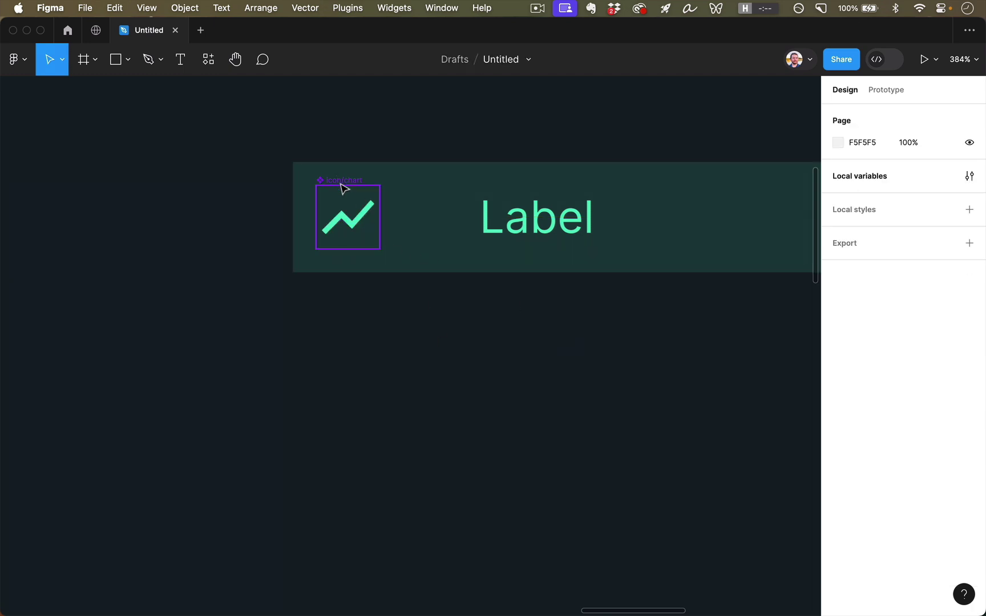
left_click(506, 213, "shift")
left_click(431, 179, "shift")
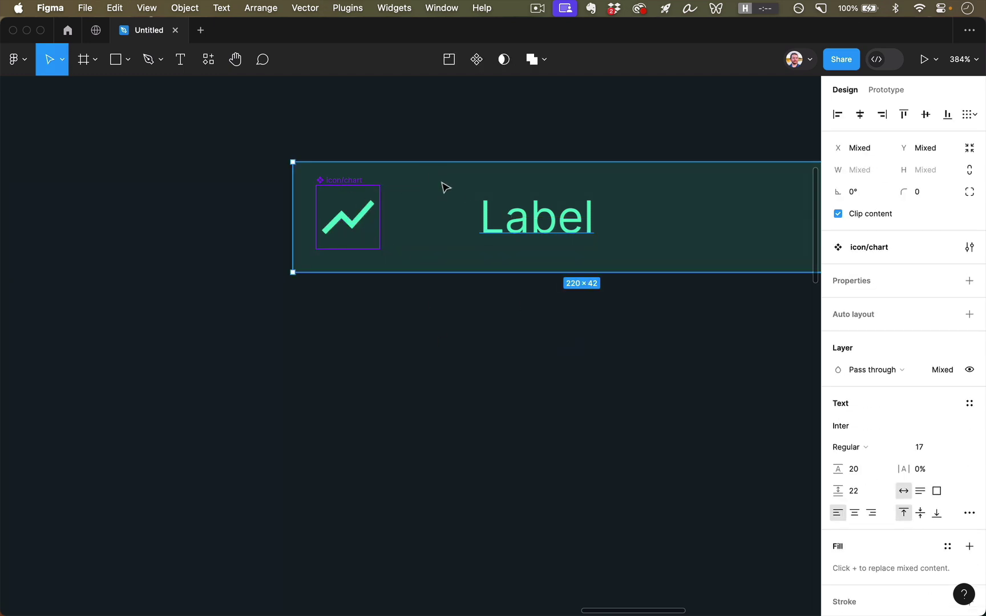
scroll(445, 187, "down", 5)
scroll(444, 187, "right", 3)
key("alt")
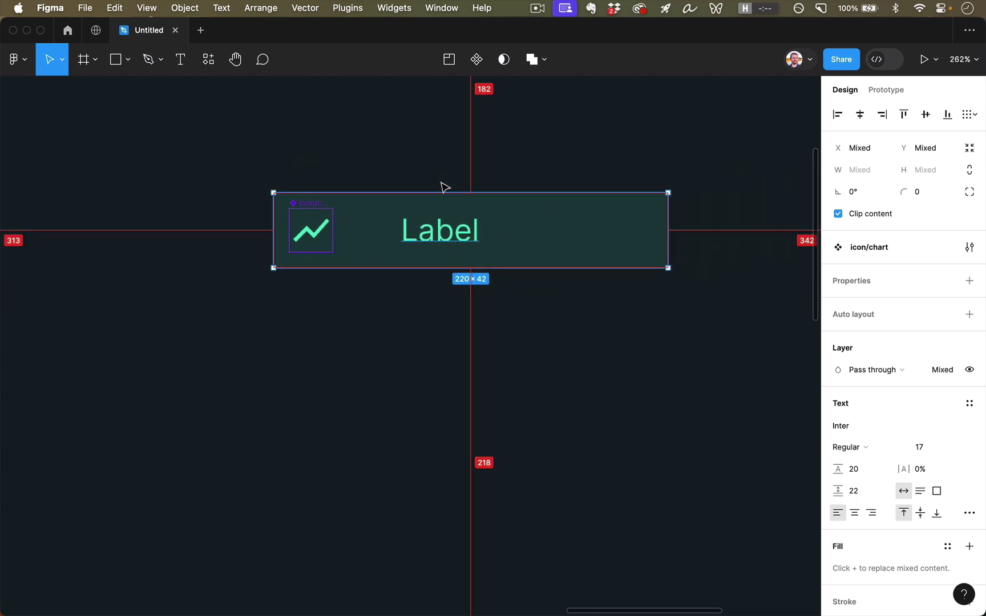
key("super+alt+k")
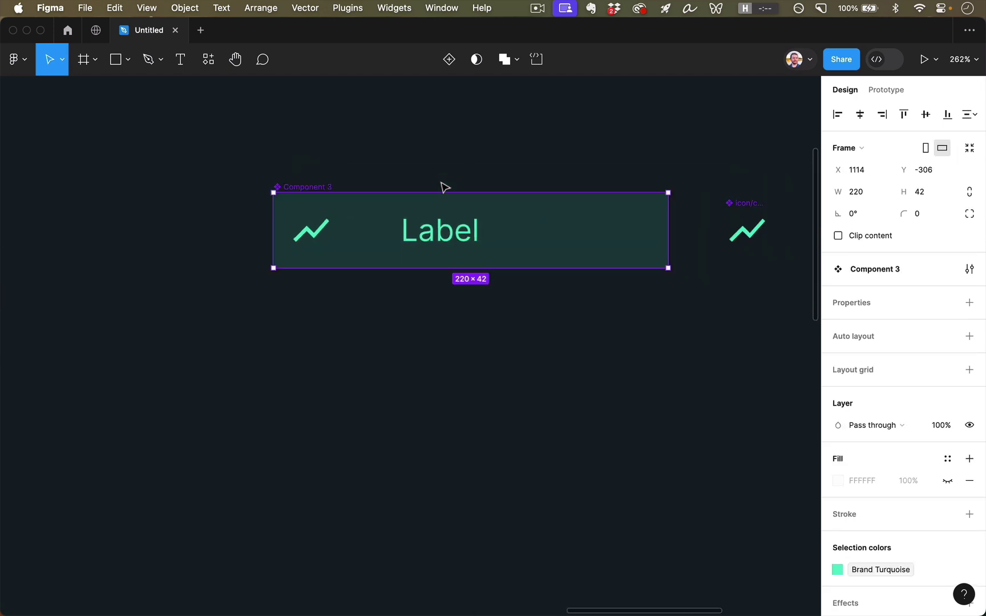
Rename the new navigation row component to "nav item"
key("super+r")
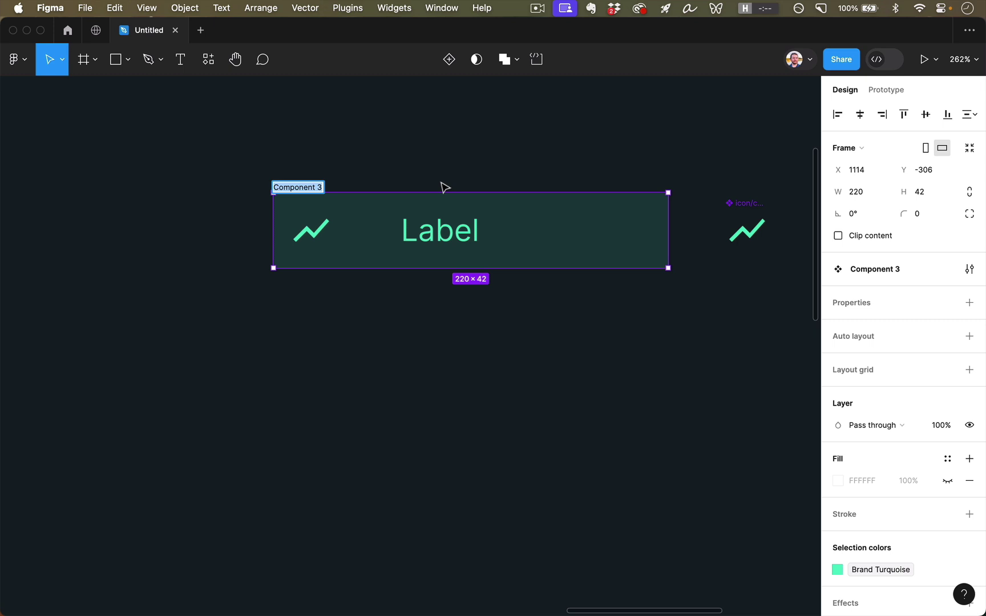
type("nav item")
key("Return")
scroll(488, 208, "down", 5)
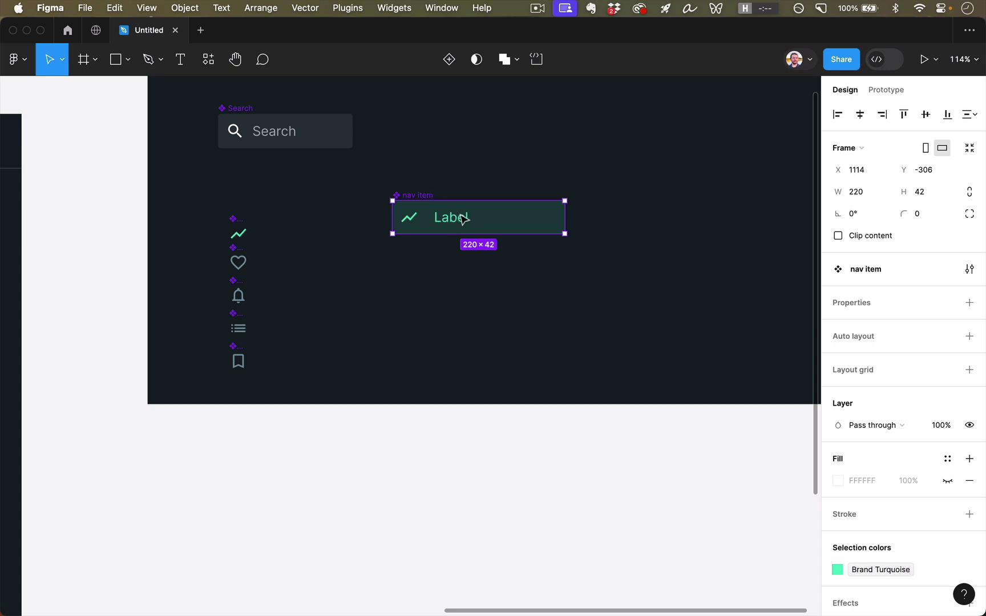
Add a variant property to the nav item component and name the property "Active"
left_click(970, 304)
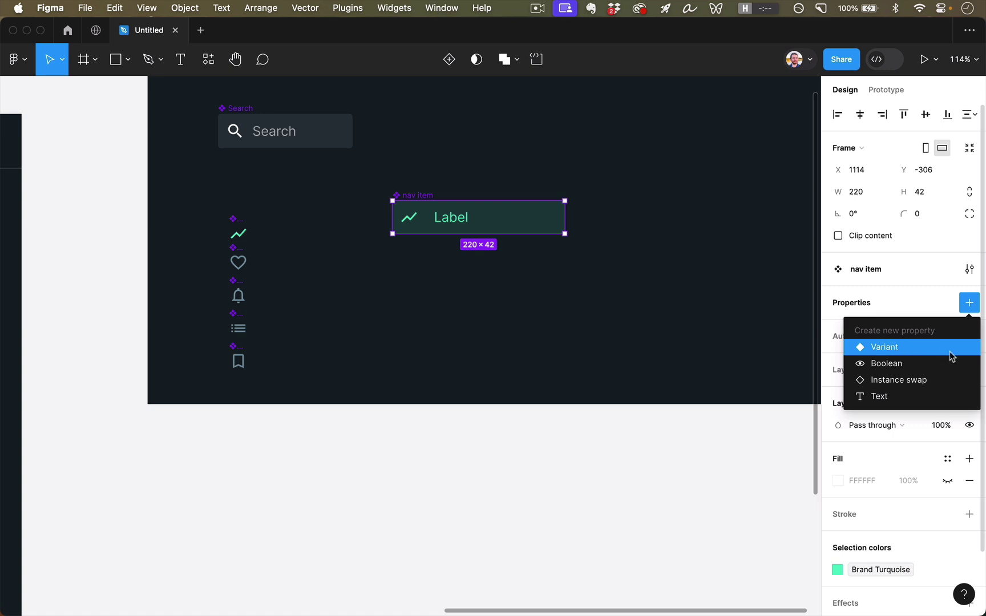
left_click(925, 353)
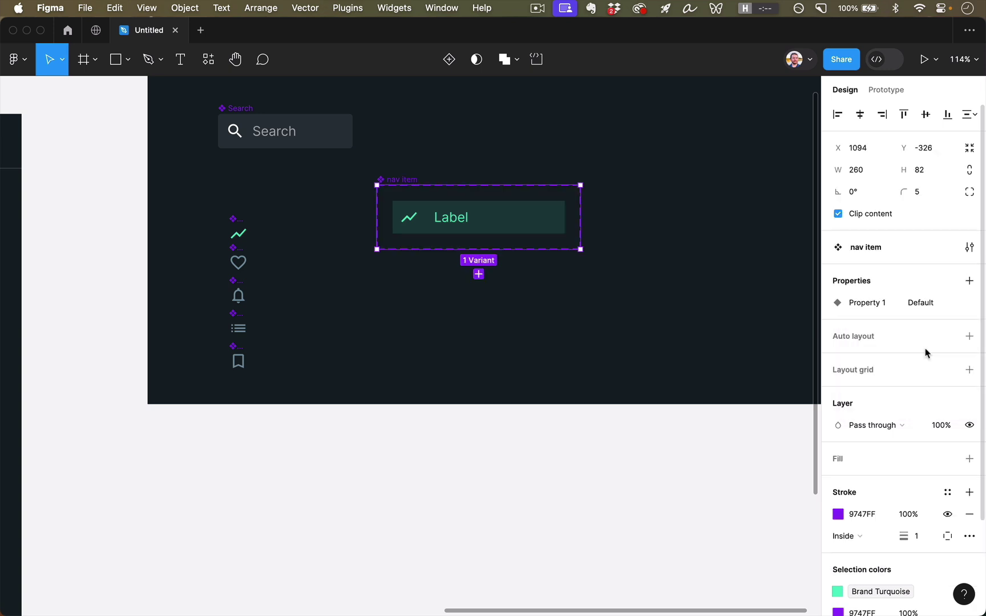
double_click(867, 307)
key("Escape")
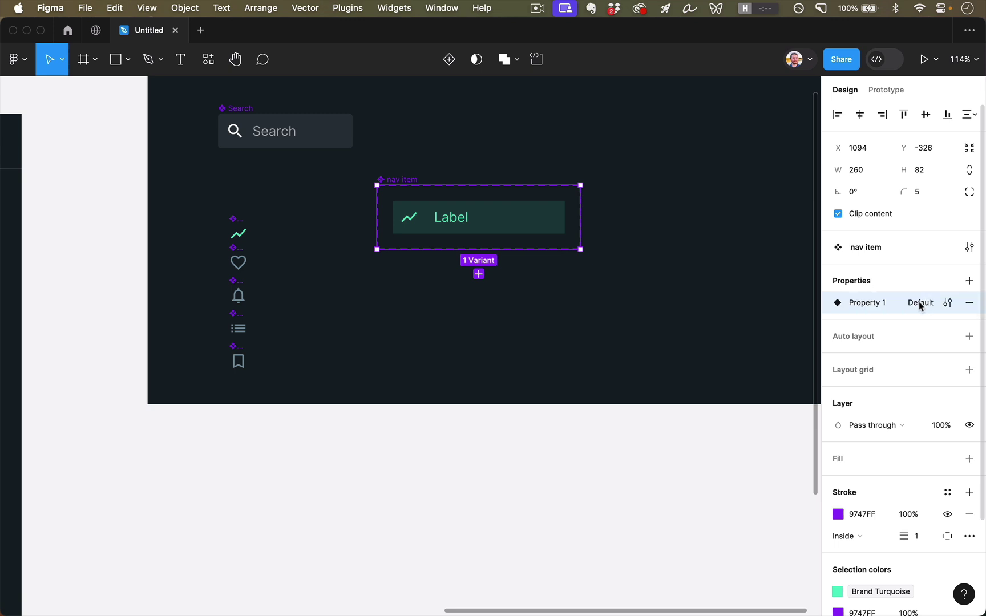
double_click(873, 306)
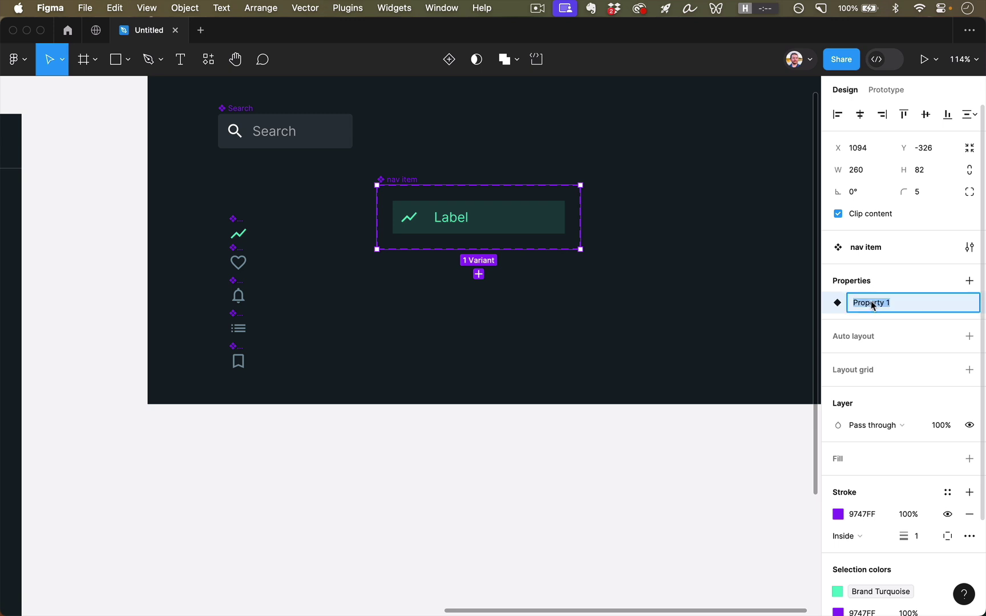
type("State")
key("Return")
double_click(916, 311)
type("Active")
key("Return")
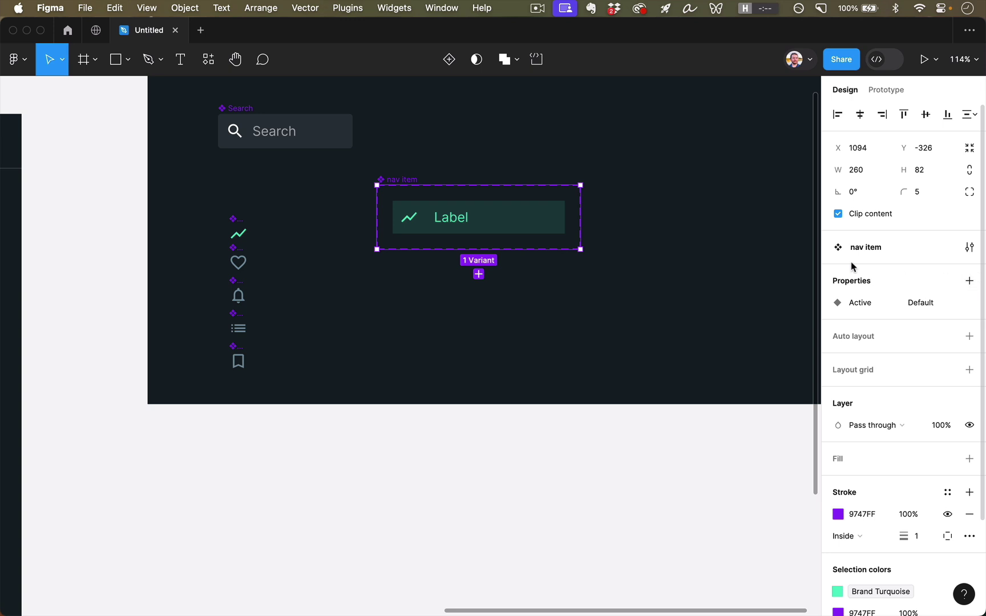
Add a second variant to the nav item set and set the first variant's Active value to True
left_click(479, 275)
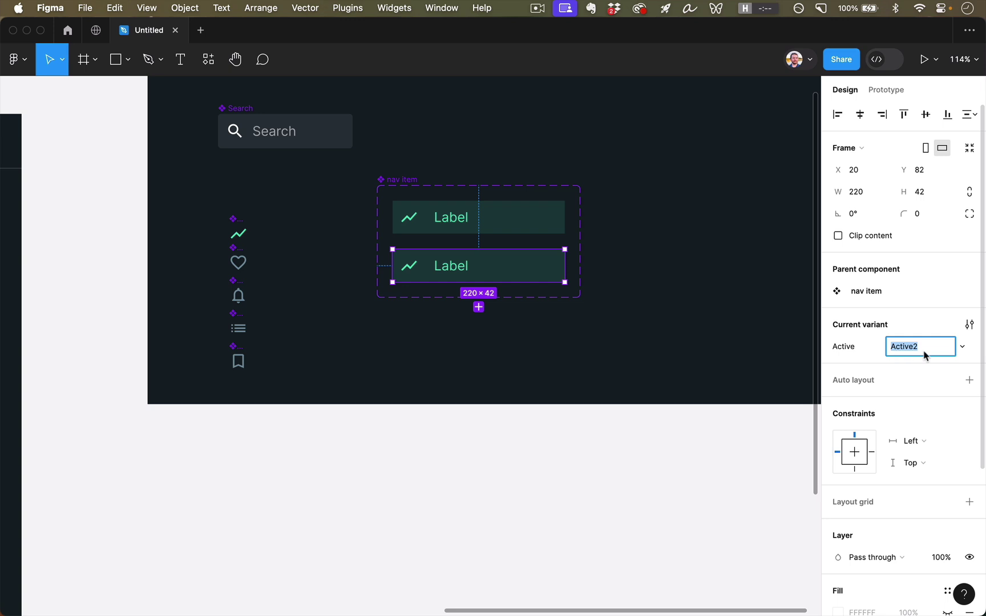
key("Escape")
left_click(480, 270)
left_click(498, 227)
left_click(914, 349)
type("tr")
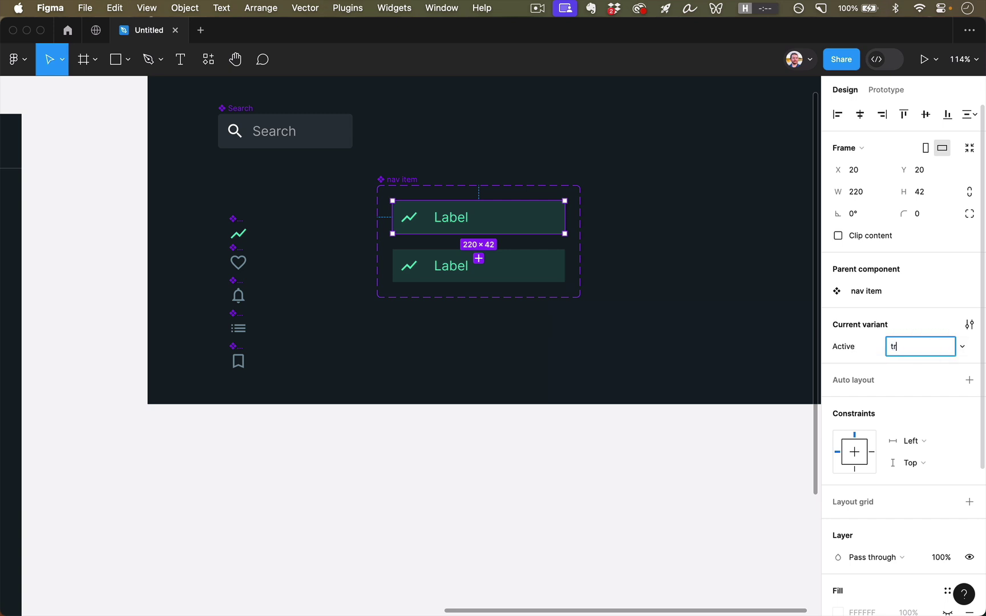
key("Return")
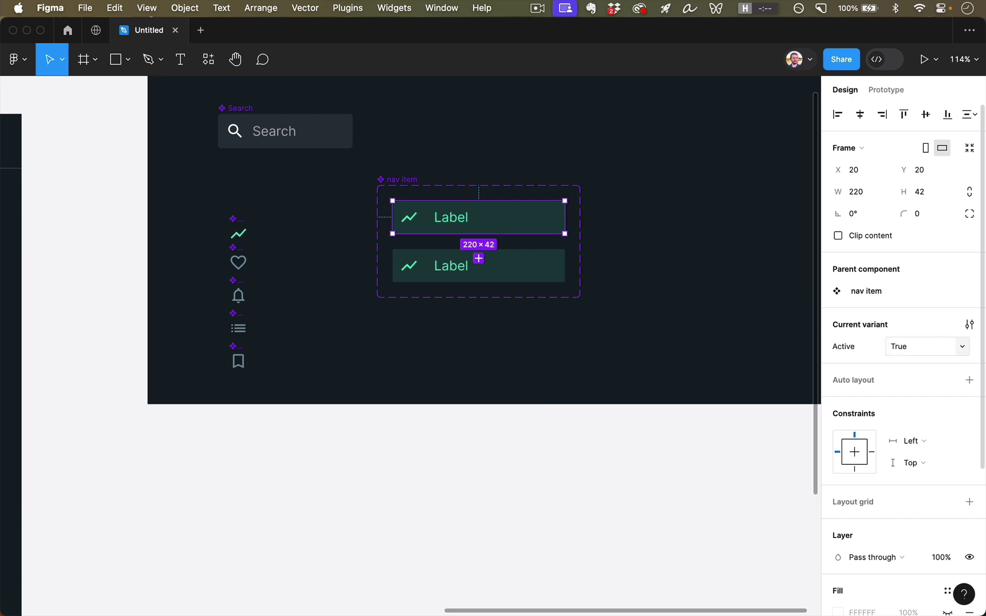
Set the second nav item variant's Active value to False
key("Escape")
left_click(536, 271)
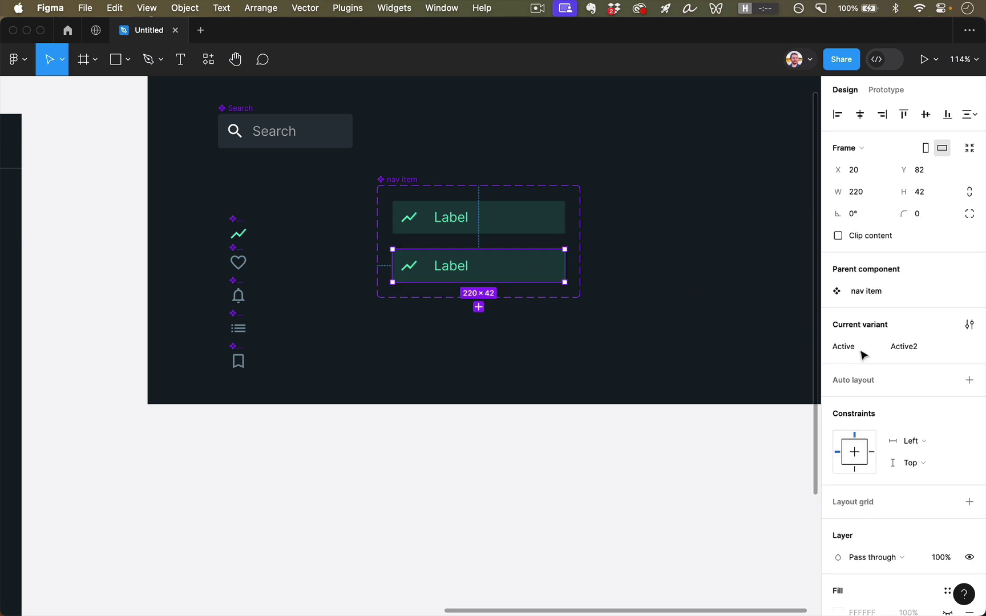
left_click(902, 348)
type("False")
key("Return")
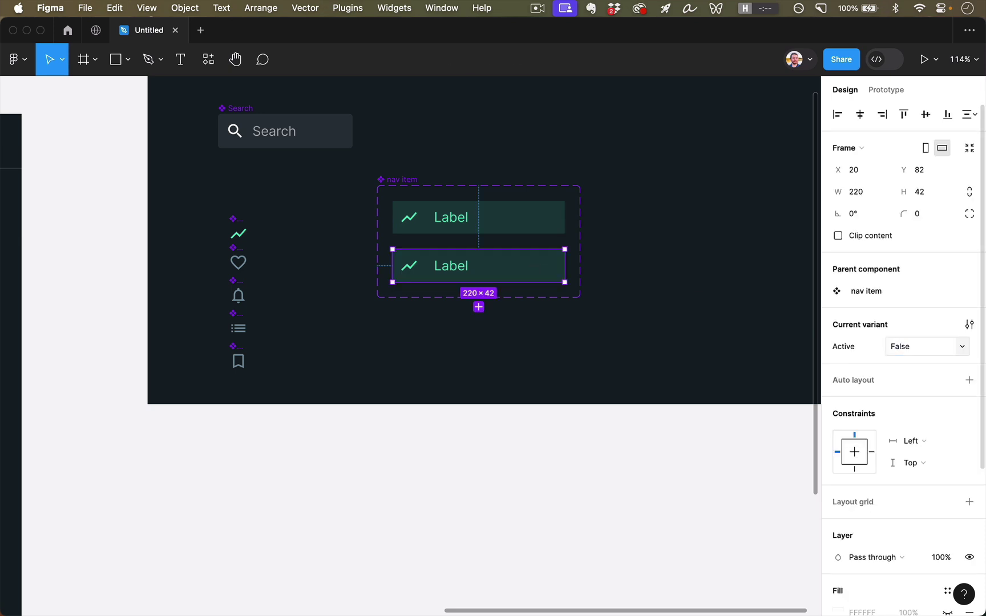
left_click(669, 310)
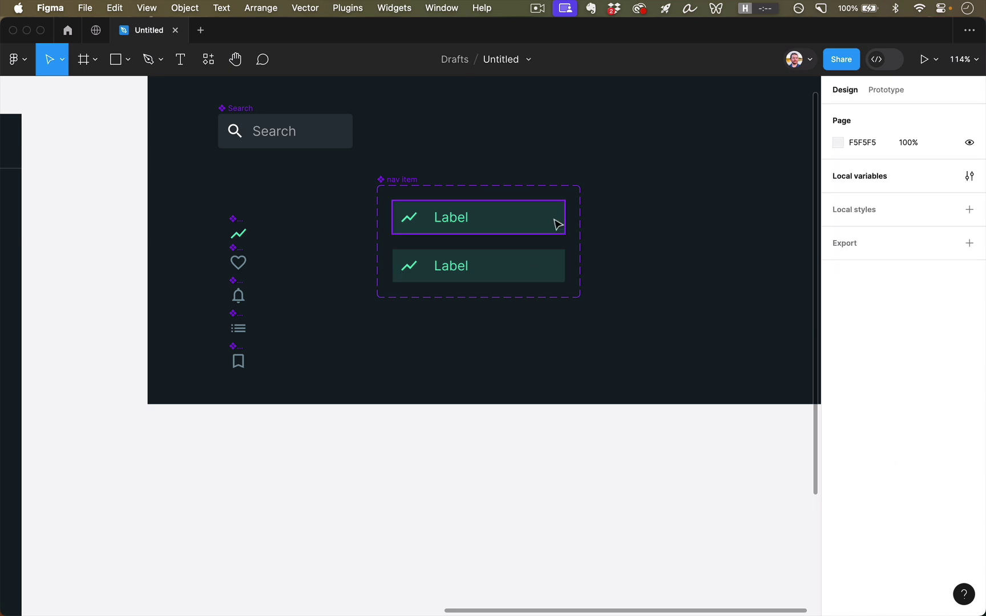
Set the opacity of the background rectangle in the Active=False variant to 0%
left_click(513, 223)
left_click(508, 267)
scroll(451, 274, "left", 8)
scroll(439, 280, "left", 15)
scroll(439, 280, "right", 18)
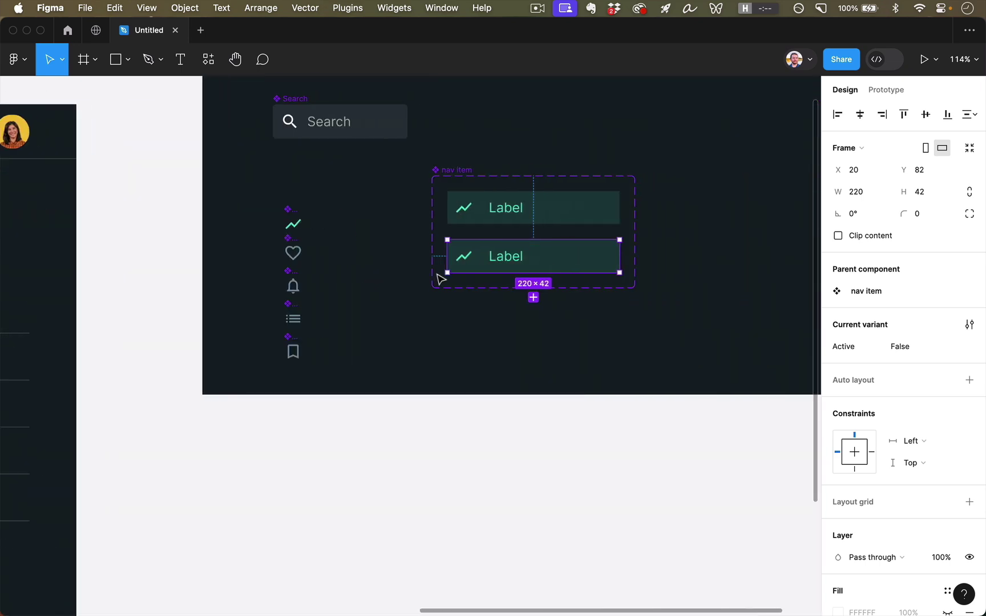
double_click(578, 263)
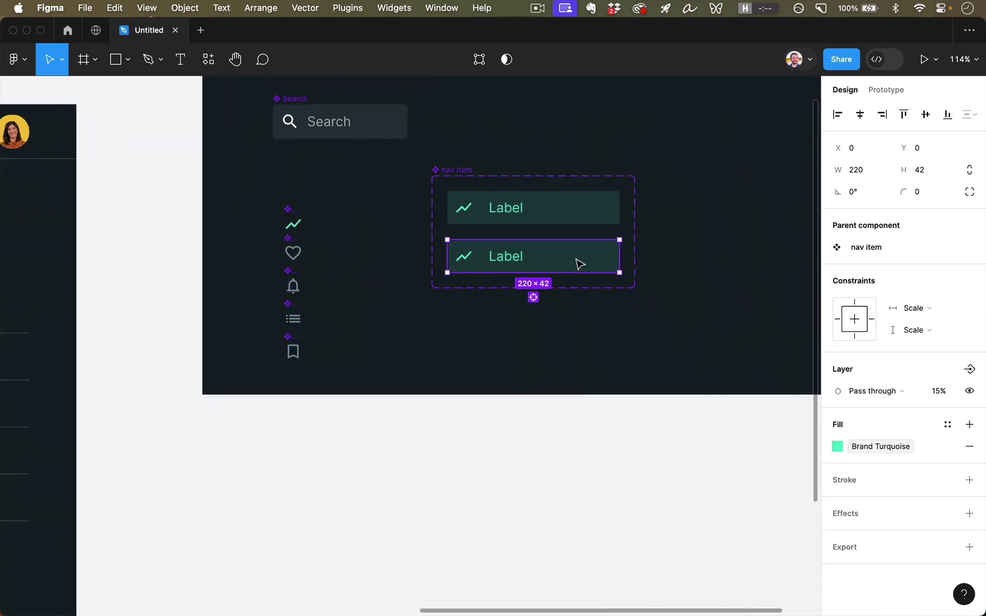
key("alt+1")
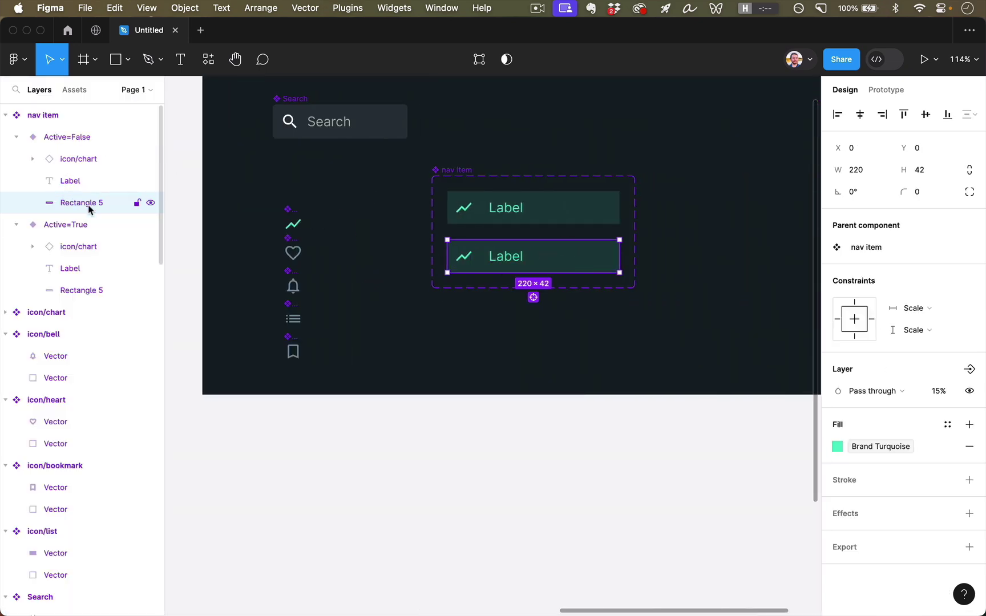
key("0")
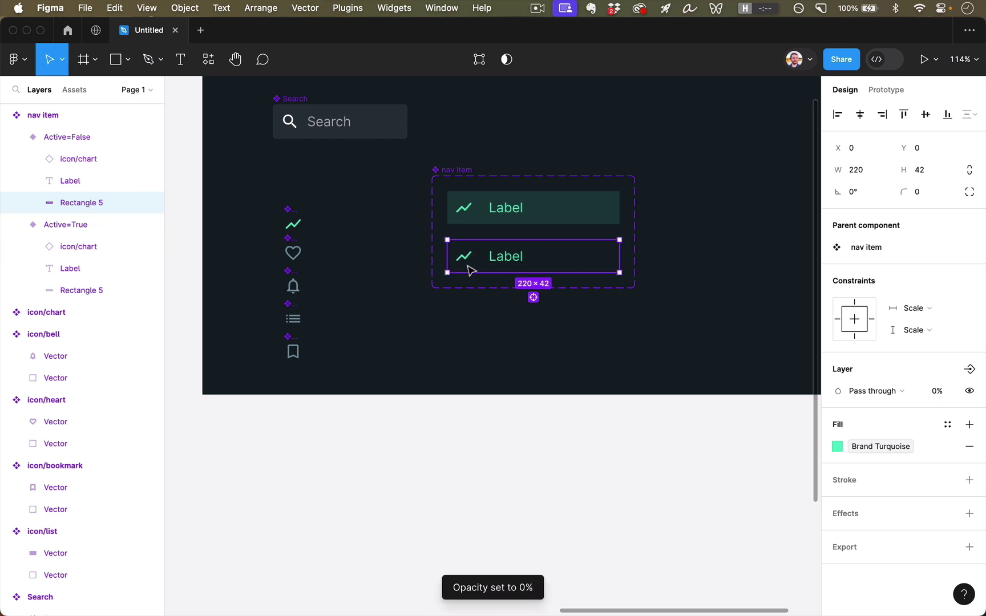
Detach the turquoise color style from the Active=False variant's label and set its fill to FFFFFF
left_click(500, 267)
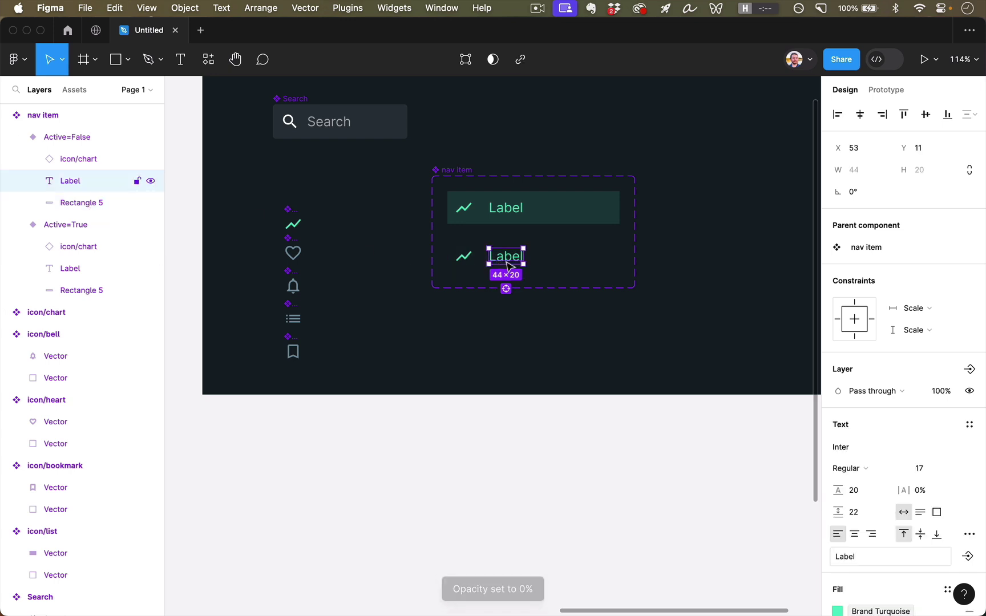
key("Escape")
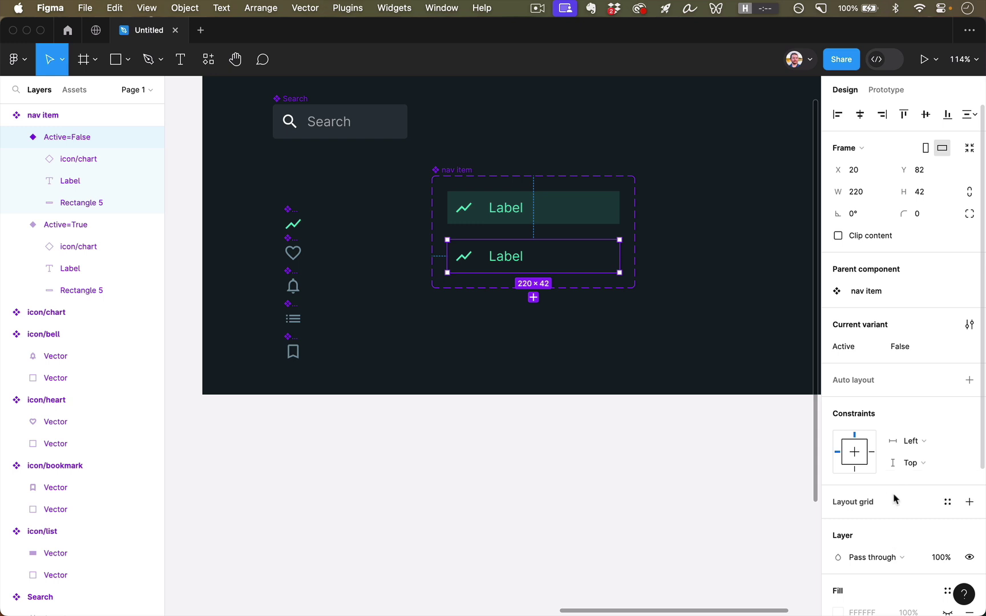
left_click(509, 260)
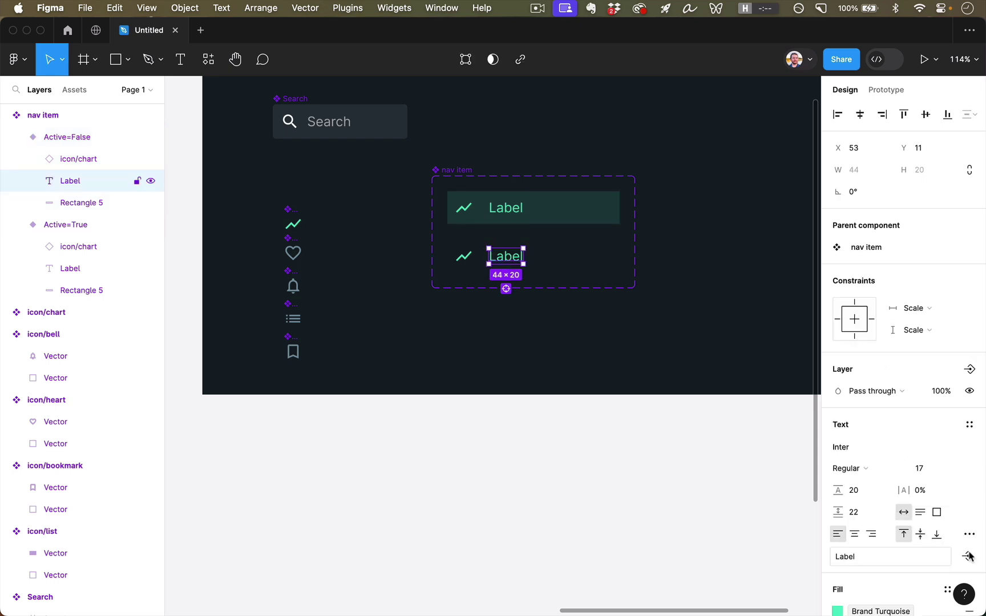
scroll(969, 546, "down", 5)
left_click(948, 475)
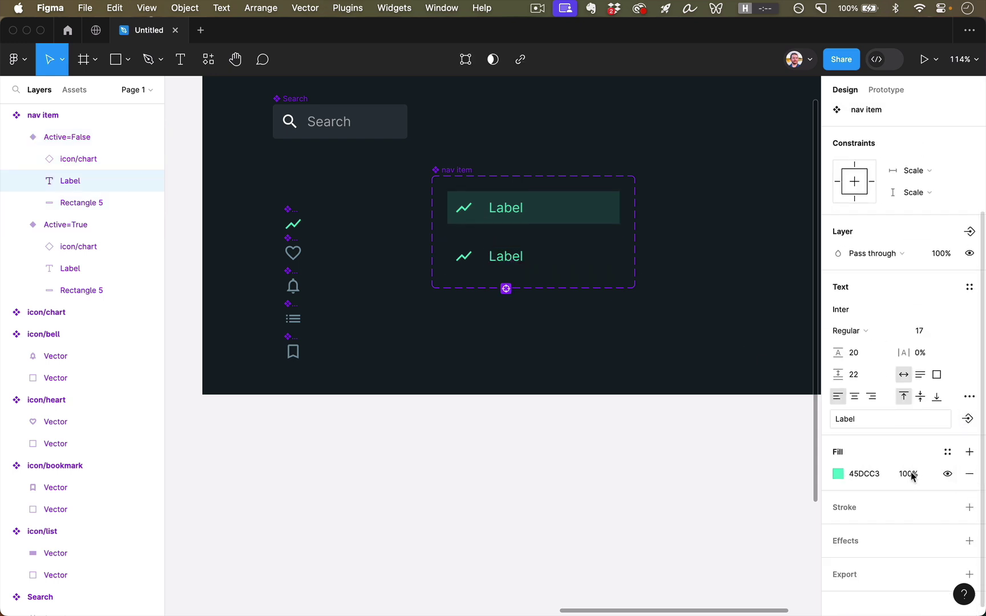
left_click(863, 476)
type("0")
key("Return")
left_click(869, 477)
type("f")
key("Return")
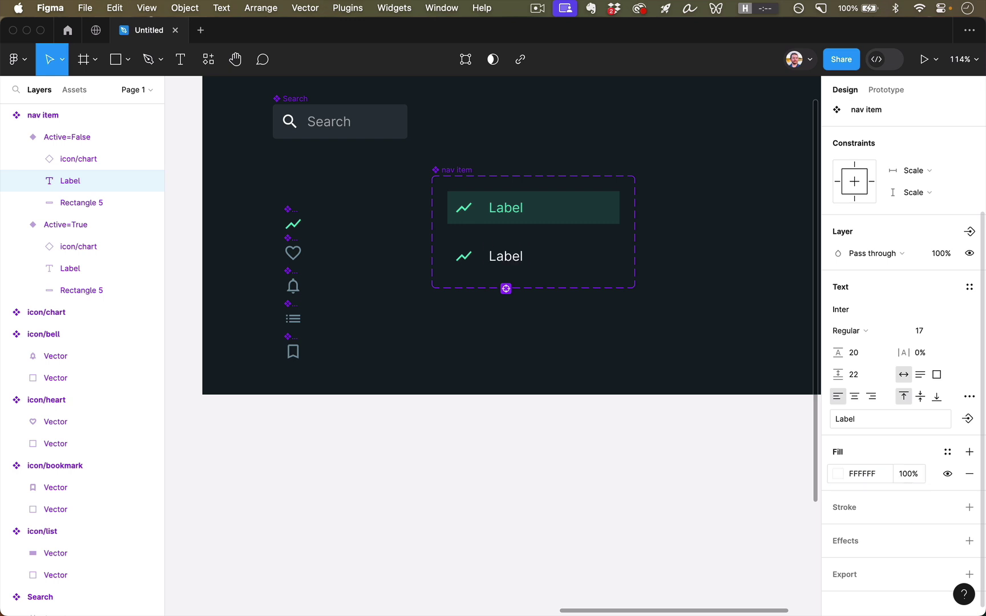
Change the chart icon in the Active=False variant to the Inactive Icon color style
left_click(461, 263)
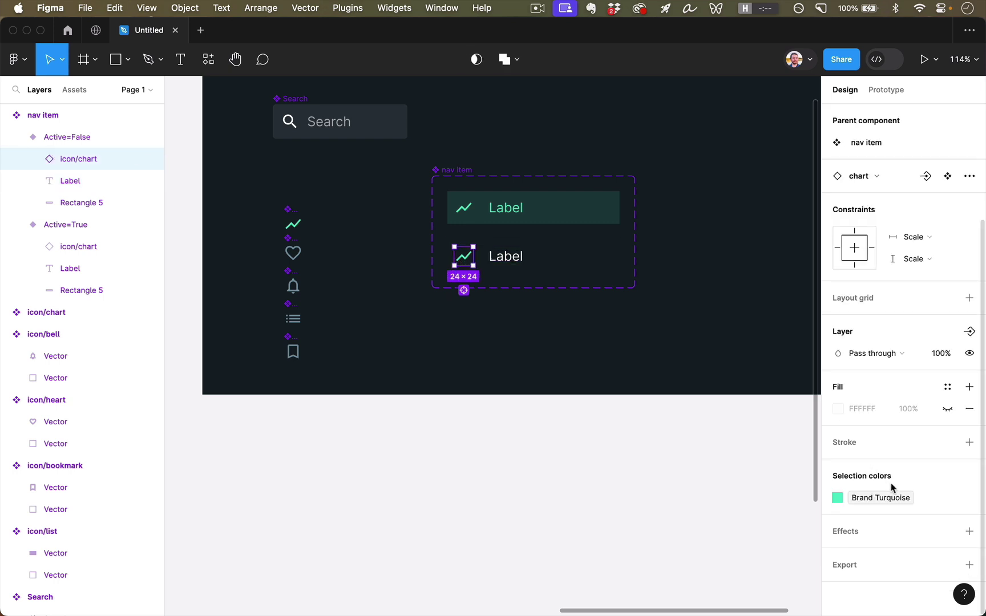
left_click(837, 500)
left_click(708, 437)
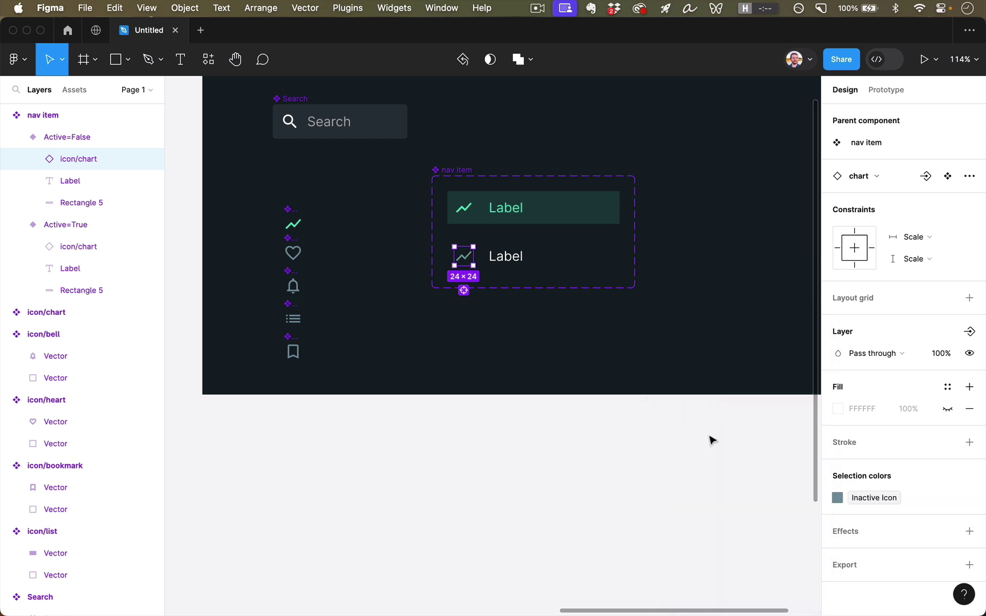
left_click(558, 474)
left_click(559, 256)
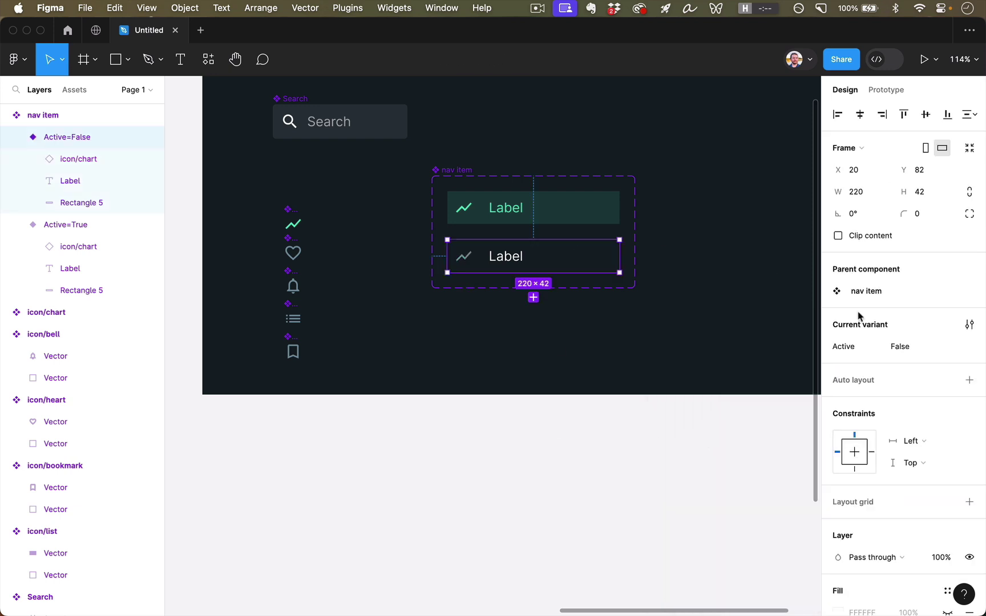
left_click(562, 217)
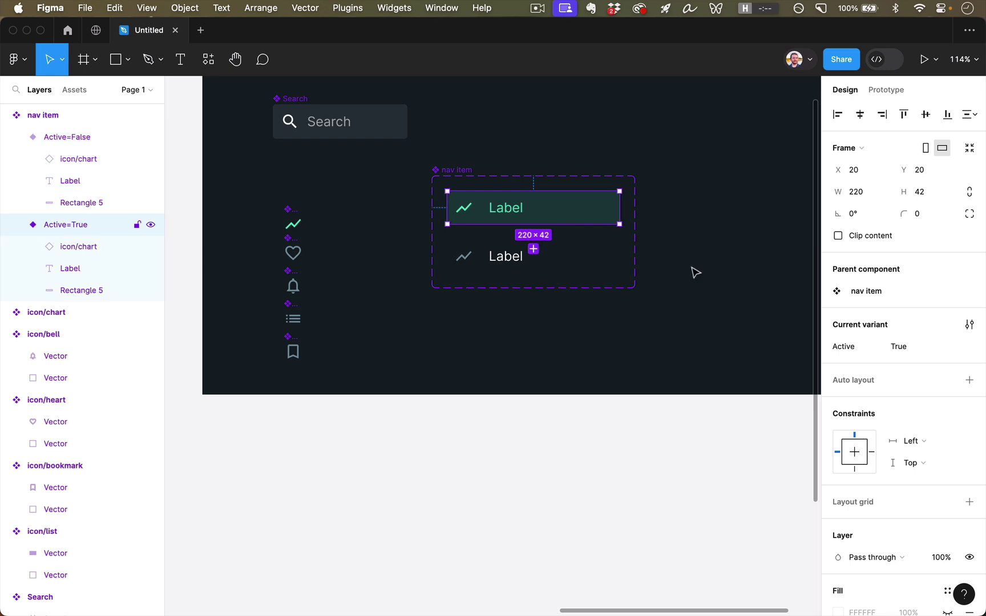
left_click(519, 395)
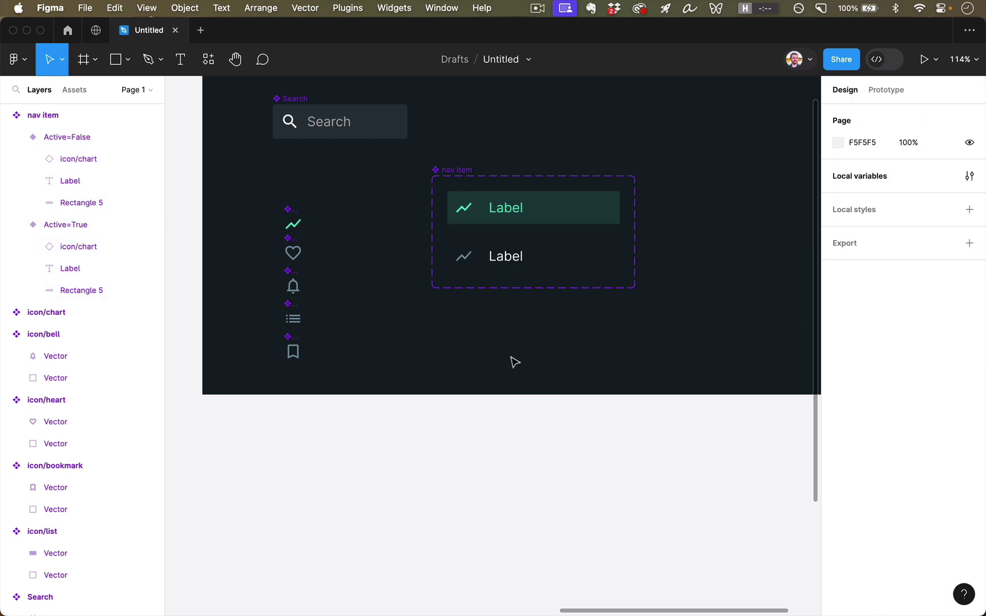
Replace the dashboard sidebar's old navigation rows with an instance of the Active=True nav item at X 0, Y 98
left_click(530, 214)
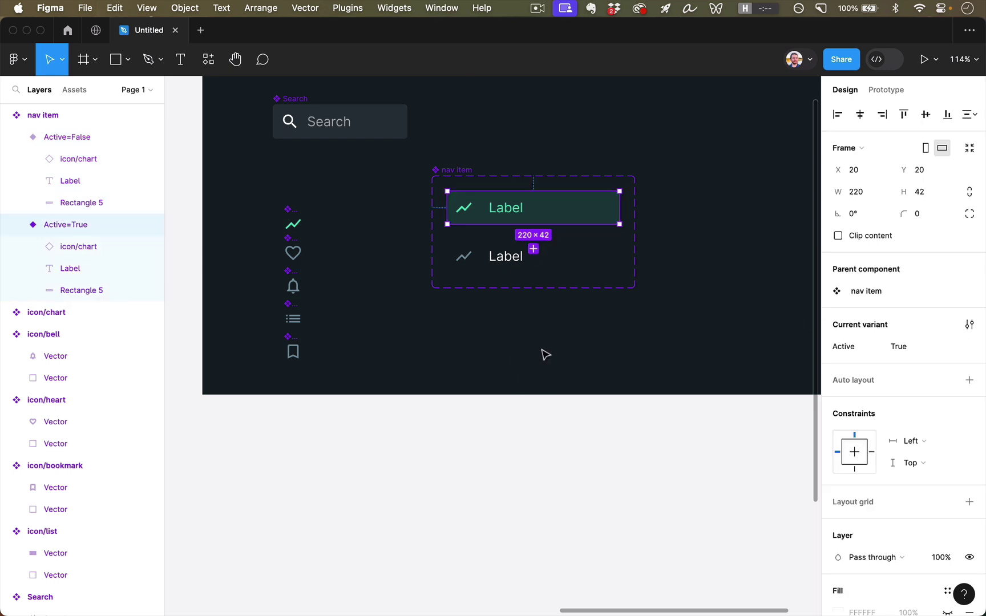
key("Escape")
scroll(546, 355, "left", 10)
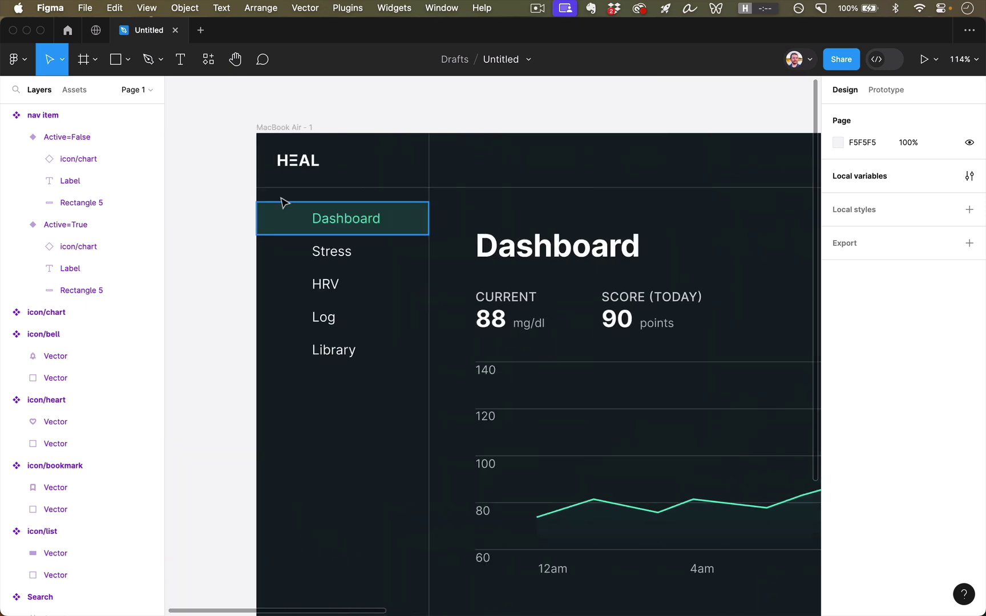
left_click_drag(282, 196, 373, 363)
key("BackSpace")
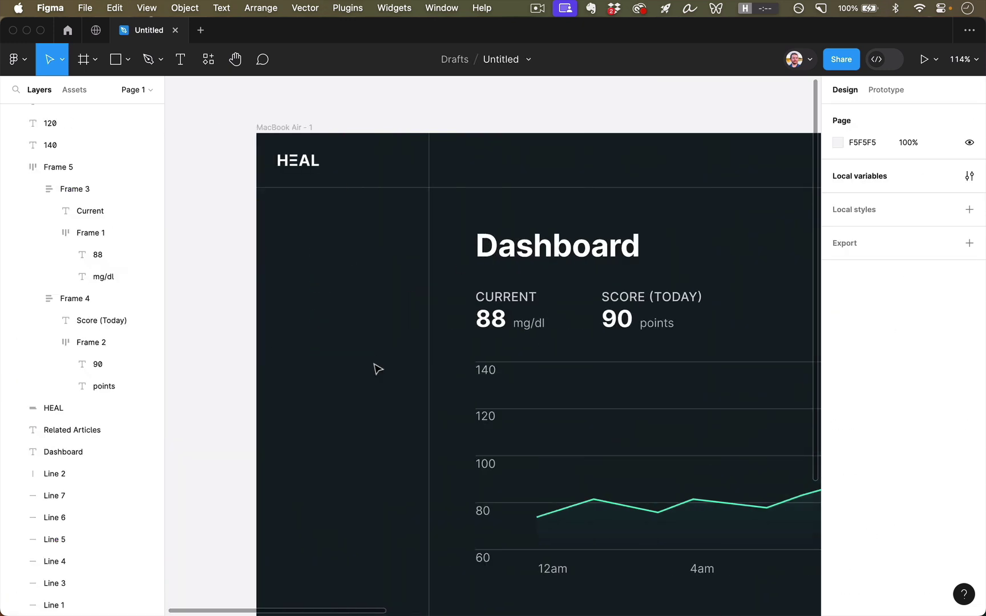
key("super+v")
left_click_drag(494, 352, 312, 232)
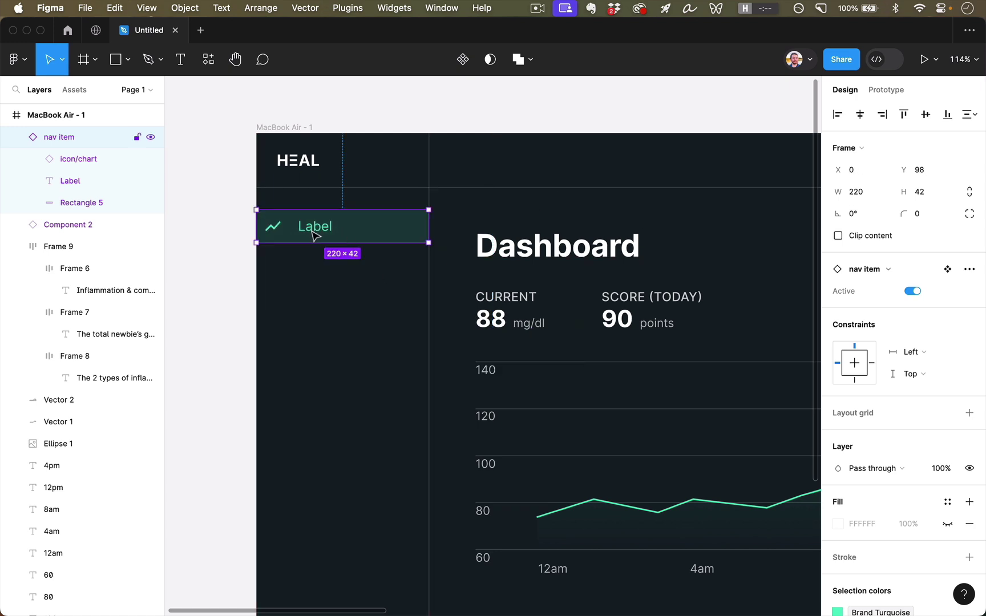
Change the sidebar nav item instance's label text to "Dashboard"
double_click(315, 234)
double_click(315, 228)
type("Dashboard")
key("Escape")
left_click(337, 293)
Duplicate the Dashboard nav item four times, stacking the copies directly below it without gaps
left_click(379, 222)
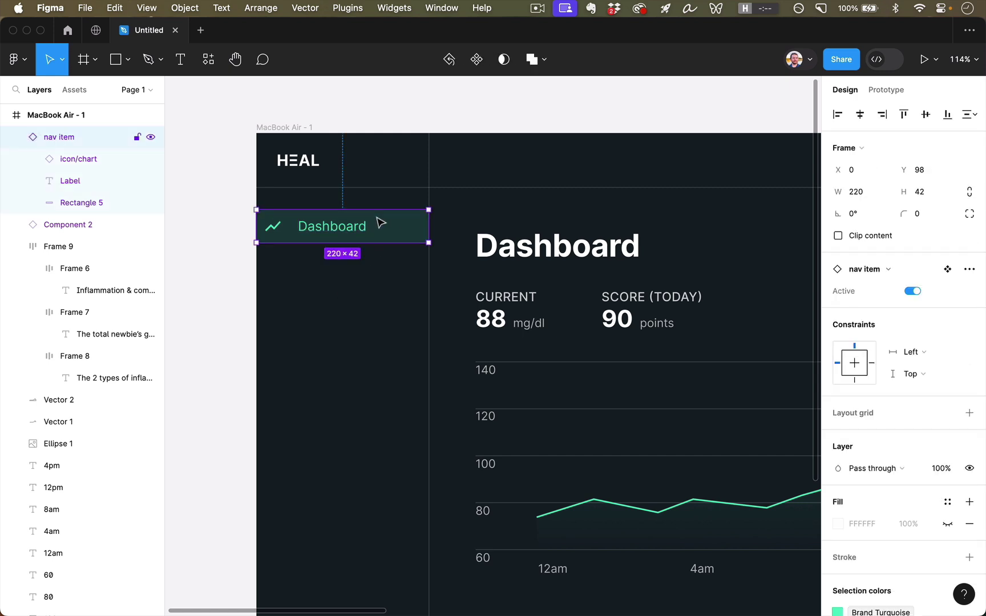
key("super+d")
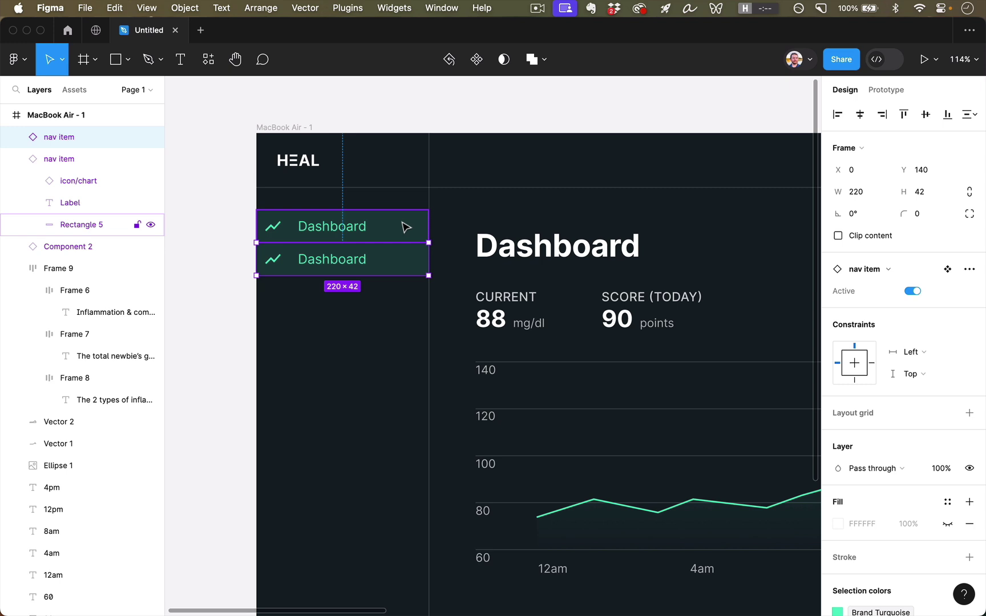
key("super+d")
key("super+d")
key("super+d")
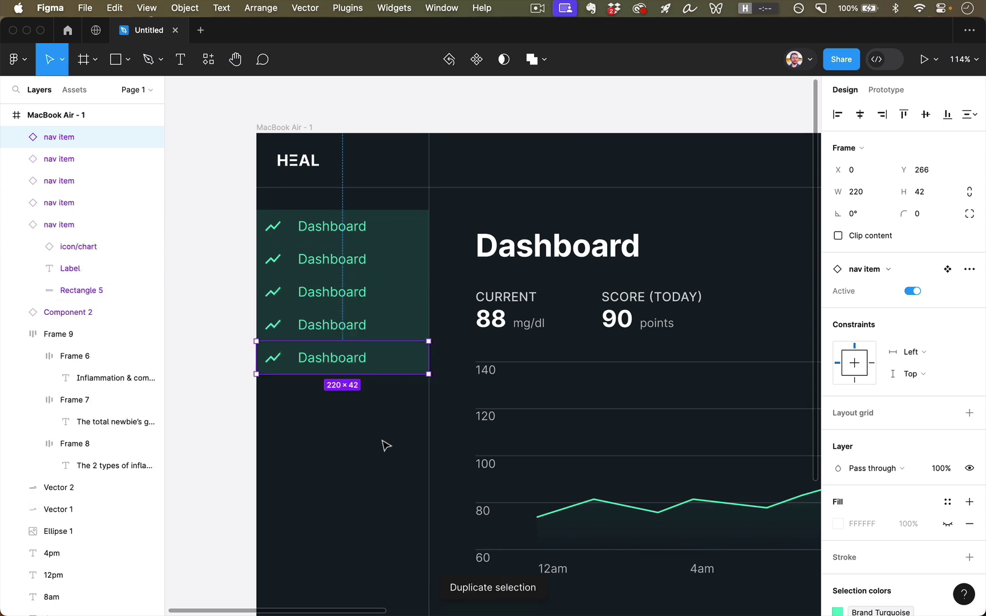
Switch the four lower sidebar nav items to the inactive variant
left_click(394, 413)
left_click_drag(394, 406, 338, 254)
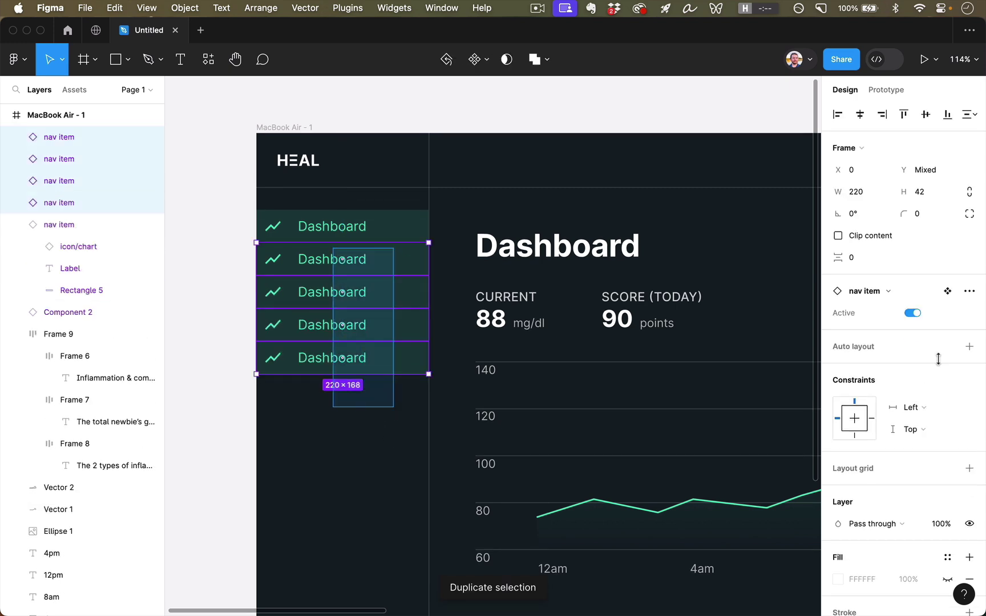
left_click(913, 313)
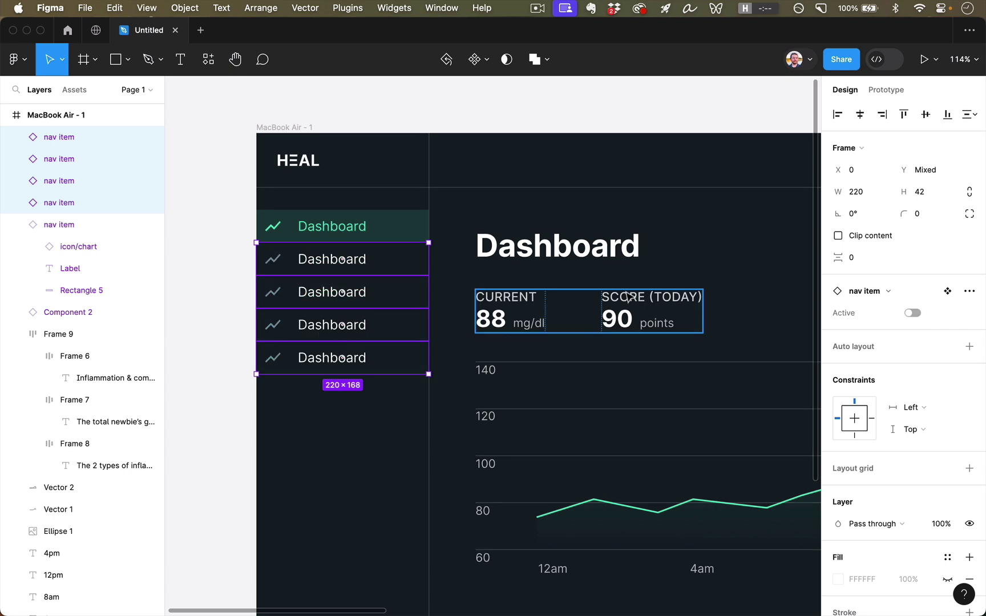
left_click(352, 451)
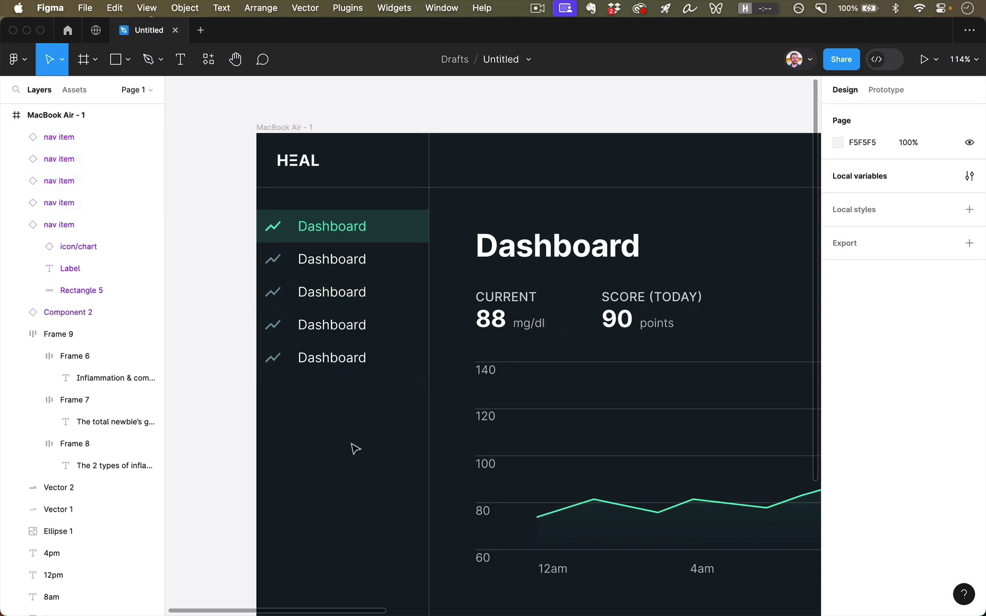
Create an instance swap property for the Active=True variant's icon, with chart, bell, bookmark, heart and list as preferred values
left_click(273, 266)
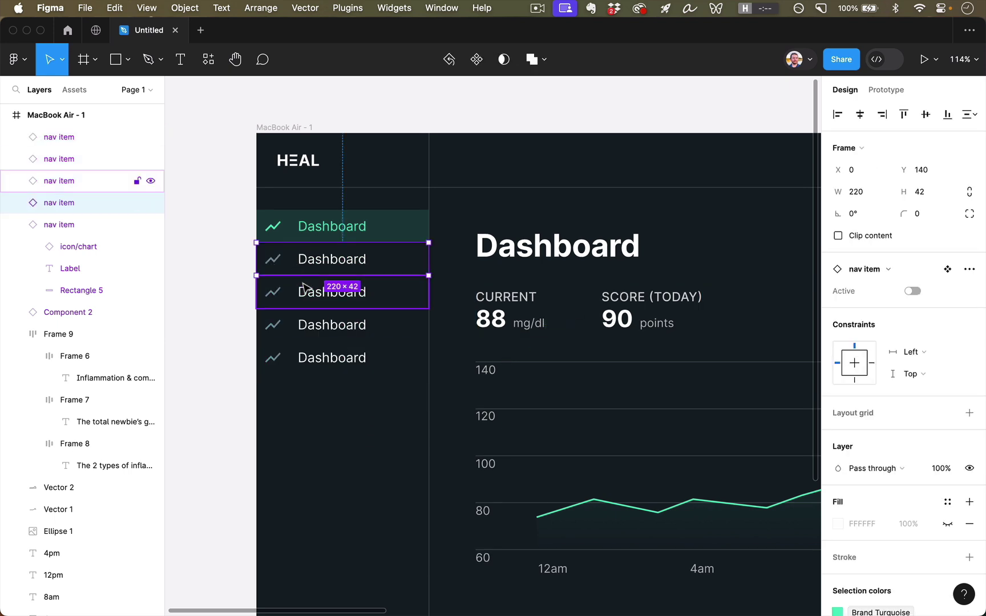
scroll(318, 291, "right", 10)
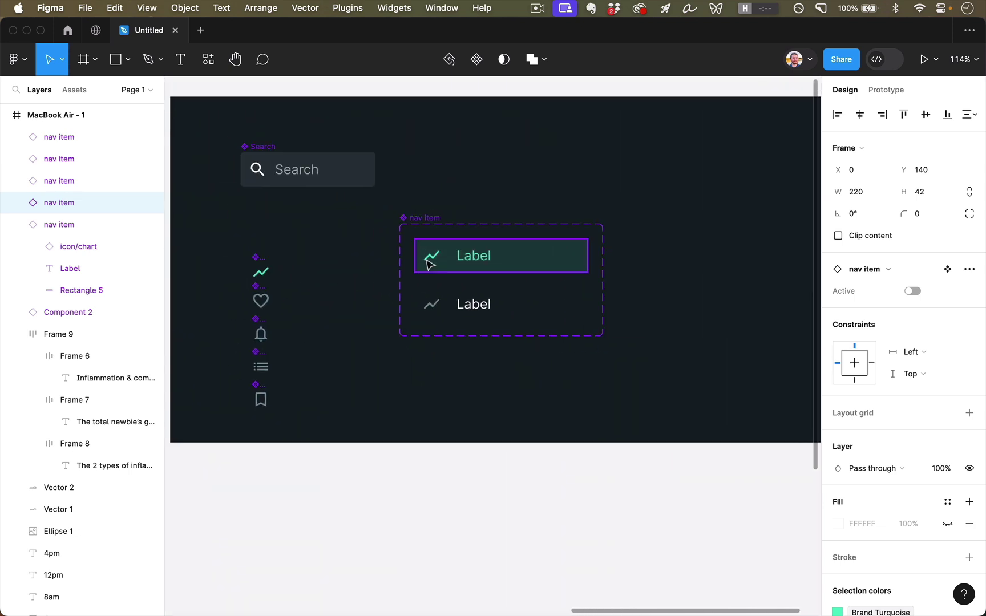
left_click(475, 263)
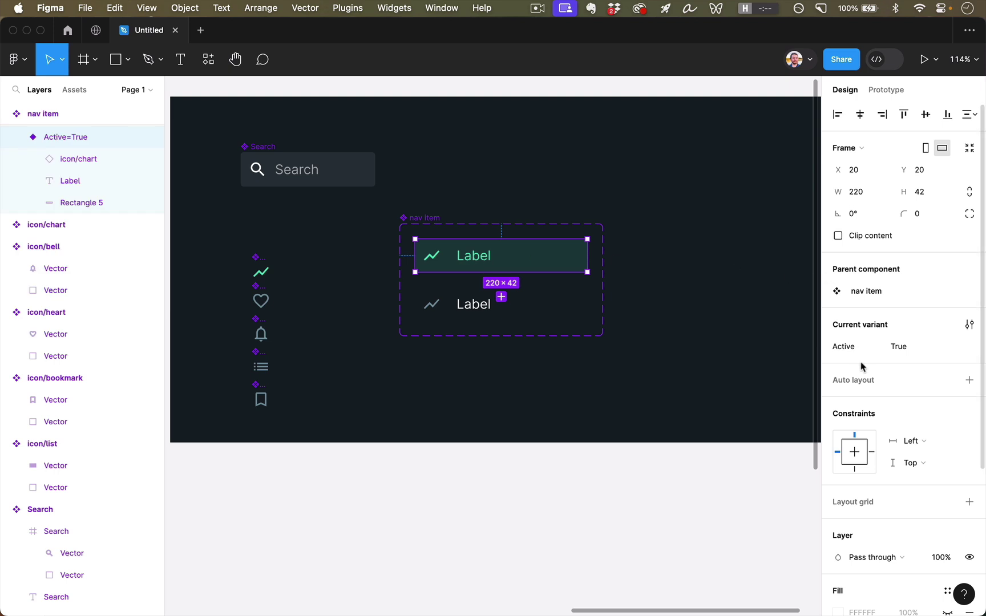
left_click(426, 250)
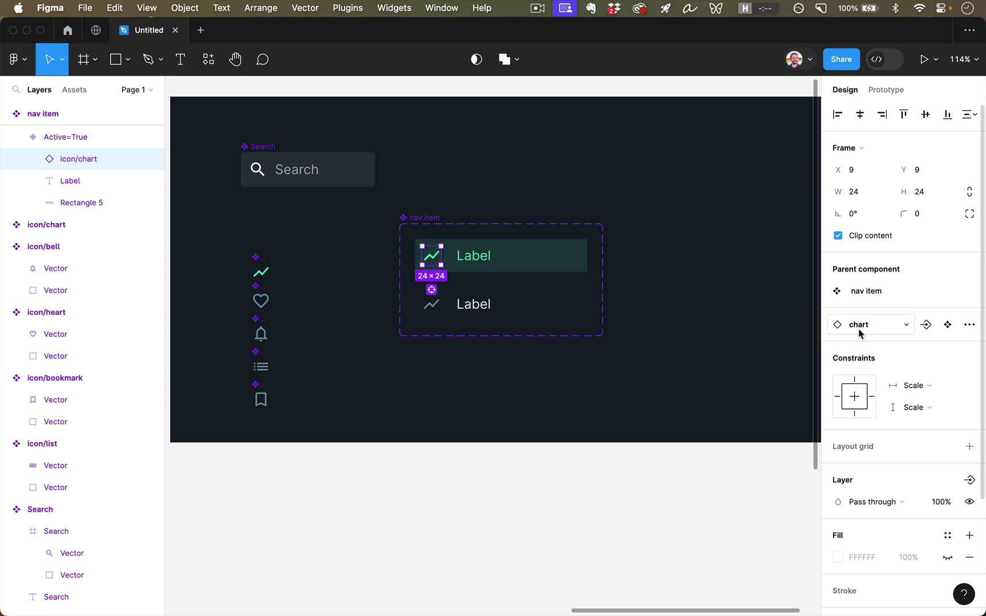
left_click(926, 326)
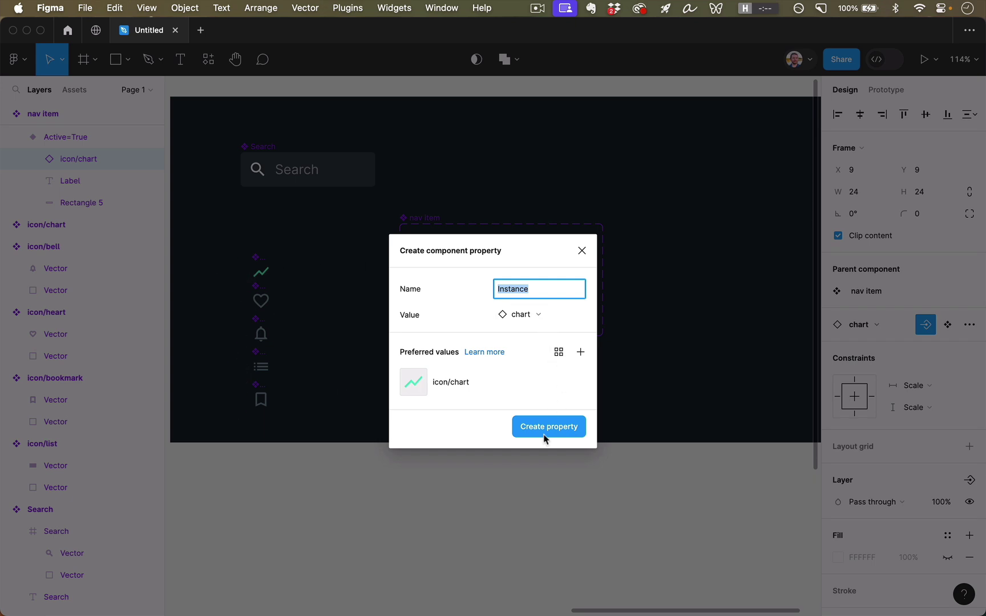
left_click(581, 352)
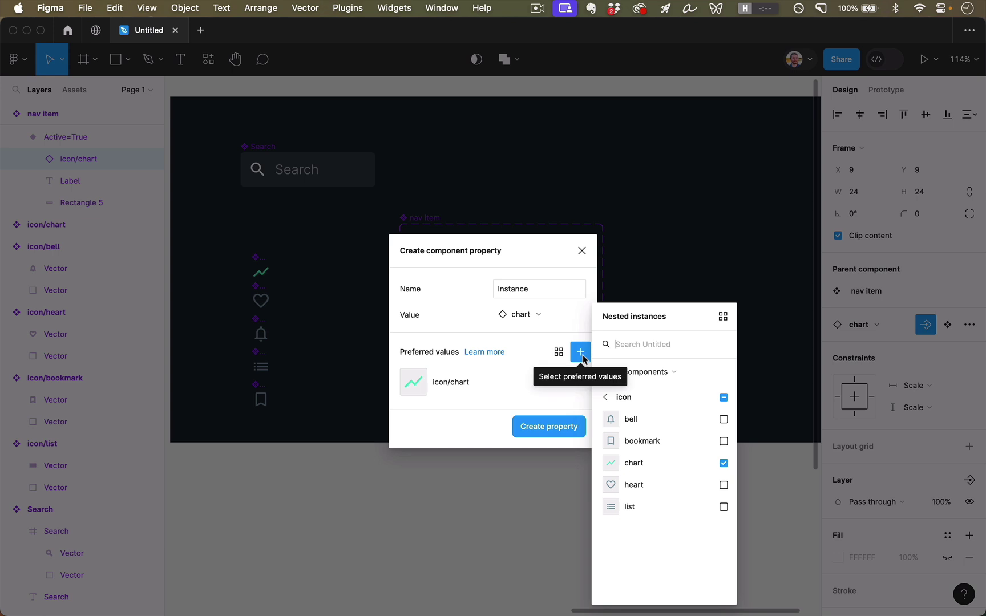
left_click(724, 419)
left_click(724, 441)
left_click(724, 486)
left_click(724, 507)
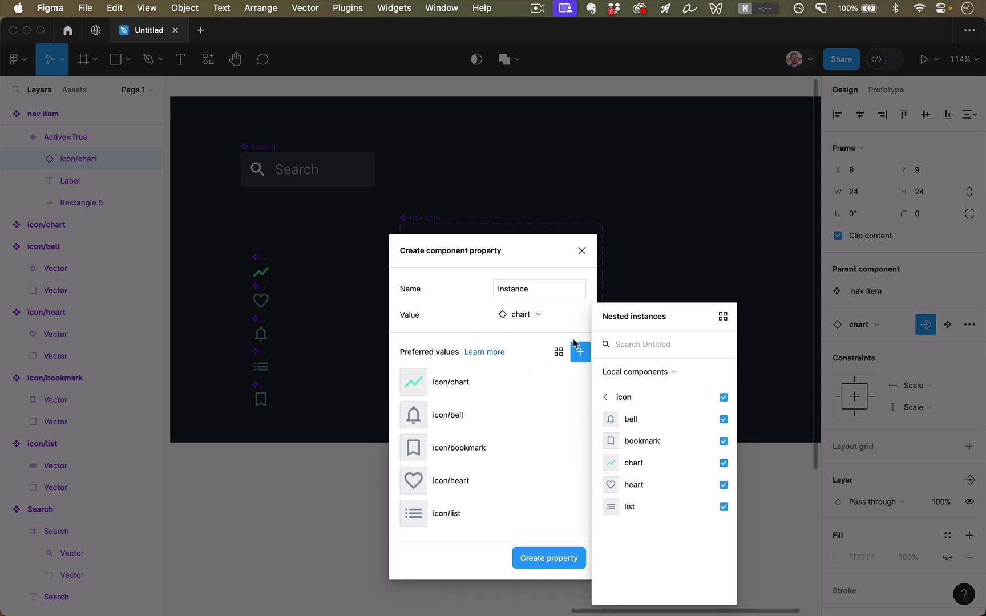
left_click(585, 591)
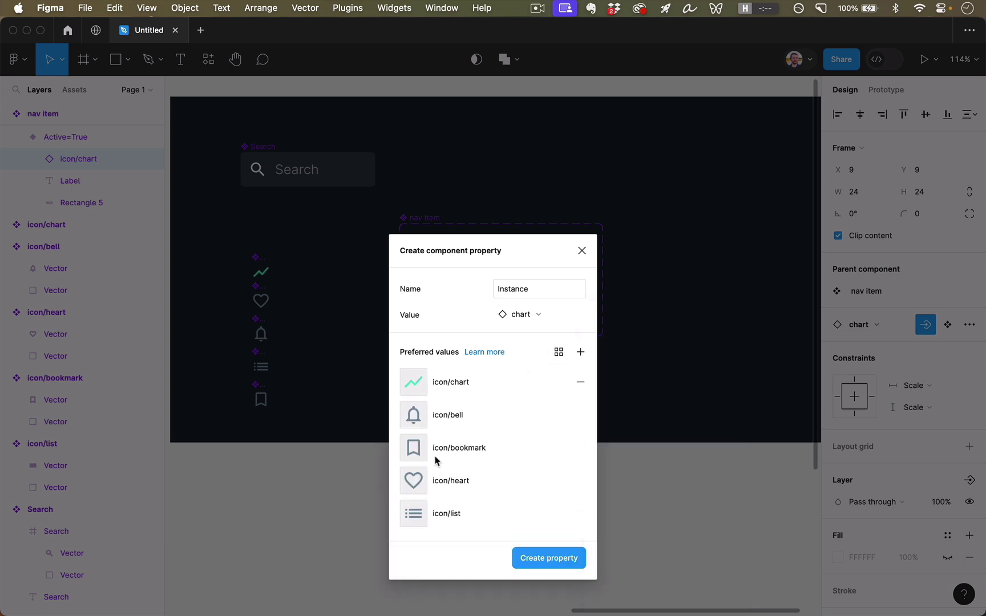
left_click(545, 558)
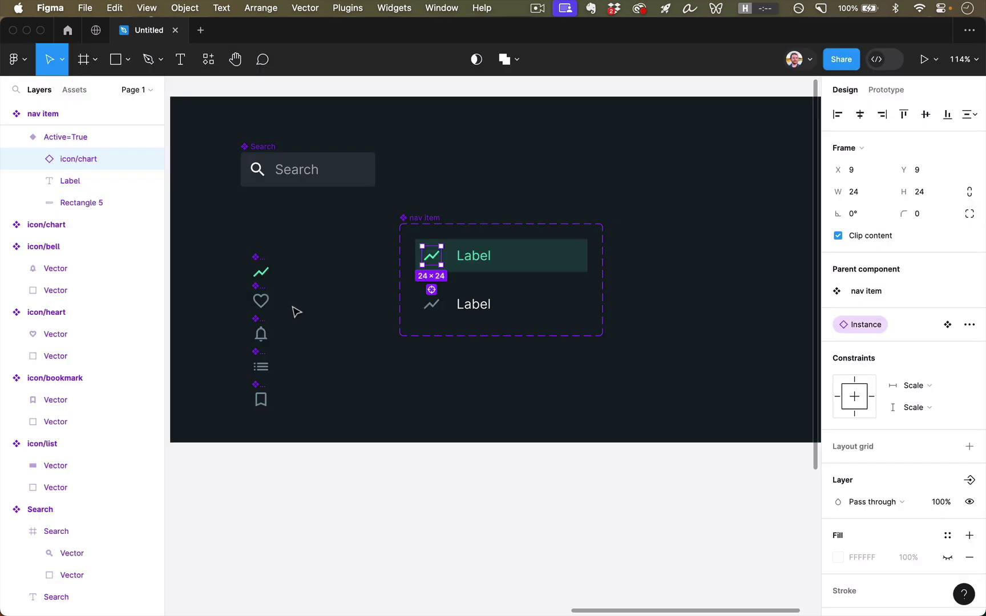
Apply the Inactive Icon color style to the main icon/chart component
left_click(261, 272)
left_click(855, 570)
left_click(698, 437)
left_click(438, 388)
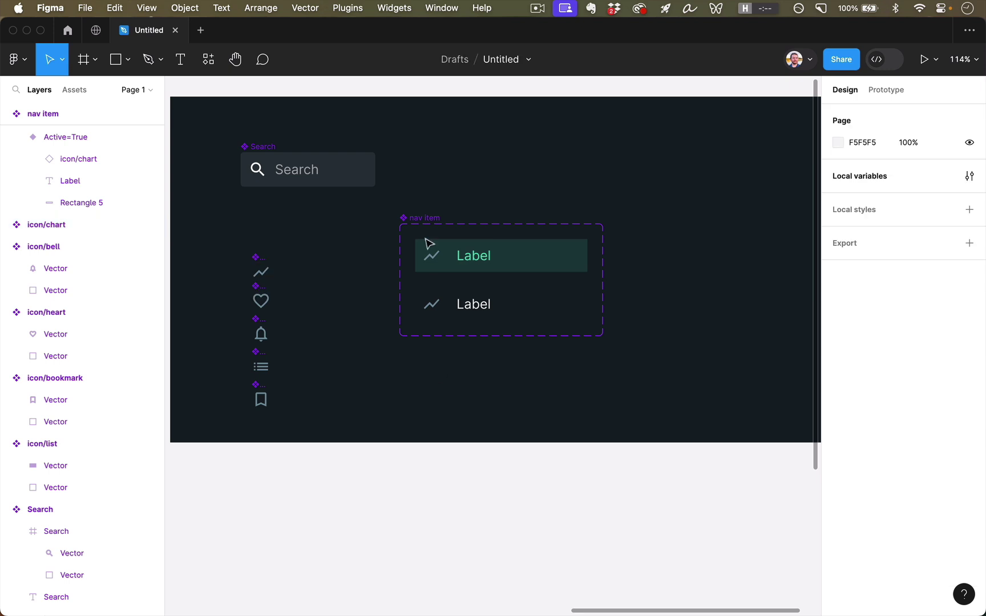
Recolor the chart icon inside the Active=True nav item variant with the Brand Turquoise style
left_click(434, 260, "super")
scroll(899, 445, "down", 5)
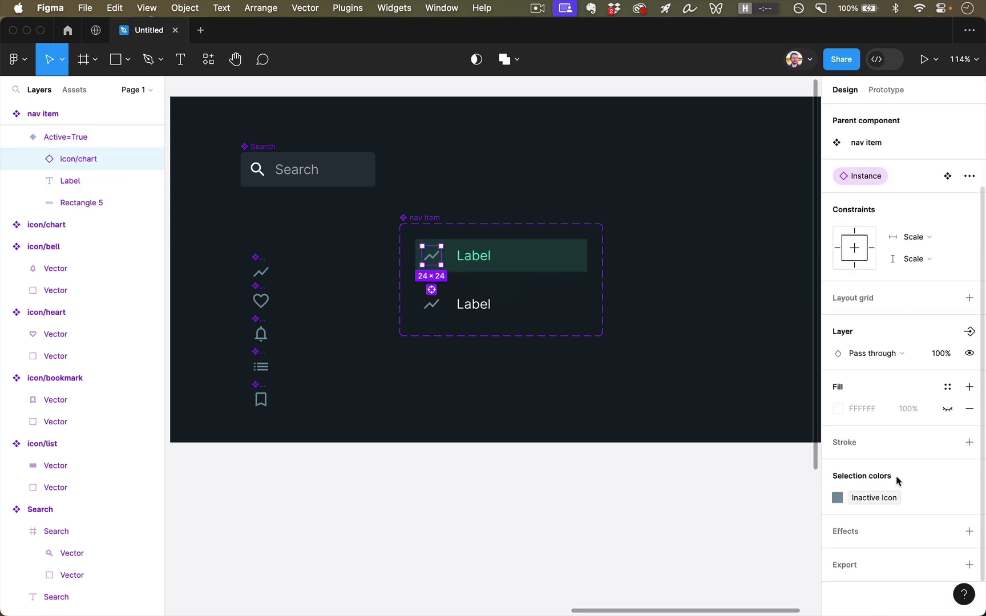
left_click(836, 499)
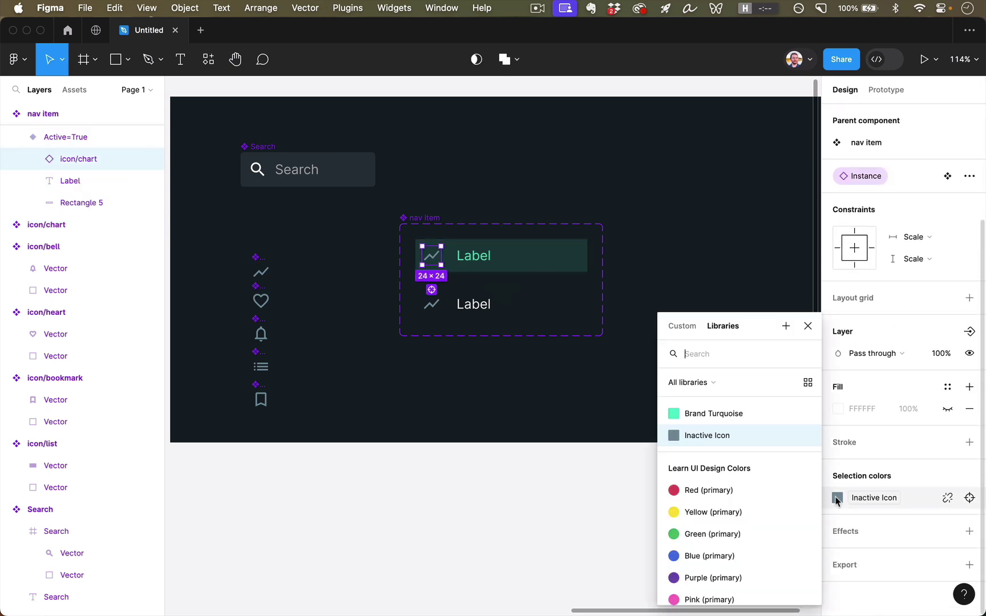
left_click(706, 417)
left_click(514, 425)
scroll(589, 415, "up", 2)
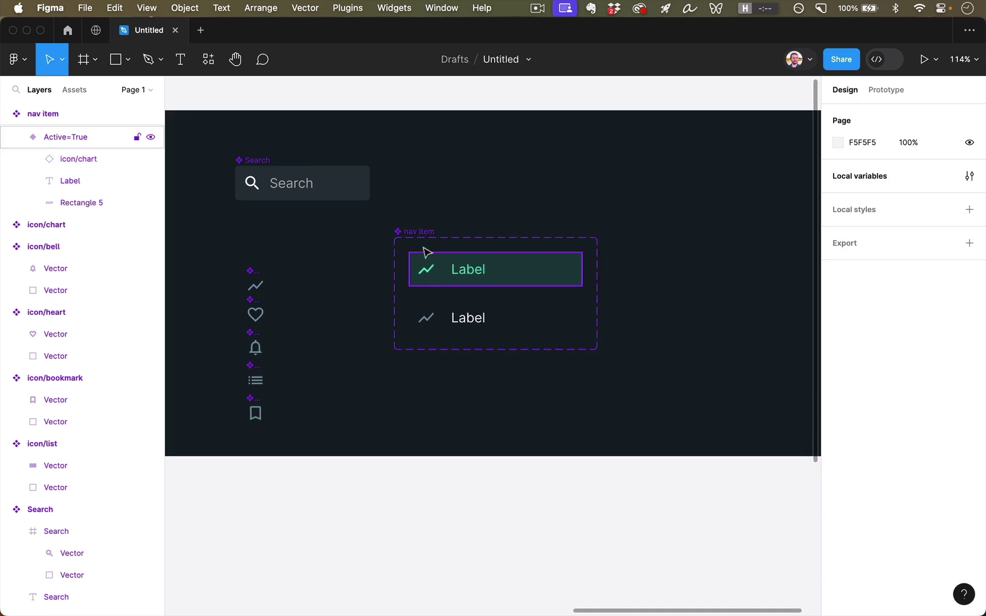
scroll(432, 278, "left", 3)
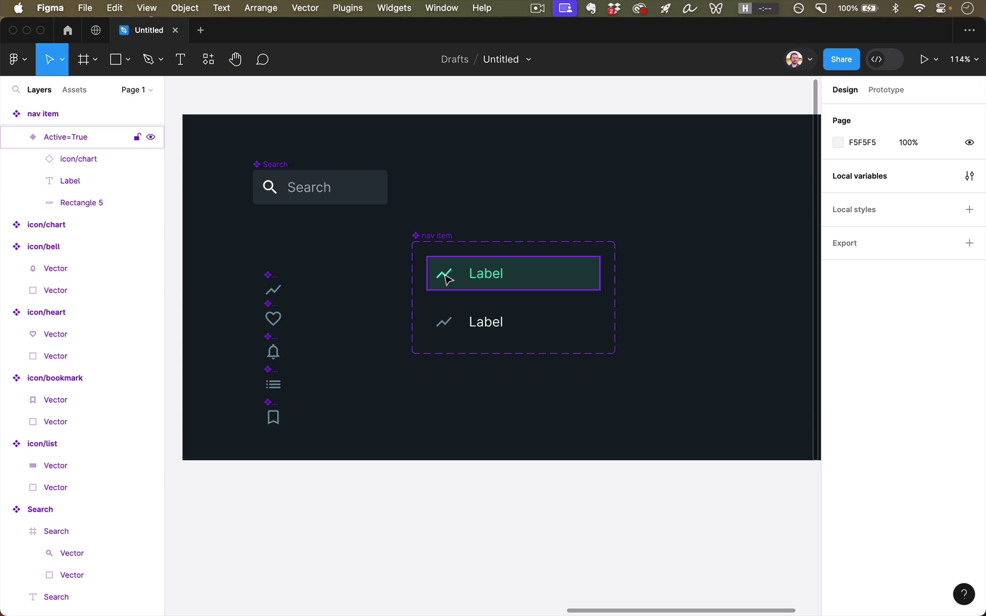
left_click(510, 275)
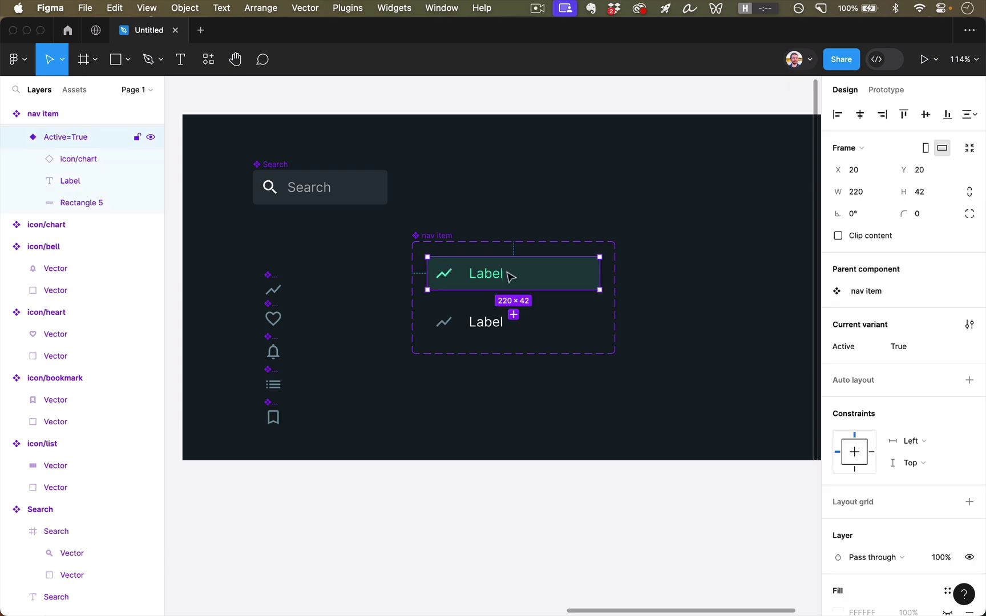
left_click(513, 315)
key("ctrl+z")
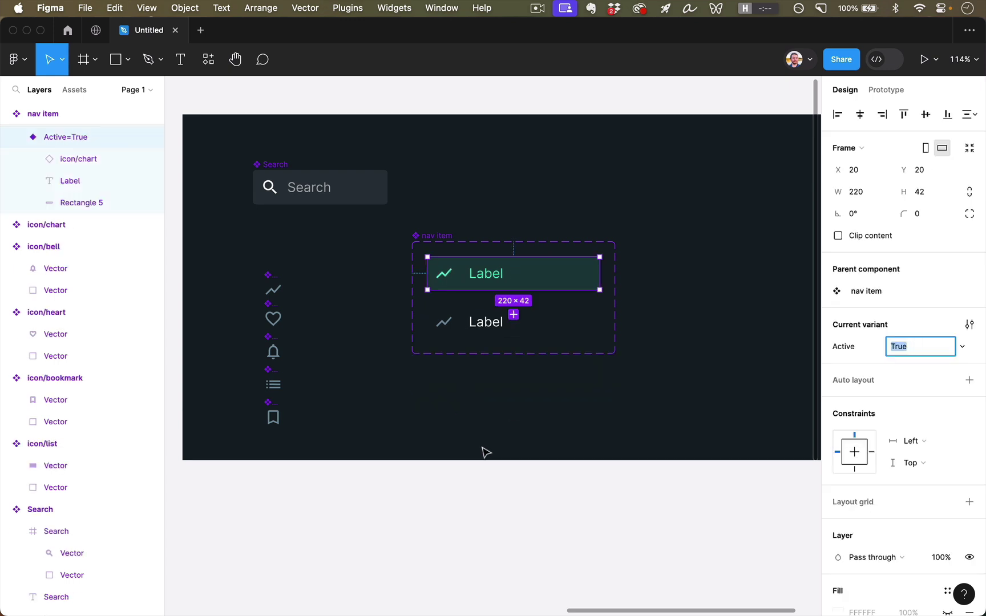
left_click(484, 431)
Rename the nav item component's instance swap property to "Icon"
scroll(484, 431, "left", 15)
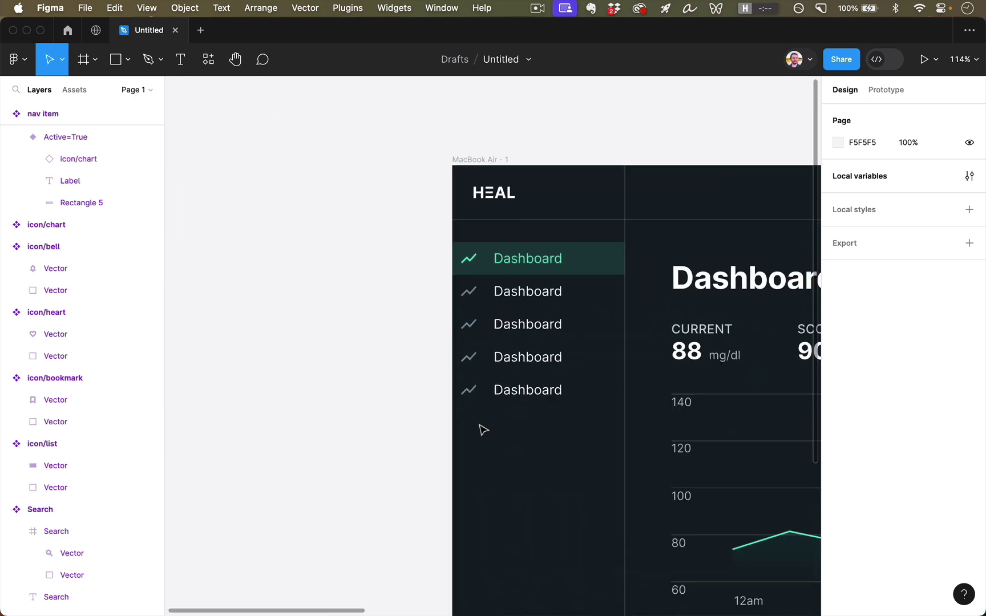
left_click(363, 269)
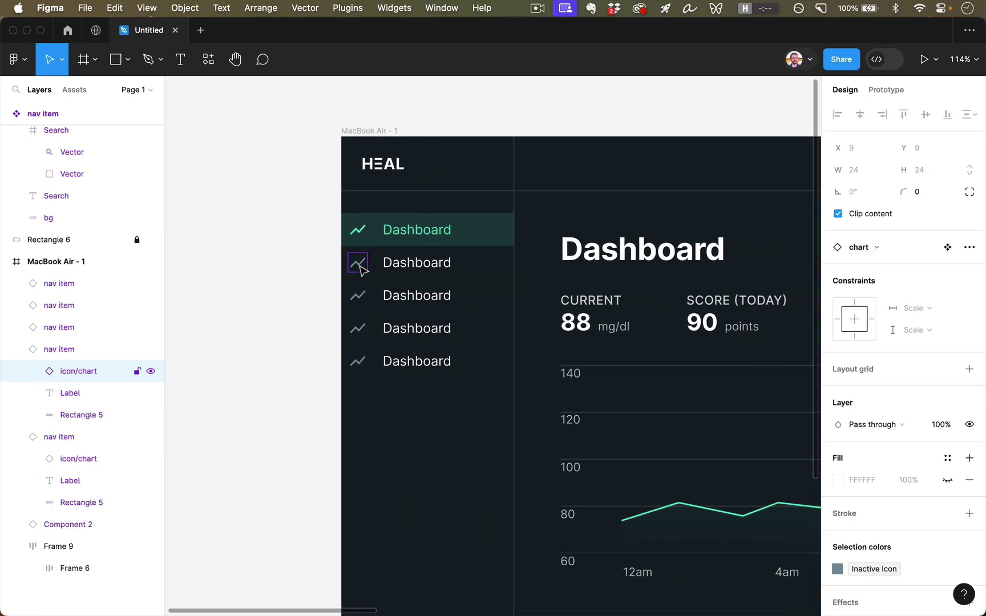
double_click(407, 274)
key("Escape")
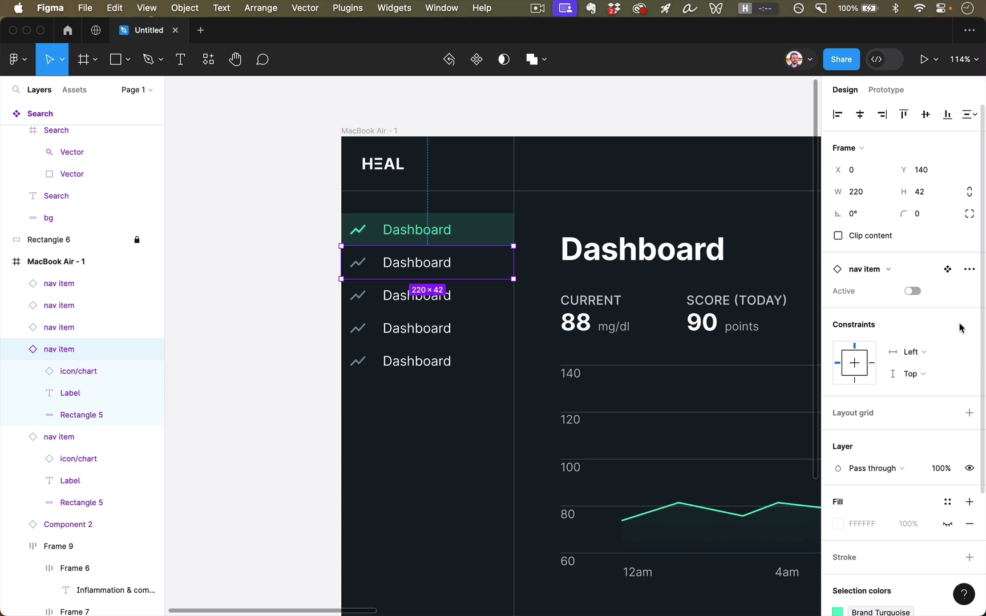
left_click(833, 269)
scroll(745, 282, "right", 15)
scroll(726, 273, "left", 5)
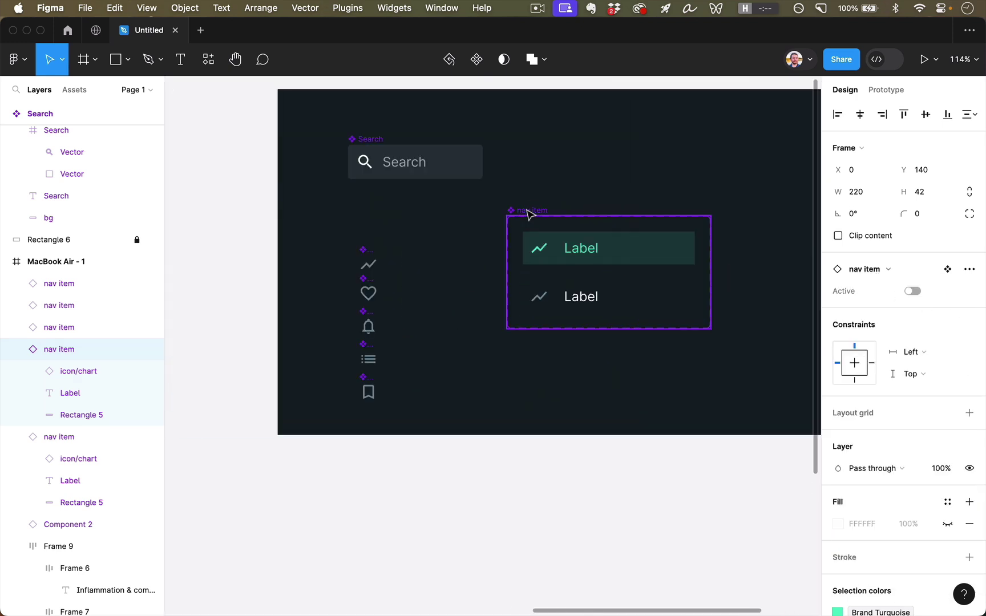
left_click(528, 211)
left_click(948, 347)
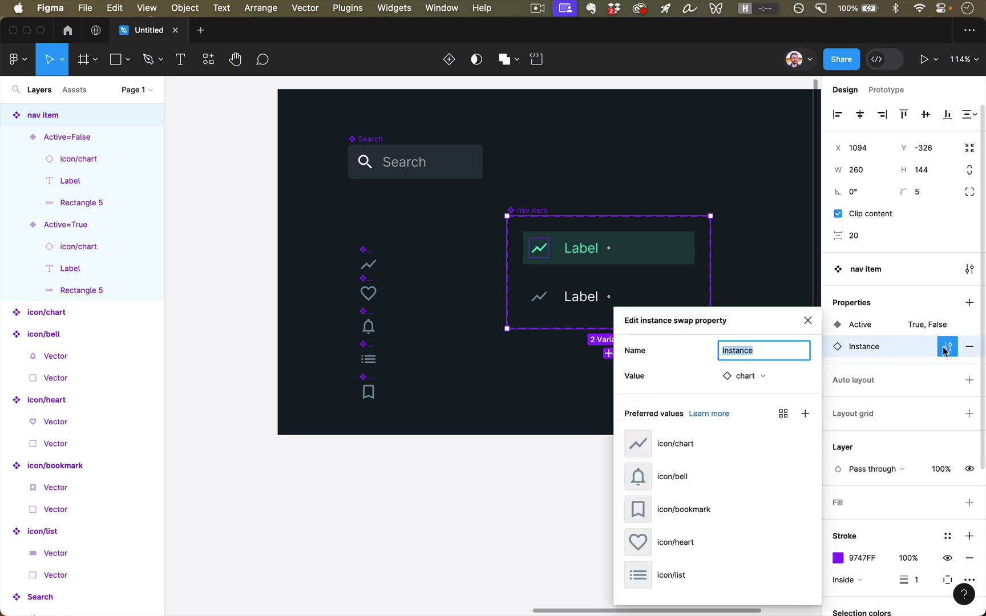
type("Icon")
key("Return")
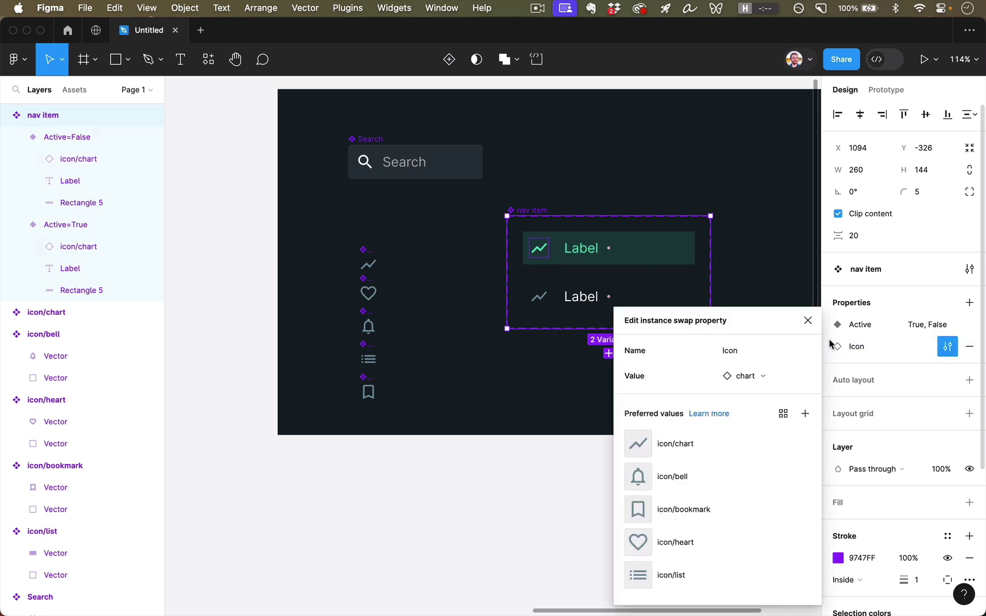
left_click(807, 320)
Change the label of the second sidebar nav item to "HRV"
scroll(804, 330, "right", 10)
left_click(578, 246)
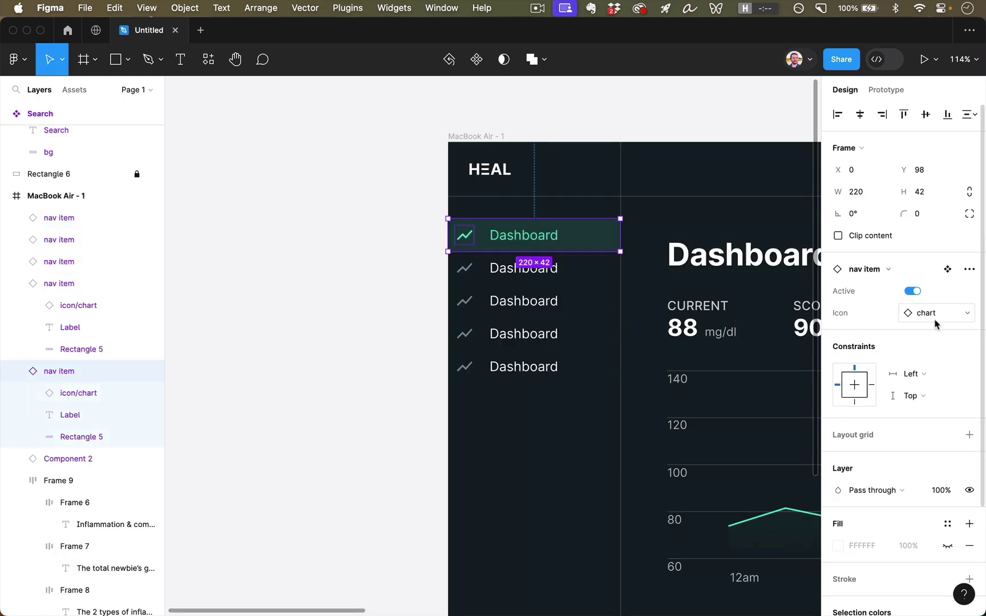
left_click(562, 269)
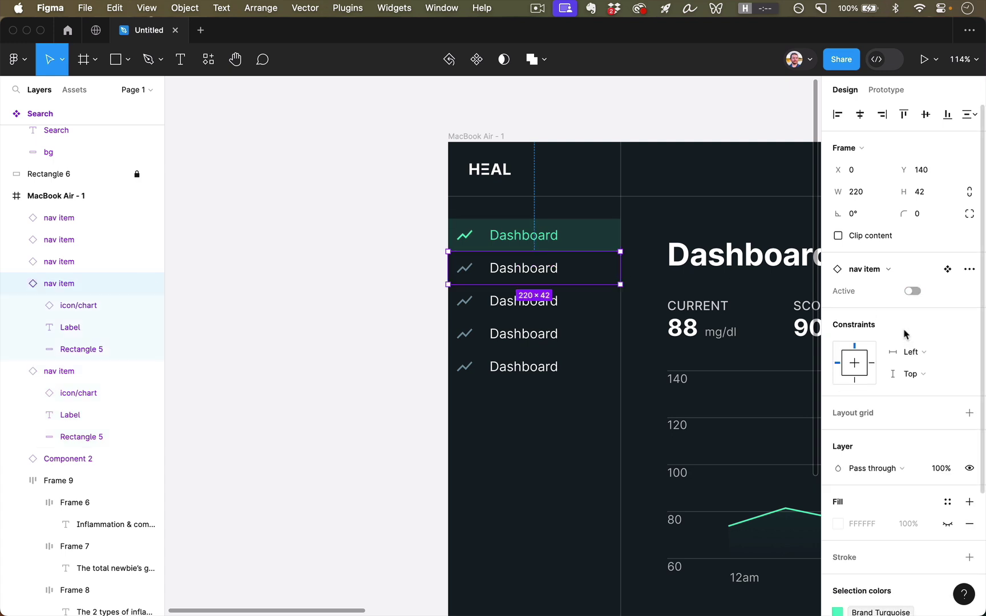
double_click(532, 269)
double_click(532, 268)
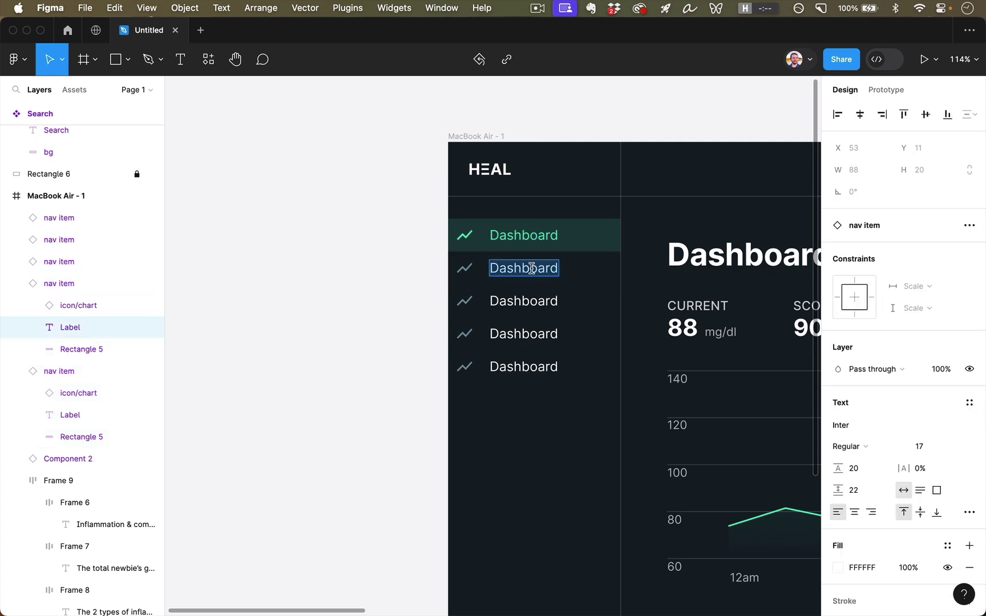
type("HRV")
key("Escape")
key("Escape")
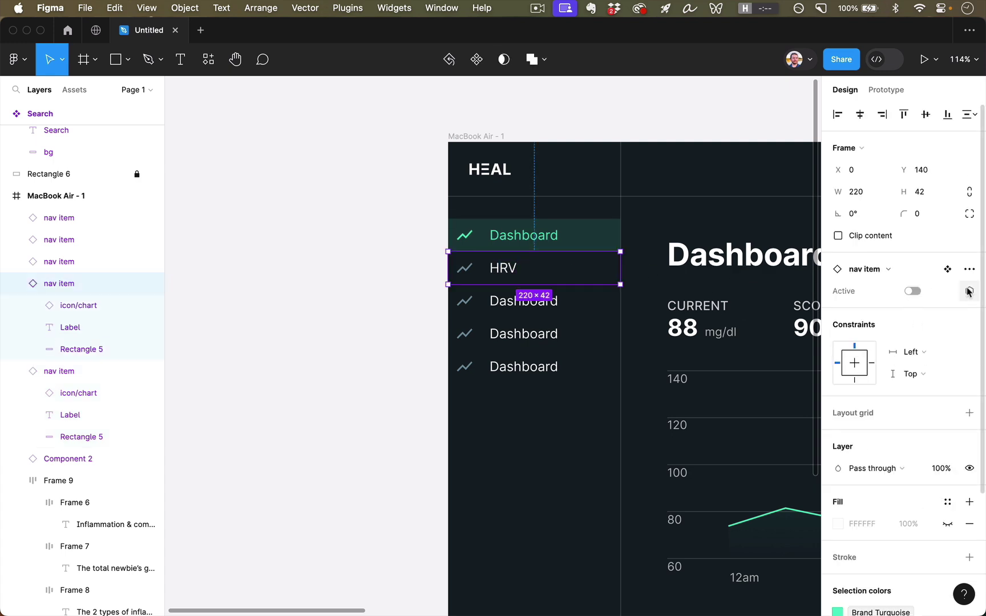
Link the chart icon in the nav item's Active=False variant to the existing Icon property
scroll(682, 282, "right", 10)
scroll(682, 282, "left", 12)
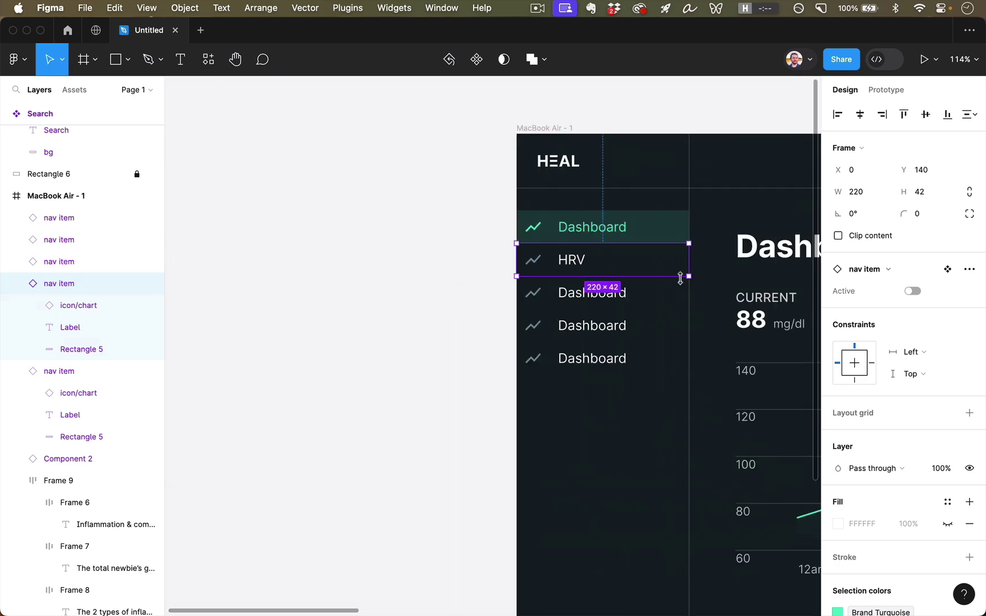
scroll(680, 279, "right", 5)
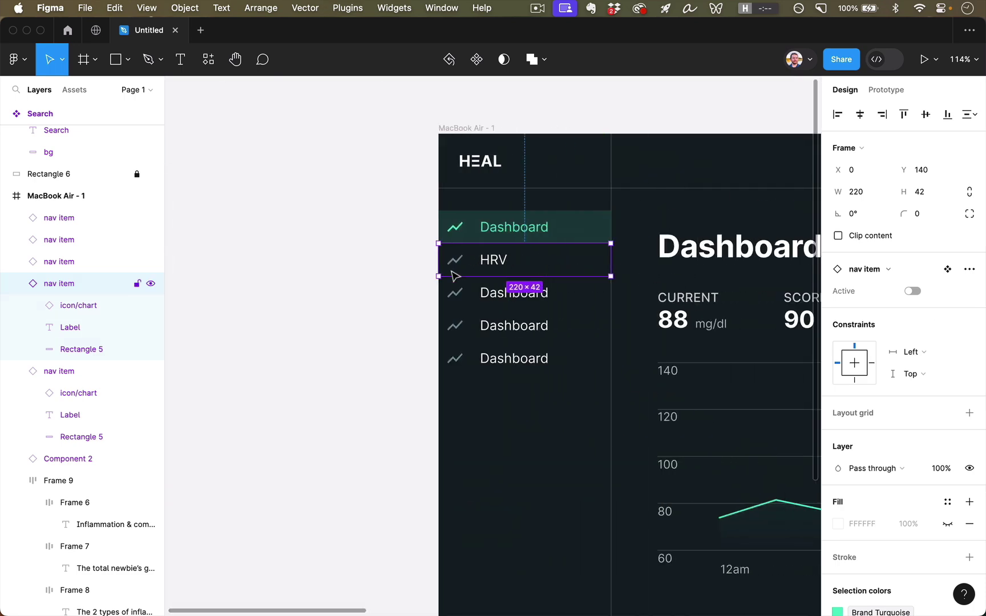
scroll(601, 260, "right", 20)
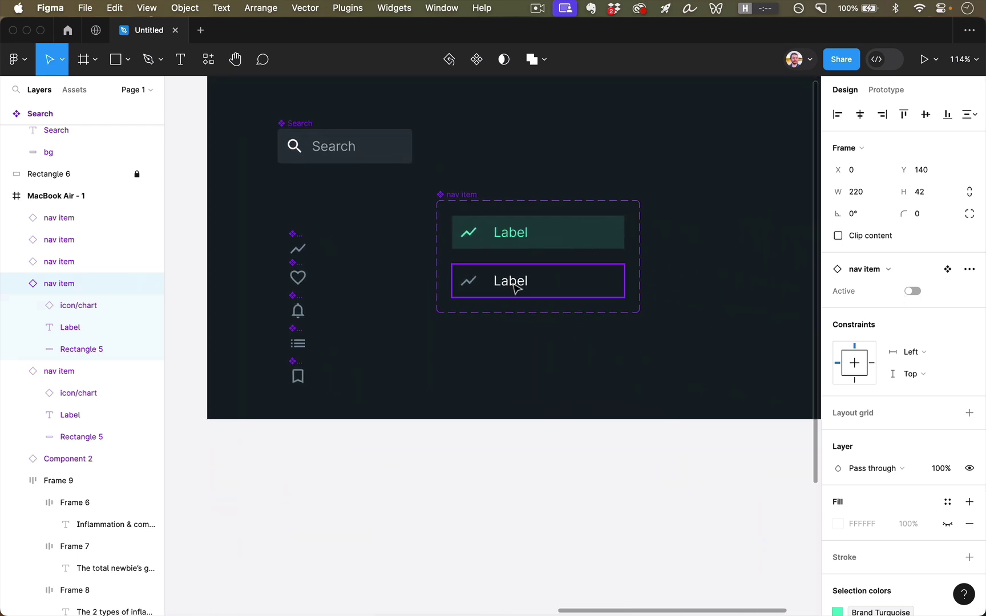
left_click(469, 282)
left_click(468, 281)
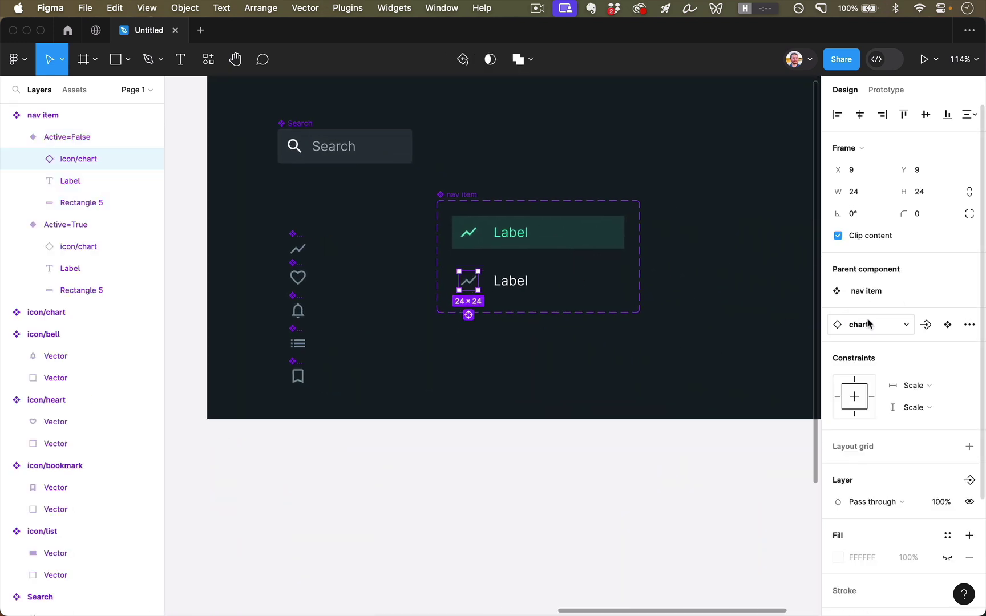
left_click(926, 326)
left_click(917, 349)
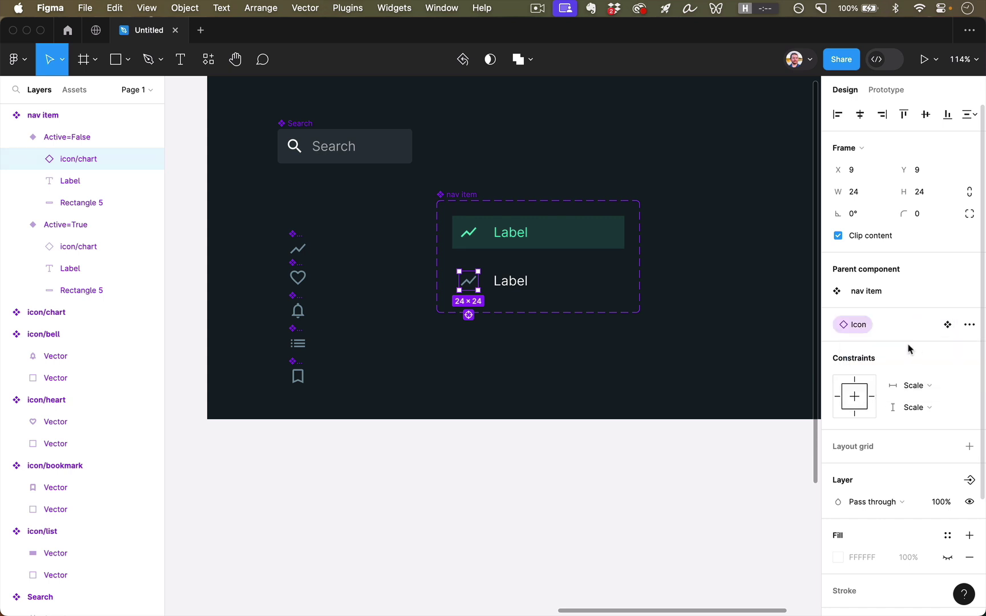
left_click(670, 363)
scroll(671, 362, "right", 15)
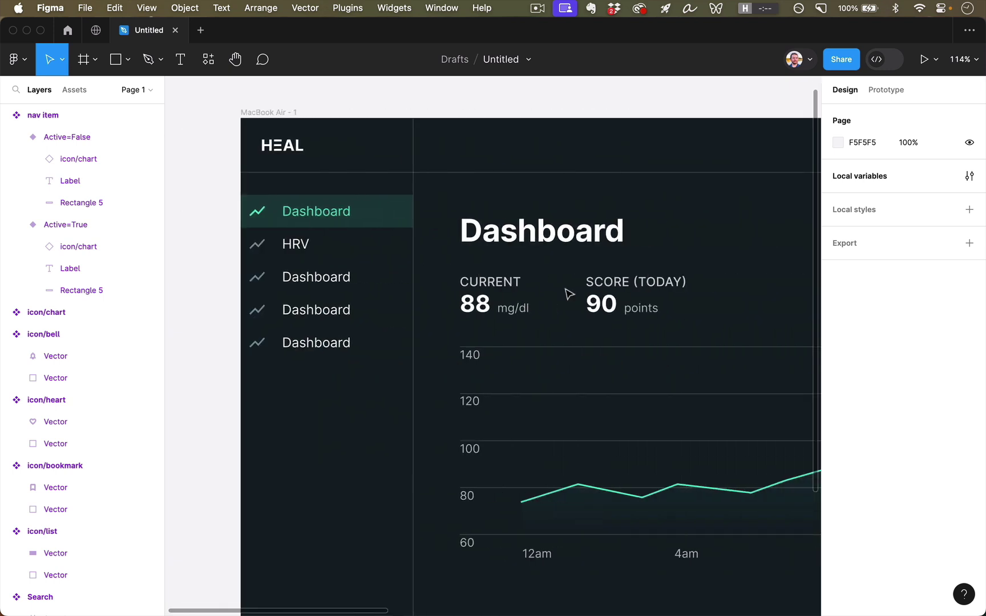
Swap the HRV sidebar nav item's icon to icon/heart
left_click(352, 238)
left_click(934, 314)
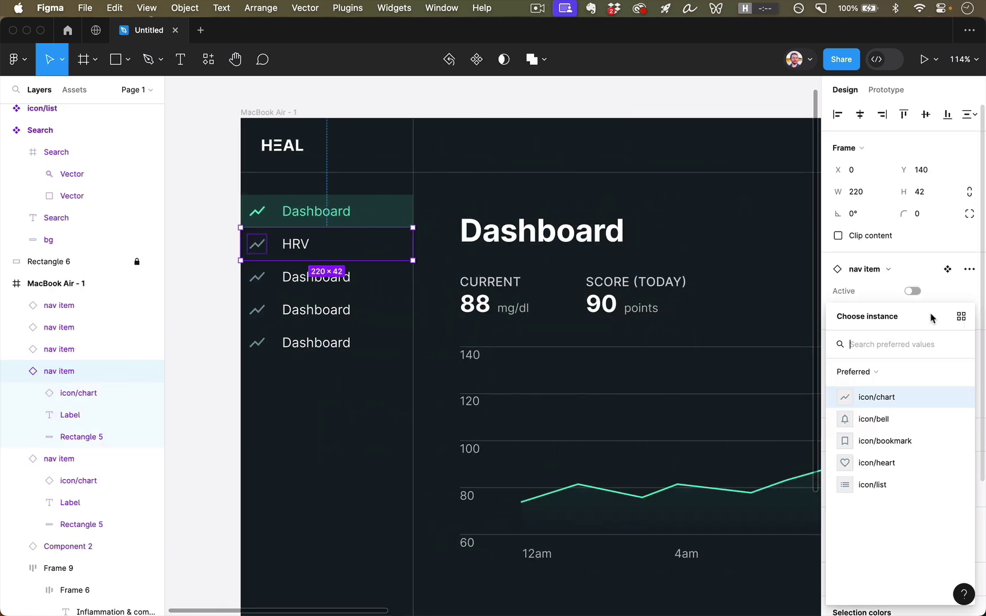
left_click(879, 463)
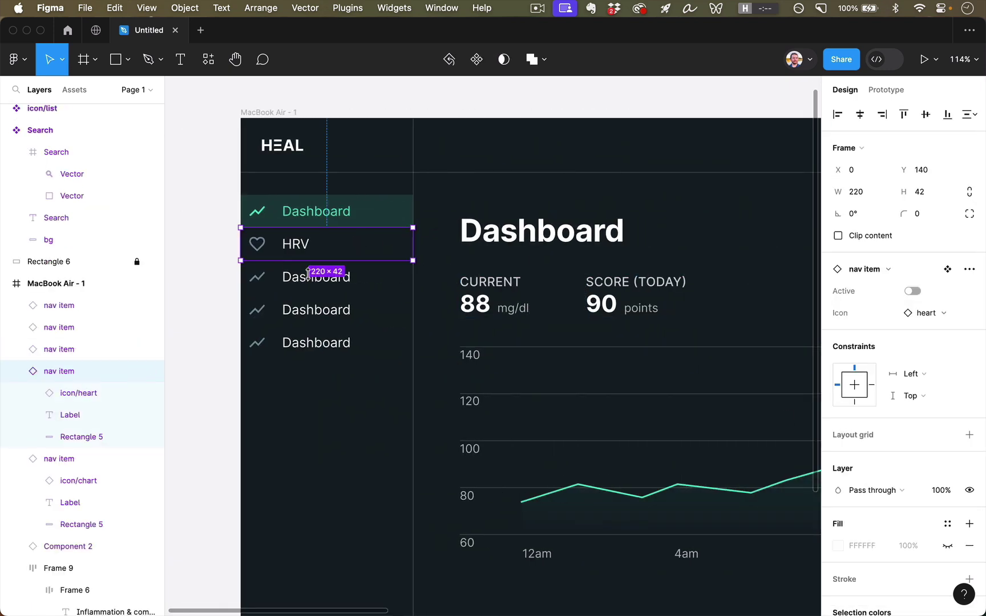
Change the third sidebar nav item's label to "Alerts" and swap its icon to icon/bell
double_click(299, 275)
type("Alerts")
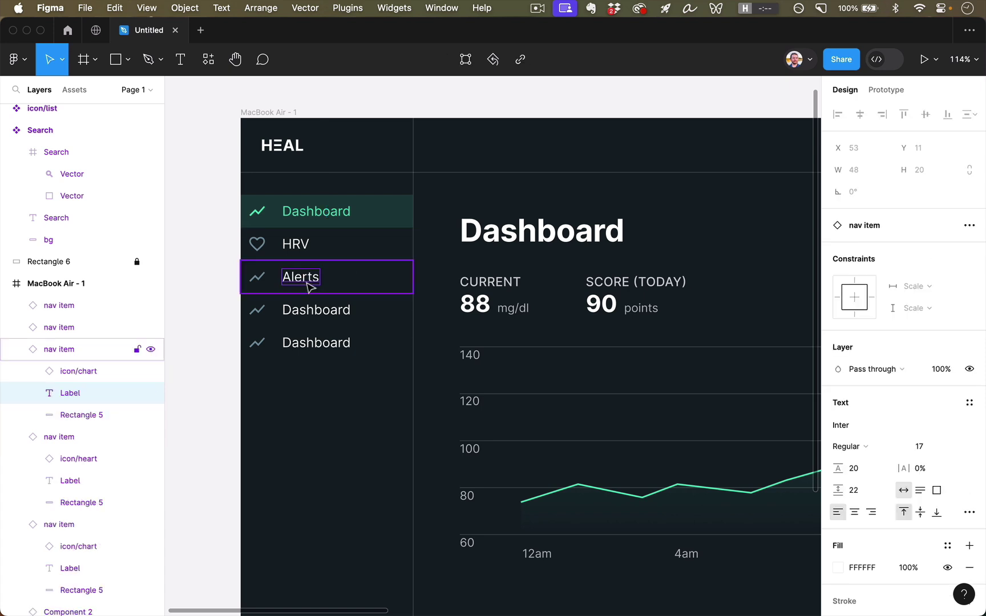
key("Escape")
key("Escape")
left_click(934, 314)
left_click(879, 424)
Change the label of the fourth sidebar nav item to "Log"
double_click(319, 310)
type("Log")
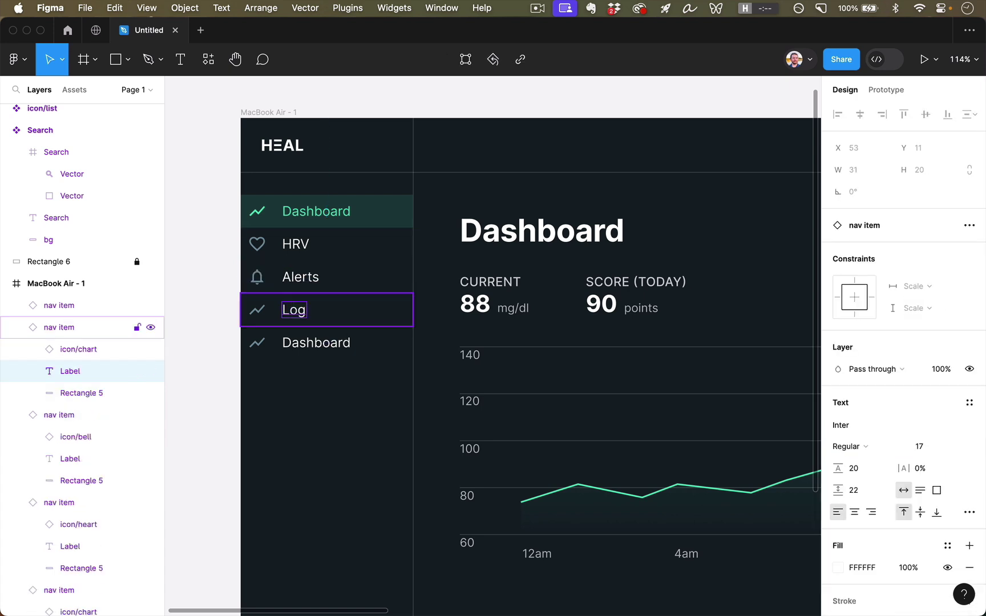
key("Escape")
Change the fifth sidebar nav item's label to "Library" and swap its icon to icon/bookmark
double_click(316, 343)
type("Library")
key("Escape")
key("Escape")
left_click(934, 314)
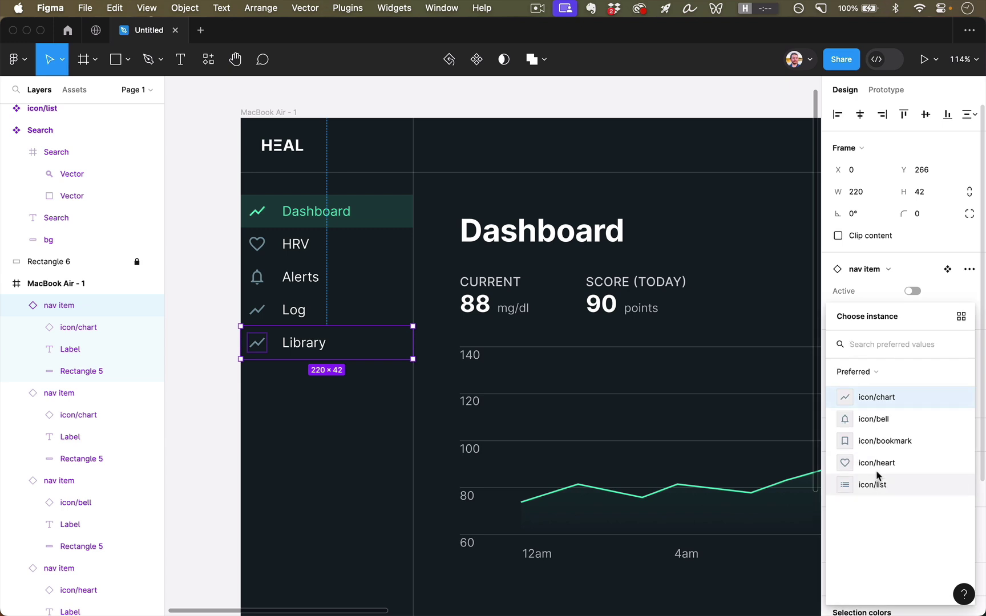
left_click(885, 440)
Swap the Log sidebar nav item's icon to icon/list
left_click(352, 308)
left_click(920, 314)
left_click(873, 485)
left_click(363, 422)
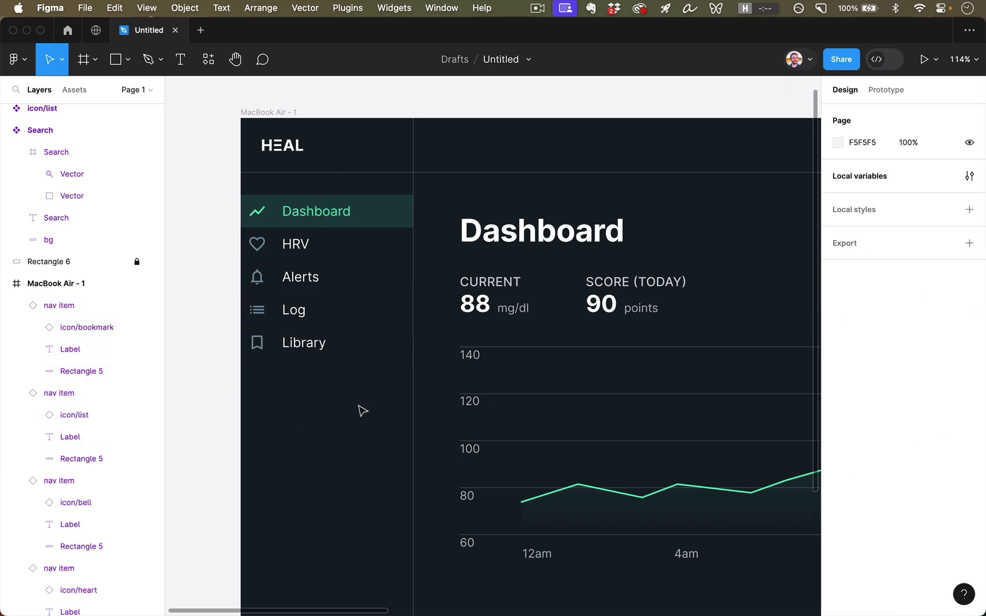
Set the label's opacity to 70% in the nav item component's Active=False variant
left_click(328, 219)
scroll(310, 246, "right", 1)
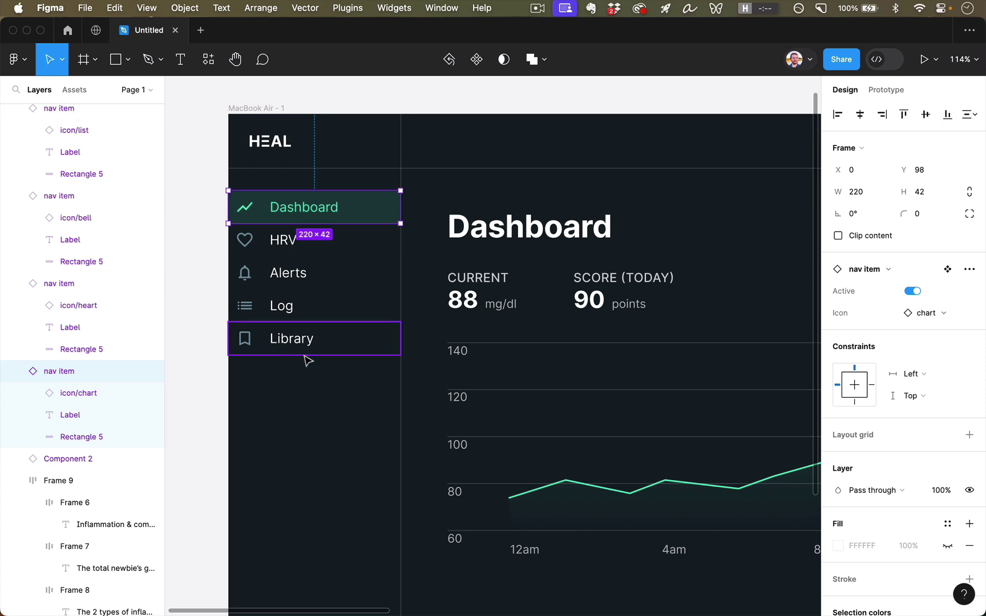
scroll(306, 357, "right", 10)
scroll(307, 357, "right", 5)
left_click(472, 283, "super")
key("7")
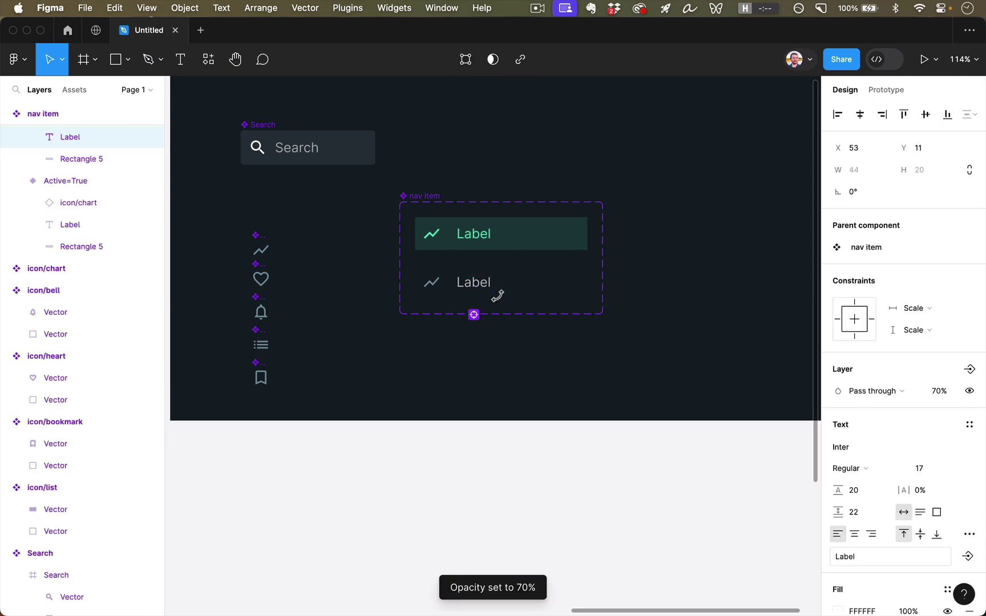
Shift the chart icons and labels of both nav item variants to the right by one large nudge
left_click(432, 239, "super")
left_click(436, 283, "shift+super")
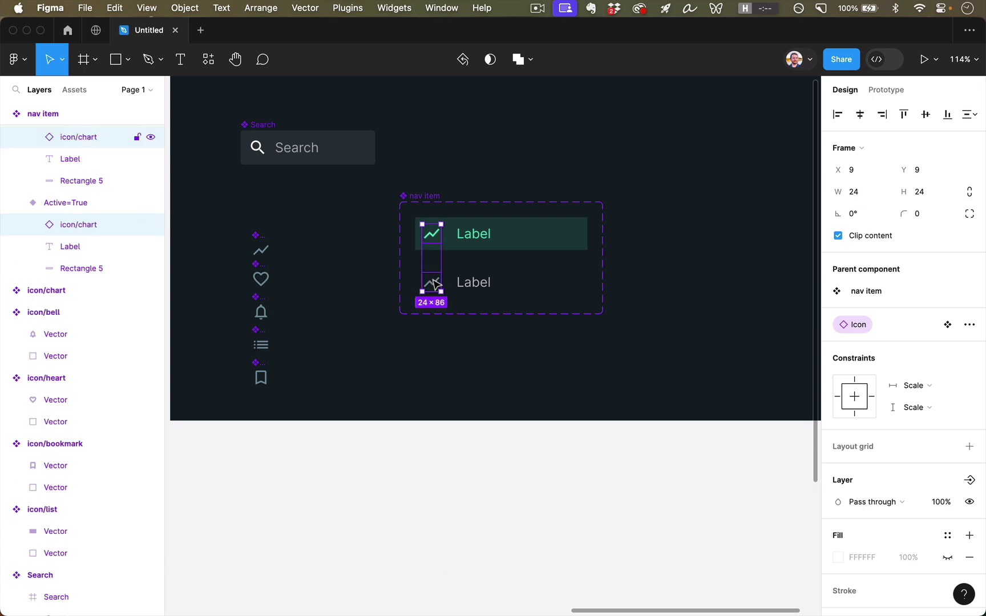
left_click(469, 248, "shift")
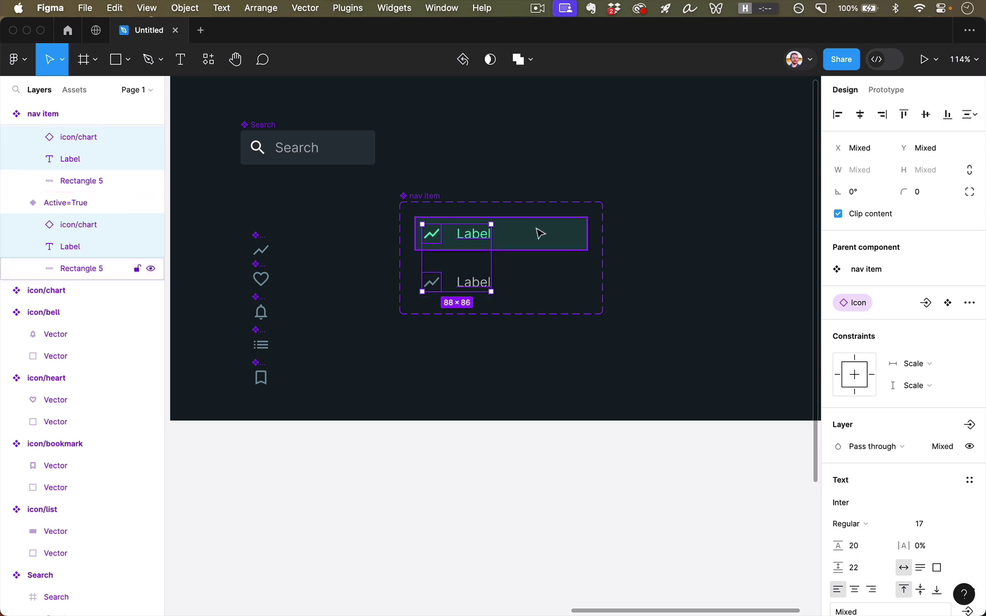
key("alt")
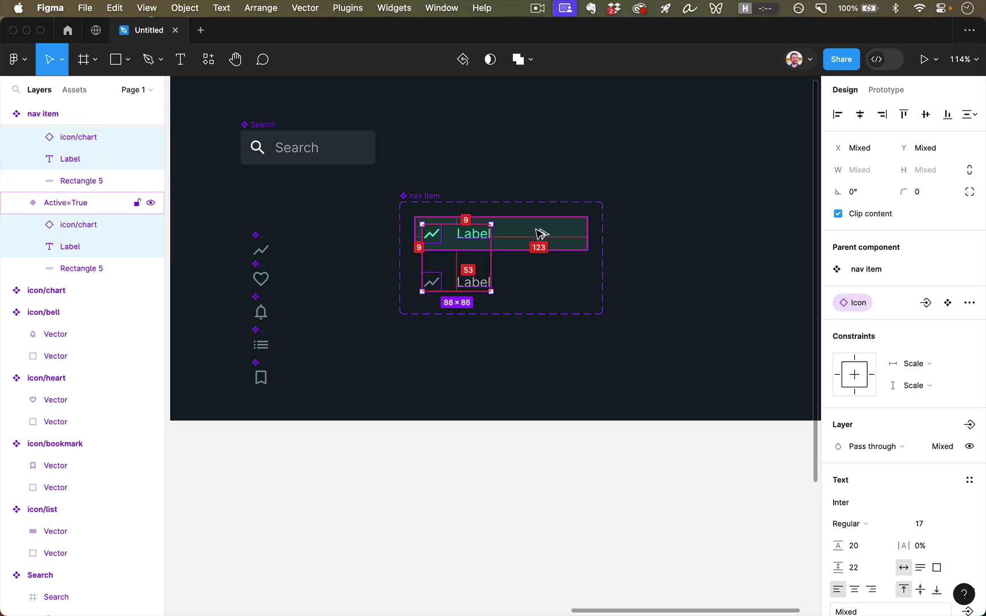
key("shift+Right")
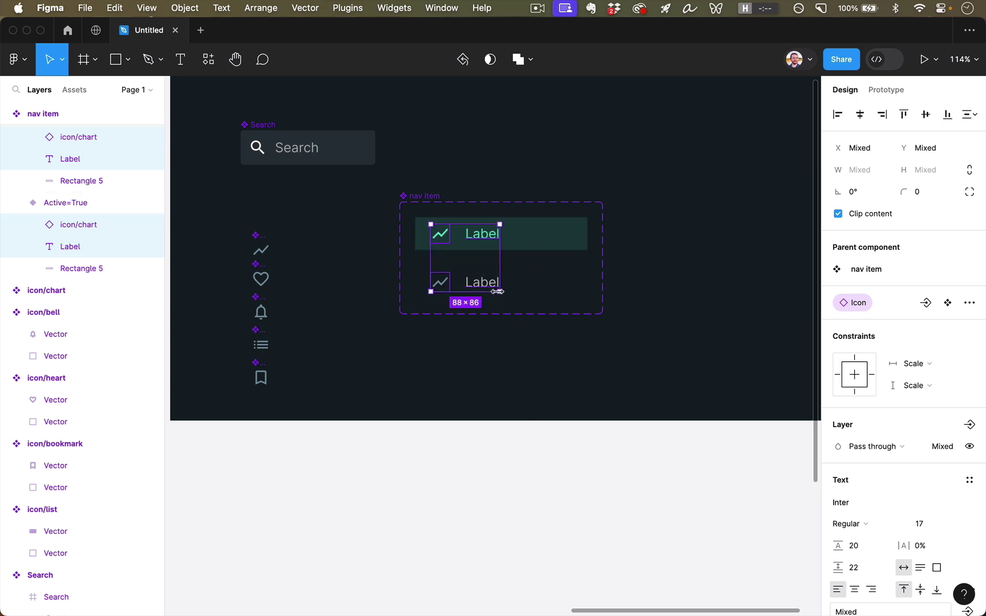
left_click(502, 350)
Review the updated sidebar on the dashboard frame and the two variants of the nav item component
scroll(503, 350, "down", 10)
scroll(500, 351, "left", 10)
scroll(500, 351, "right", 6)
scroll(500, 351, "down", 2)
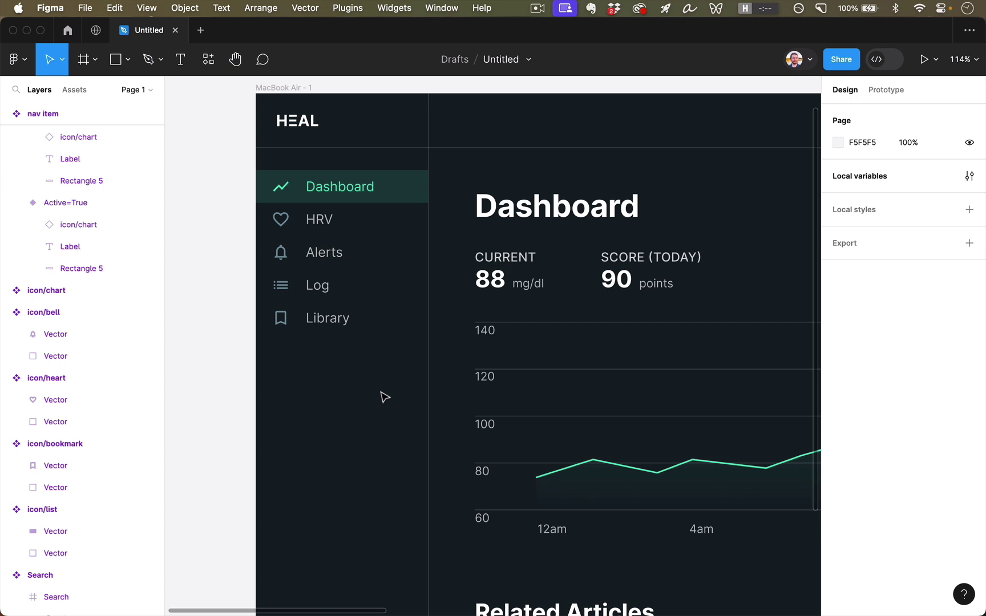
scroll(384, 397, "right", 3)
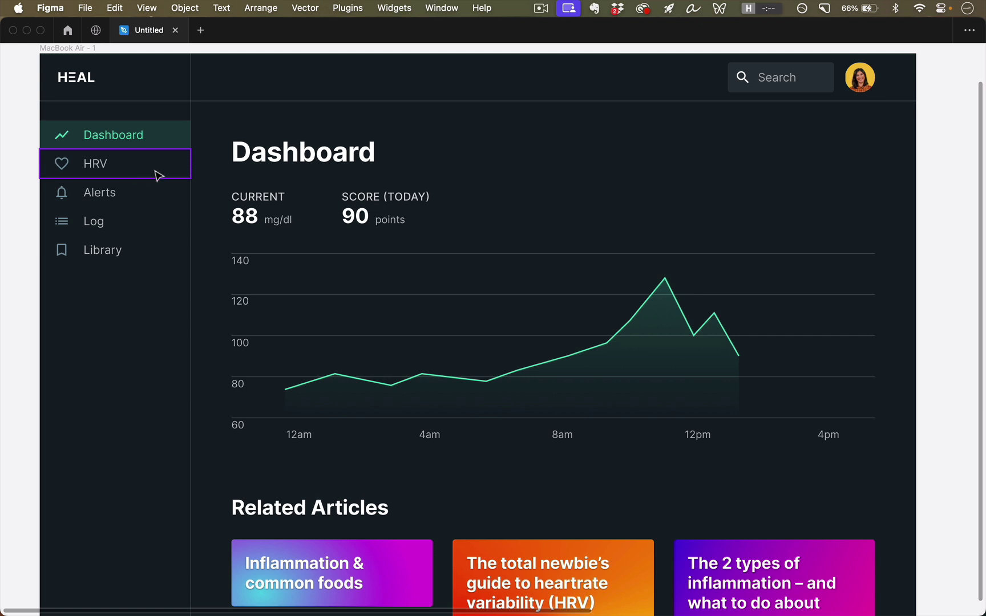
scroll(180, 176, "right", 15)
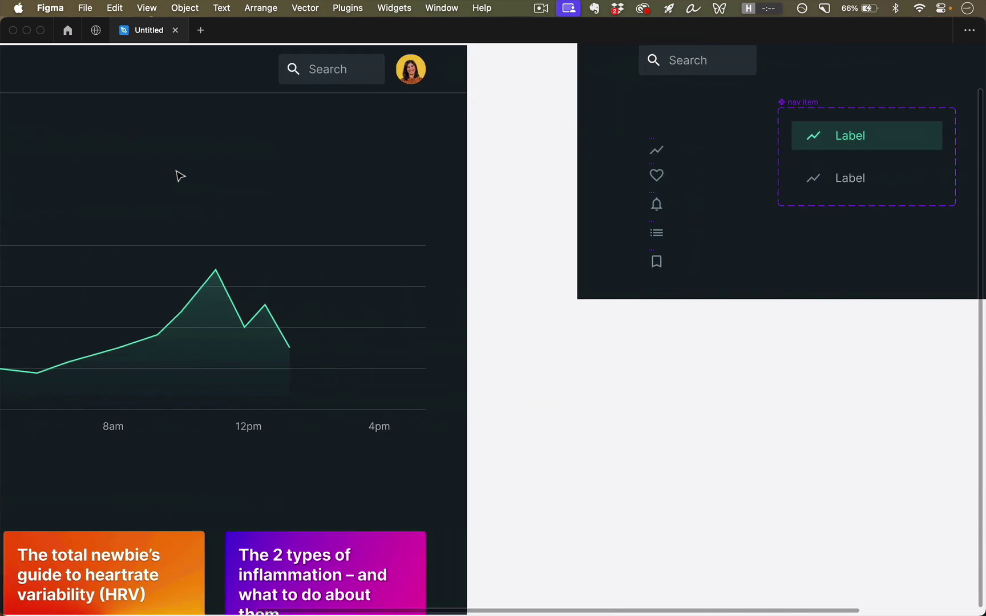
scroll(179, 176, "right", 3)
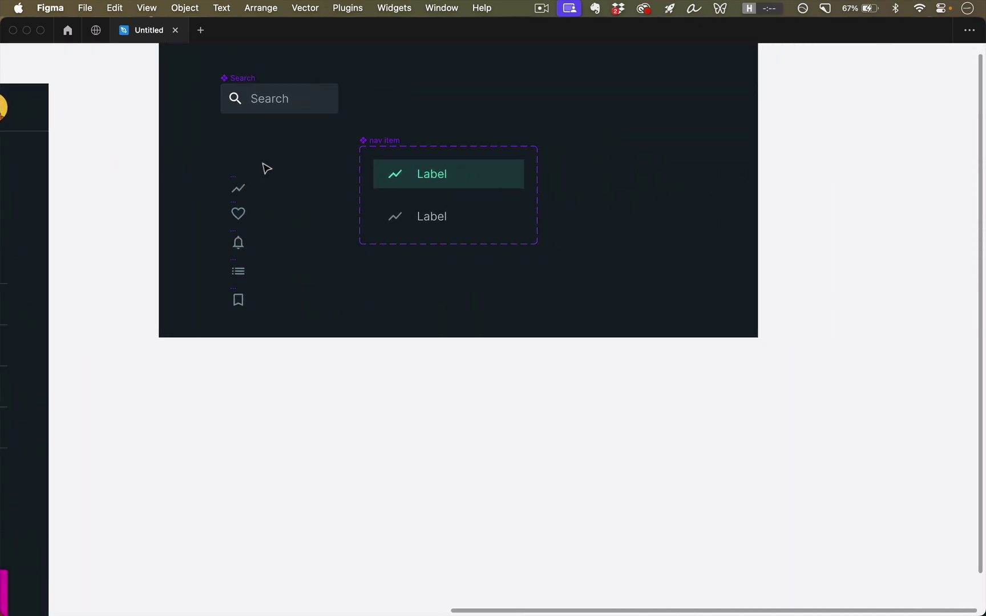
left_click(371, 144)
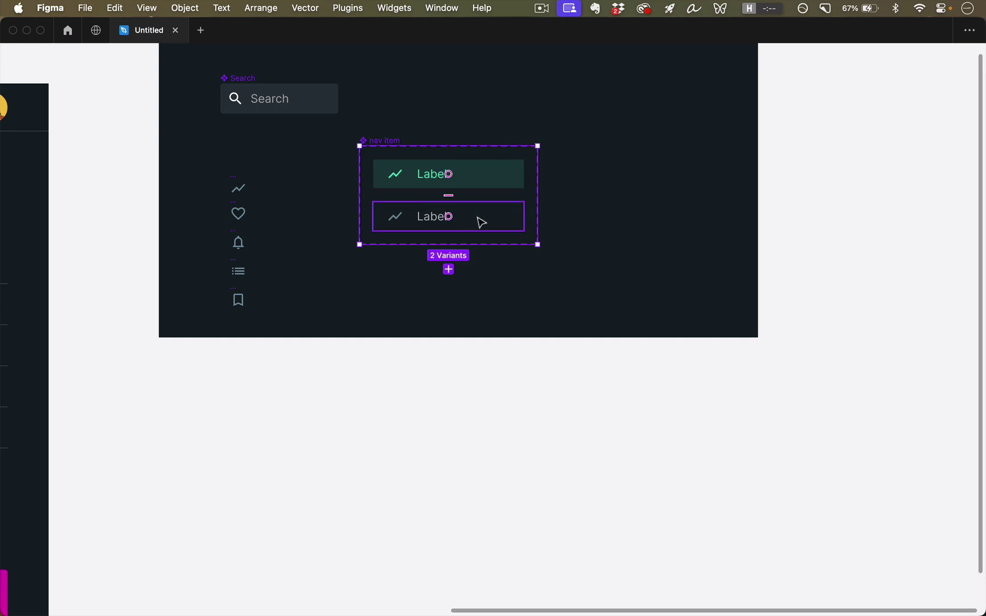
left_click(494, 222)
key("super+backslash")
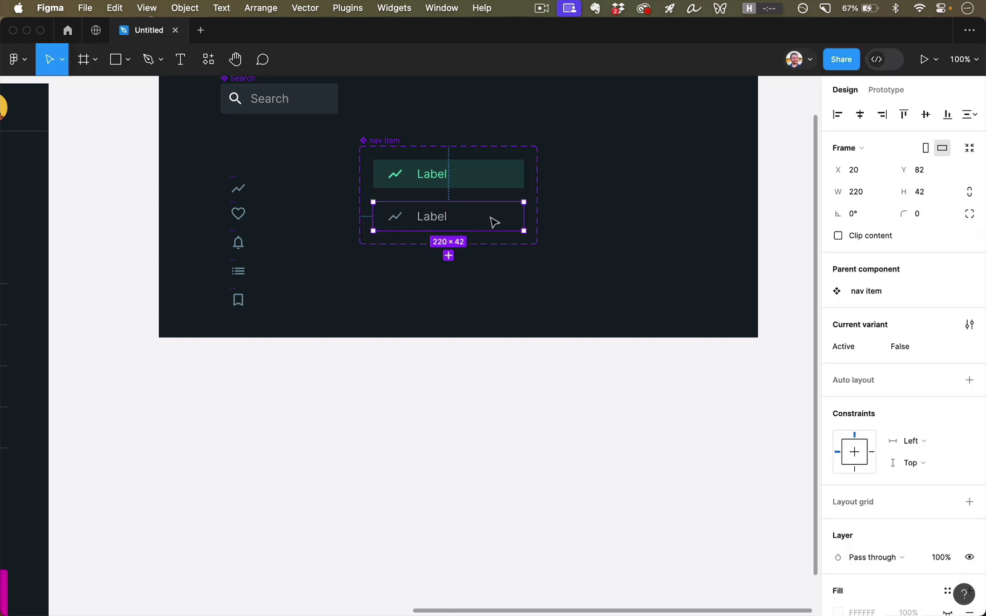
scroll(496, 224, "right", 2)
scroll(495, 223, "up", 2)
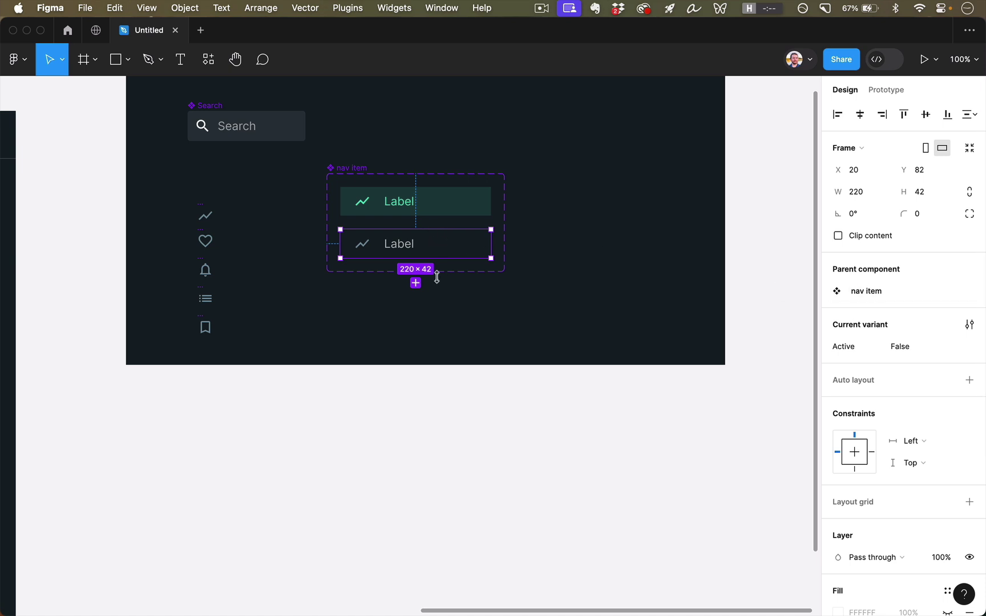
Add a variant property named "Hover" with the value "False" to the nav item component set
left_click(345, 173)
left_click(972, 304)
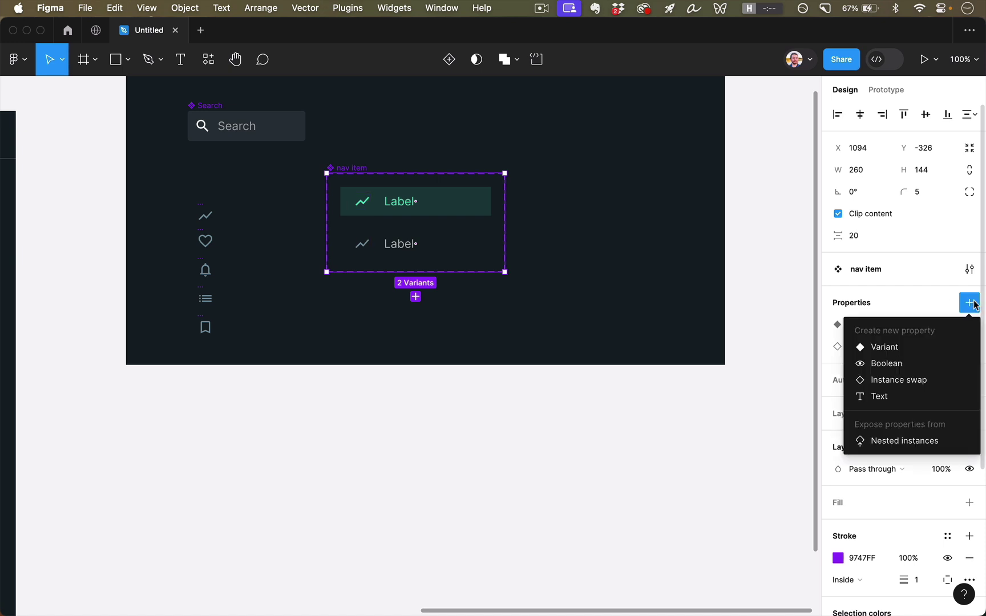
left_click(885, 348)
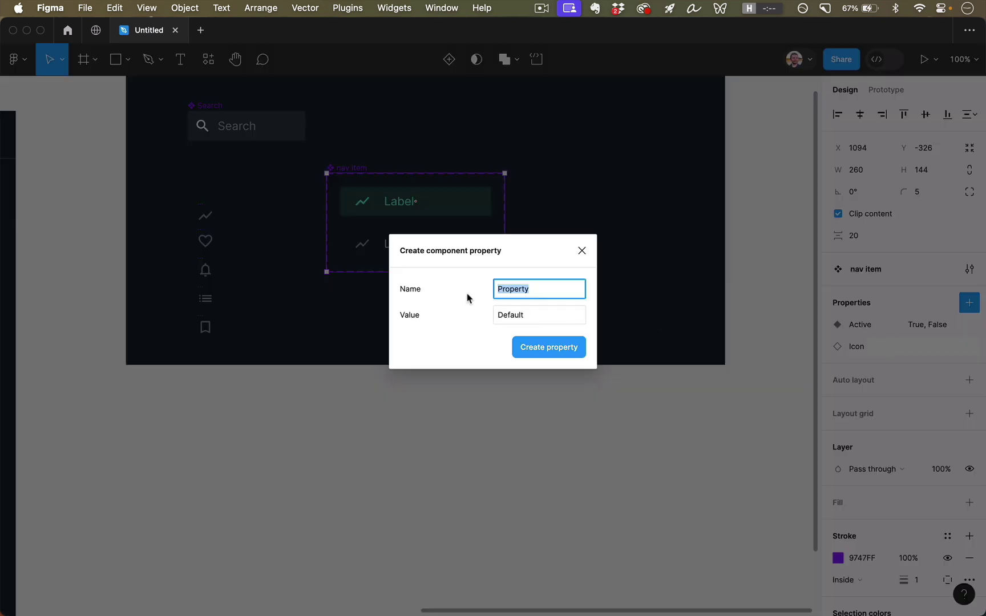
type("Hover")
key("Tab")
type("Fal")
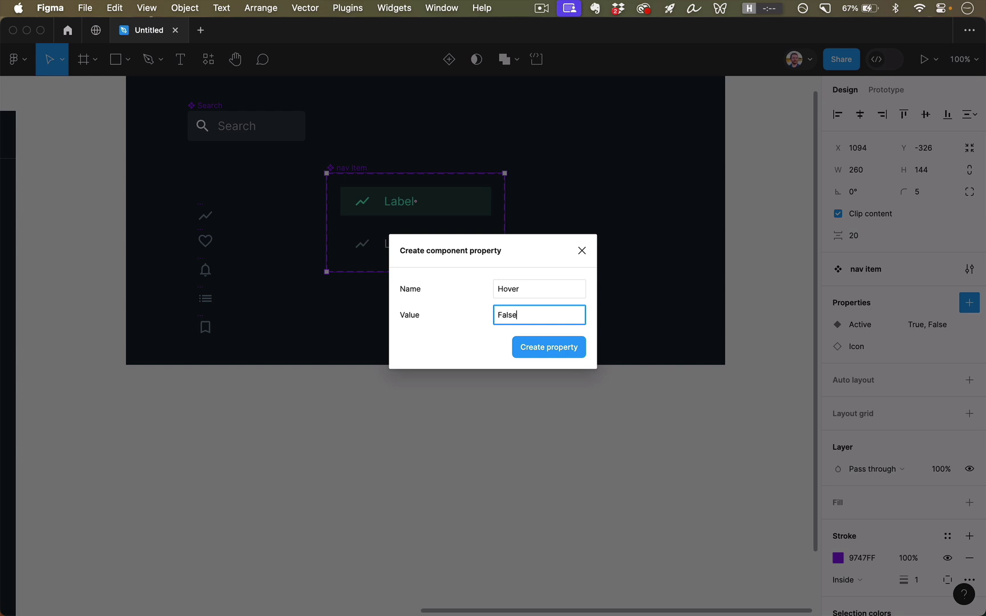
left_click(572, 352)
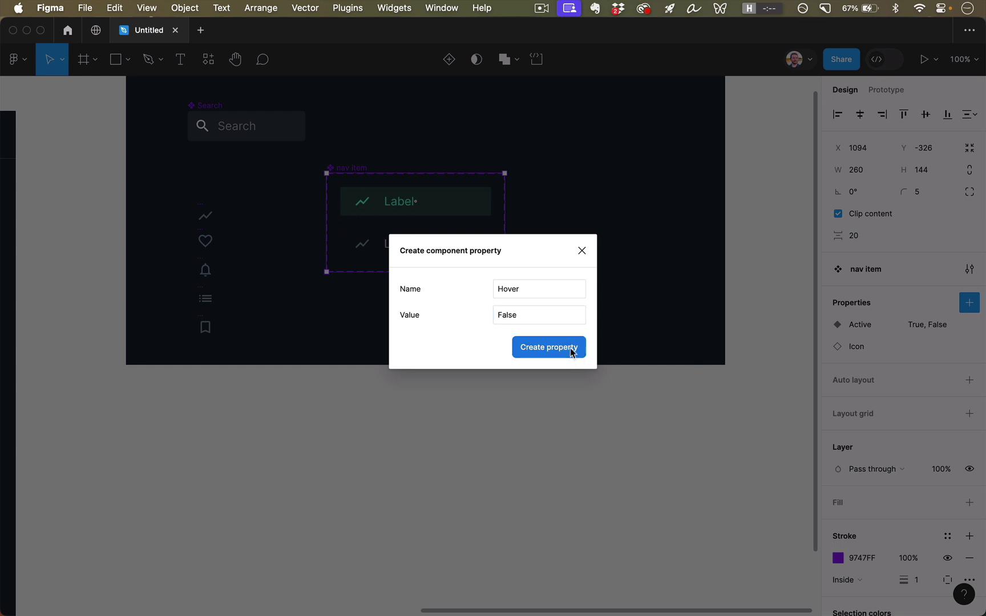
Duplicate the nav item's Active=False variant and set the copy's Hover property to True
left_click(410, 251)
key("super+d")
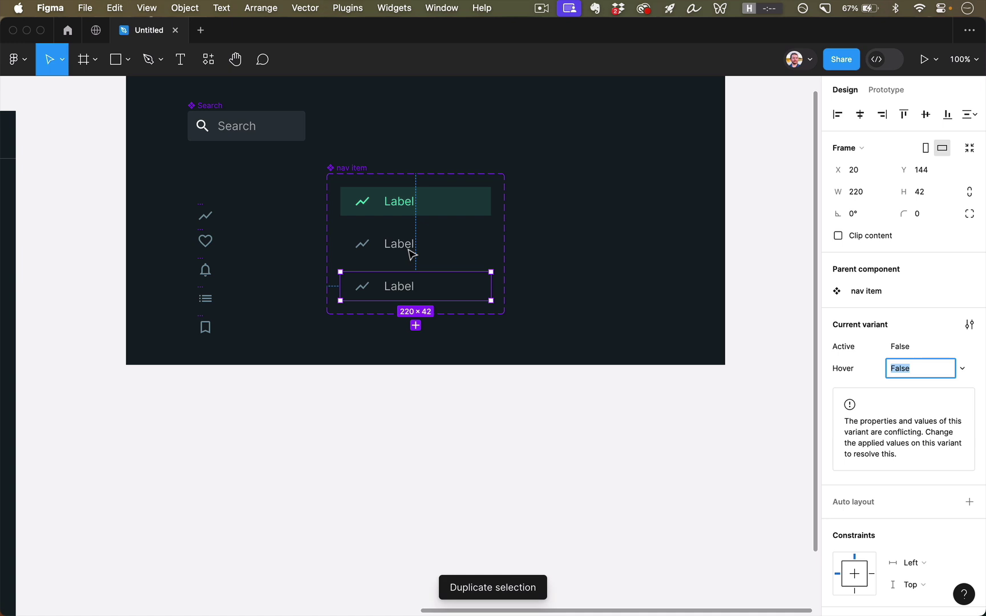
type("Tru")
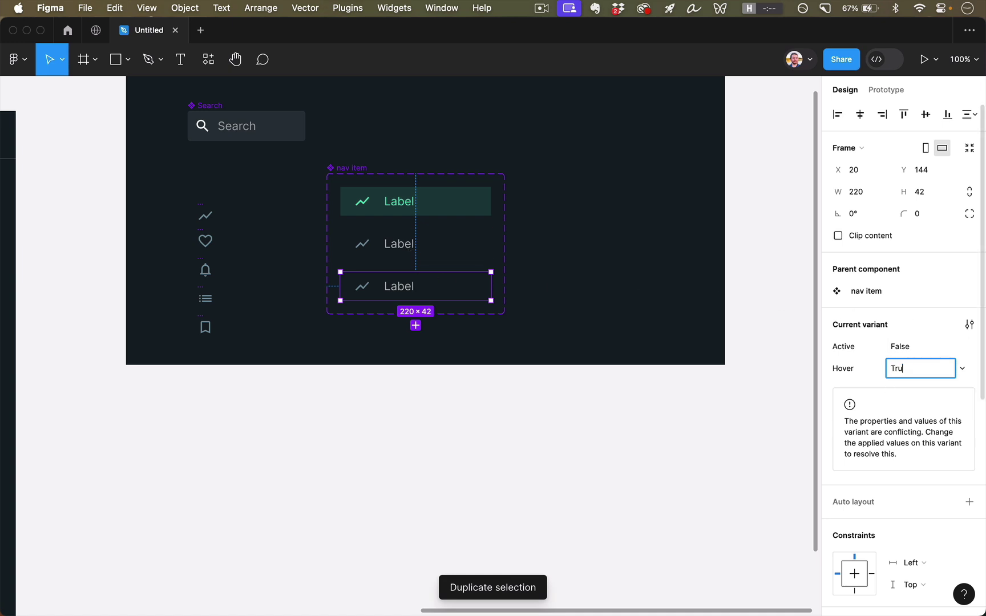
type("e")
key("Return")
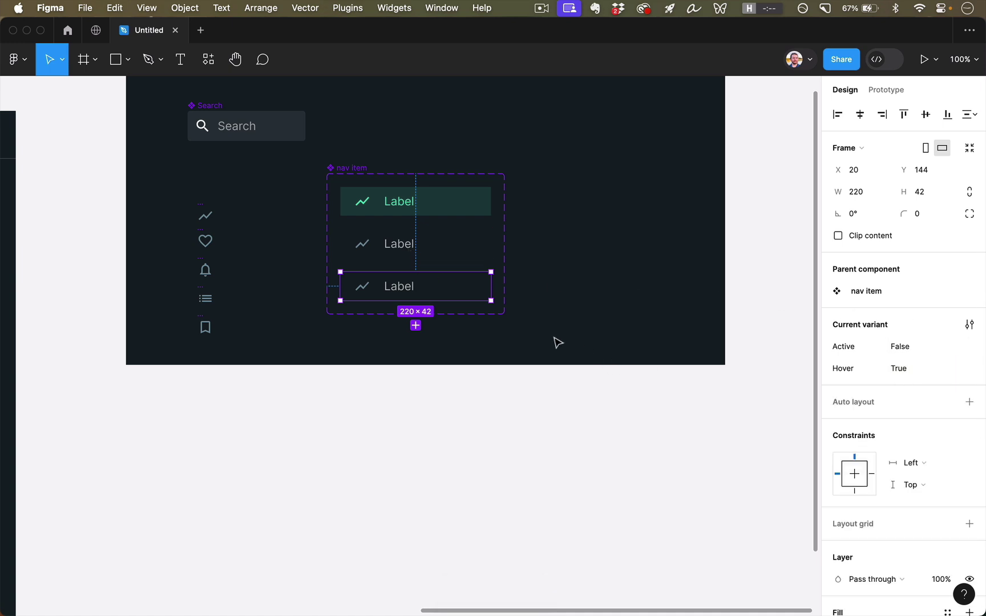
Detach the Brand Turquoise style from the Hover=True variant's background rectangle and set its fill to FFFFFF
double_click(468, 291)
key("alt+1")
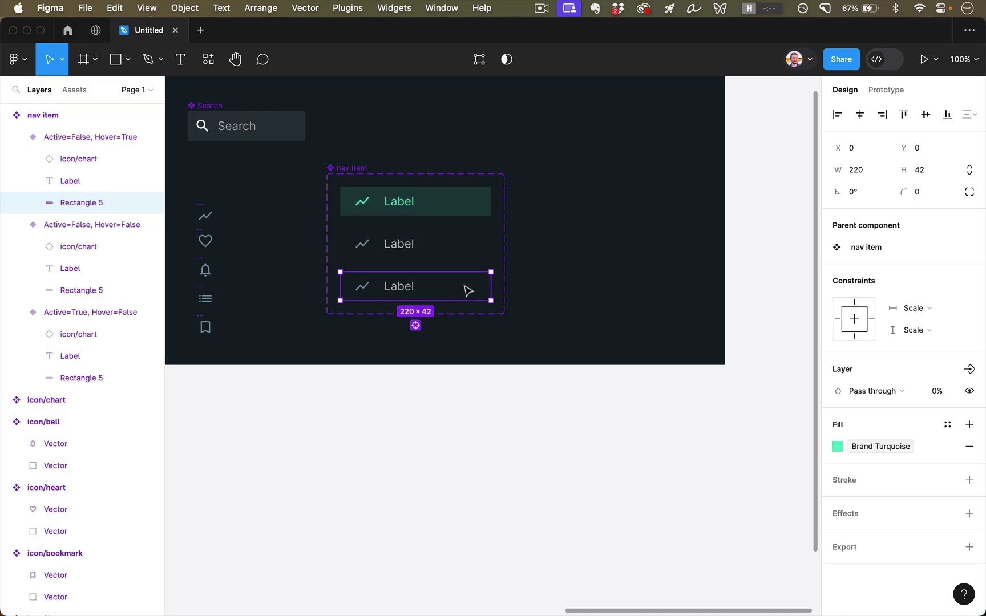
mouse_move(865, 452)
left_click(949, 449)
left_click(864, 448)
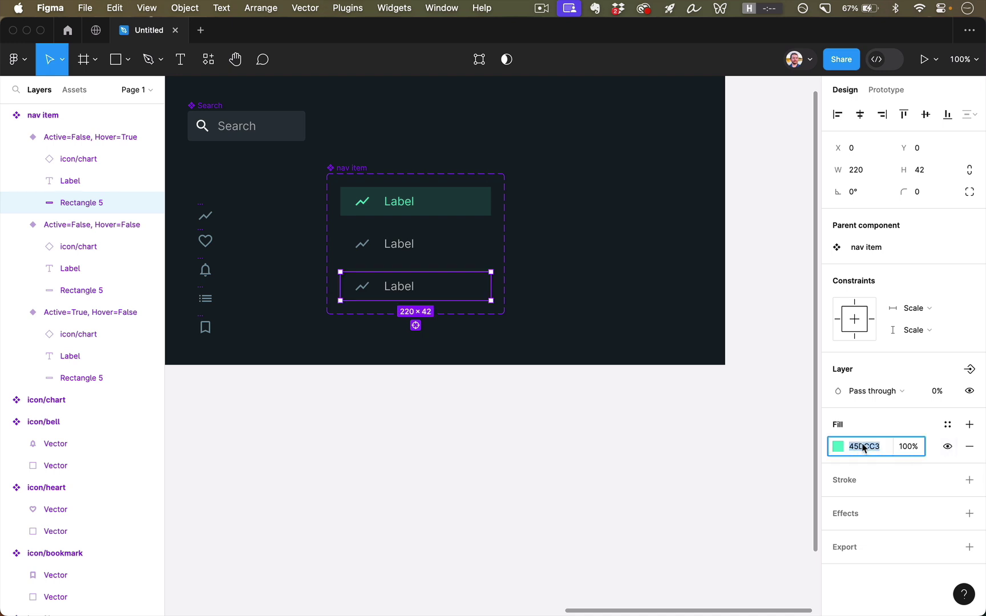
type("ffffff")
key("Return")
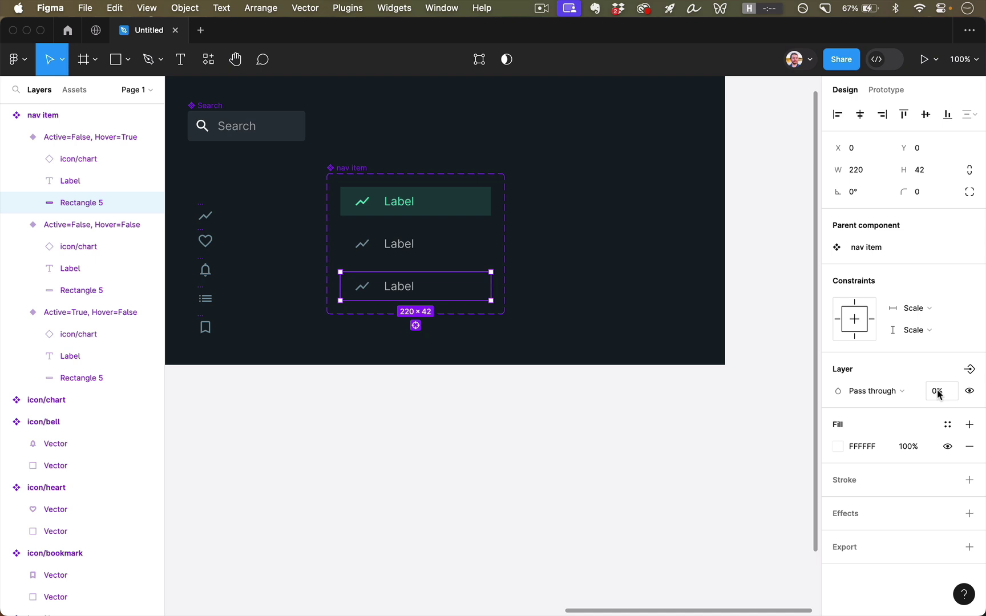
Set the opacity of the Hover=True variant's background rectangle to 5%
key("0")
key("5")
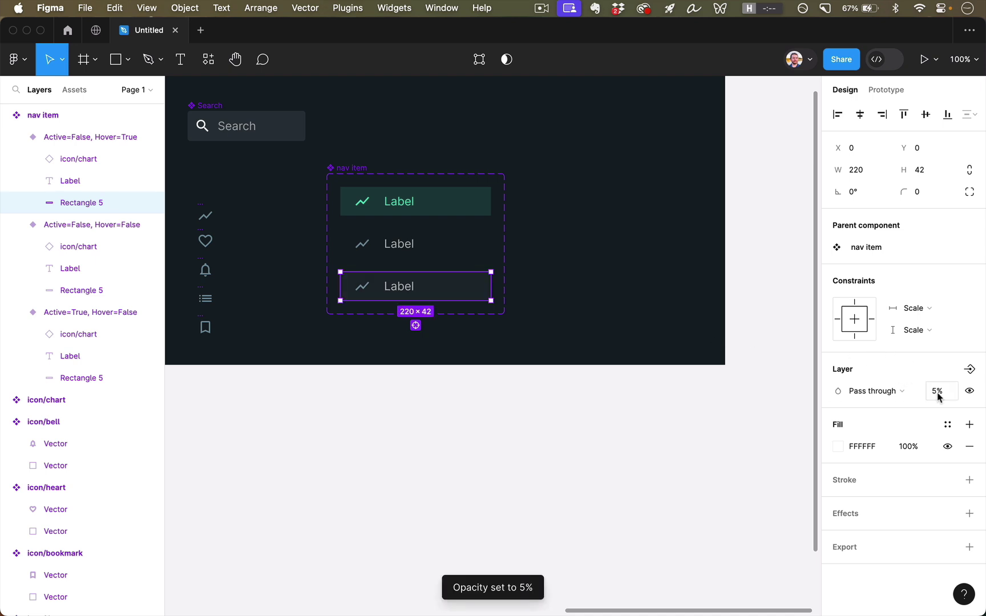
left_click(553, 372)
scroll(552, 372, "up", 3)
scroll(553, 372, "left", 1)
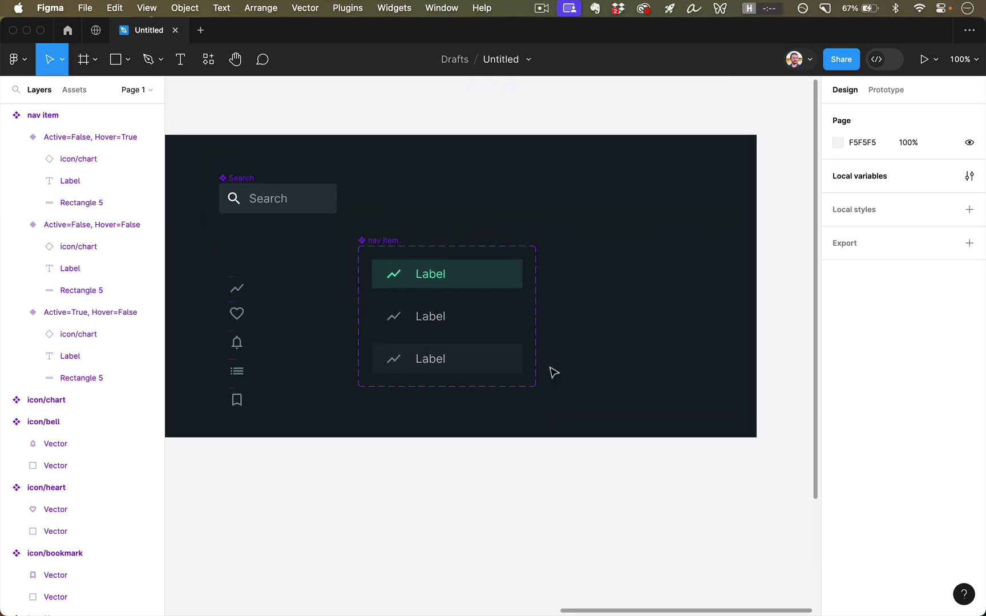
Connect the nav item's Active=False, Hover=False variant to its Active=False, Hover=True variant with a prototype interaction
scroll(552, 372, "down", 3)
left_click(502, 274)
left_click(482, 234)
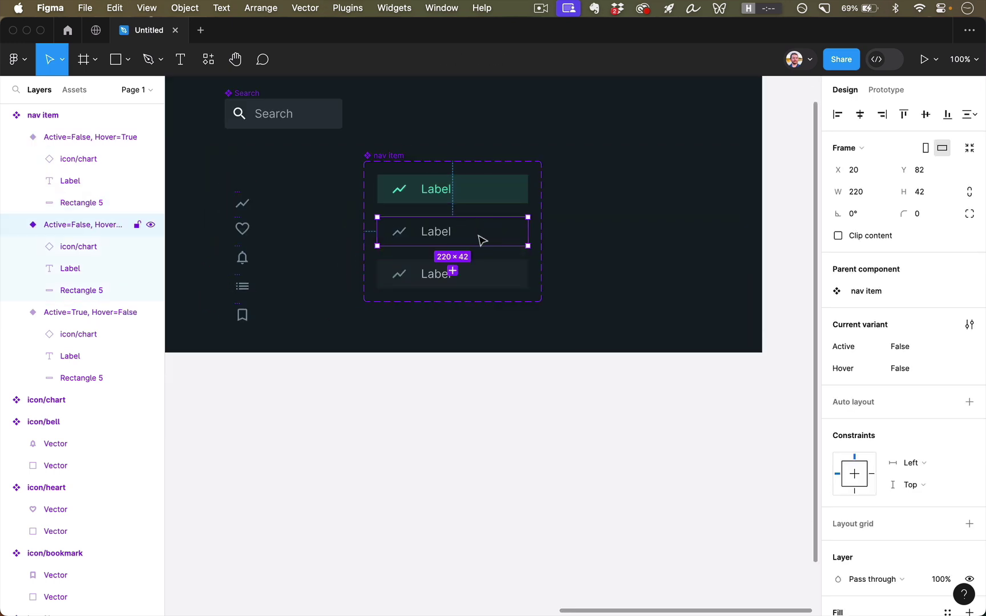
left_click(489, 283)
left_click(484, 244)
left_click(883, 92)
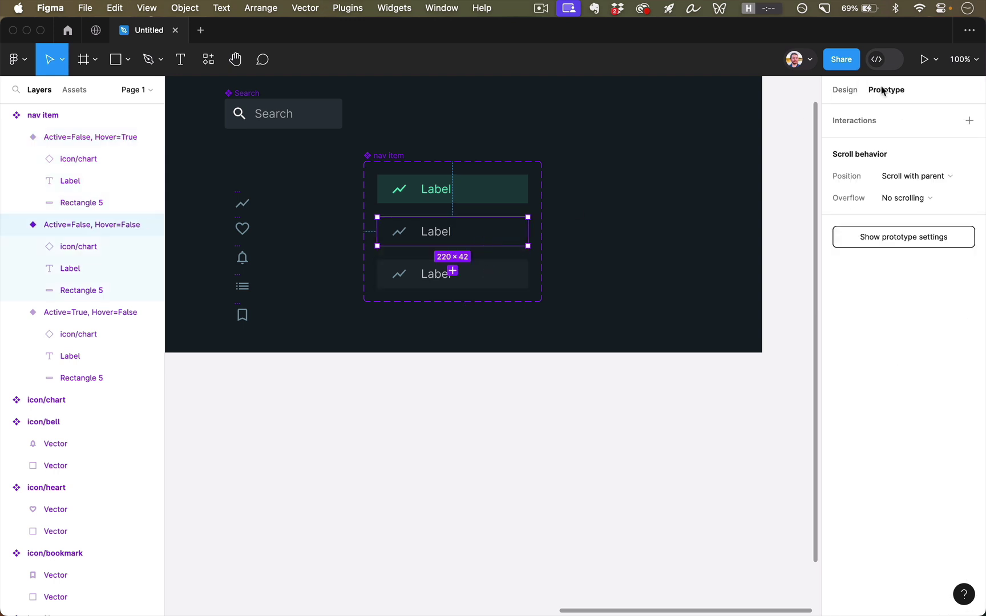
mouse_move(513, 238)
left_click_drag(529, 232, 510, 273)
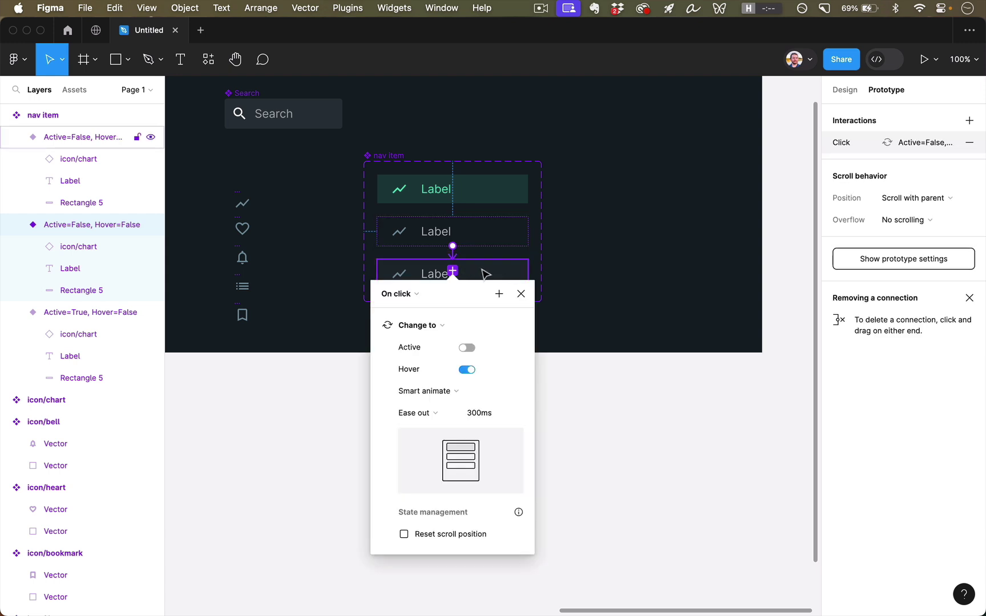
Set the new interaction's trigger to While hovering and keep Change to as its action
left_click(401, 295)
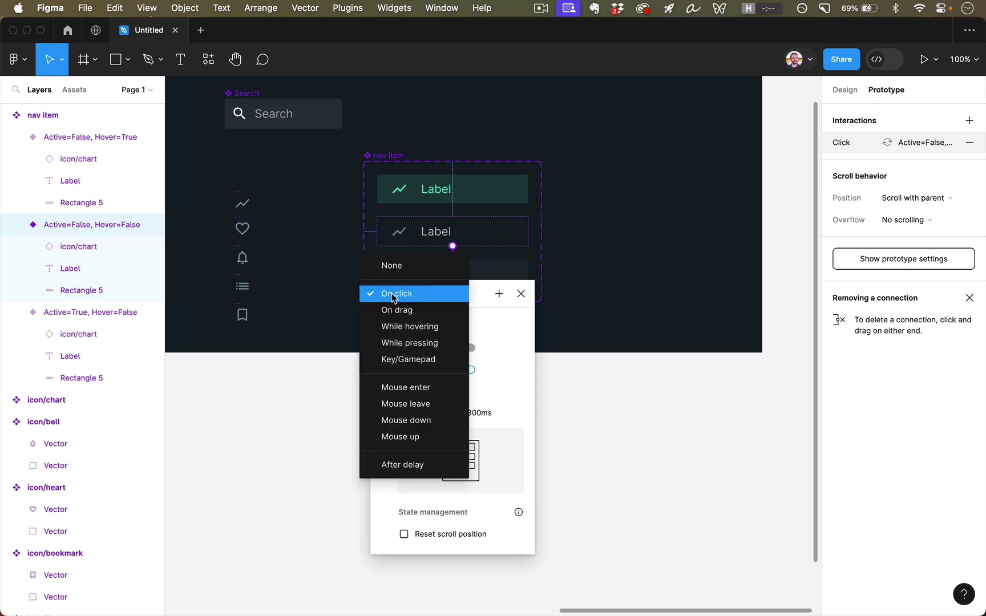
left_click(422, 330)
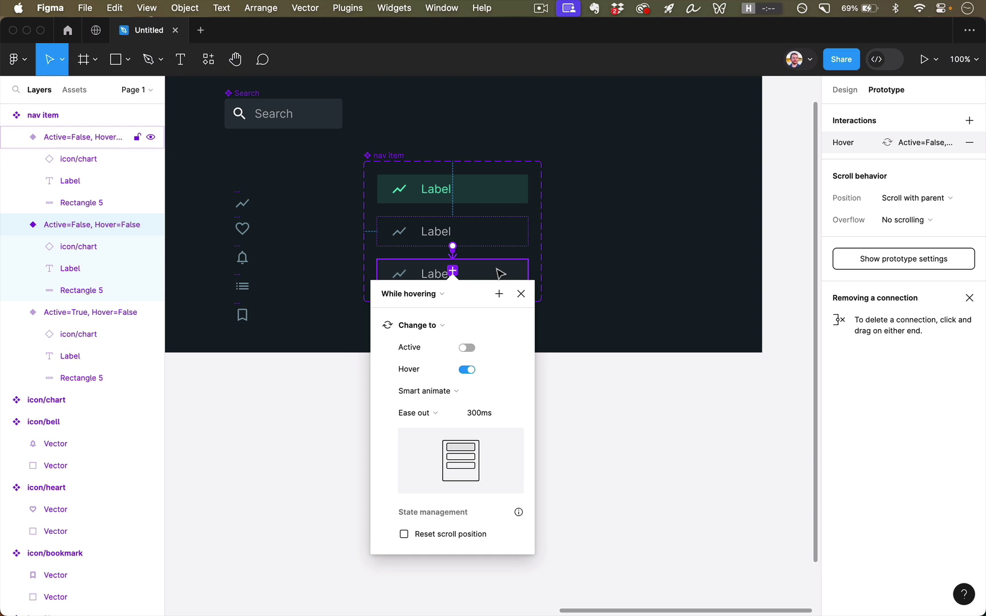
left_click(425, 330)
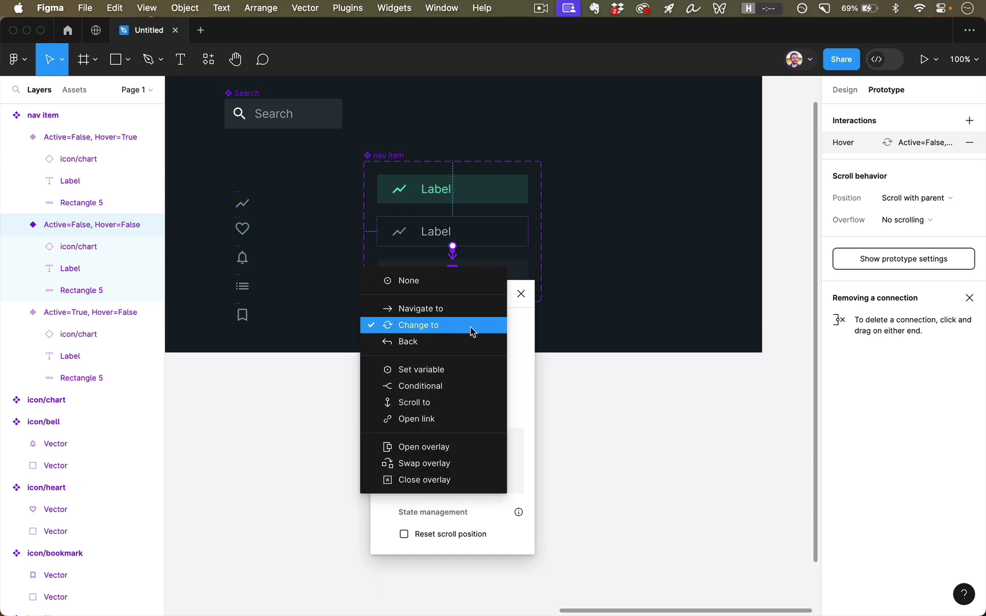
left_click(510, 328)
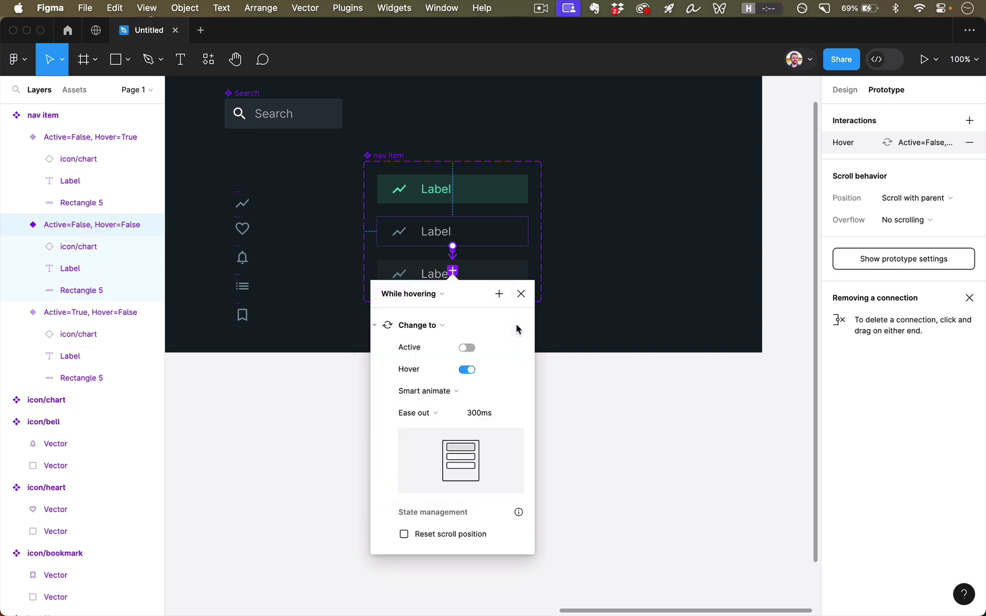
left_click(478, 235)
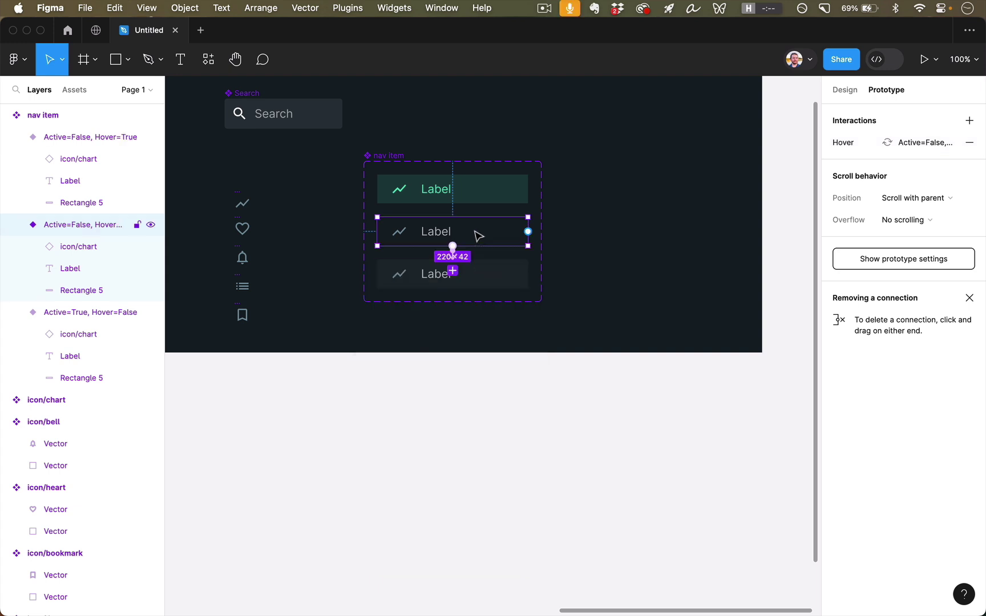
Reopen the Hover=False variant's While hovering interaction and keep Smart animate as its transition
left_click(482, 274)
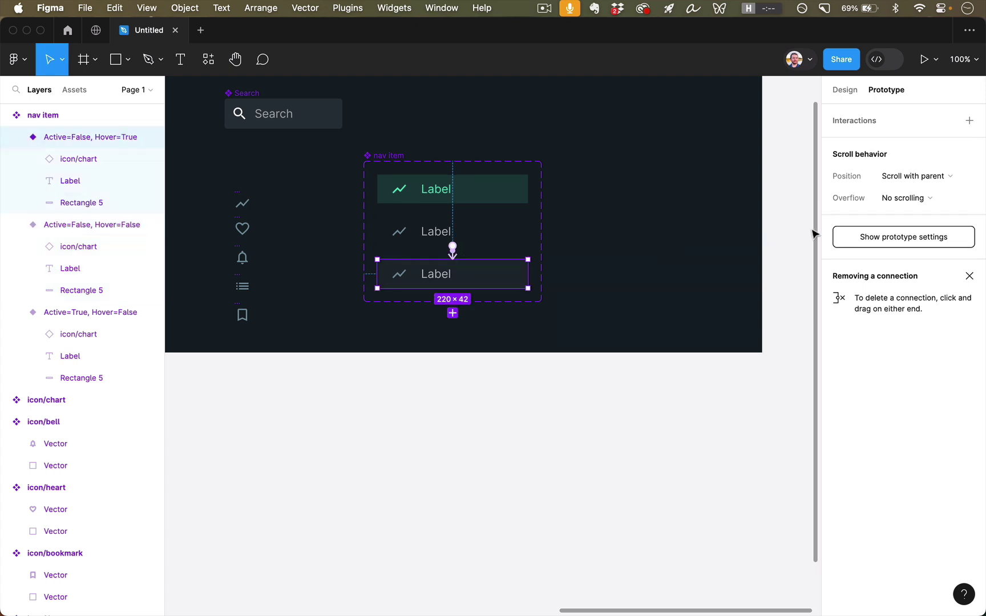
left_click(517, 229)
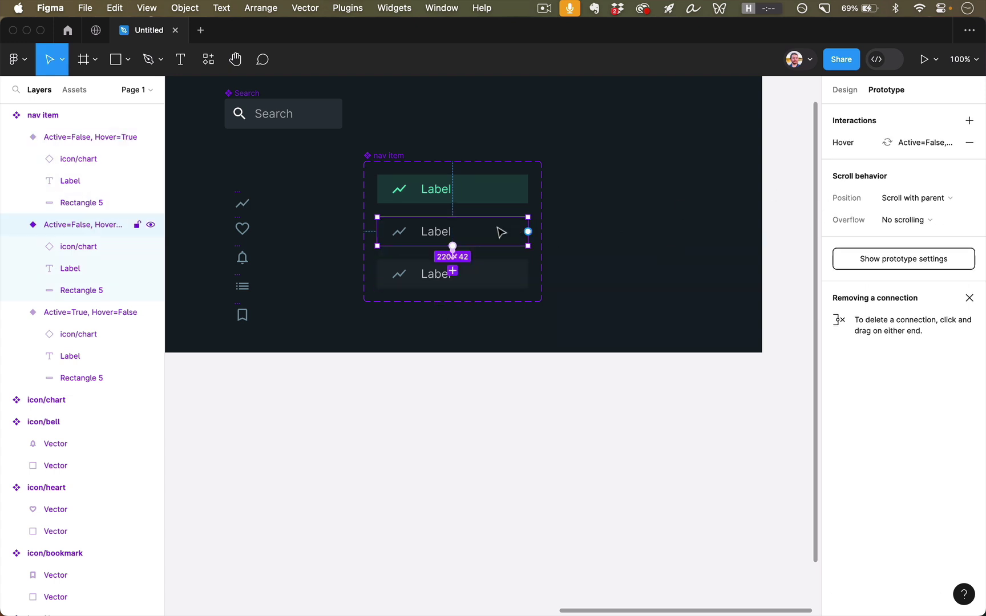
scroll(453, 257, "up", 10)
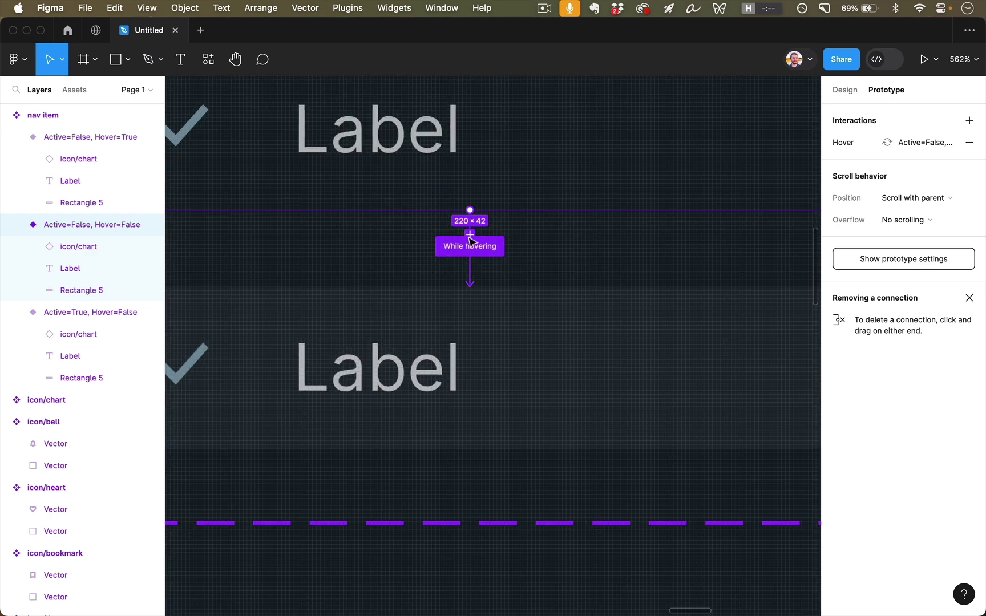
left_click(472, 240)
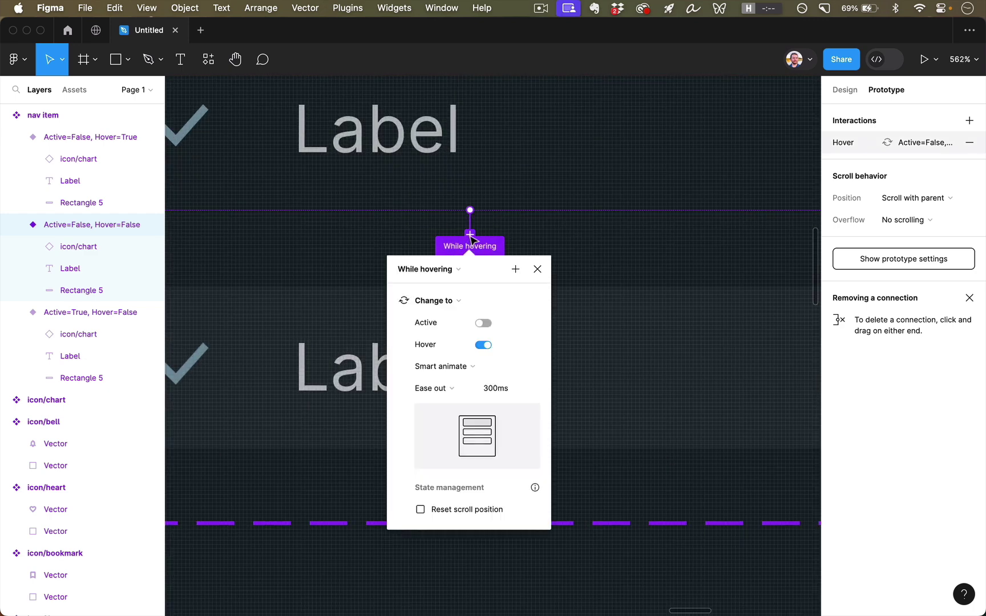
left_click(448, 367)
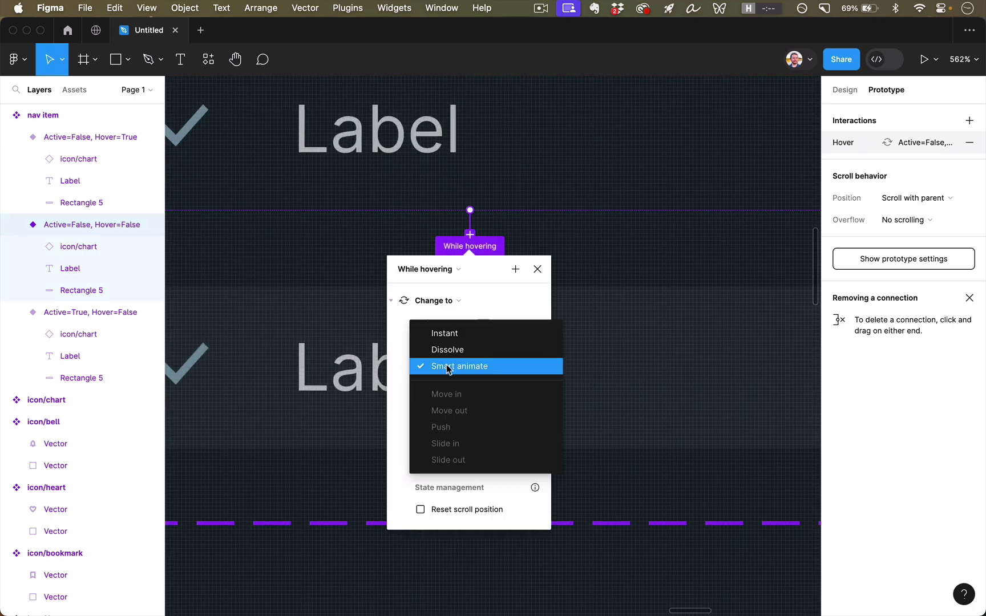
left_click(449, 370)
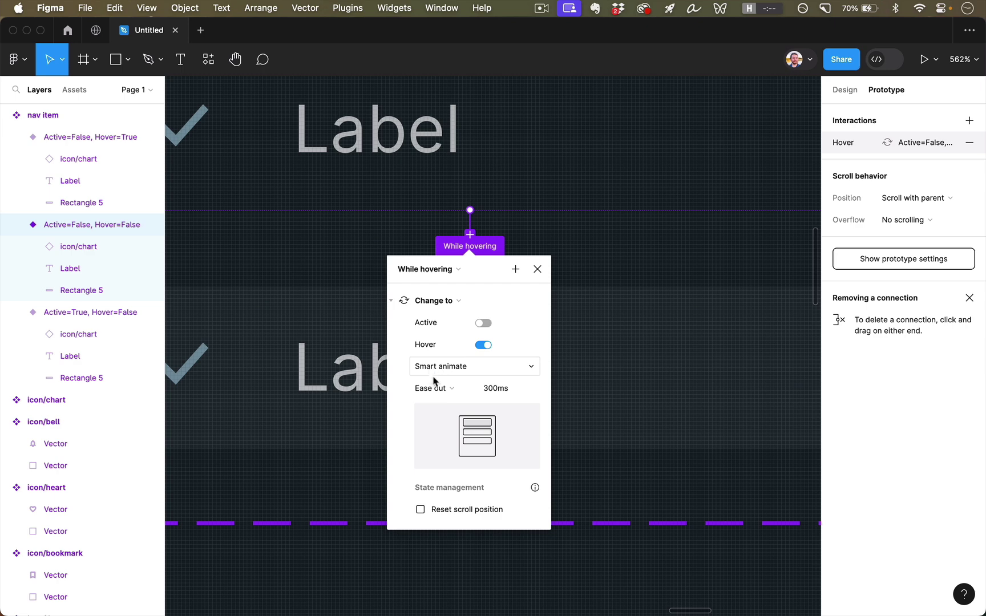
left_click(449, 372)
left_click(449, 370)
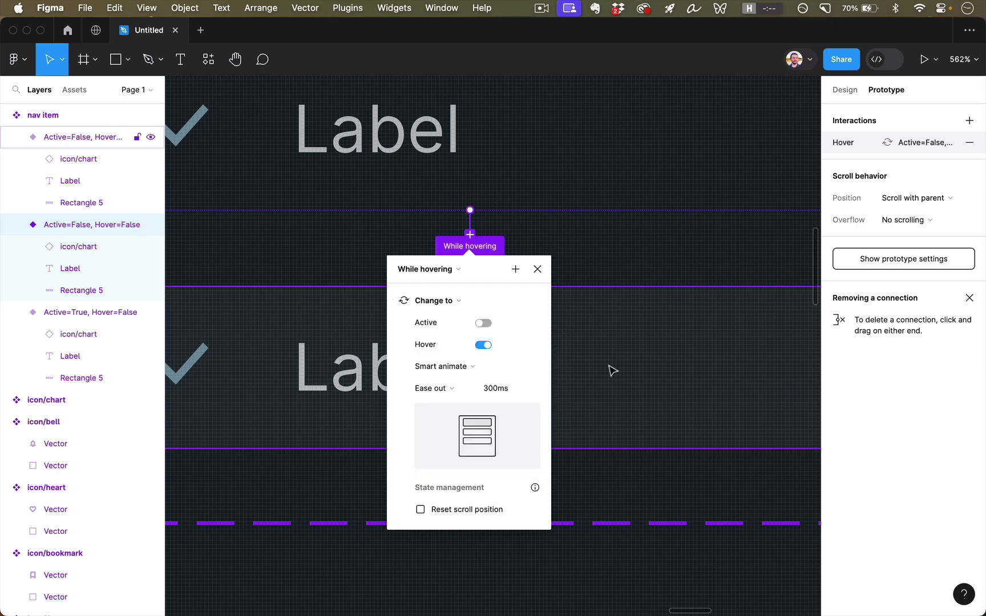
Set the hover interaction's animation duration to 100ms and close its settings
left_click(490, 390)
double_click(490, 393)
key("Left")
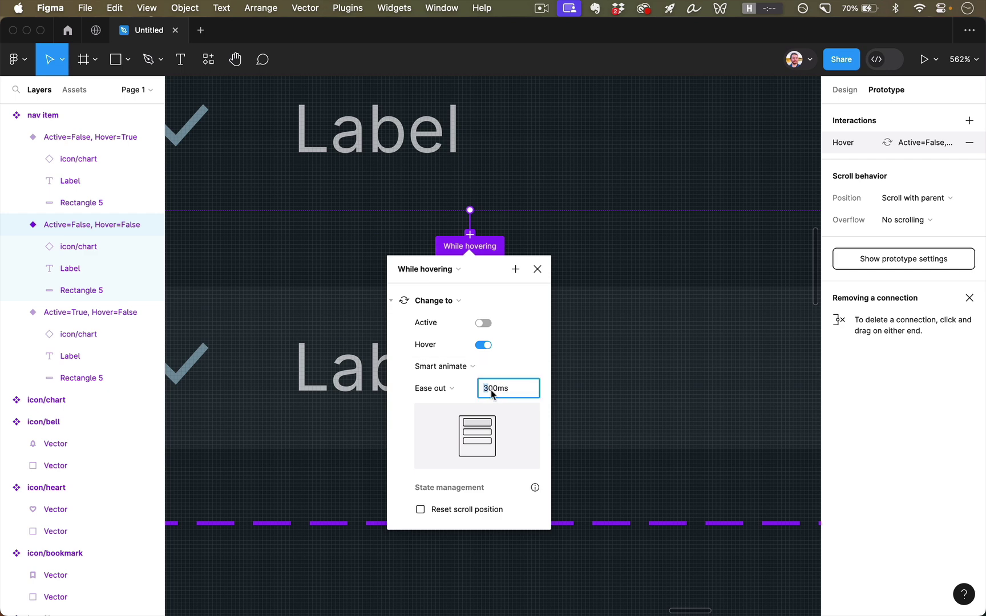
type("1")
key("Return")
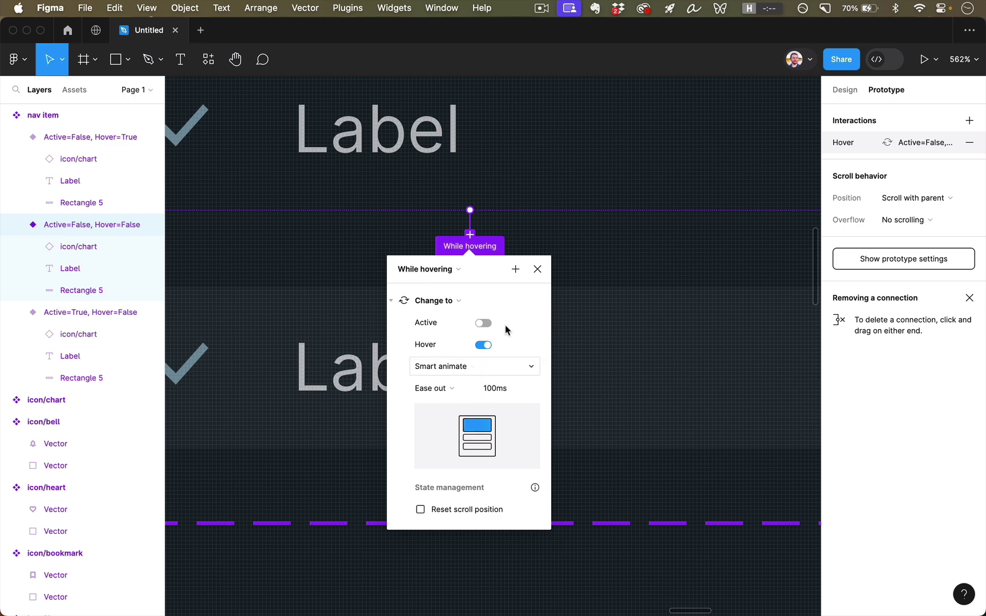
left_click(537, 271)
Set the prototype device to None and preview the hover states of the dashboard's sidebar nav items
scroll(469, 229, "down", 5)
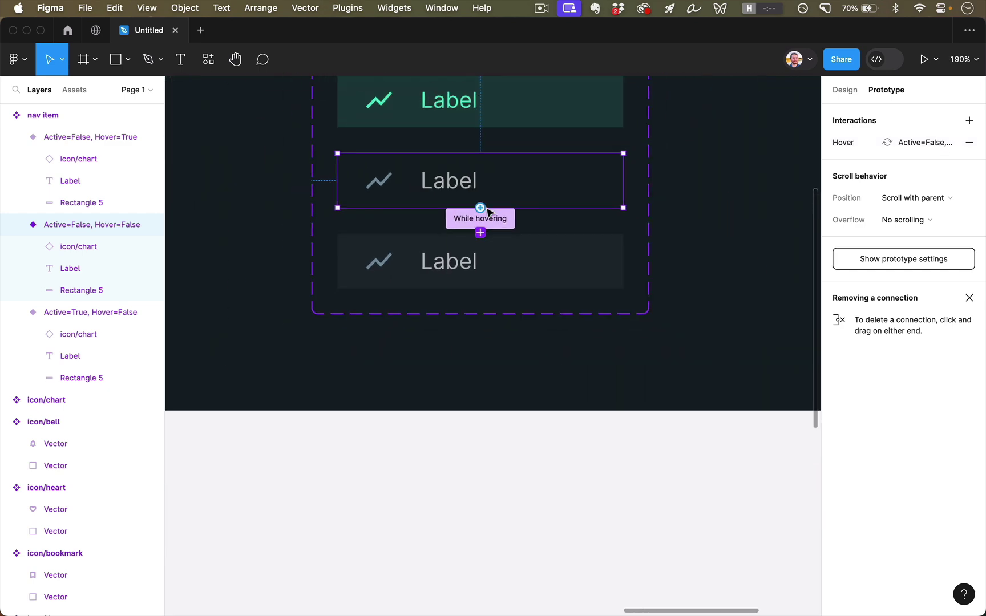
left_click(424, 341)
scroll(423, 341, "down", 5)
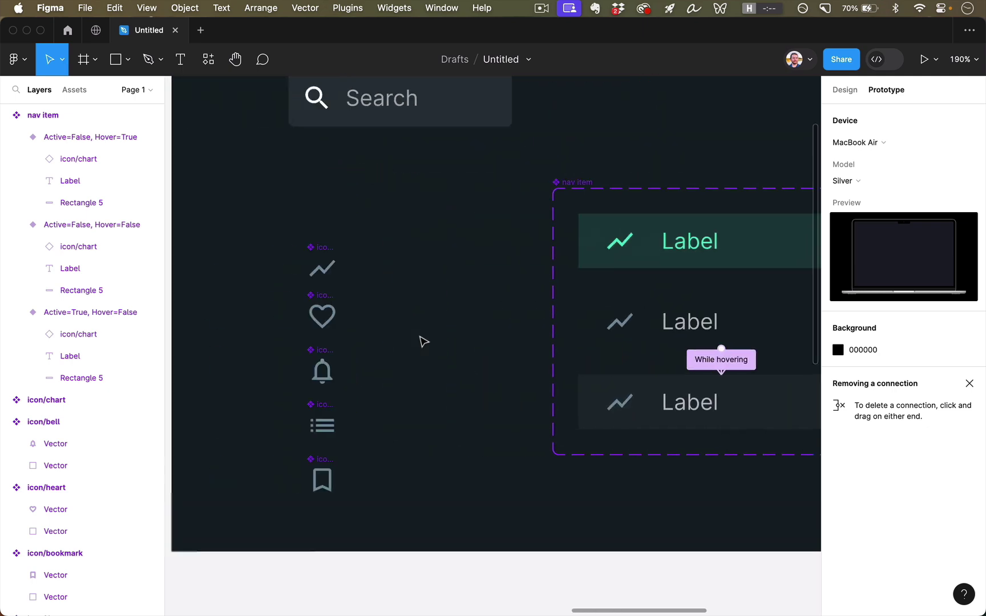
scroll(423, 341, "left", 10)
scroll(424, 342, "left", 2)
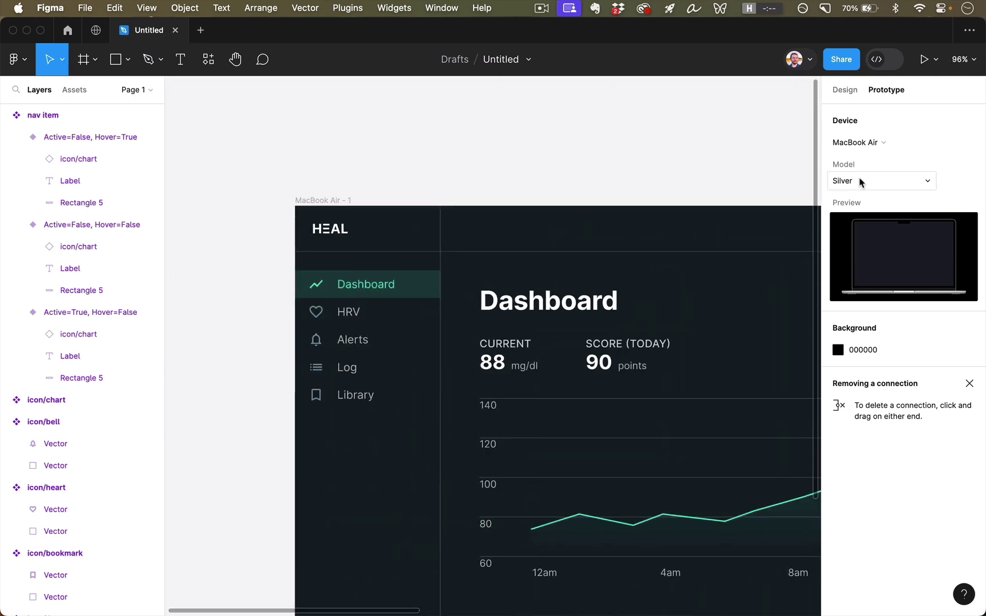
left_click(865, 143)
scroll(866, 143, "up", 5)
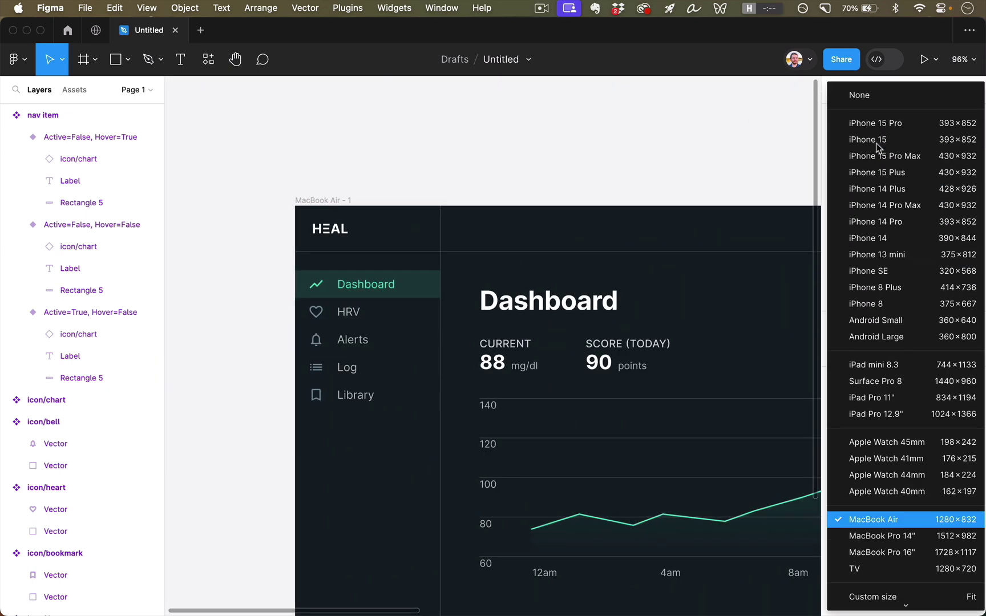
left_click(865, 100)
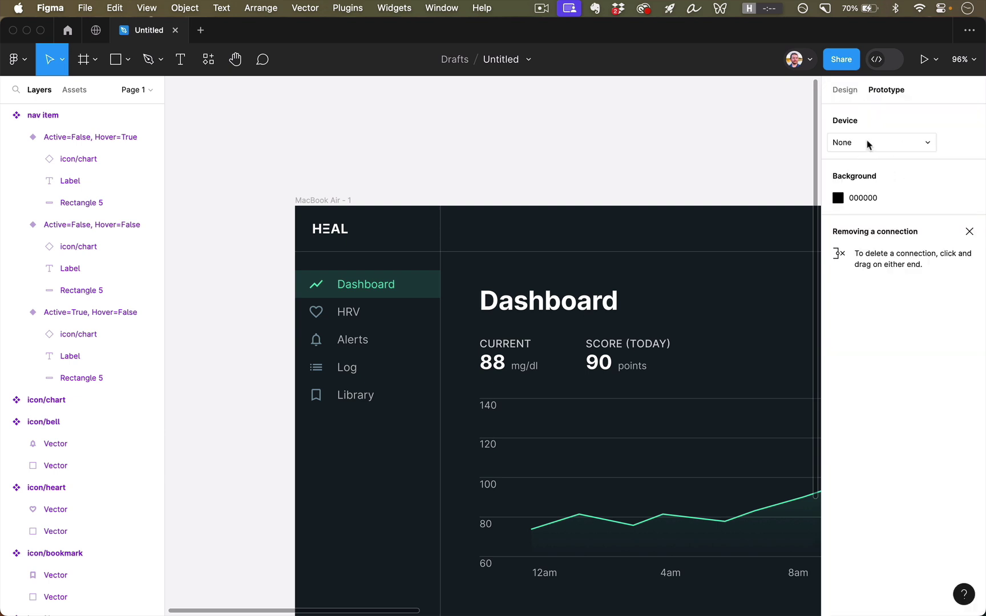
left_click(925, 61)
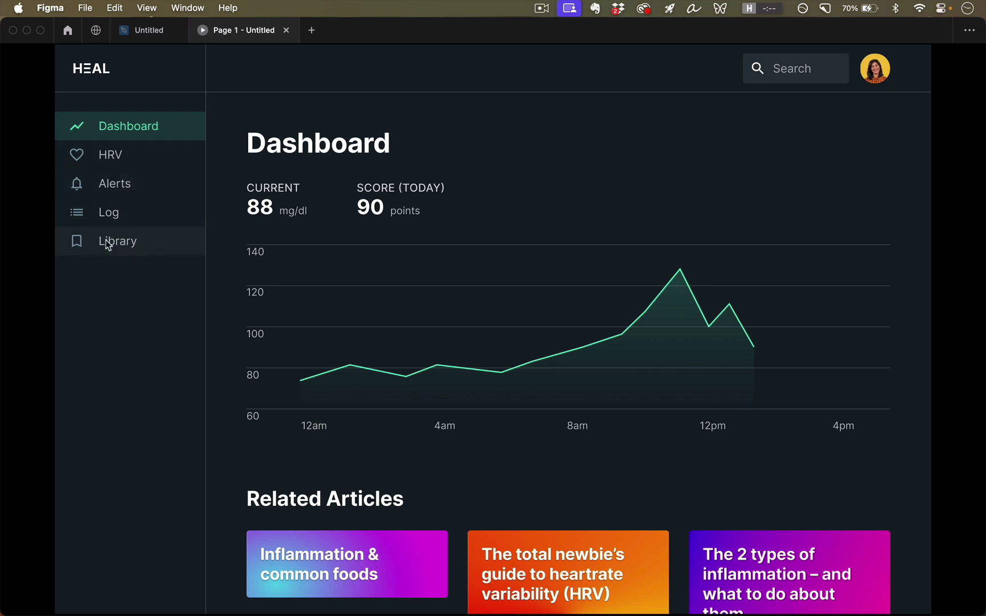
left_click(147, 30)
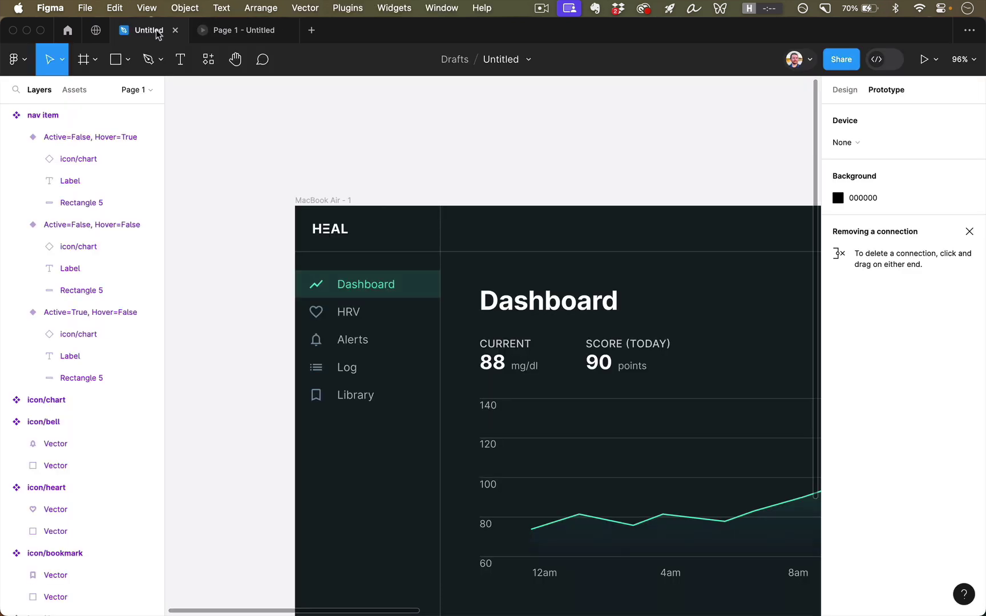
Set the layer opacity of the Label text in the nav item's Hover=True variant to 100%
scroll(508, 394, "down", 5)
scroll(508, 395, "right", 15)
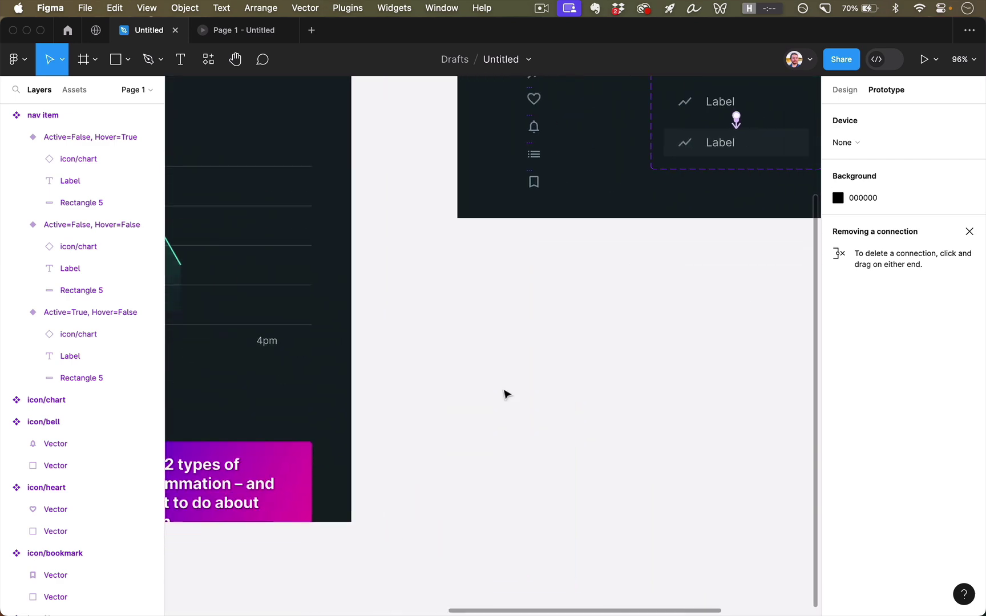
scroll(507, 394, "up", 4)
double_click(392, 342)
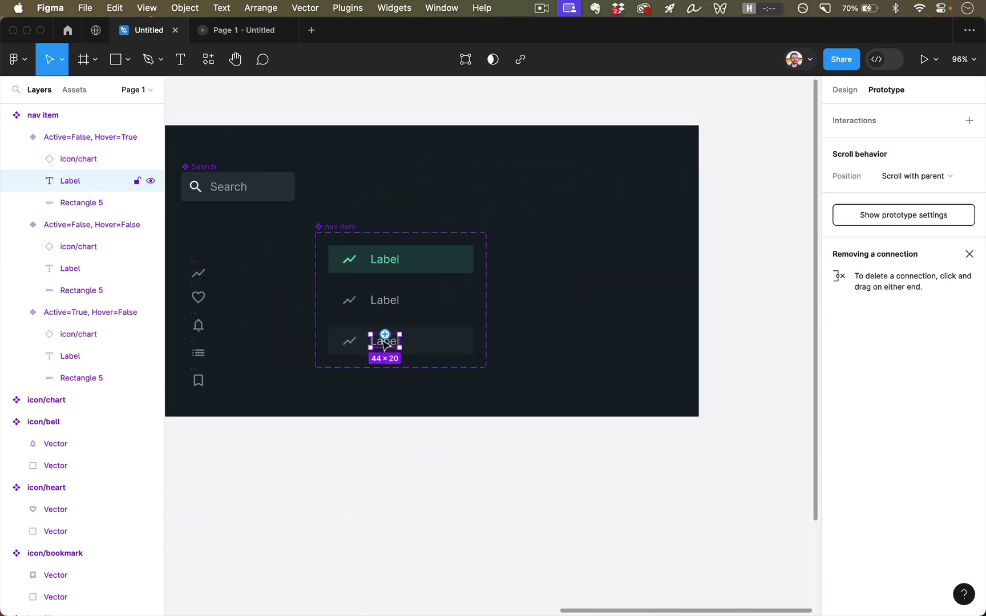
left_click(843, 91)
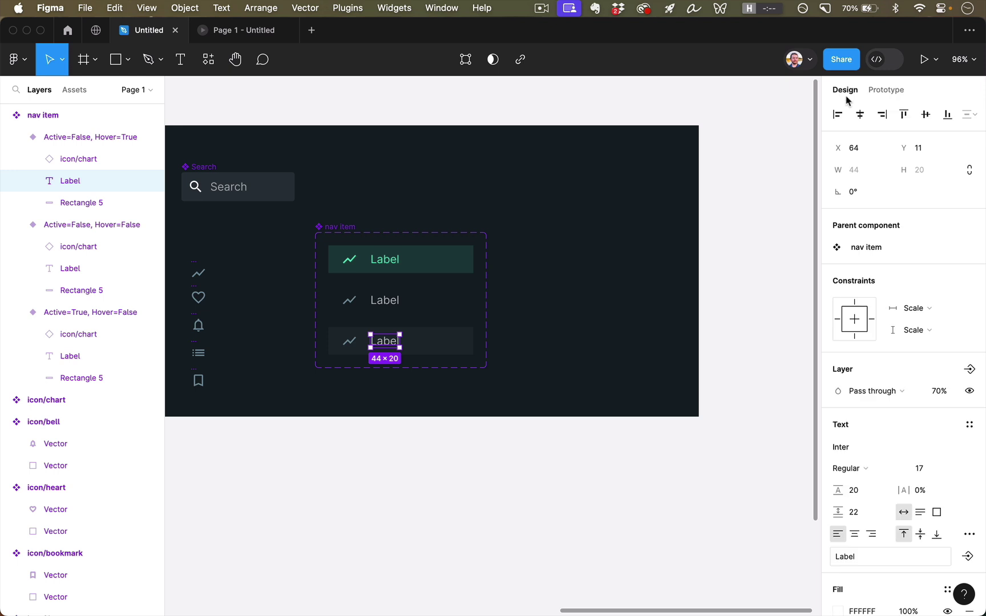
left_click(937, 394)
type("80")
key("Return")
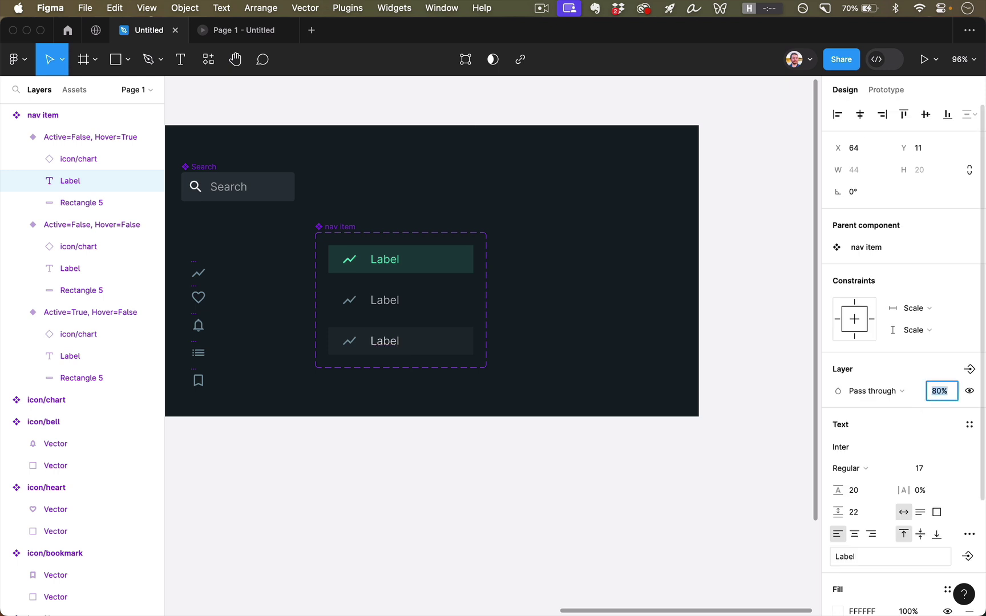
key("0")
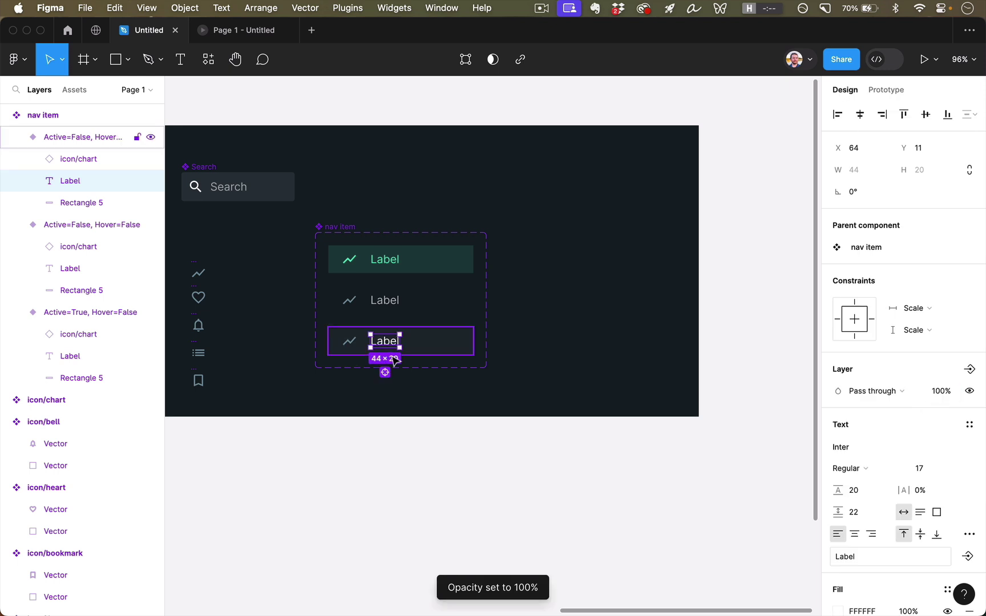
Check the brighter label hover effect on the sidebar items in the prototype preview, close it, and return to the dashboard frame
left_click(242, 28)
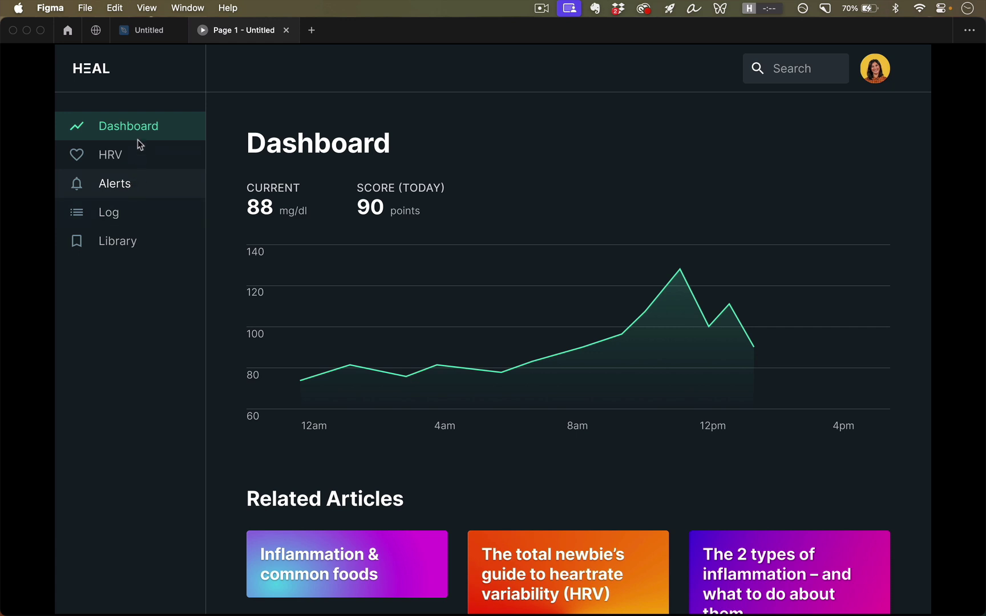
left_click(149, 29)
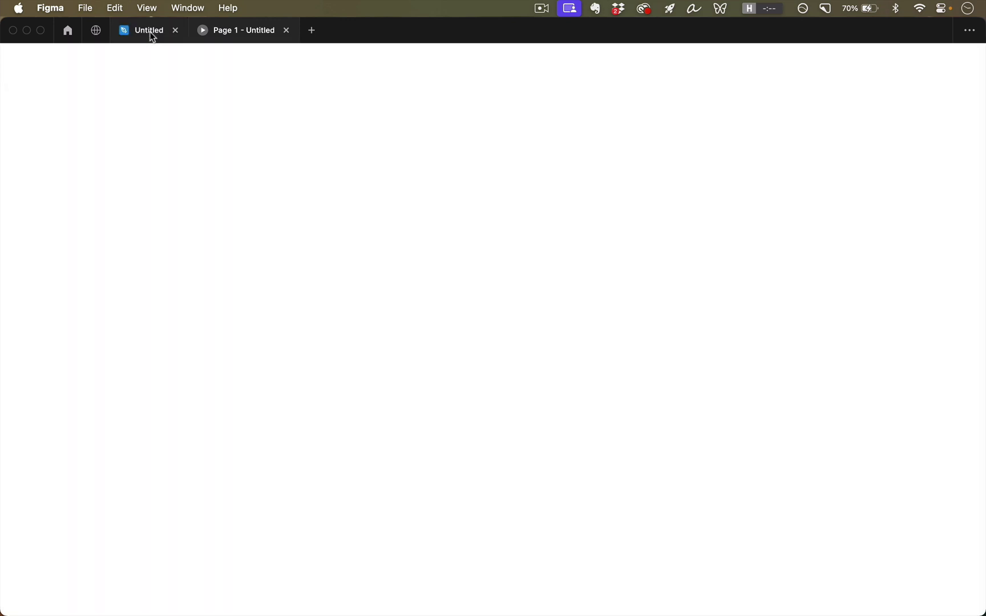
left_click(459, 350)
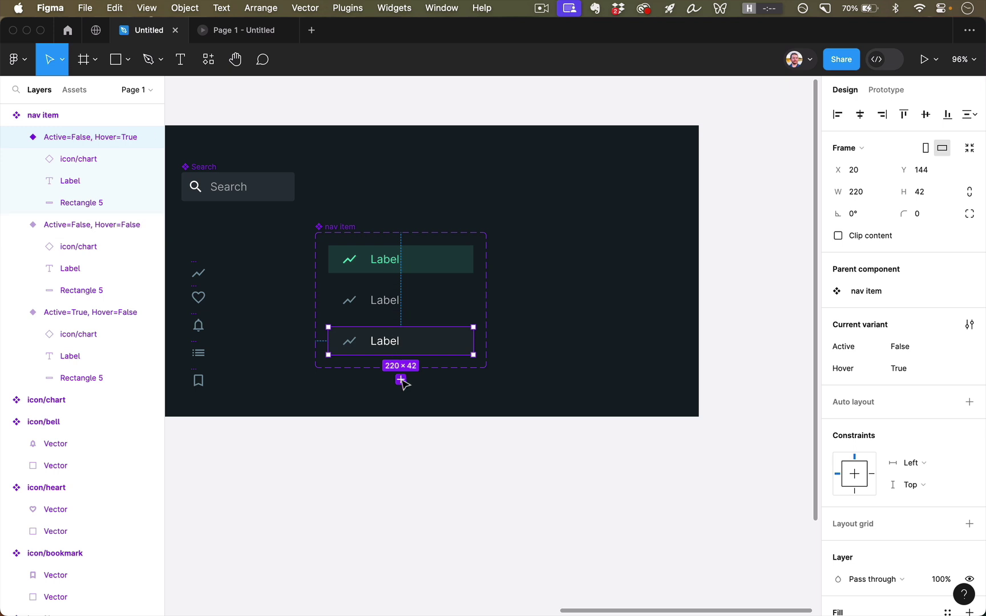
left_click(230, 36)
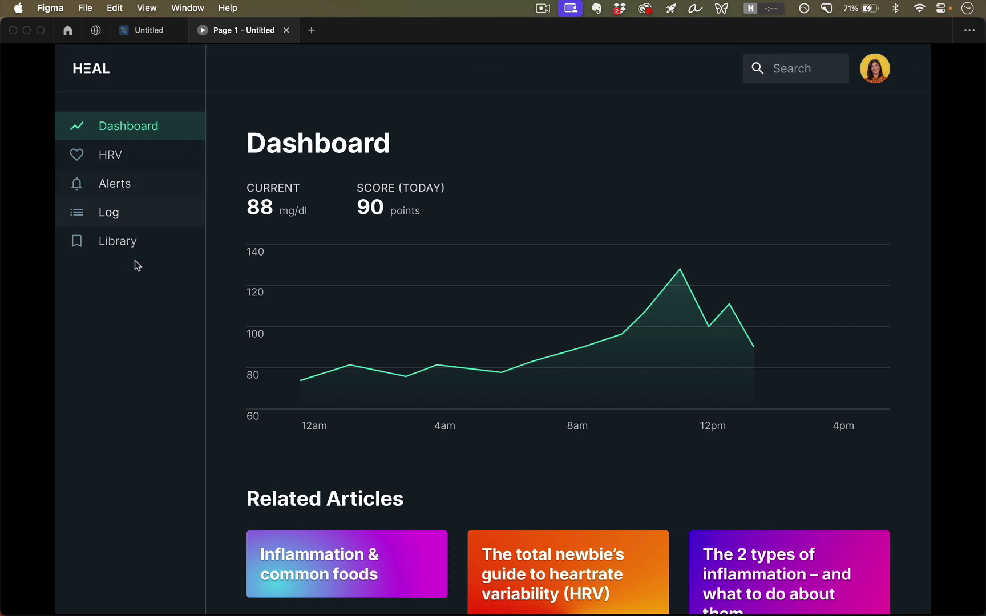
left_click(286, 31)
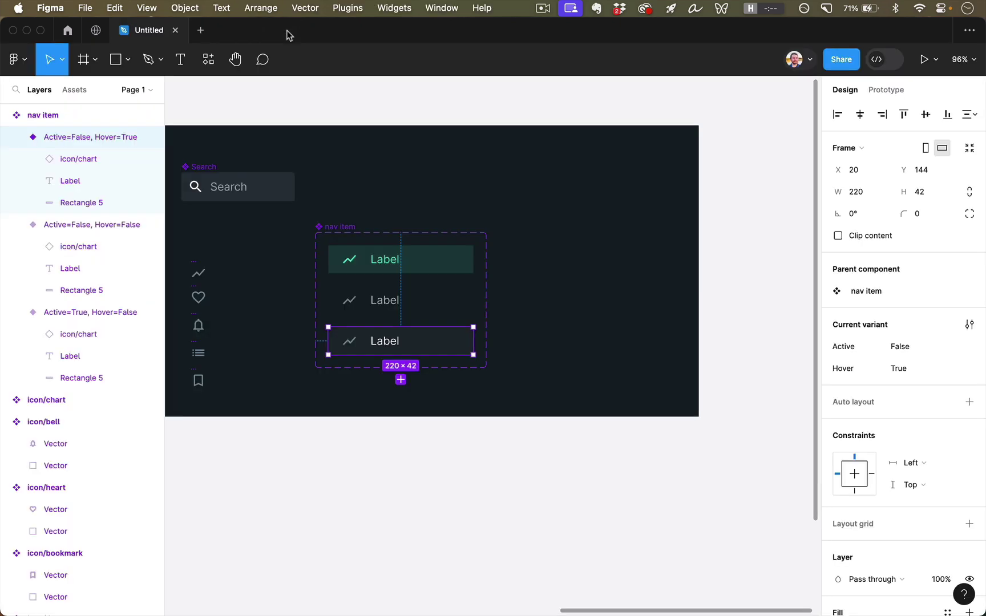
key("Escape")
scroll(386, 215, "left", 5)
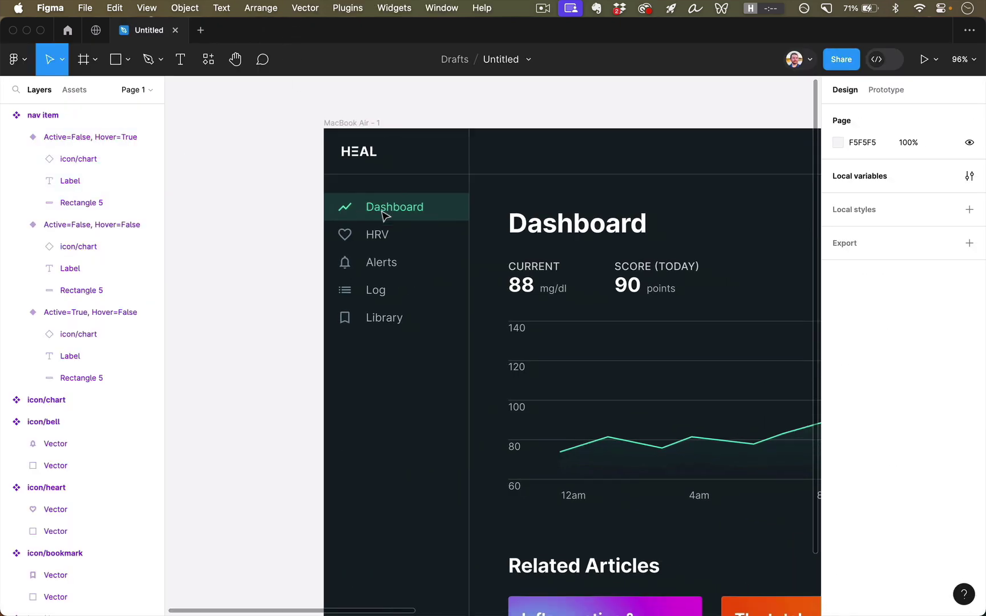
Review the trigger options of the HRV nav item's hover interaction, keep While hovering, and close its settings
left_click(428, 234)
left_click(887, 91)
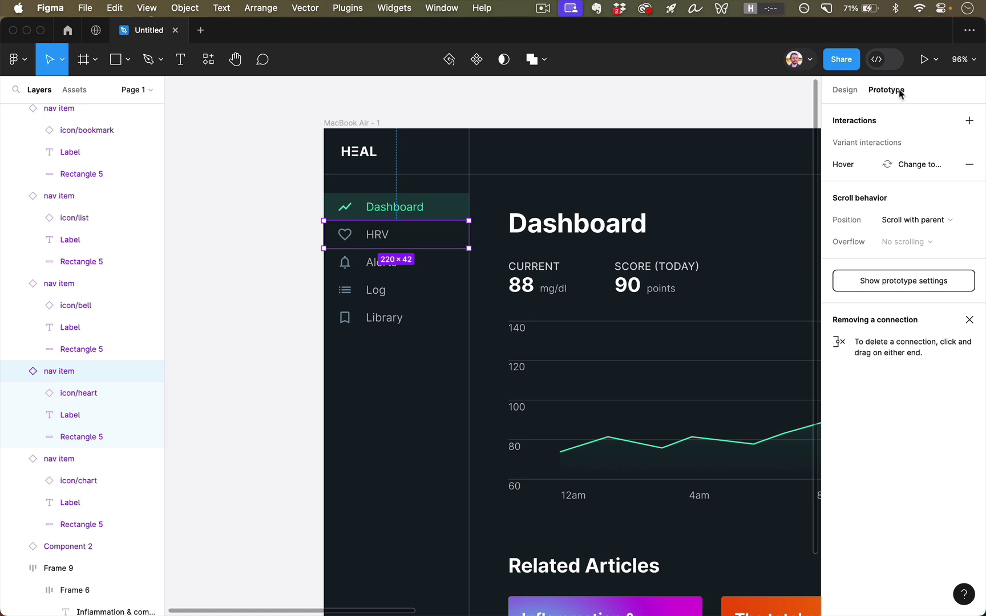
left_click(842, 167)
left_click(724, 168)
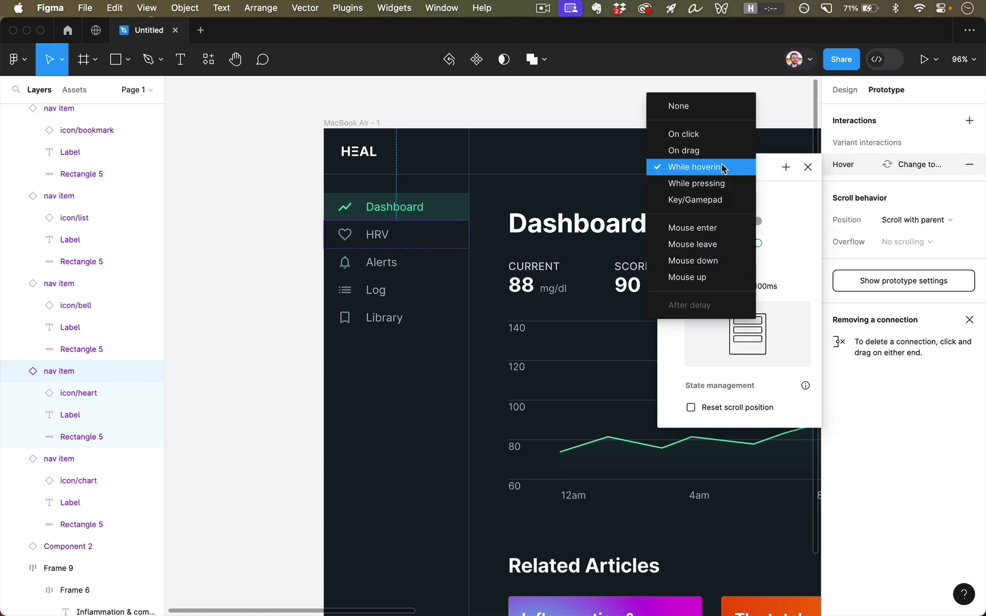
left_click(782, 108)
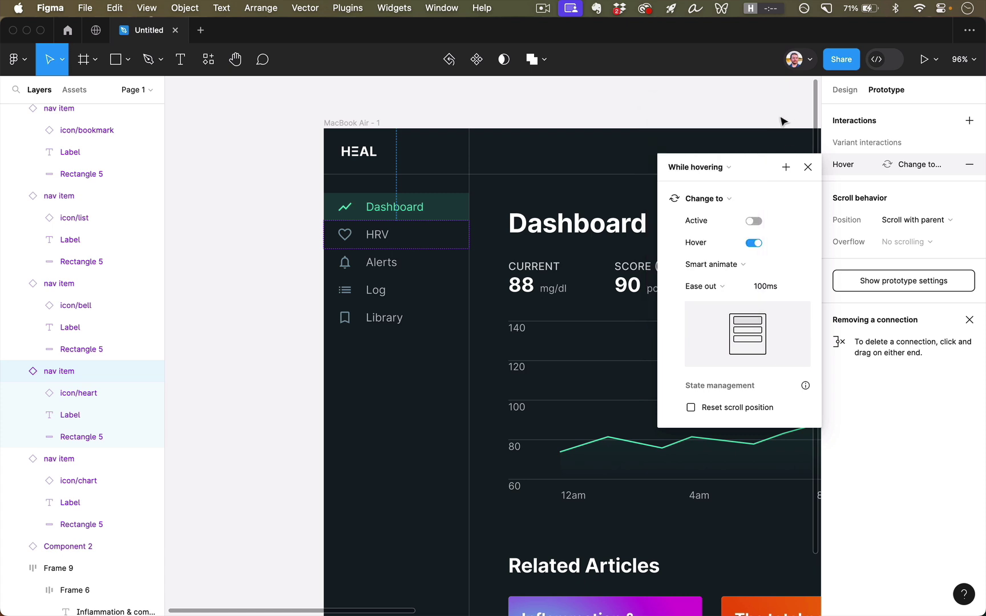
left_click(808, 166)
left_click(633, 114)
Hide the interface and view the dashboard design across the whole canvas
scroll(586, 198, "right", 5)
scroll(585, 198, "down", 2)
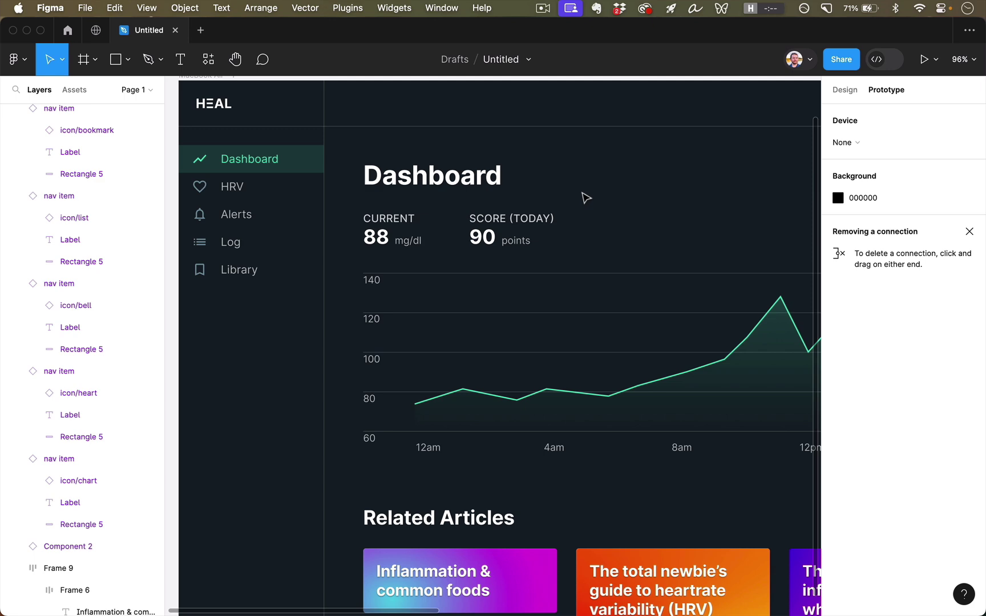
key("super+backslash")
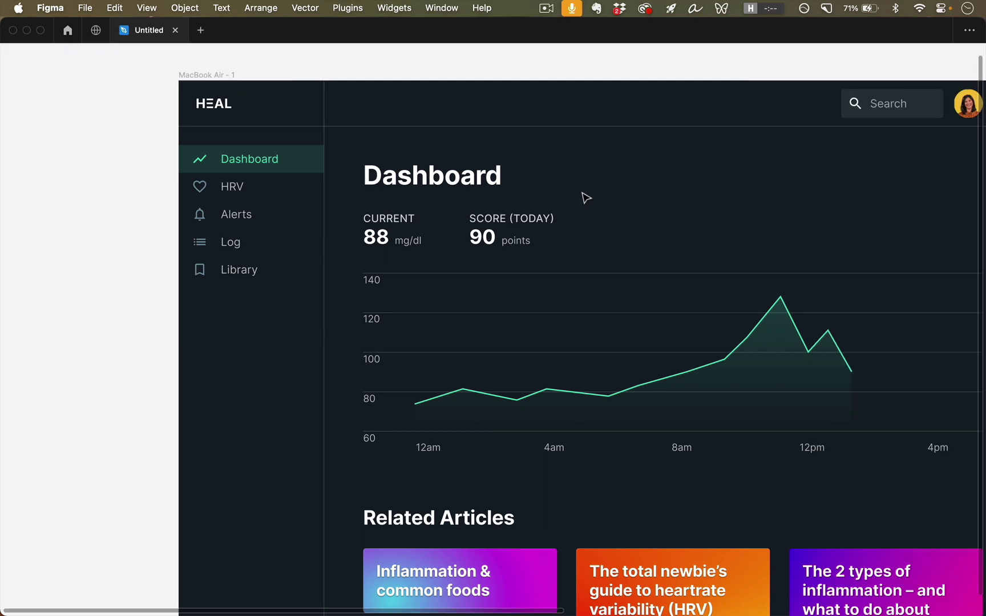
scroll(585, 197, "right", 5)
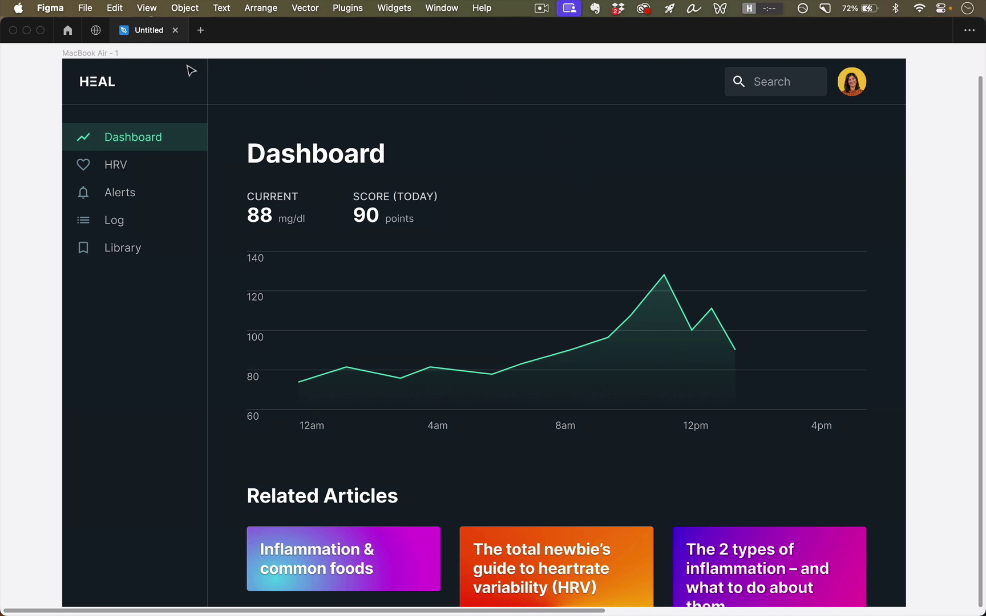
Select the MacBook Air - 1 frame, restore the interface, and switch to Dev Mode
left_click(86, 53)
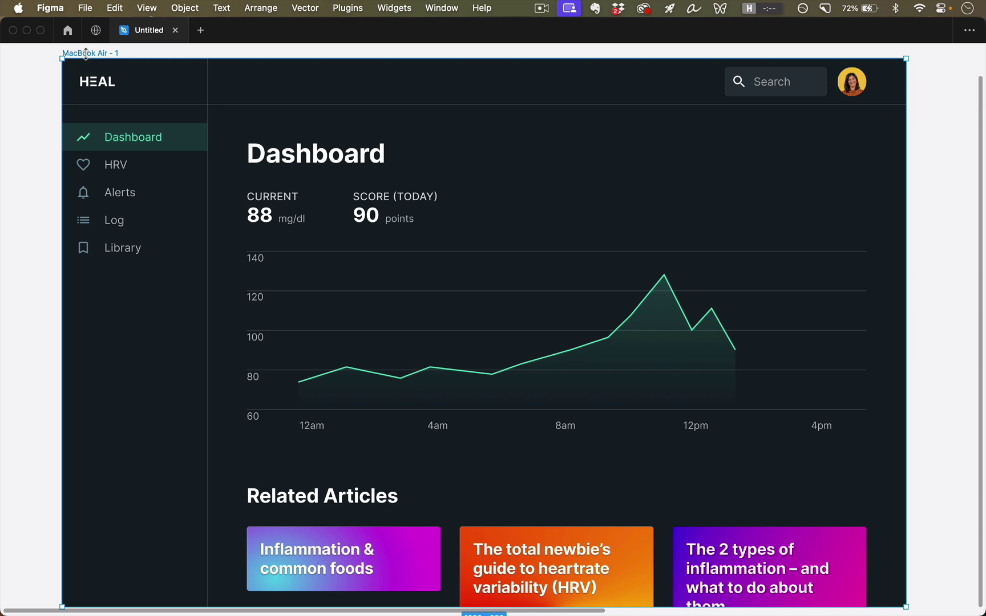
key("super+backslash")
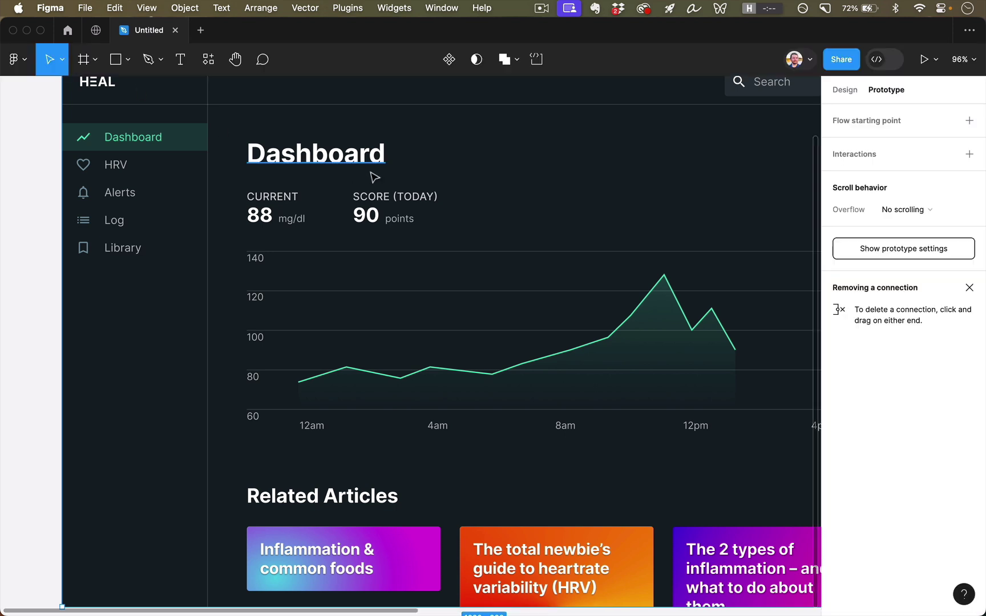
scroll(375, 178, "up", 2)
scroll(375, 178, "right", 2)
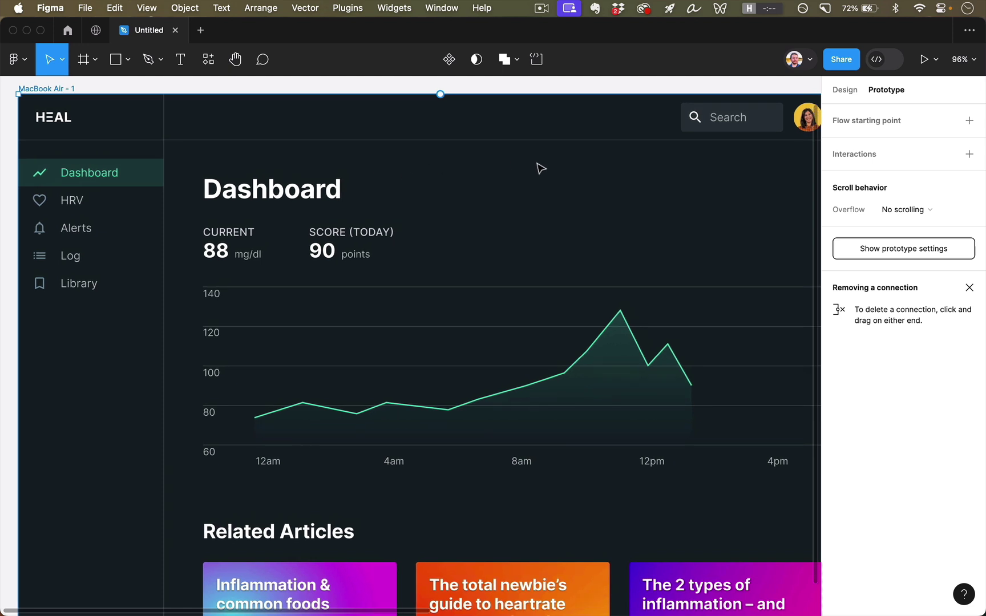
left_click(879, 59)
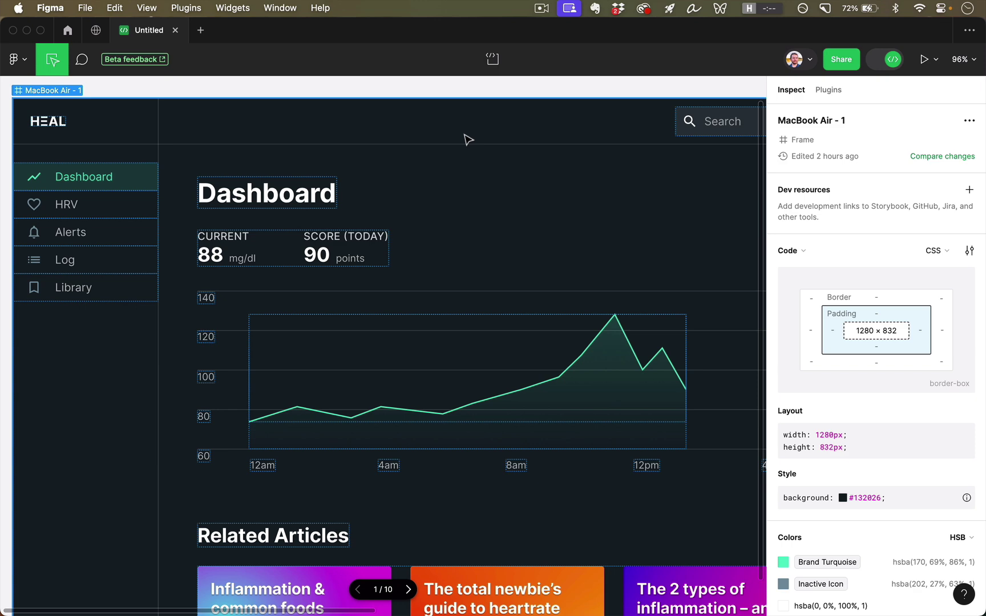
Inspect the Dashboard heading and the stats row, and copy the layout CSS of the Current stat's column
left_click(331, 186)
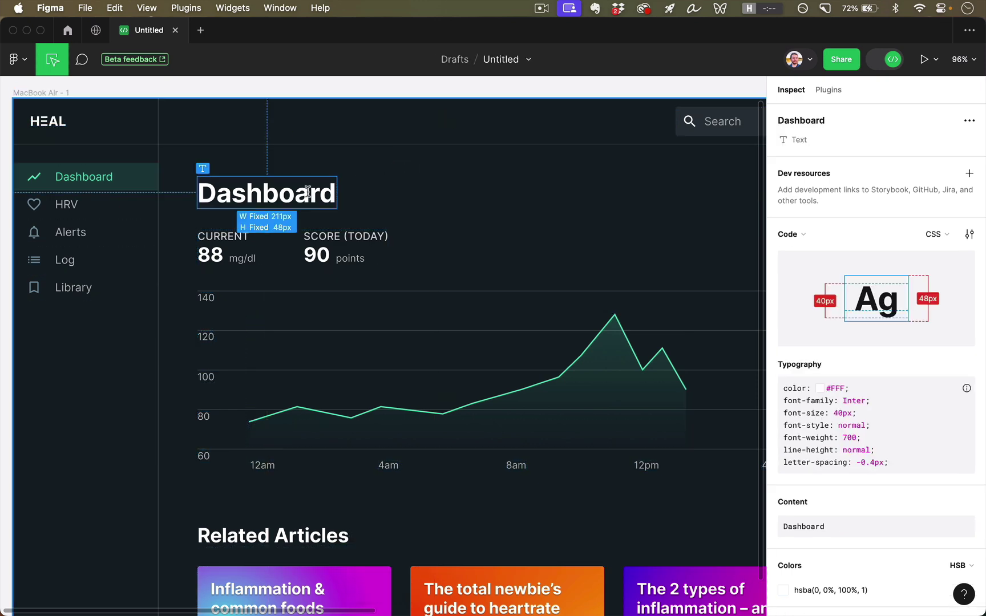
left_click(279, 261)
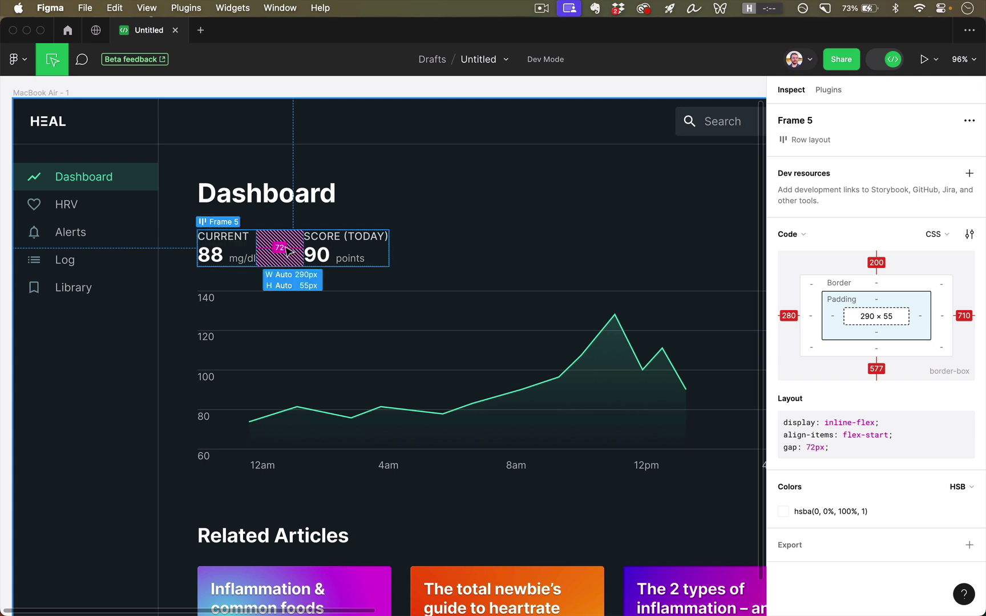
left_click(254, 243)
left_click(256, 244)
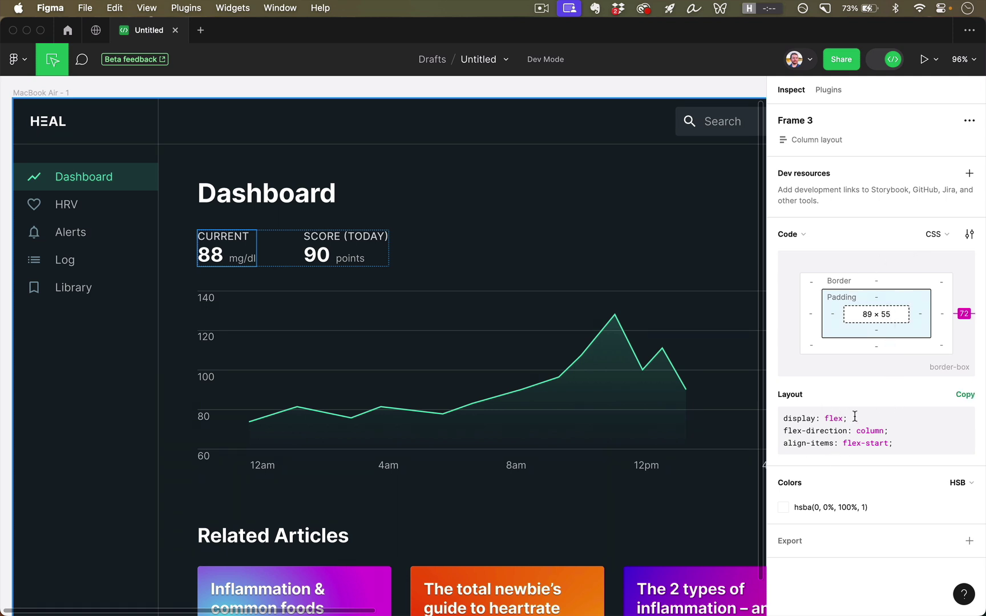
left_click(964, 399)
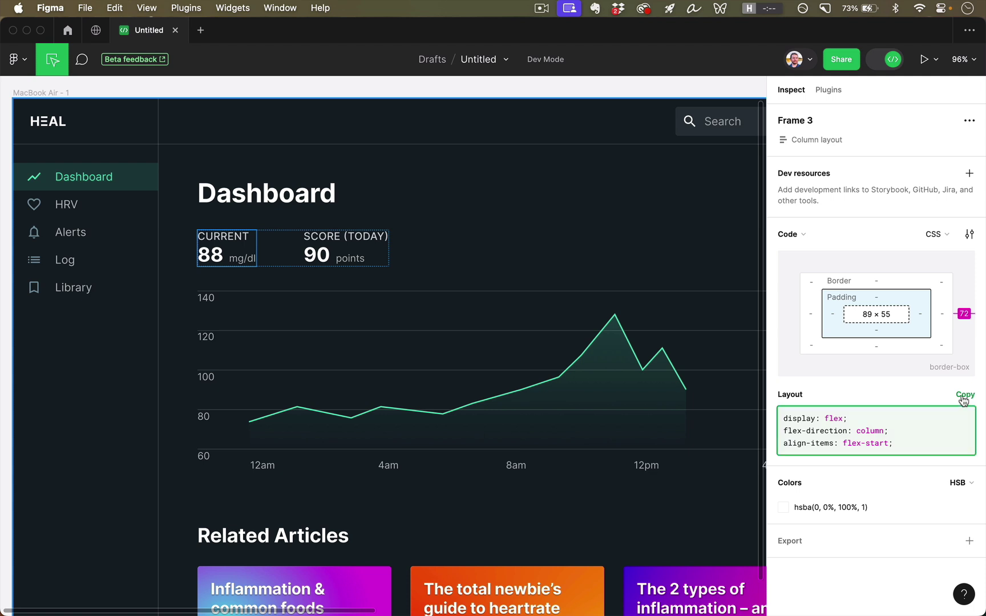
Look through the code language choices, including the iOS options, and leave it on CSS
left_click(935, 236)
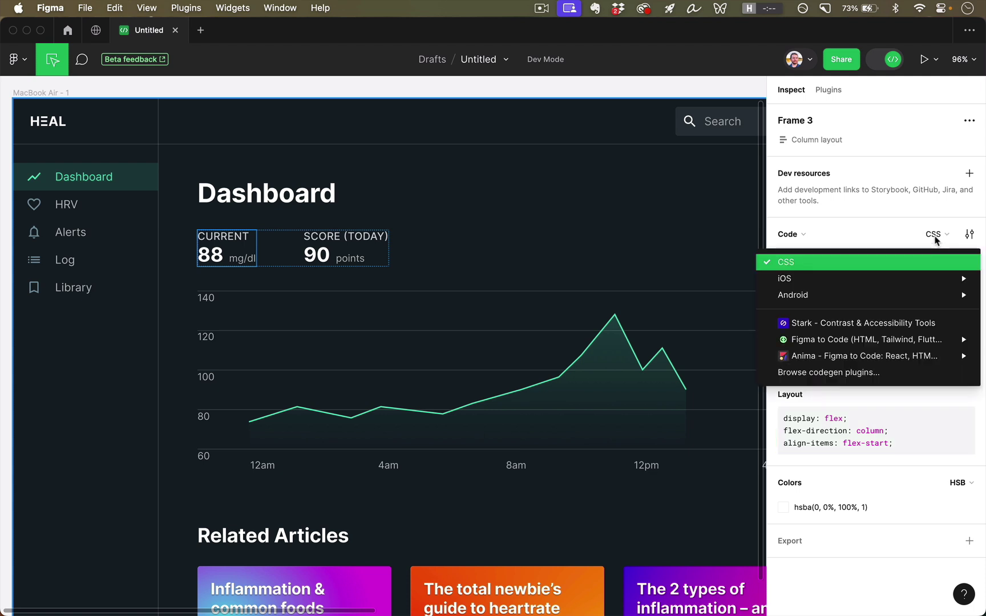
mouse_move(811, 282)
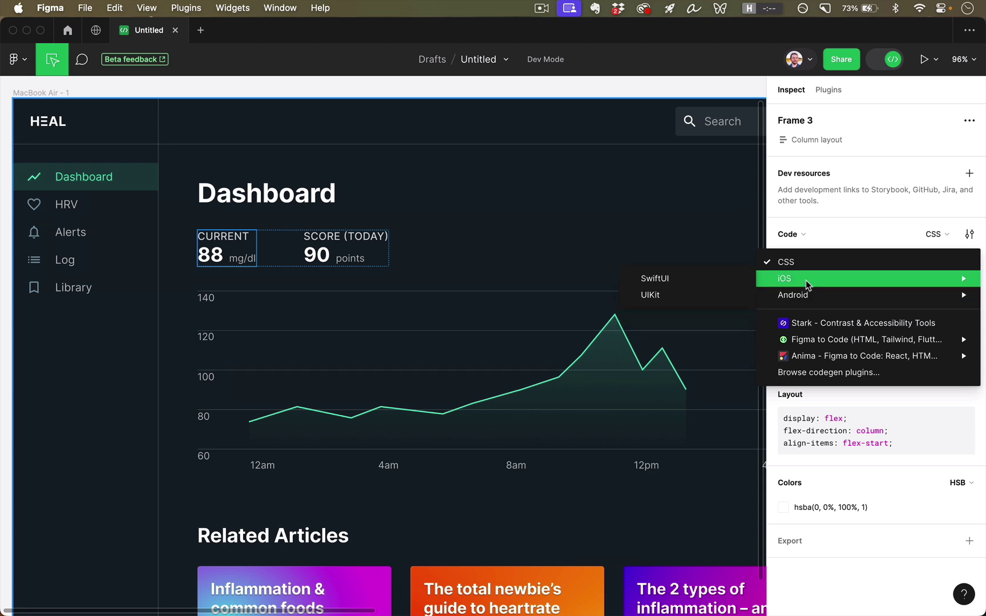
left_click(887, 223)
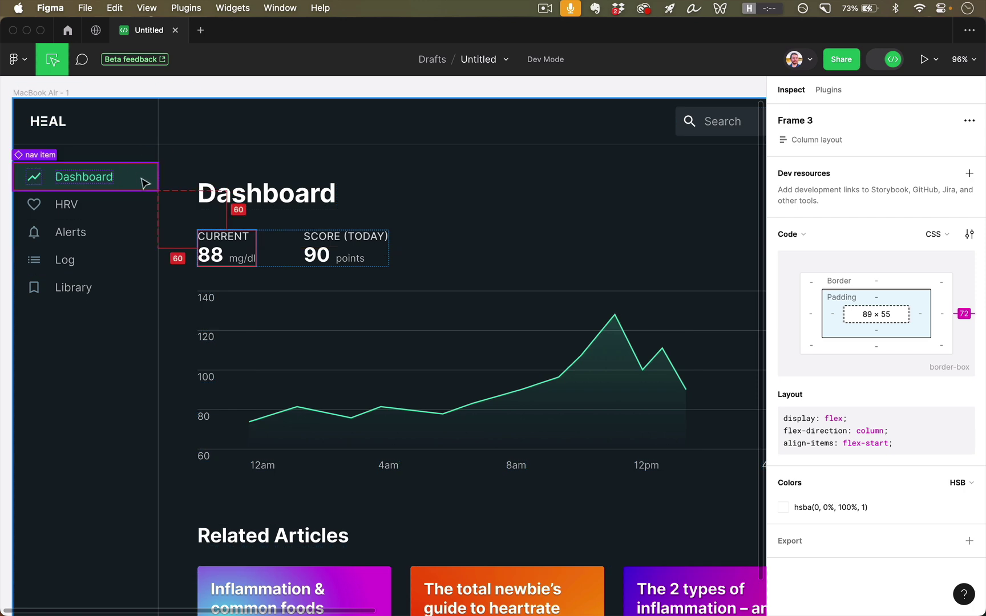
Open the HRV nav item in the component playground and try its Active and Hover properties
left_click(137, 207)
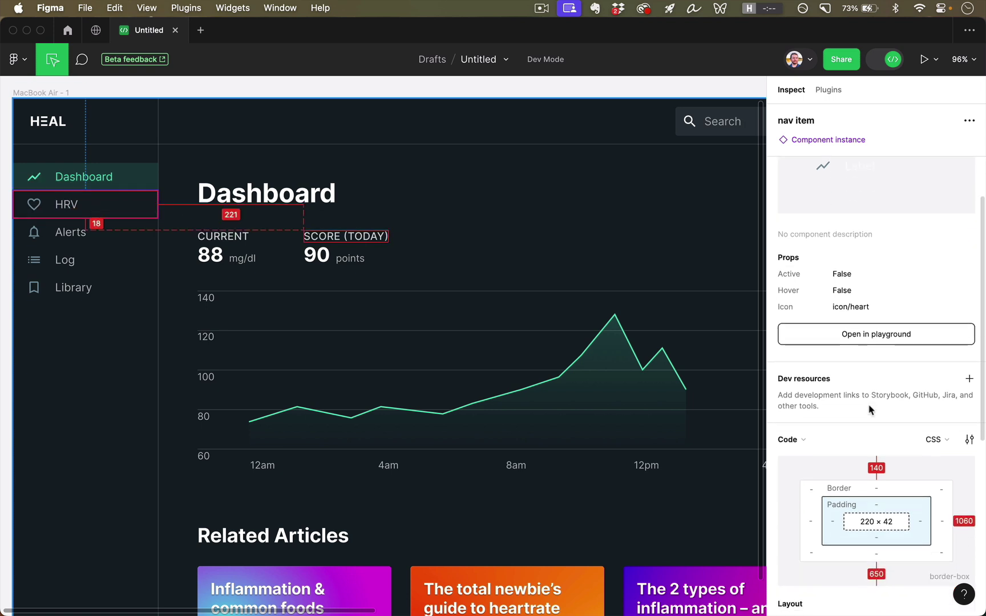
left_click(871, 406)
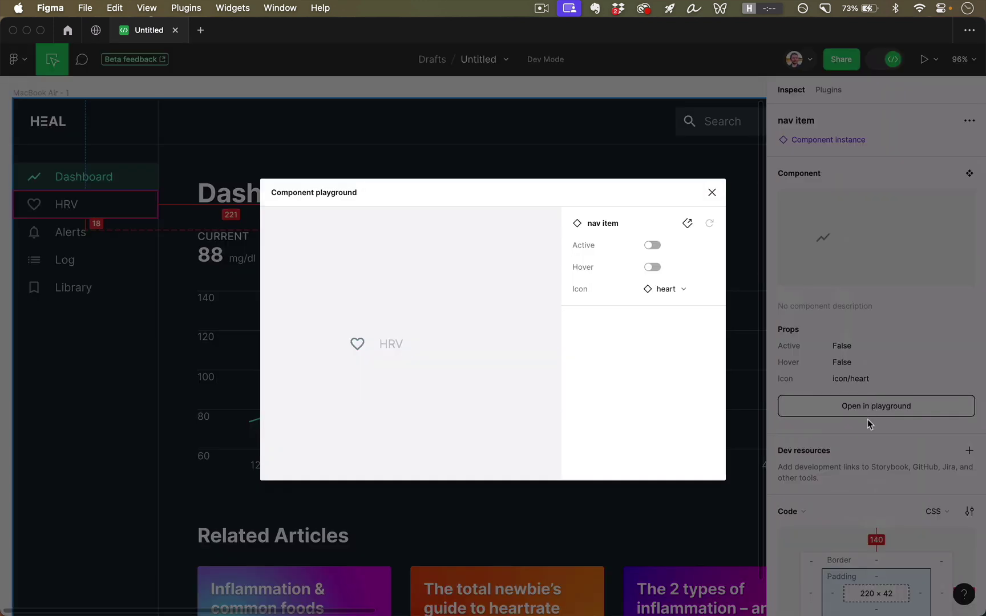
left_click(652, 246)
left_click(652, 267)
left_click(652, 246)
left_click(652, 245)
left_click(652, 267)
left_click(653, 267)
left_click(653, 246)
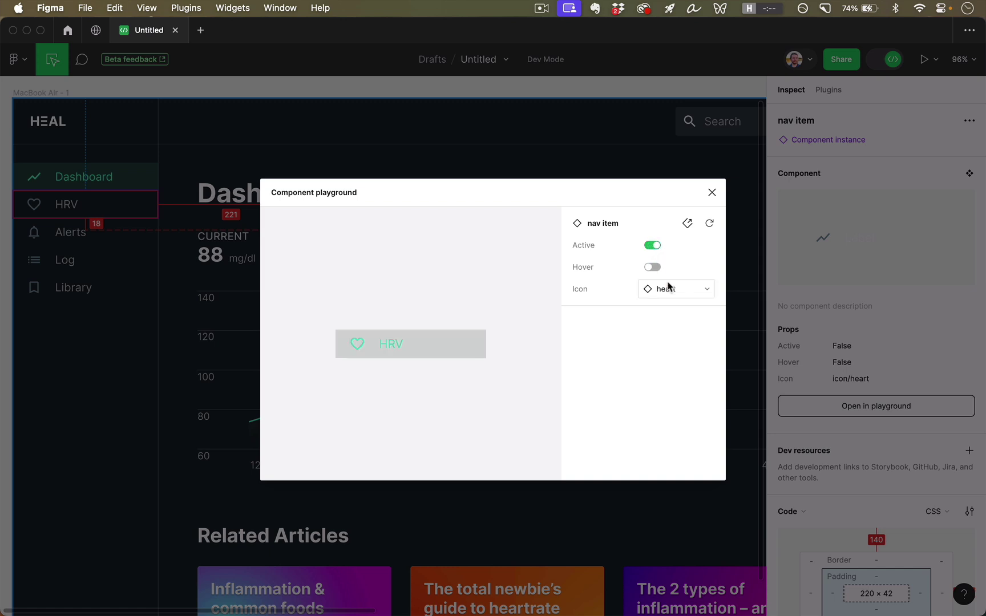
Try the bell icon with the Hover and Active states in the playground, and close it
left_click(669, 289)
left_click(619, 415)
left_click(655, 268)
left_click(655, 269)
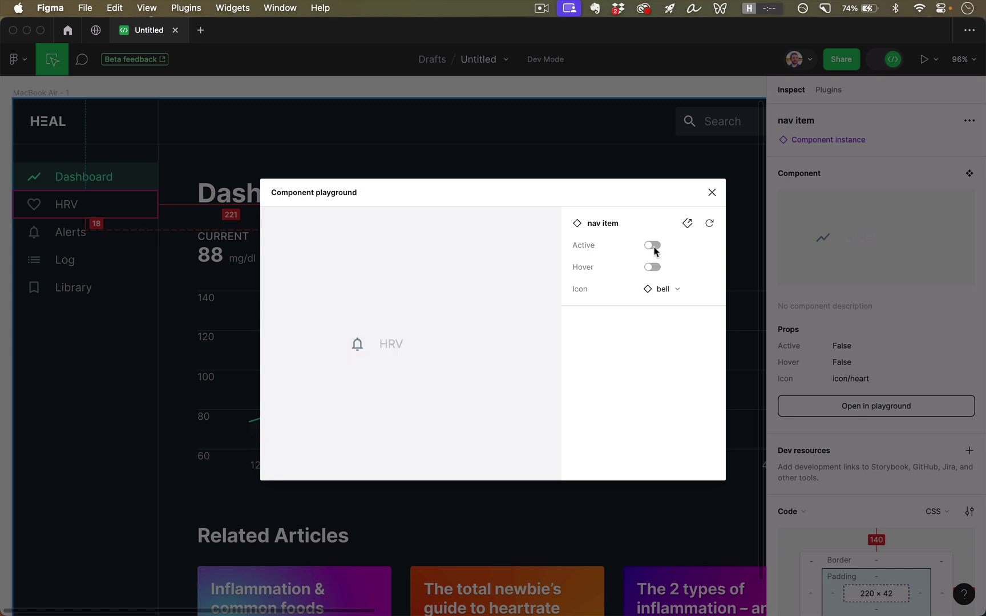
left_click(651, 246)
left_click(652, 247)
left_click(712, 193)
Examine the HRV nav item's colors and assets and the Dashboard heading's typography and color code
scroll(831, 325, "down", 10)
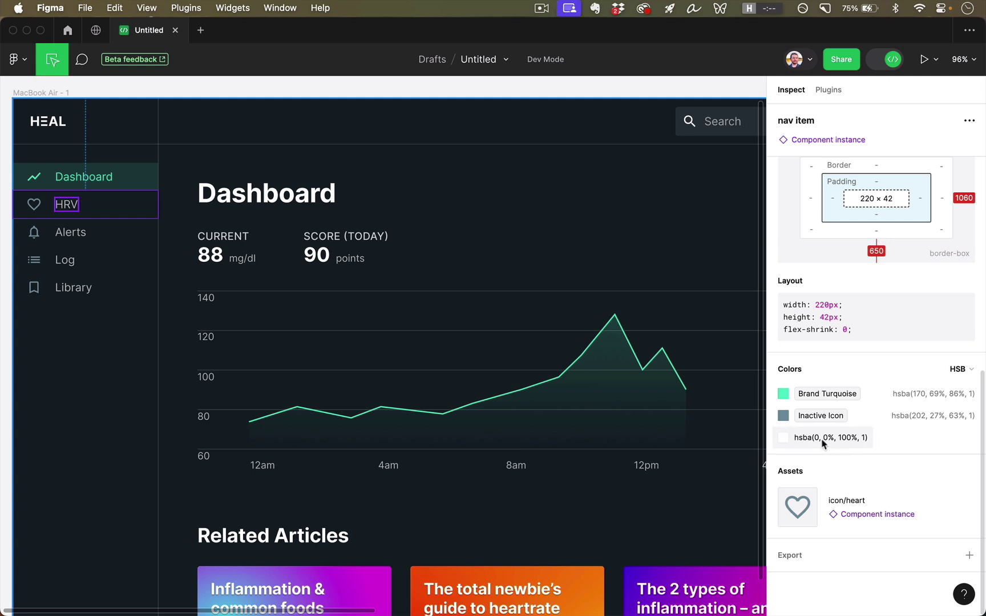
left_click(320, 191)
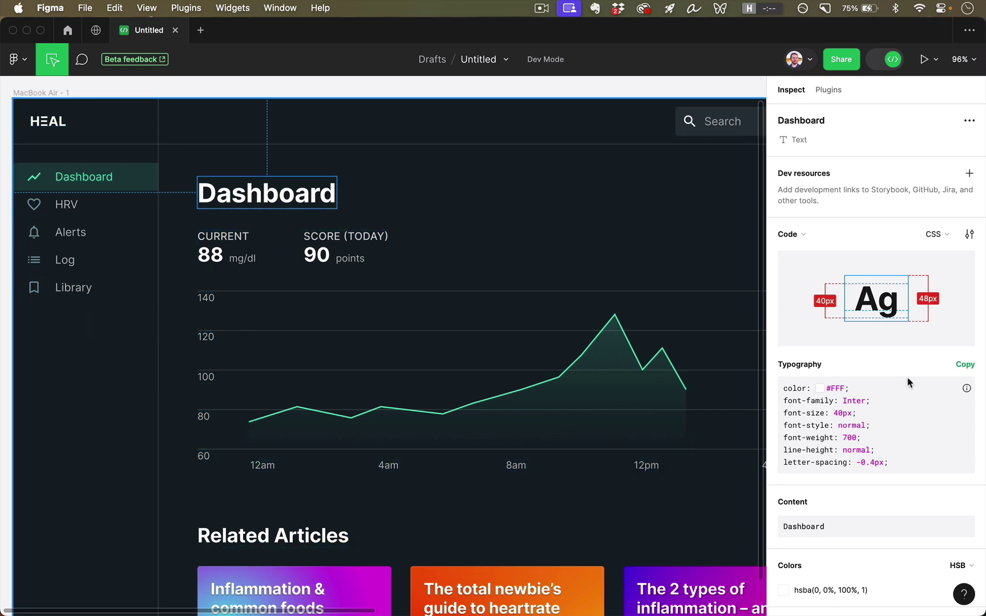
mouse_move(967, 389)
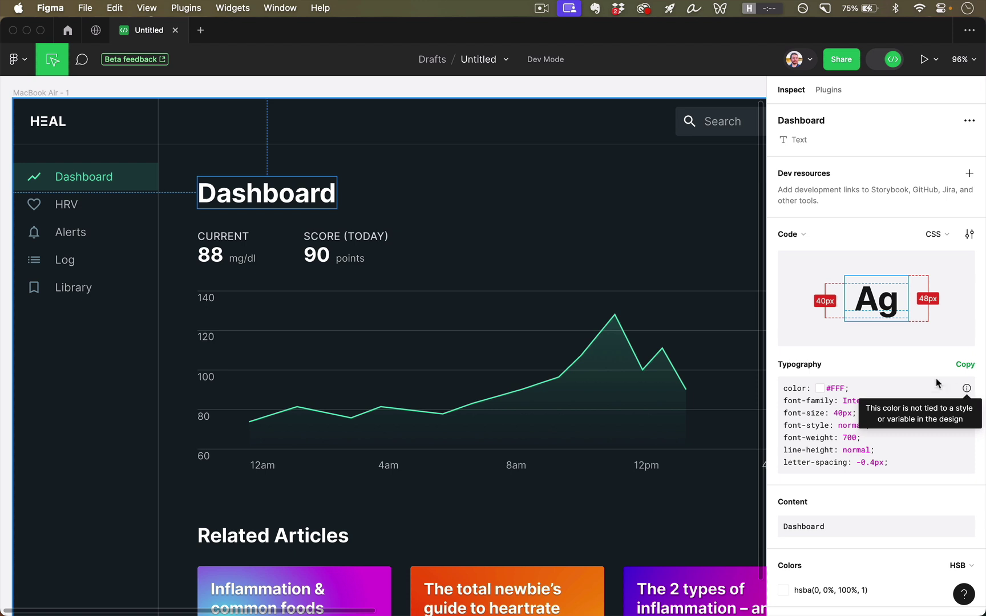
scroll(913, 391, "down", 3)
scroll(830, 473, "up", 3)
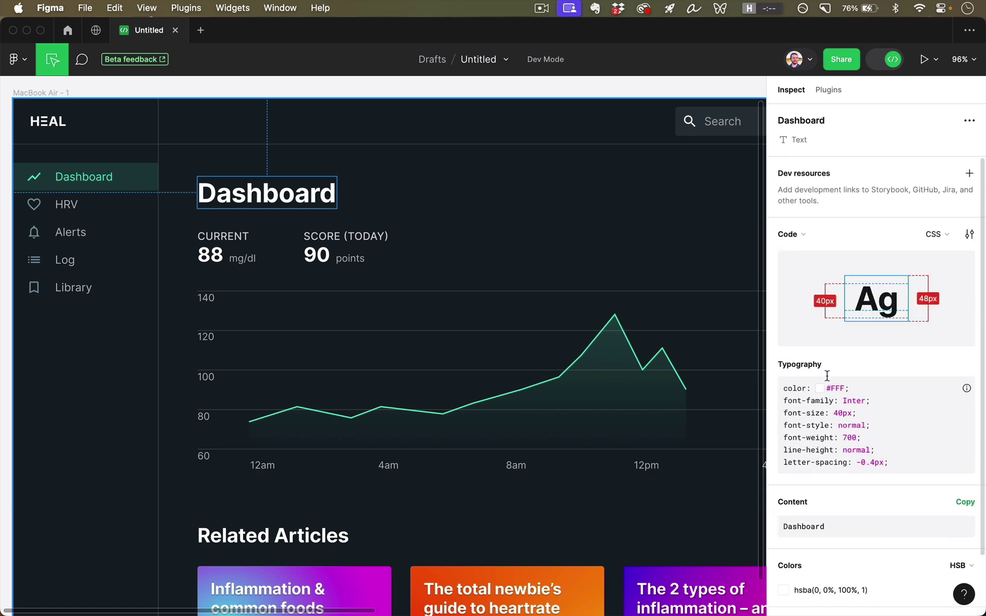
Leave Dev Mode and show the design properties of the Dashboard heading
left_click(879, 63)
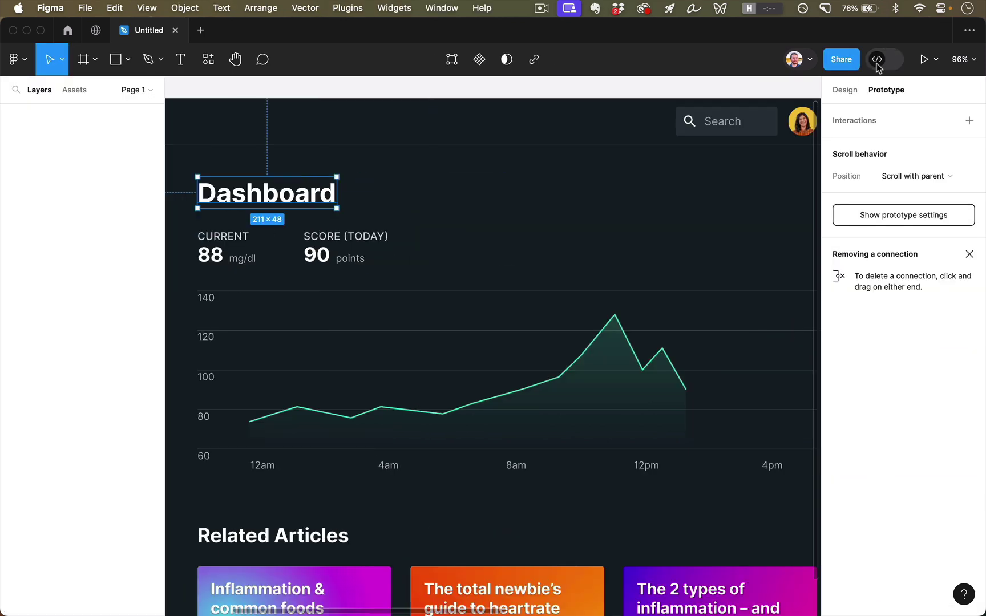
left_click(385, 218)
left_click(313, 195)
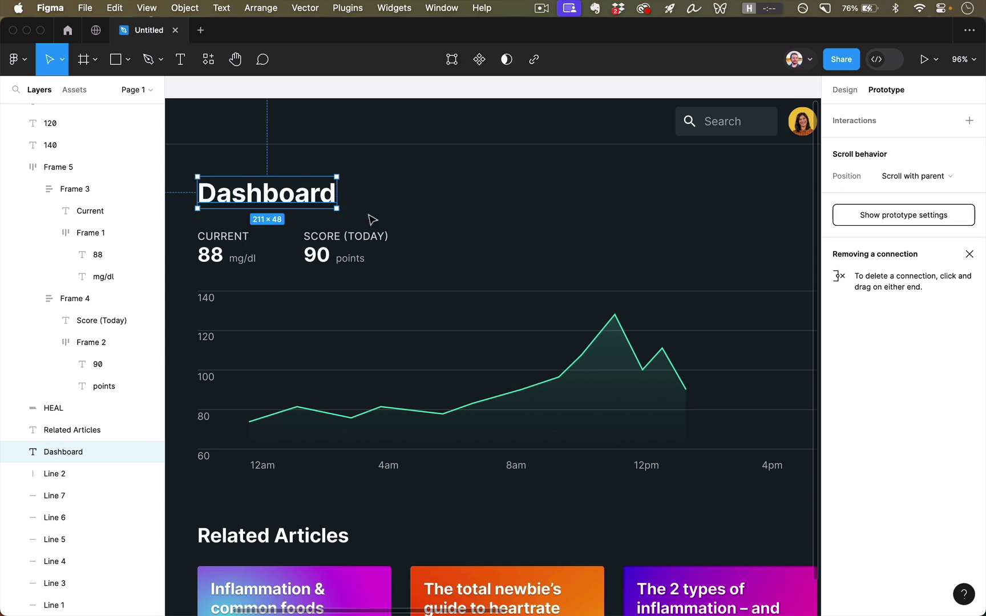
scroll(375, 222, "left", 3)
scroll(375, 222, "down", 2)
left_click(845, 90)
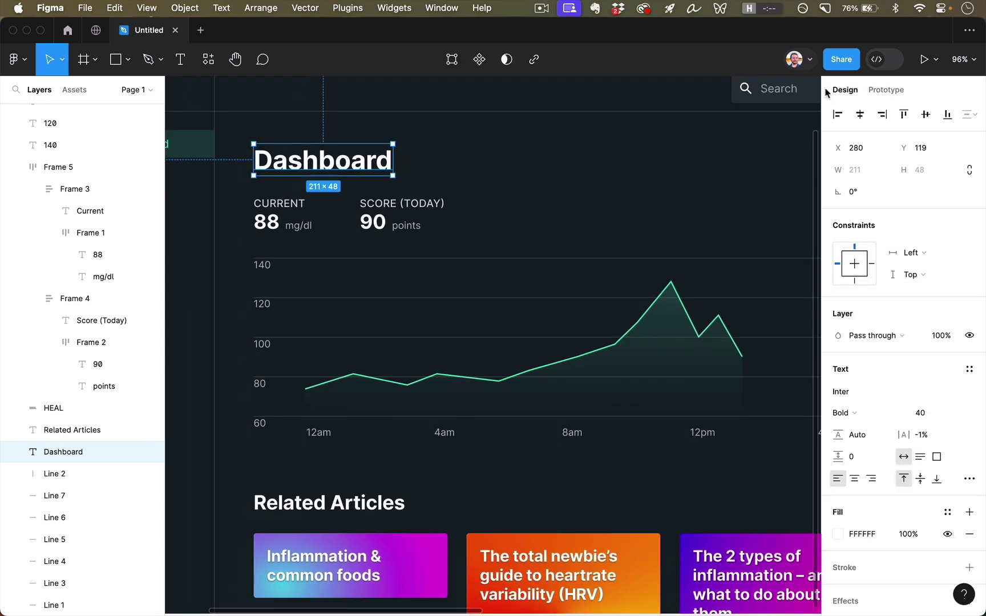
Create a new text style named Header 1 from the Dashboard heading
scroll(436, 154, "up", 2)
scroll(436, 154, "left", 2)
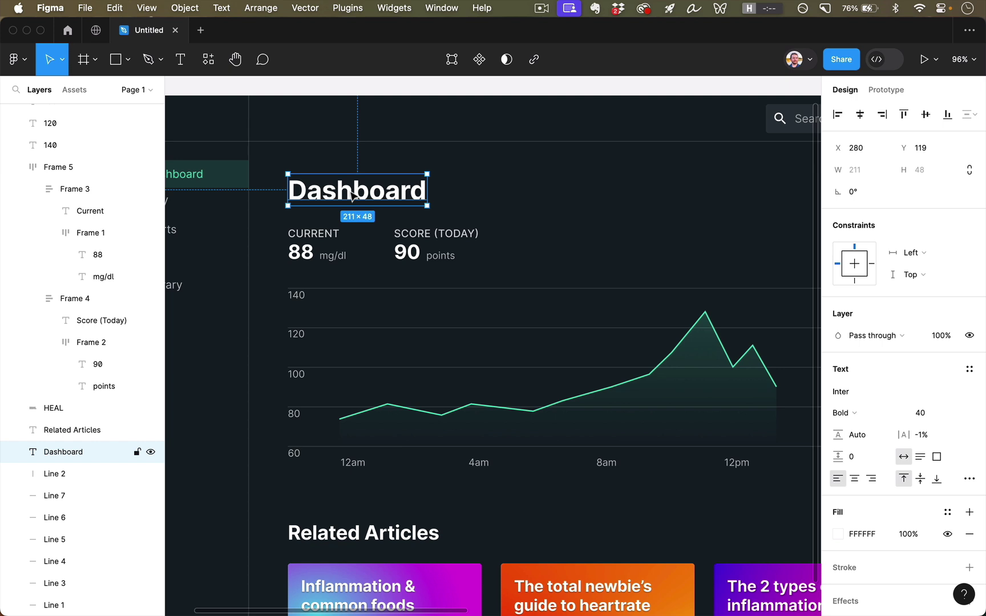
left_click(440, 194)
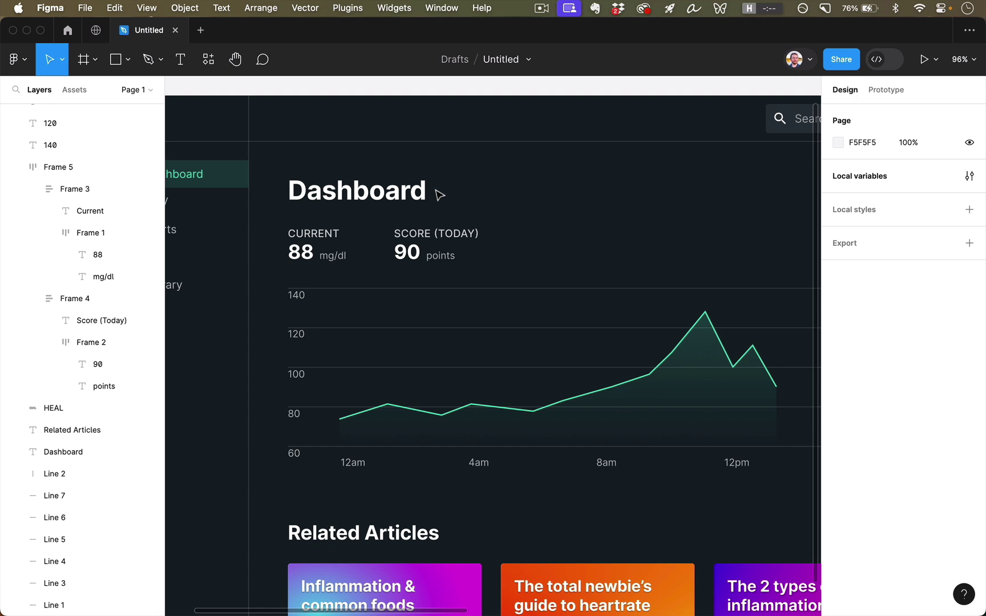
left_click(380, 193)
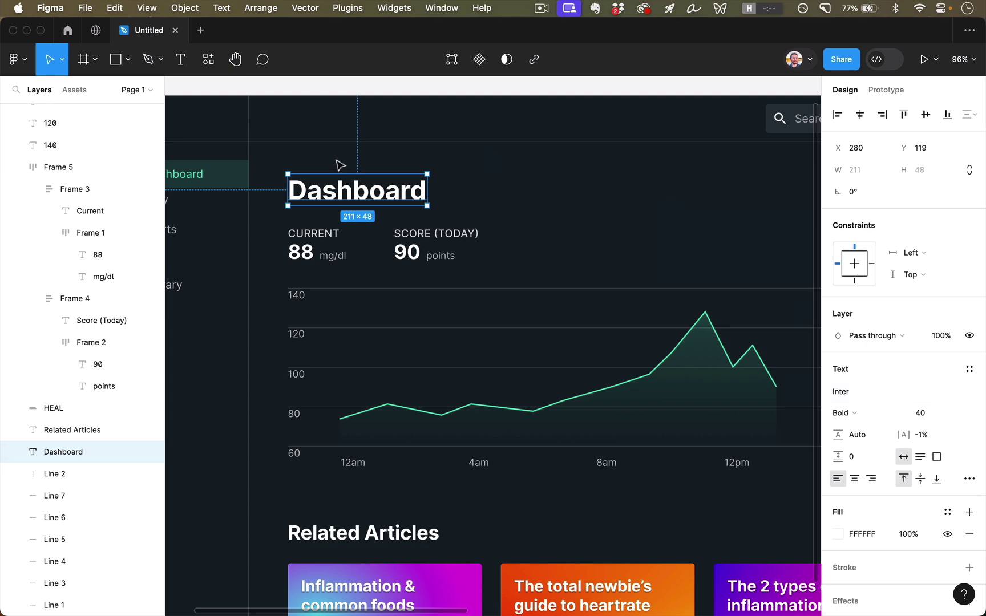
left_click(969, 372)
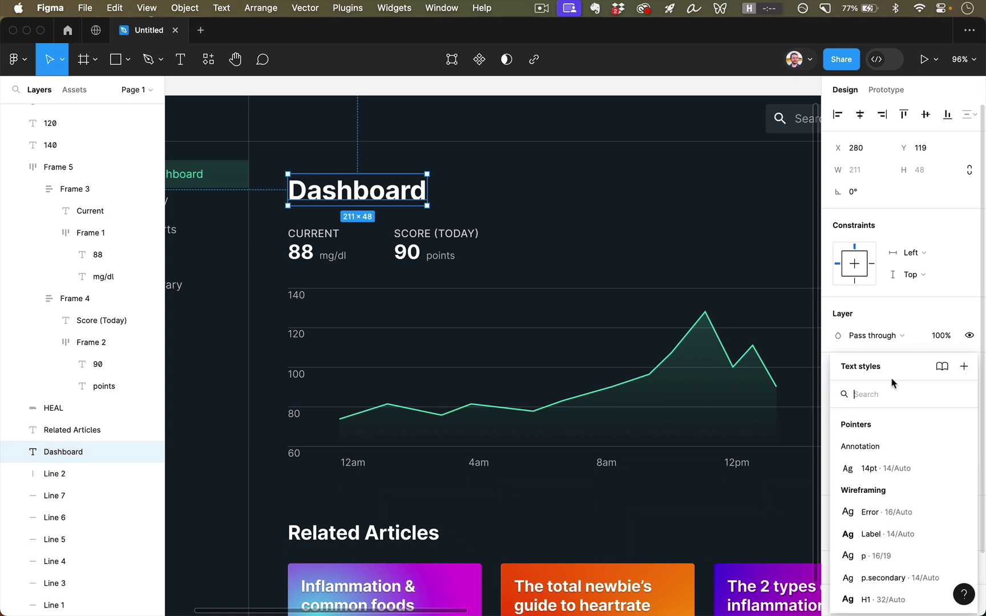
left_click(829, 368)
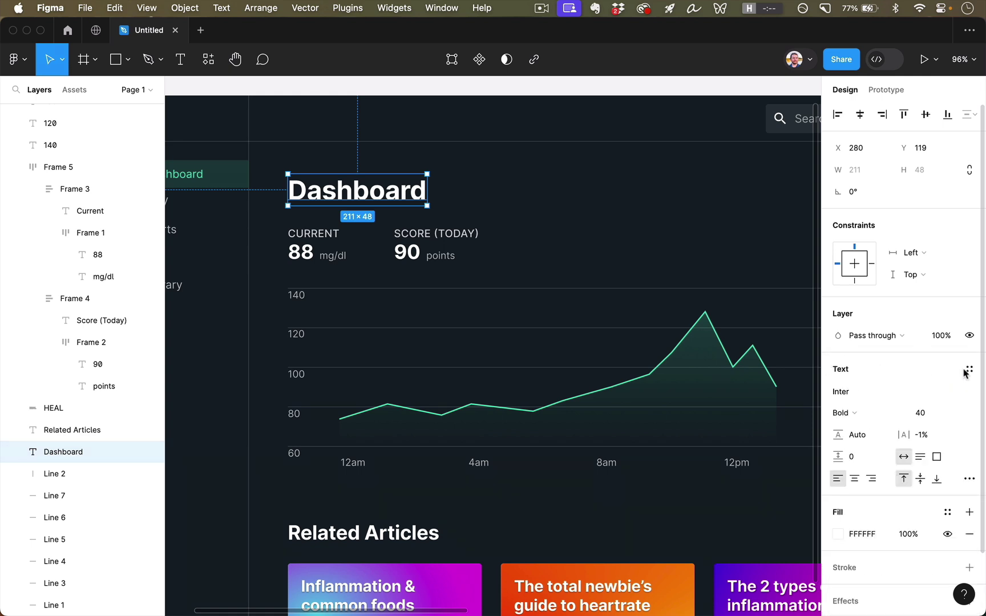
left_click(970, 372)
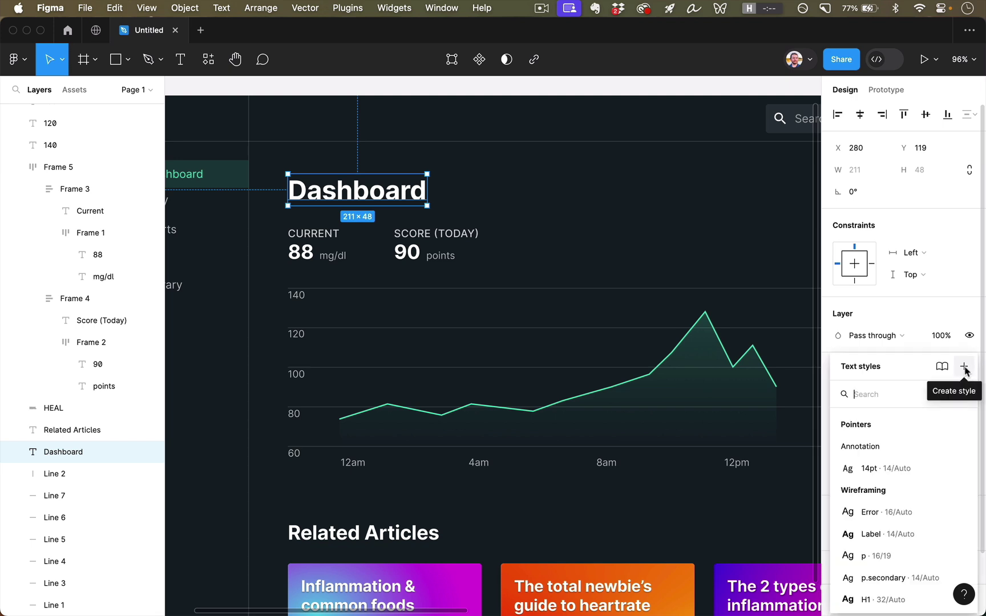
left_click(964, 367)
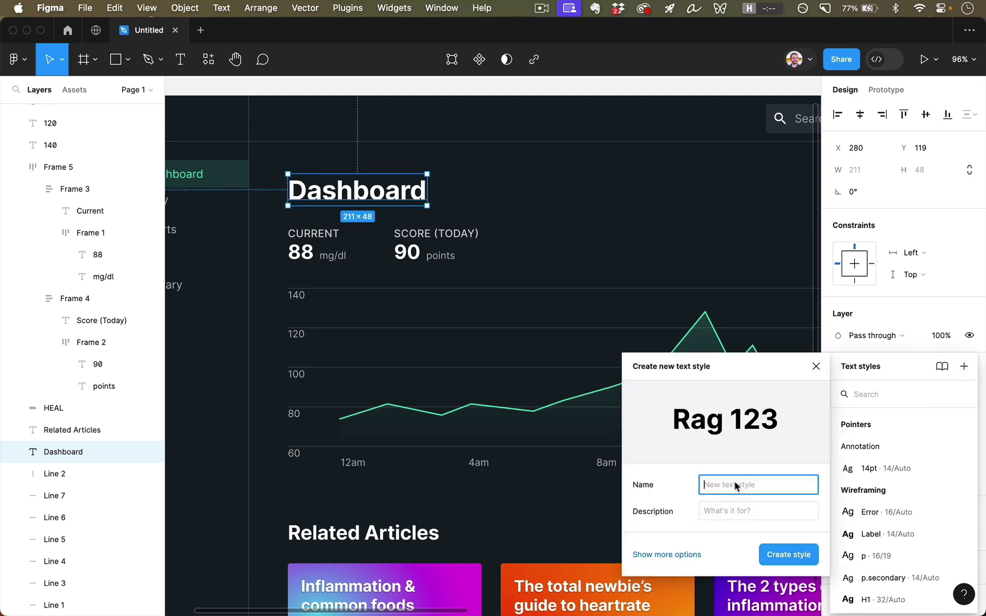
type("Header 1")
left_click(791, 555)
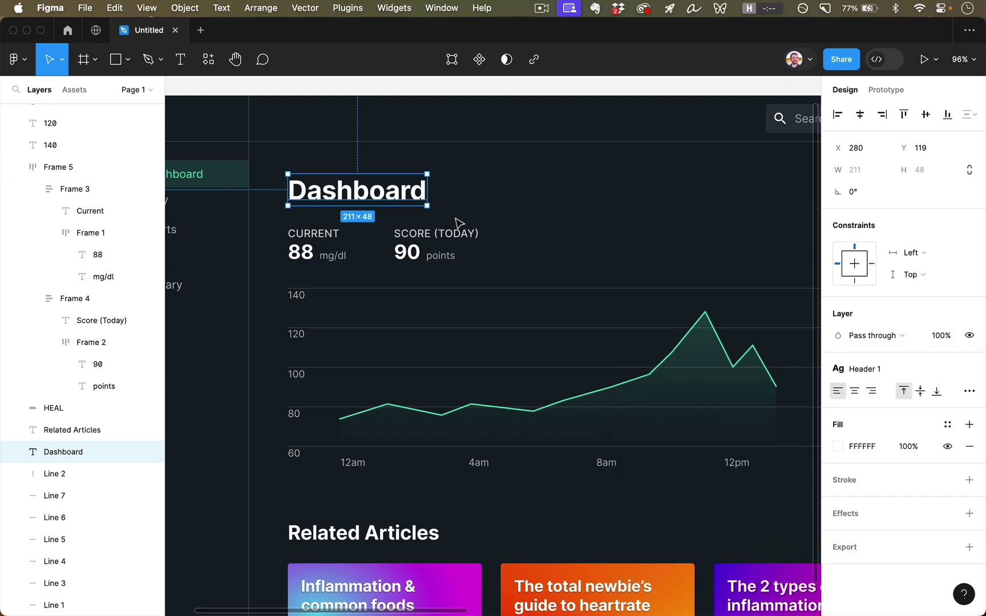
Create a new text style named Label from the CURRENT text above the 88 mg/dl value
left_click(522, 203)
scroll(522, 203, "left", 3)
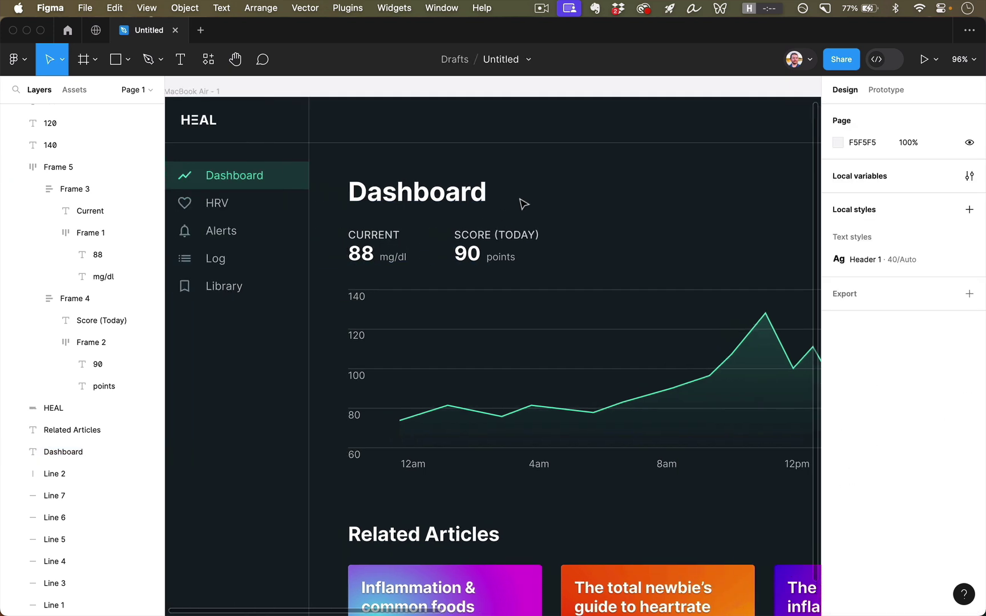
left_click(390, 239, "super")
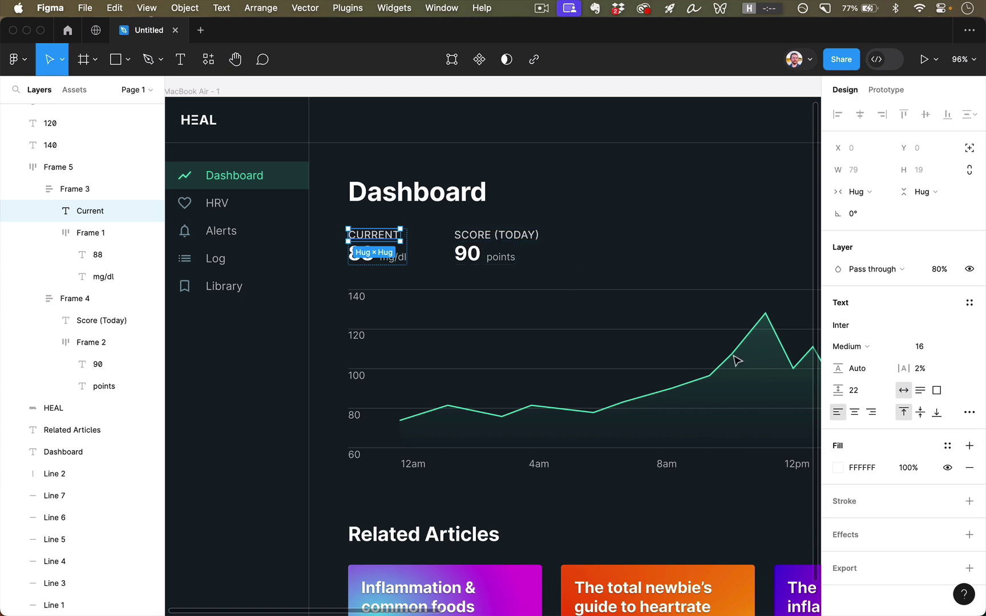
left_click(970, 304)
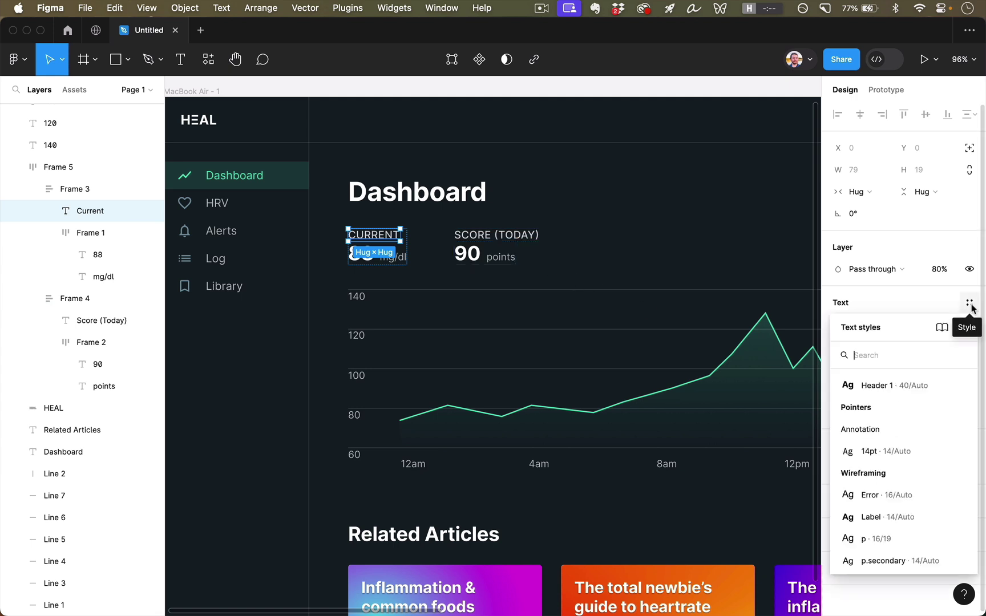
left_click(963, 327)
type("Label")
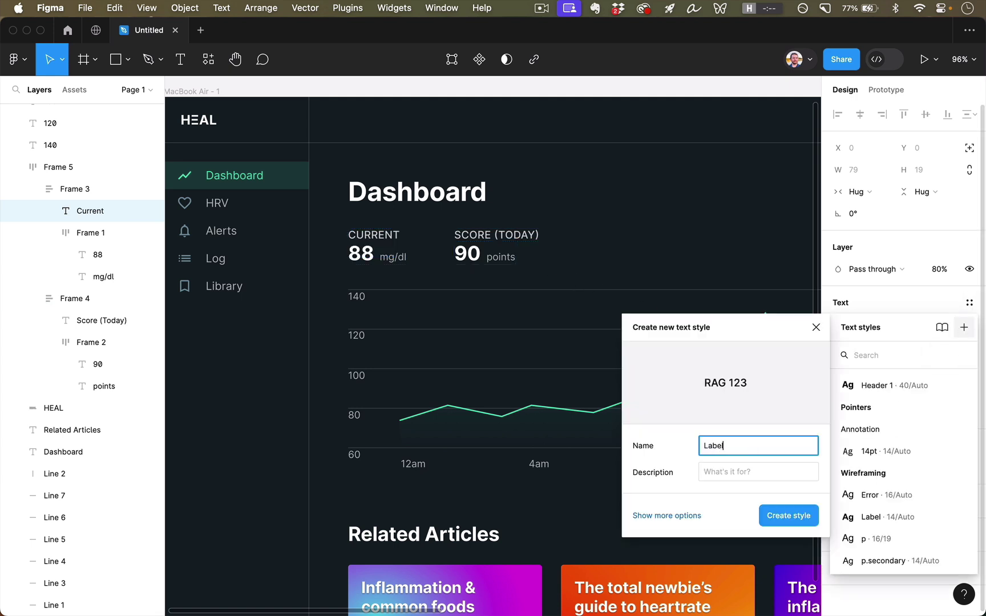
left_click(793, 514)
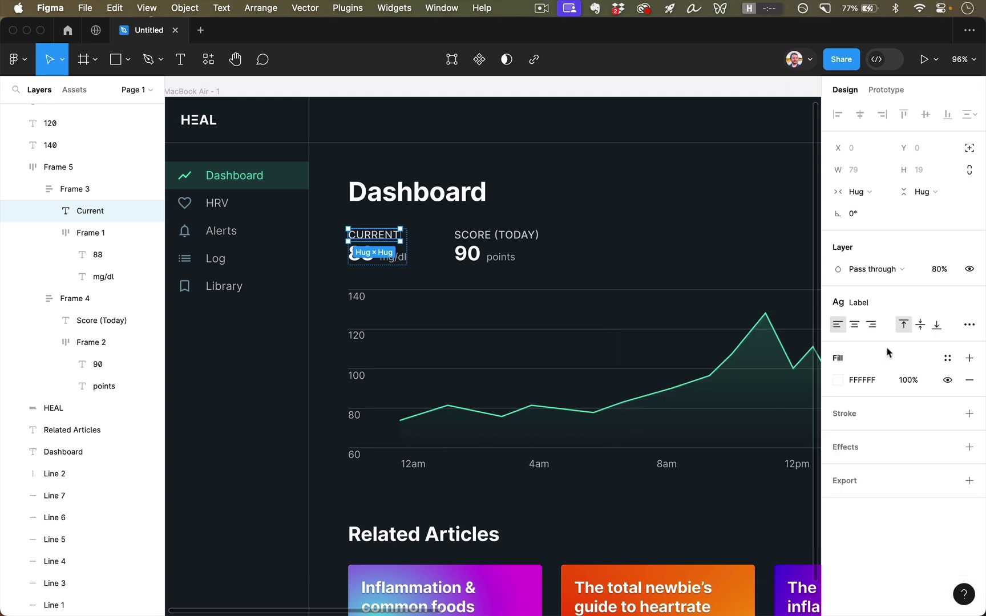
Apply the local Label text style to the SCORE (TODAY) text and deselect it
left_click(510, 240)
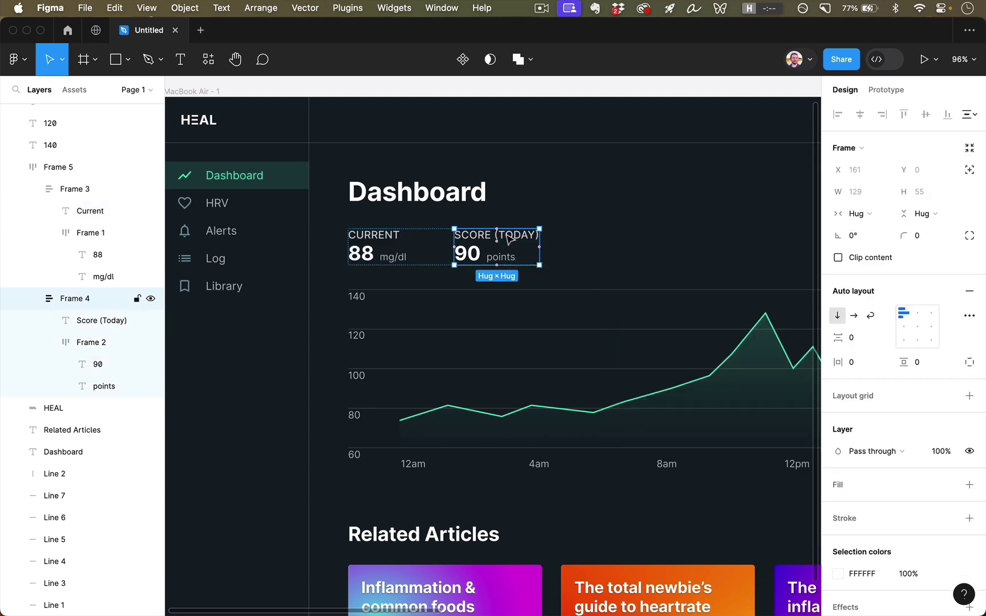
left_click(509, 240)
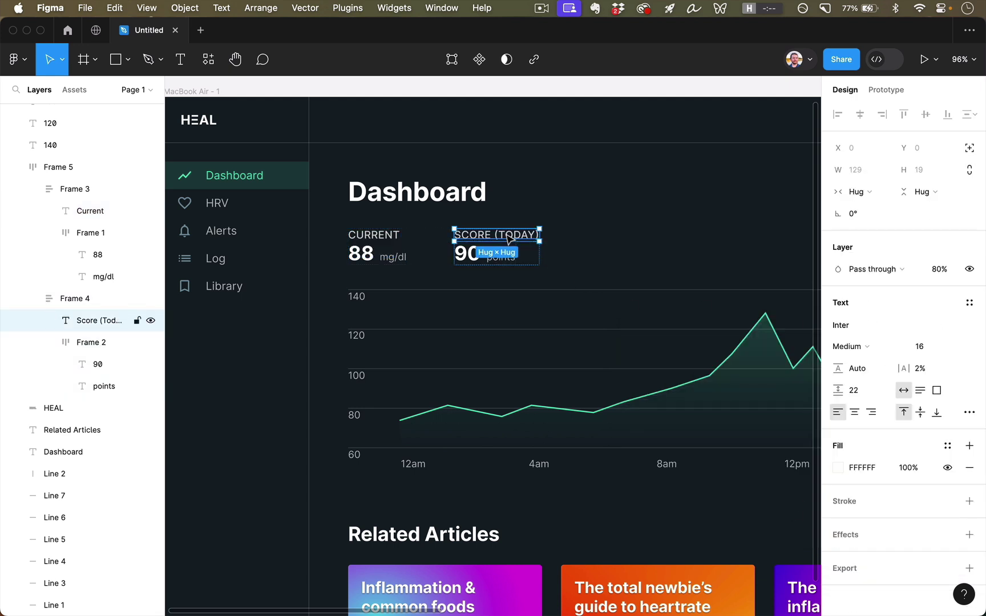
left_click(969, 303)
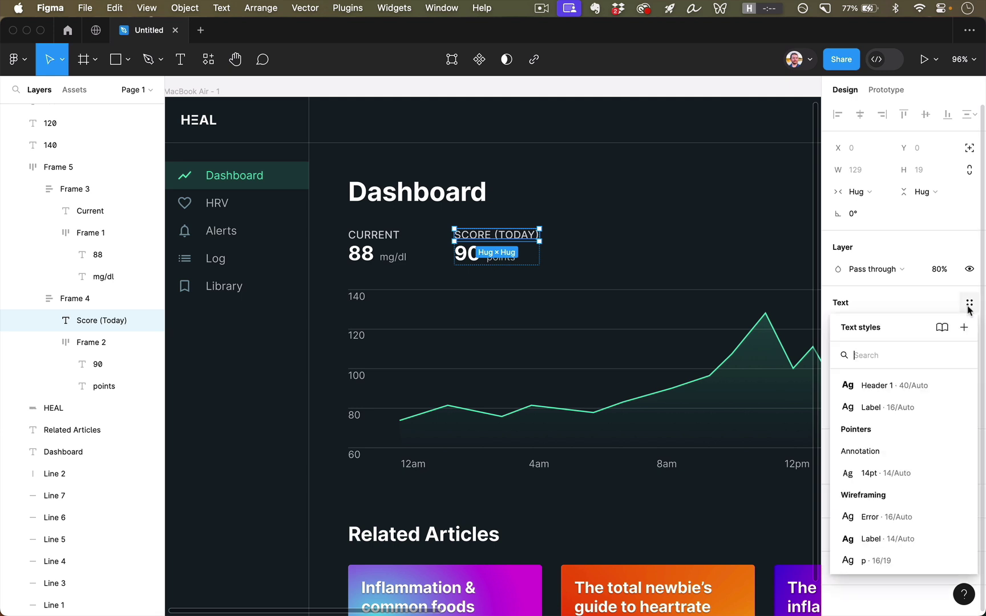
left_click(889, 408)
left_click(685, 253)
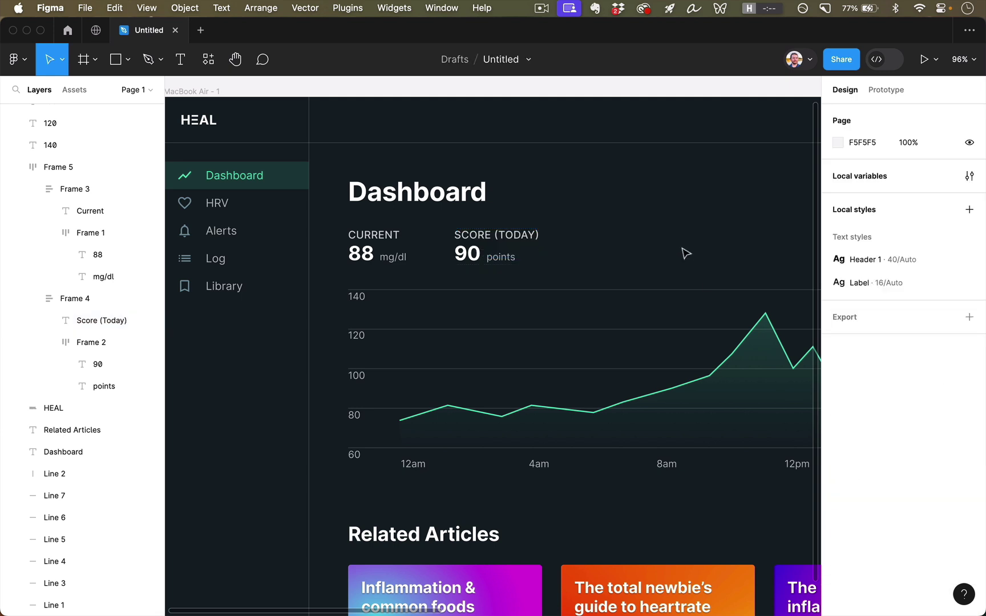
Edit the local Label text style and set its font size to 15
left_click(373, 243)
double_click(374, 242)
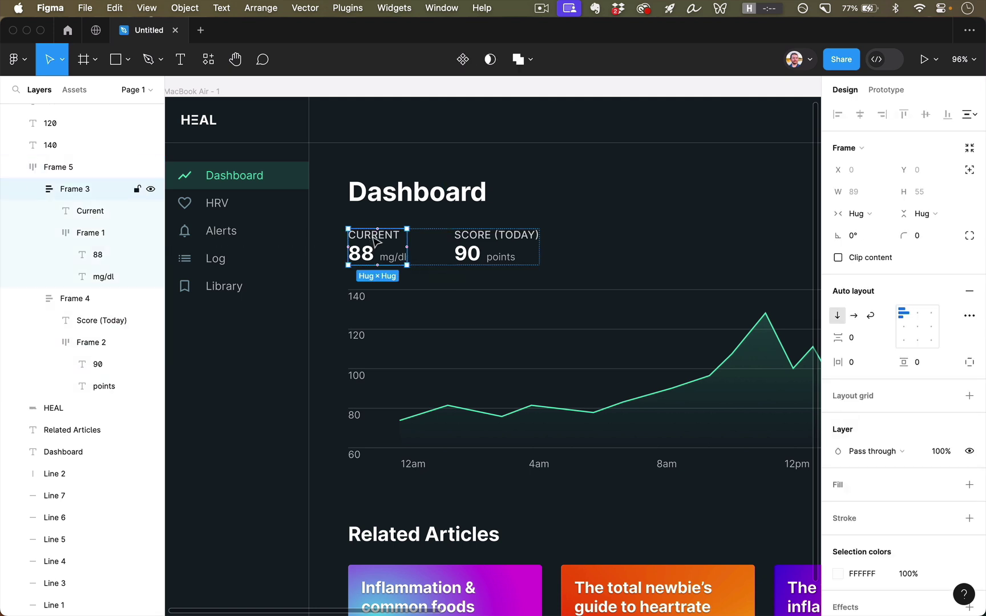
double_click(374, 242)
scroll(665, 297, "up", 5)
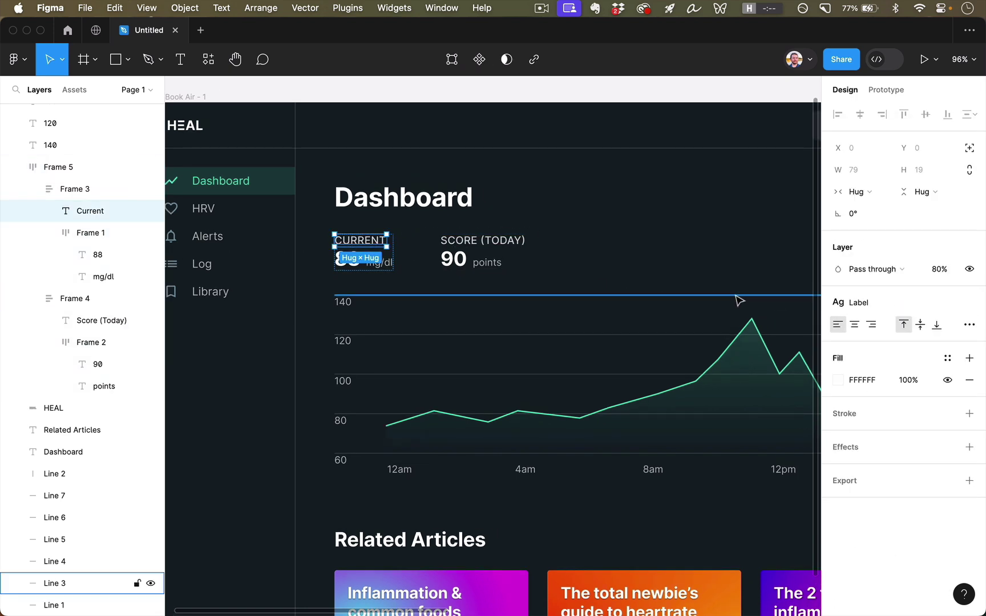
left_click(591, 106)
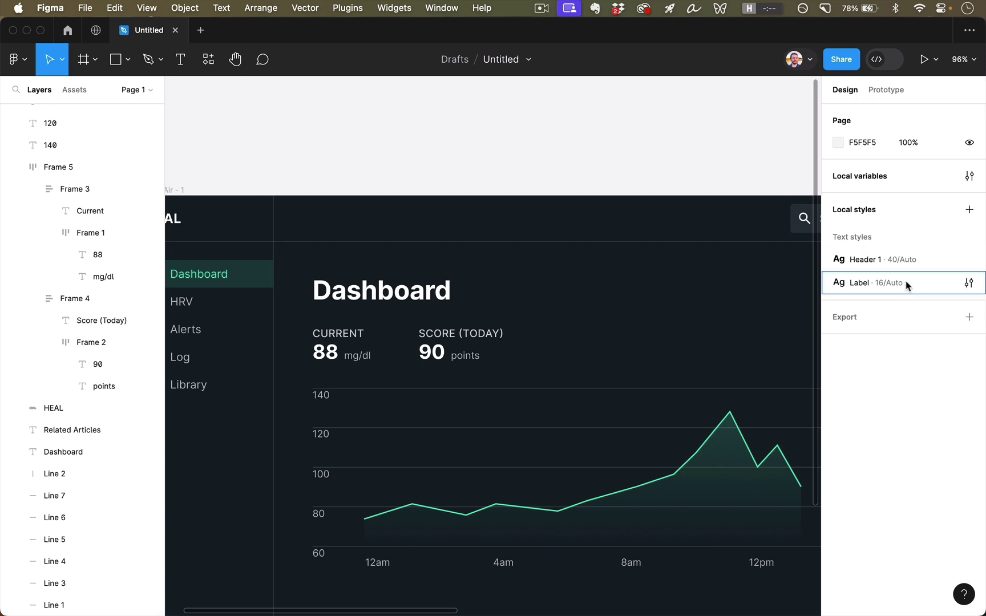
left_click(969, 282)
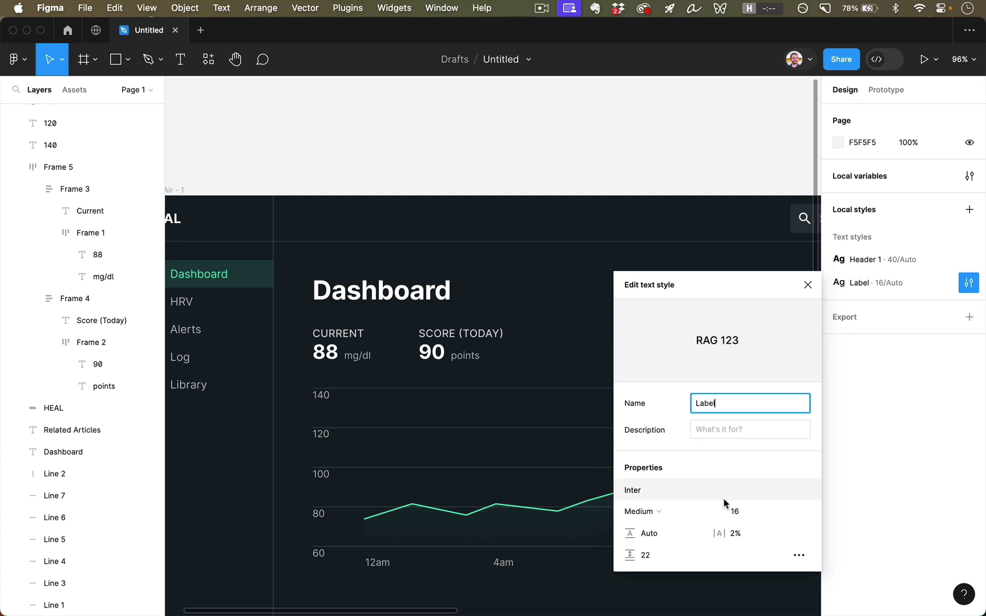
left_click(735, 511)
type("15")
key("Return")
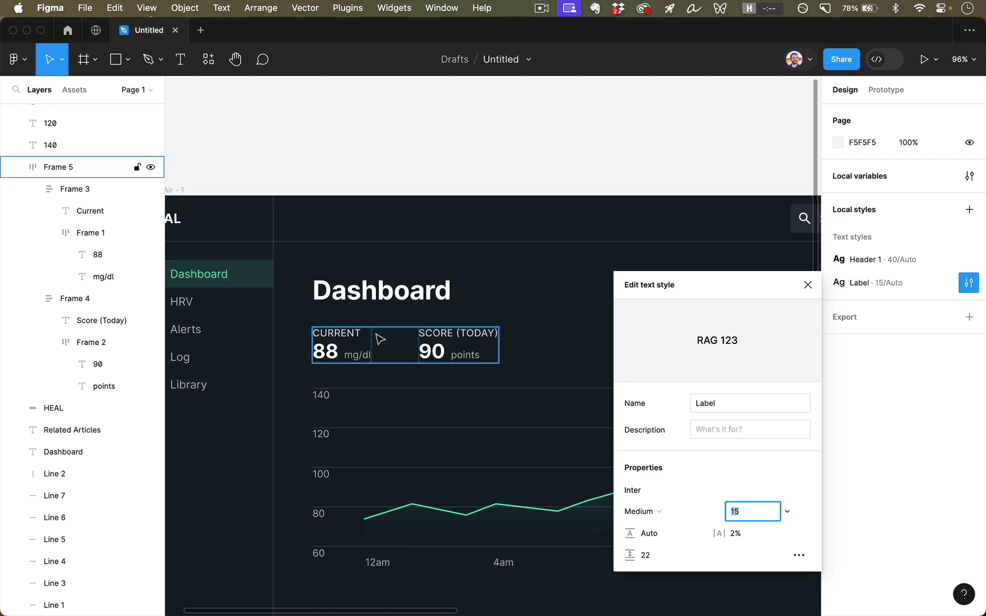
left_click(478, 314)
View the dashboard with the interface hidden, and examine the auto layout gap of the frame holding the Current and Score values
key("super+backslash")
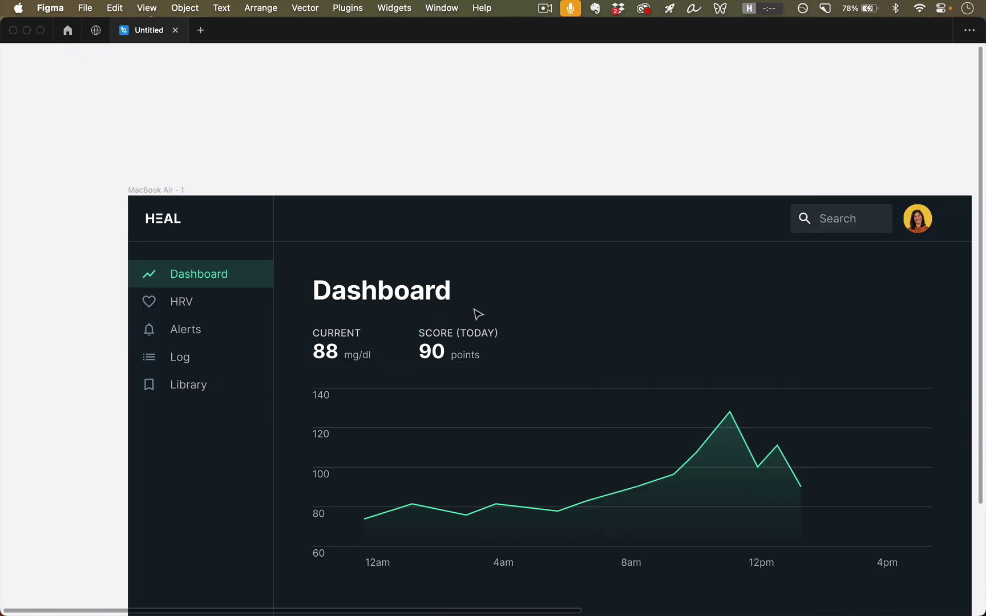
scroll(475, 313, "down", 3)
scroll(475, 312, "right", 1)
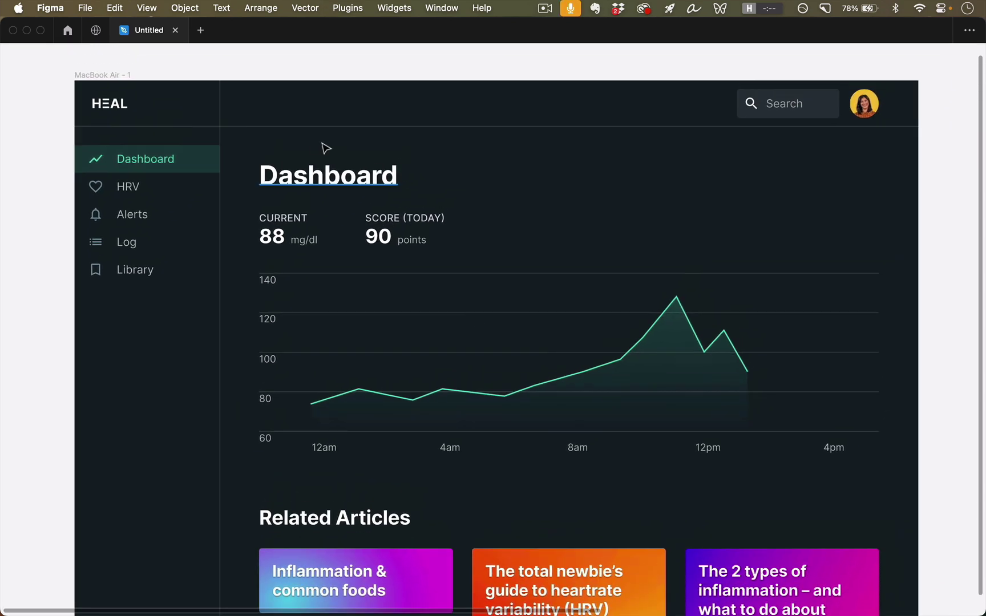
left_click(313, 174)
left_click(283, 236)
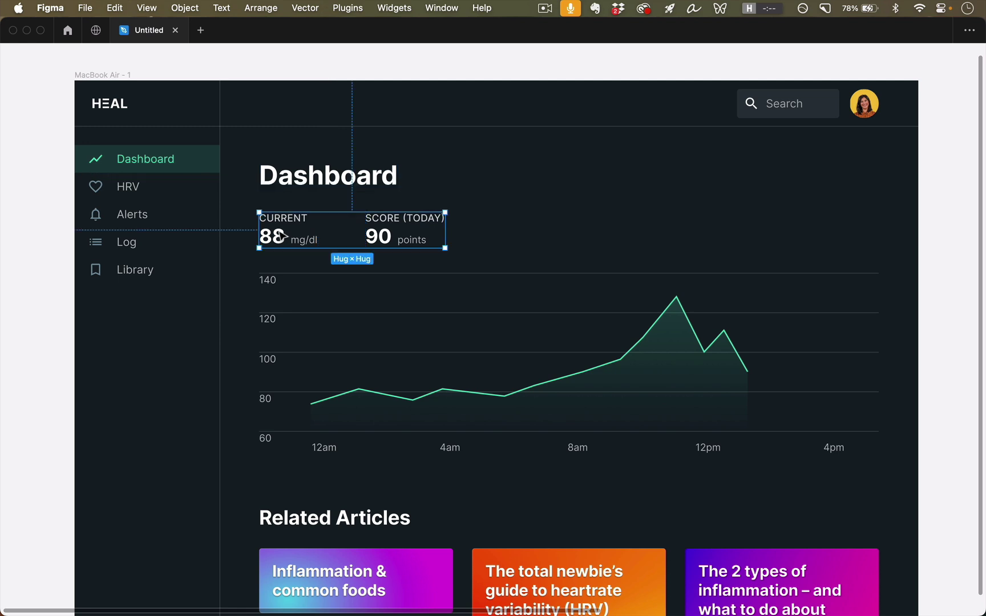
key("super+backslash")
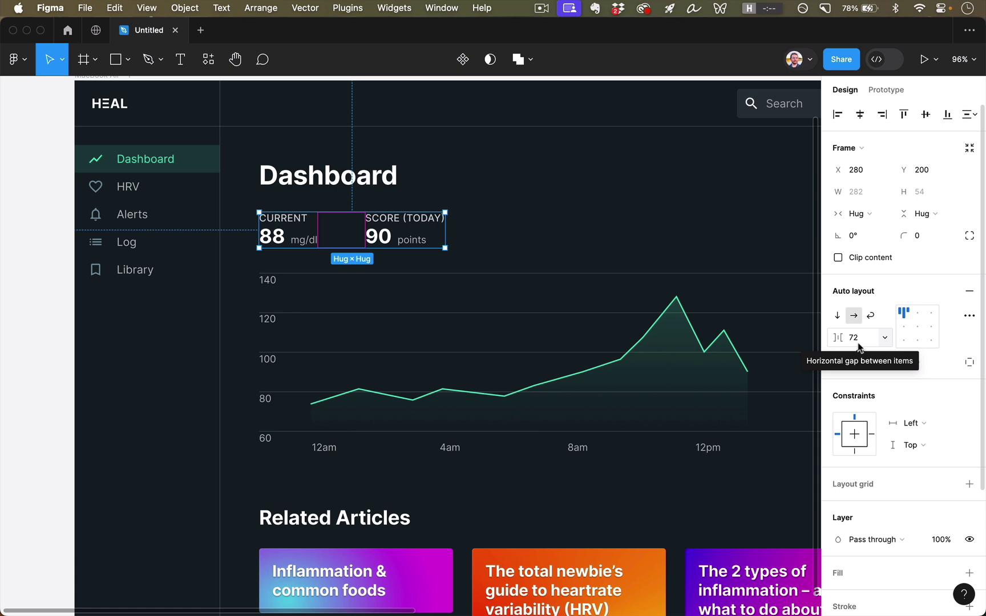
left_click(523, 209)
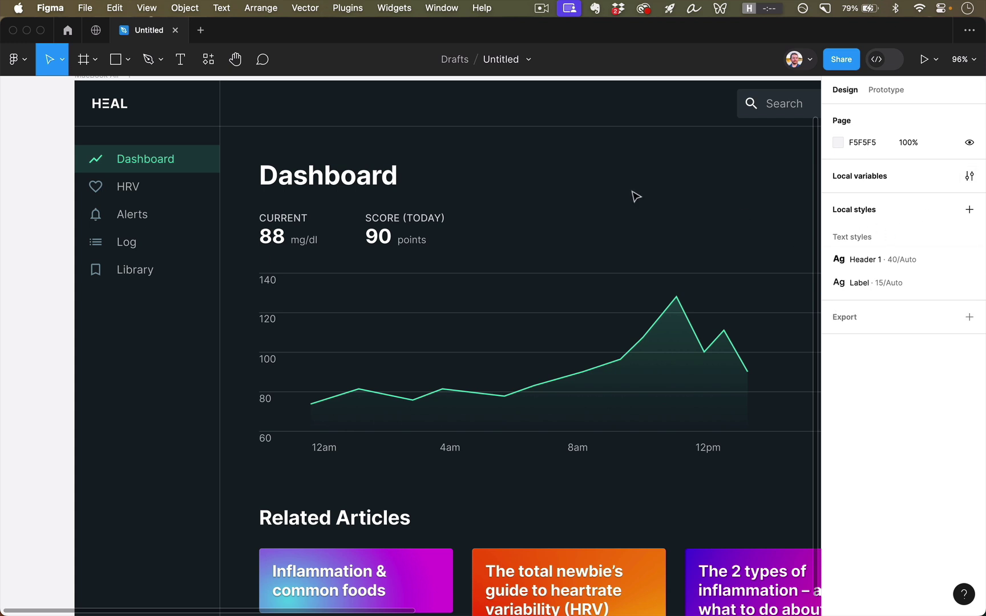
Hide the interface panels to view the whole HEAL dashboard design
key("super+backslash")
scroll(635, 197, "down", 1)
scroll(636, 197, "right", 1)
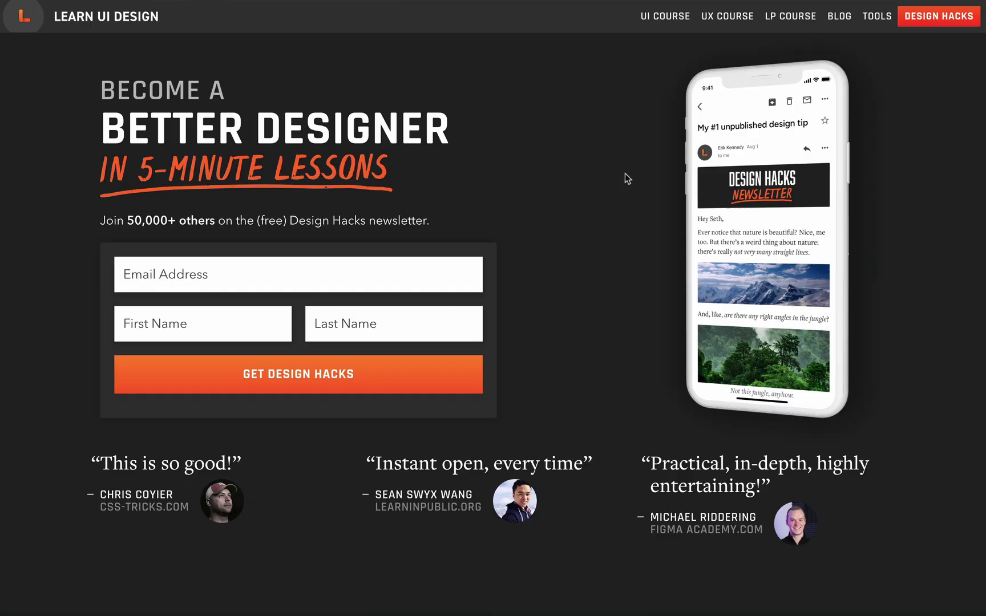
Look through the Design Hacks newsletter page and the lesson list of the Learn UI Design course
scroll(625, 173, "down", 4)
scroll(625, 174, "down", 5)
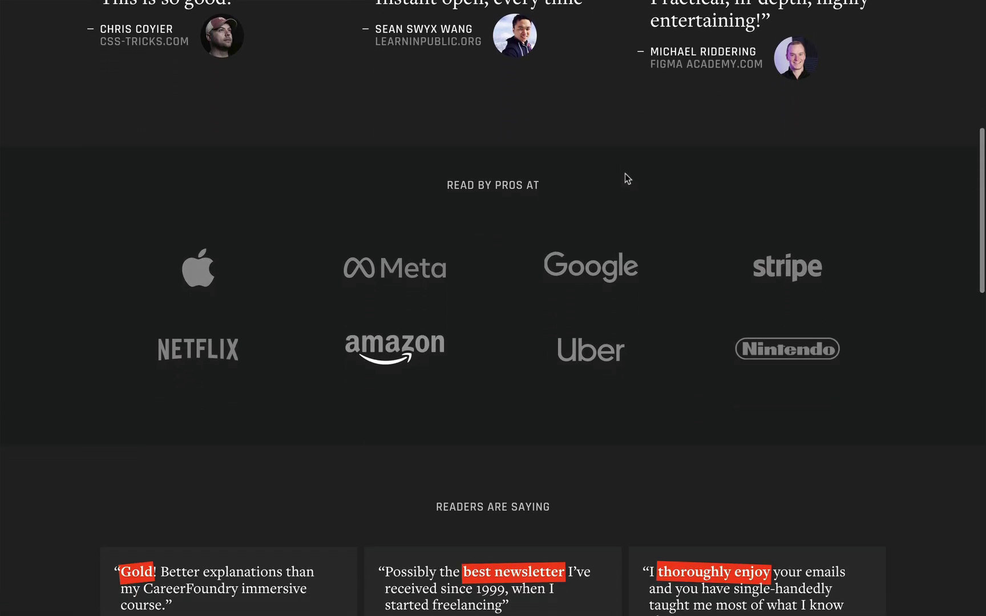
scroll(625, 173, "down", 5)
scroll(625, 173, "down", 4)
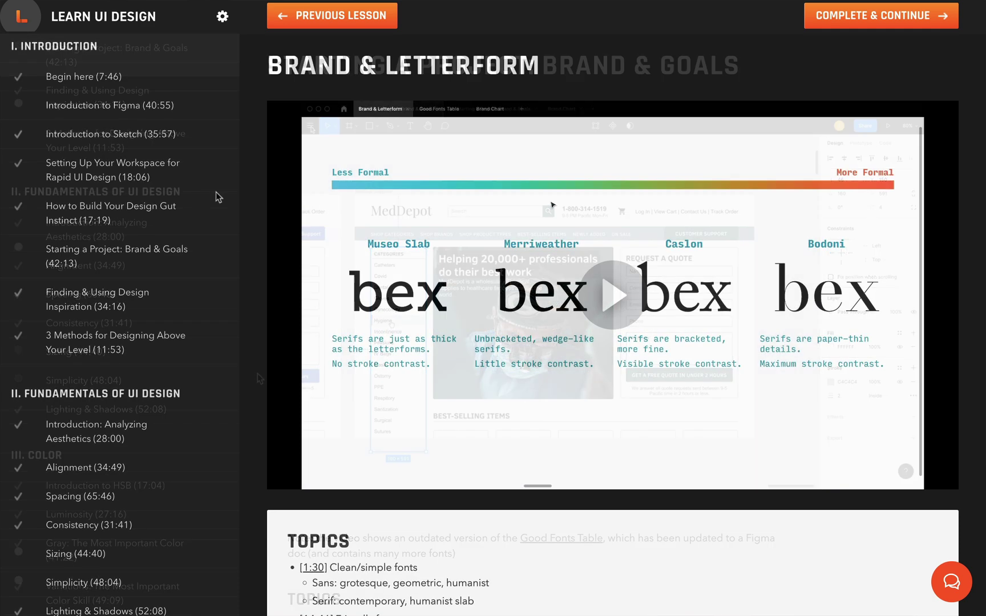
scroll(166, 185, "down", 7)
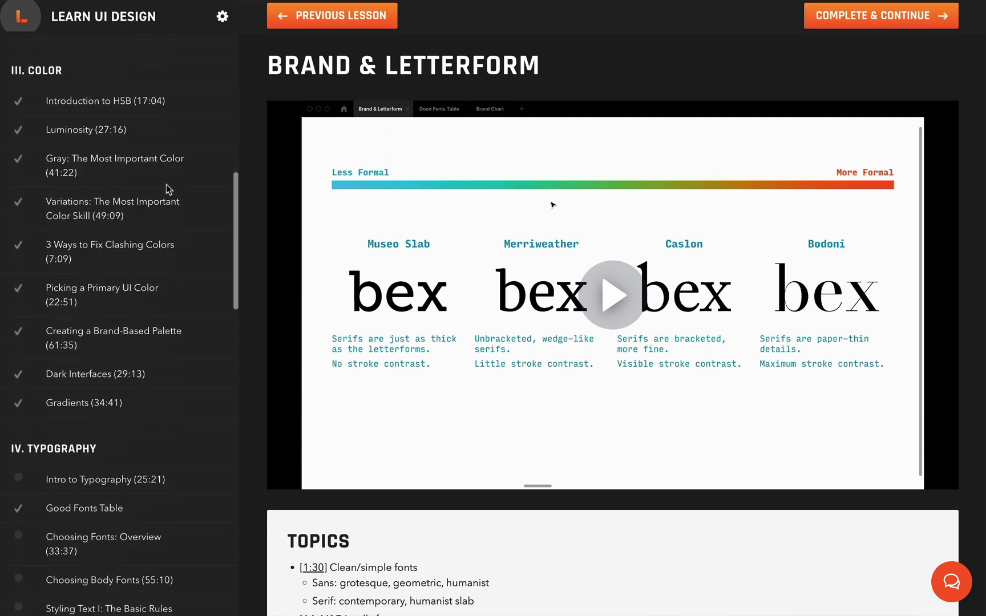
scroll(167, 185, "down", 10)
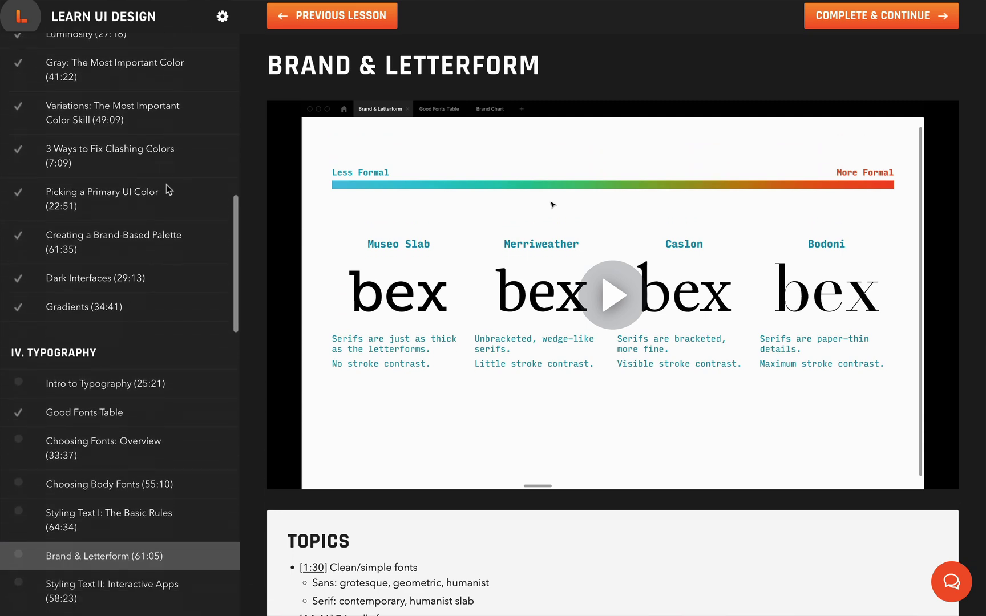
scroll(167, 185, "down", 10)
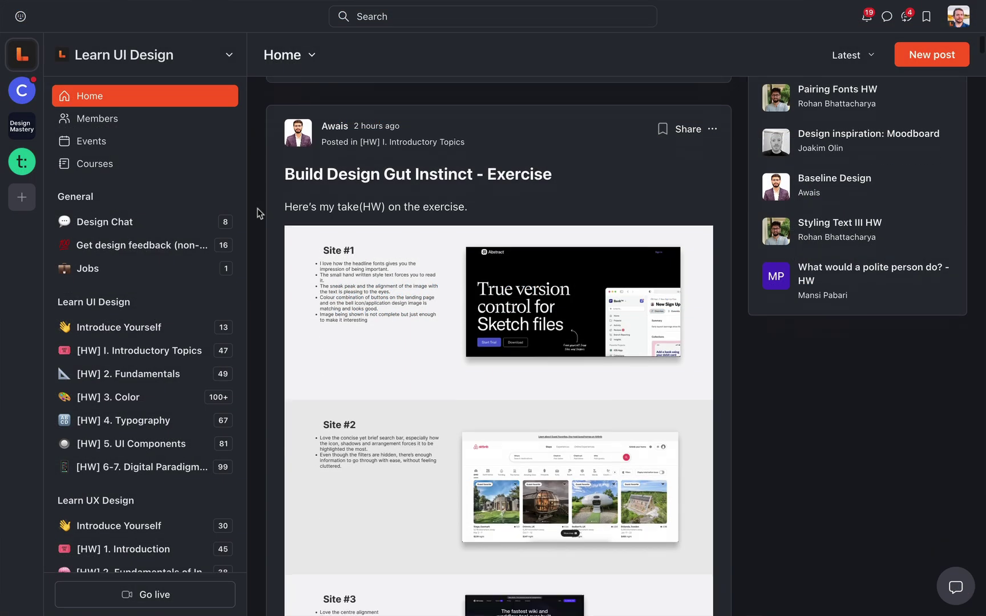
Browse the homework posts in the Learn UI Design community and the lesson list of the Redesign Vault
scroll(257, 208, "down", 10)
scroll(257, 208, "down", 15)
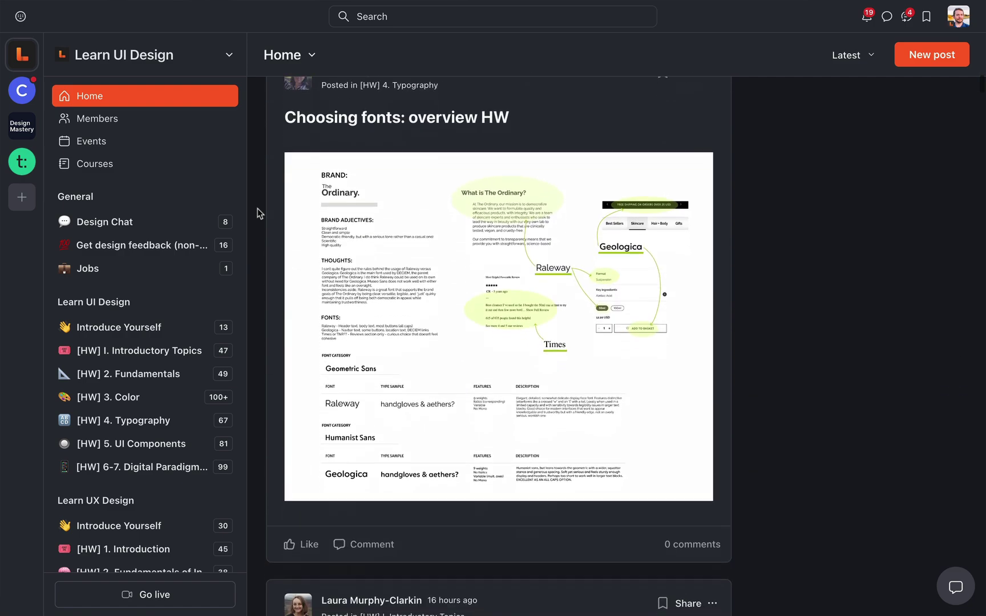
scroll(257, 208, "down", 6)
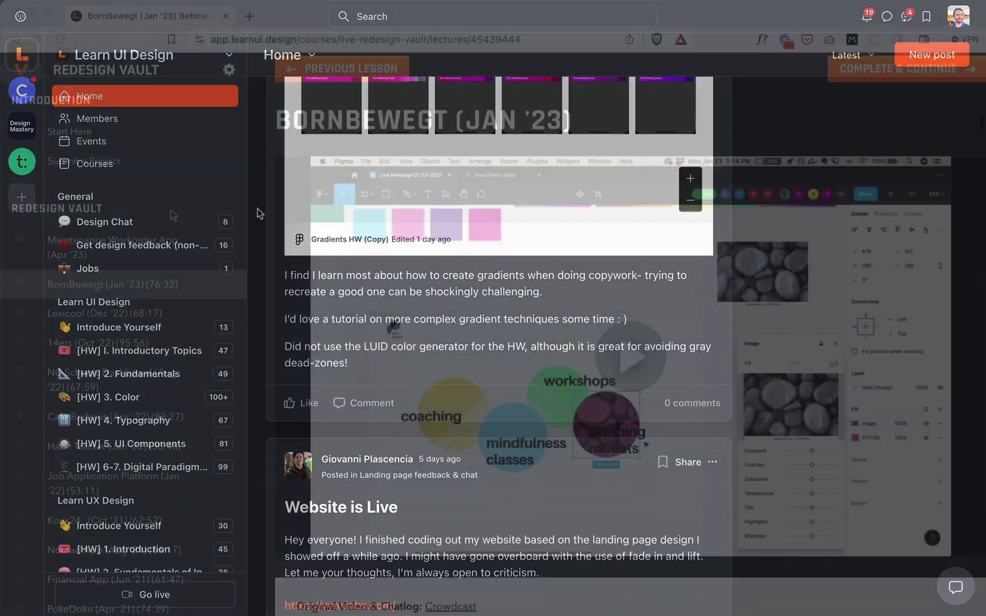
scroll(169, 214, "down", 5)
scroll(172, 214, "down", 20)
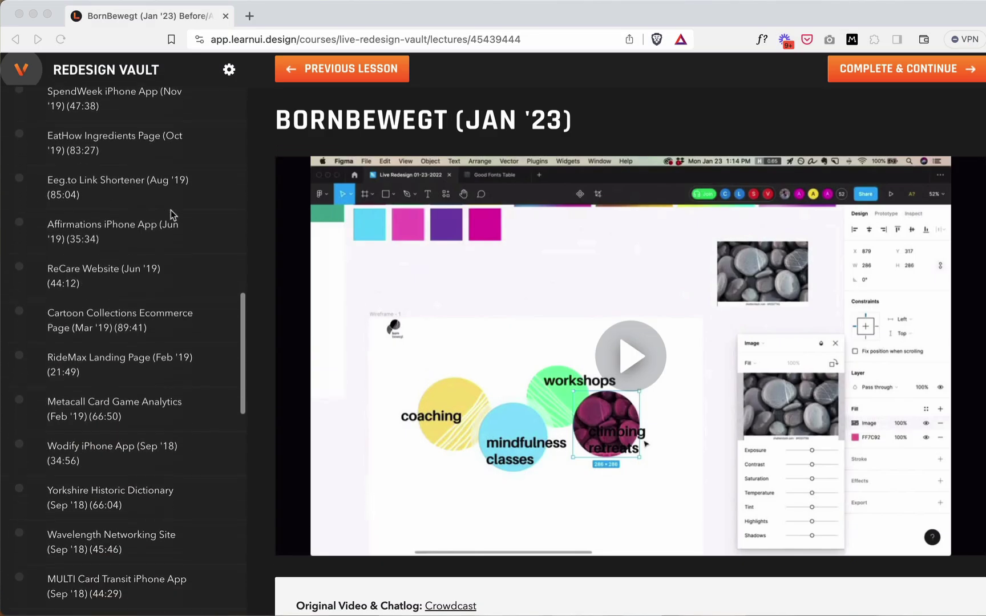
scroll(170, 210, "down", 5)
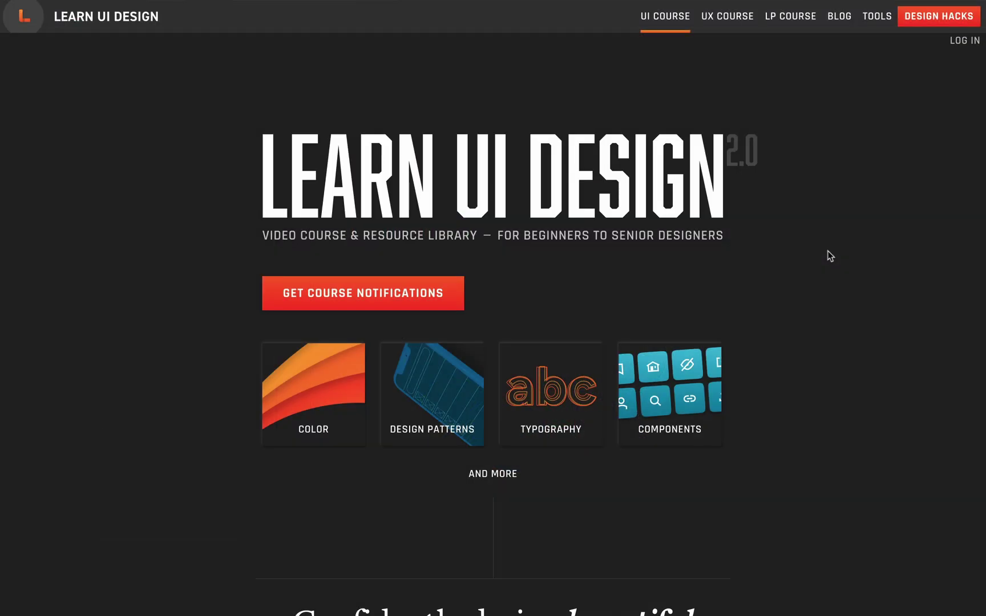
Read through the Learn UI Design course landing page down to the student testimonials
scroll(828, 250, "down", 4)
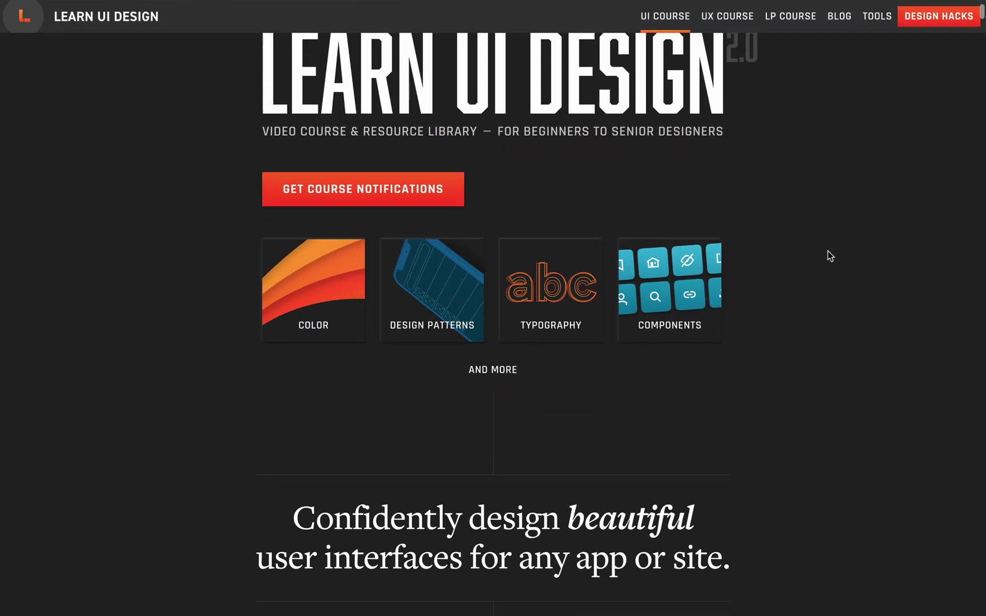
scroll(828, 251, "down", 7)
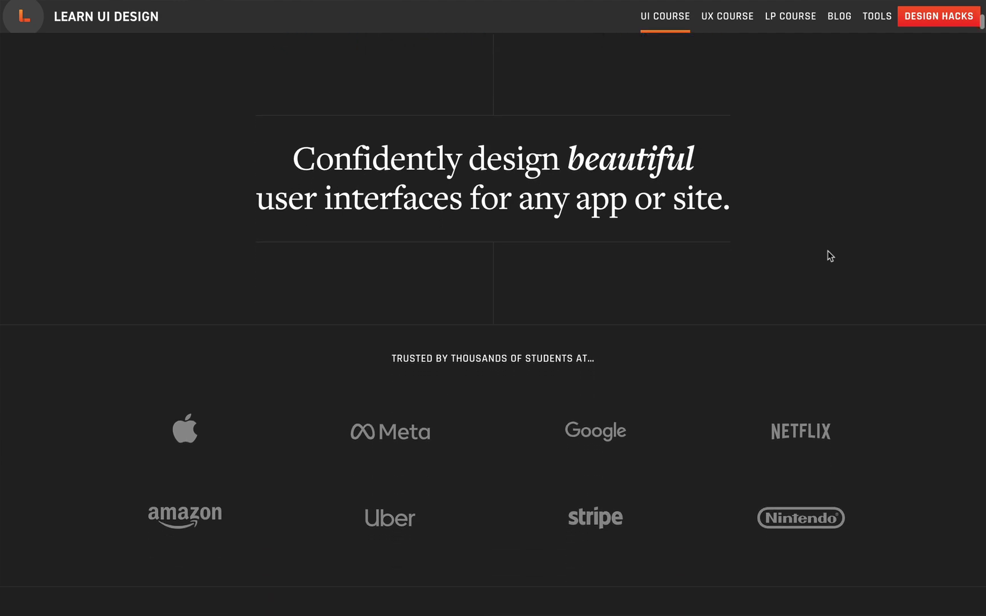
scroll(827, 251, "down", 6)
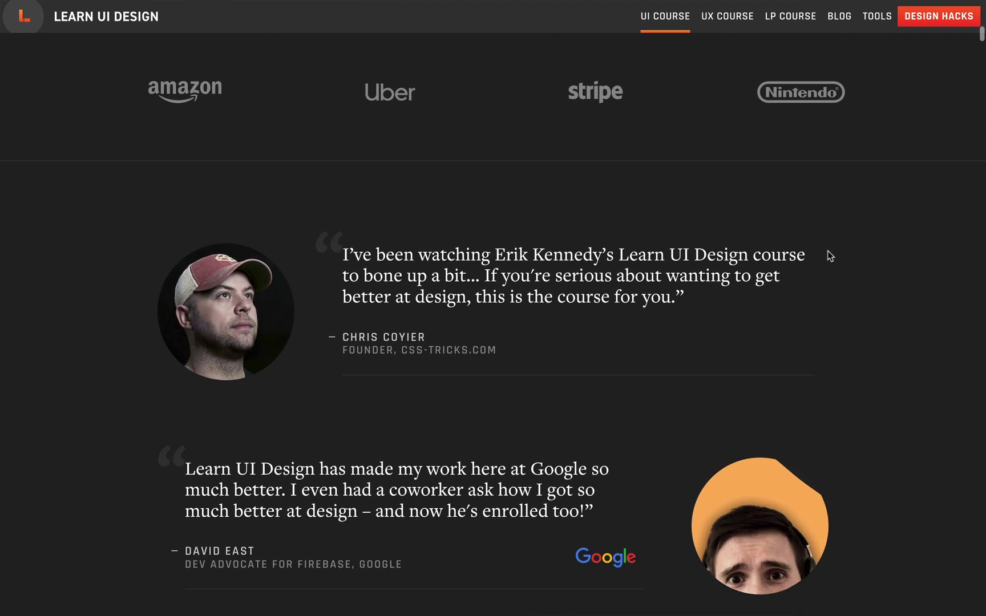